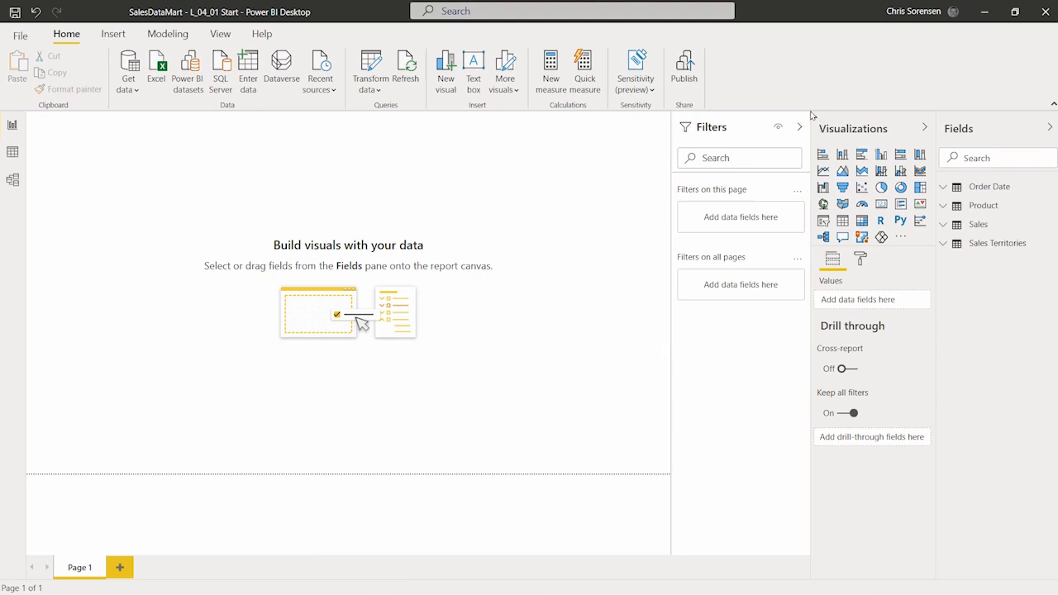
Step: Delete the key influencers visual from the report page before leaving the report
{"action": "mouse_move", "coordinate": [809, 110]}
{"action": "left_mouse_down"}
{"action": "mouse_move", "coordinate": [903, 146]}
{"action": "mouse_move", "coordinate": [933, 239]}
{"action": "mouse_move", "coordinate": [934, 296]}
{"action": "mouse_move", "coordinate": [936, 246]}
{"action": "left_mouse_up"}
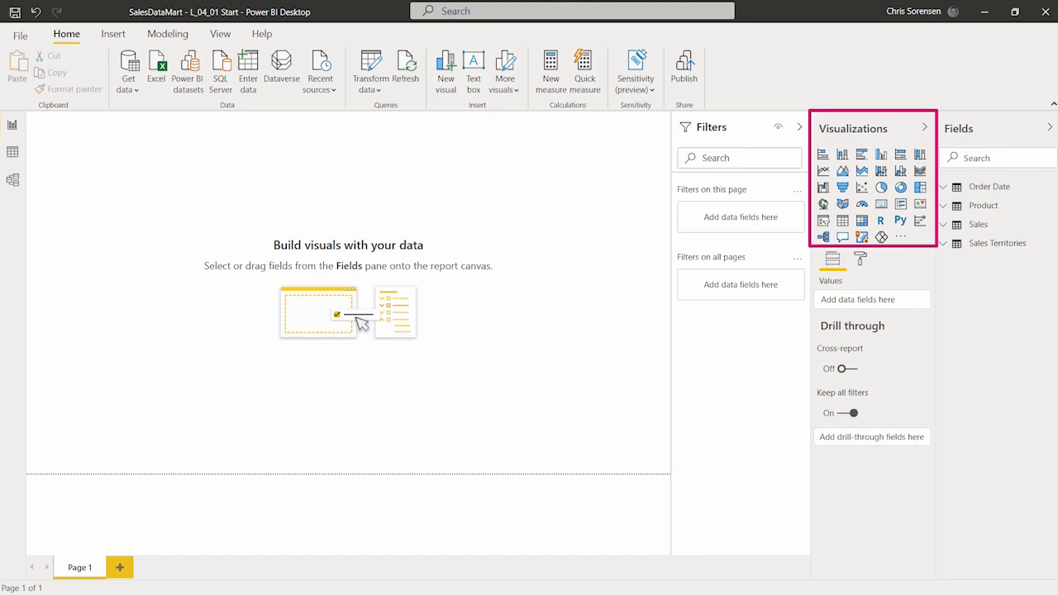
{"action": "key", "text": "Escape"}
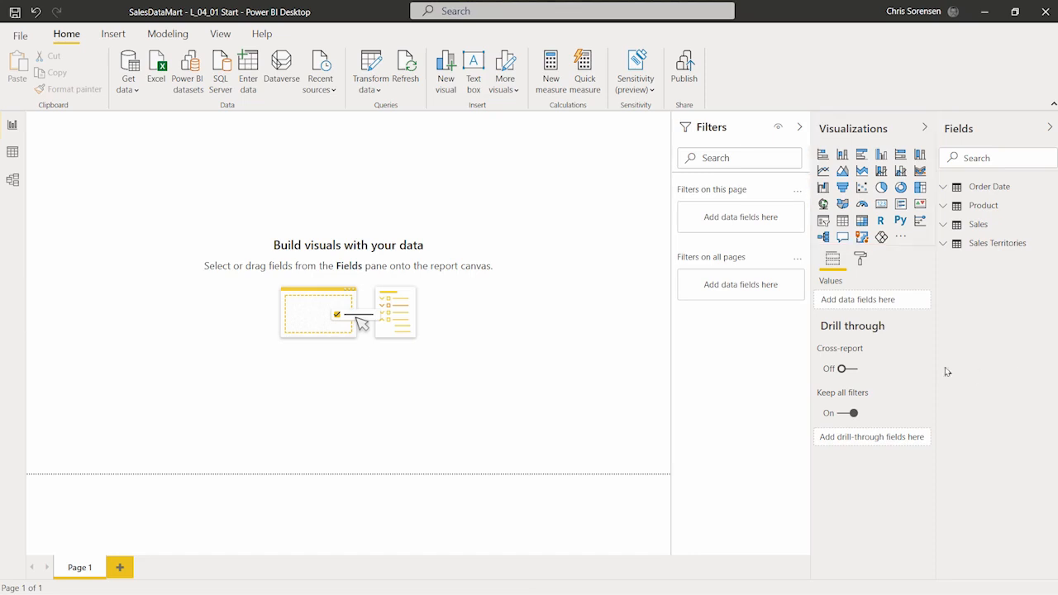
{"action": "key", "text": "ctrl+2"}
{"action": "mouse_move", "coordinate": [809, 241]}
{"action": "left_mouse_down"}
{"action": "mouse_move", "coordinate": [860, 282]}
{"action": "mouse_move", "coordinate": [936, 275]}
{"action": "left_mouse_up"}
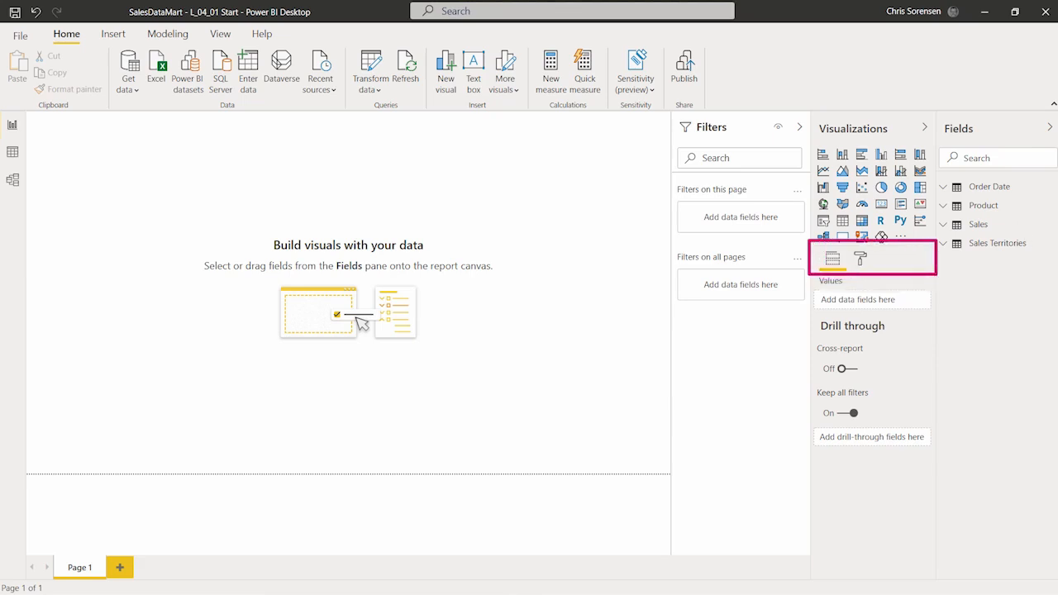
{"action": "key", "text": "Escape"}
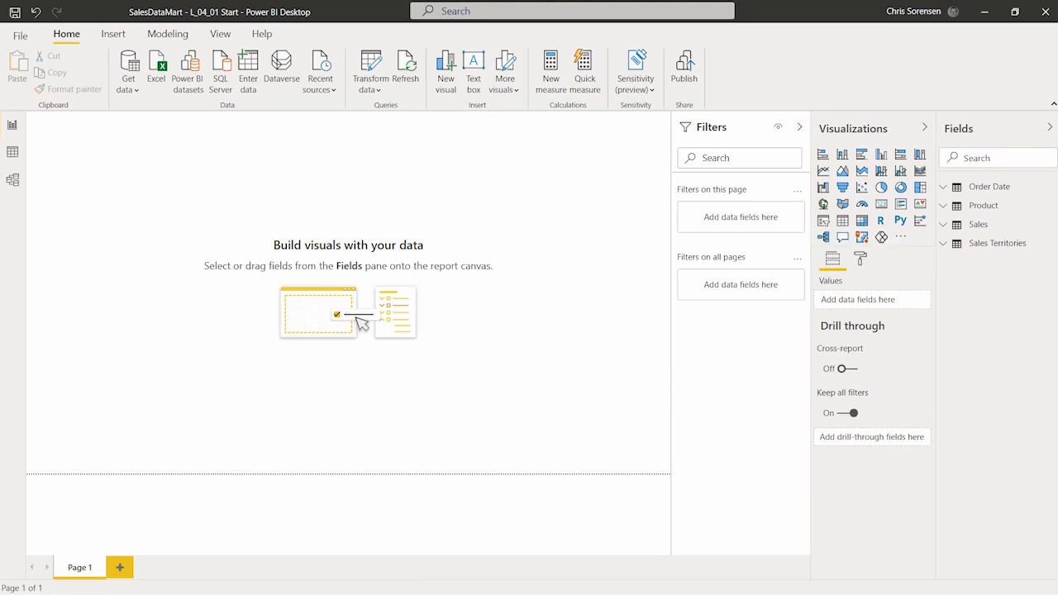
{"action": "left_click", "coordinate": [859, 260]}
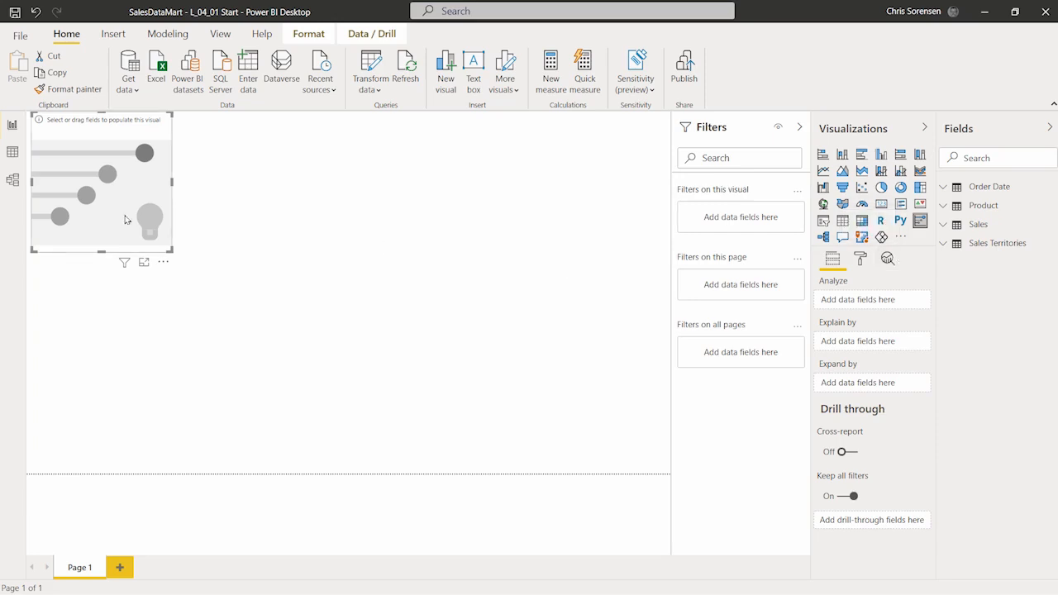
{"action": "key", "text": "Delete"}
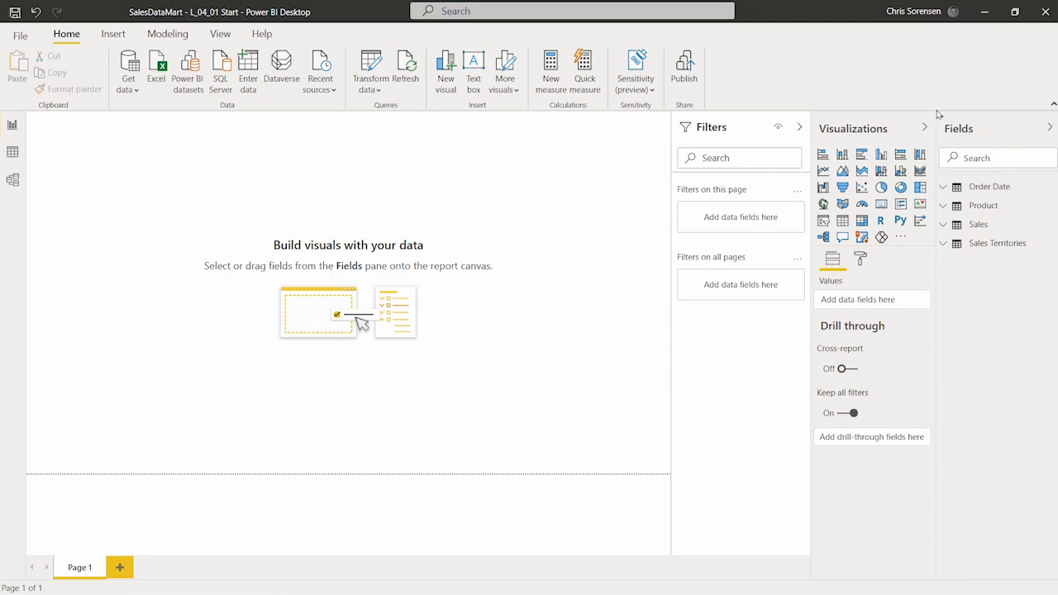
{"action": "mouse_move", "coordinate": [936, 108]}
{"action": "left_mouse_down"}
{"action": "mouse_move", "coordinate": [1014, 157]}
{"action": "mouse_move", "coordinate": [1055, 293]}
{"action": "left_mouse_up"}
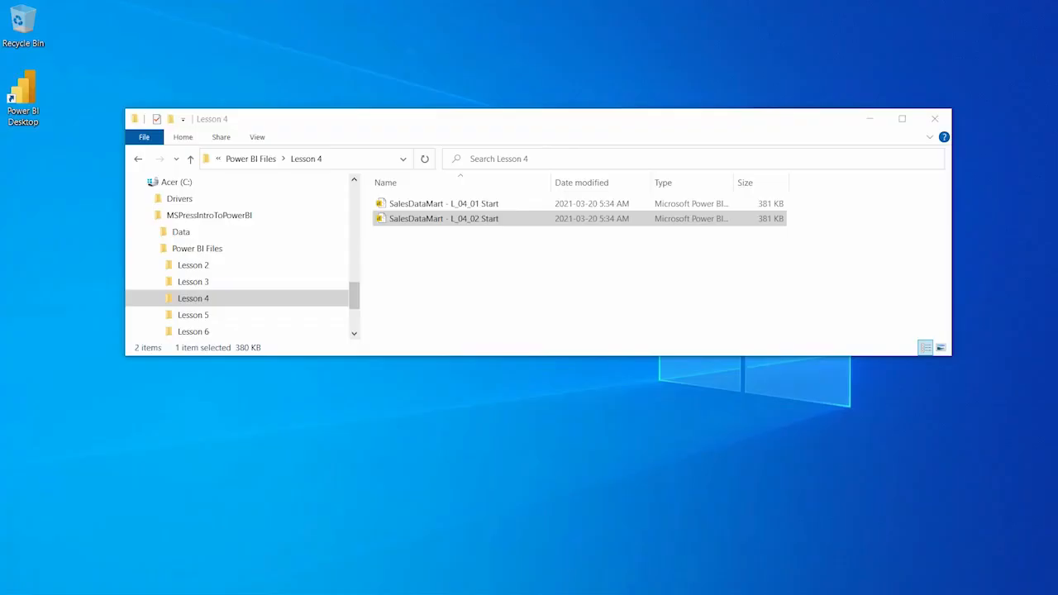
Step: Open SalesDataMart - L_04_02 Start from the Lesson 4 folder
{"action": "double_click", "coordinate": [464, 220]}
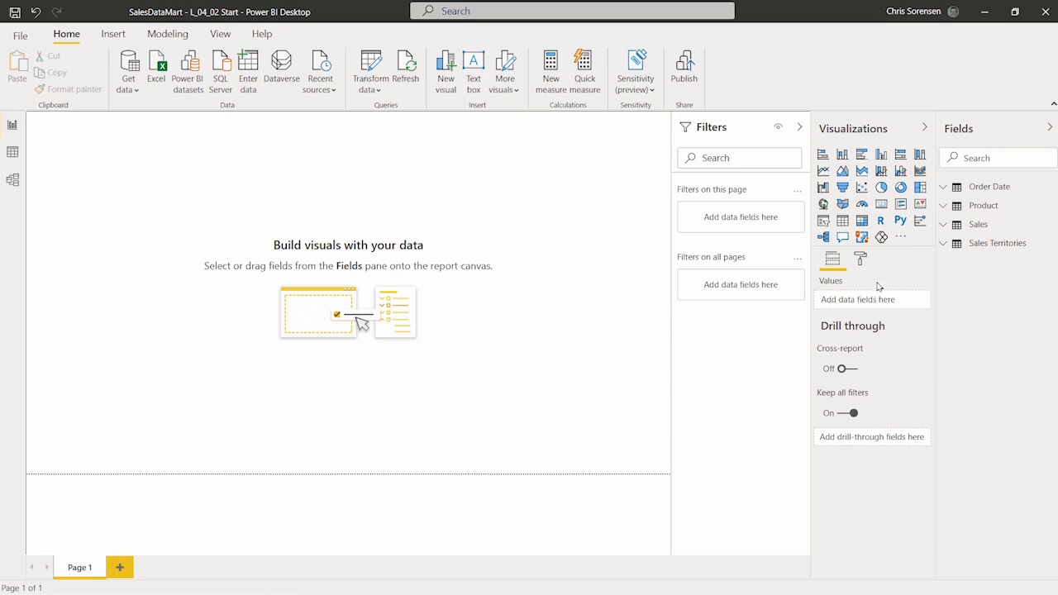
Step: Use the Dashboard Background1 image as Page 1's background
{"action": "left_click", "coordinate": [862, 261]}
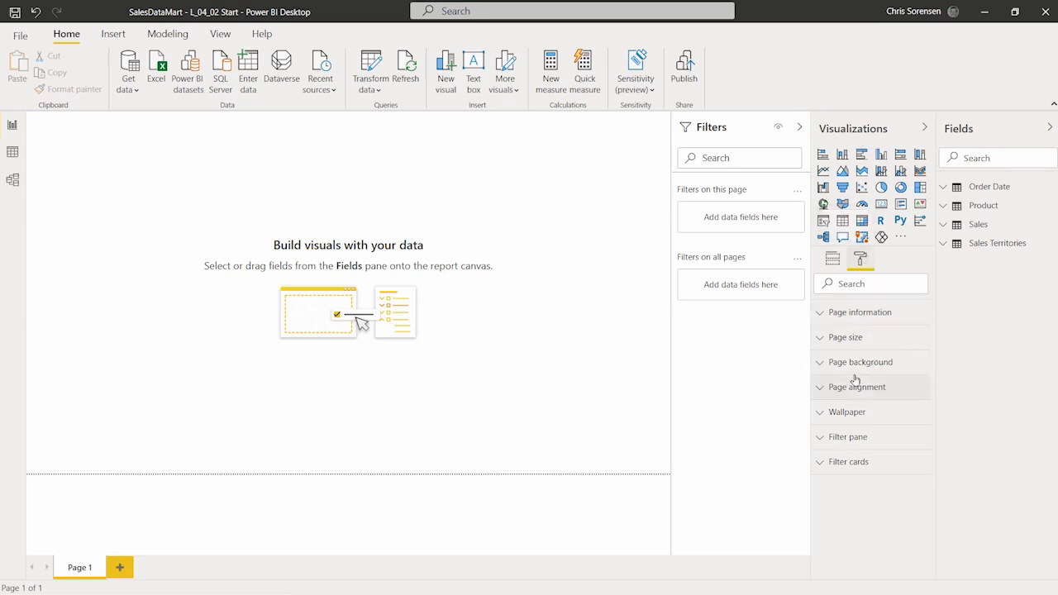
{"action": "left_click", "coordinate": [820, 365]}
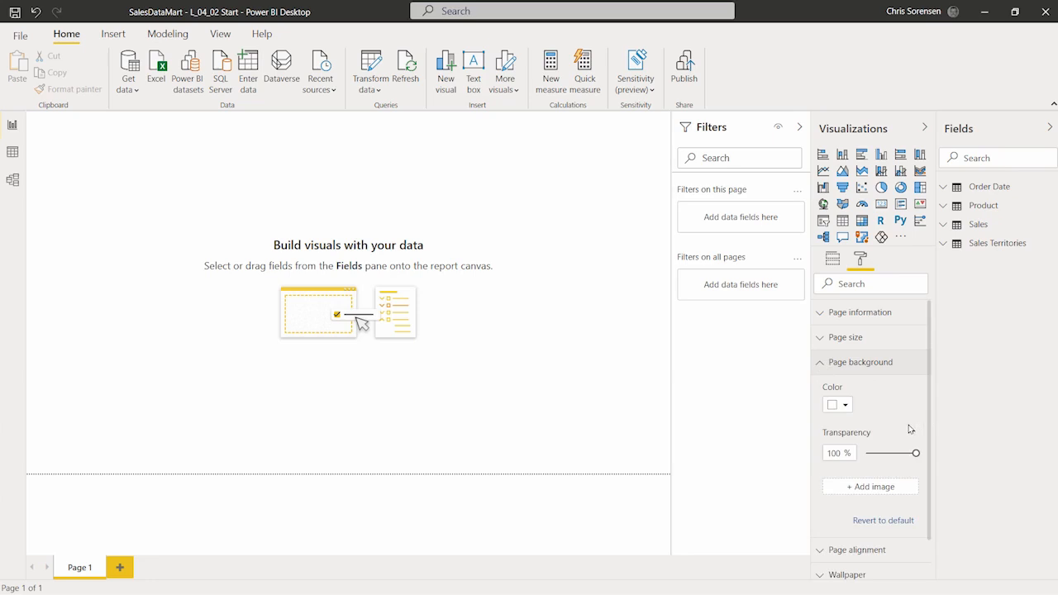
{"action": "scroll", "coordinate": [907, 428], "scroll_direction": "down", "scroll_amount": 1}
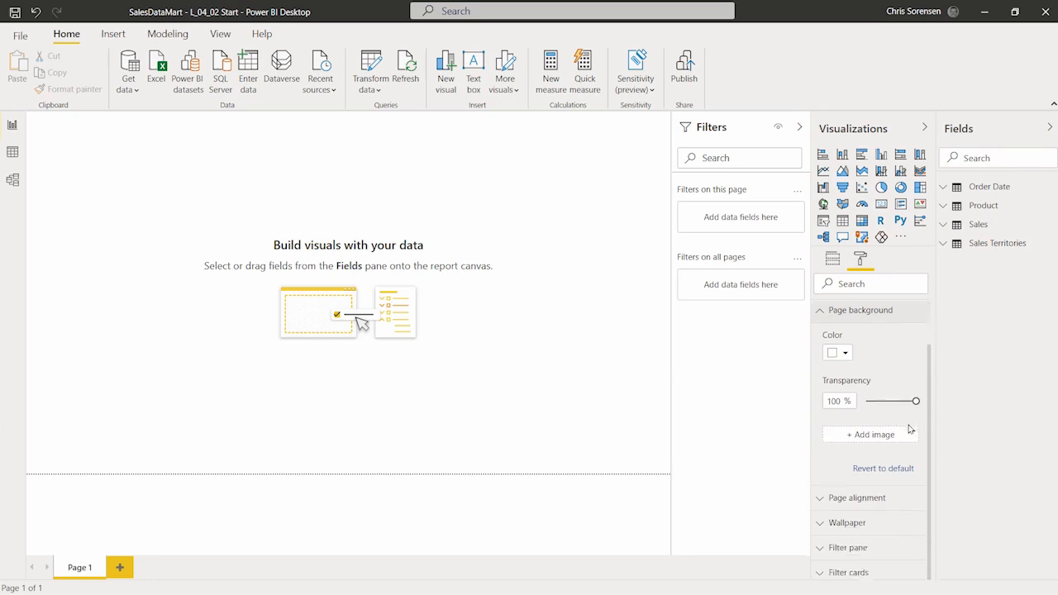
{"action": "left_click", "coordinate": [860, 436]}
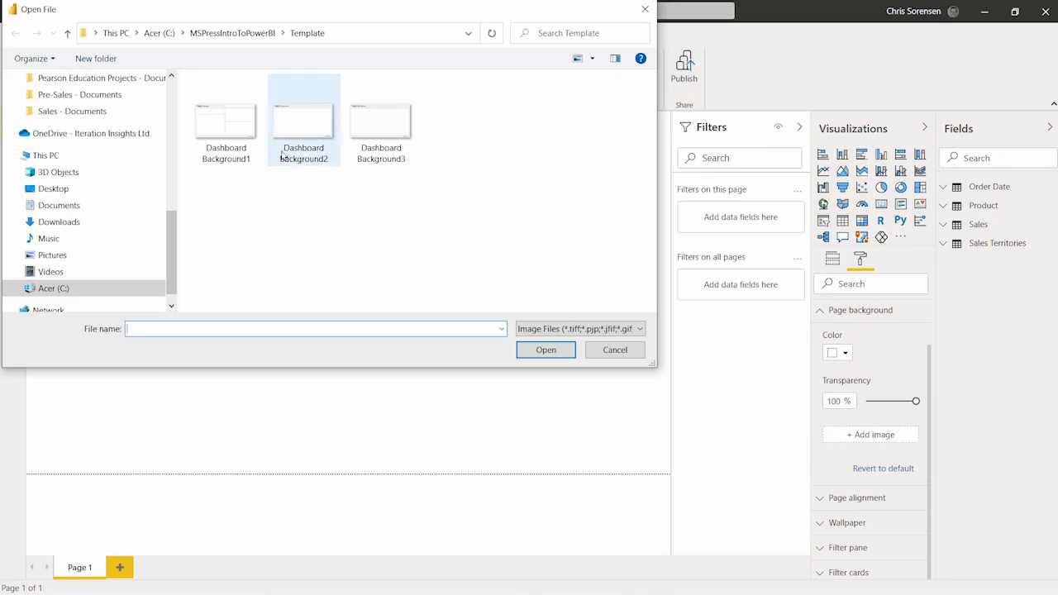
{"action": "left_click", "coordinate": [238, 134]}
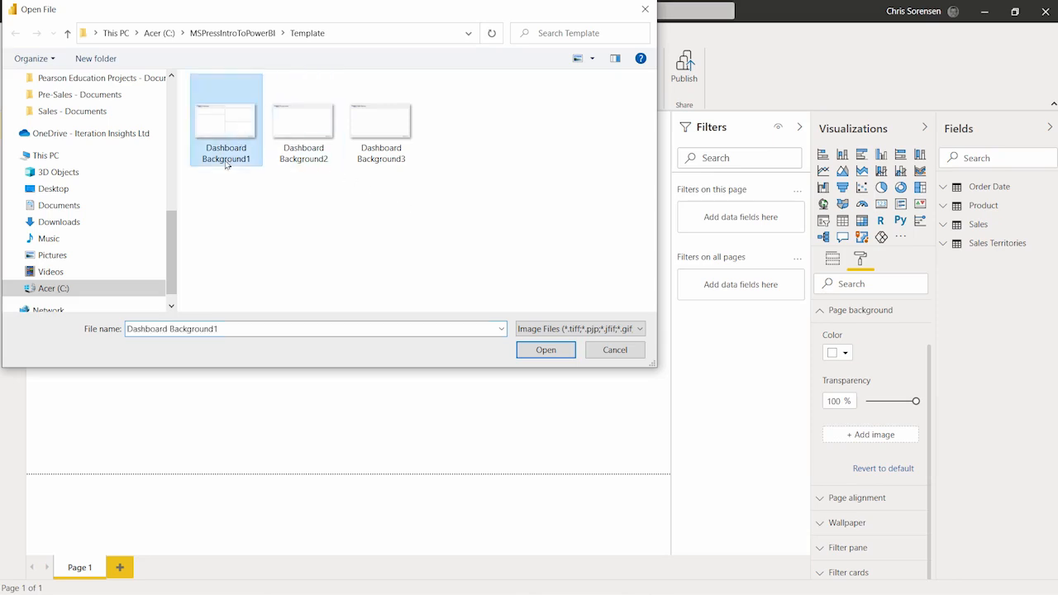
{"action": "left_click", "coordinate": [540, 351]}
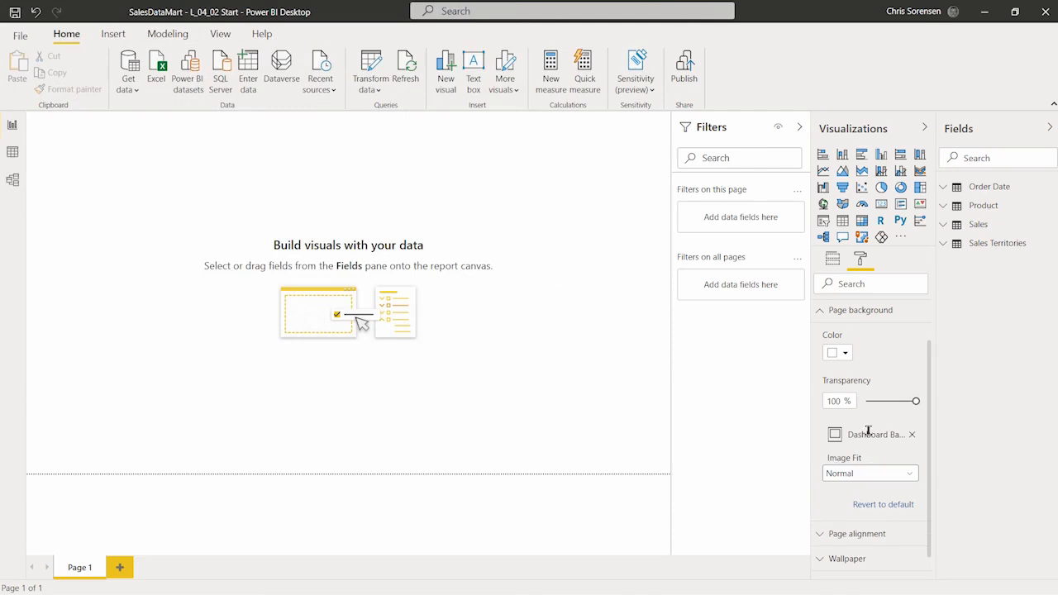
Step: Set the page background transparency to 0% and the image fit to Fit
{"action": "left_click", "coordinate": [849, 400]}
{"action": "key", "text": "BackSpace"}
{"action": "key", "text": "BackSpace"}
{"action": "key", "text": "BackSpace"}
{"action": "type", "text": "0"}
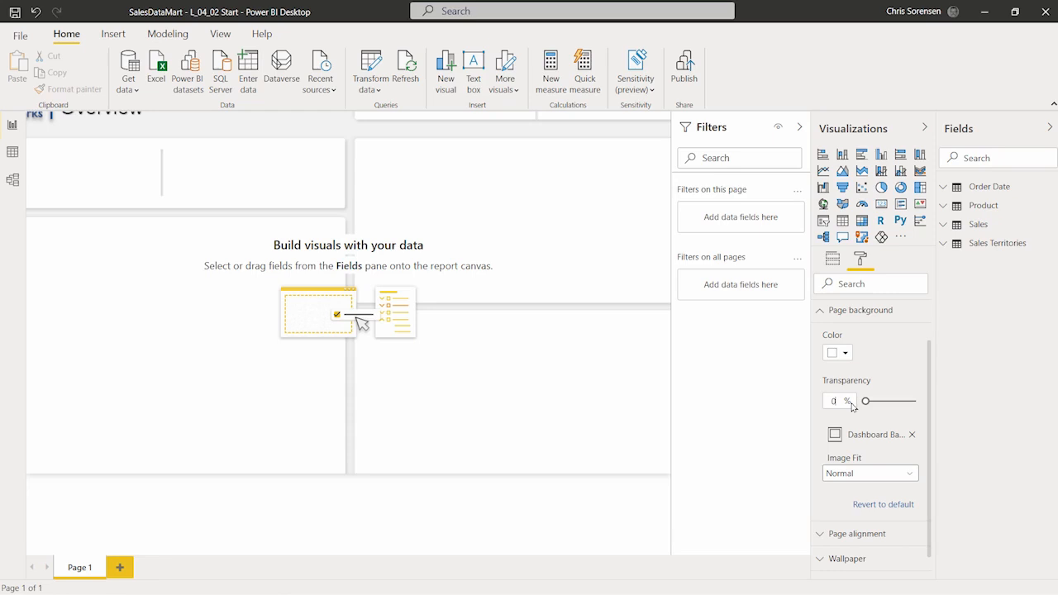
{"action": "left_click", "coordinate": [878, 476]}
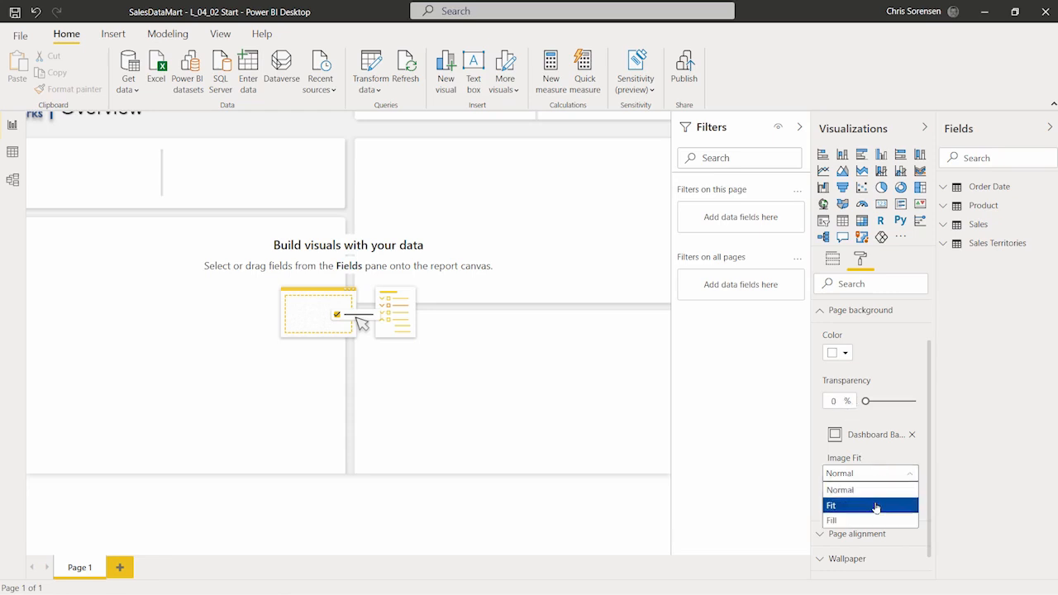
{"action": "left_click", "coordinate": [875, 504]}
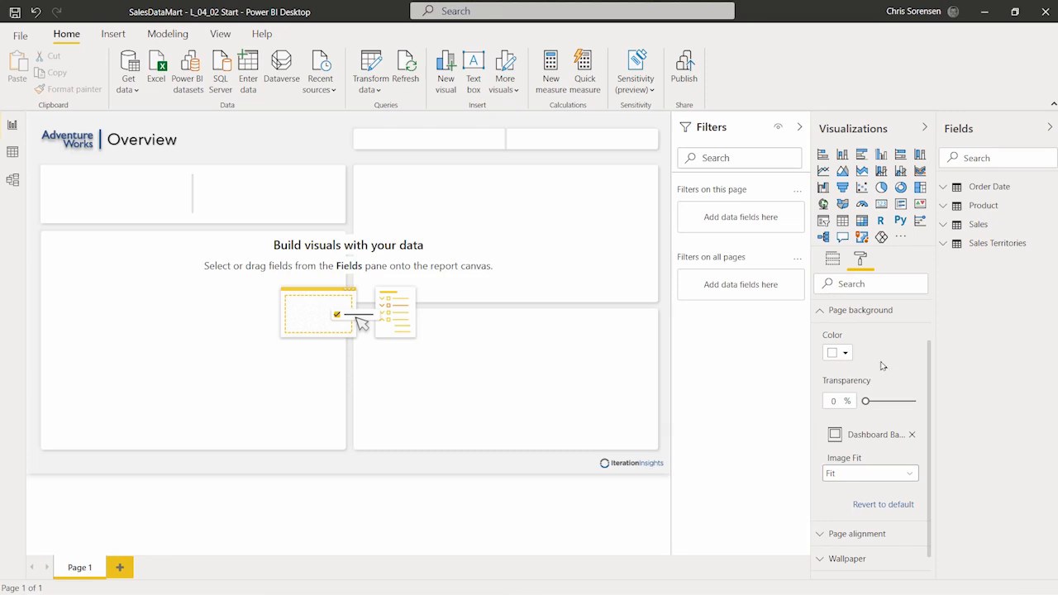
Step: Check the page background colour choices without changing them, then bring up the View ribbon
{"action": "left_click", "coordinate": [845, 354]}
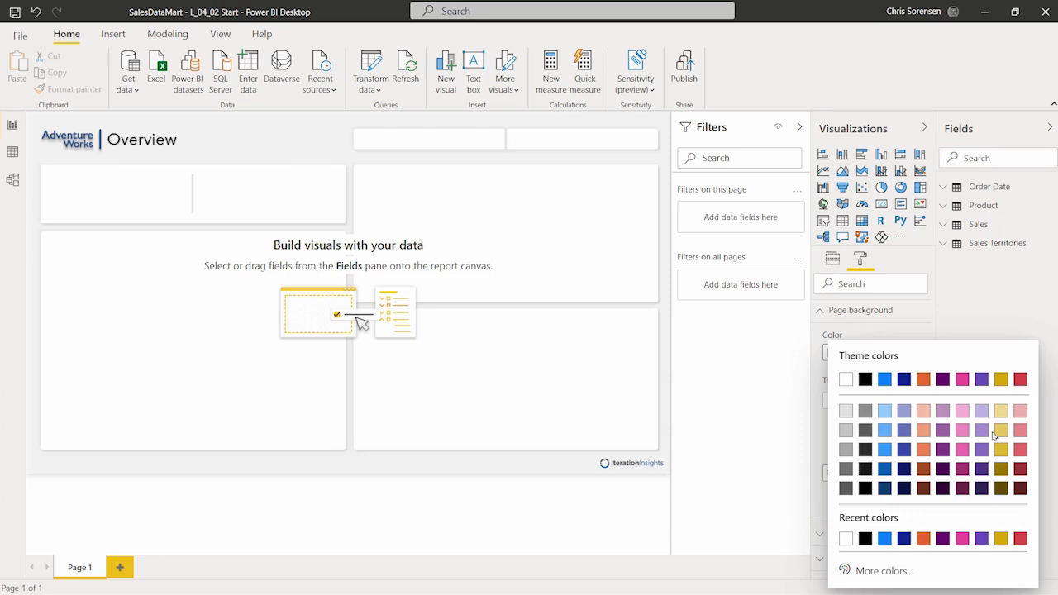
{"action": "left_click", "coordinate": [913, 329]}
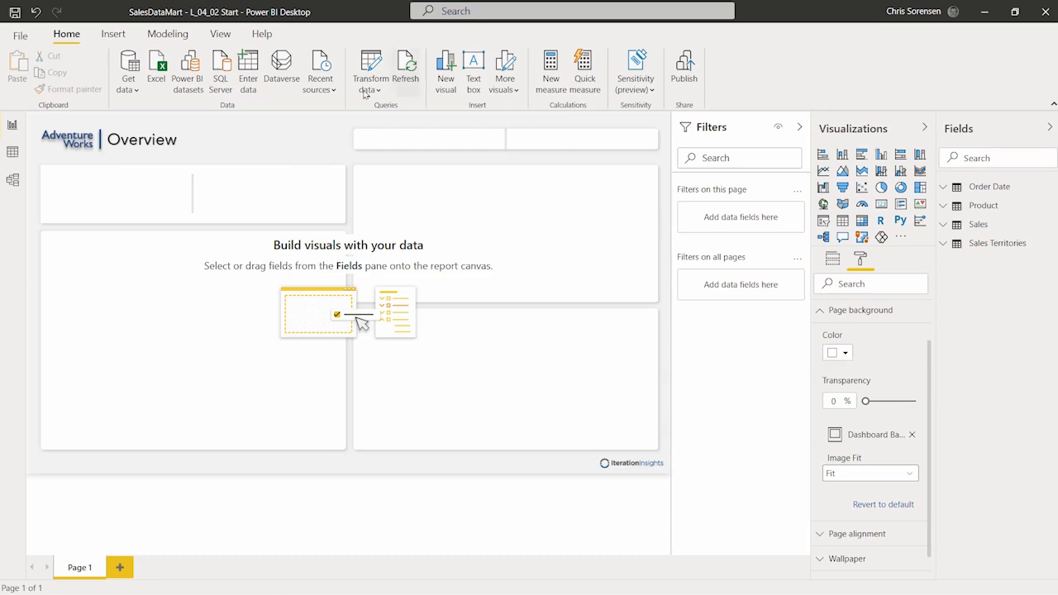
{"action": "left_click", "coordinate": [224, 36]}
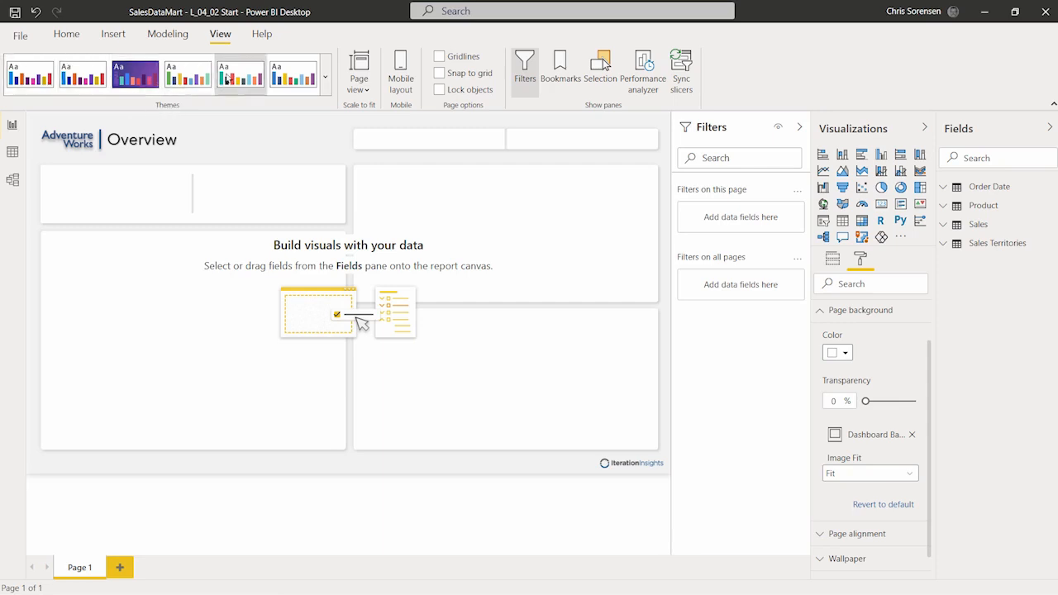
Step: Import Theme.json from the Template folder as the report theme and dismiss the confirmation
{"action": "left_click", "coordinate": [326, 83]}
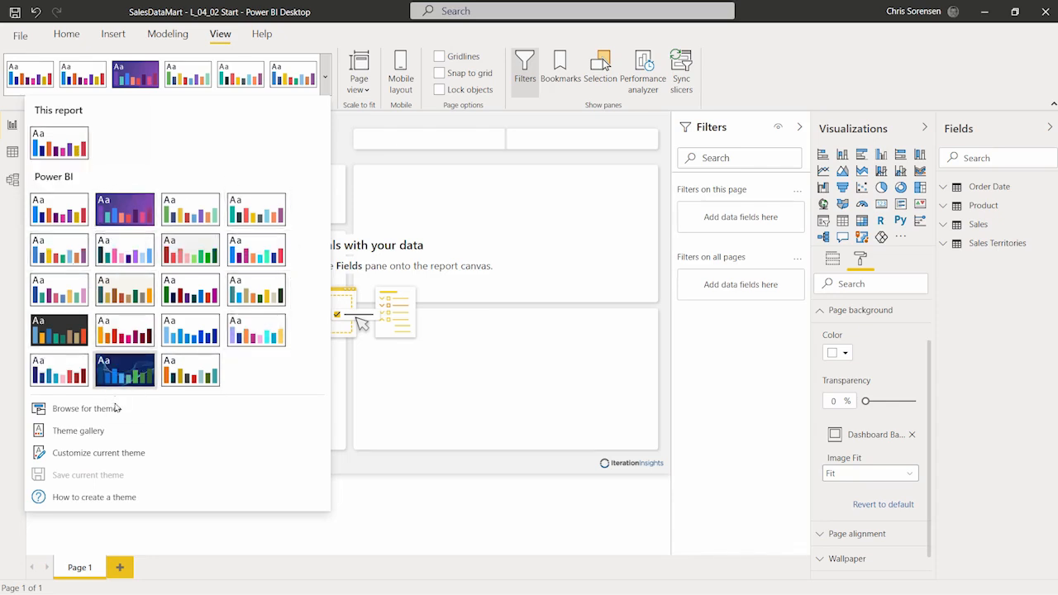
{"action": "left_click", "coordinate": [169, 410]}
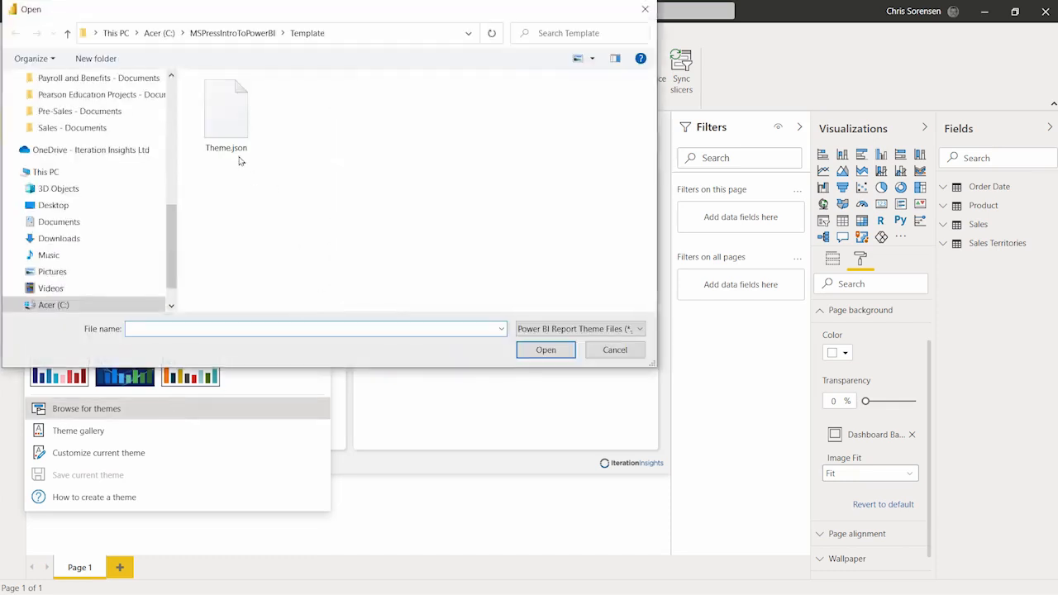
{"action": "left_click", "coordinate": [236, 131]}
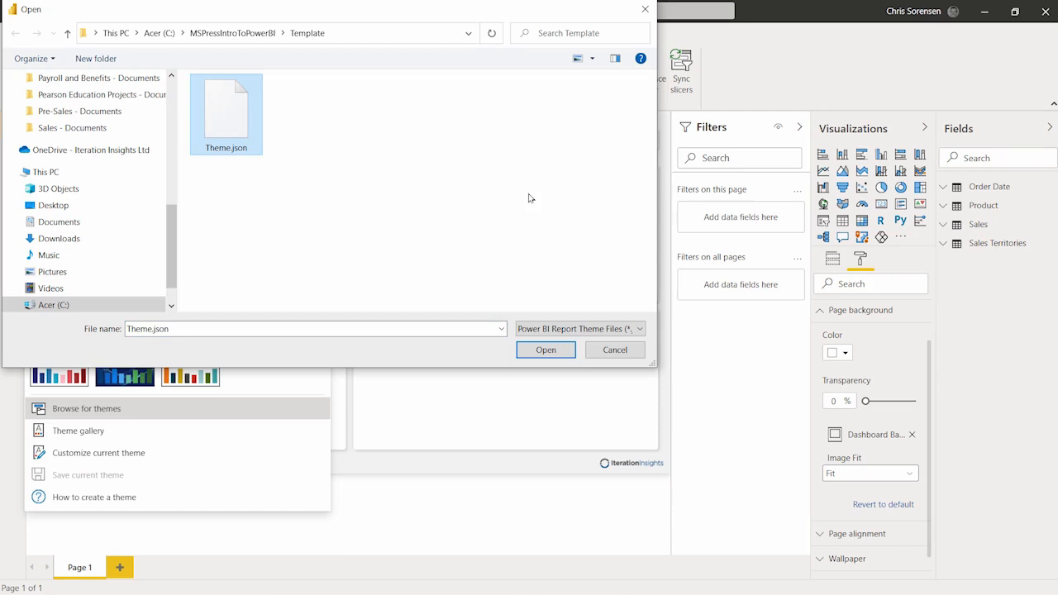
{"action": "left_click", "coordinate": [544, 349]}
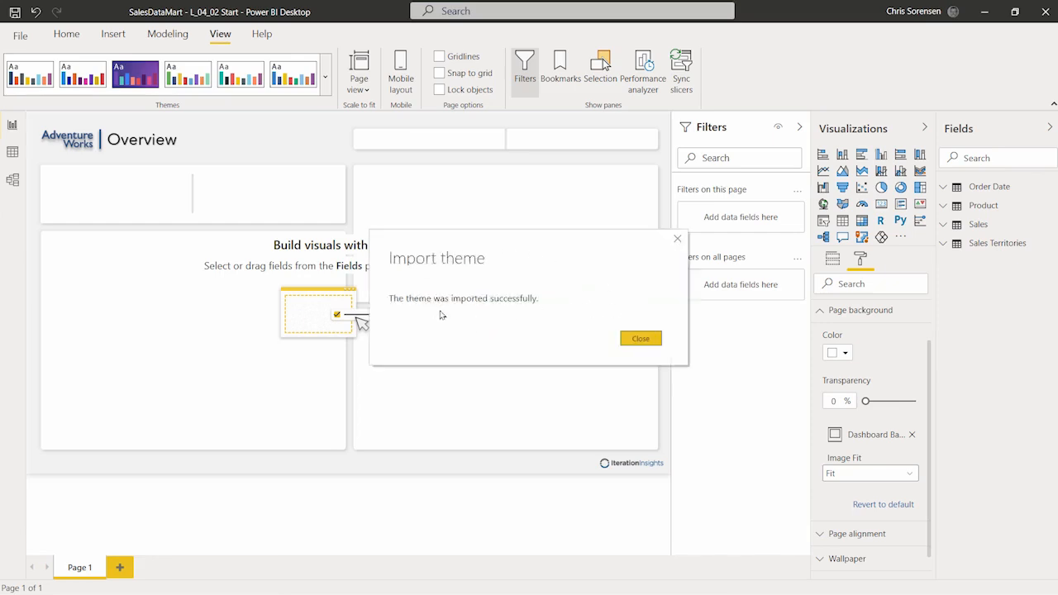
{"action": "left_click", "coordinate": [635, 339]}
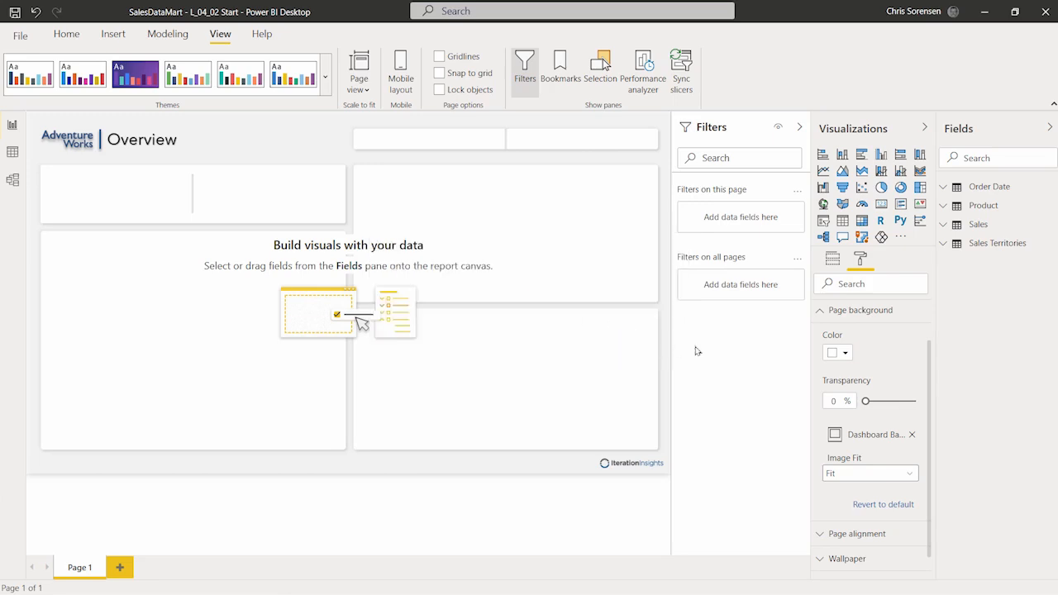
{"action": "left_click", "coordinate": [845, 353]}
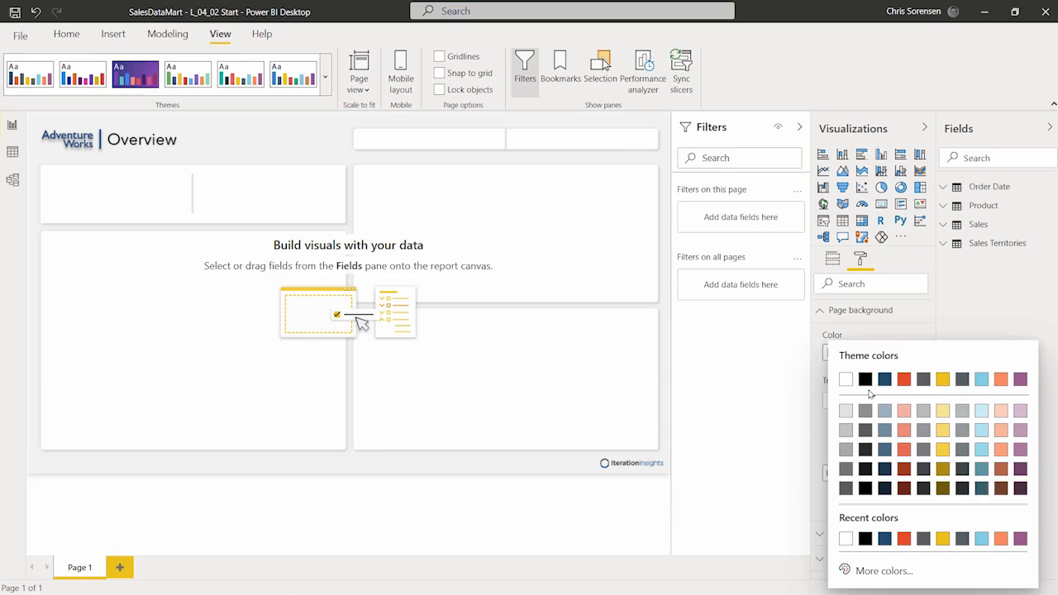
{"action": "left_click", "coordinate": [775, 86]}
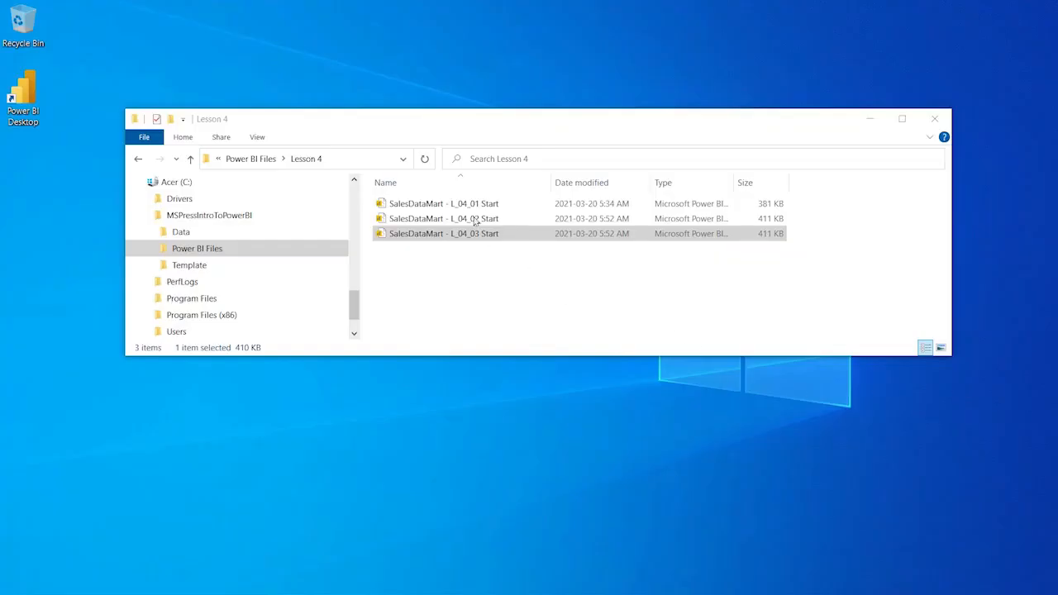
Step: Open SalesDataMart - L_04_03 Start from the Lesson 4 folder window
{"action": "left_click", "coordinate": [476, 235]}
{"action": "double_click", "coordinate": [478, 235]}
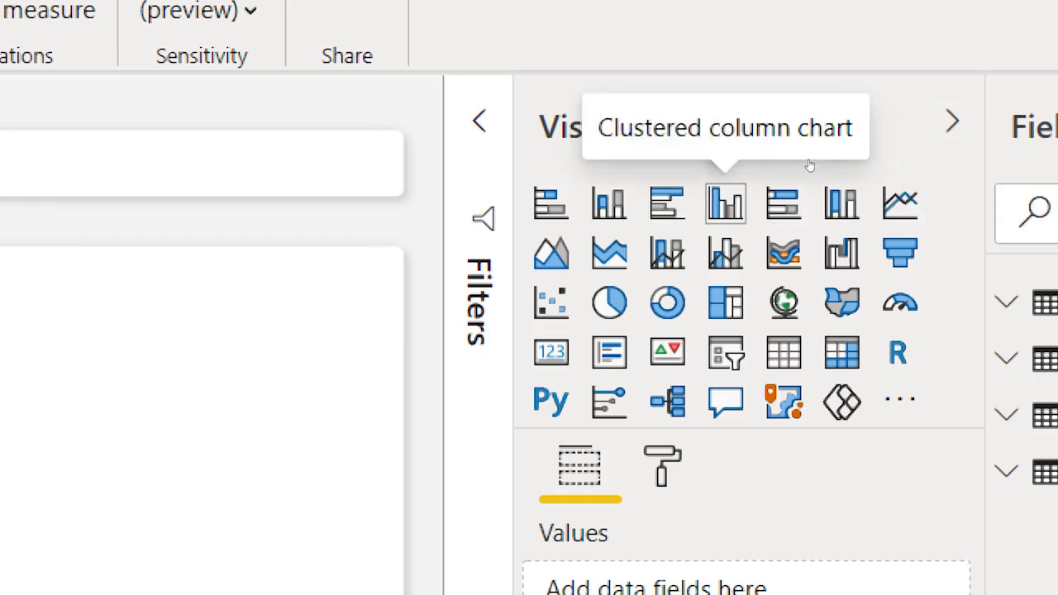
Step: Insert a blank clustered column chart visual on the Overview page
{"action": "left_click", "coordinate": [726, 203]}
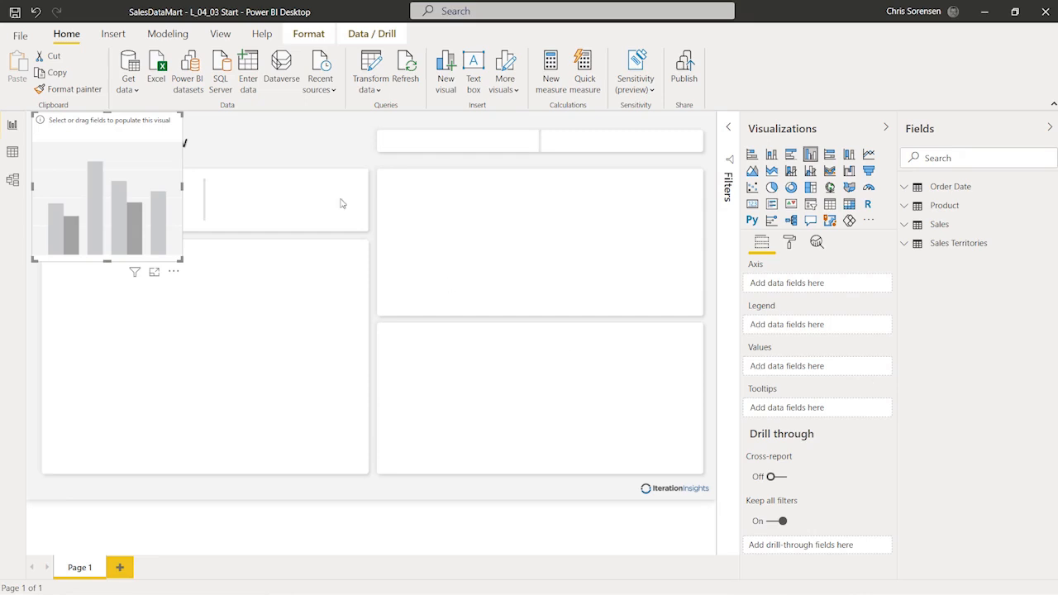
Step: Move the empty column chart onto the upper-right card and stretch it to fill
{"action": "left_click_drag", "start_coordinate": [122, 124], "coordinate": [471, 182]}
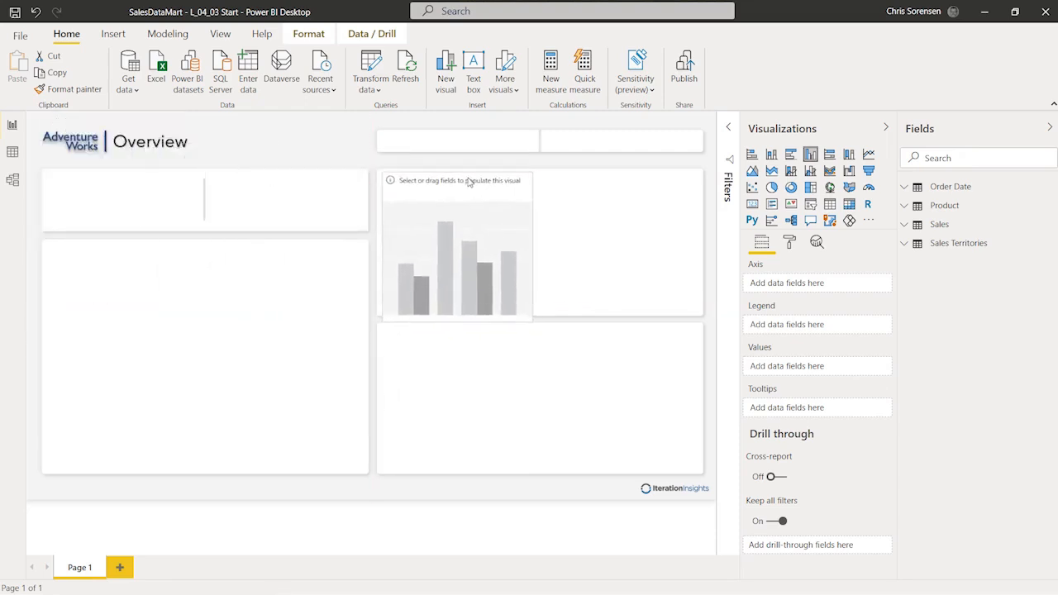
{"action": "left_click_drag", "start_coordinate": [529, 321], "coordinate": [696, 316]}
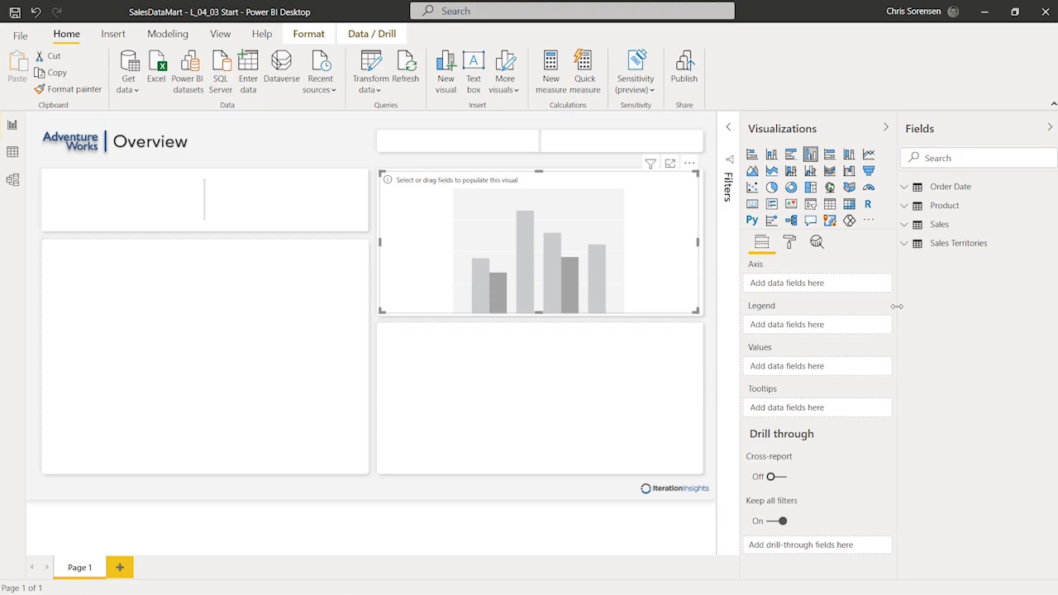
{"action": "left_click", "coordinate": [789, 242]}
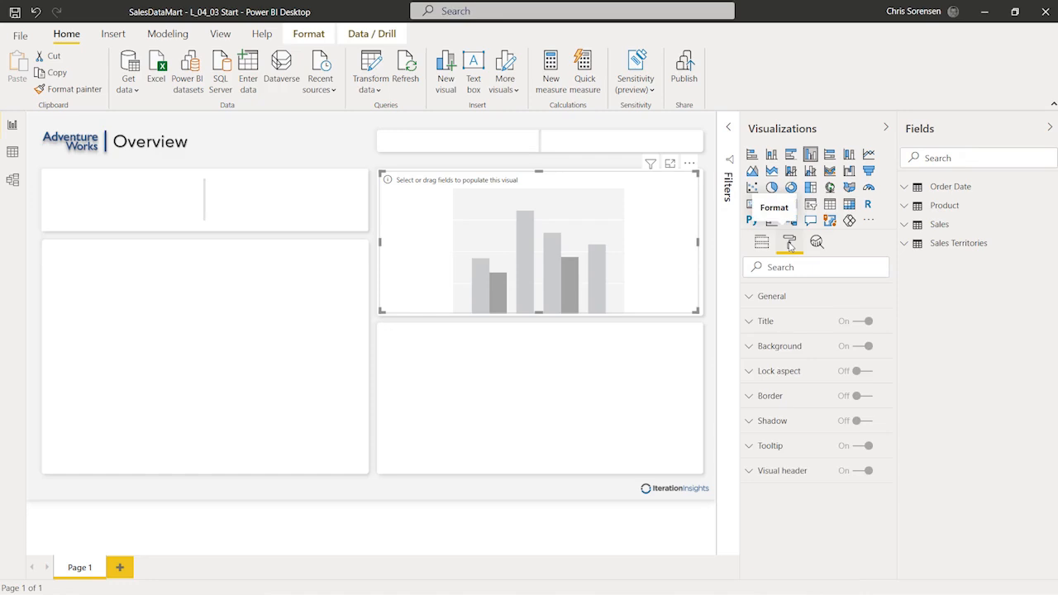
{"action": "left_click", "coordinate": [765, 242]}
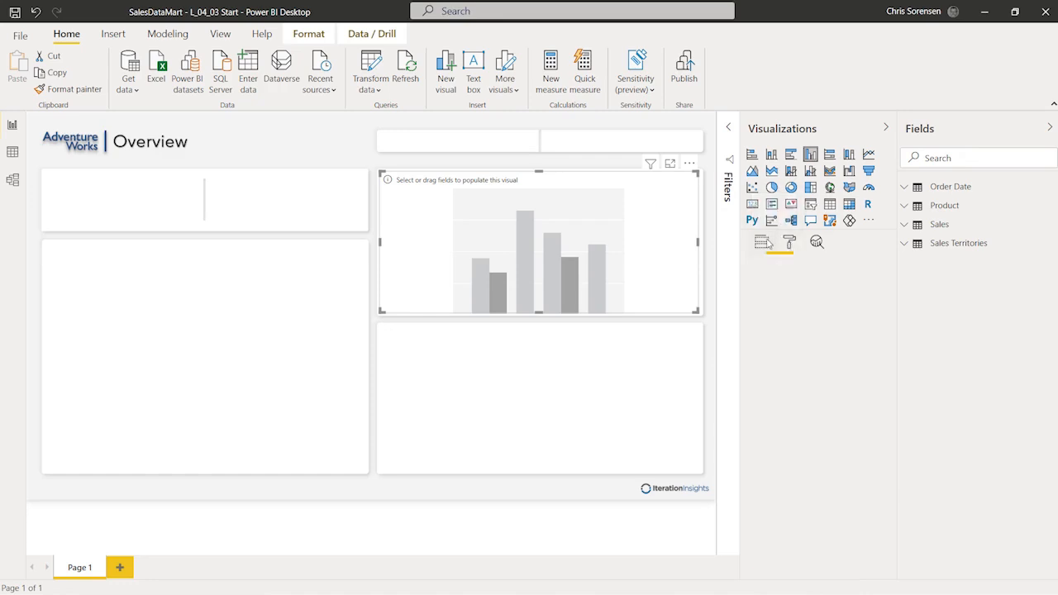
{"action": "left_click", "coordinate": [792, 241]}
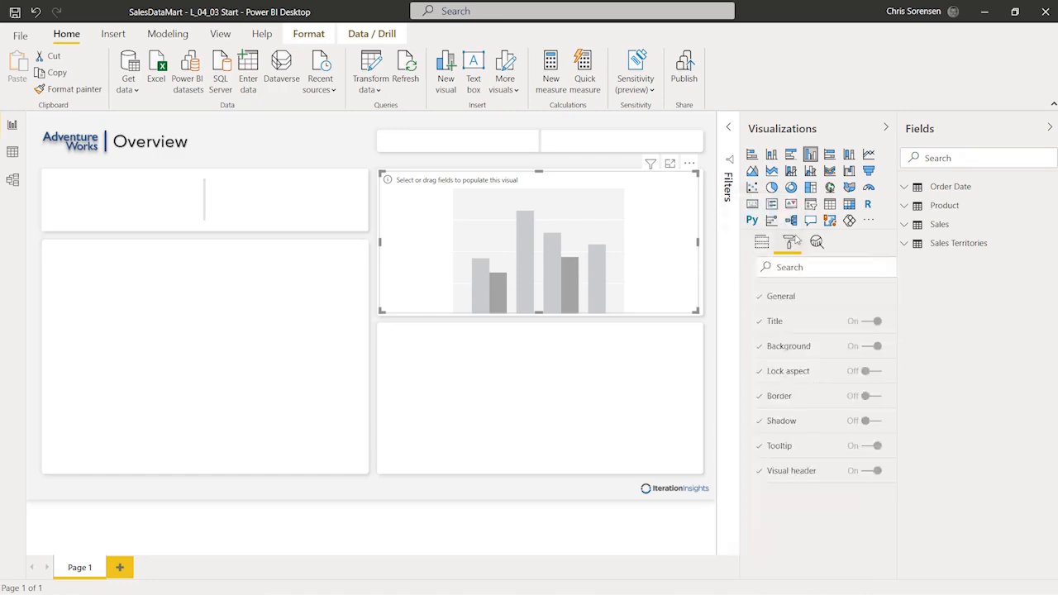
{"action": "left_click", "coordinate": [762, 244]}
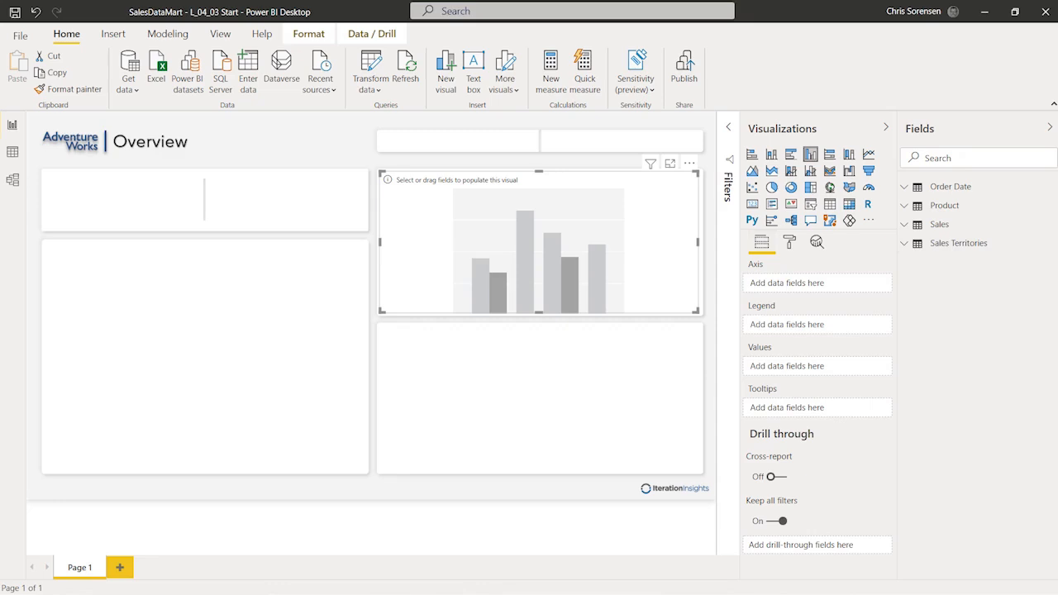
{"action": "left_click", "coordinate": [904, 188]}
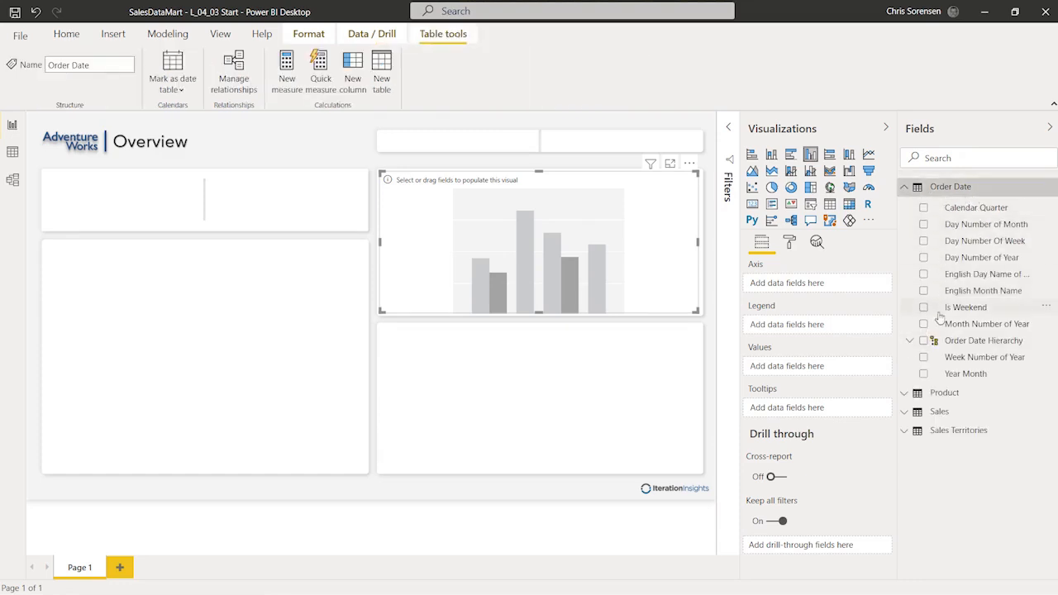
Step: Place Order Date Year from the Order Date Hierarchy on the column chart's axis
{"action": "left_click", "coordinate": [909, 342]}
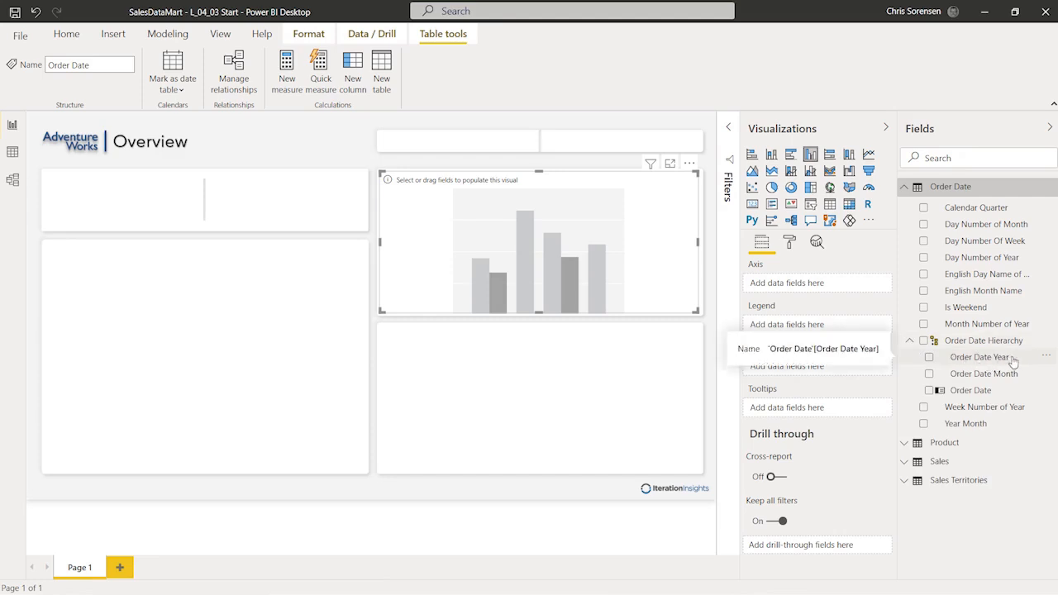
{"action": "left_click_drag", "start_coordinate": [1013, 362], "coordinate": [849, 287]}
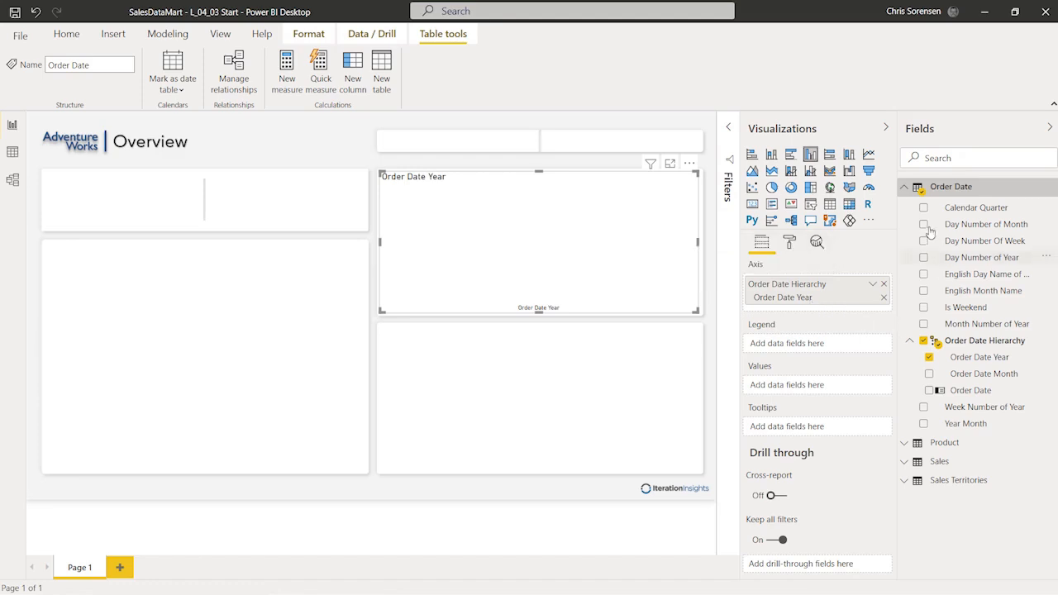
{"action": "left_click", "coordinate": [905, 186]}
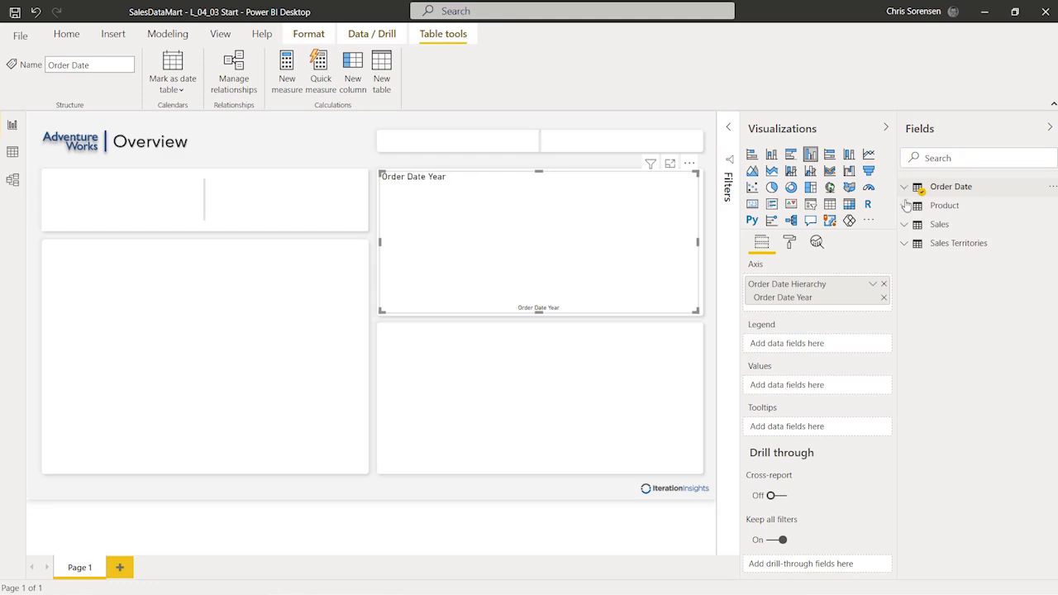
Step: Add Total Sales from the Sales table to the column chart's Values, plotting yearly bars 2017–2021
{"action": "left_click", "coordinate": [905, 225]}
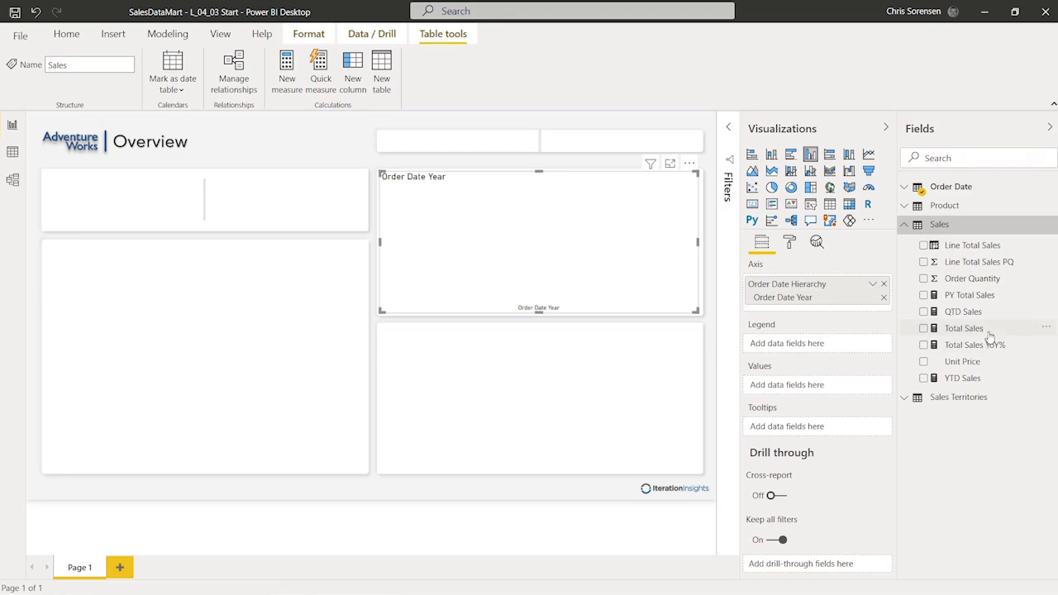
{"action": "mouse_move", "coordinate": [982, 329]}
{"action": "left_mouse_down"}
{"action": "mouse_move", "coordinate": [908, 329]}
{"action": "mouse_move", "coordinate": [874, 368]}
{"action": "mouse_move", "coordinate": [823, 394]}
{"action": "left_mouse_up"}
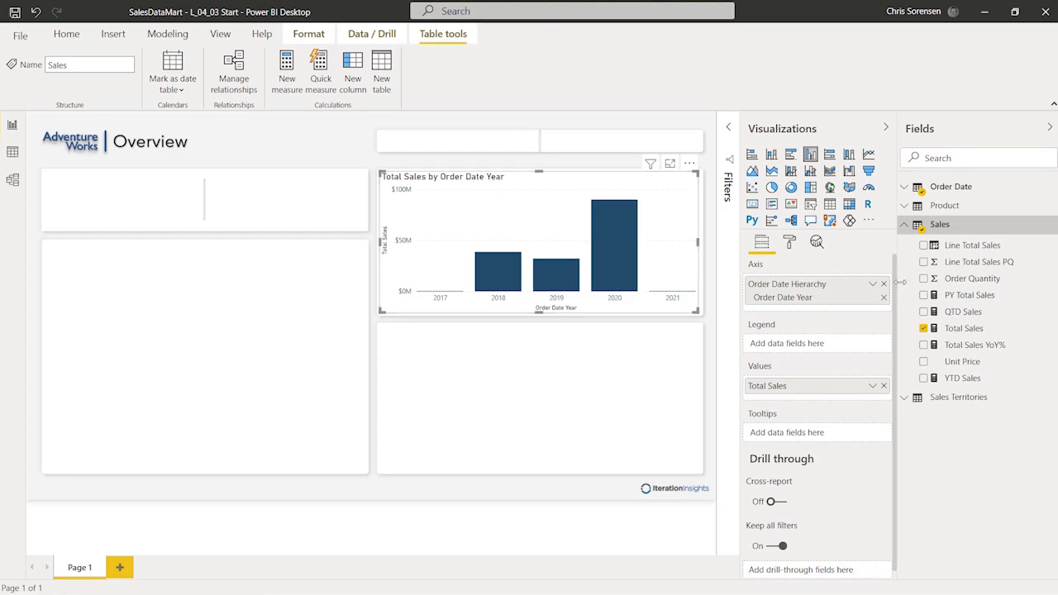
Step: Show the Format options for the Total Sales by Order Date Year column chart
{"action": "left_click", "coordinate": [789, 241]}
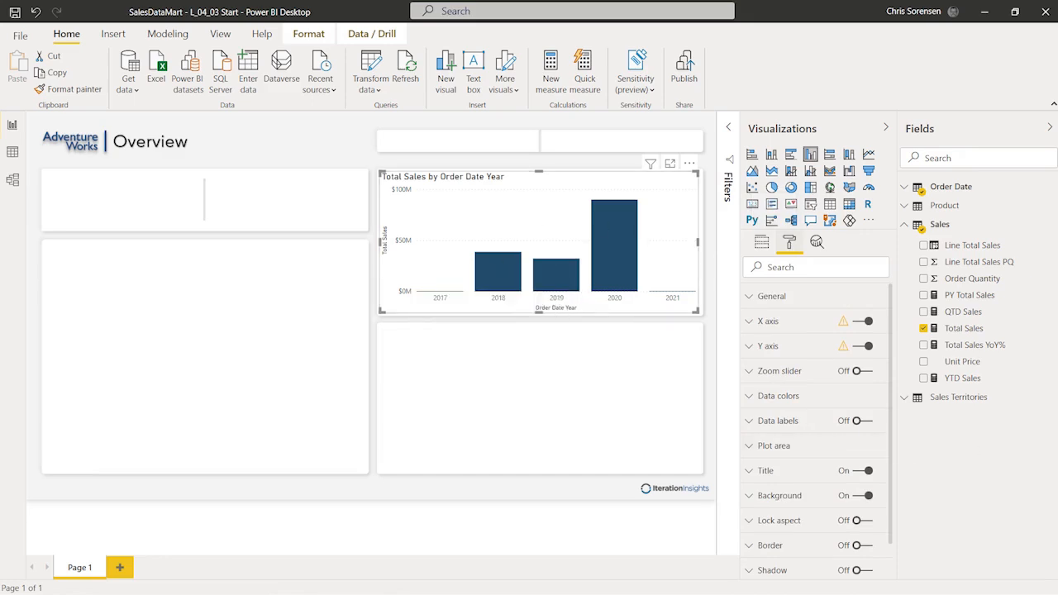
{"action": "left_click", "coordinate": [296, 340]}
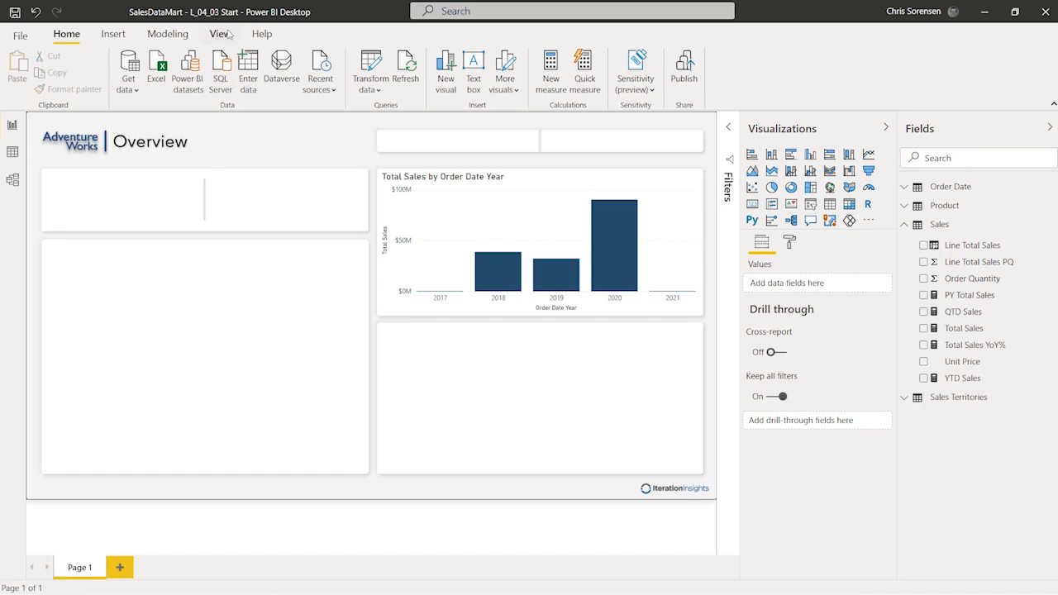
{"action": "left_click", "coordinate": [789, 242]}
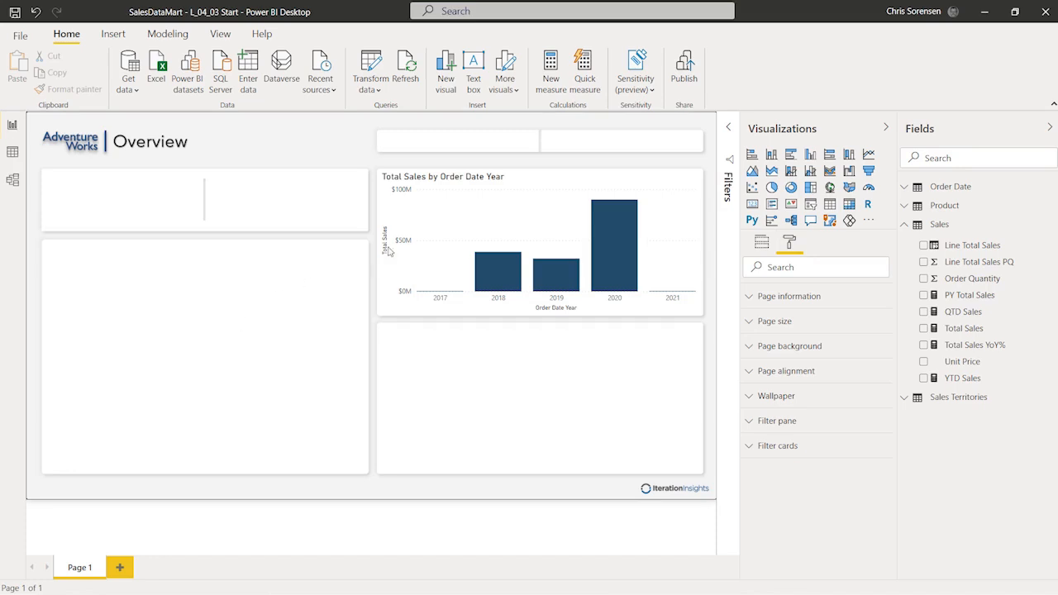
{"action": "left_click", "coordinate": [438, 204]}
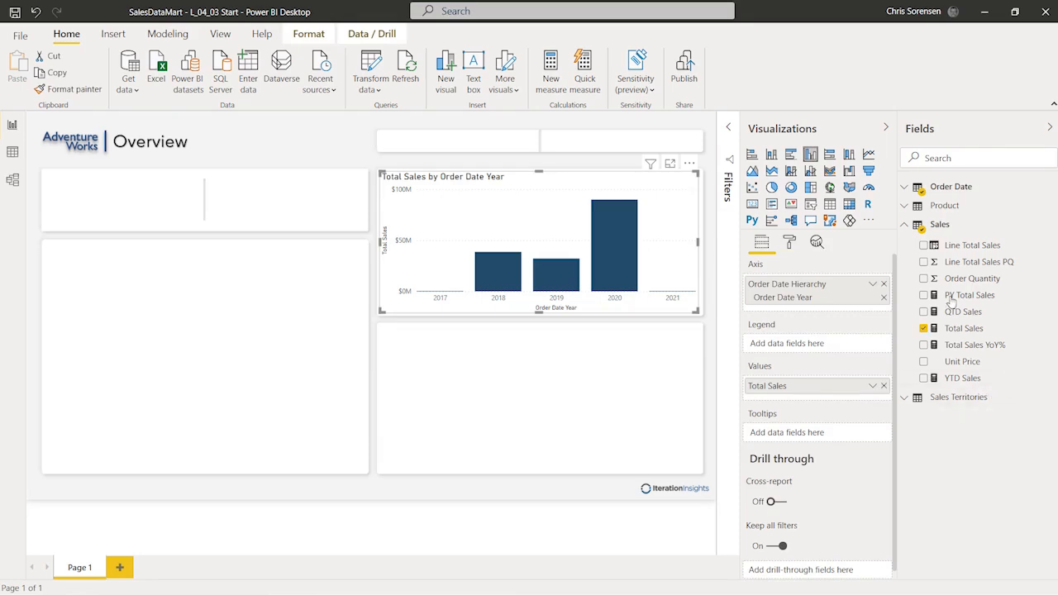
{"action": "left_click", "coordinate": [790, 241]}
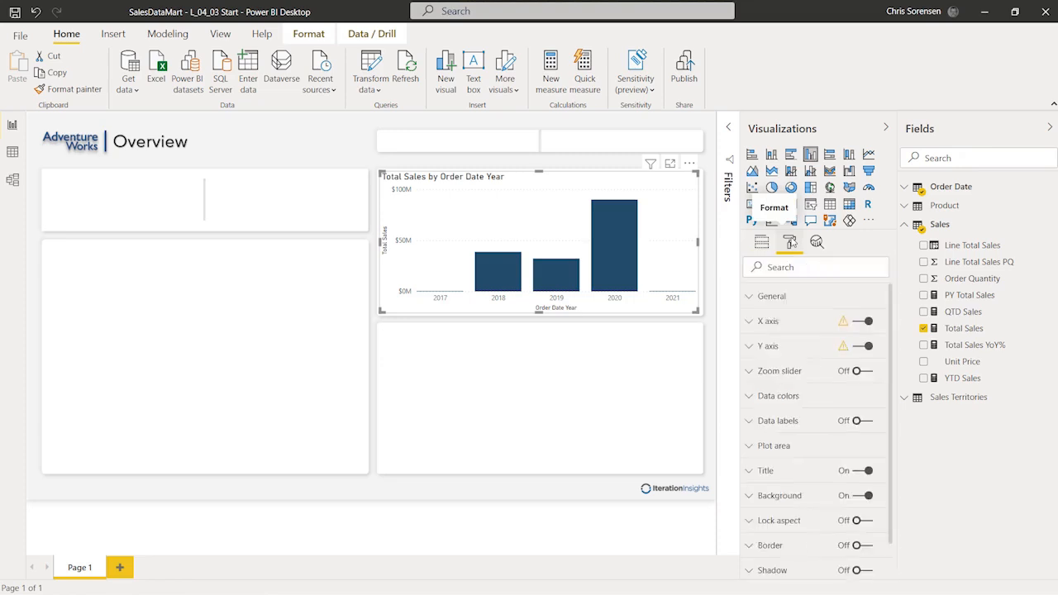
Step: Set the chart's X axis type to Categorical
{"action": "left_click", "coordinate": [748, 322]}
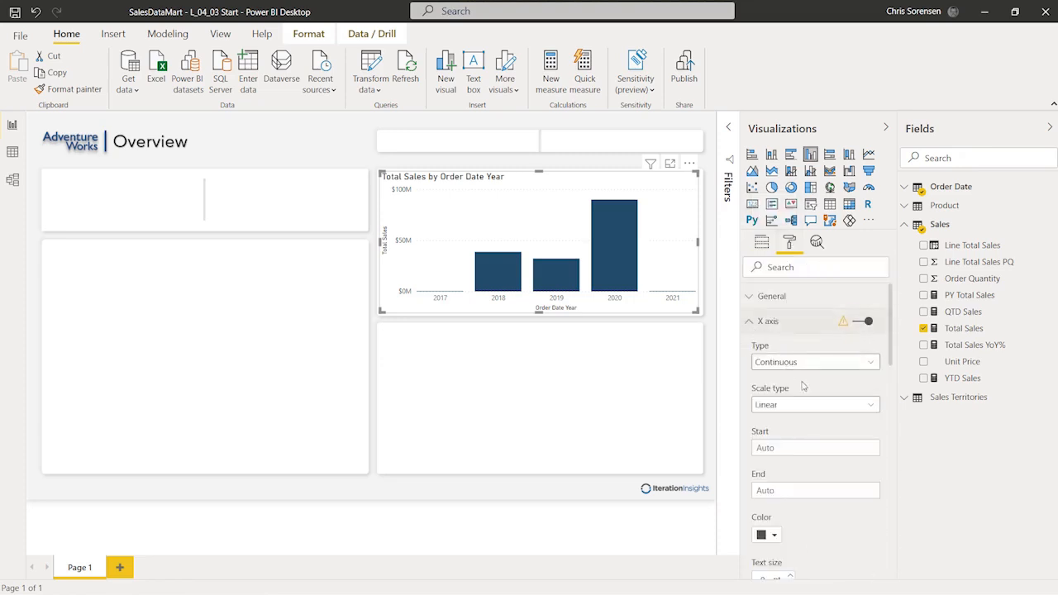
{"action": "scroll", "coordinate": [800, 384], "scroll_direction": "down", "scroll_amount": 2}
{"action": "scroll", "coordinate": [802, 382], "scroll_direction": "up", "scroll_amount": 2}
{"action": "left_click", "coordinate": [811, 363]}
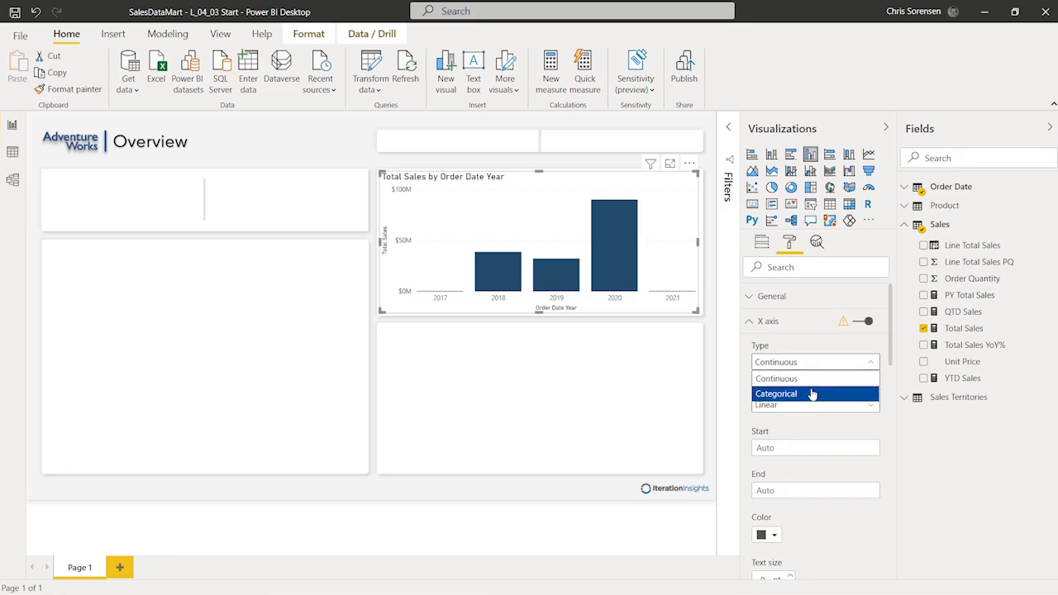
{"action": "left_click", "coordinate": [812, 394]}
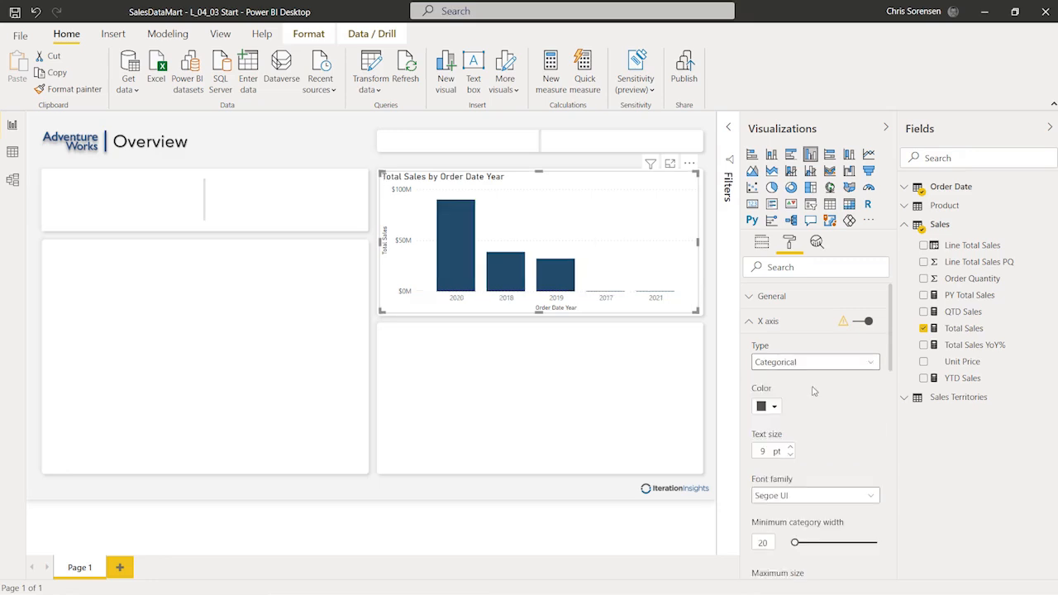
Step: Turn off the X axis title and collapse the X axis section
{"action": "scroll", "coordinate": [812, 391], "scroll_direction": "down", "scroll_amount": 2}
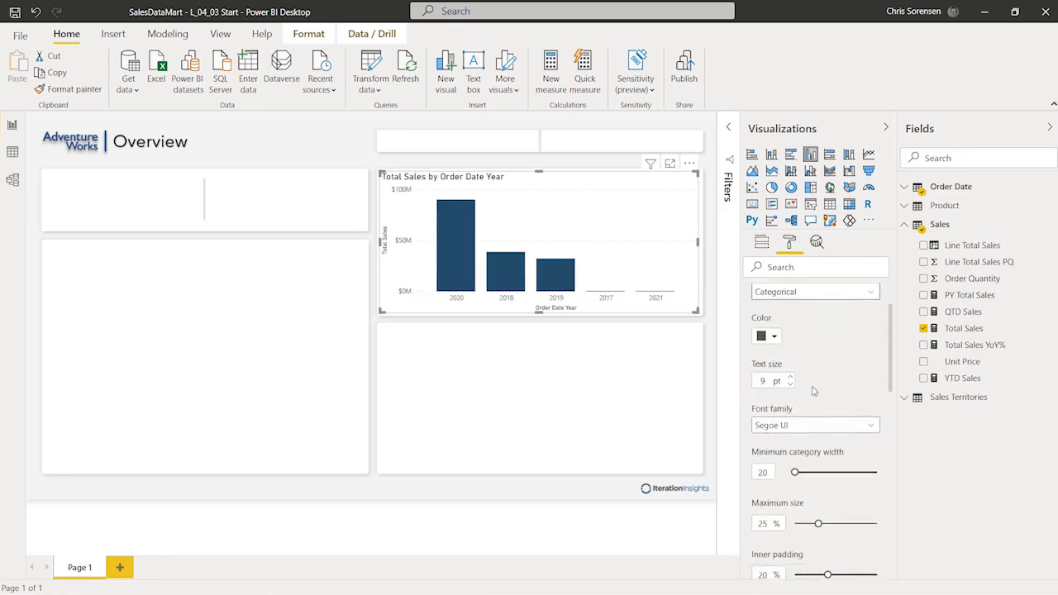
{"action": "scroll", "coordinate": [812, 391], "scroll_direction": "down", "scroll_amount": 2}
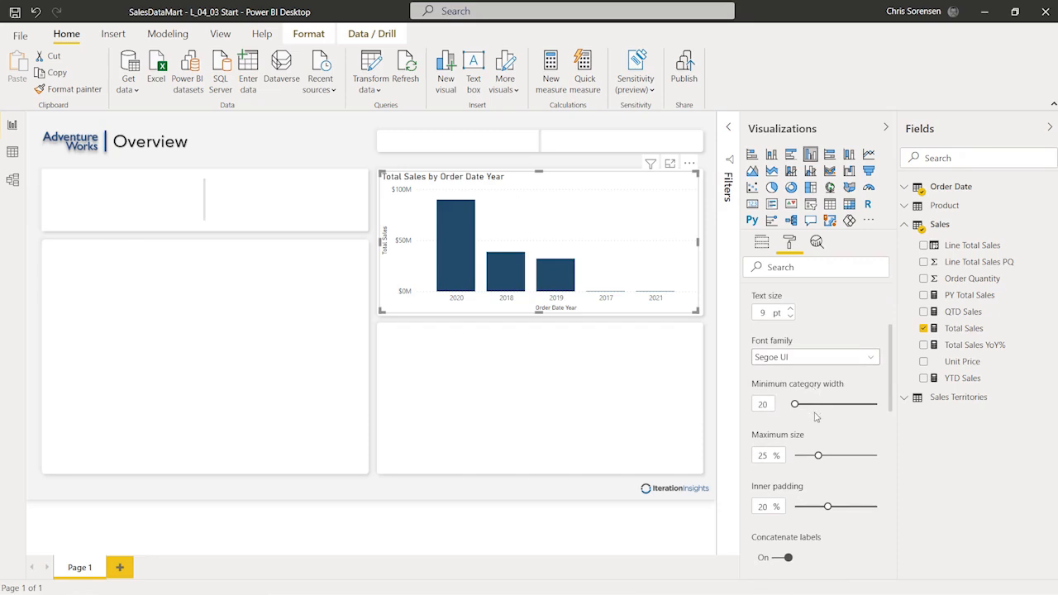
{"action": "scroll", "coordinate": [818, 418], "scroll_direction": "down", "scroll_amount": 5}
{"action": "scroll", "coordinate": [824, 419], "scroll_direction": "down", "scroll_amount": 5}
{"action": "scroll", "coordinate": [824, 419], "scroll_direction": "down", "scroll_amount": 2}
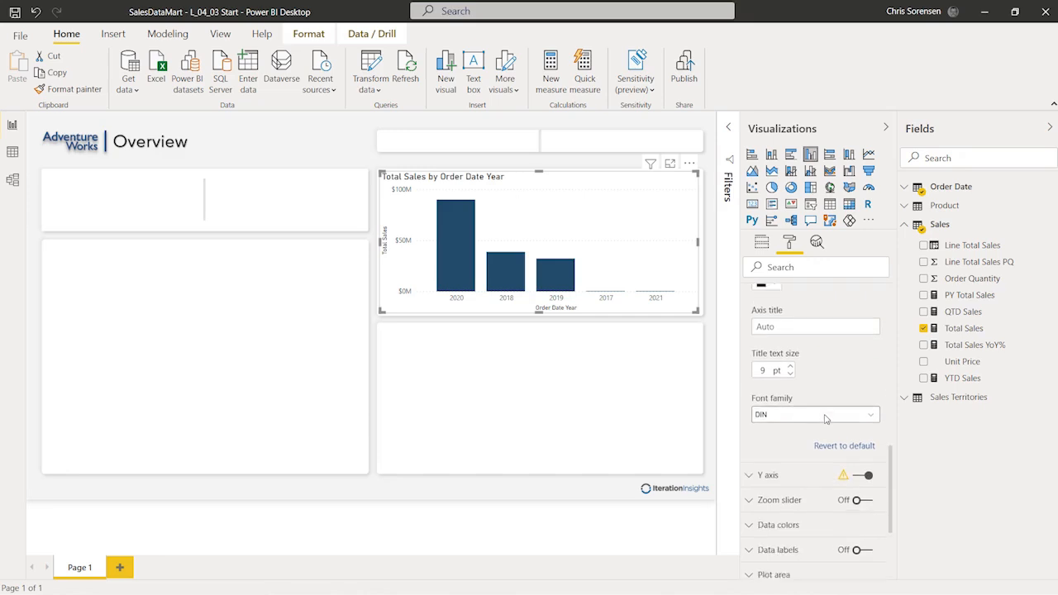
{"action": "scroll", "coordinate": [825, 421], "scroll_direction": "up", "scroll_amount": 2}
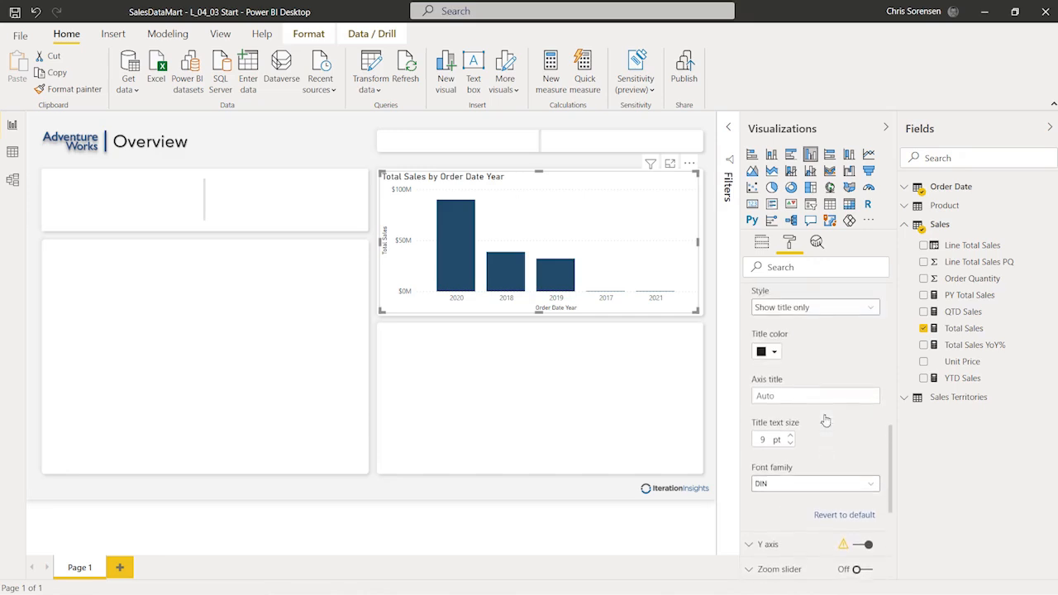
{"action": "scroll", "coordinate": [825, 420], "scroll_direction": "up", "scroll_amount": 2}
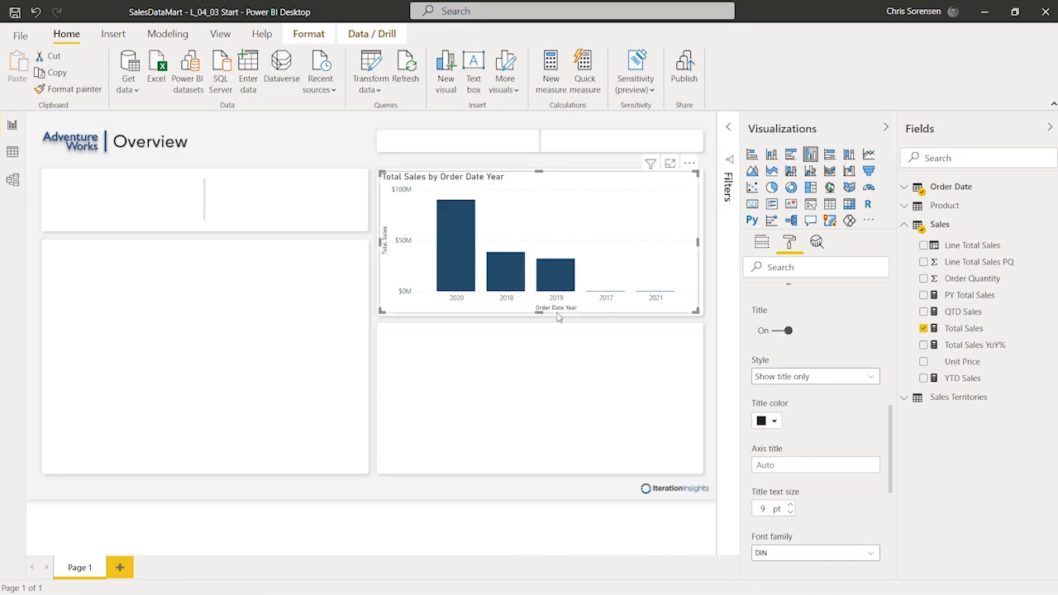
{"action": "left_click", "coordinate": [776, 333]}
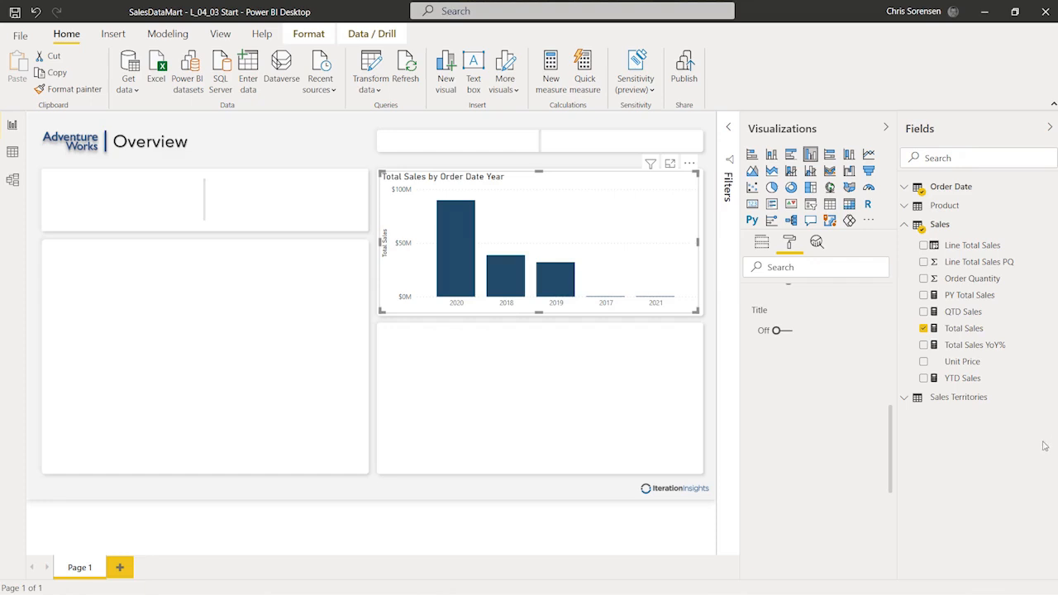
{"action": "left_click_drag", "start_coordinate": [891, 453], "coordinate": [902, 328]}
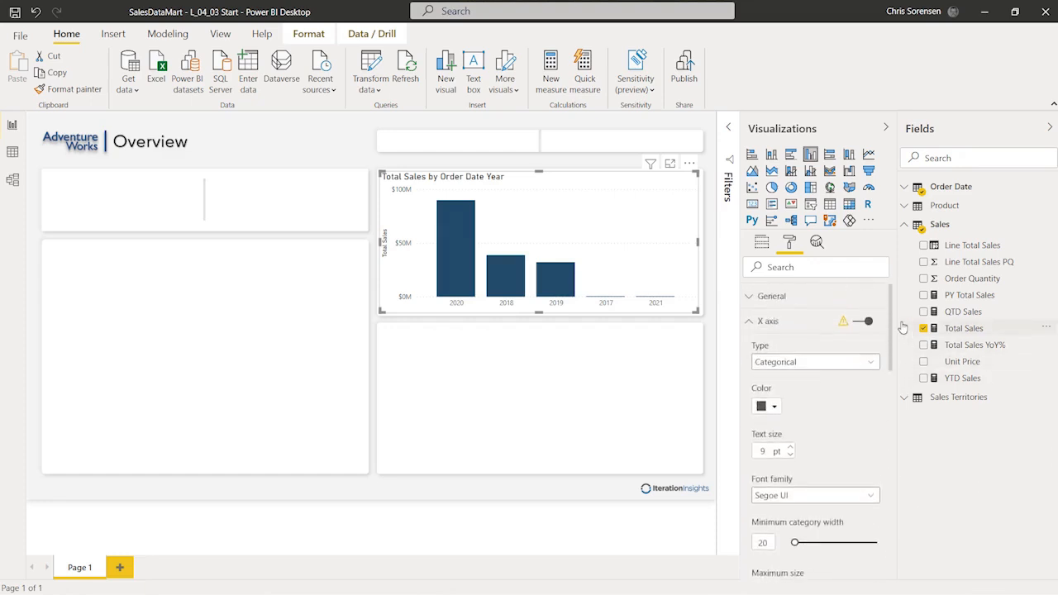
{"action": "left_click", "coordinate": [752, 322]}
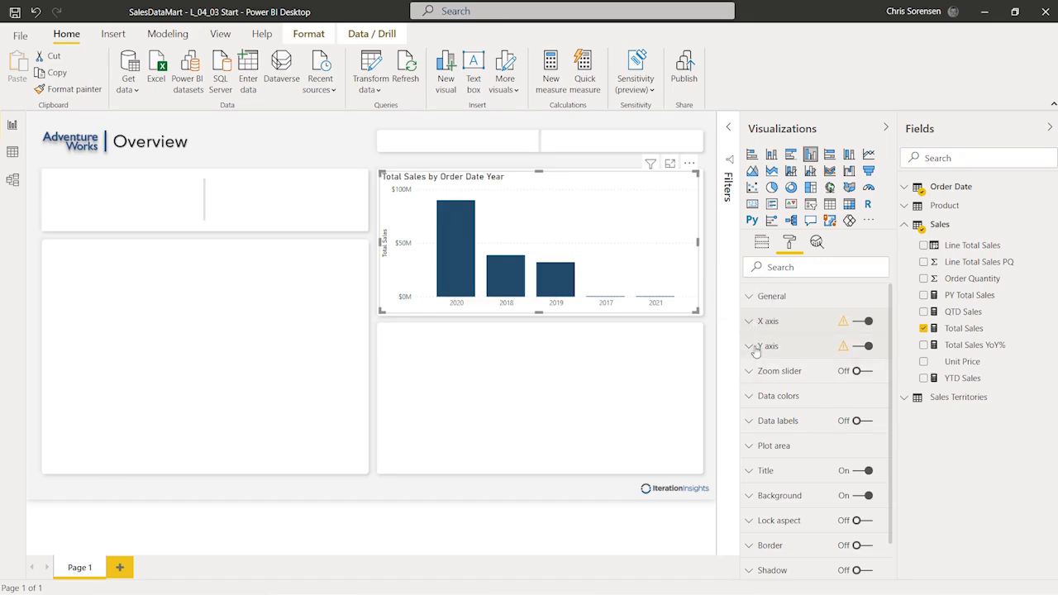
Step: Set the Y axis range to start at 0 and end at 90000000
{"action": "left_click", "coordinate": [751, 348]}
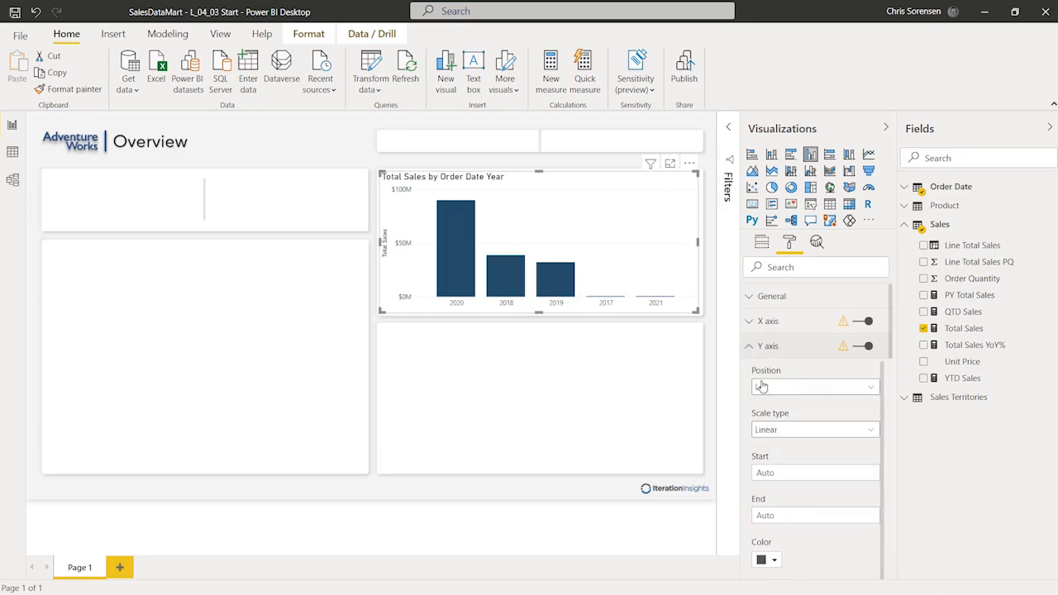
{"action": "scroll", "coordinate": [817, 461], "scroll_direction": "down", "scroll_amount": 2}
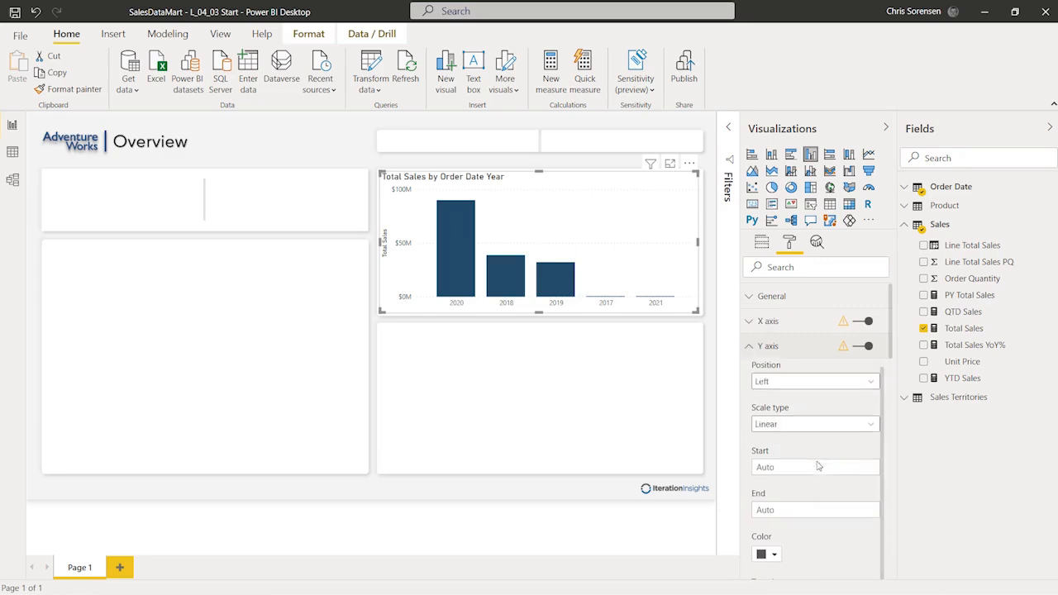
{"action": "scroll", "coordinate": [816, 461], "scroll_direction": "down", "scroll_amount": 3}
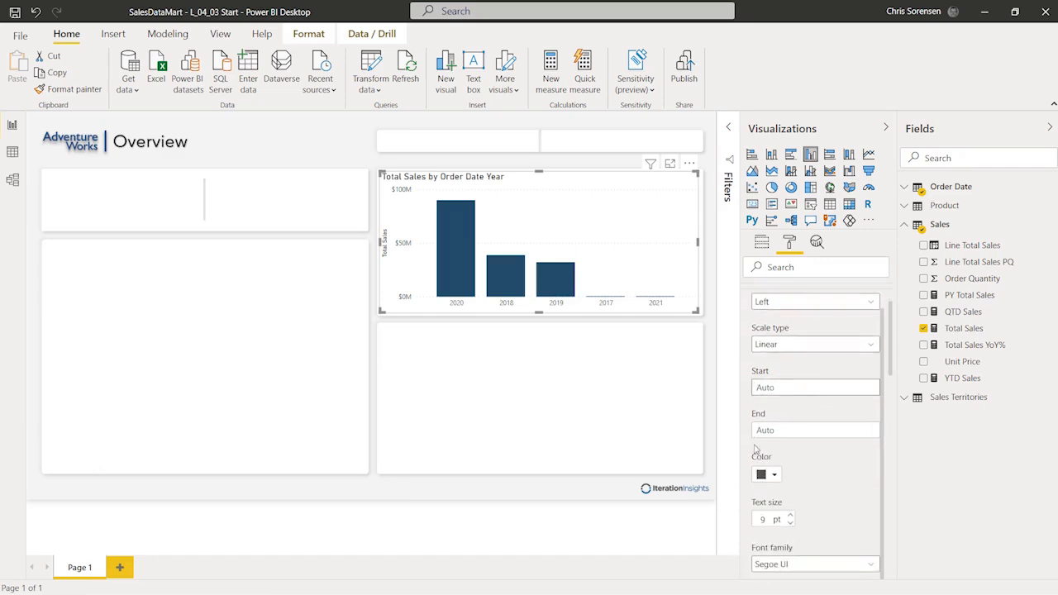
{"action": "left_click", "coordinate": [776, 387]}
{"action": "type", "text": "0"}
{"action": "key", "text": "Return"}
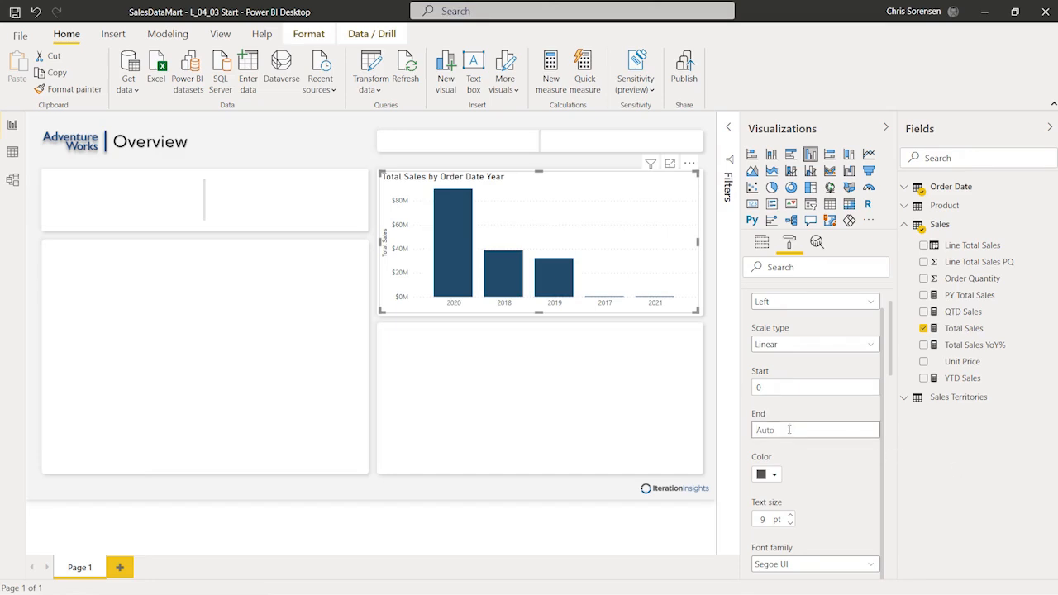
{"action": "type", "text": "90000000"}
Step: Turn off the Y axis title
{"action": "scroll", "coordinate": [803, 436], "scroll_direction": "up", "scroll_amount": 1}
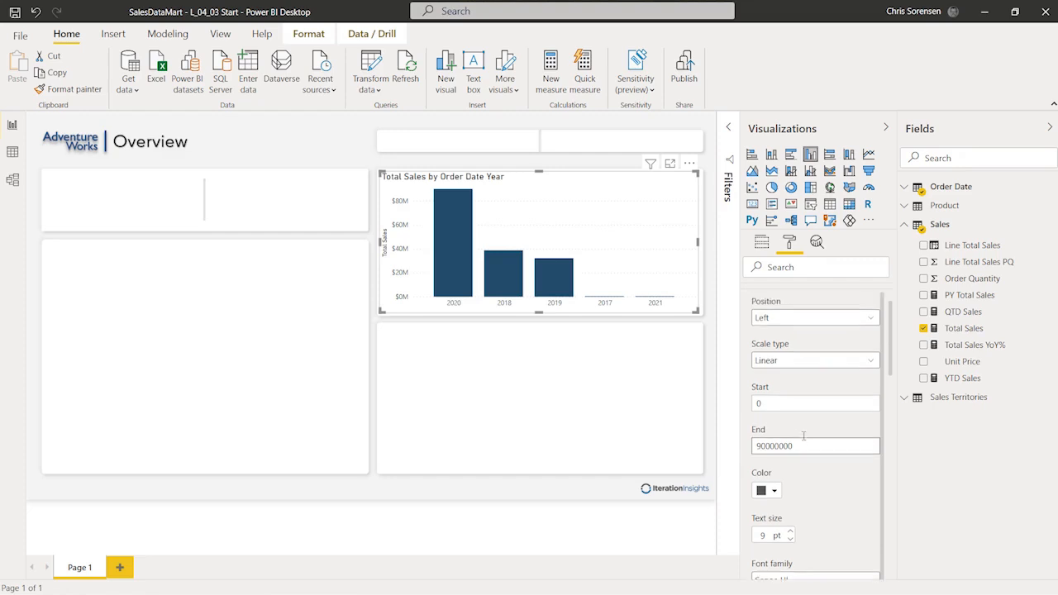
{"action": "scroll", "coordinate": [805, 387], "scroll_direction": "up", "scroll_amount": 3}
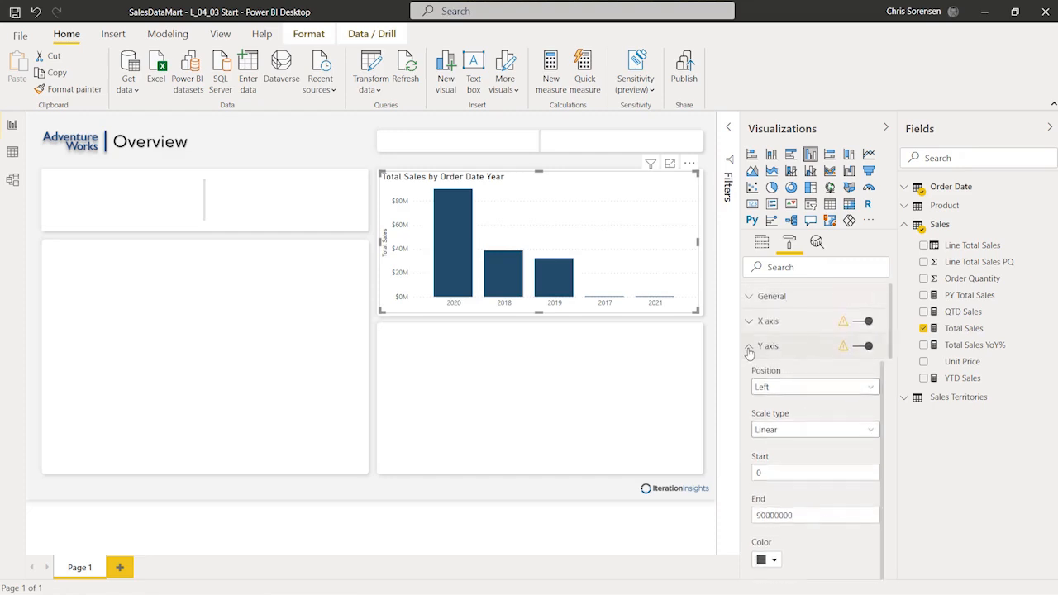
{"action": "scroll", "coordinate": [806, 430], "scroll_direction": "down", "scroll_amount": 5}
{"action": "scroll", "coordinate": [822, 504], "scroll_direction": "down", "scroll_amount": 5}
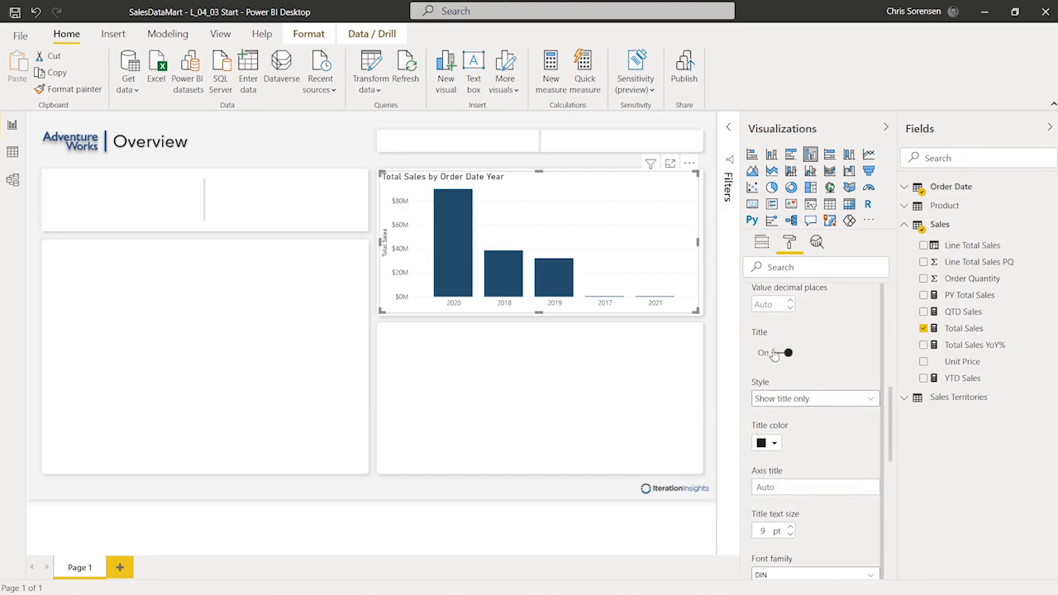
{"action": "left_click", "coordinate": [774, 353]}
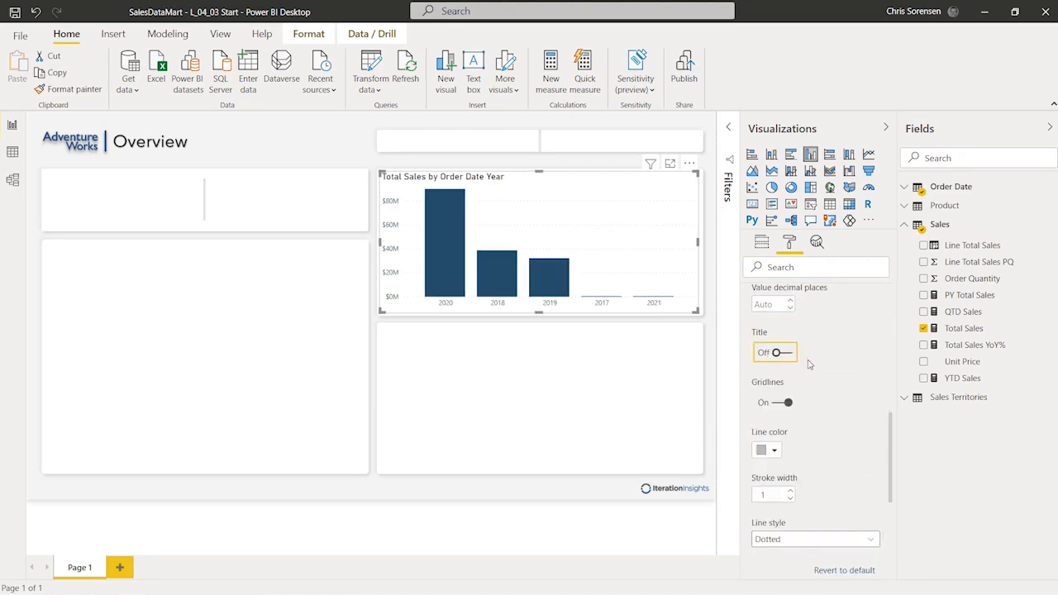
{"action": "scroll", "coordinate": [809, 364], "scroll_direction": "up", "scroll_amount": 10}
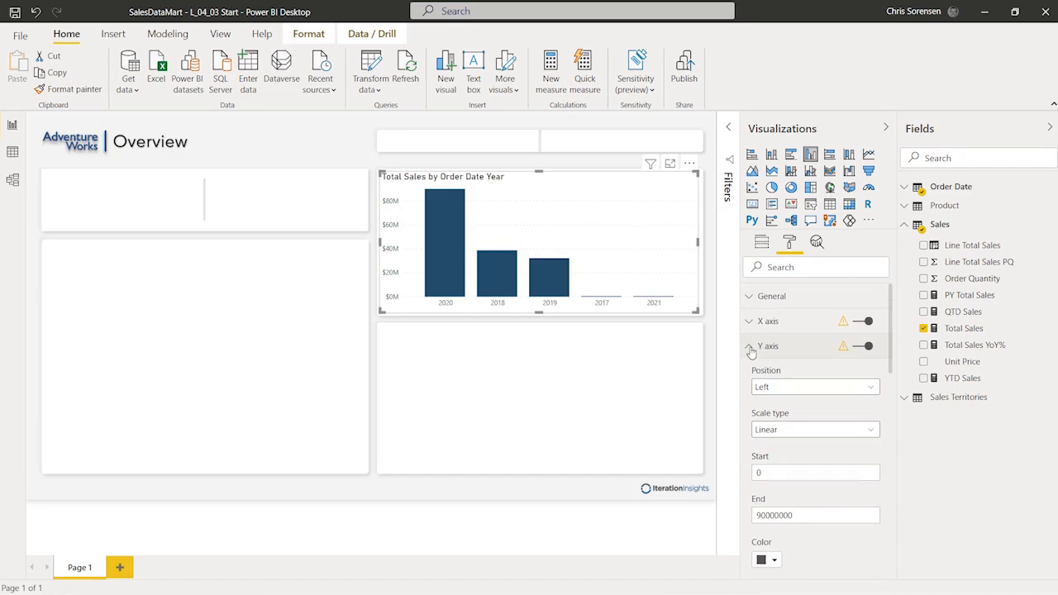
Step: Collapse the Y axis settings and turn on data labels for the bars
{"action": "left_click", "coordinate": [750, 350]}
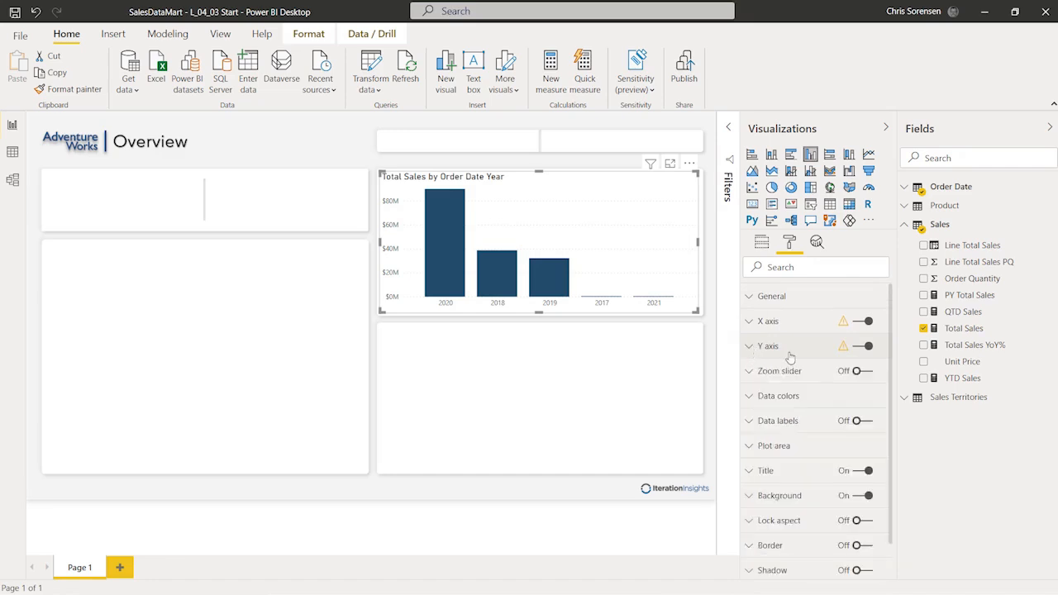
{"action": "scroll", "coordinate": [803, 405], "scroll_direction": "down", "scroll_amount": 1}
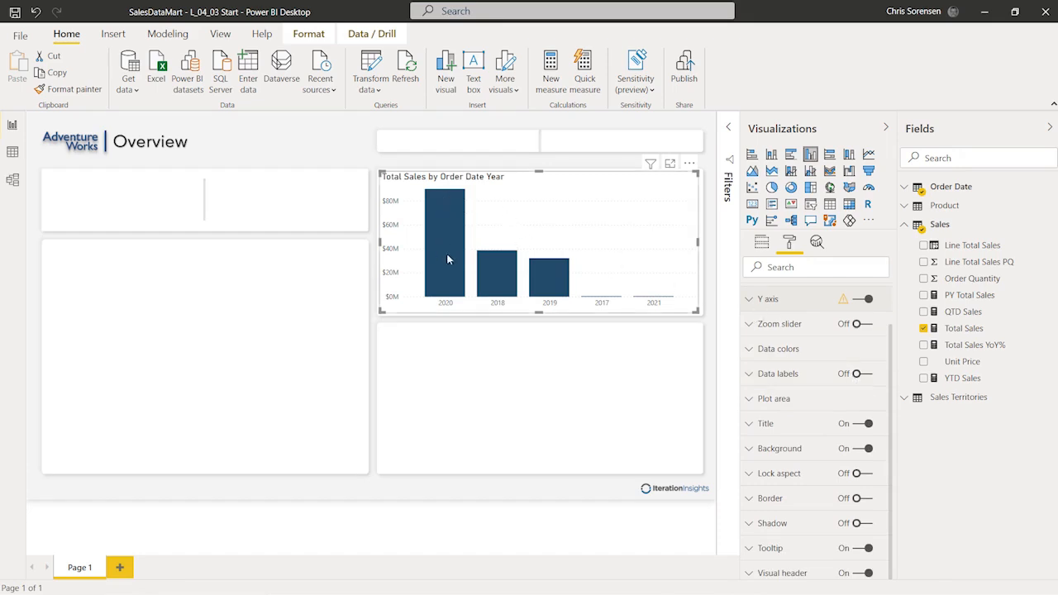
{"action": "left_click", "coordinate": [869, 375]}
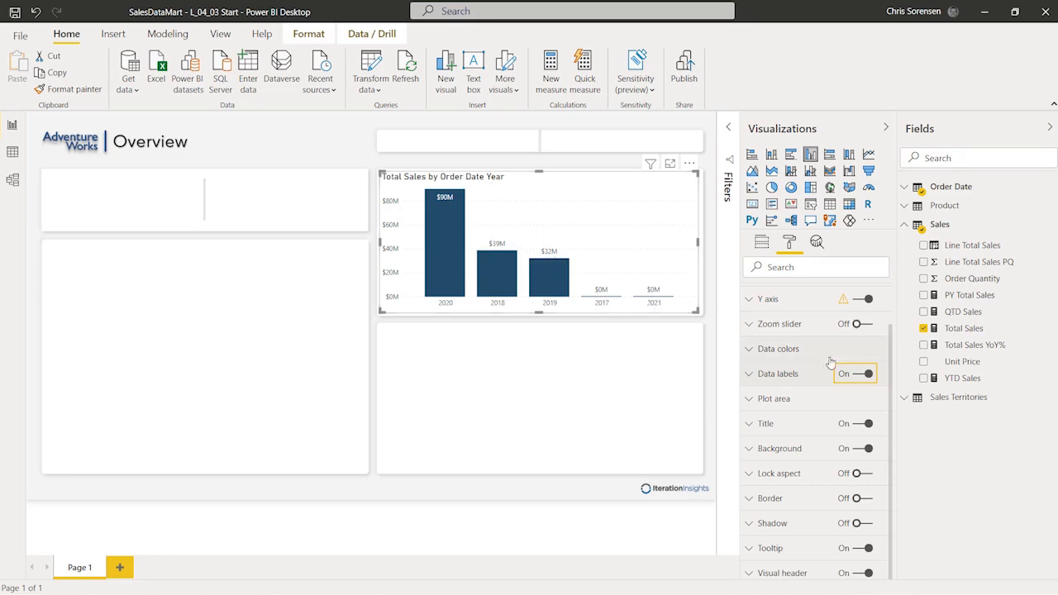
{"action": "left_click", "coordinate": [748, 376]}
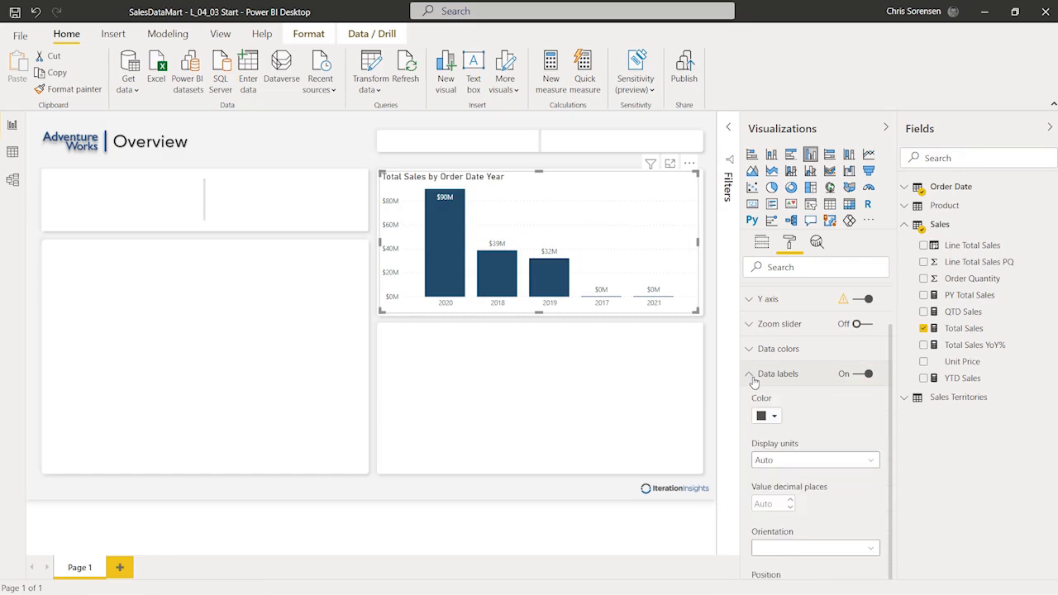
Step: Set data label position to Inside end with 1 value decimal place
{"action": "scroll", "coordinate": [808, 426], "scroll_direction": "down", "scroll_amount": 2}
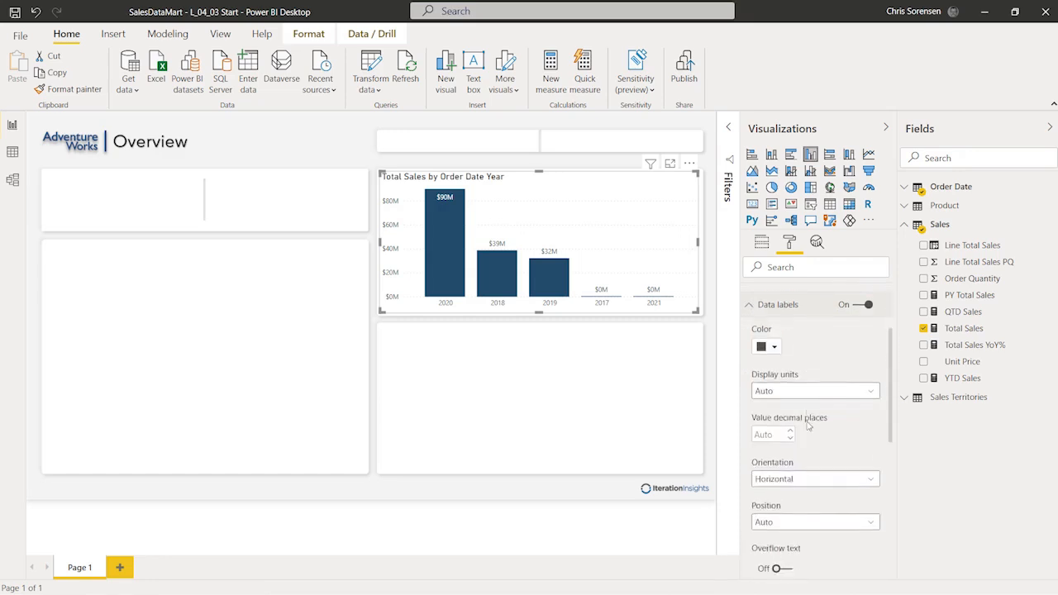
{"action": "scroll", "coordinate": [808, 426], "scroll_direction": "down", "scroll_amount": 4}
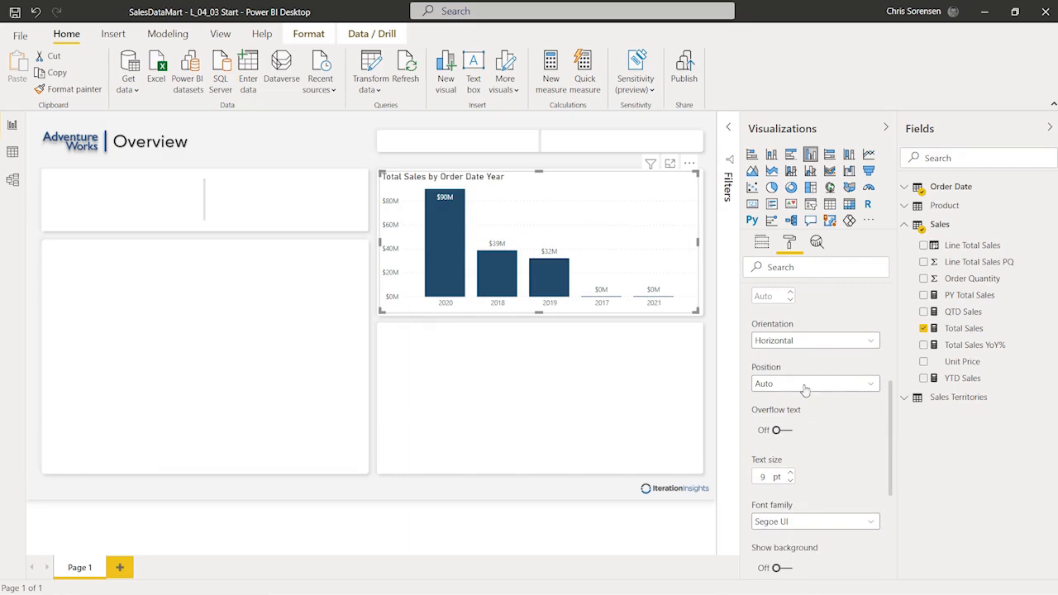
{"action": "left_click", "coordinate": [805, 386]}
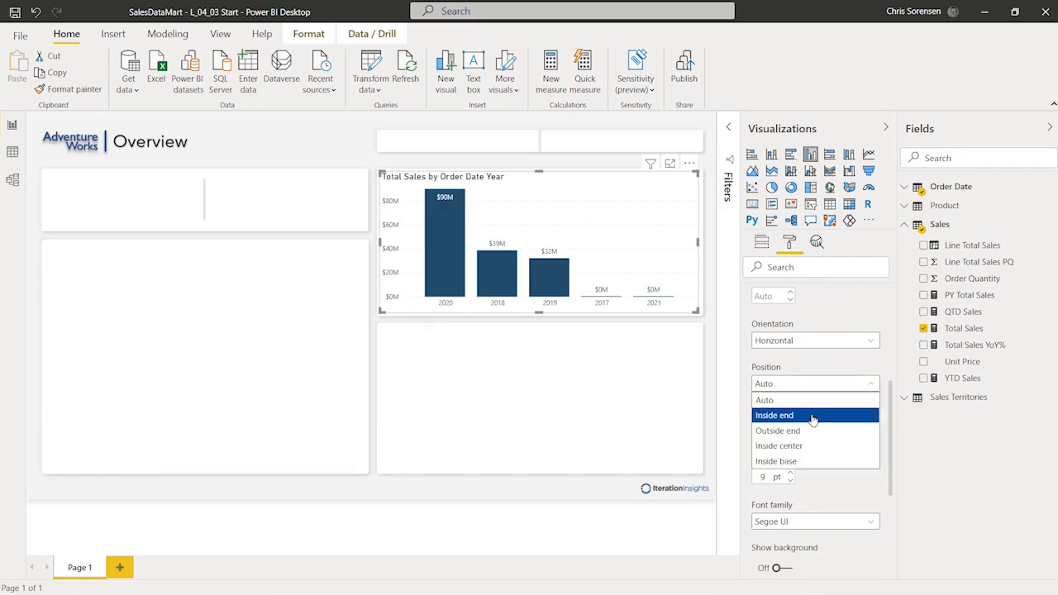
{"action": "left_click", "coordinate": [809, 415]}
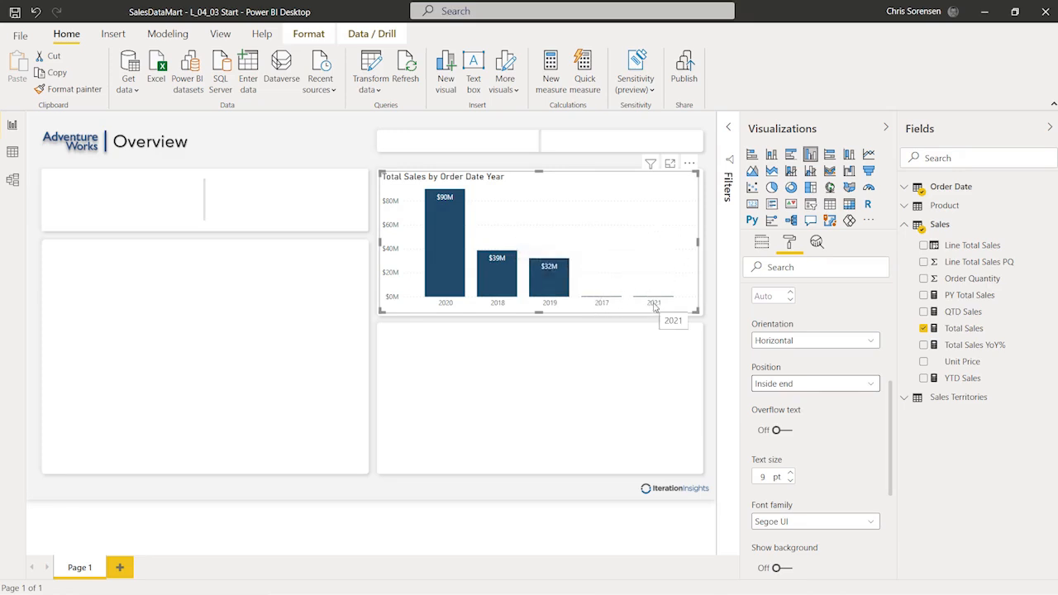
{"action": "scroll", "coordinate": [789, 372], "scroll_direction": "up", "scroll_amount": 2}
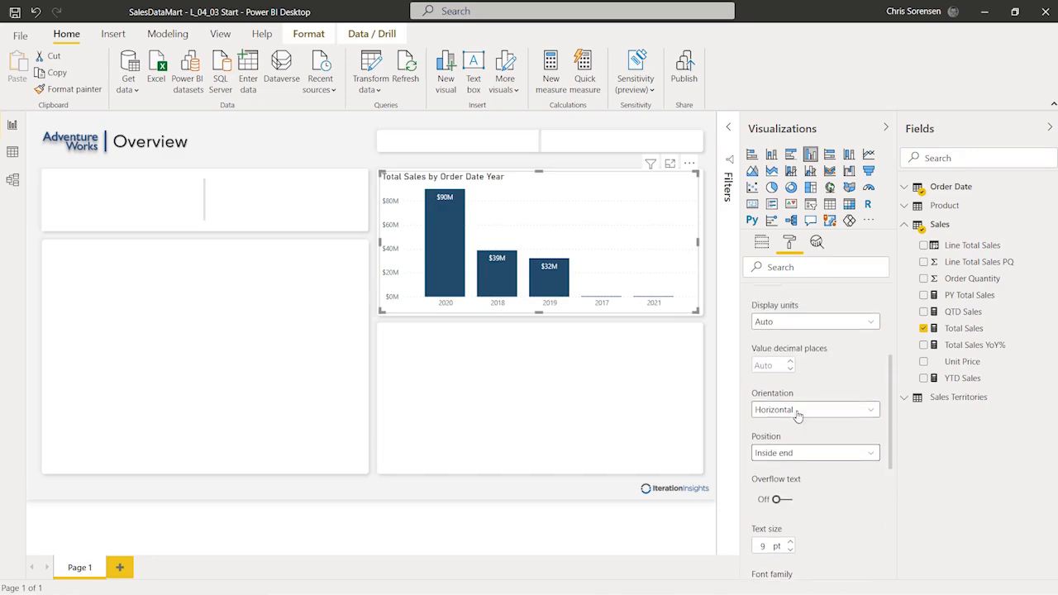
{"action": "left_click", "coordinate": [773, 365]}
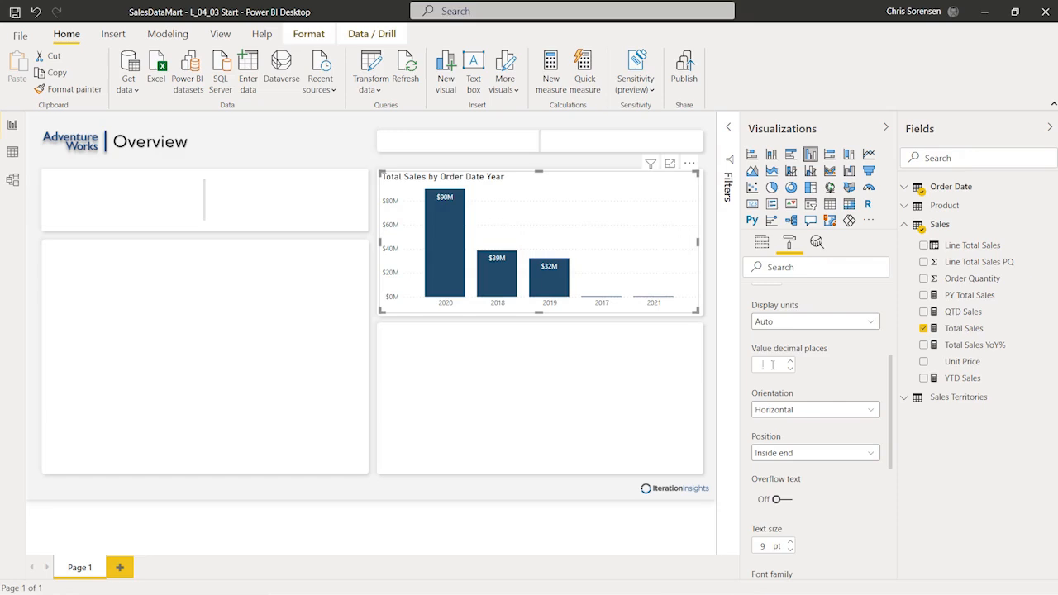
{"action": "type", "text": "1"}
{"action": "scroll", "coordinate": [893, 380], "scroll_direction": "up", "scroll_amount": 5}
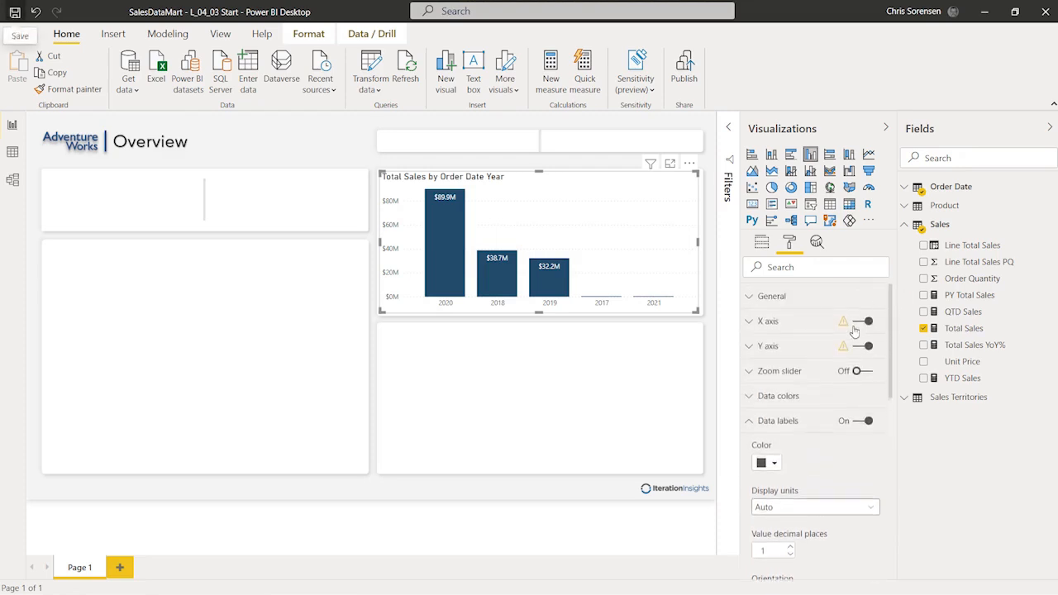
Step: Set the chart's General position to X 654 and Y 115
{"action": "left_click", "coordinate": [753, 420]}
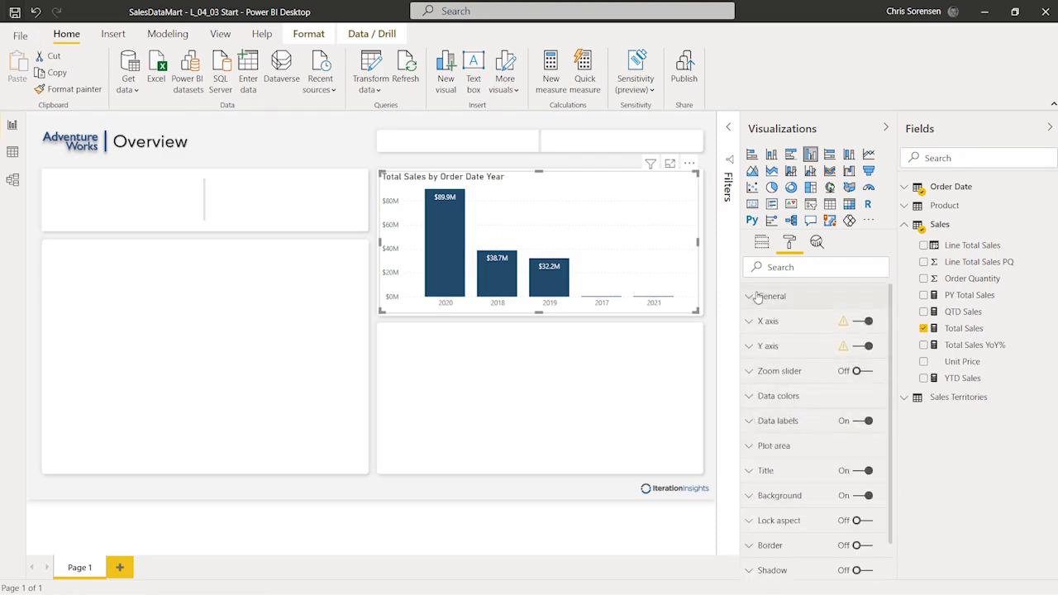
{"action": "left_click", "coordinate": [759, 296]}
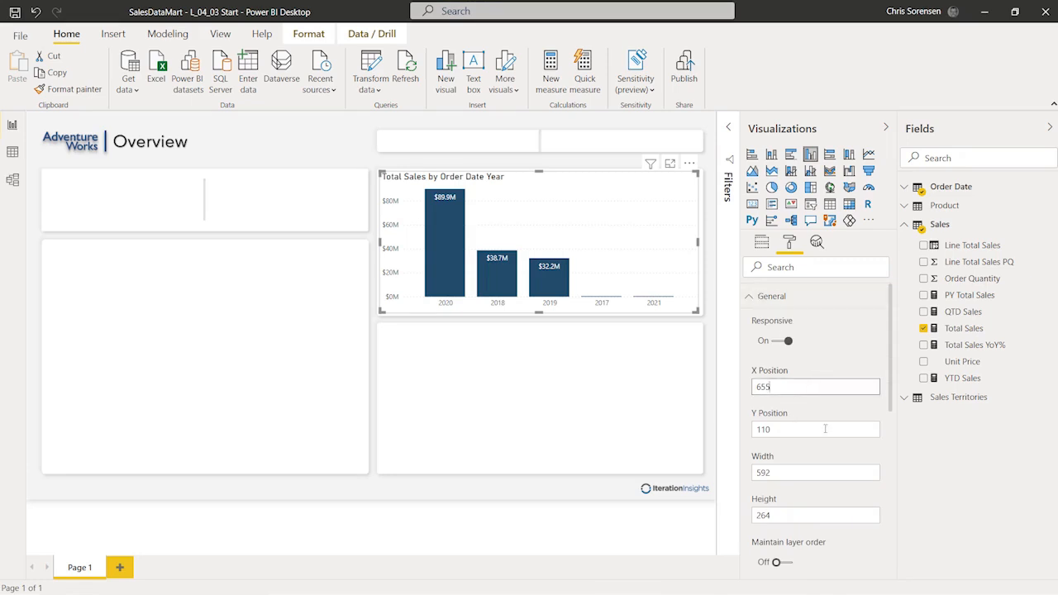
{"action": "key", "text": "BackSpace"}
{"action": "type", "text": "4"}
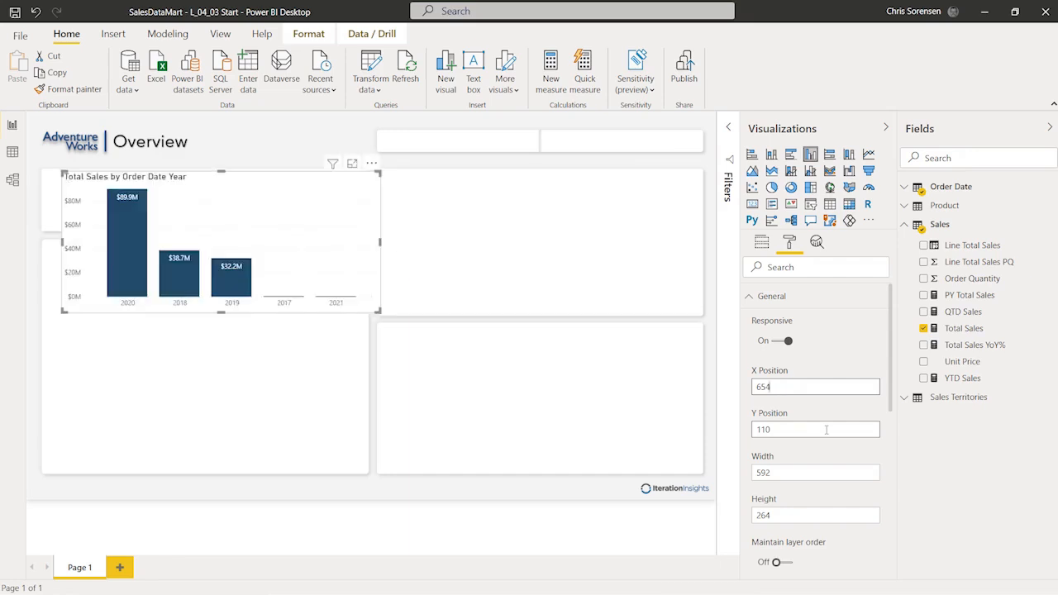
{"action": "left_click", "coordinate": [826, 429]}
{"action": "key", "text": "BackSpace"}
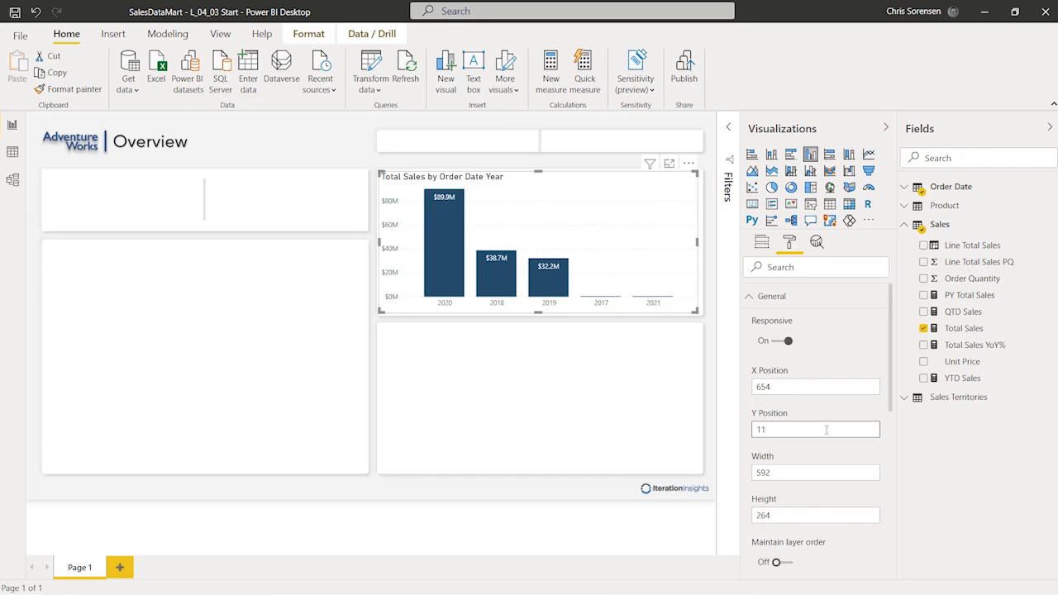
{"action": "type", "text": "5"}
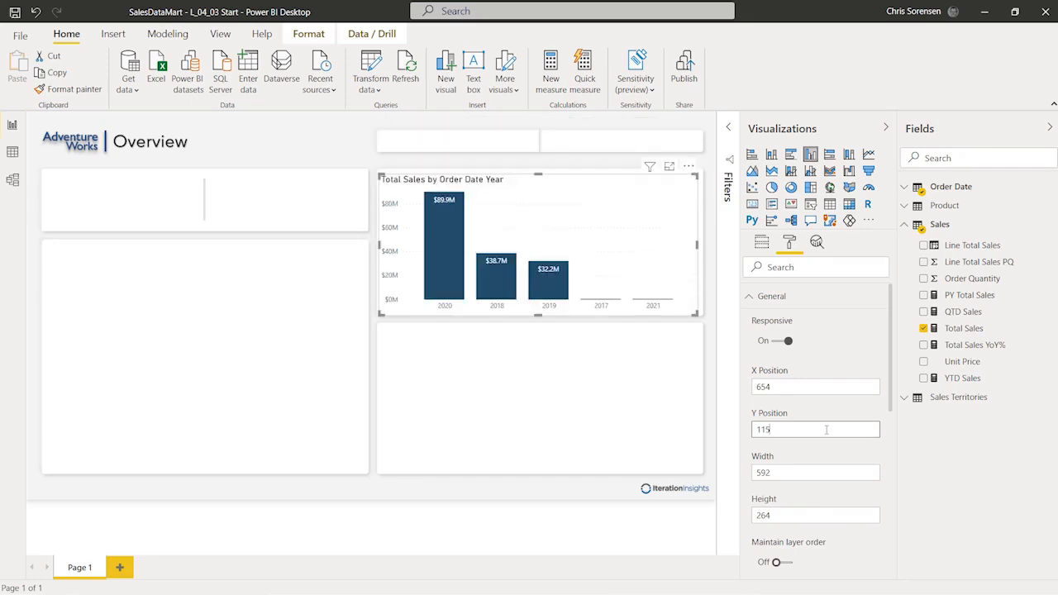
Step: Resize the chart to 584 wide by 254 high
{"action": "left_click", "coordinate": [803, 475]}
{"action": "key", "text": "BackSpace"}
{"action": "key", "text": "BackSpace"}
{"action": "key", "text": "BackSpace"}
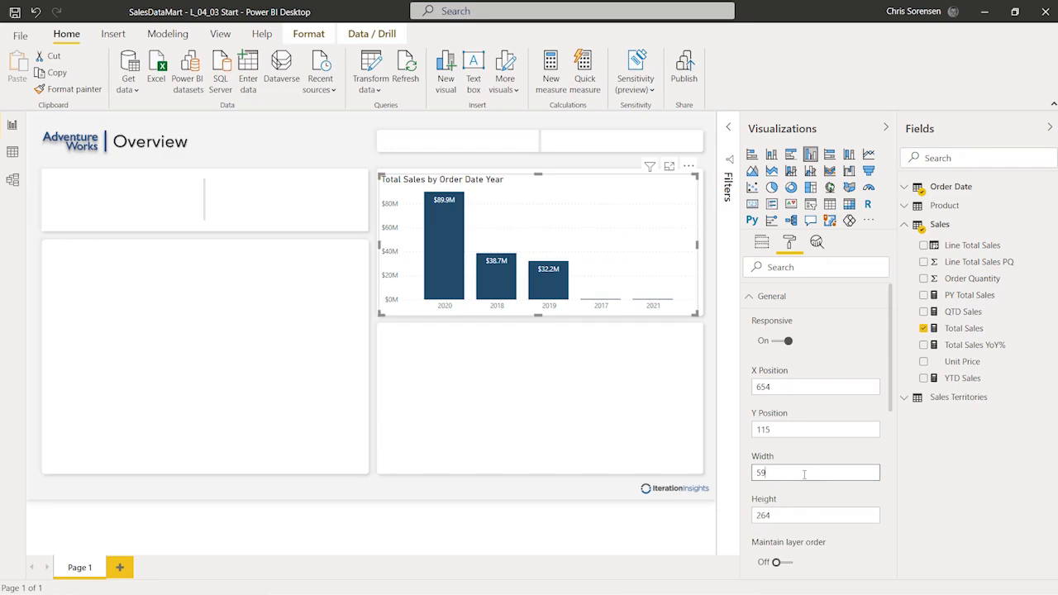
{"action": "type", "text": "584"}
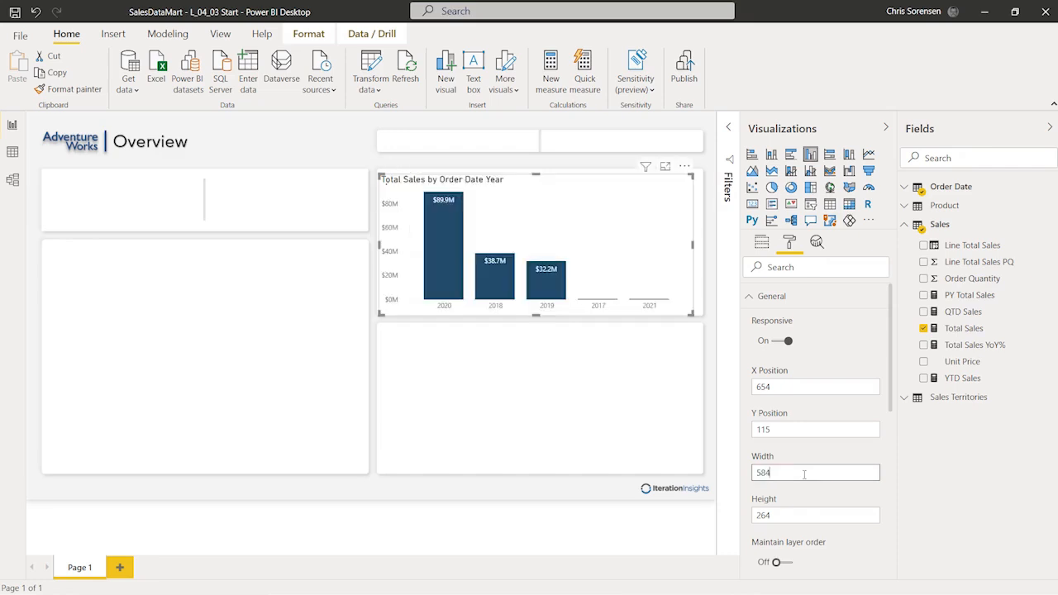
{"action": "left_click", "coordinate": [798, 512]}
{"action": "left_click", "coordinate": [791, 516]}
{"action": "key", "text": "BackSpace"}
{"action": "key", "text": "BackSpace"}
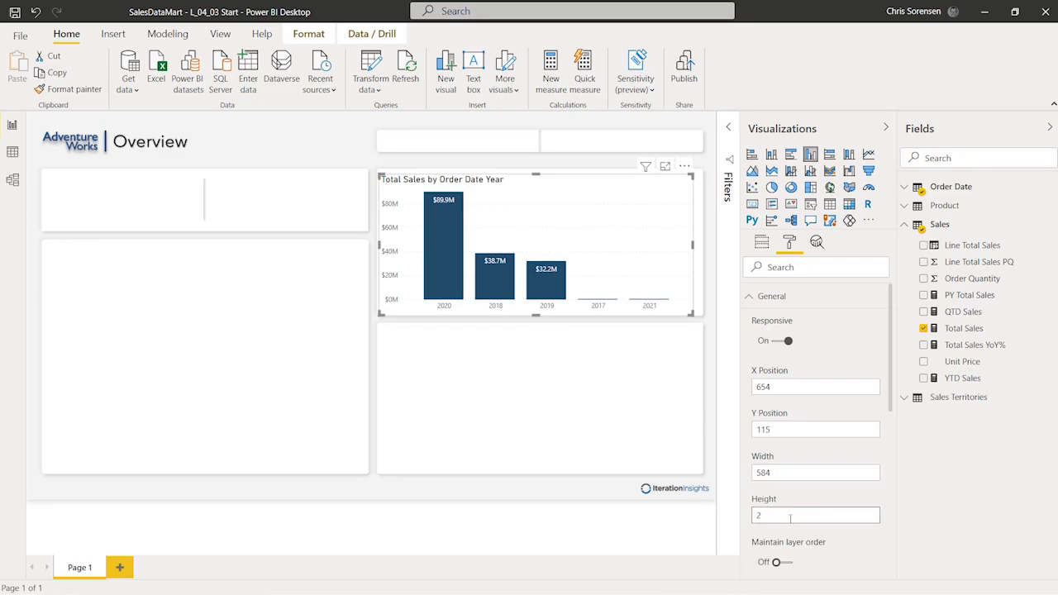
{"action": "type", "text": "54"}
{"action": "key", "text": "Return"}
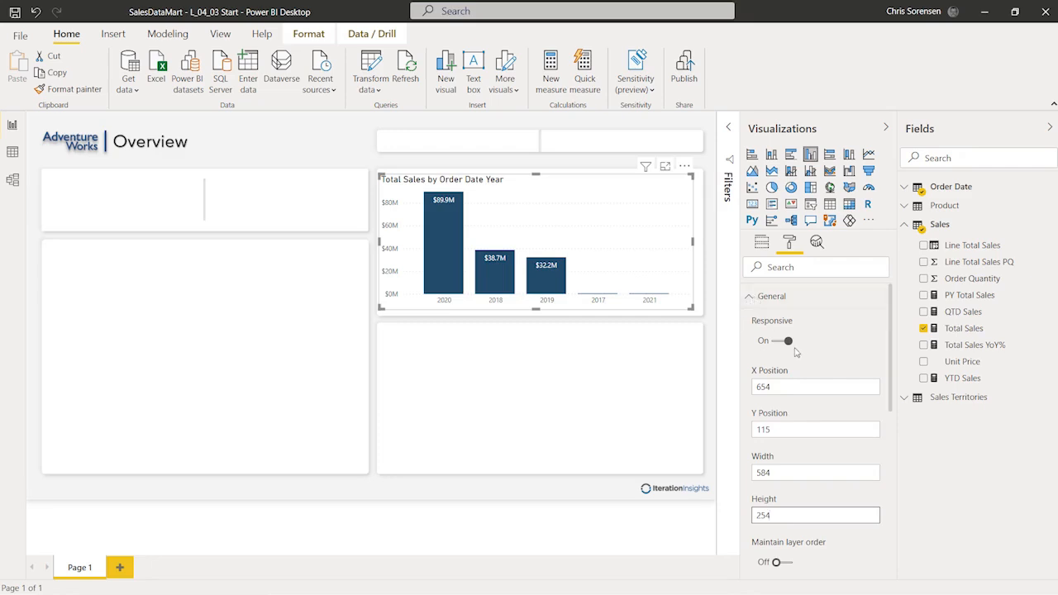
Step: Delete 'Order Date' from the chart title so it reads 'Total Sales by Year'
{"action": "left_click", "coordinate": [749, 303]}
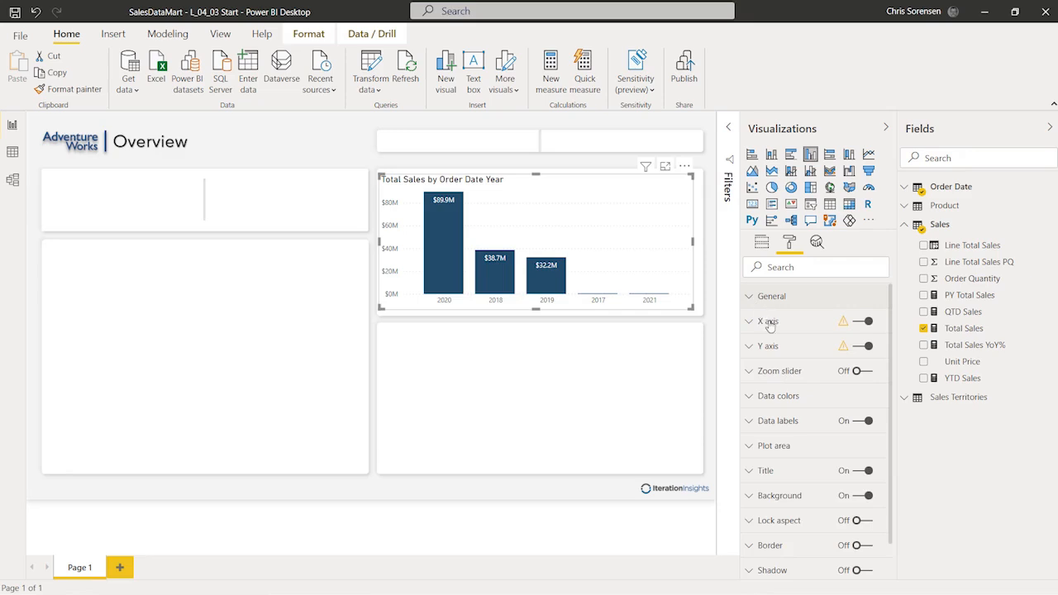
{"action": "scroll", "coordinate": [814, 397], "scroll_direction": "down", "scroll_amount": 2}
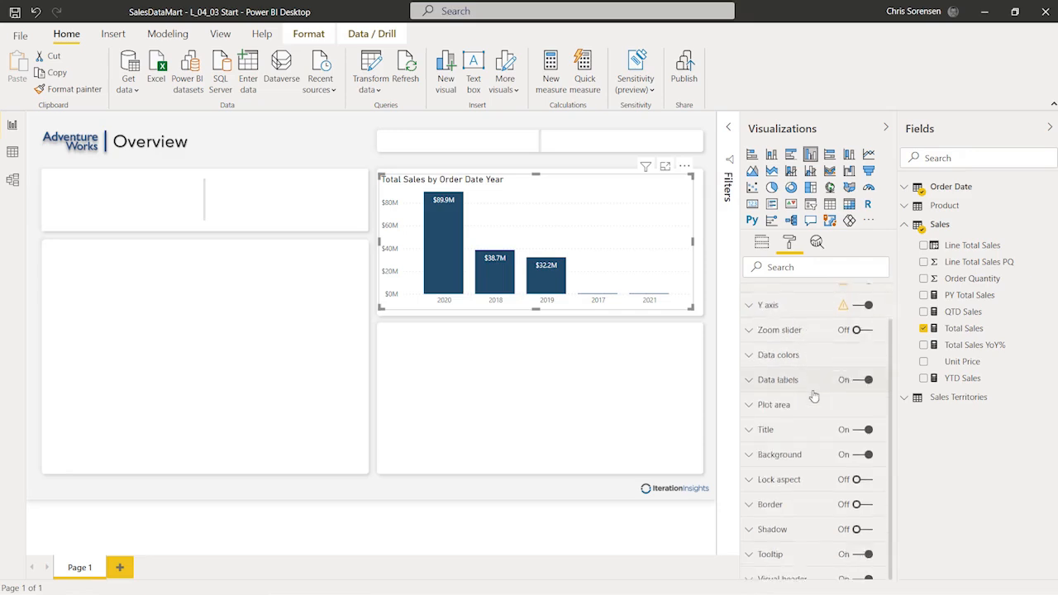
{"action": "left_click", "coordinate": [747, 424]}
{"action": "scroll", "coordinate": [826, 464], "scroll_direction": "down", "scroll_amount": 3}
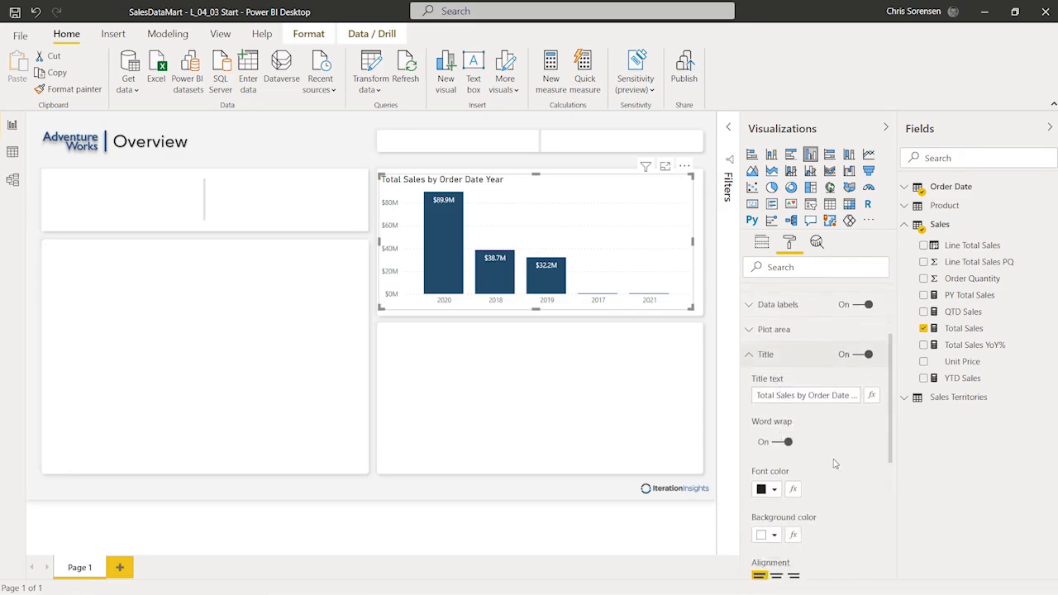
{"action": "left_click", "coordinate": [811, 398]}
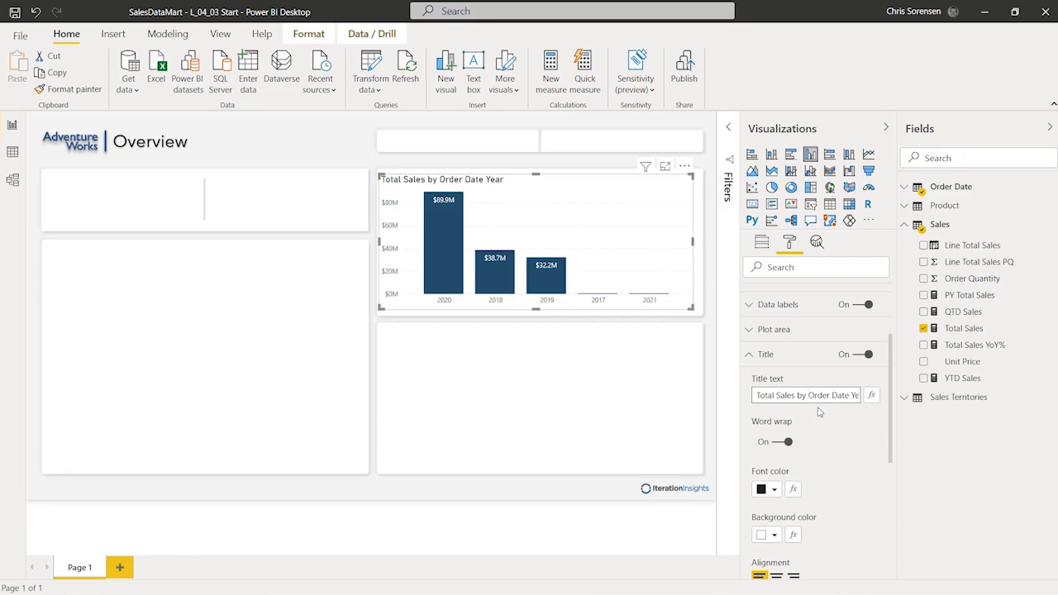
{"action": "key", "text": "shift+Right"}
{"action": "key", "text": "shift+Right"}
{"action": "key", "text": "shift+Right"}
{"action": "key", "text": "shift+Right"}
{"action": "key", "text": "shift+Right"}
{"action": "key", "text": "shift+Right"}
{"action": "key", "text": "shift+Right"}
{"action": "key", "text": "shift+Right"}
{"action": "key", "text": "shift+Right"}
{"action": "key", "text": "shift+Right"}
{"action": "key", "text": "shift+Right"}
{"action": "key", "text": "Delete"}
Step: Set the chart title alignment to Center
{"action": "scroll", "coordinate": [843, 475], "scroll_direction": "down", "scroll_amount": 2}
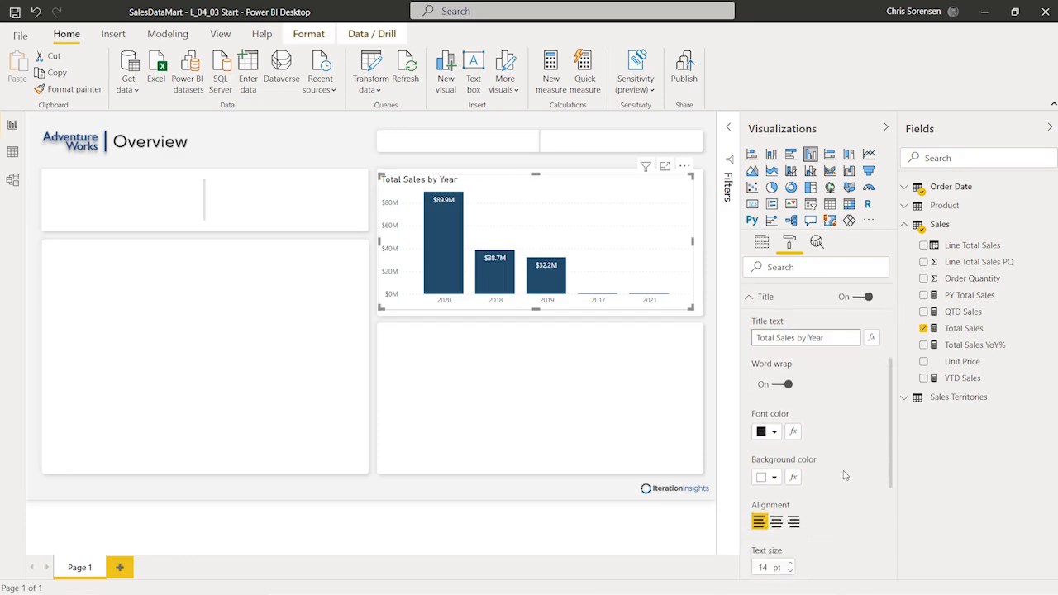
{"action": "left_click", "coordinate": [777, 510]}
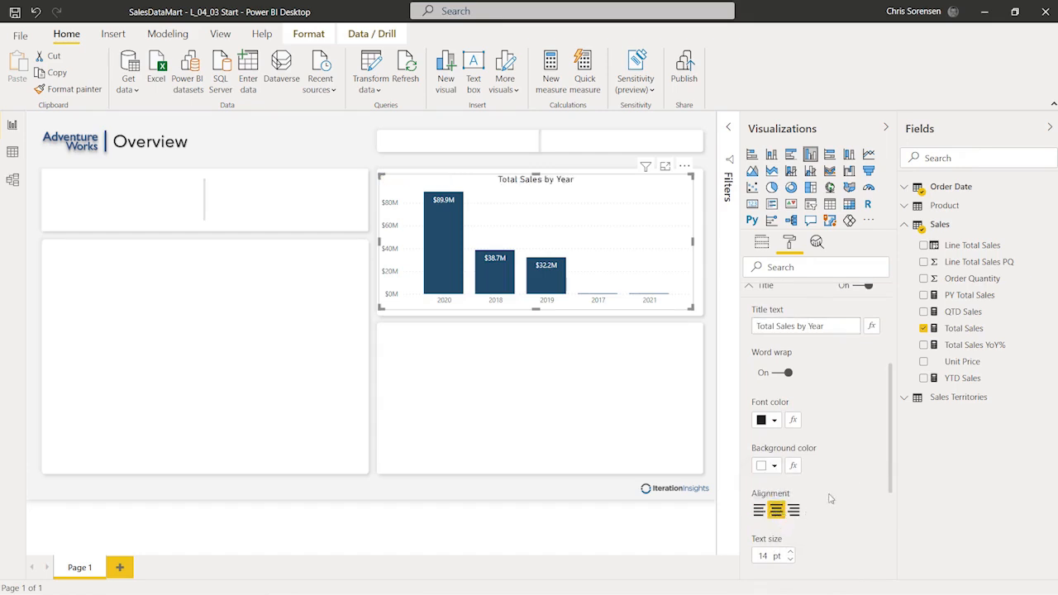
{"action": "scroll", "coordinate": [830, 498], "scroll_direction": "down", "scroll_amount": 3}
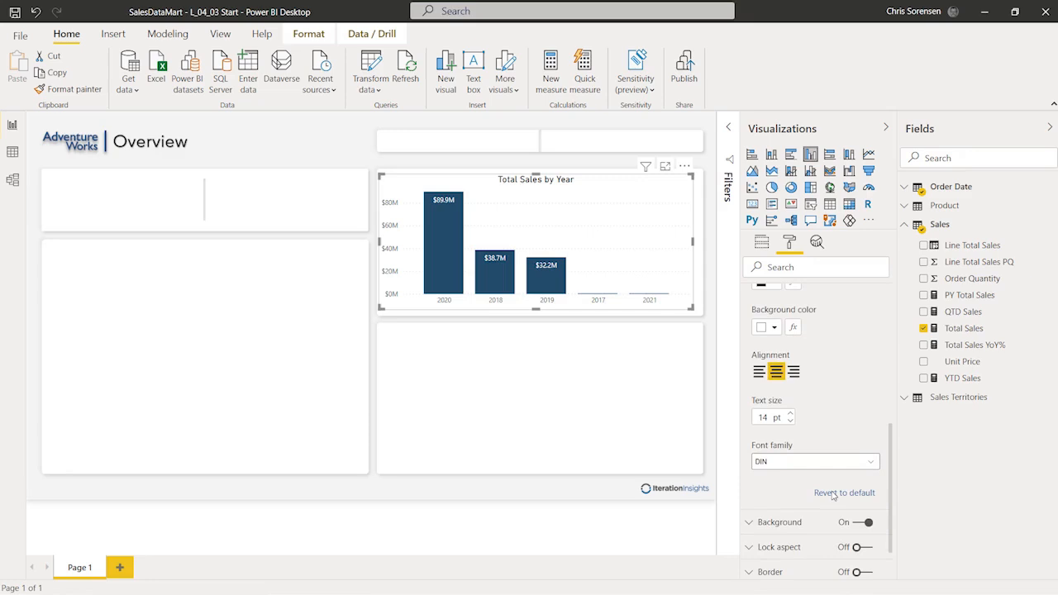
{"action": "scroll", "coordinate": [803, 393], "scroll_direction": "up", "scroll_amount": 2}
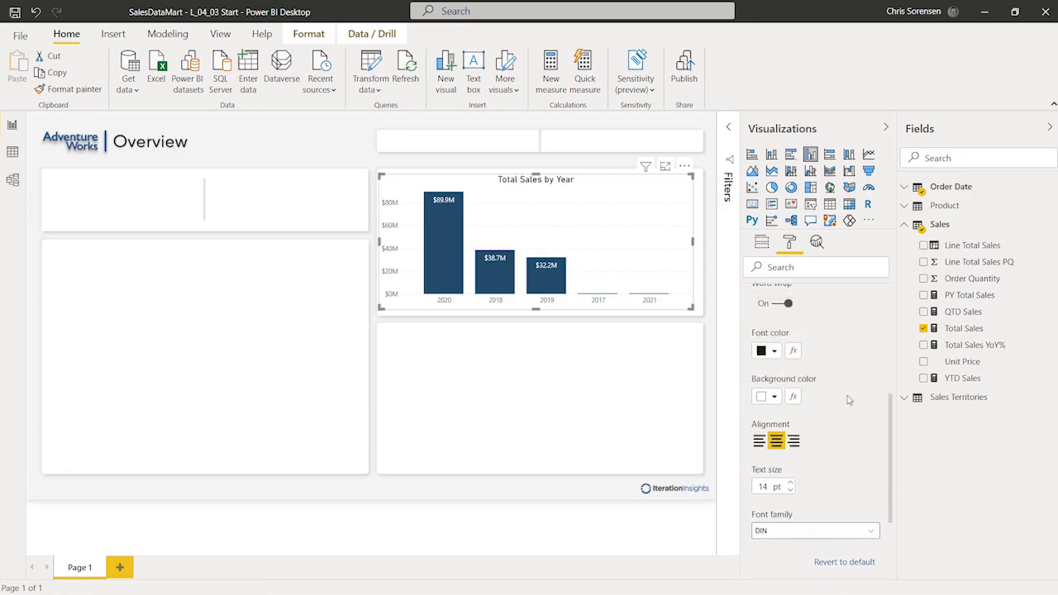
{"action": "scroll", "coordinate": [851, 400], "scroll_direction": "down", "scroll_amount": 2}
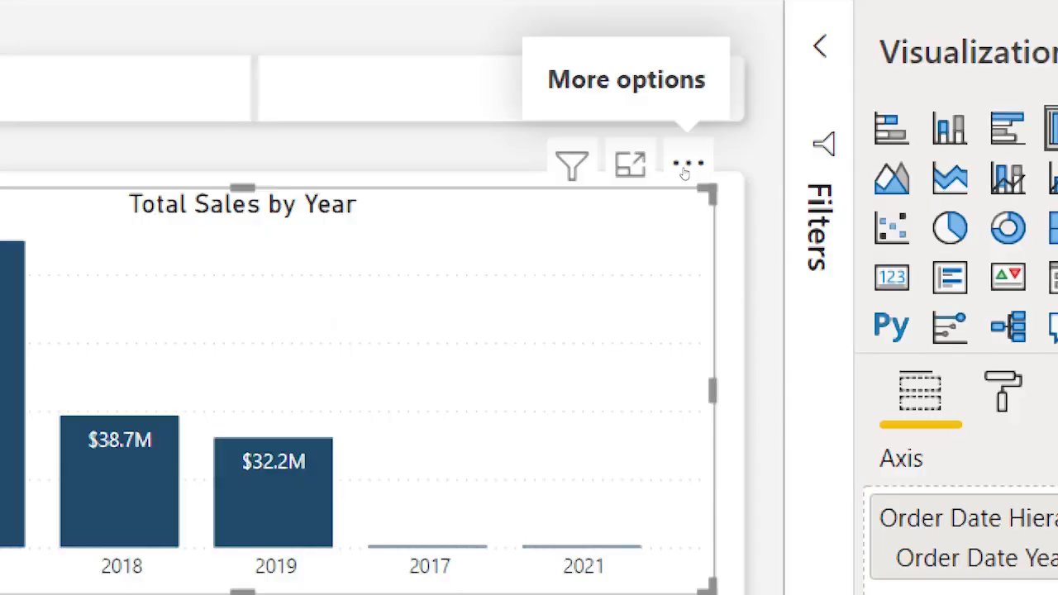
Step: Sort the chart ascending by Order Date Year so bars run from 2017 to 2021
{"action": "left_click", "coordinate": [685, 167]}
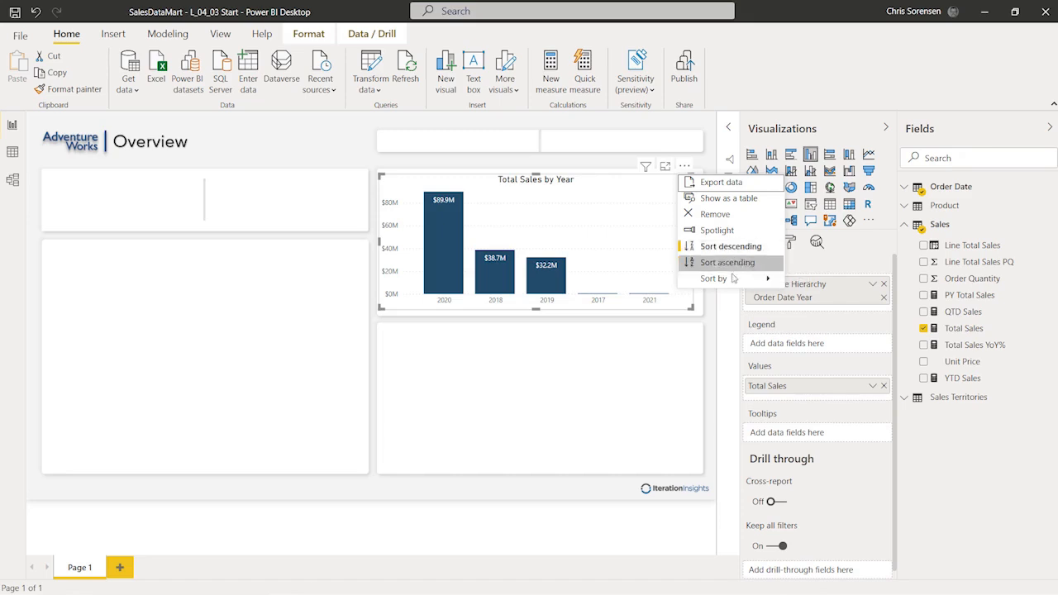
{"action": "mouse_move", "coordinate": [730, 284]}
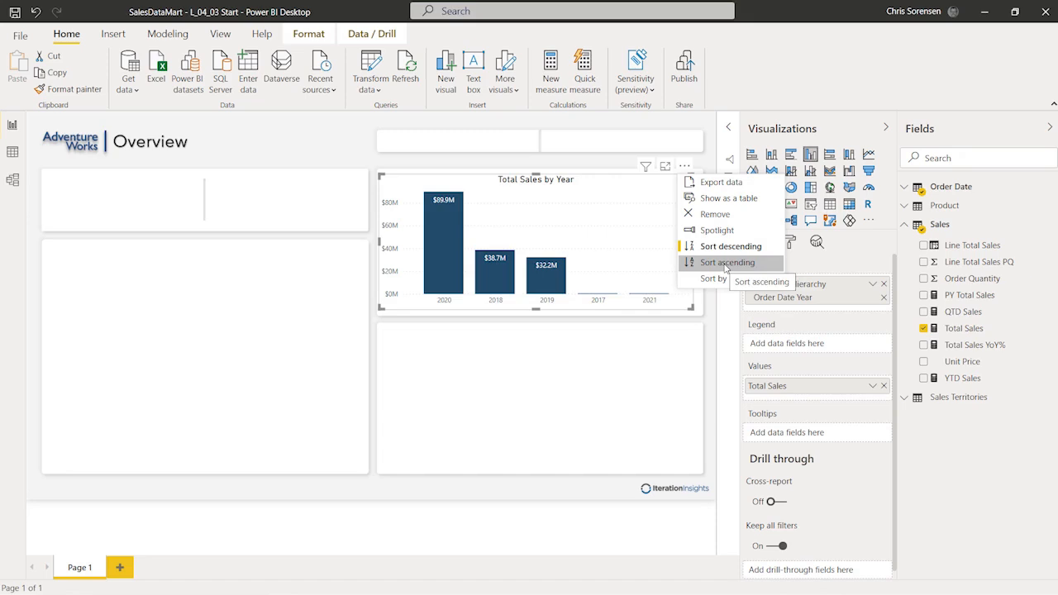
{"action": "left_click", "coordinate": [725, 263]}
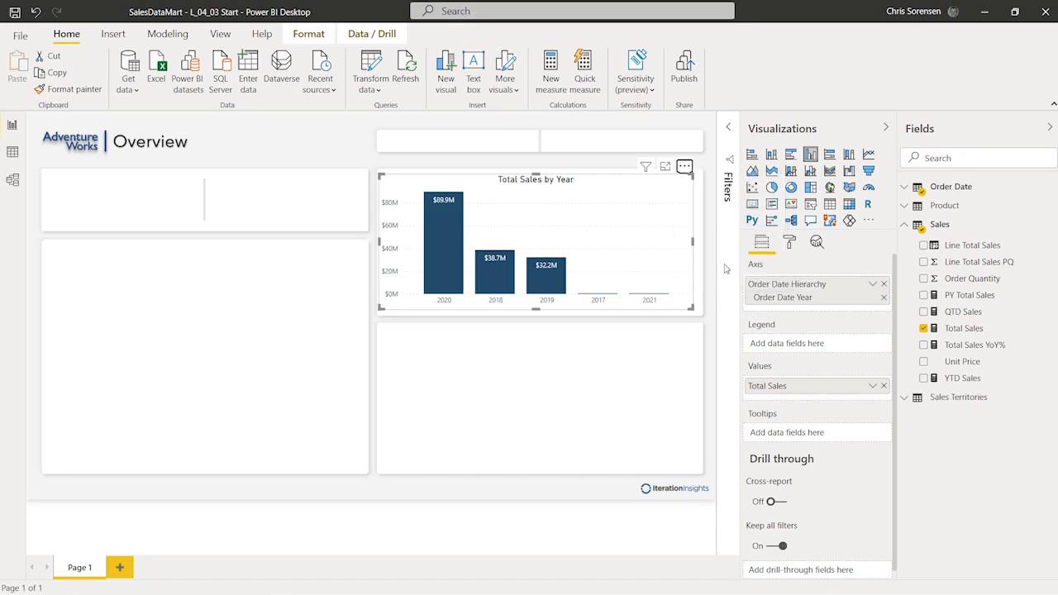
{"action": "left_click", "coordinate": [685, 168]}
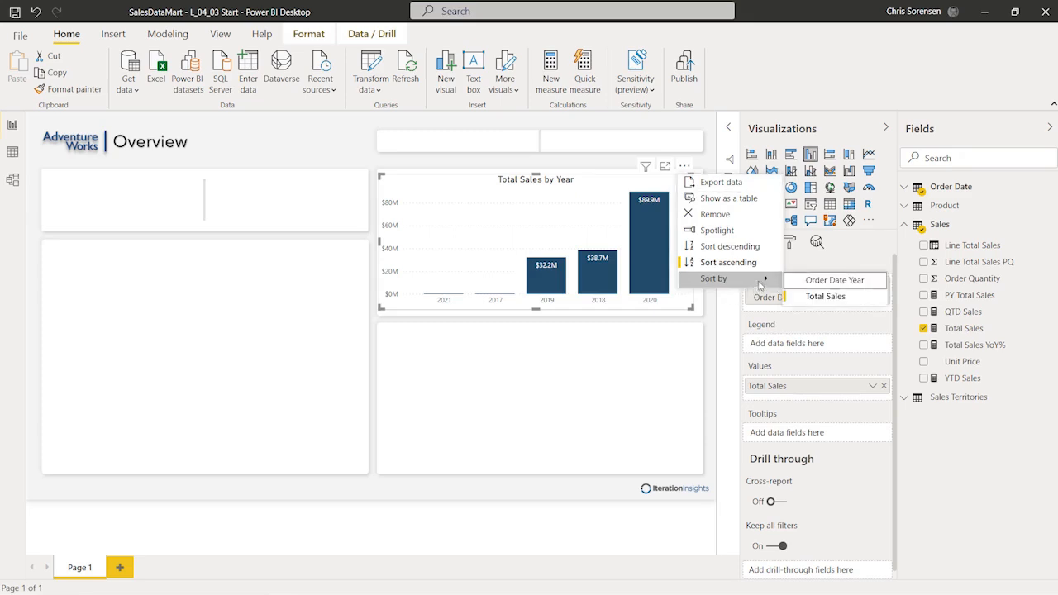
{"action": "left_click", "coordinate": [818, 280]}
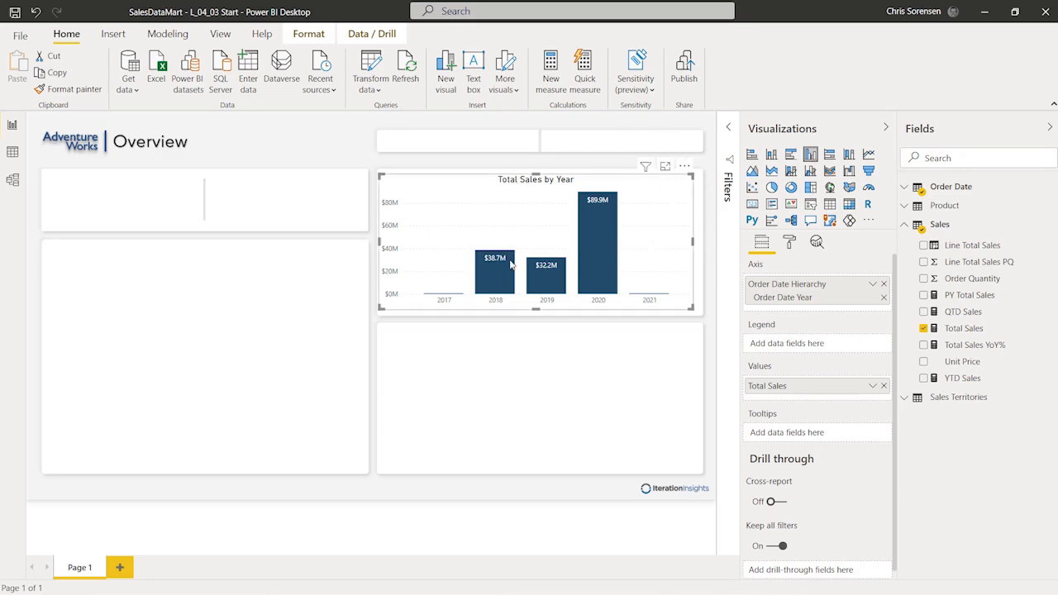
{"action": "mouse_move", "coordinate": [511, 263]}
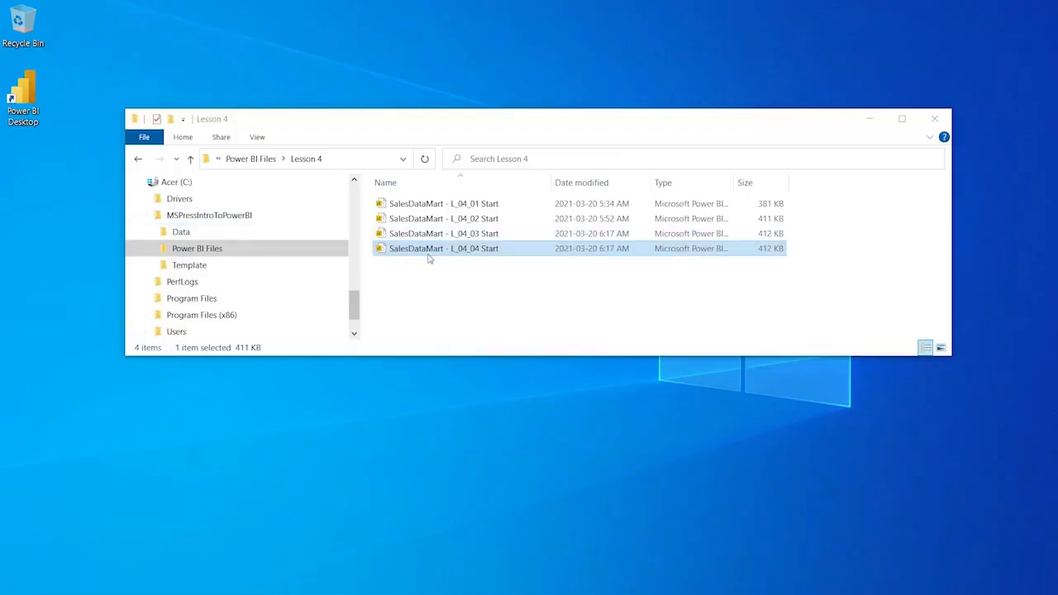
Step: Open the SalesDataMart - L_04_04 Start report in Power BI Desktop
{"action": "double_click", "coordinate": [431, 253]}
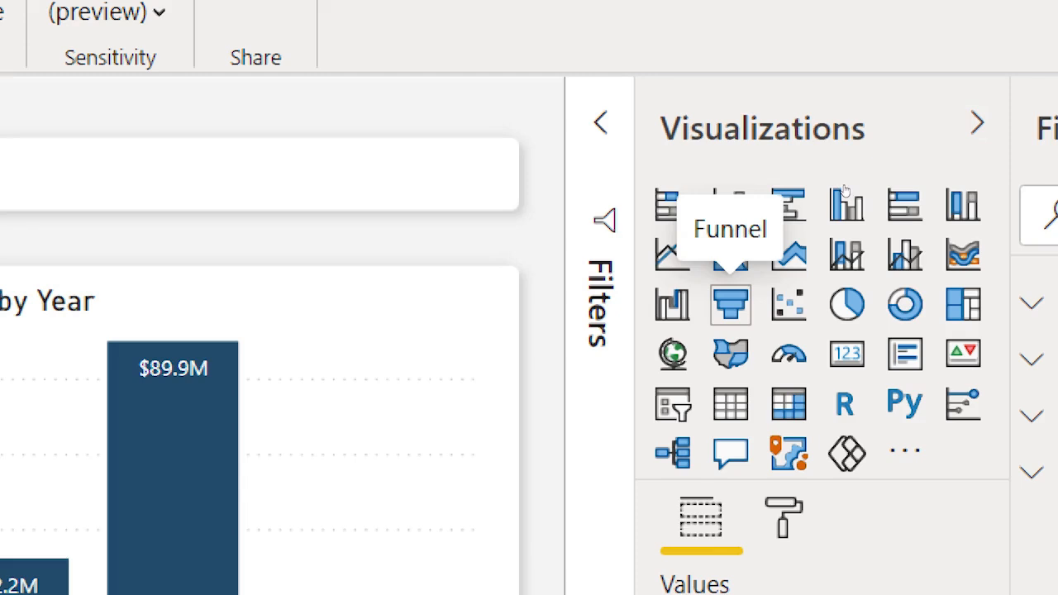
Step: Place a funnel chart below Total Sales by Year, size it to the box, and widen the panes
{"action": "left_click", "coordinate": [730, 304]}
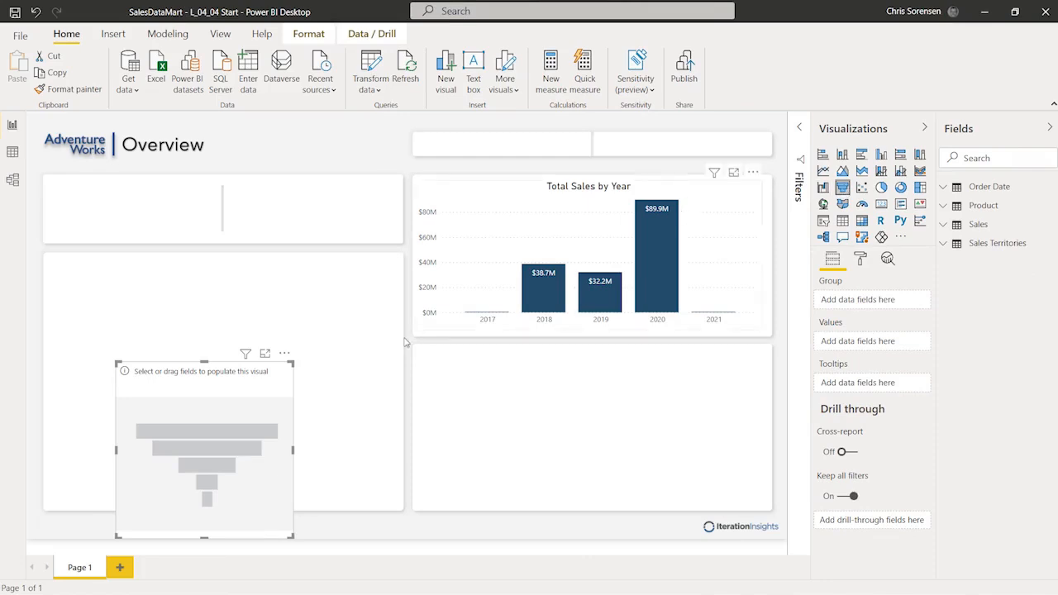
{"action": "left_click_drag", "start_coordinate": [218, 377], "coordinate": [521, 361]}
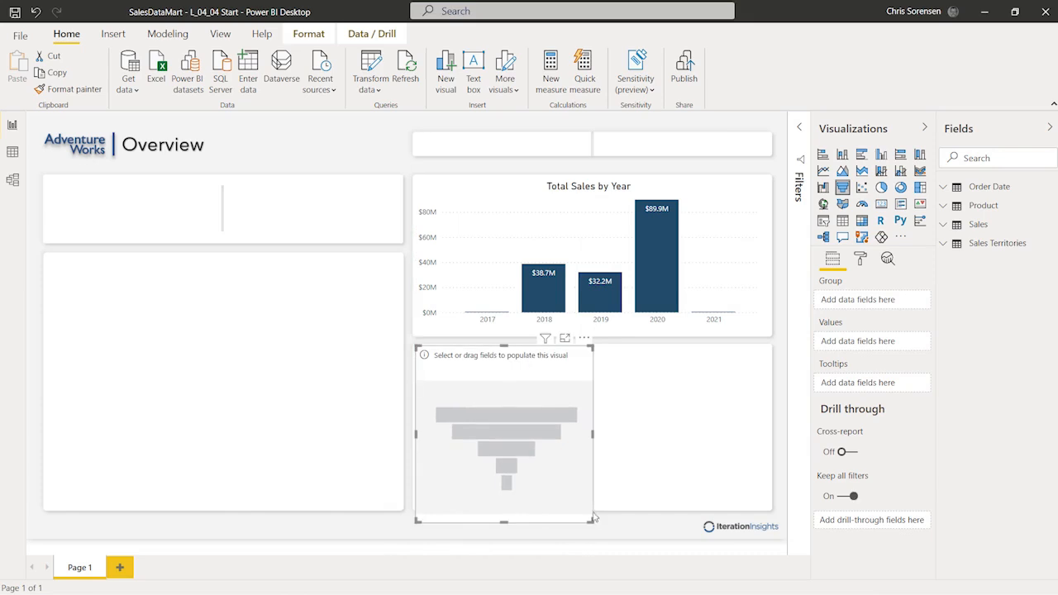
{"action": "left_click_drag", "start_coordinate": [593, 522], "coordinate": [763, 508]}
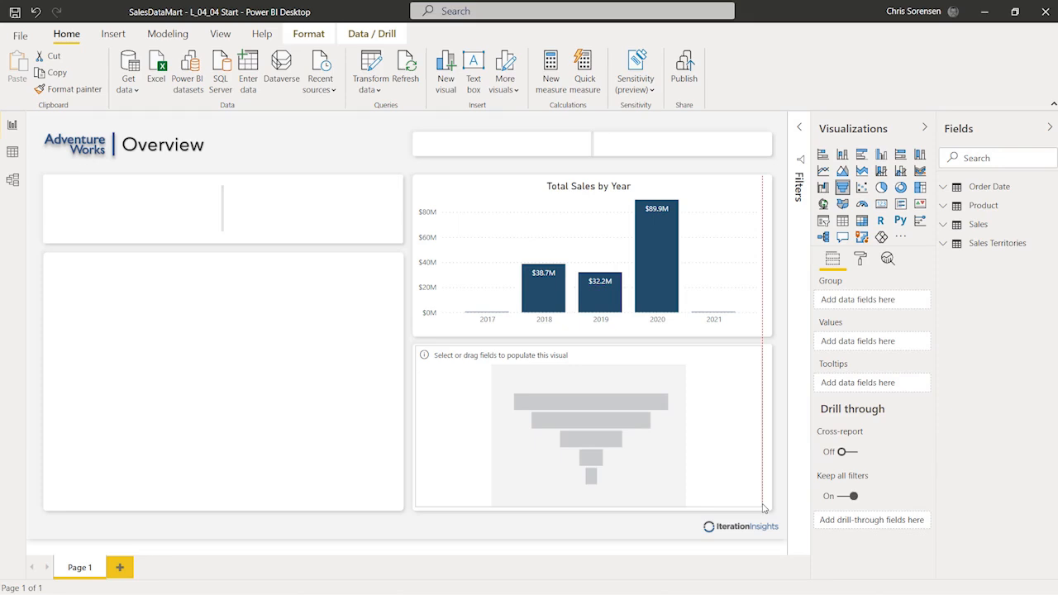
{"action": "left_click_drag", "start_coordinate": [763, 508], "coordinate": [761, 507]}
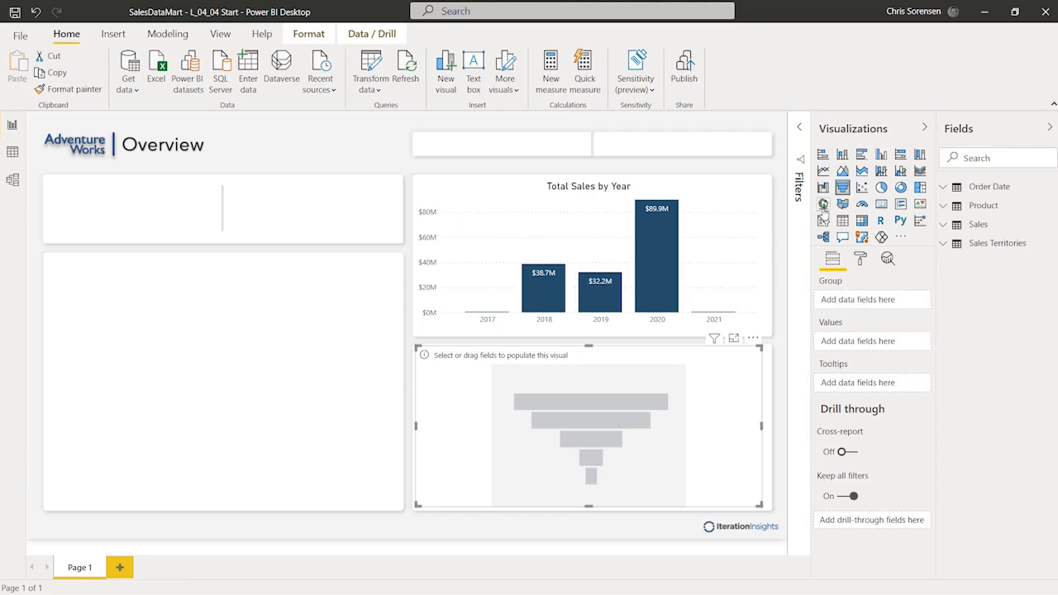
{"action": "left_click_drag", "start_coordinate": [814, 231], "coordinate": [788, 235]}
{"action": "left_click_drag", "start_coordinate": [933, 238], "coordinate": [905, 238]}
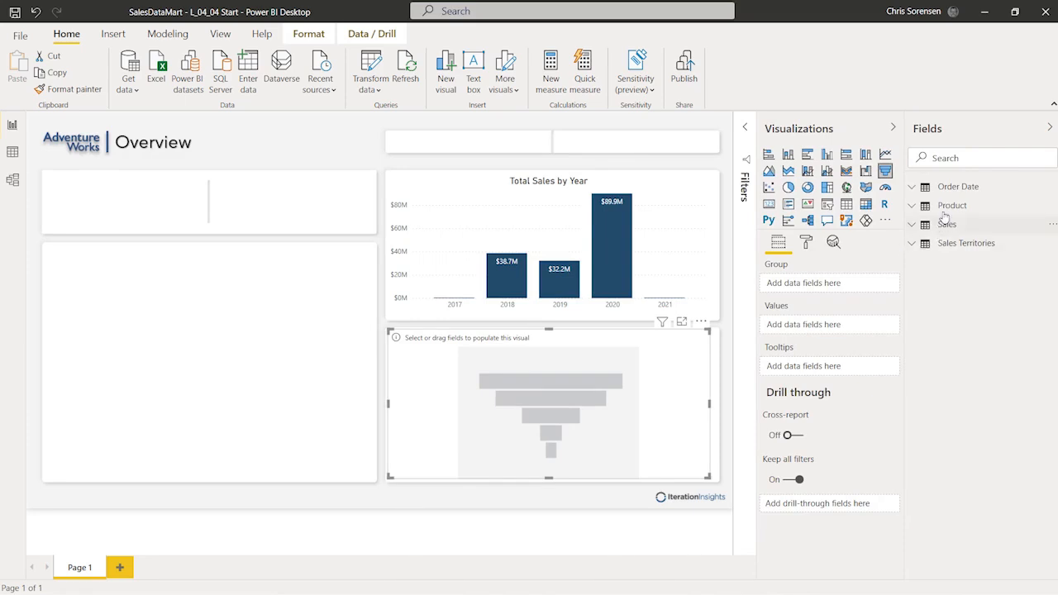
Step: Add the Product Hierarchy to the funnel's Group, keeping only Product Name
{"action": "left_click", "coordinate": [912, 208]}
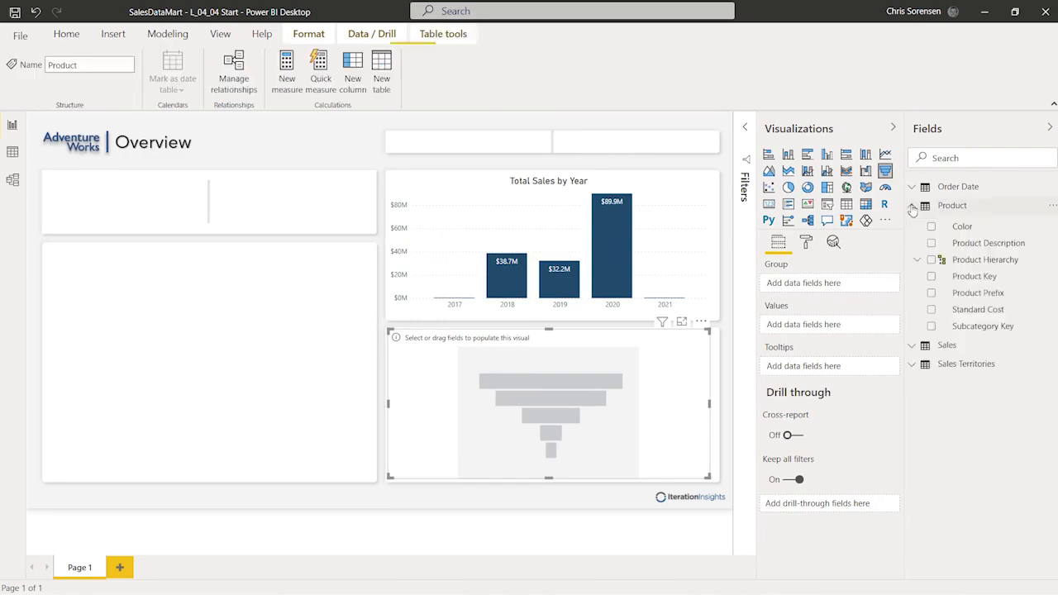
{"action": "left_click", "coordinate": [915, 261]}
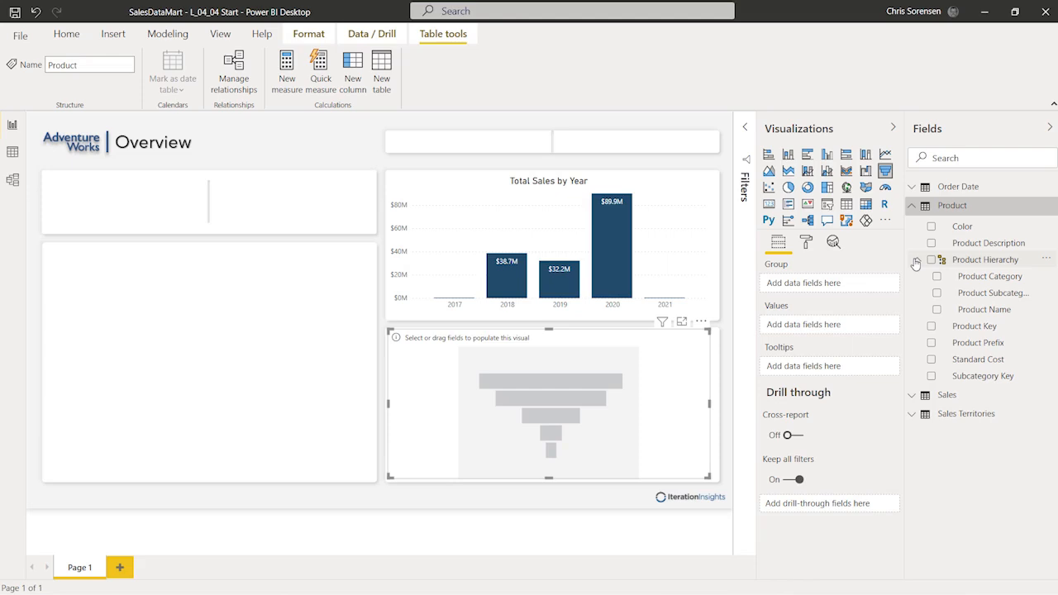
{"action": "left_click_drag", "start_coordinate": [904, 266], "coordinate": [882, 266]}
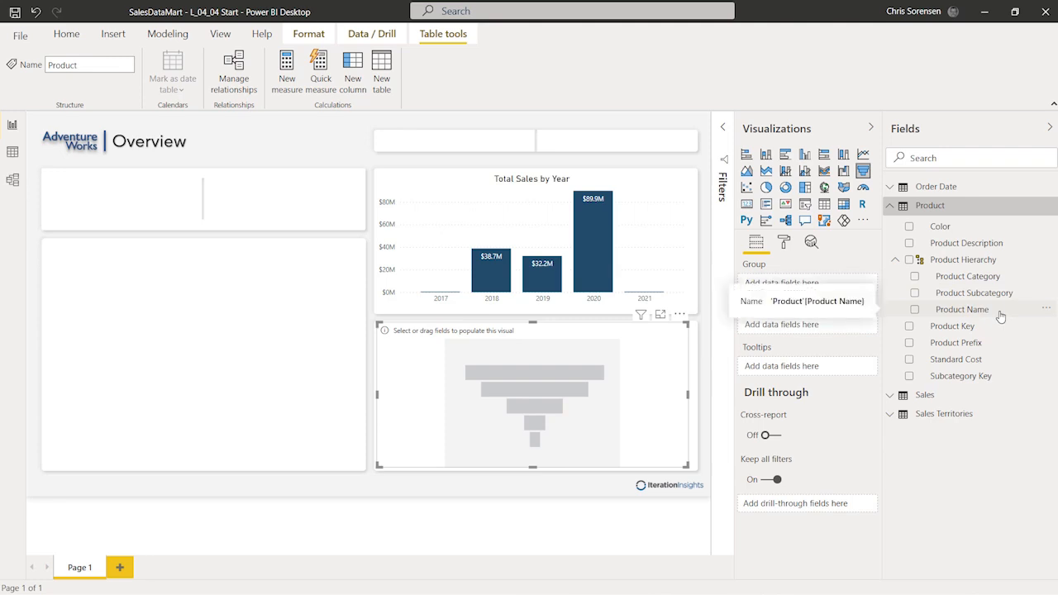
{"action": "left_click_drag", "start_coordinate": [1005, 317], "coordinate": [818, 287]}
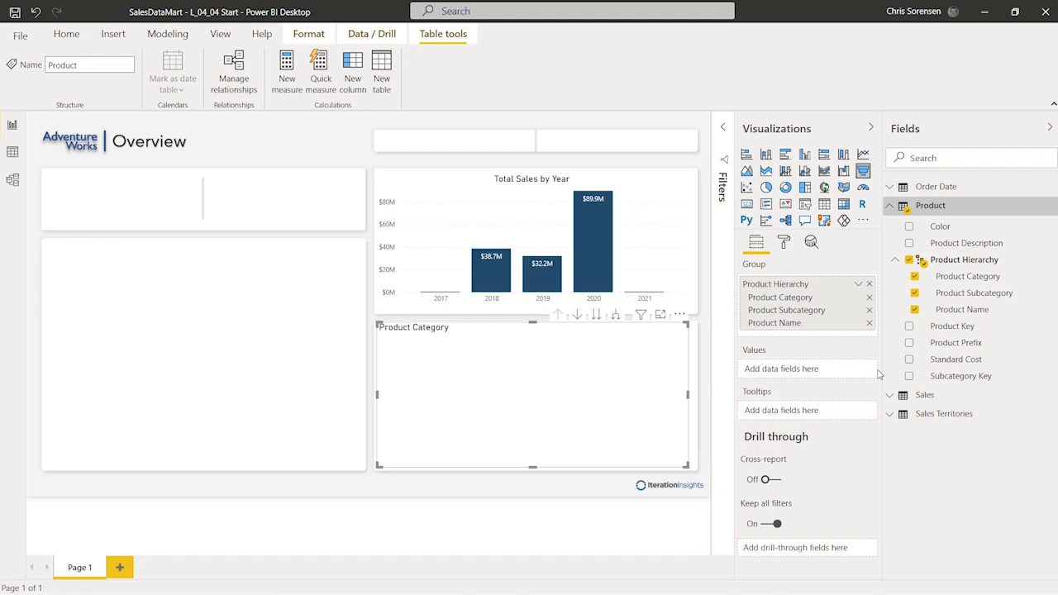
{"action": "left_click", "coordinate": [868, 311]}
{"action": "left_click", "coordinate": [868, 299]}
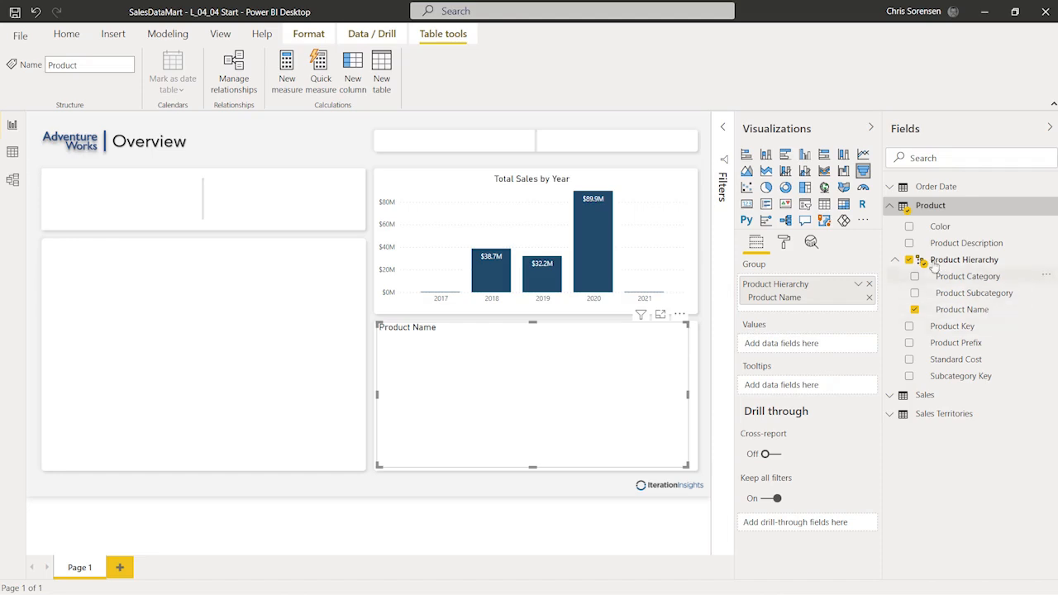
{"action": "left_click", "coordinate": [889, 206]}
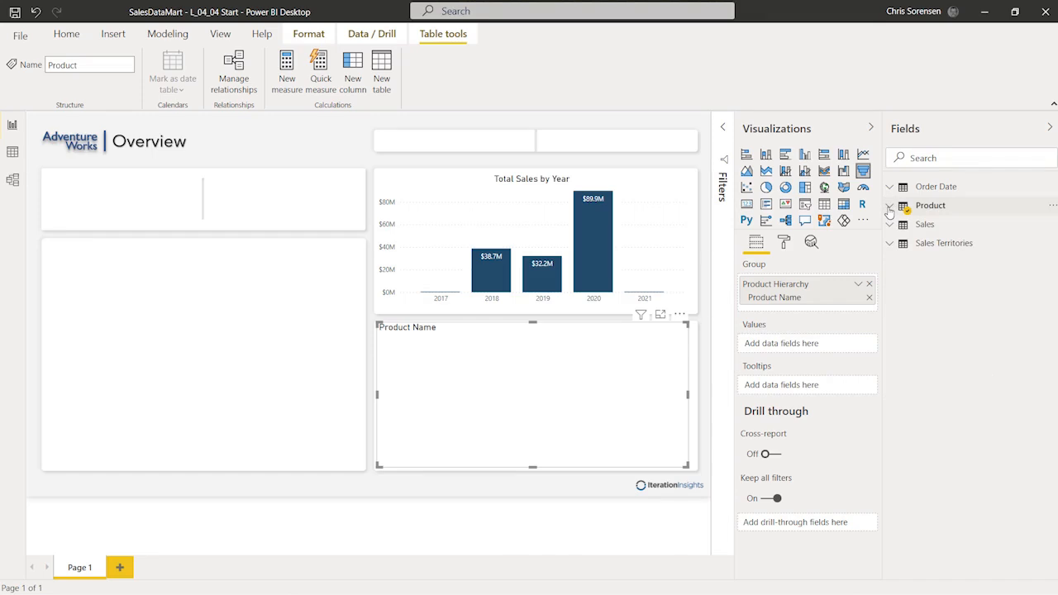
Step: Add the Sales table's Total Sales measure as the funnel's values, then deselect the funnel
{"action": "left_click", "coordinate": [889, 225]}
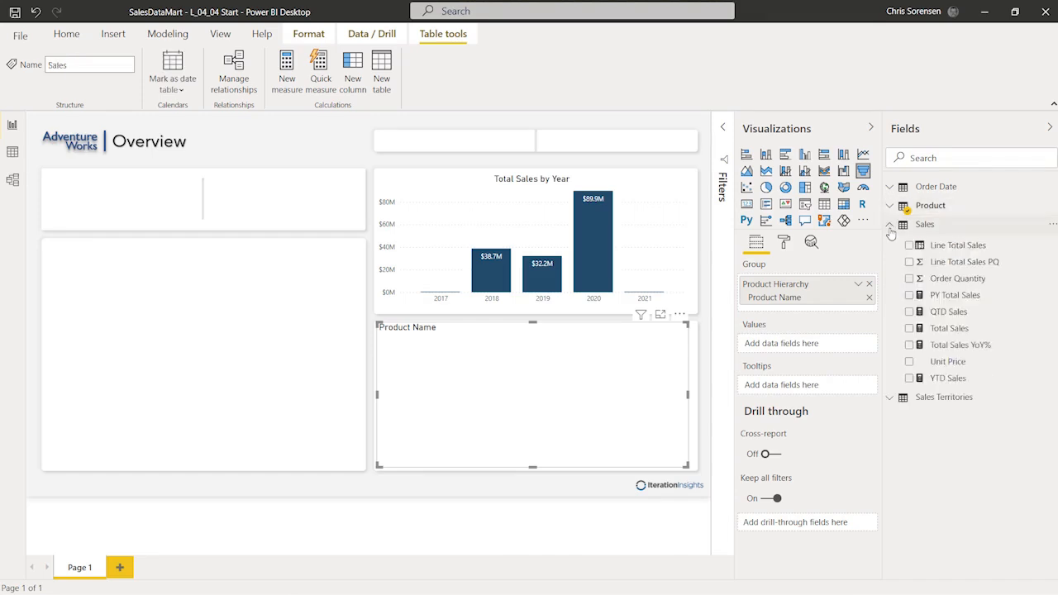
{"action": "left_click", "coordinate": [985, 330]}
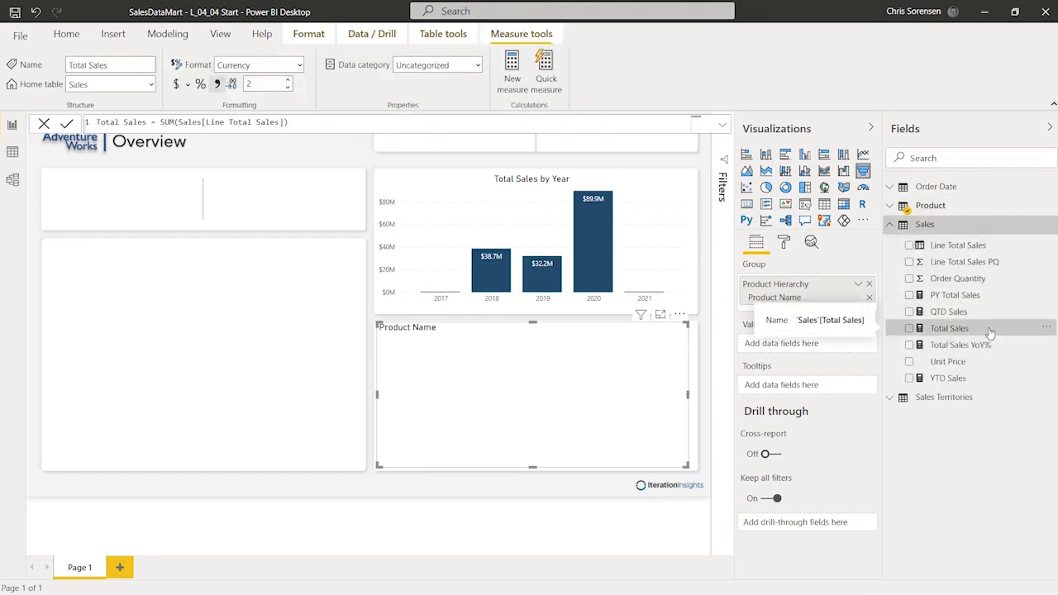
{"action": "left_click_drag", "start_coordinate": [998, 333], "coordinate": [837, 346]}
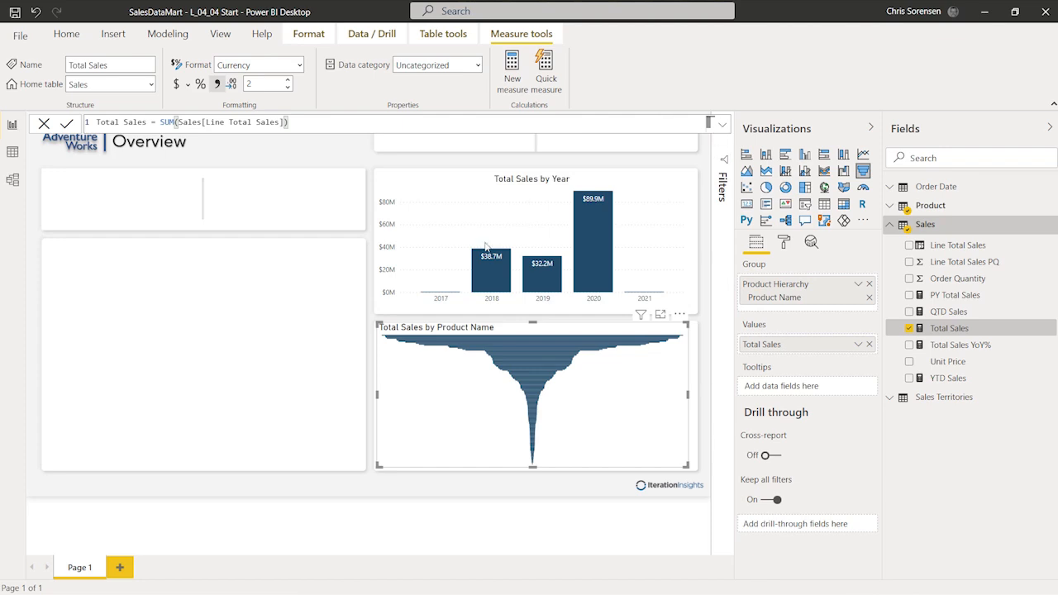
{"action": "left_click", "coordinate": [302, 297]}
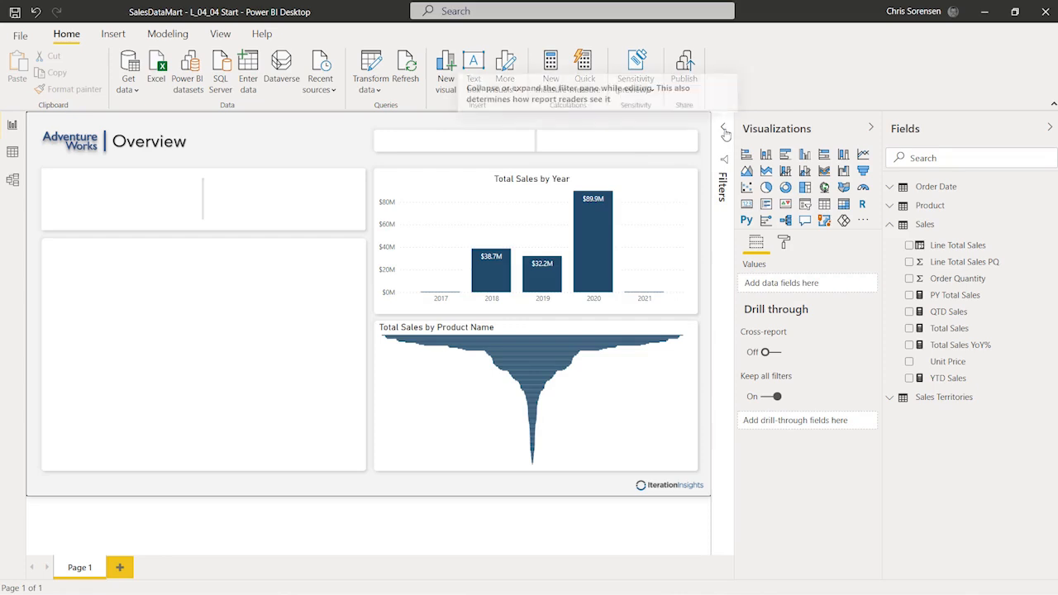
Step: Apply a Top N filter on Product Name showing the top 5 by Total Sales
{"action": "left_click", "coordinate": [724, 132]}
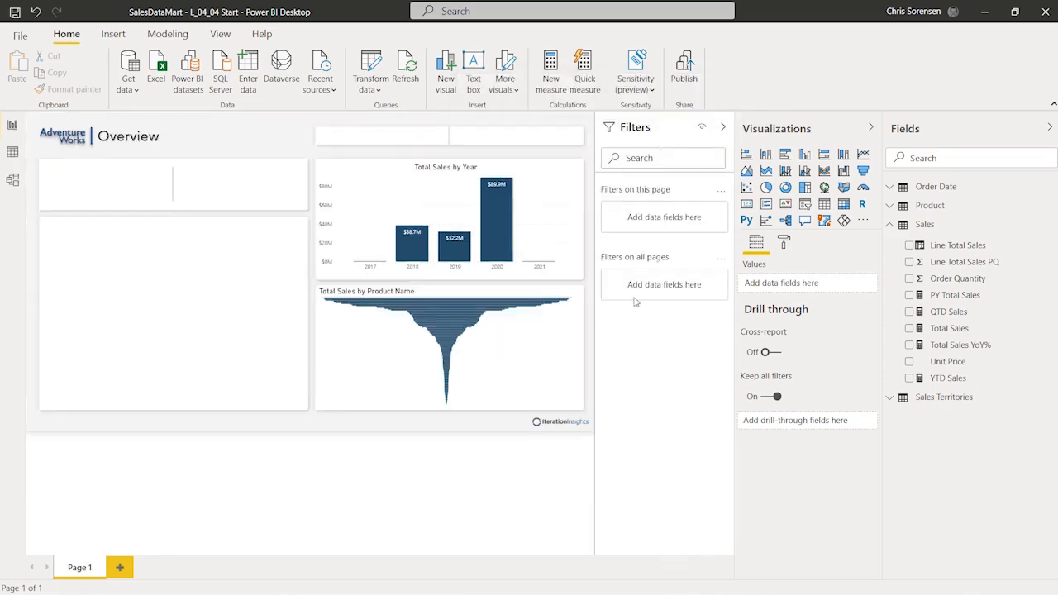
{"action": "left_click", "coordinate": [512, 374]}
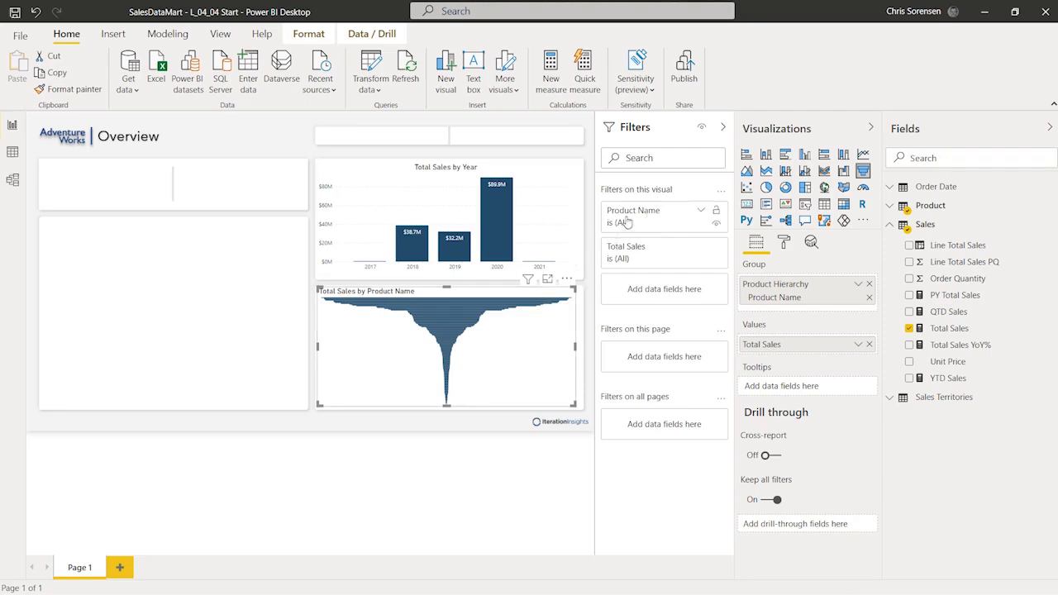
{"action": "left_click", "coordinate": [700, 215]}
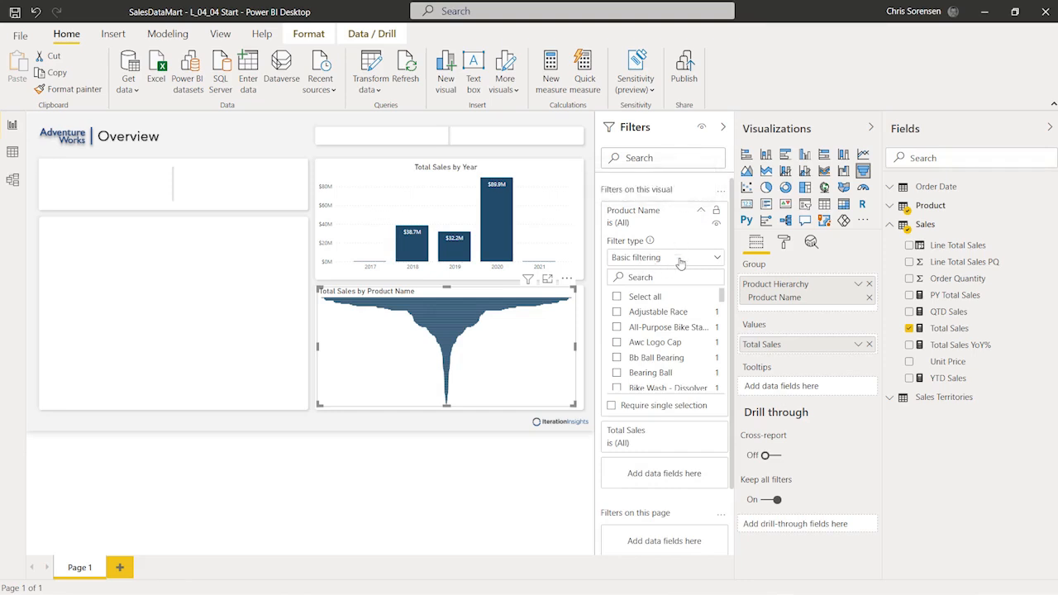
{"action": "left_click", "coordinate": [716, 259]}
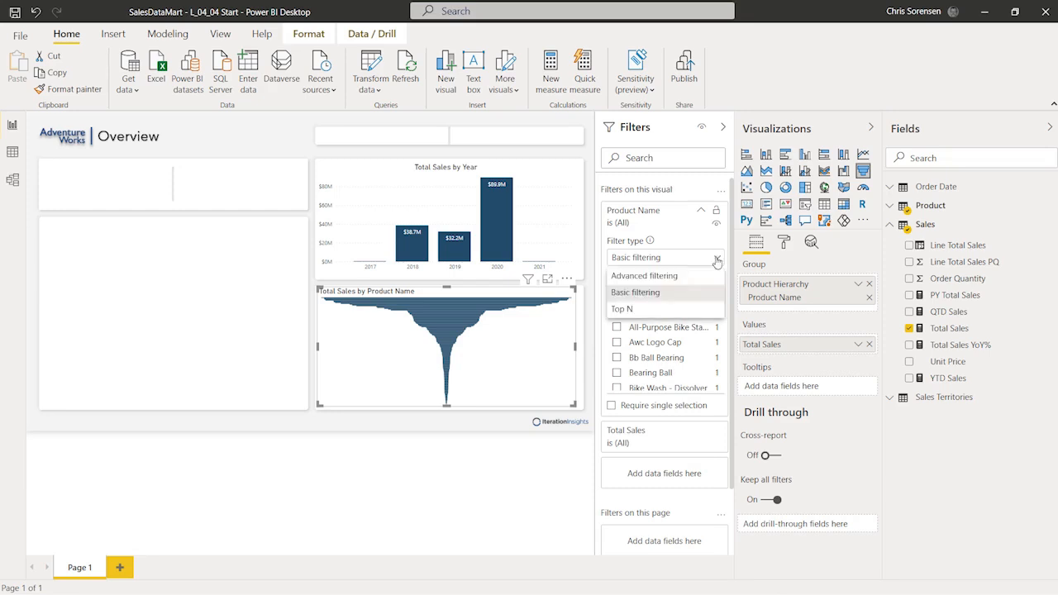
{"action": "left_click", "coordinate": [687, 311]}
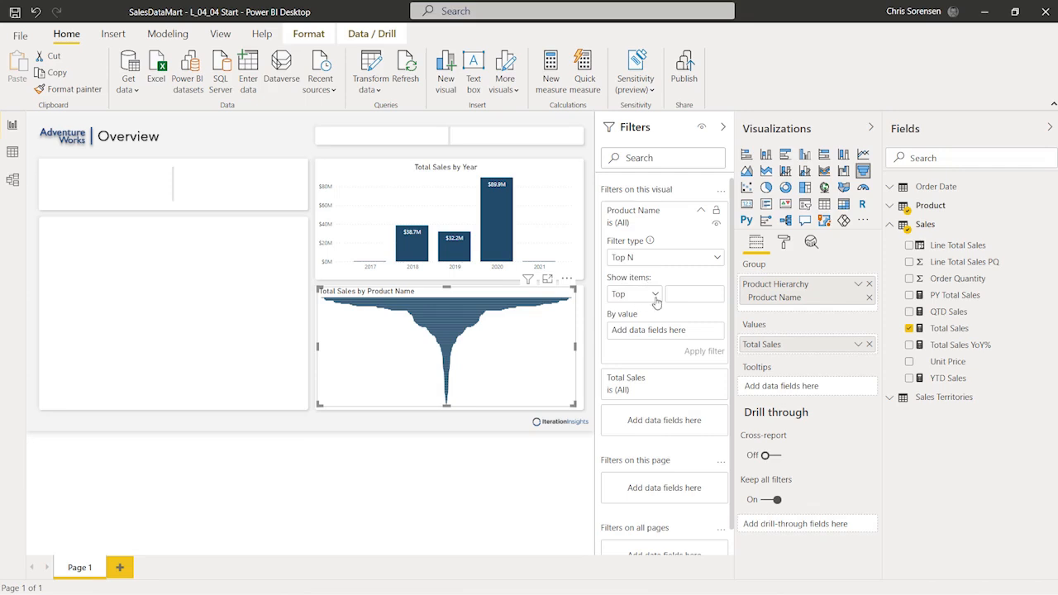
{"action": "left_click", "coordinate": [654, 298]}
{"action": "left_click", "coordinate": [643, 314]}
{"action": "left_click", "coordinate": [699, 292]}
{"action": "type", "text": "5"}
{"action": "left_click_drag", "start_coordinate": [961, 329], "coordinate": [668, 332]}
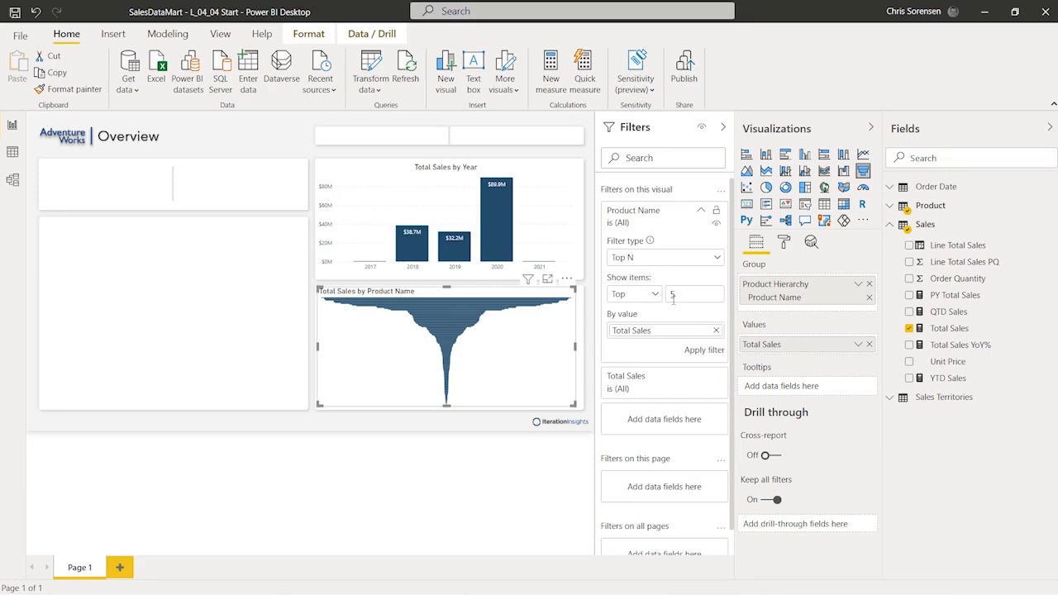
{"action": "left_click", "coordinate": [696, 351]}
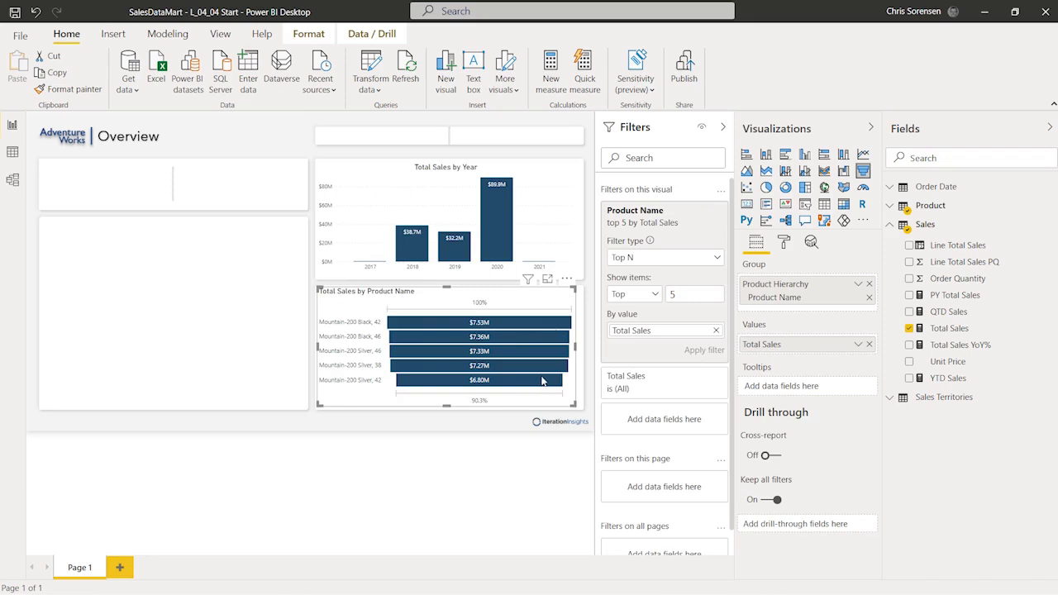
Step: Collapse the Filters pane, leaving the funnel showing five Mountain-200 products
{"action": "mouse_move", "coordinate": [542, 380]}
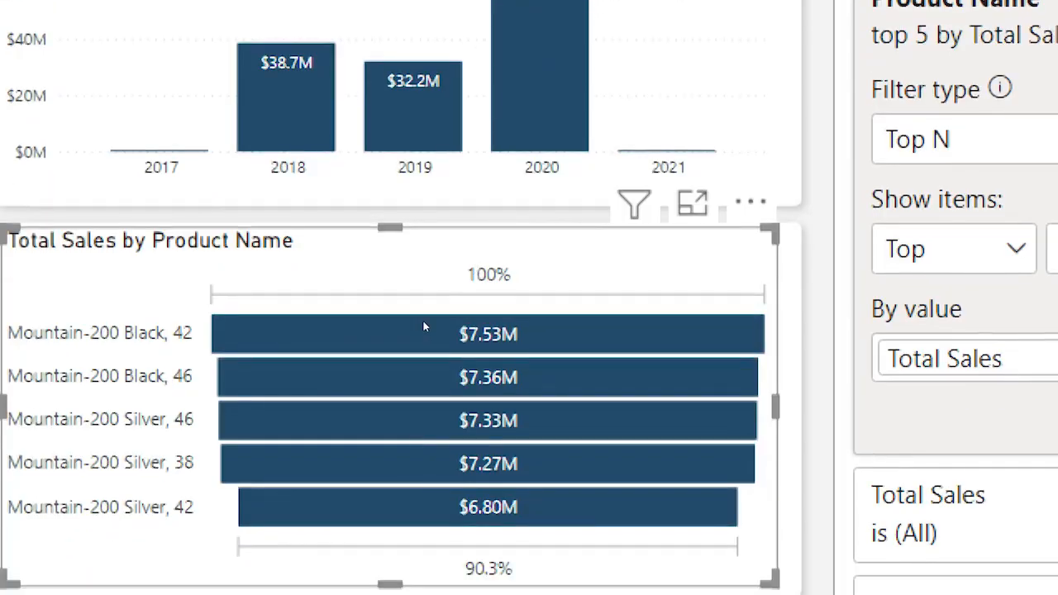
{"action": "mouse_move", "coordinate": [423, 325]}
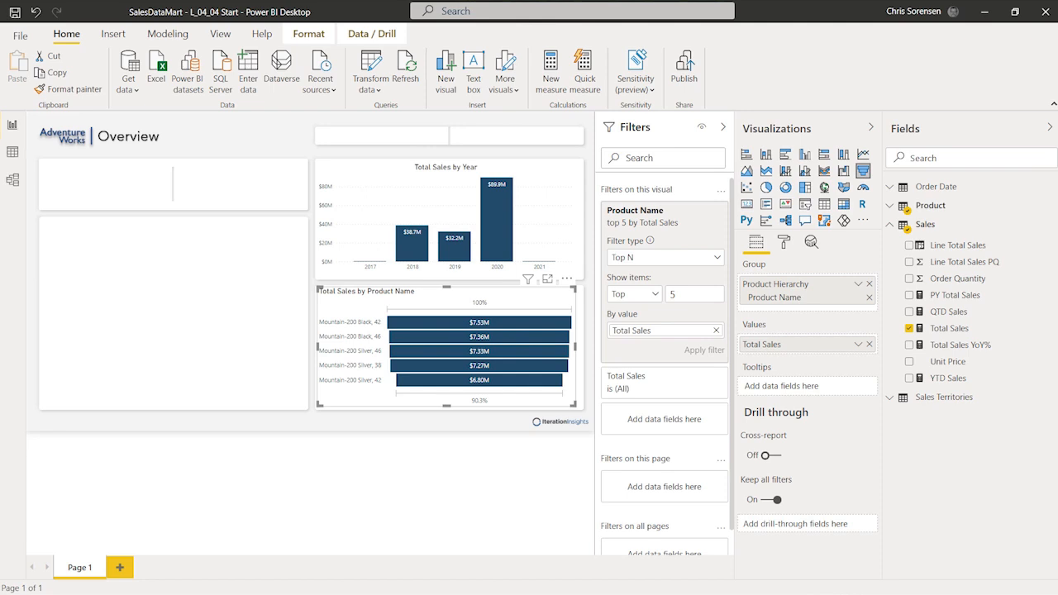
{"action": "left_click", "coordinate": [724, 129]}
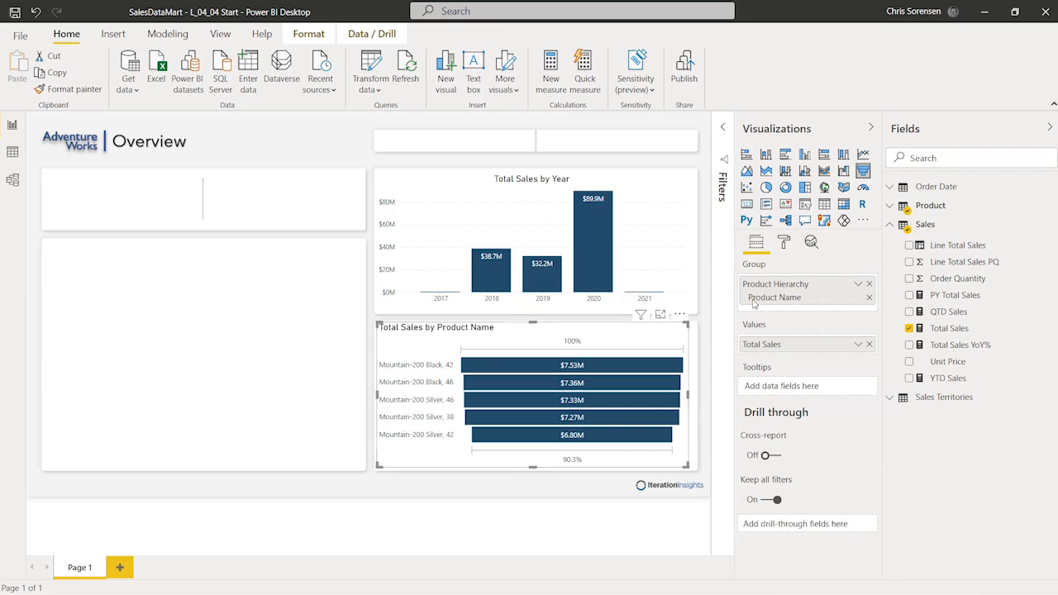
Step: Set the funnel's 'Total Sales by Product Name' title alignment to Center
{"action": "left_click", "coordinate": [787, 243]}
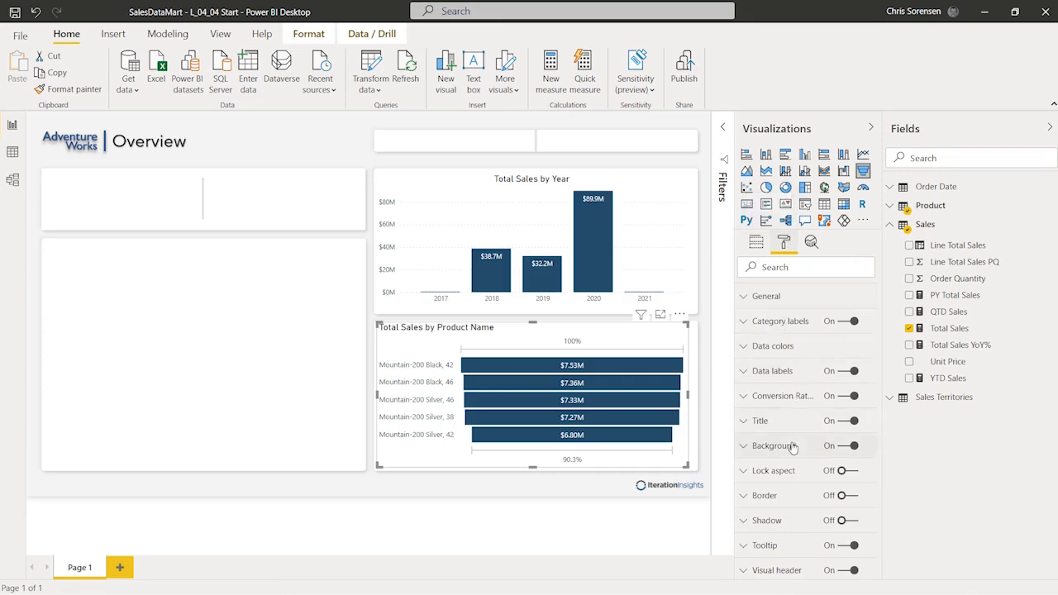
{"action": "left_click", "coordinate": [744, 422]}
{"action": "scroll", "coordinate": [795, 405], "scroll_direction": "down", "scroll_amount": 1}
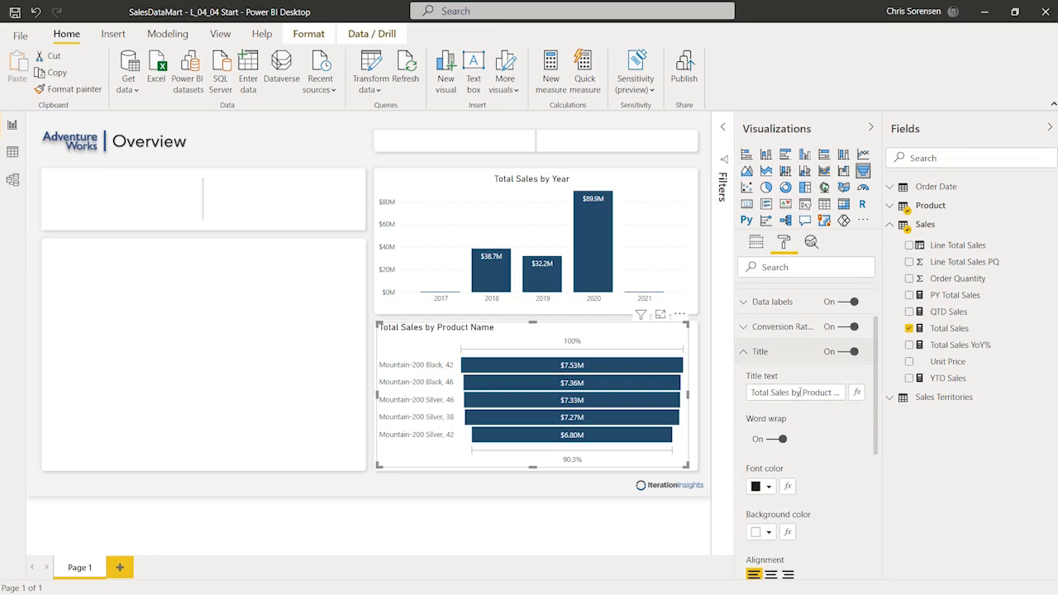
{"action": "left_click", "coordinate": [799, 392]}
{"action": "scroll", "coordinate": [776, 462], "scroll_direction": "down", "scroll_amount": 1}
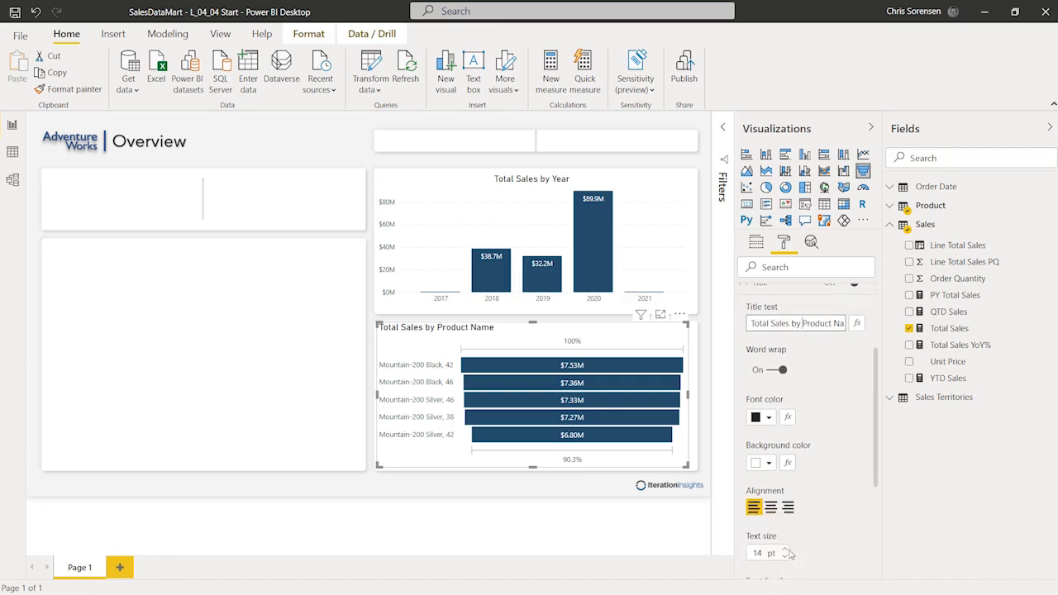
{"action": "left_click", "coordinate": [770, 507]}
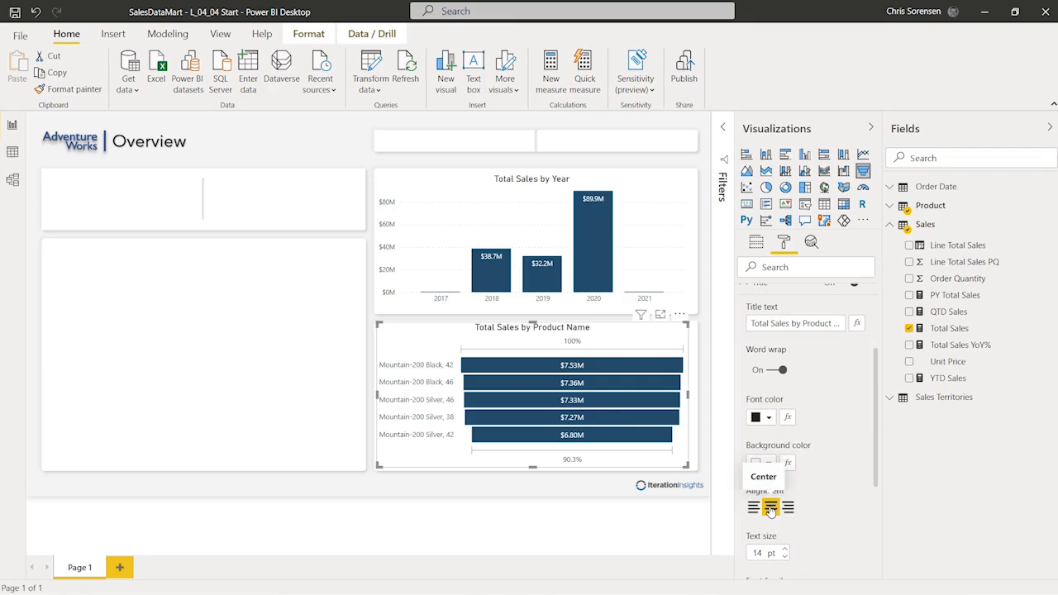
{"action": "scroll", "coordinate": [831, 516], "scroll_direction": "down", "scroll_amount": 1}
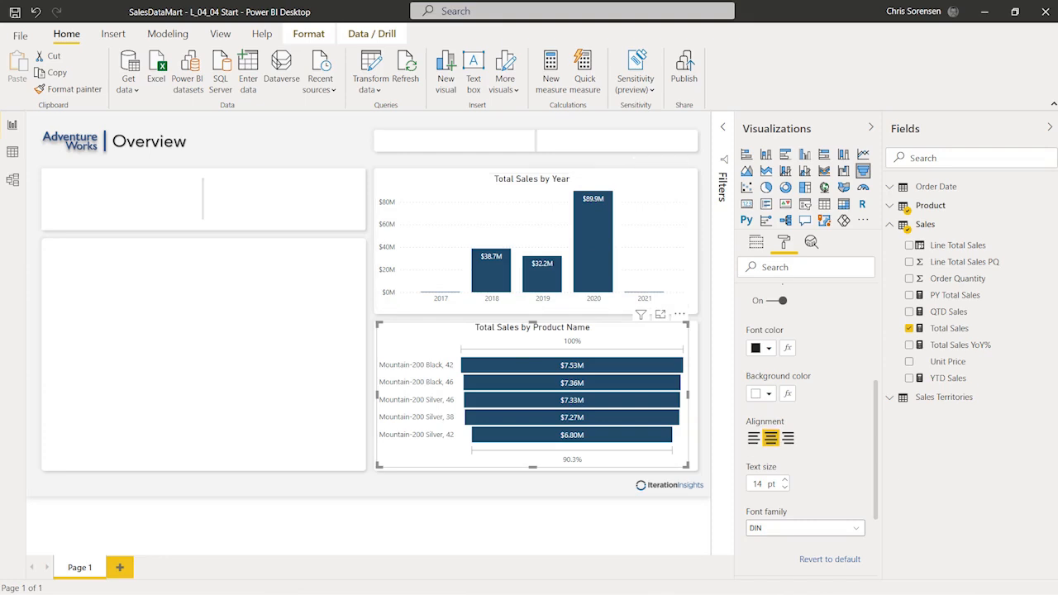
{"action": "scroll", "coordinate": [879, 400], "scroll_direction": "up", "scroll_amount": 3}
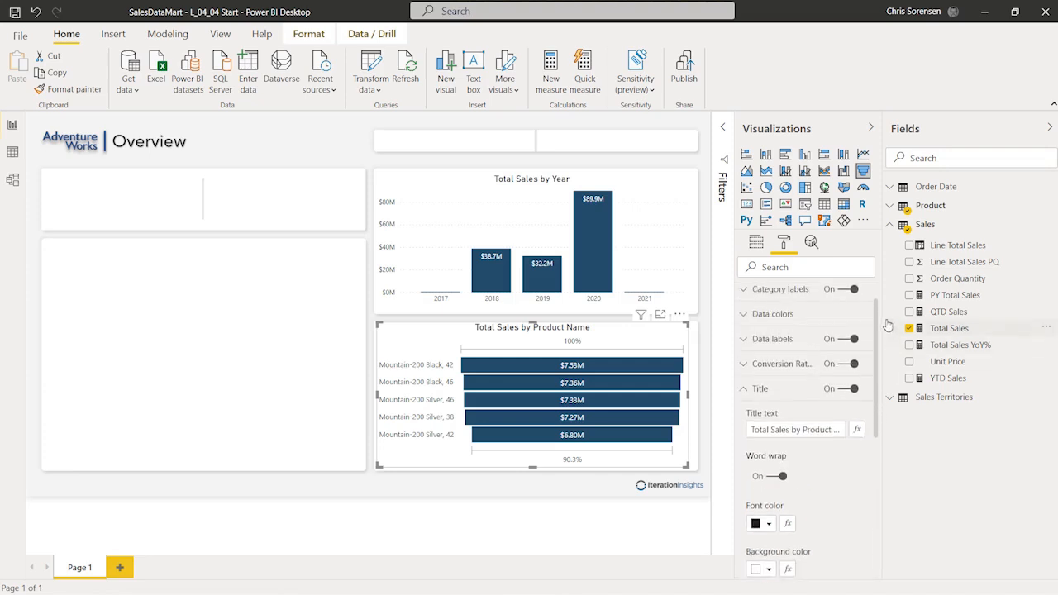
Step: Set the funnel's position to X 654, Y 394 and its height to 254
{"action": "left_click", "coordinate": [744, 401]}
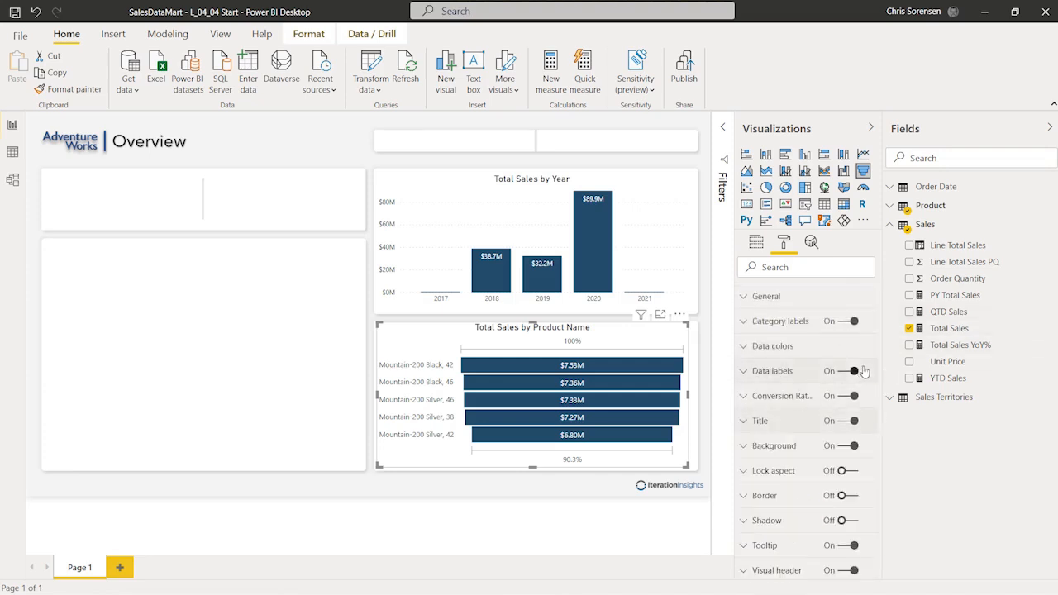
{"action": "left_click", "coordinate": [744, 299]}
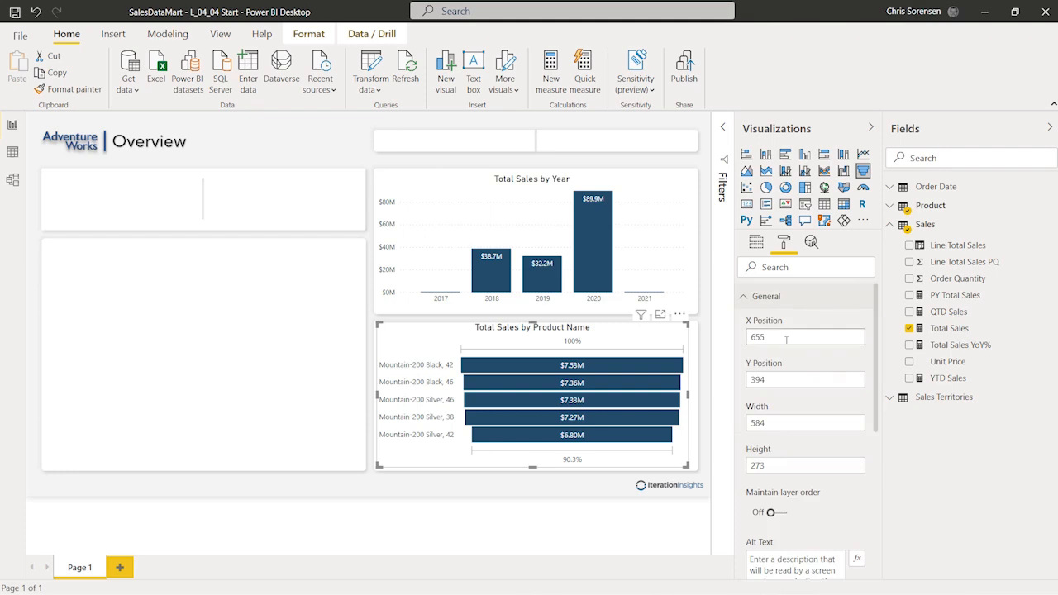
{"action": "key", "text": "BackSpace"}
{"action": "type", "text": "4"}
{"action": "key", "text": "Tab"}
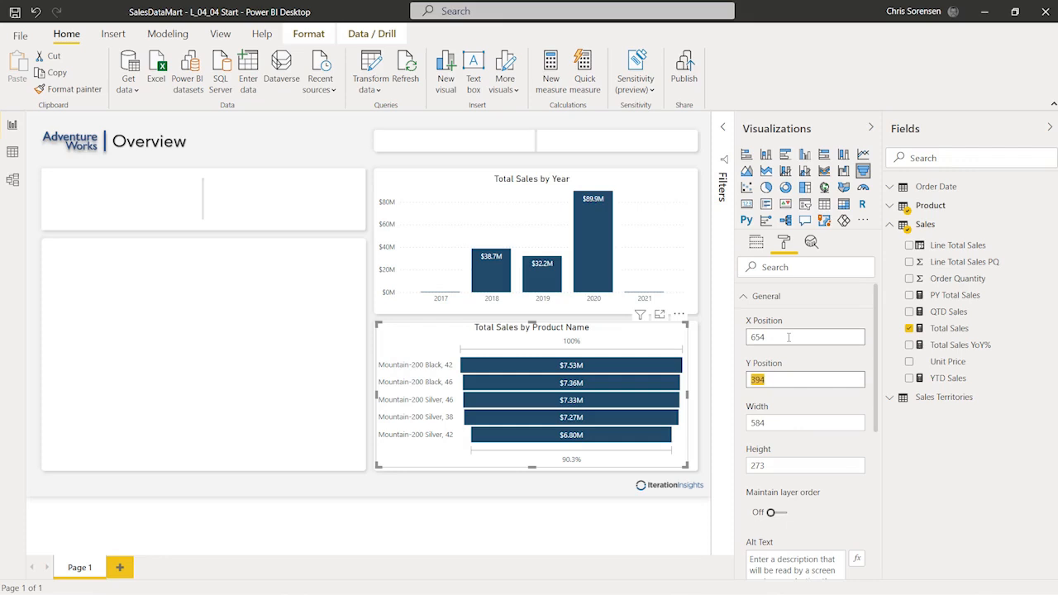
{"action": "type", "text": "39"}
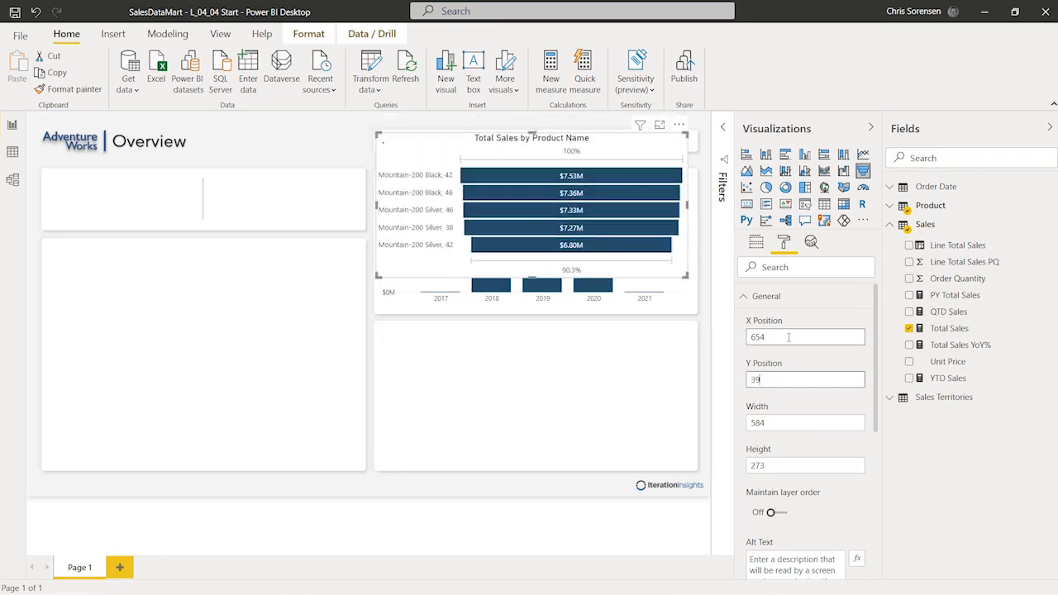
{"action": "key", "text": "Tab"}
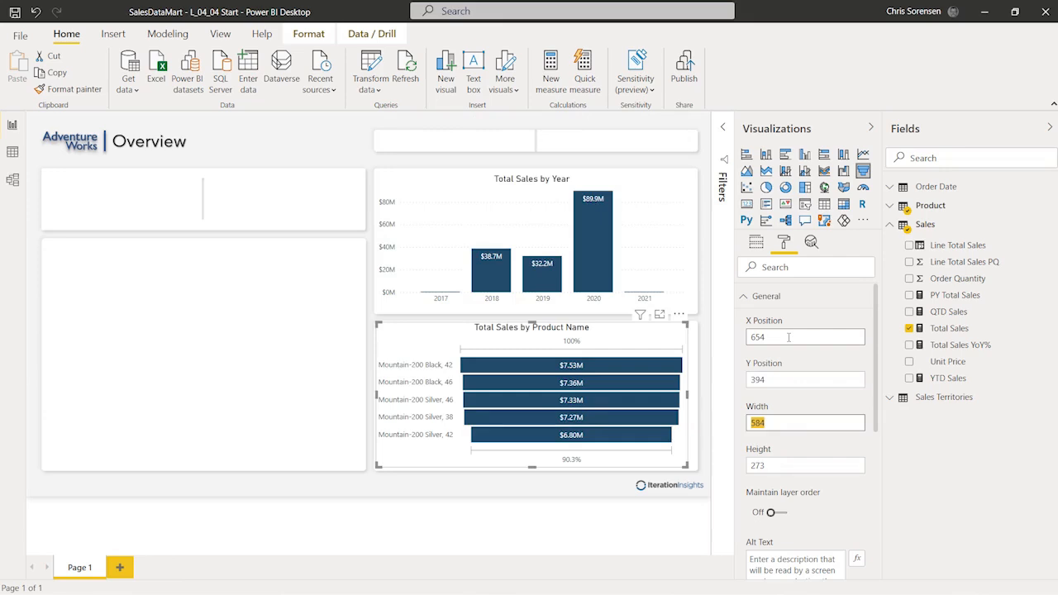
{"action": "key", "text": "Tab"}
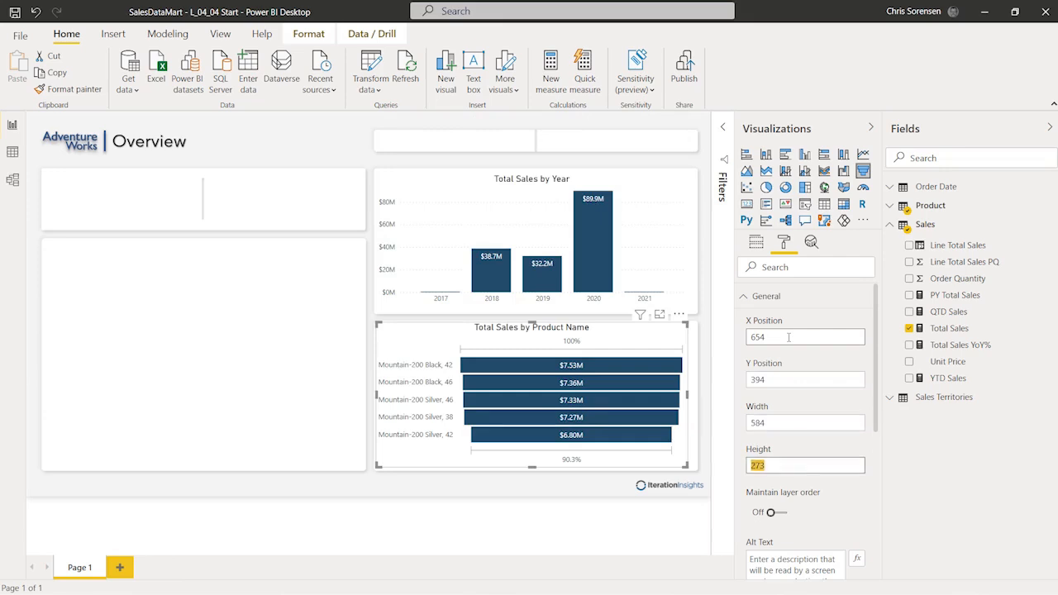
{"action": "type", "text": "254"}
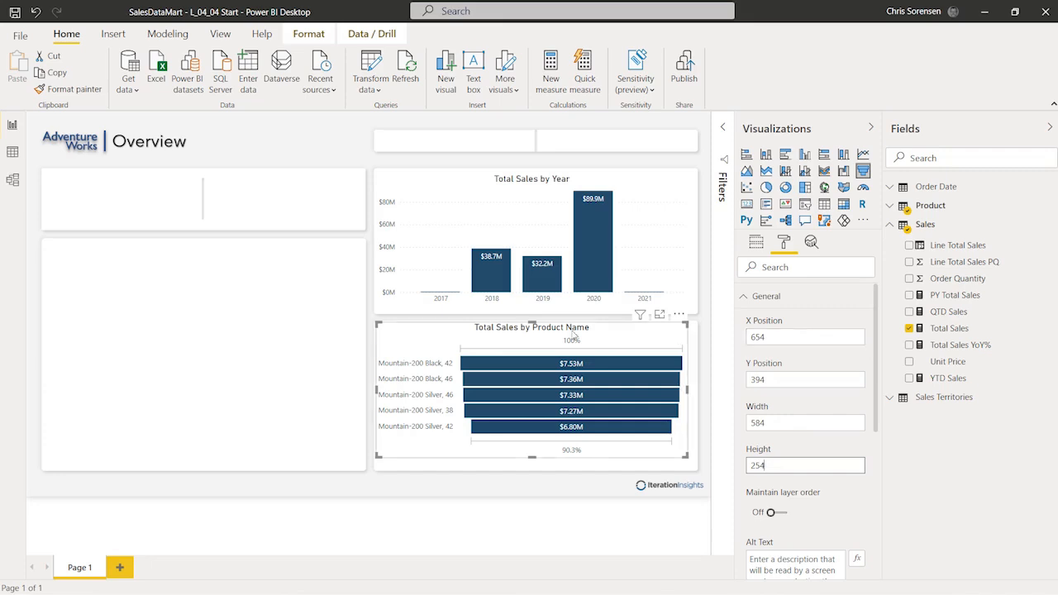
{"action": "left_click", "coordinate": [233, 380]}
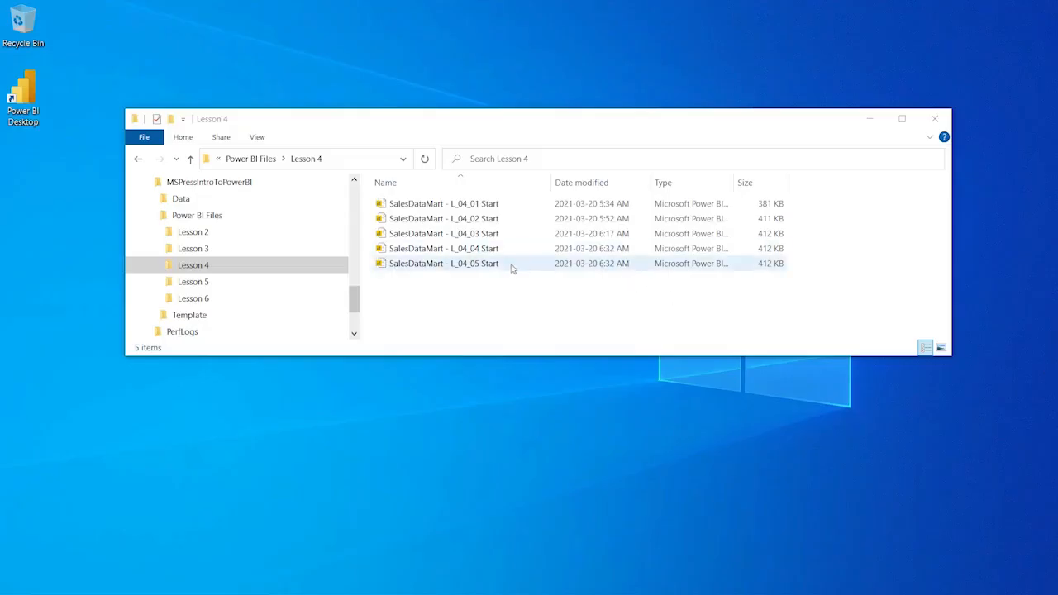
Step: Open the SalesDataMart - L_04_05 Start report from the Lesson 4 folder
{"action": "left_click", "coordinate": [511, 268]}
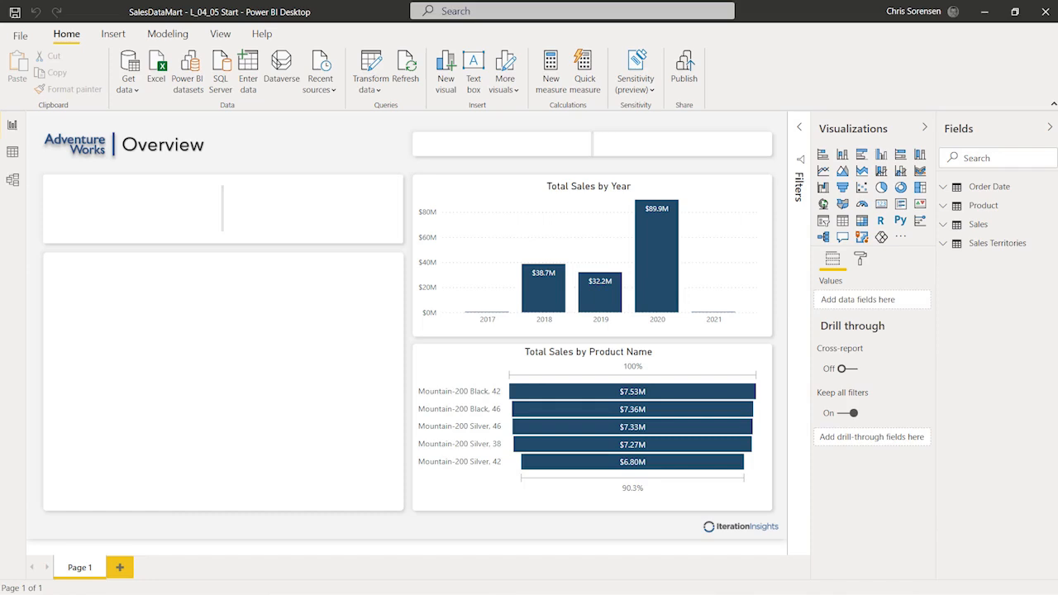
Step: Open the context menu for the funnel's Mountain-200 Black, 42 bar
{"action": "mouse_move", "coordinate": [573, 392]}
{"action": "right_click", "coordinate": [561, 397]}
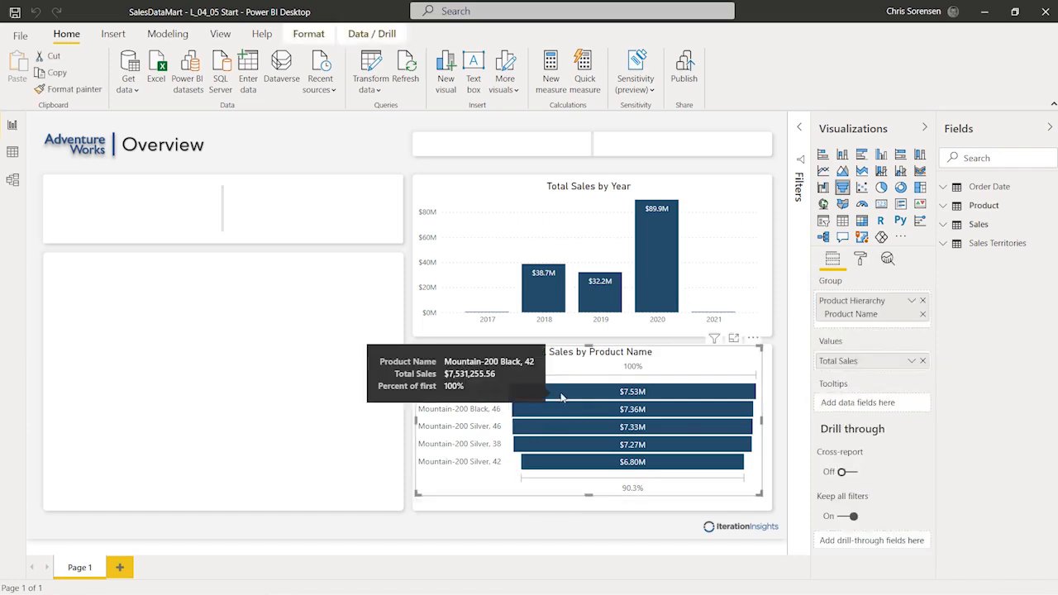
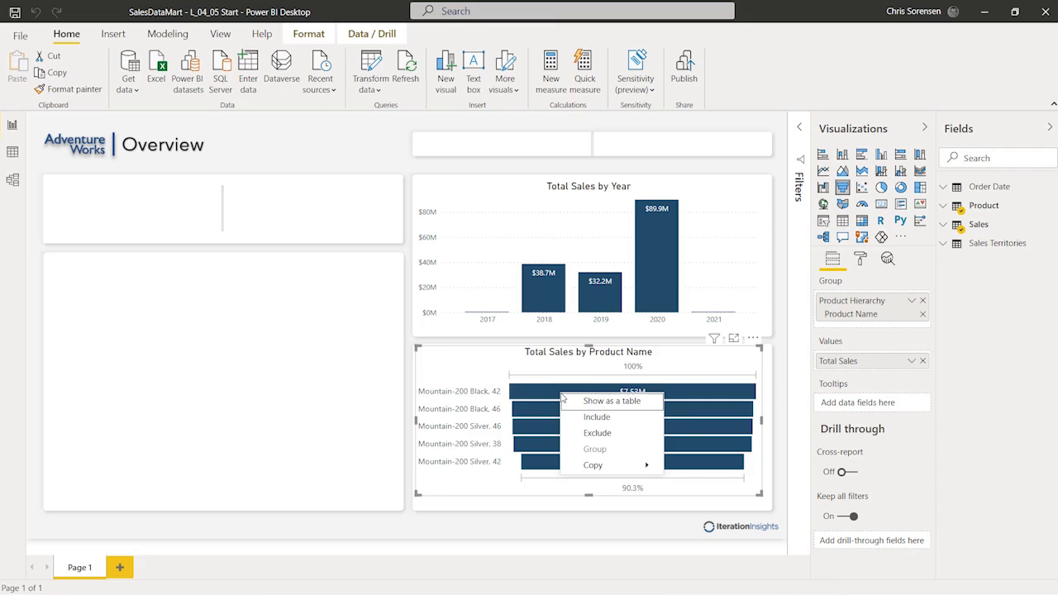
Step: Deselect the chart and rename the Page 1 tab to Overview
{"action": "left_click", "coordinate": [256, 390]}
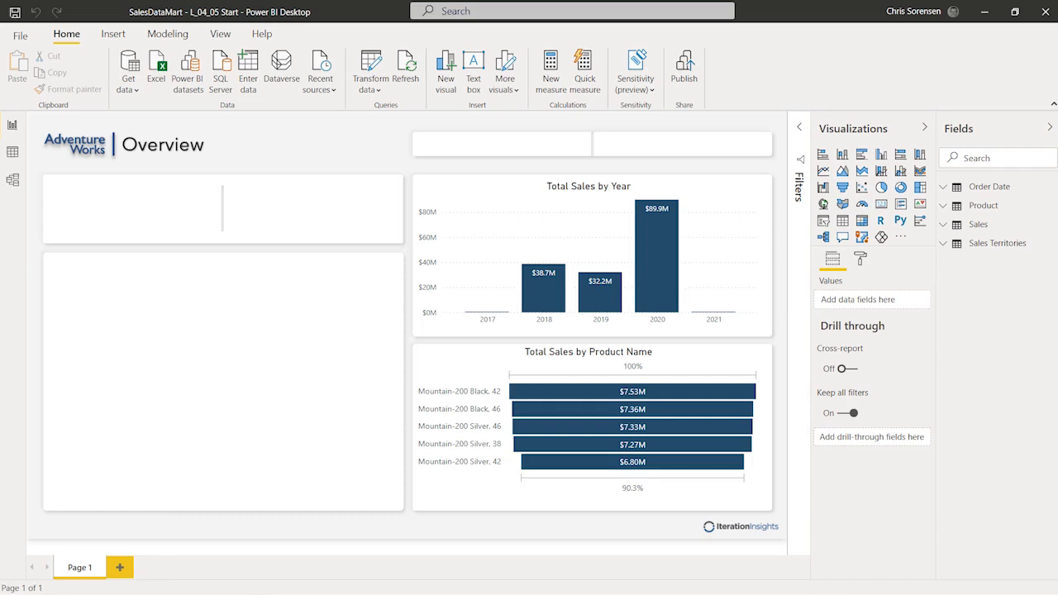
{"action": "double_click", "coordinate": [79, 567]}
{"action": "type", "text": "Overview"}
{"action": "key", "text": "Return"}
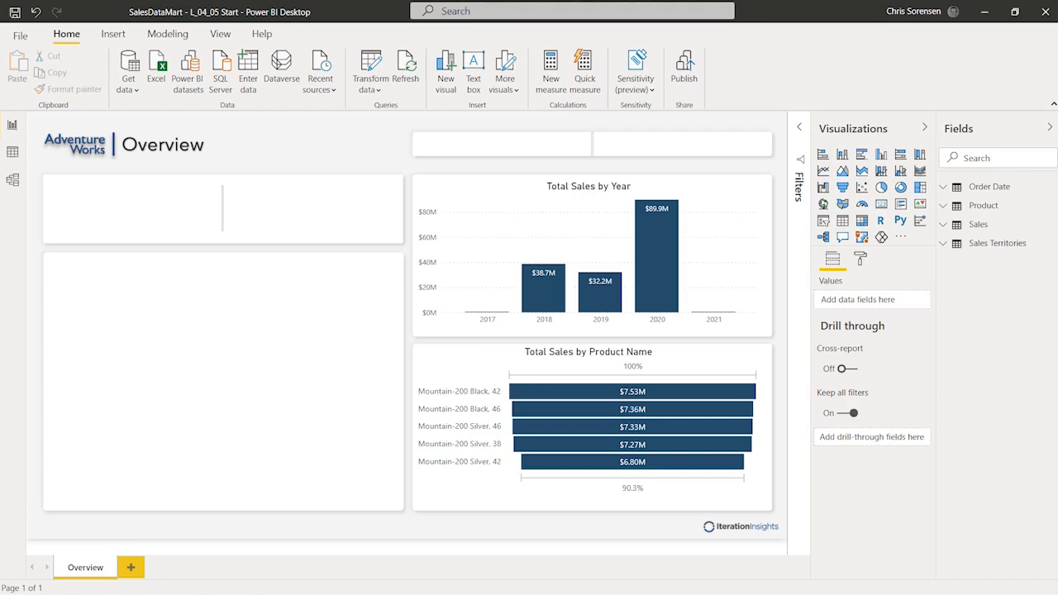
Step: Add a new page with the Dashboard Background2 image as its background at 0% transparency
{"action": "left_click", "coordinate": [131, 568]}
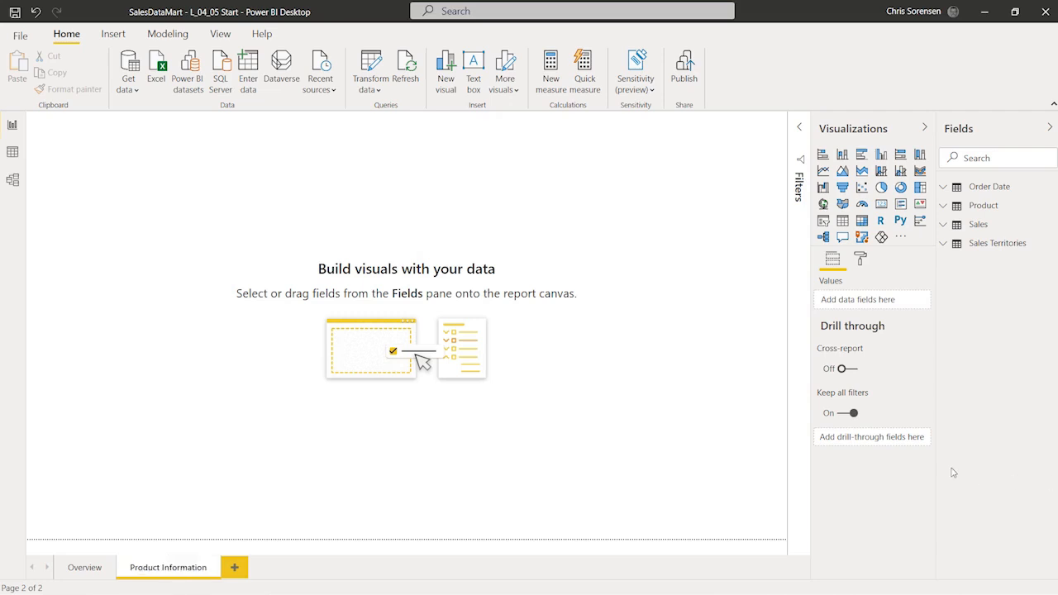
{"action": "left_click", "coordinate": [861, 261]}
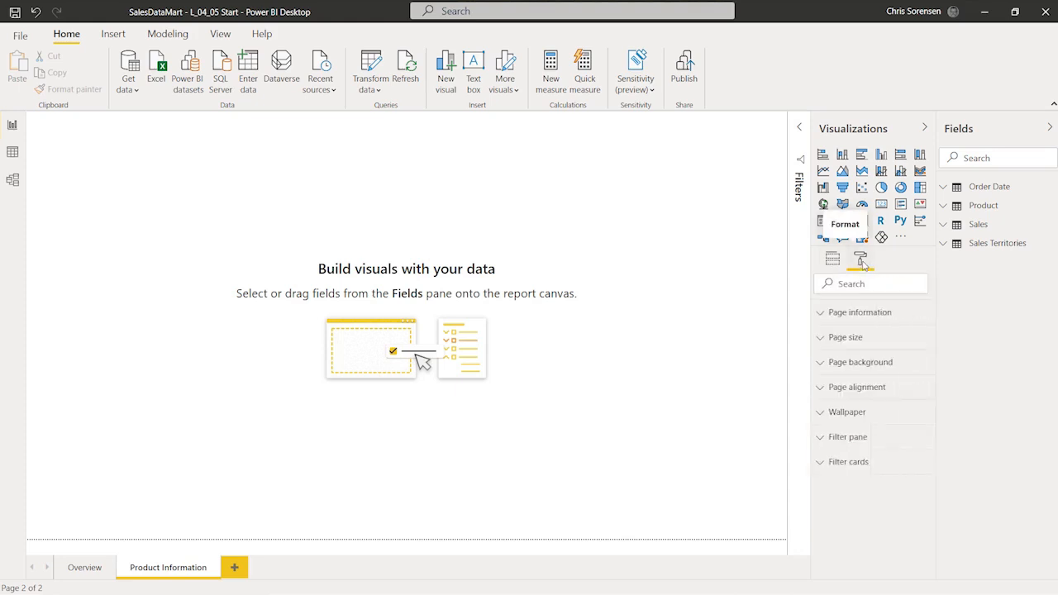
{"action": "left_click", "coordinate": [820, 364]}
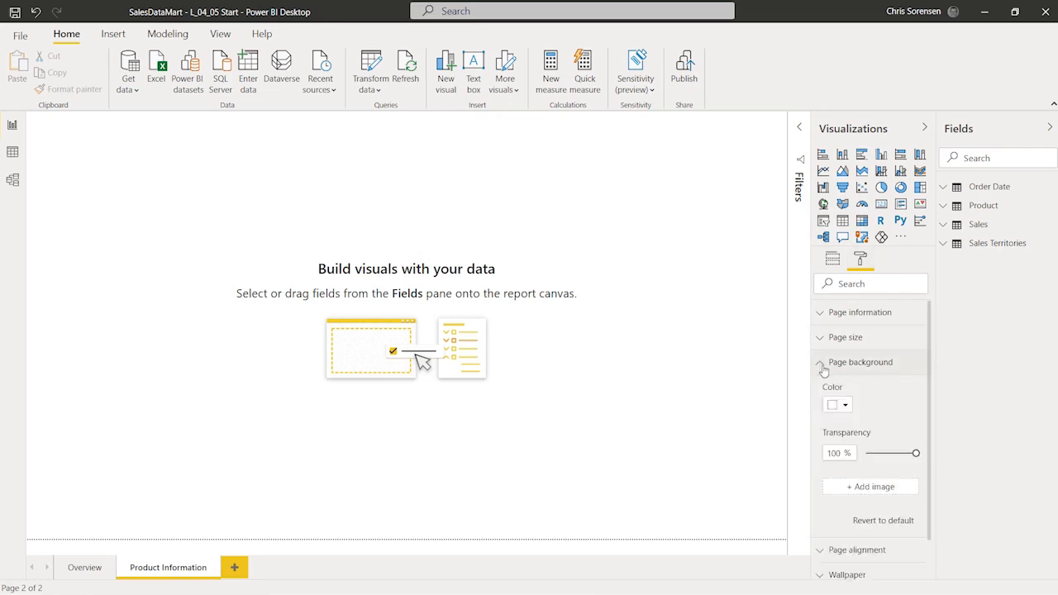
{"action": "scroll", "coordinate": [876, 392], "scroll_direction": "down", "scroll_amount": 1}
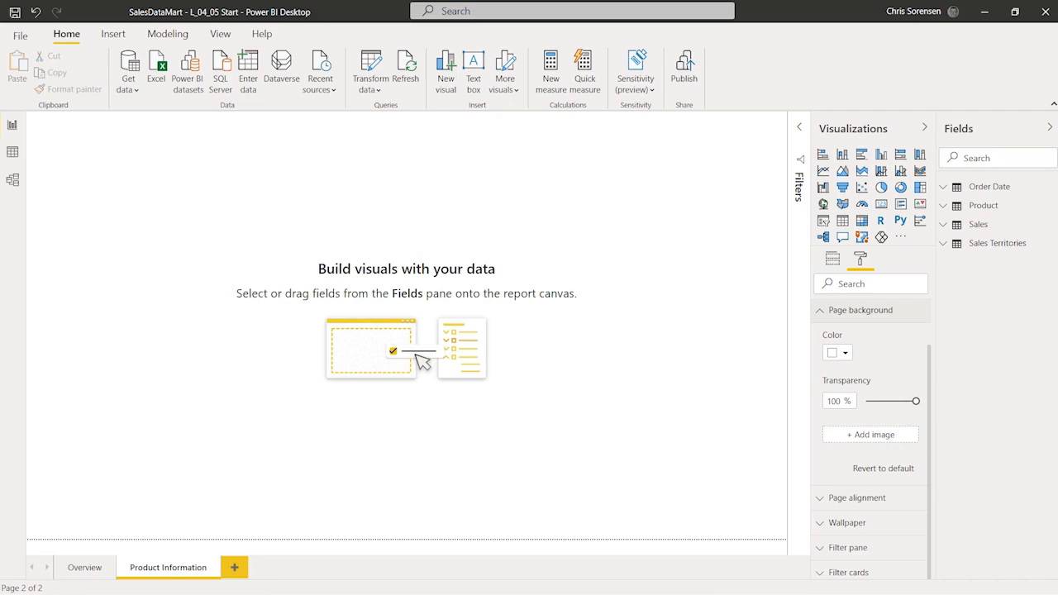
{"action": "left_click", "coordinate": [885, 438]}
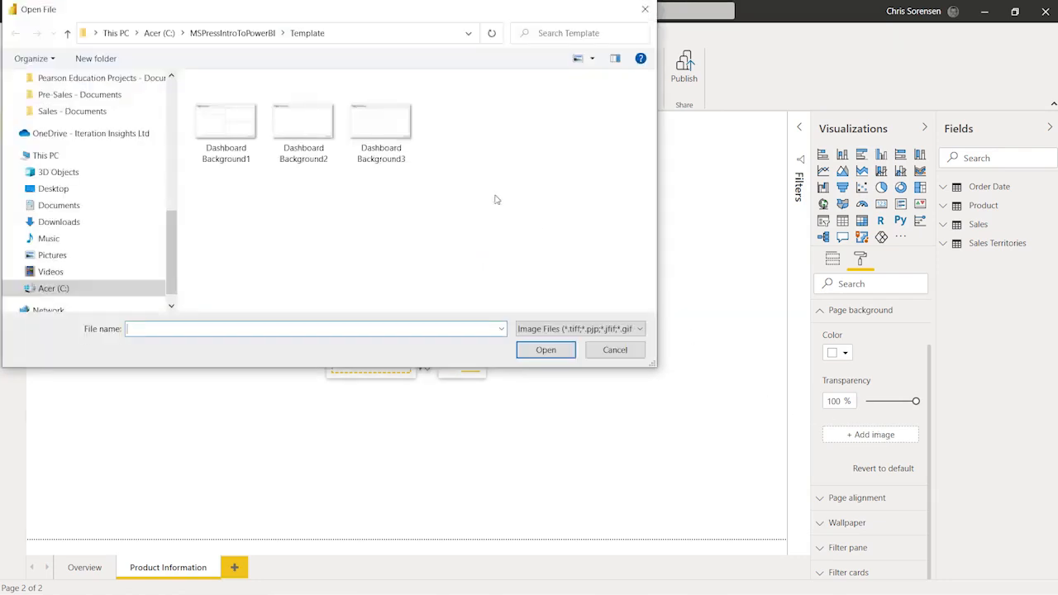
{"action": "left_click", "coordinate": [317, 164]}
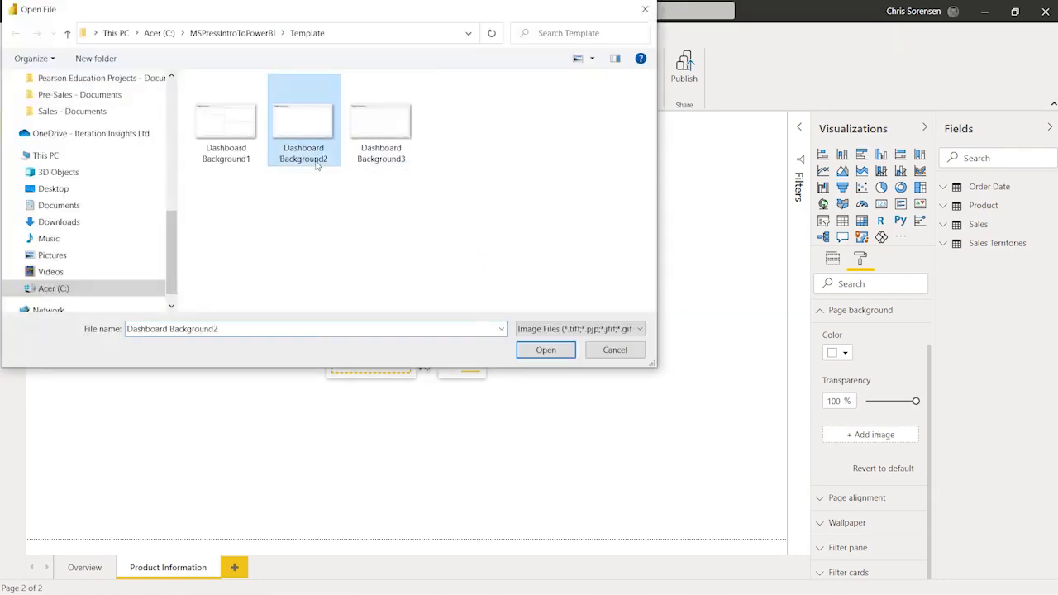
{"action": "left_click", "coordinate": [545, 349]}
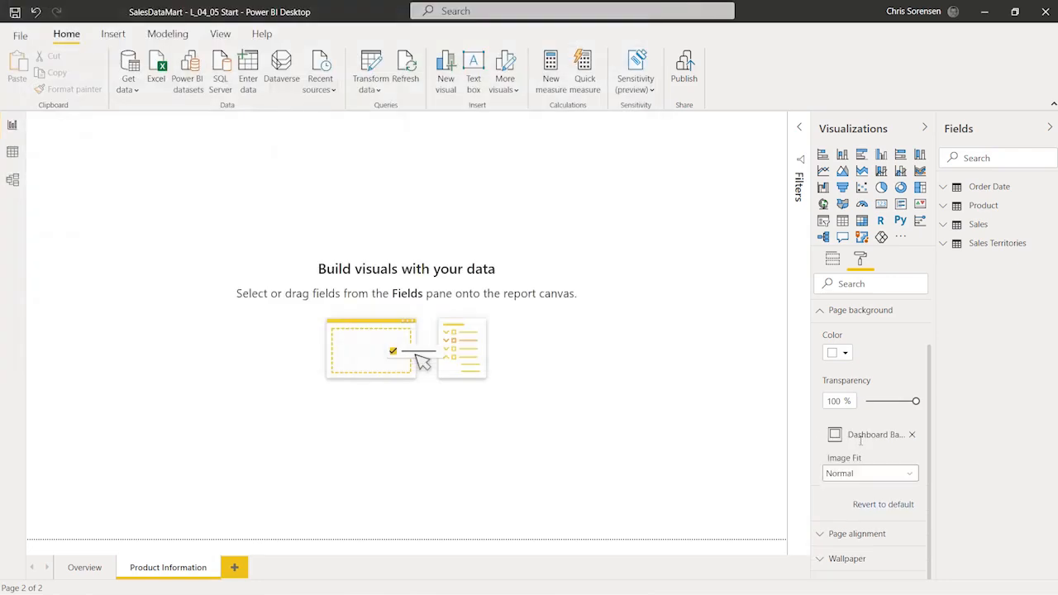
{"action": "key", "text": "BackSpace"}
{"action": "key", "text": "BackSpace"}
{"action": "type", "text": "0"}
{"action": "key", "text": "Return"}
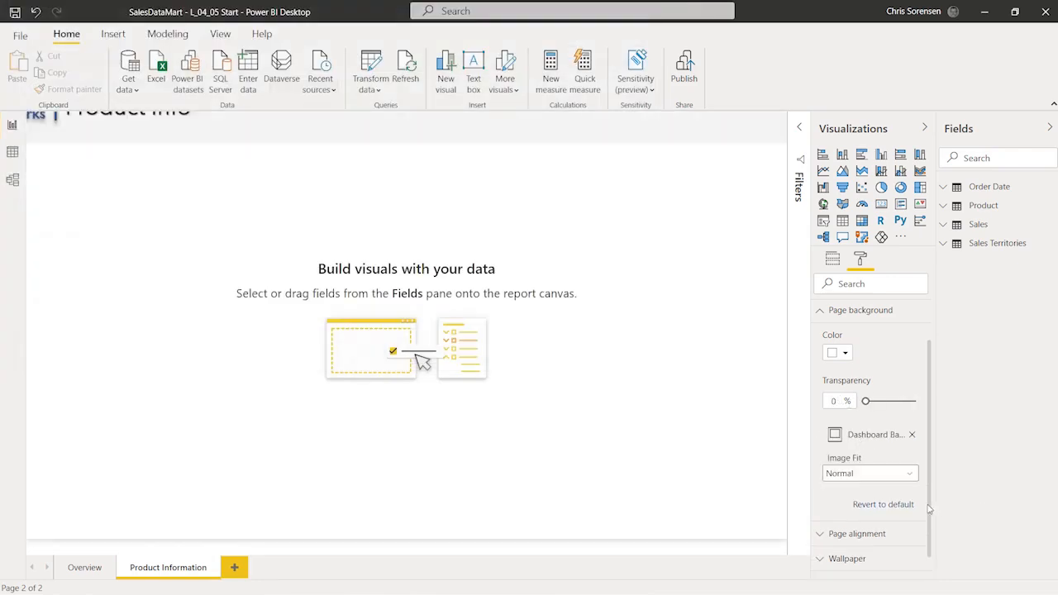
{"action": "left_click", "coordinate": [879, 473]}
Step: Set the background image fit to Fit, then add a table visual stretched across the main panel
{"action": "left_click", "coordinate": [864, 505]}
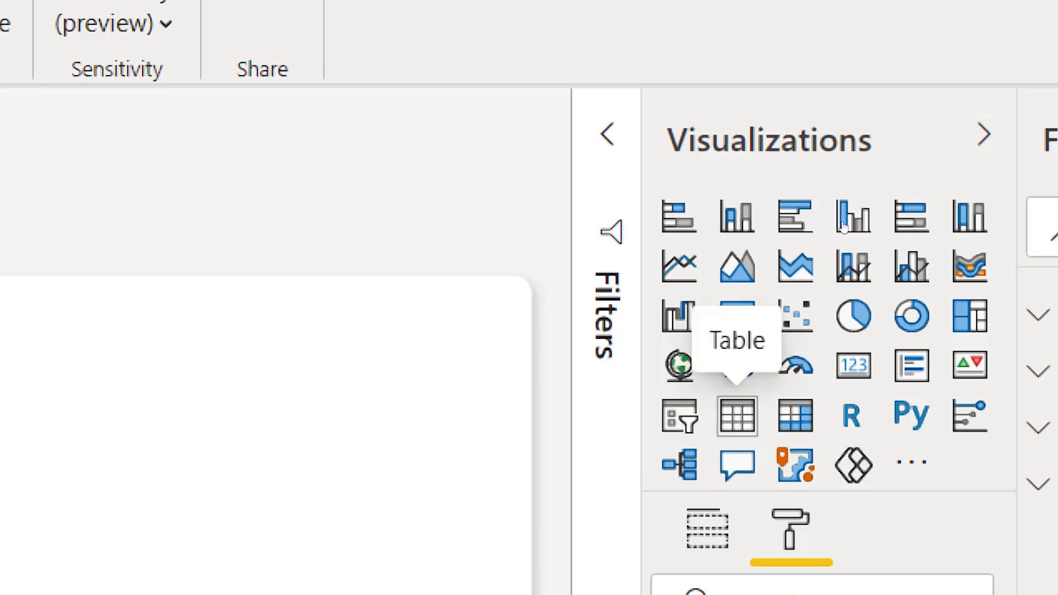
{"action": "left_click", "coordinate": [737, 416]}
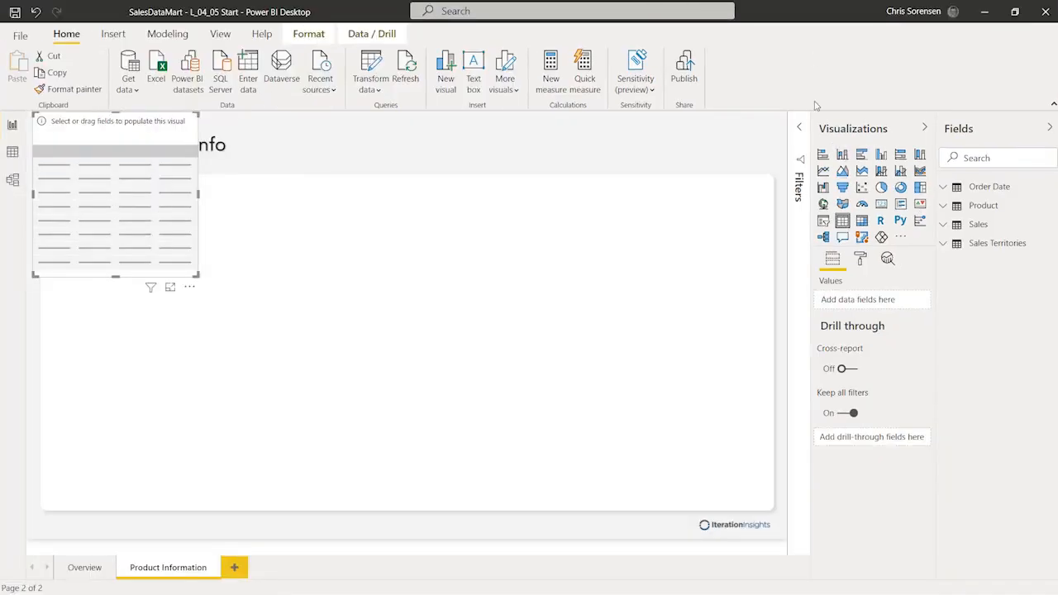
{"action": "left_click_drag", "start_coordinate": [98, 123], "coordinate": [118, 200]}
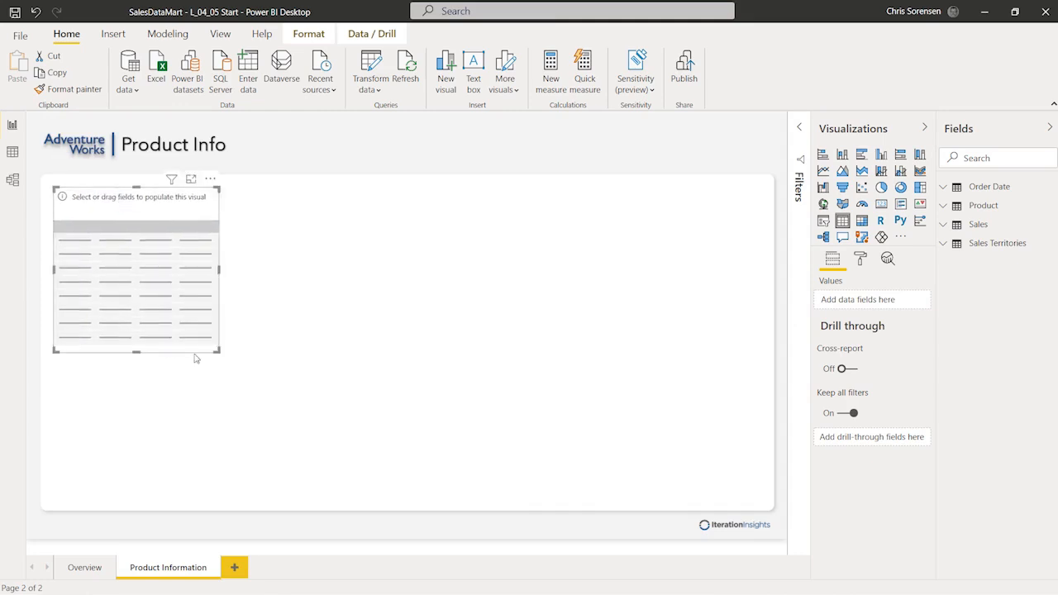
{"action": "left_click_drag", "start_coordinate": [219, 352], "coordinate": [249, 365]}
{"action": "left_click_drag", "start_coordinate": [327, 399], "coordinate": [758, 499]}
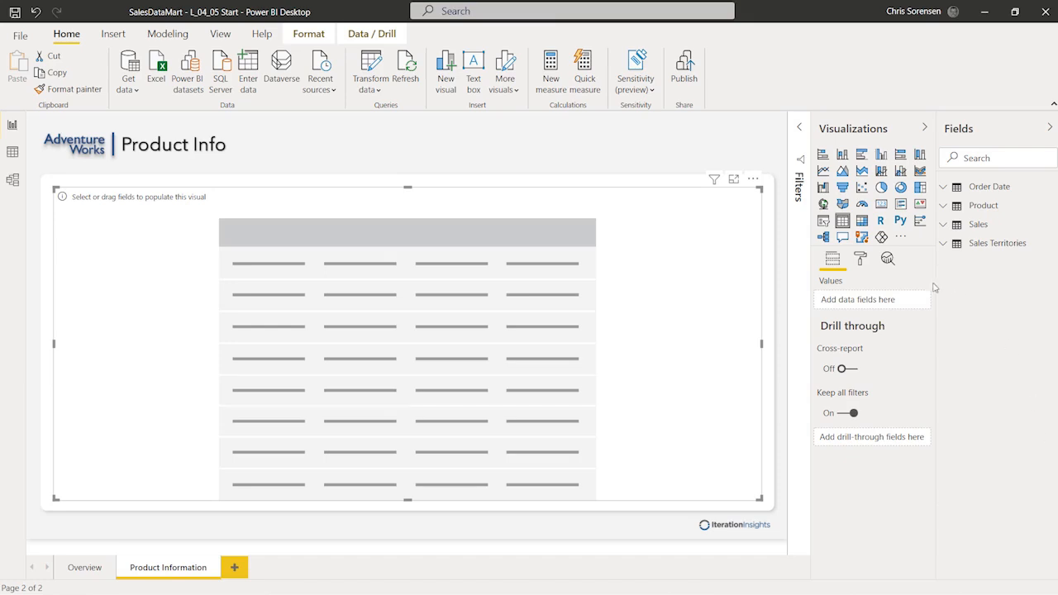
{"action": "left_click_drag", "start_coordinate": [936, 282], "coordinate": [883, 282]}
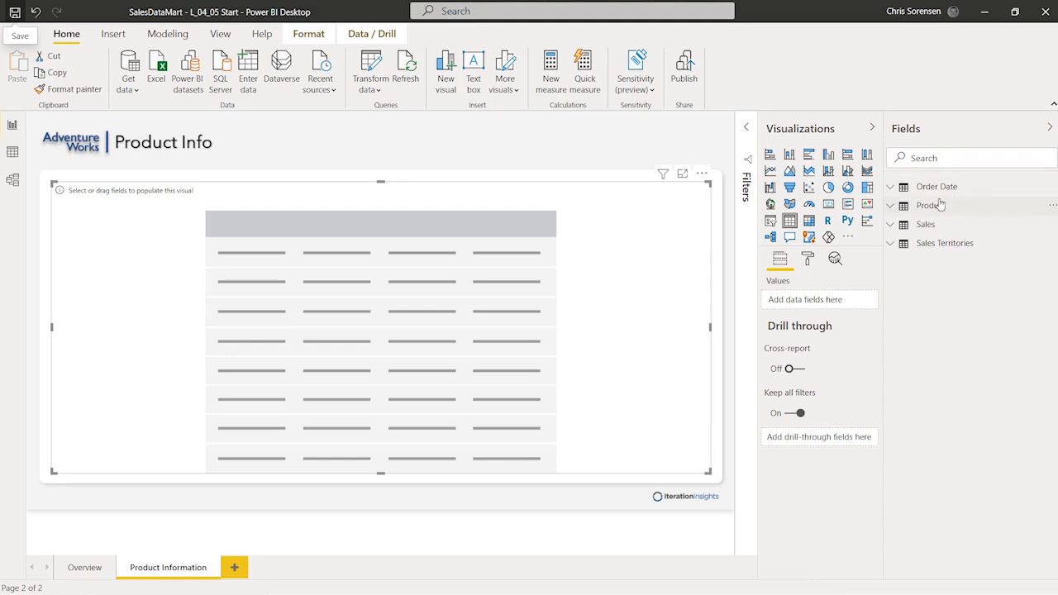
Step: Add Country, Product Subcategory and Product Name to the table, removing Product Category
{"action": "left_click", "coordinate": [891, 247]}
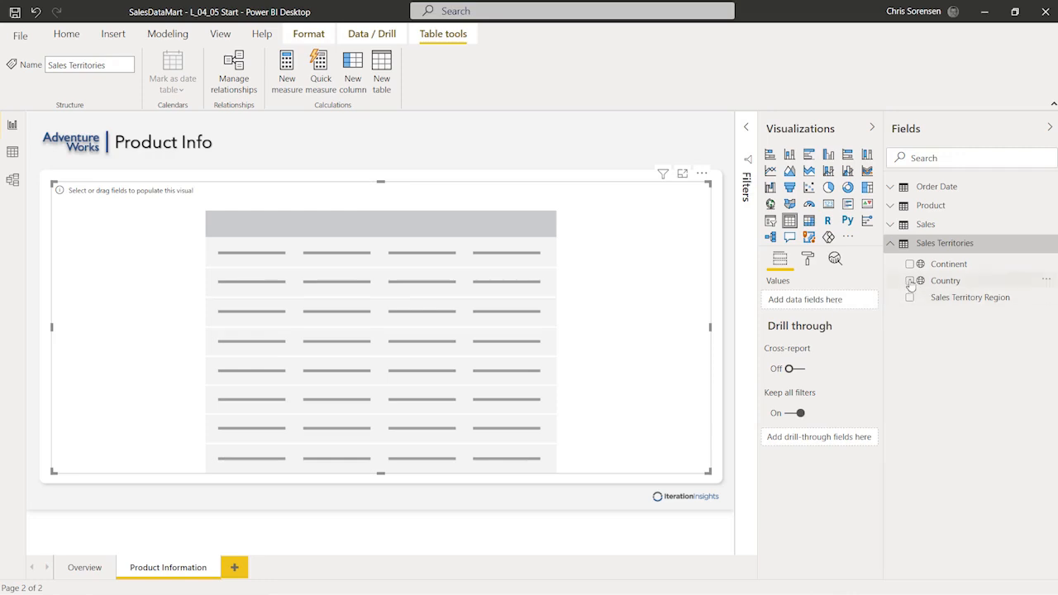
{"action": "left_click", "coordinate": [910, 281]}
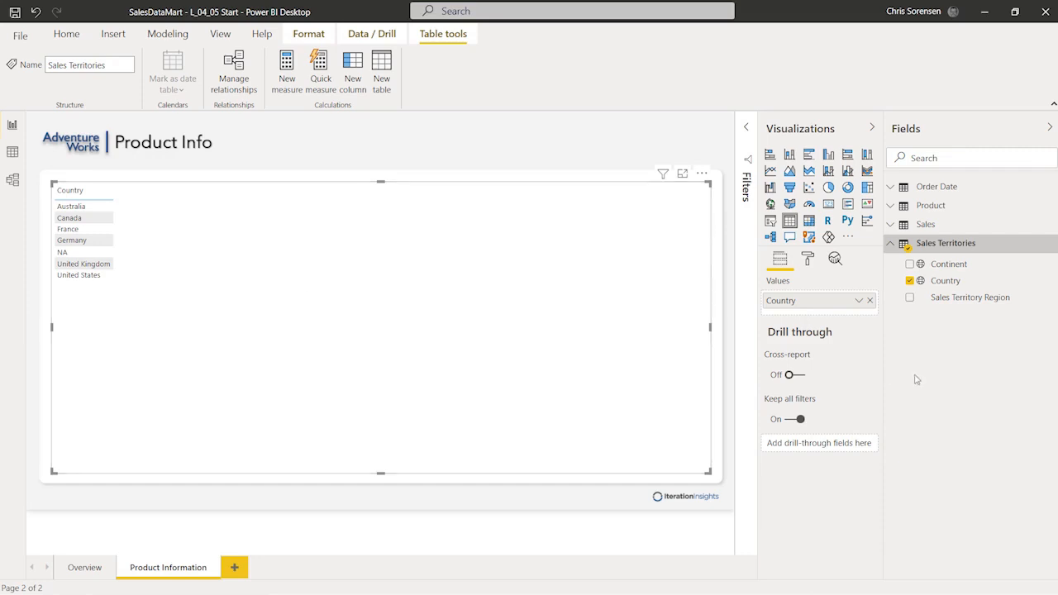
{"action": "left_click", "coordinate": [889, 243]}
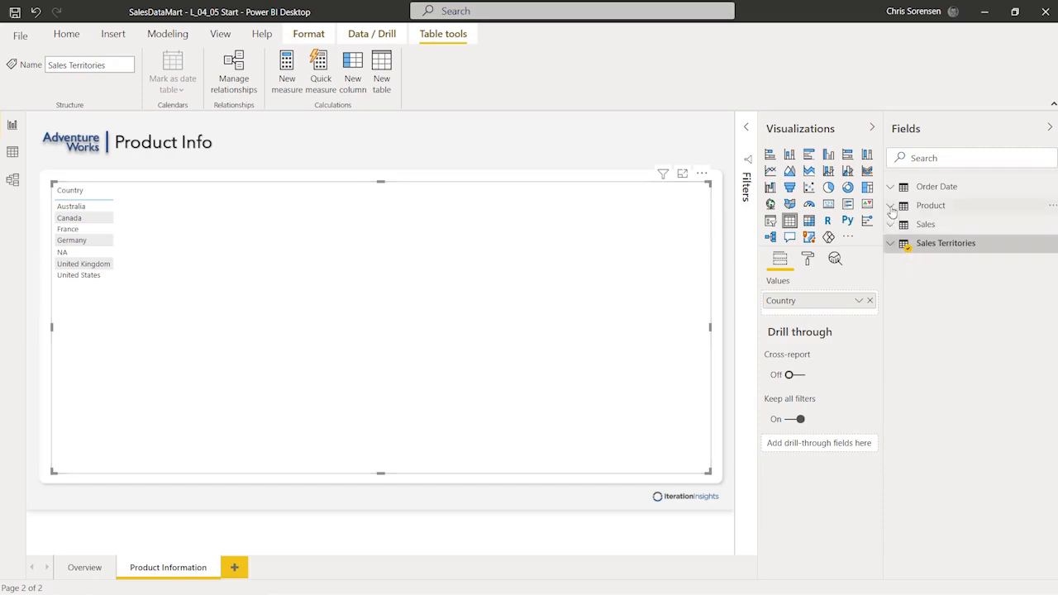
{"action": "left_click", "coordinate": [890, 207]}
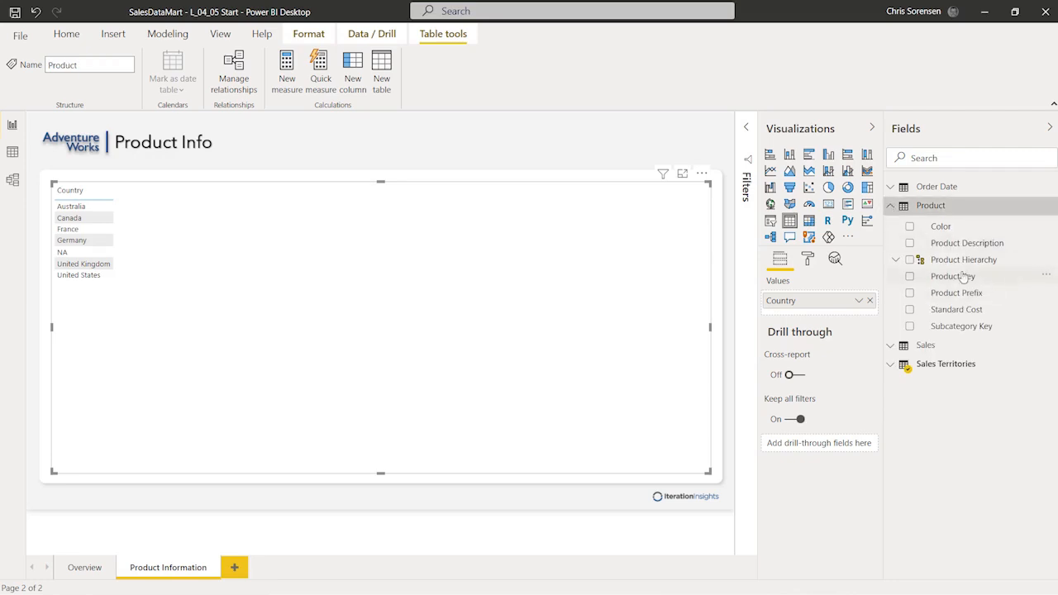
{"action": "left_click", "coordinate": [897, 261]}
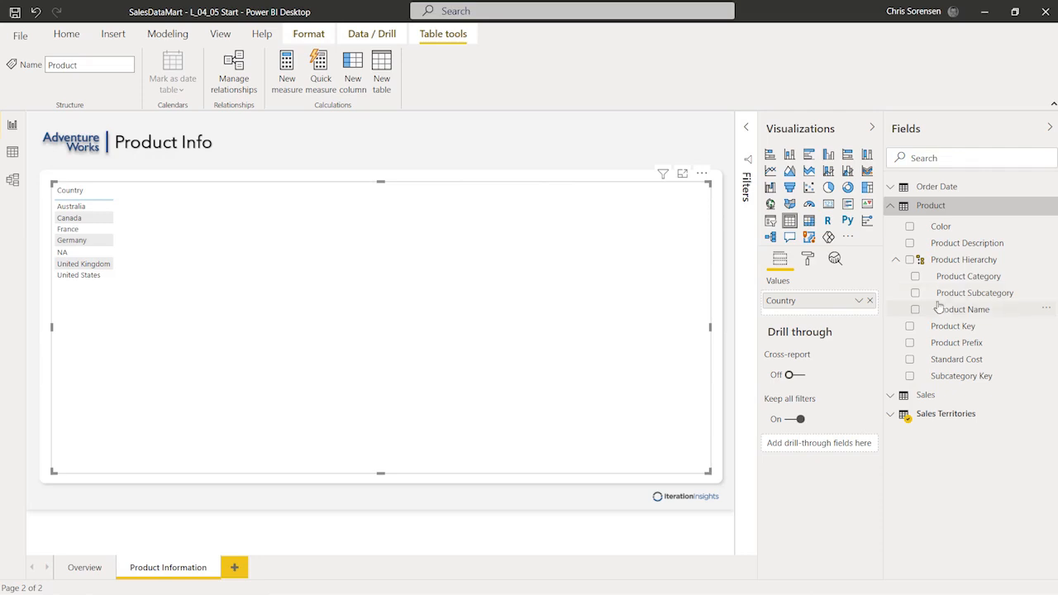
{"action": "left_click", "coordinate": [915, 293]}
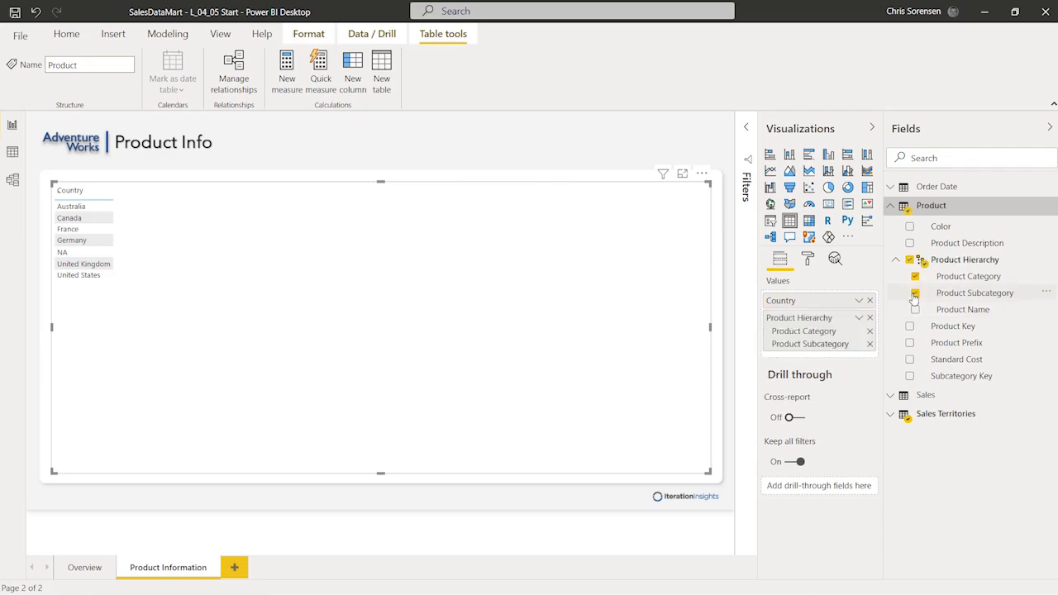
{"action": "left_click", "coordinate": [915, 309]}
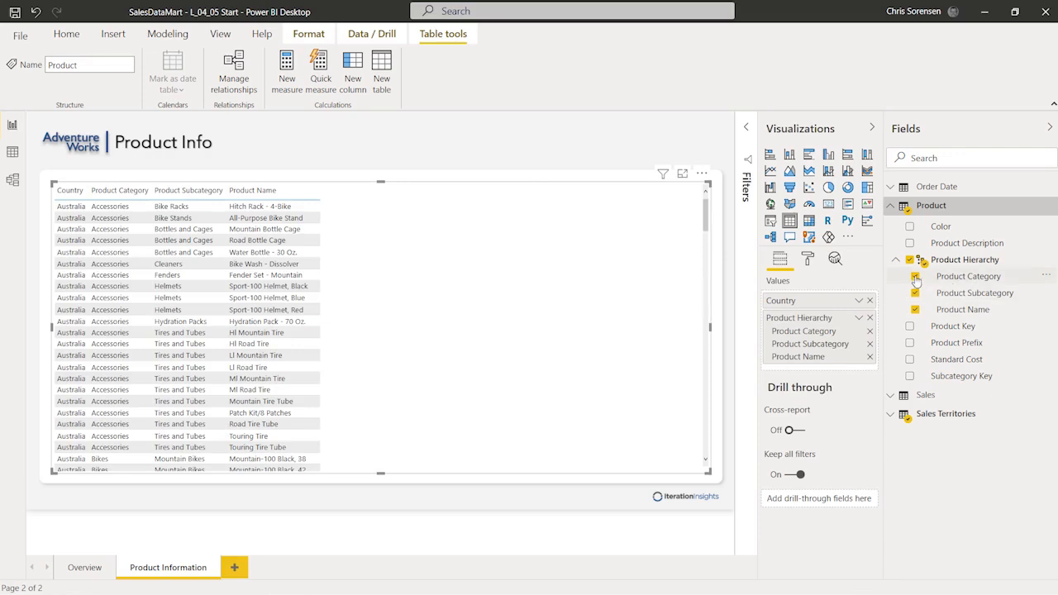
{"action": "left_click", "coordinate": [915, 277]}
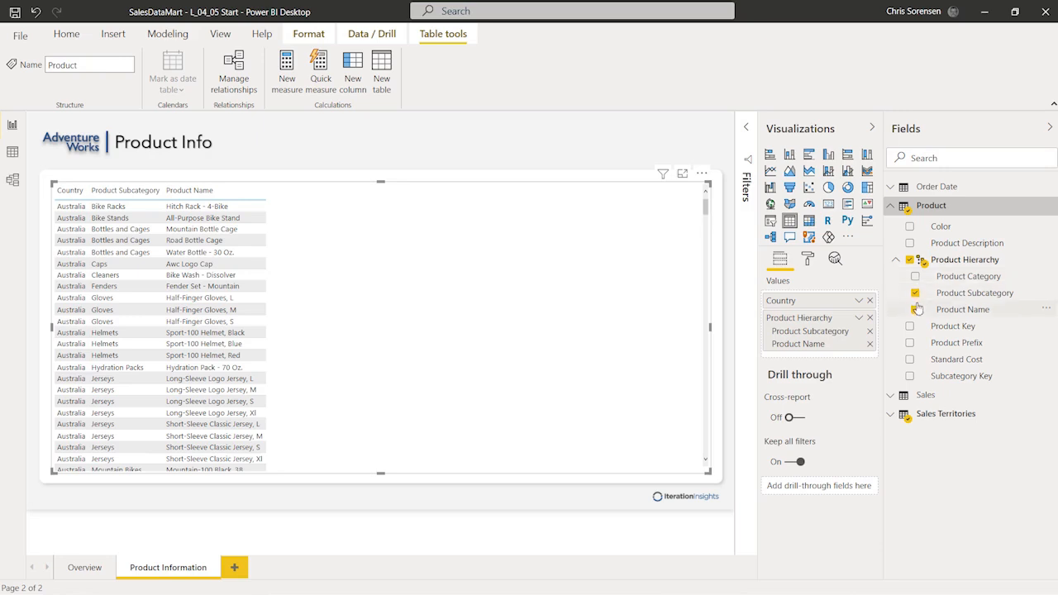
{"action": "left_click", "coordinate": [891, 206]}
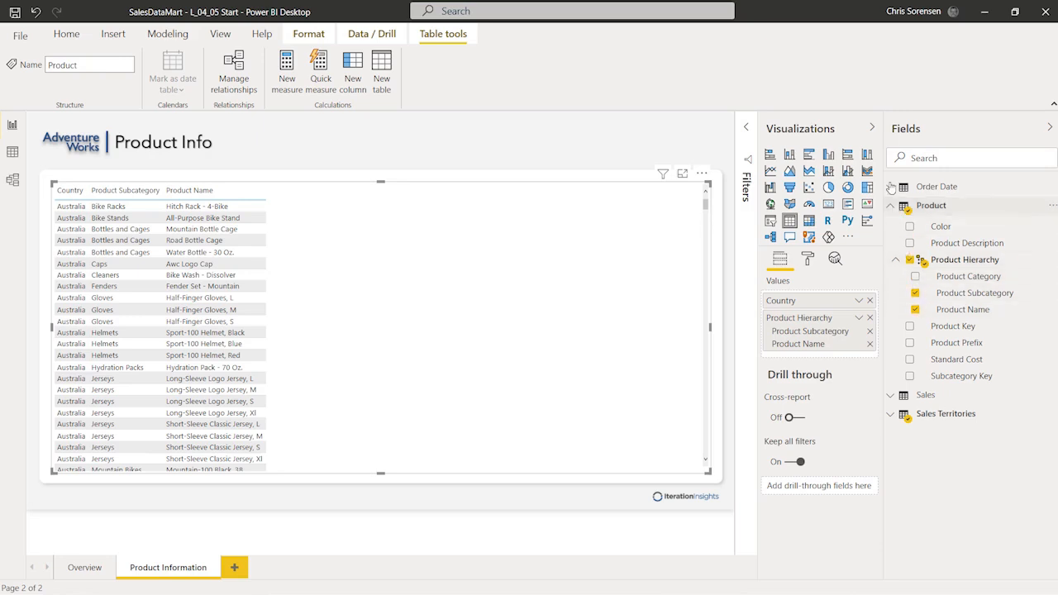
Step: Add Order Date Year, Order Quantity and Total Sales columns to the table
{"action": "left_click", "coordinate": [891, 186]}
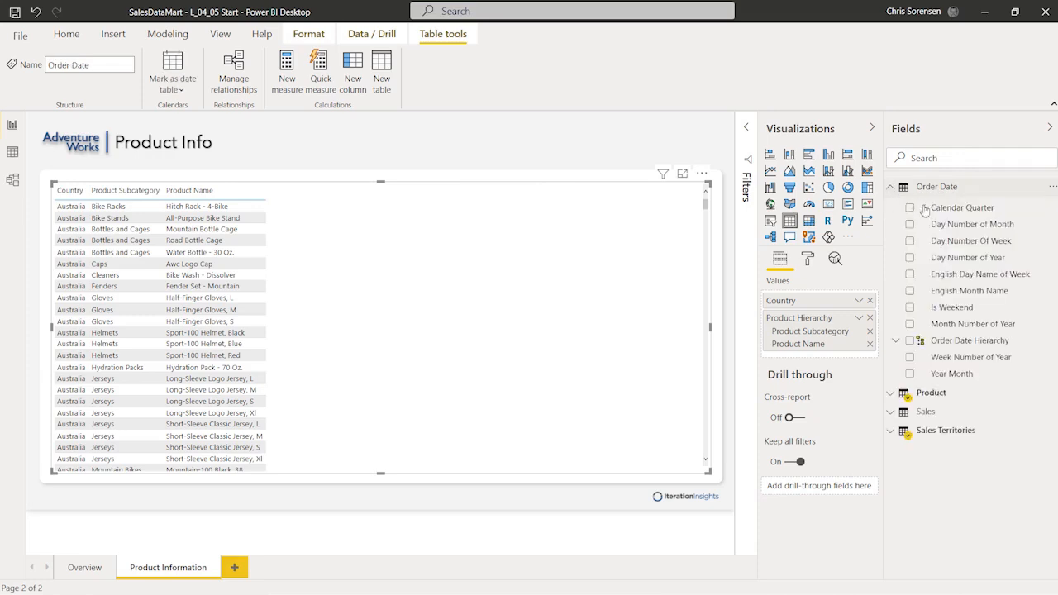
{"action": "left_click", "coordinate": [895, 340]}
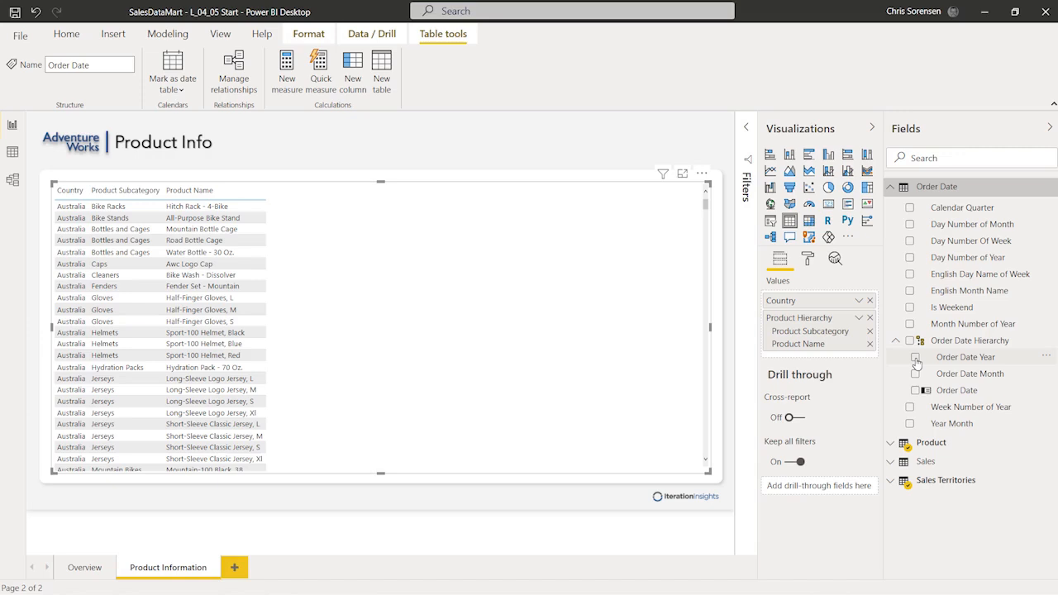
{"action": "left_click", "coordinate": [915, 358]}
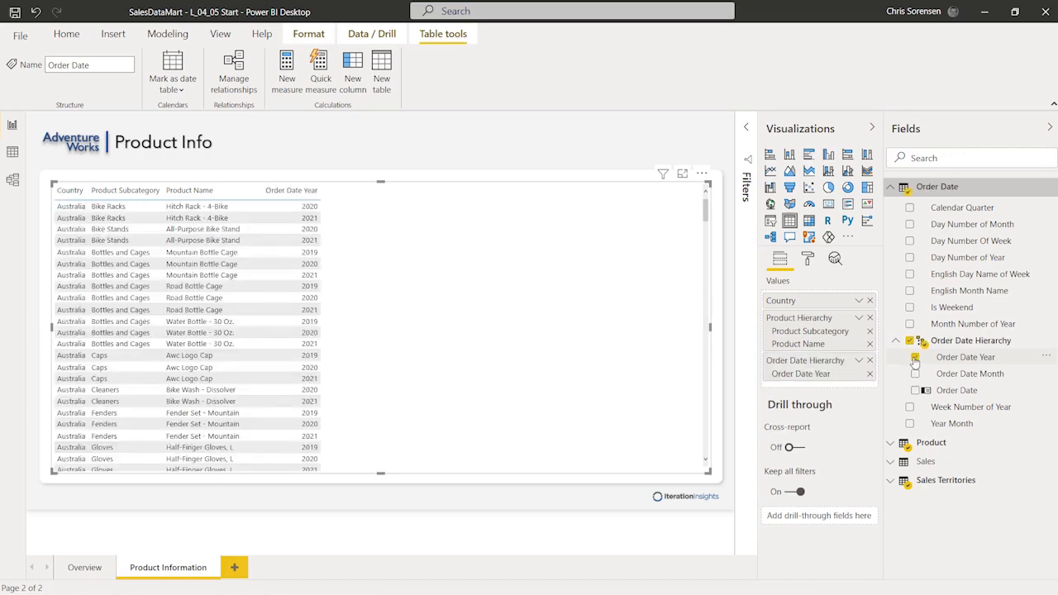
{"action": "left_click", "coordinate": [890, 190]}
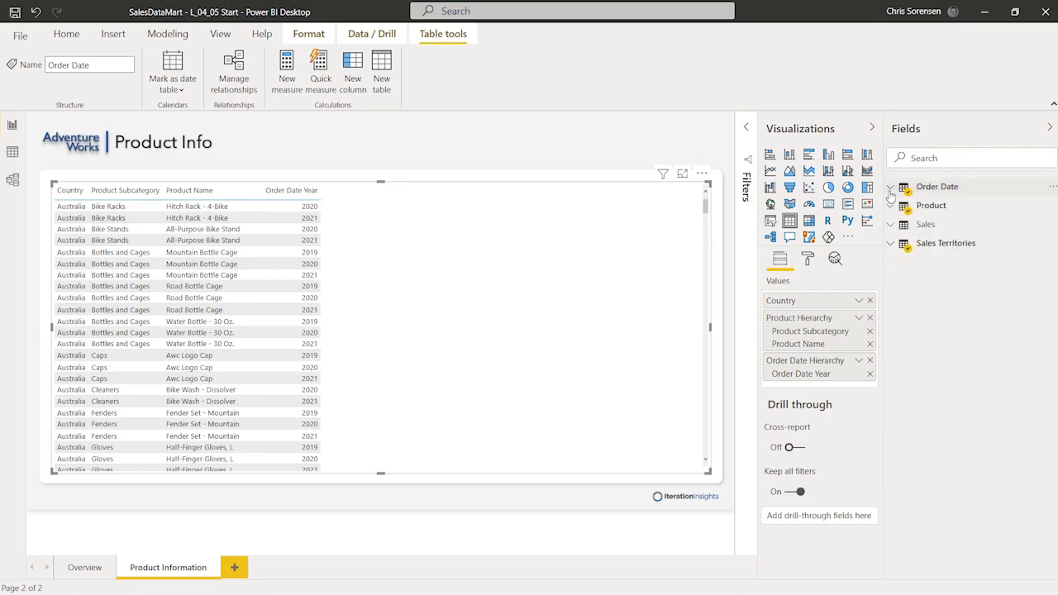
{"action": "left_click", "coordinate": [890, 224]}
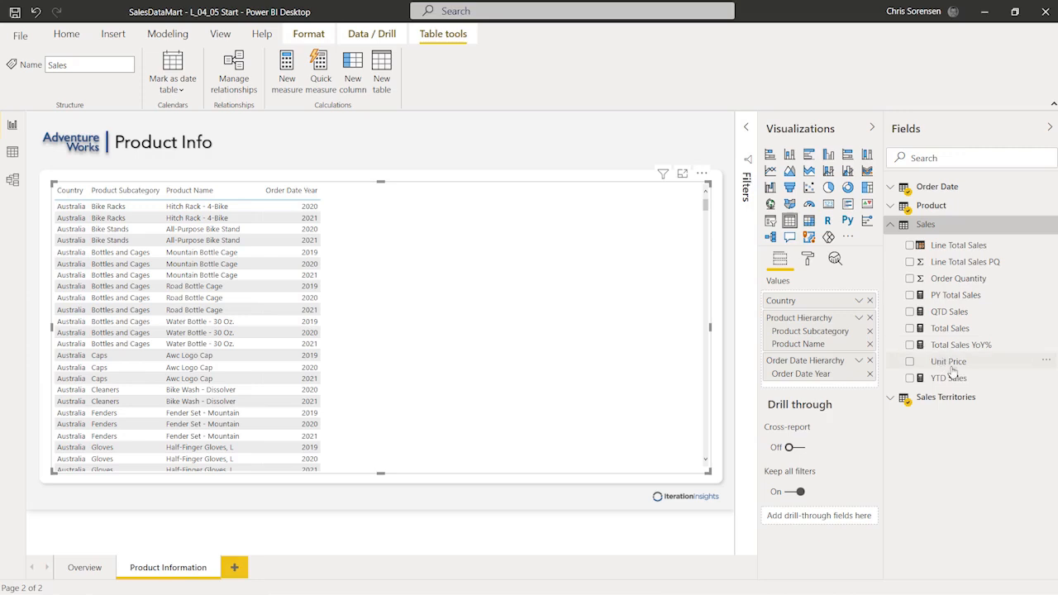
{"action": "left_click", "coordinate": [909, 279]}
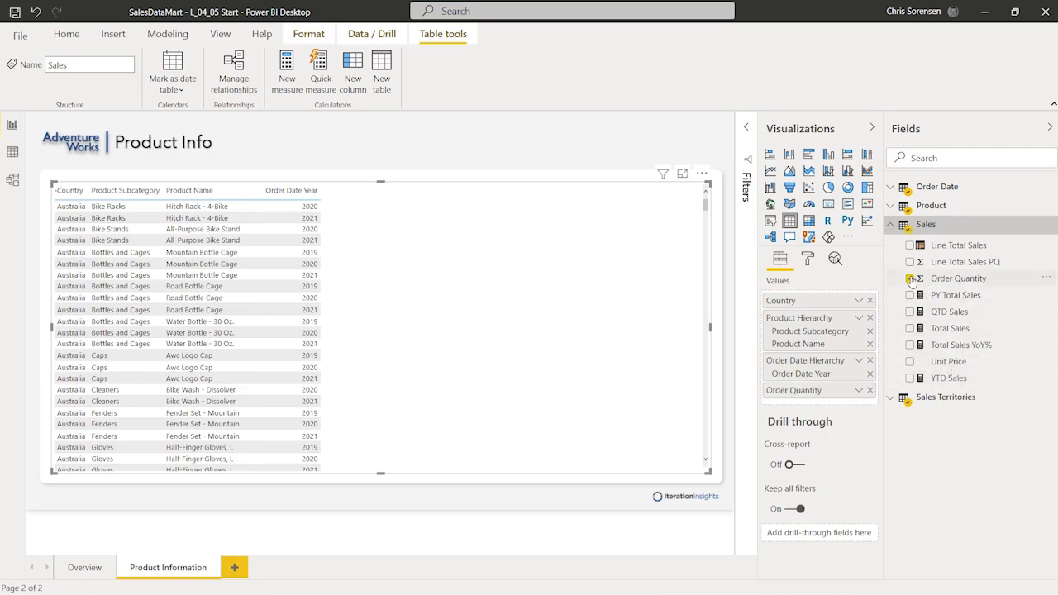
{"action": "left_click", "coordinate": [910, 329]}
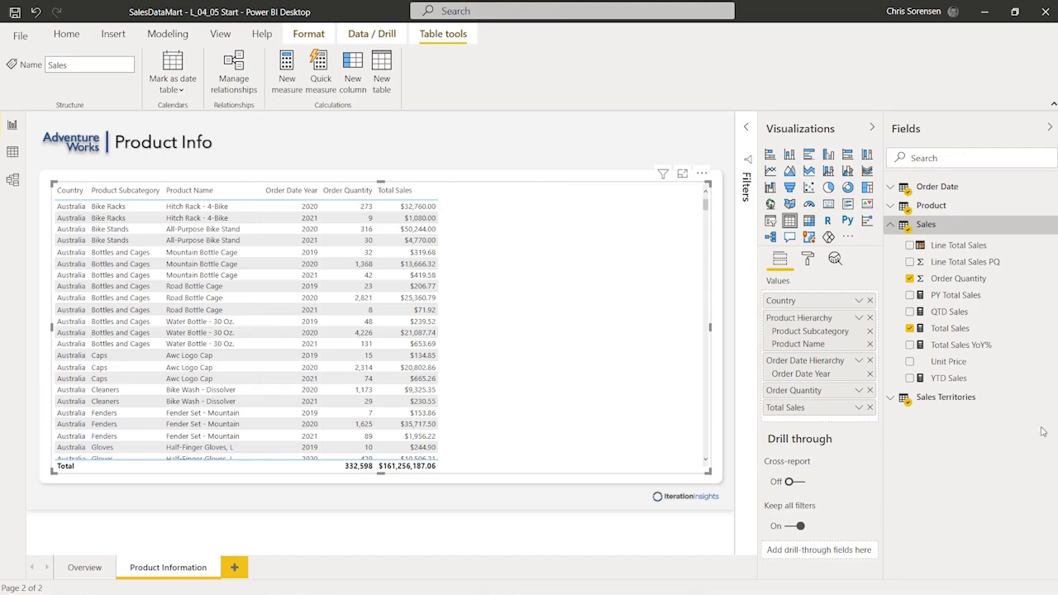
{"action": "left_click", "coordinate": [889, 225]}
Step: Put Product Name in the page's Drill through well and deselect the table
{"action": "left_click", "coordinate": [890, 207]}
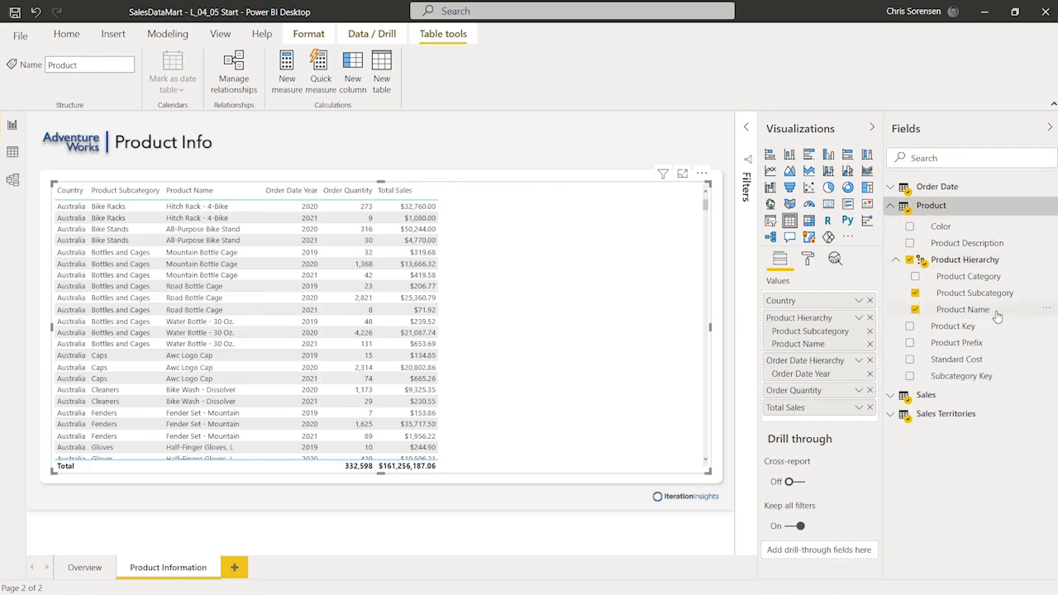
{"action": "left_click_drag", "start_coordinate": [988, 314], "coordinate": [833, 536]}
{"action": "left_click_drag", "start_coordinate": [897, 532], "coordinate": [843, 554]}
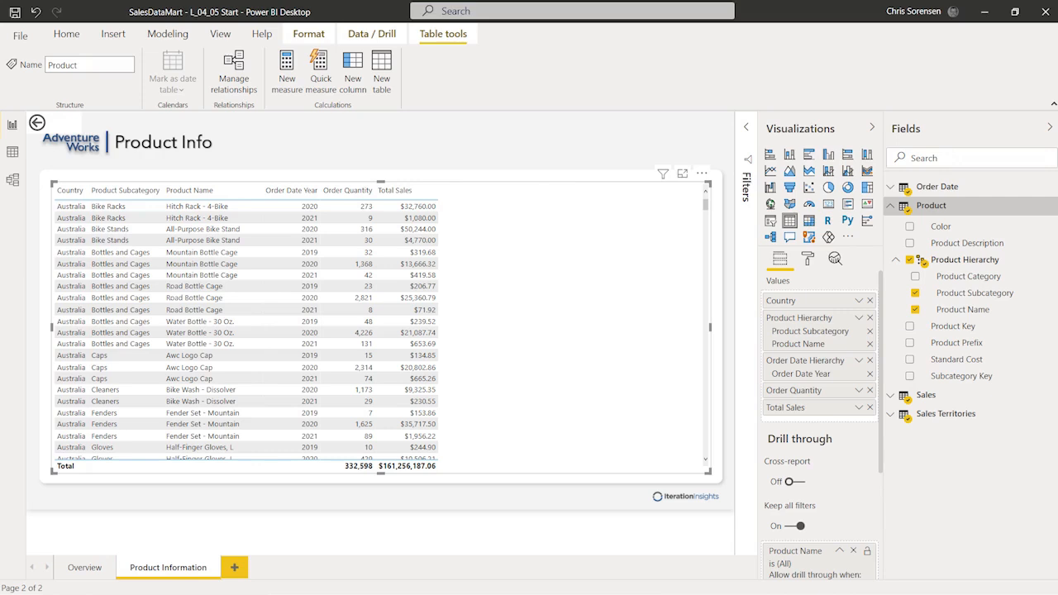
{"action": "key", "text": "Escape"}
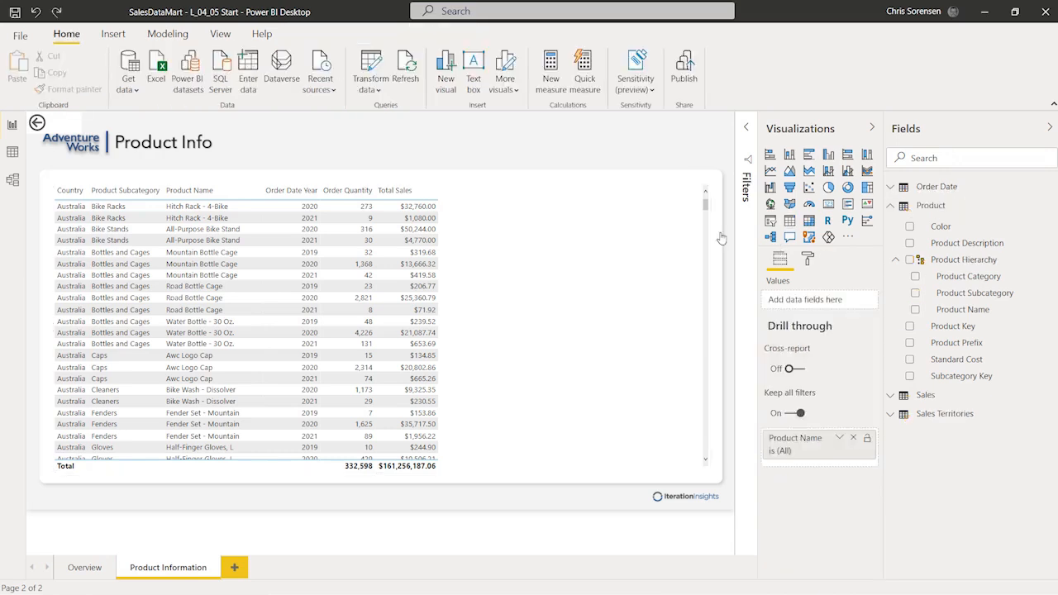
Step: Move the back arrow to the page's top-right corner and return to the Overview page
{"action": "left_click", "coordinate": [63, 123]}
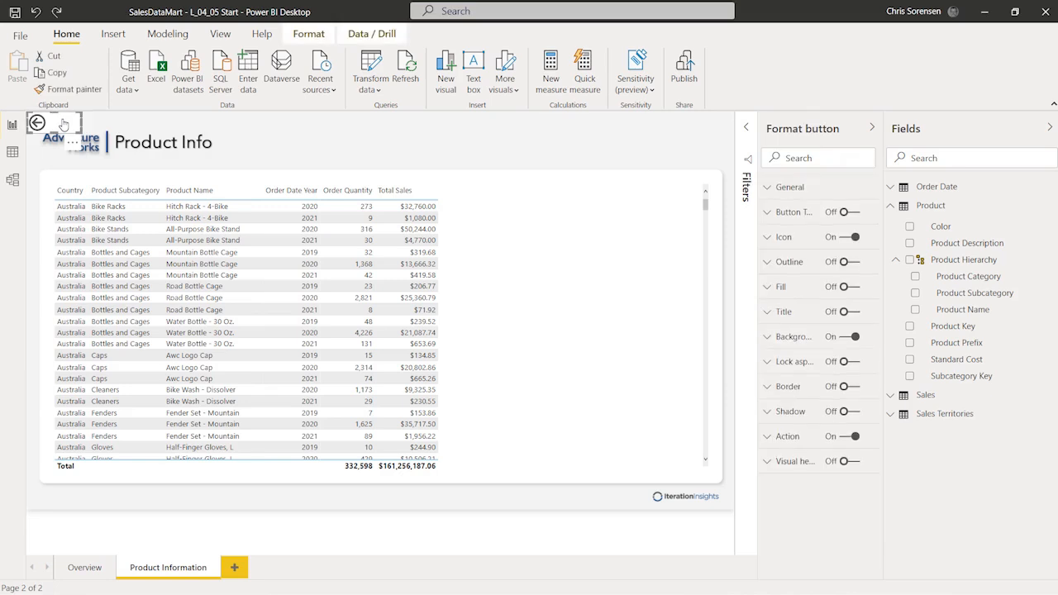
{"action": "left_click_drag", "start_coordinate": [63, 123], "coordinate": [708, 143]}
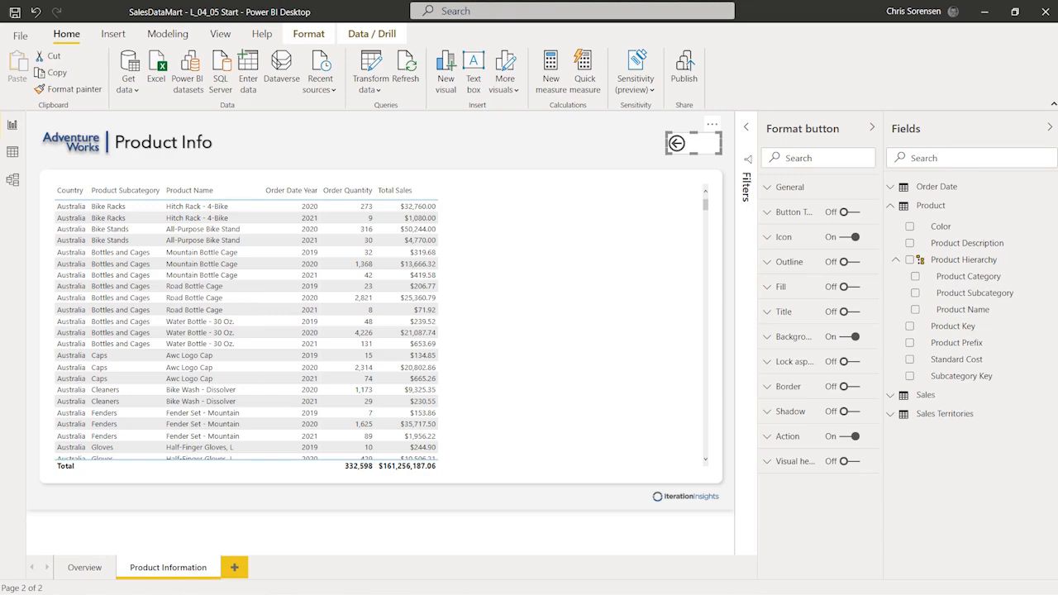
{"action": "left_click", "coordinate": [86, 569]}
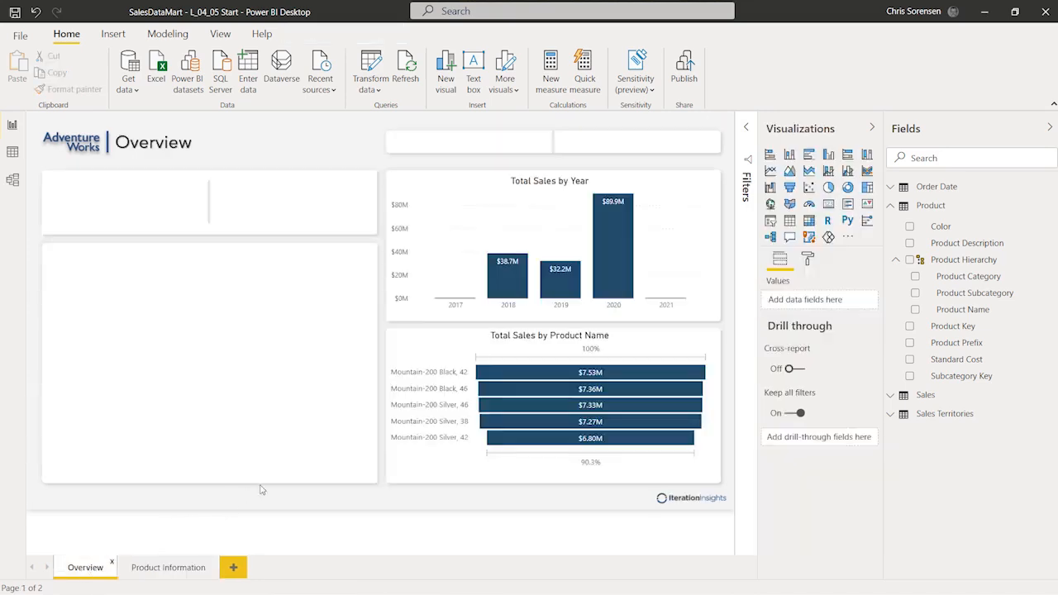
{"action": "mouse_move", "coordinate": [510, 377]}
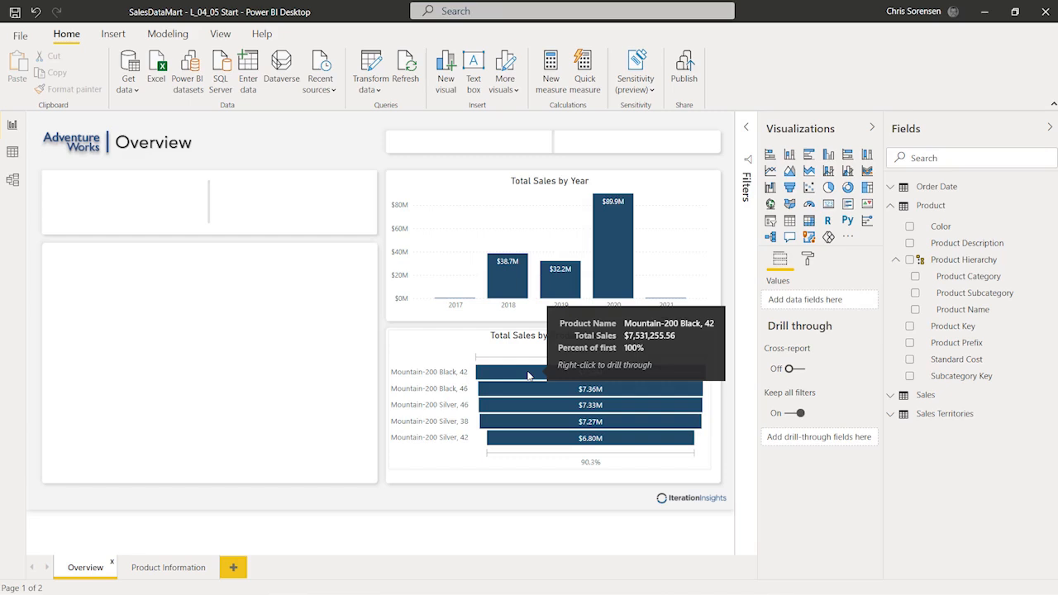
Step: Drill through from the Mountain-200 Black, 42 bar to the Product Information page
{"action": "right_click", "coordinate": [529, 376]}
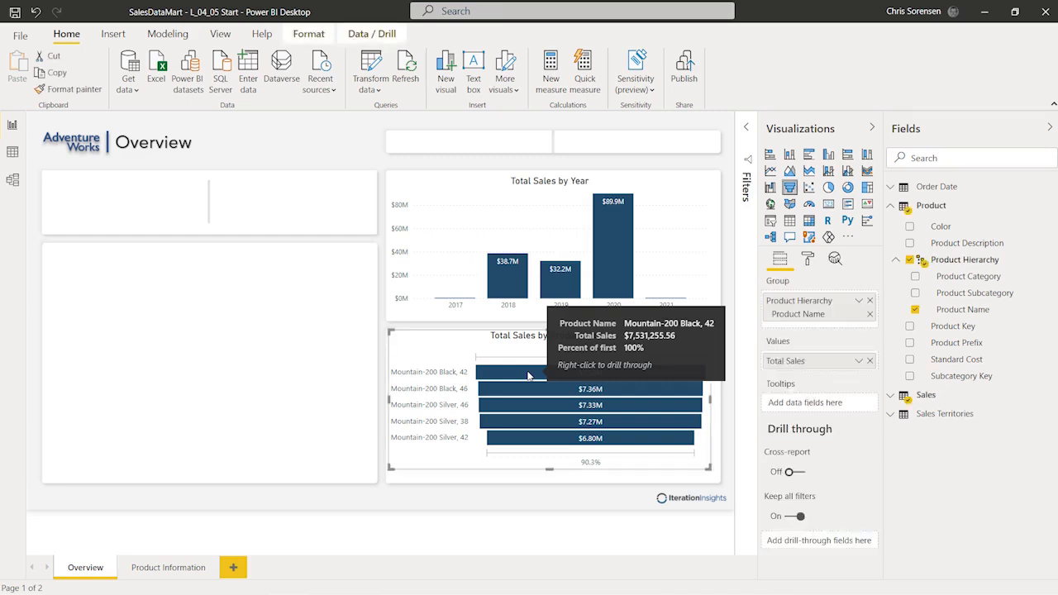
{"action": "mouse_move", "coordinate": [559, 428]}
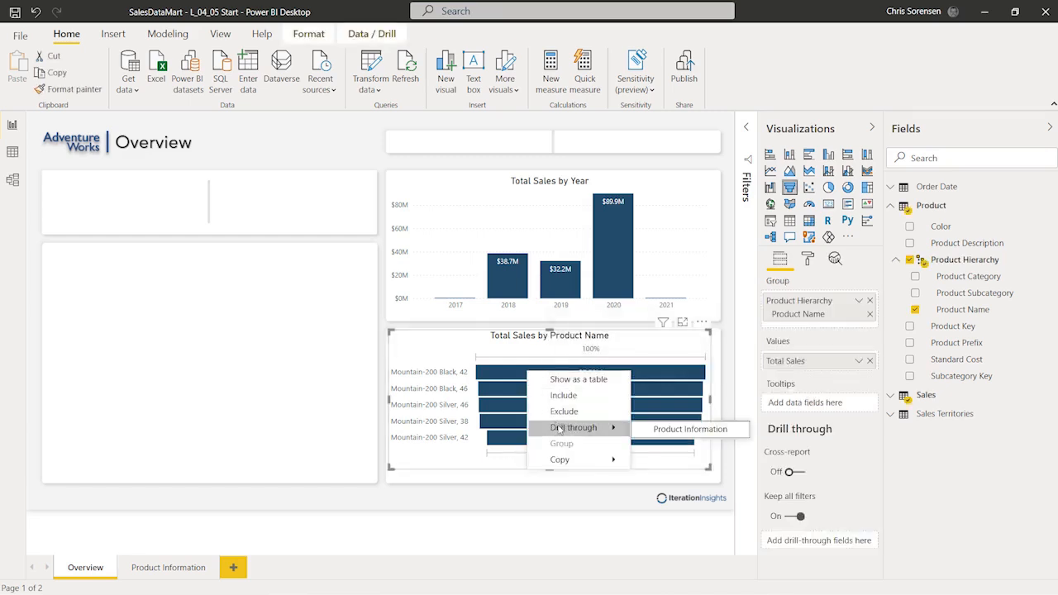
{"action": "left_click", "coordinate": [688, 430]}
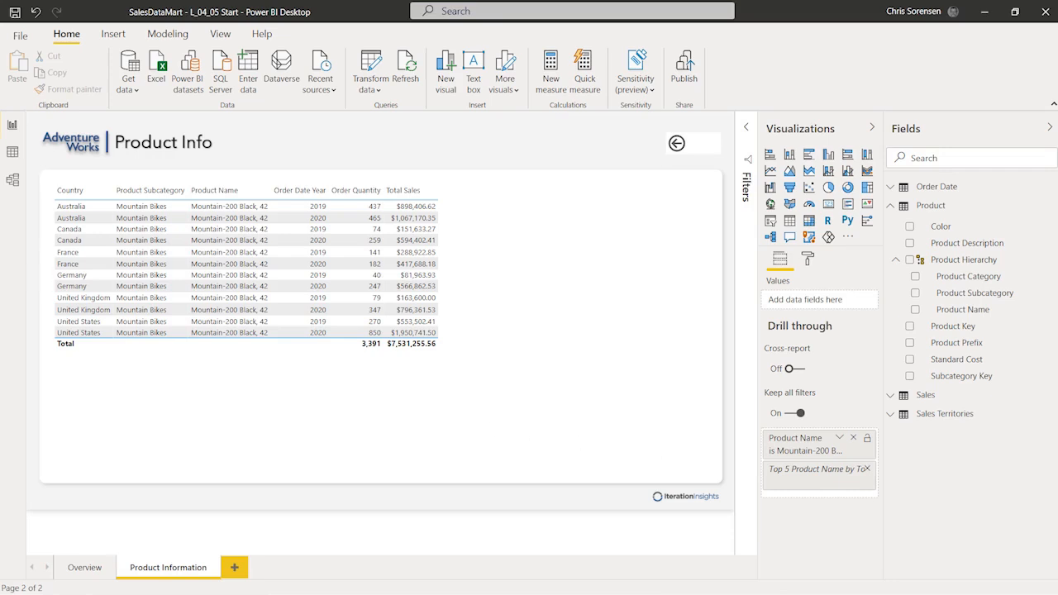
Step: Go back to Overview and drill through on the same product bar again
{"action": "left_click", "coordinate": [676, 144], "text": "ctrl"}
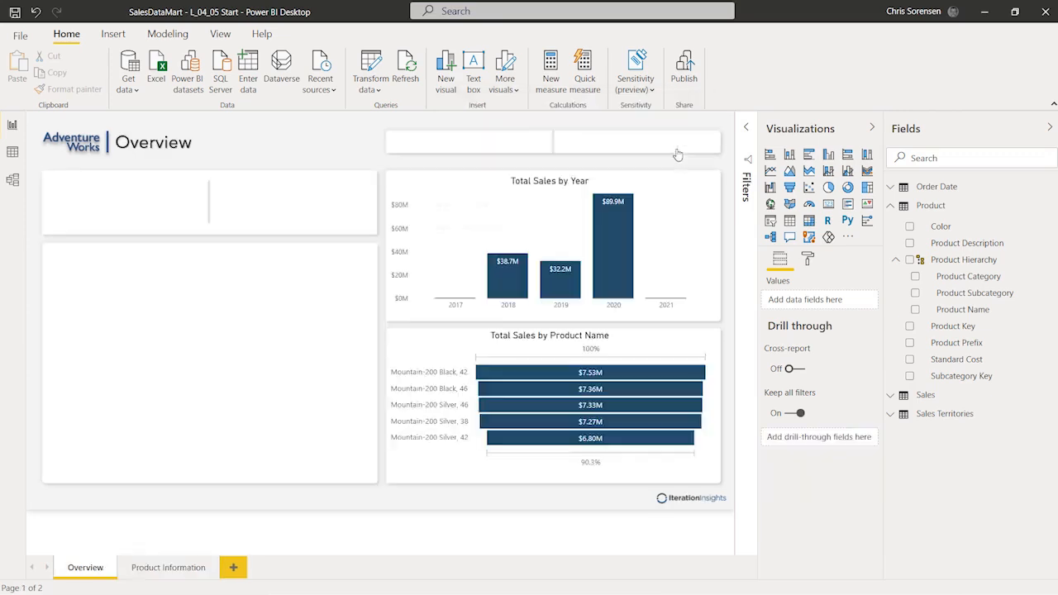
{"action": "right_click", "coordinate": [510, 377]}
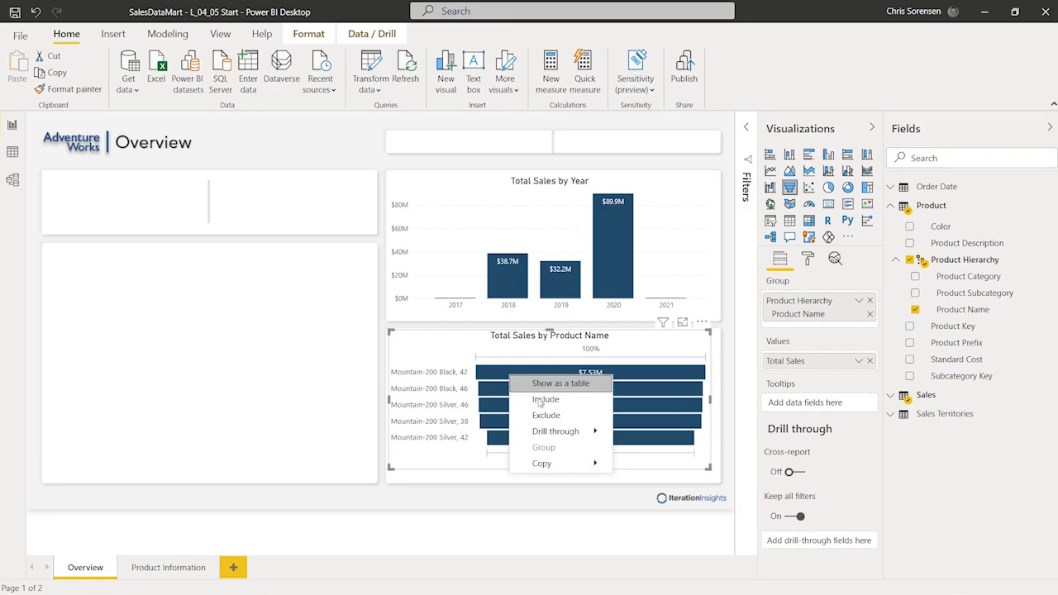
{"action": "mouse_move", "coordinate": [562, 433]}
{"action": "left_click", "coordinate": [657, 436]}
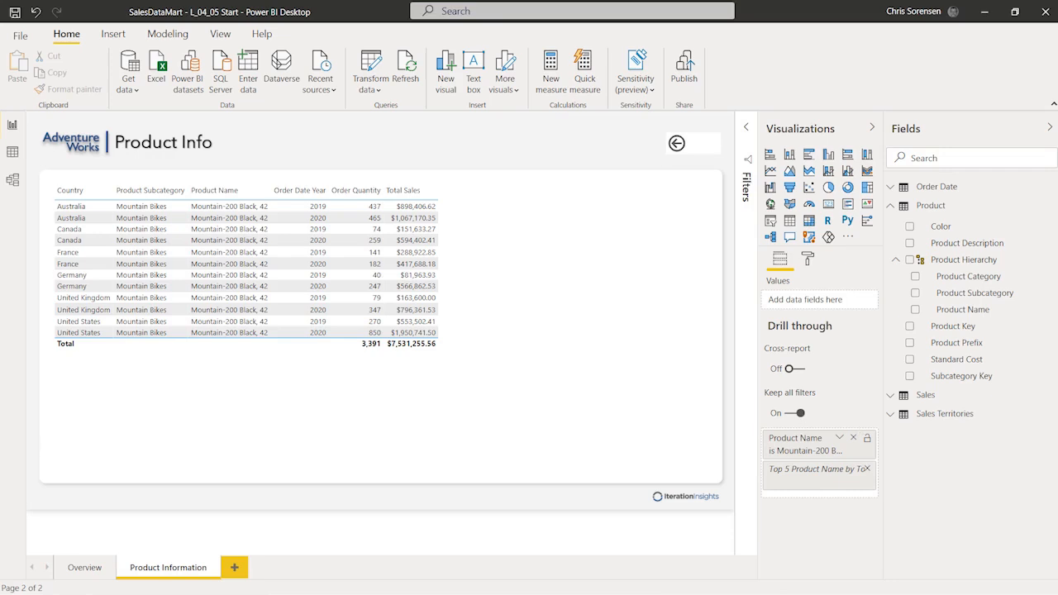
Step: Give the table's column headers text size 14, a slate-blue background and white font
{"action": "left_click", "coordinate": [545, 347]}
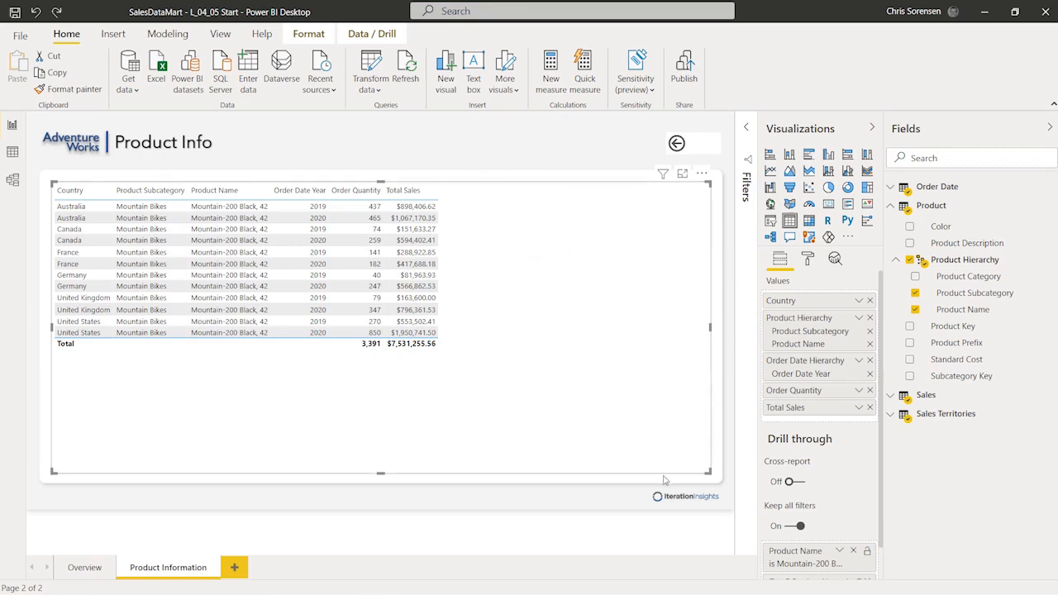
{"action": "left_click", "coordinate": [807, 260]}
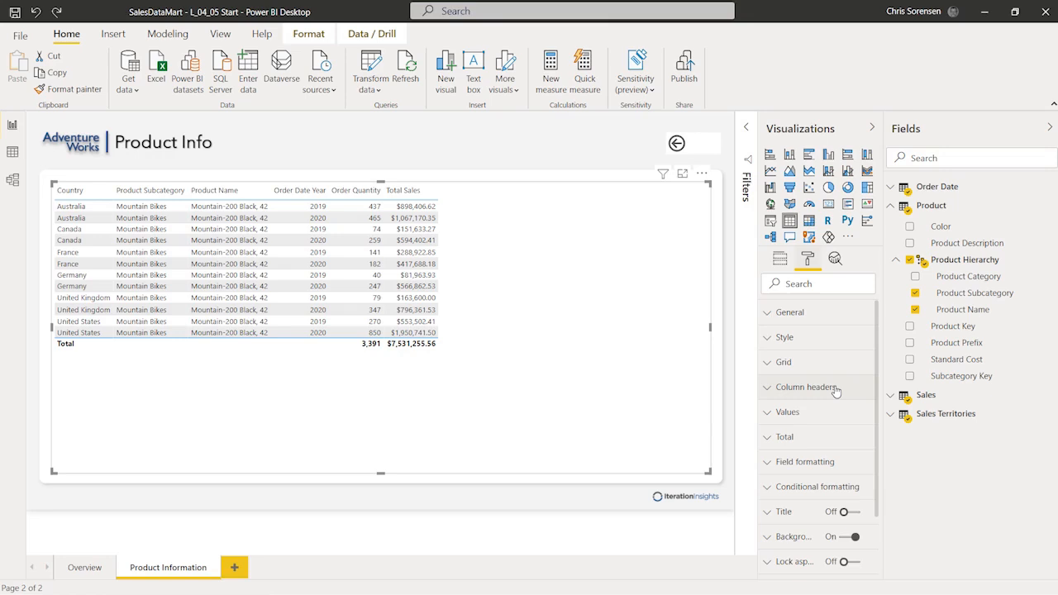
{"action": "scroll", "coordinate": [836, 390], "scroll_direction": "down", "scroll_amount": 1}
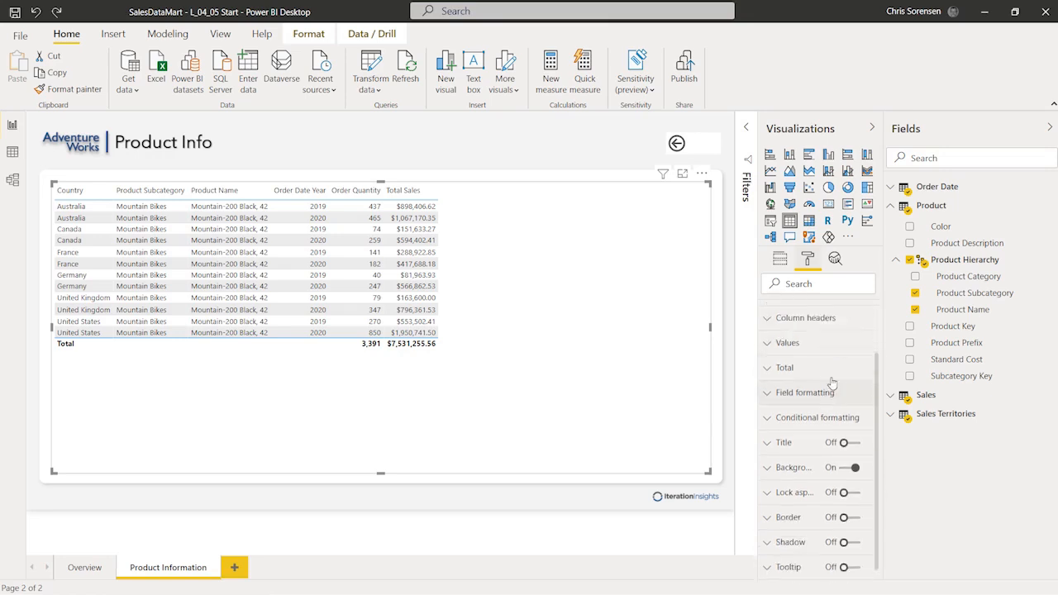
{"action": "left_click", "coordinate": [769, 320]}
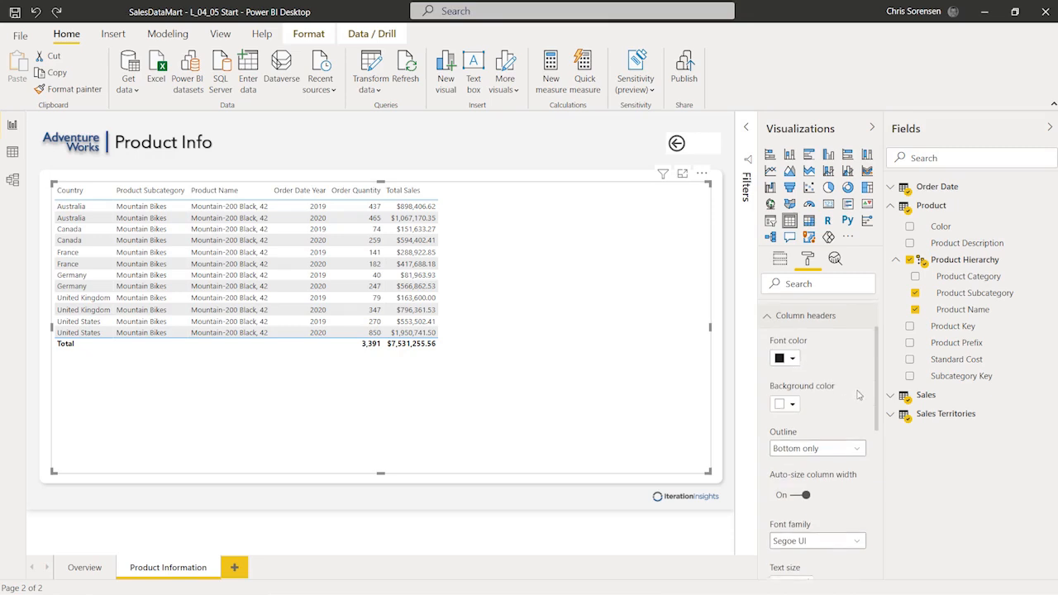
{"action": "scroll", "coordinate": [827, 397], "scroll_direction": "down", "scroll_amount": 3}
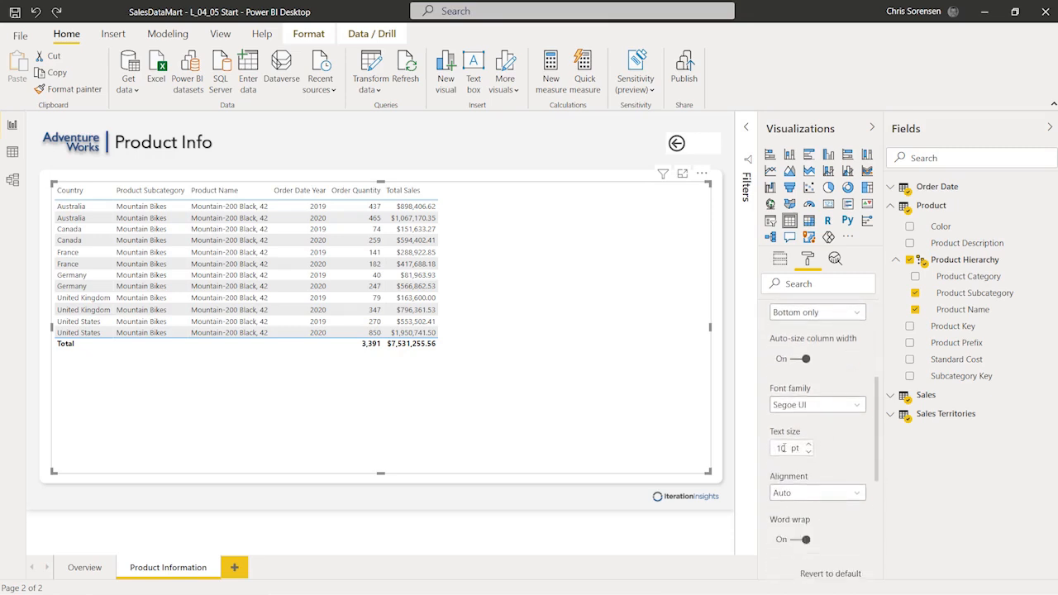
{"action": "type", "text": "4"}
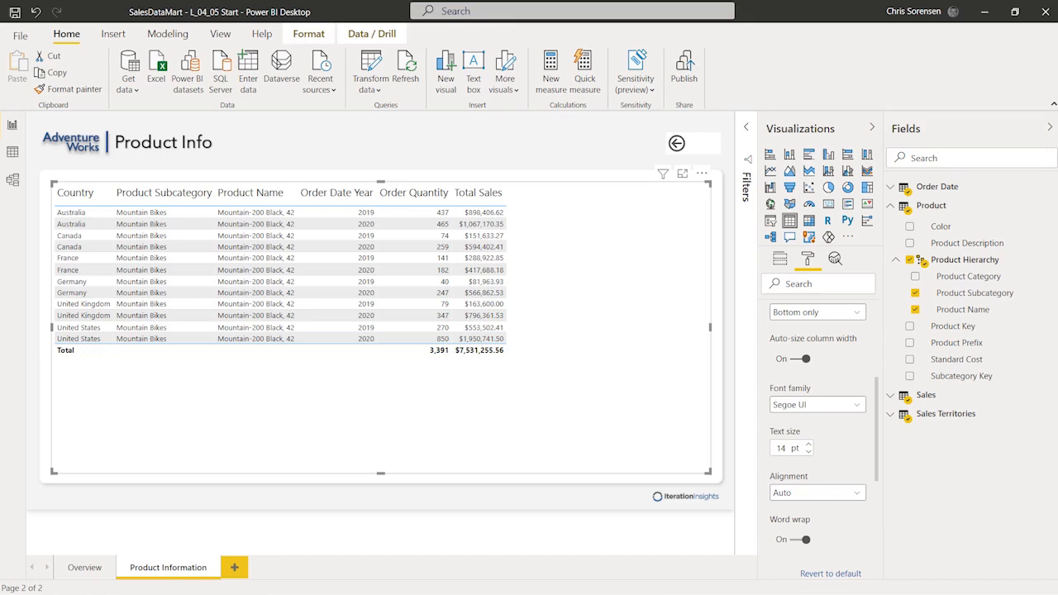
{"action": "scroll", "coordinate": [838, 425], "scroll_direction": "up", "scroll_amount": 3}
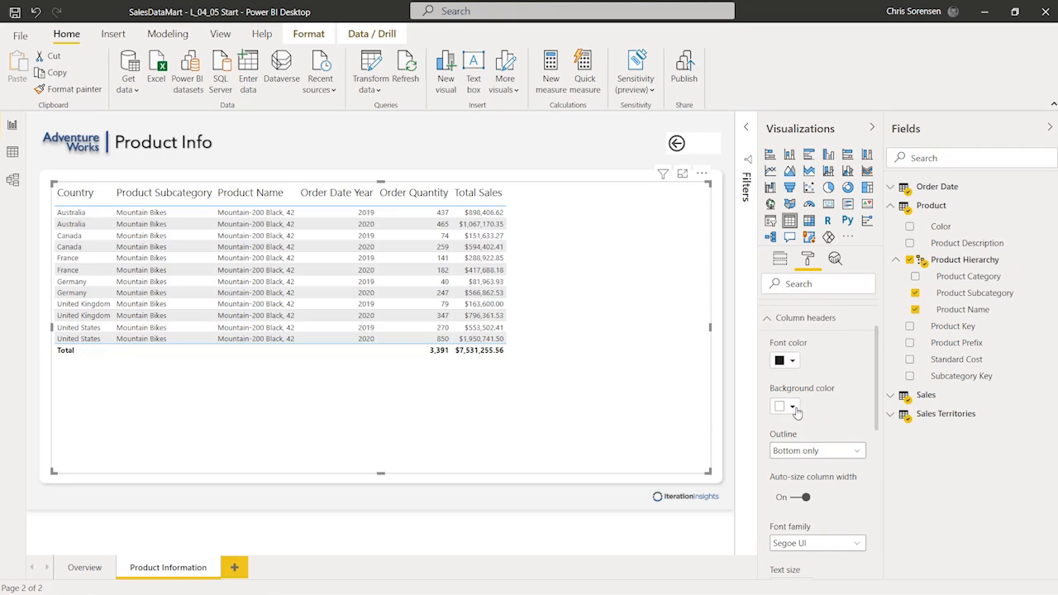
{"action": "left_click", "coordinate": [794, 408]}
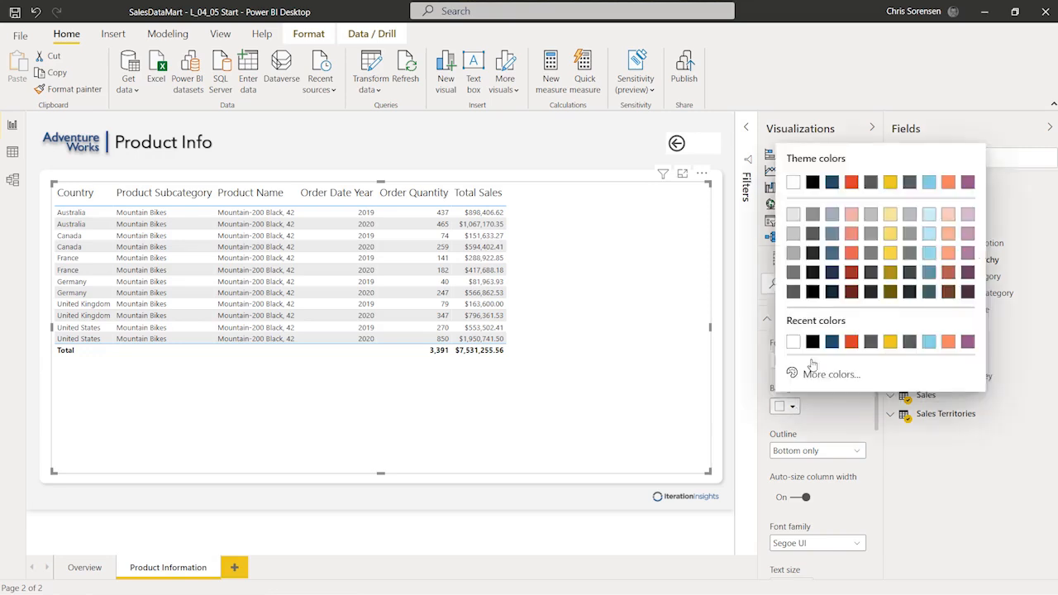
{"action": "left_click", "coordinate": [832, 255]}
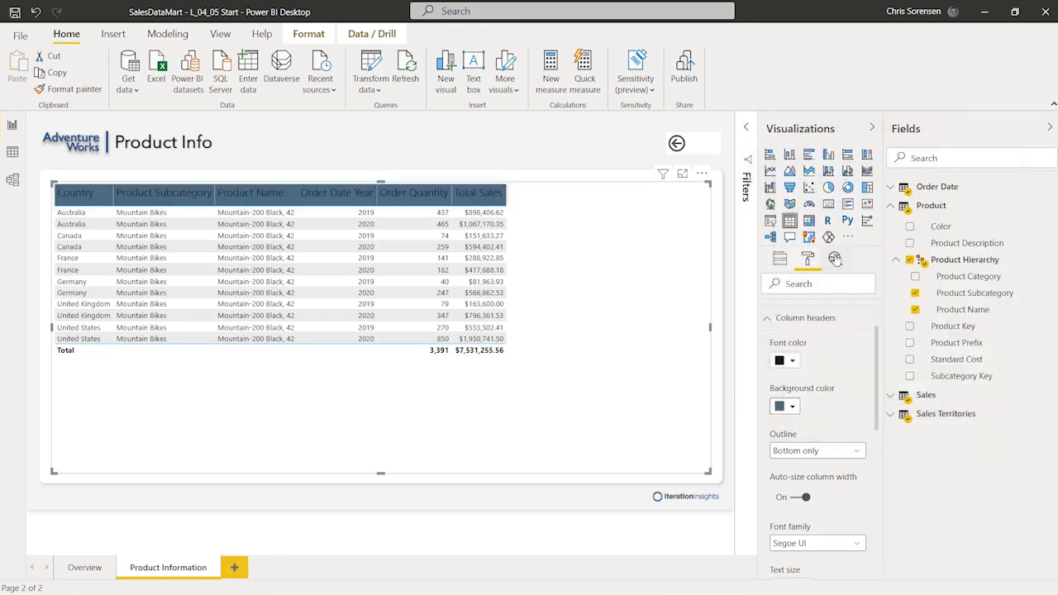
{"action": "left_click", "coordinate": [792, 361]}
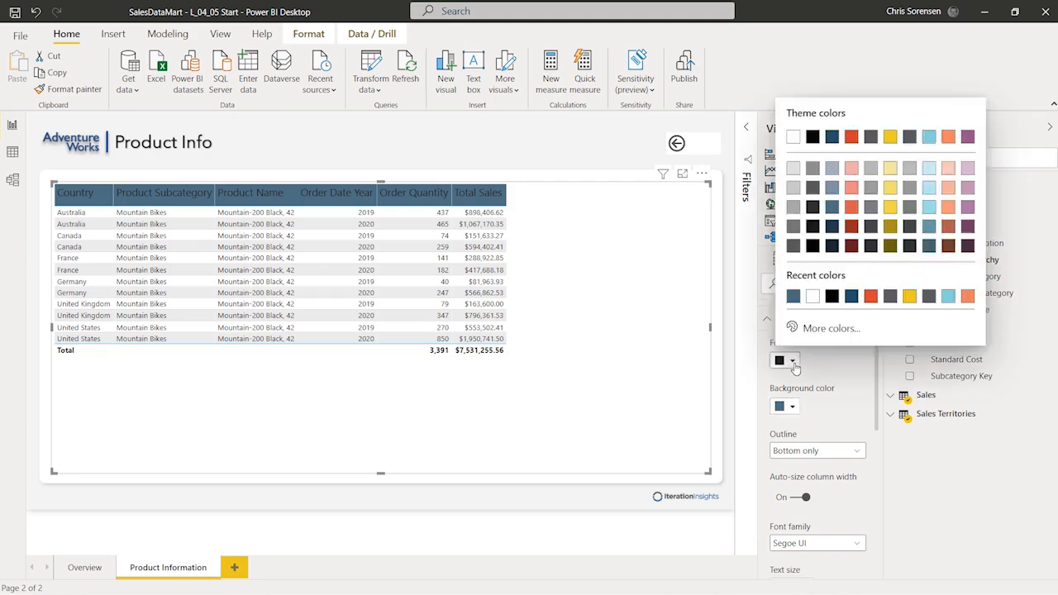
{"action": "left_click", "coordinate": [812, 297]}
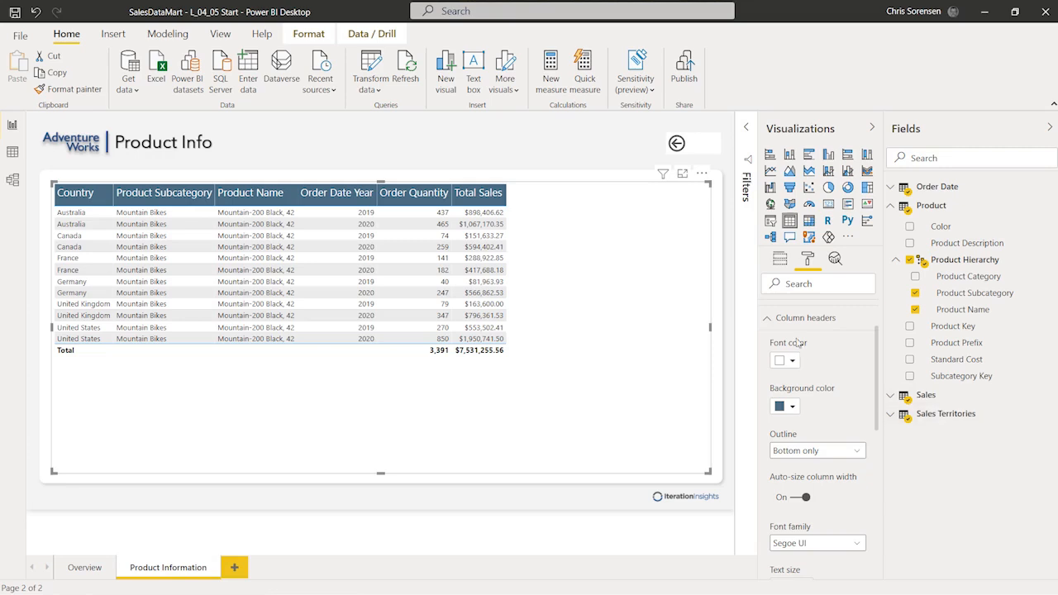
{"action": "left_click", "coordinate": [765, 321]}
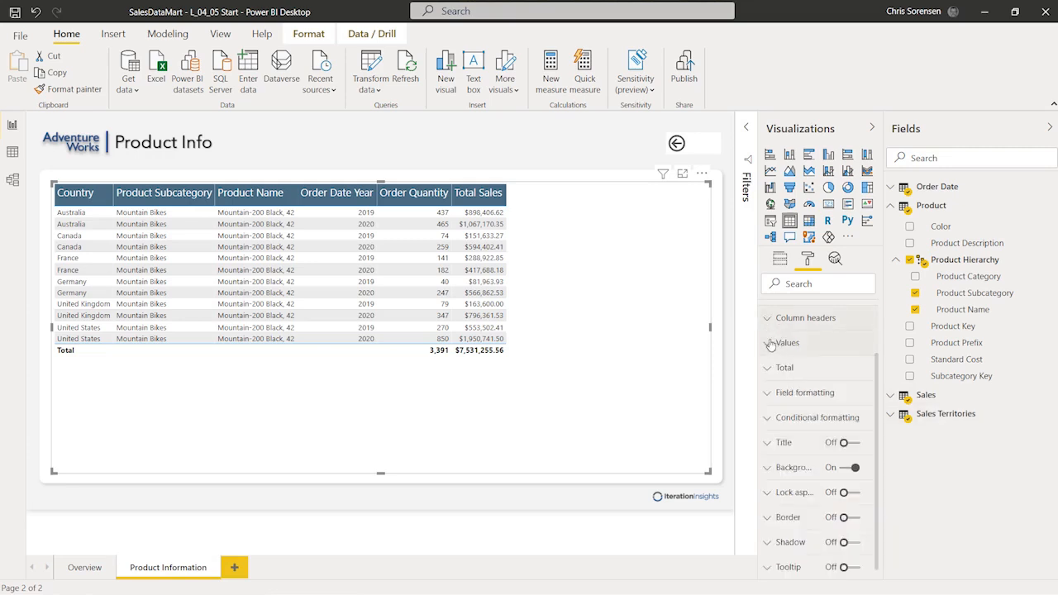
Step: Set the table values text size to 14
{"action": "left_click", "coordinate": [768, 342]}
{"action": "scroll", "coordinate": [816, 435], "scroll_direction": "down", "scroll_amount": 4}
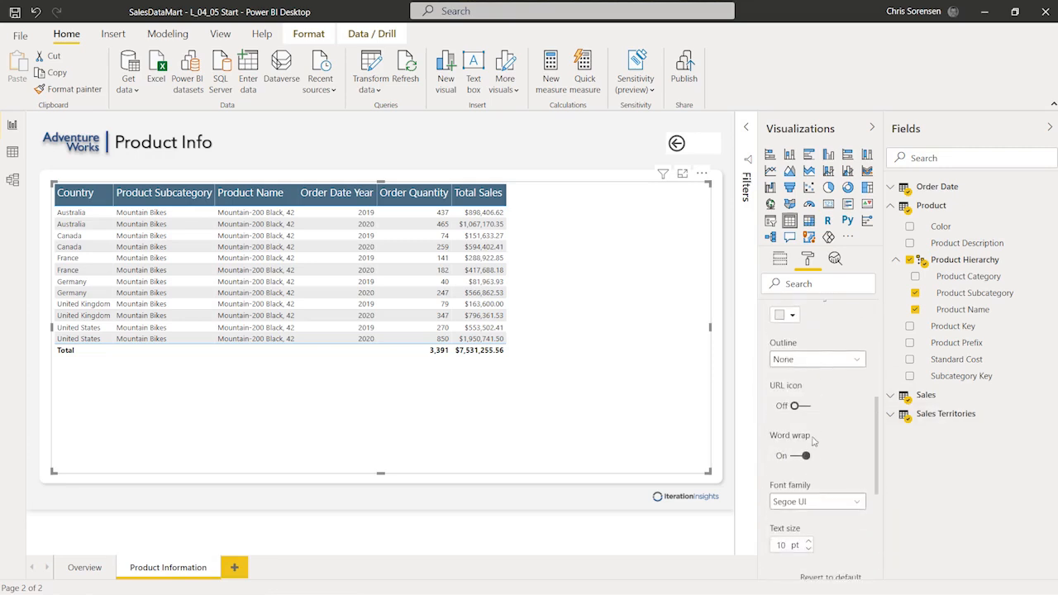
{"action": "scroll", "coordinate": [797, 506], "scroll_direction": "down", "scroll_amount": 1}
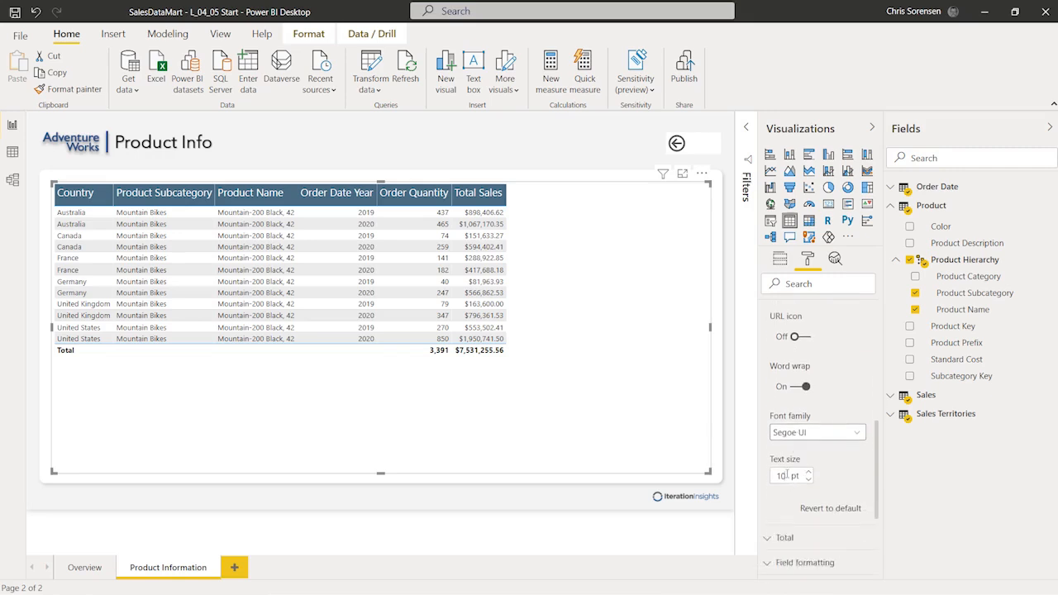
{"action": "left_click", "coordinate": [787, 475]}
{"action": "type", "text": "14"}
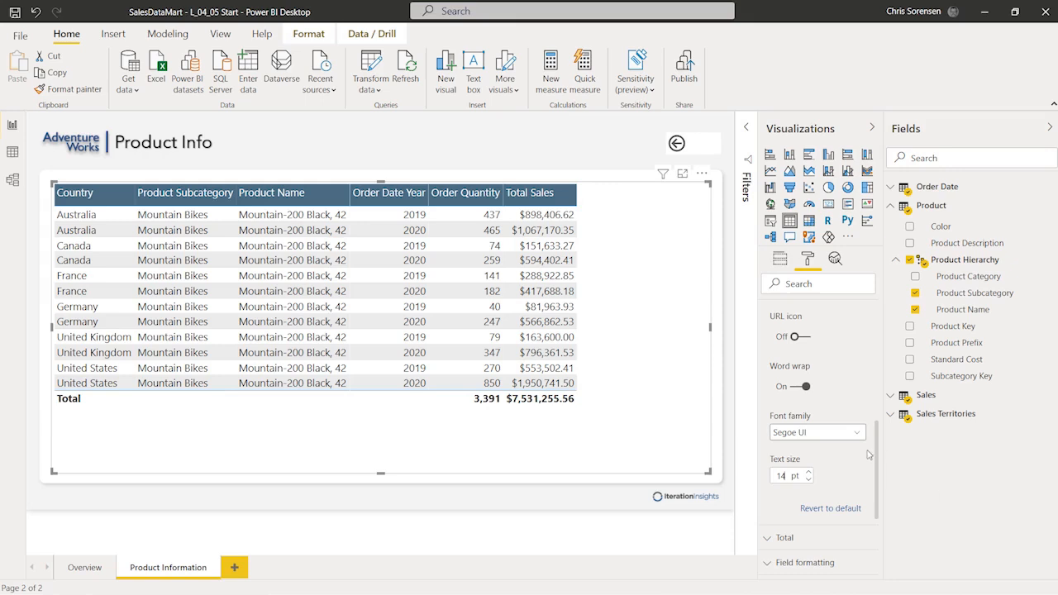
{"action": "scroll", "coordinate": [859, 433], "scroll_direction": "up", "scroll_amount": 3}
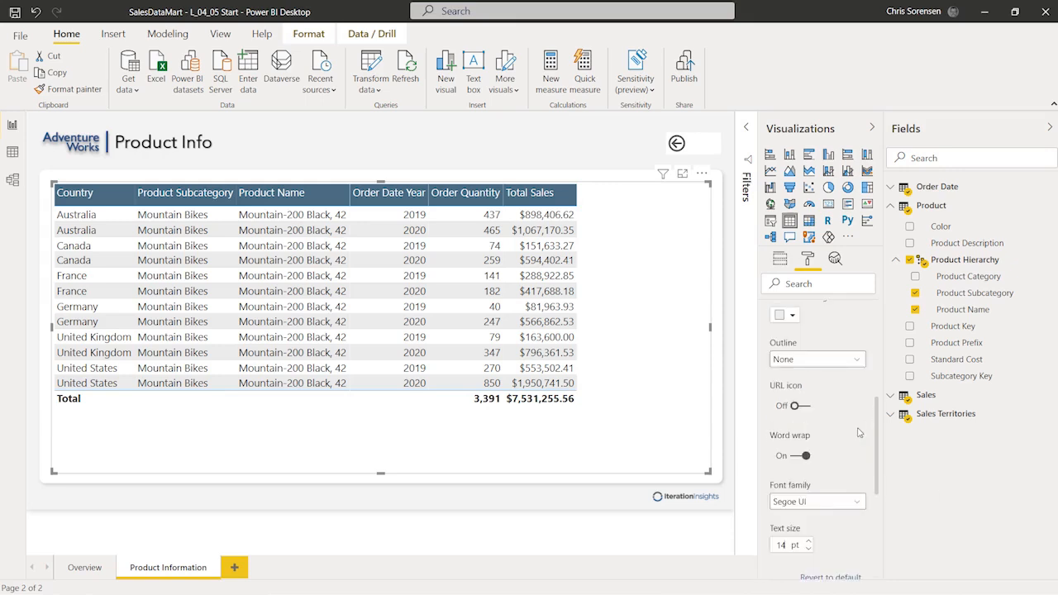
{"action": "scroll", "coordinate": [840, 401], "scroll_direction": "up", "scroll_amount": 5}
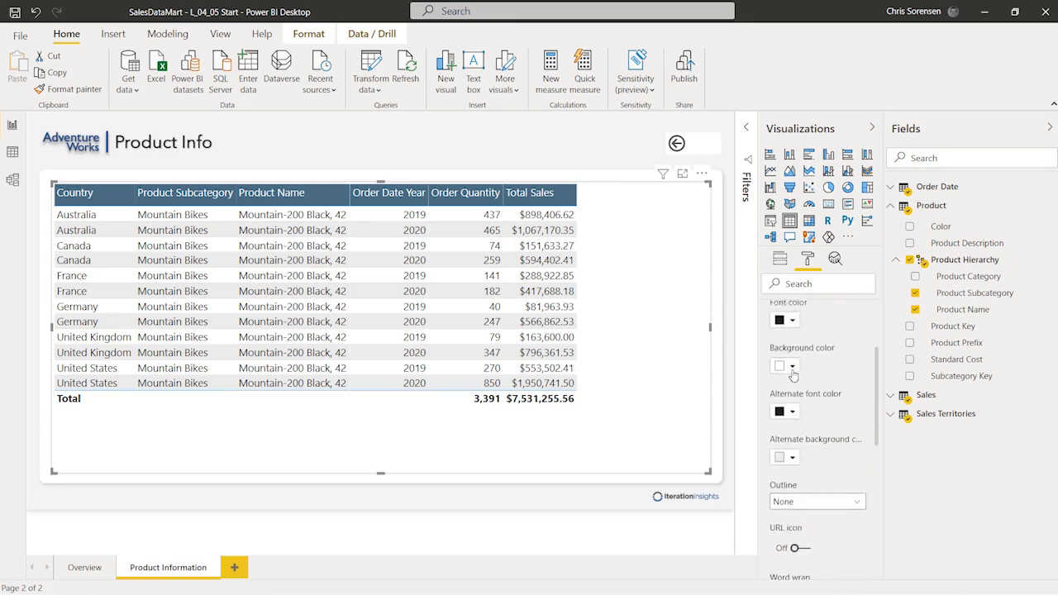
{"action": "left_click", "coordinate": [765, 413]}
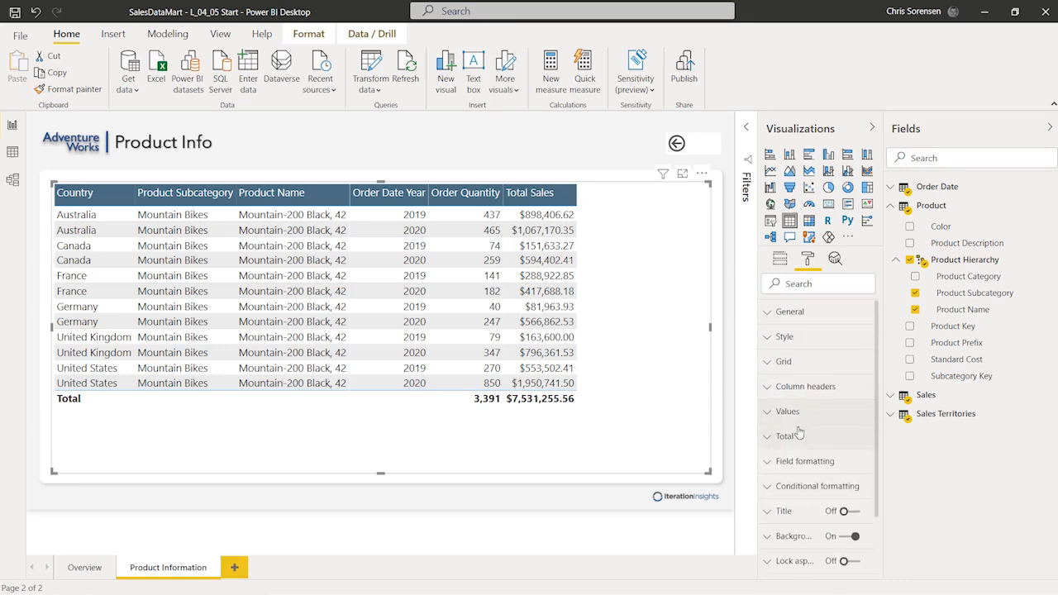
Step: Give the Total row a blue-grey #517691 background and white font
{"action": "scroll", "coordinate": [785, 384], "scroll_direction": "down", "scroll_amount": 2}
{"action": "left_click", "coordinate": [778, 368]}
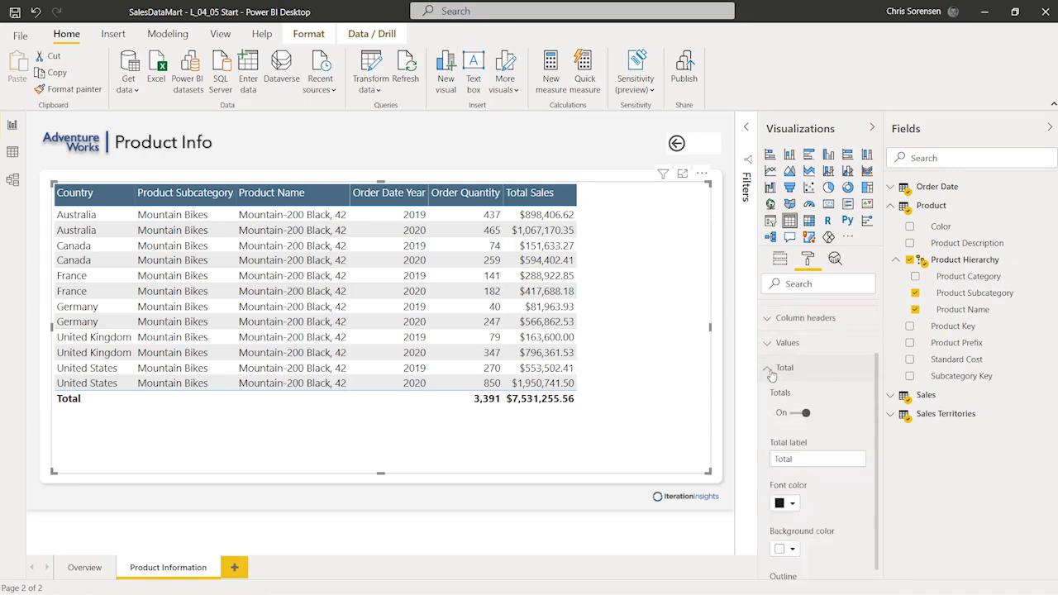
{"action": "scroll", "coordinate": [851, 431], "scroll_direction": "down", "scroll_amount": 2}
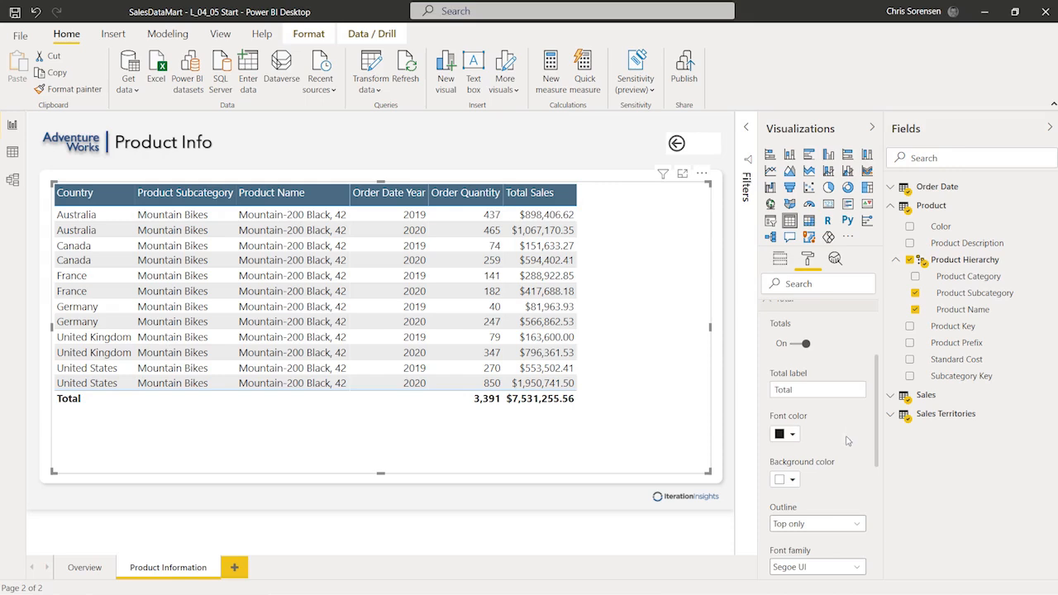
{"action": "scroll", "coordinate": [845, 434], "scroll_direction": "down", "scroll_amount": 2}
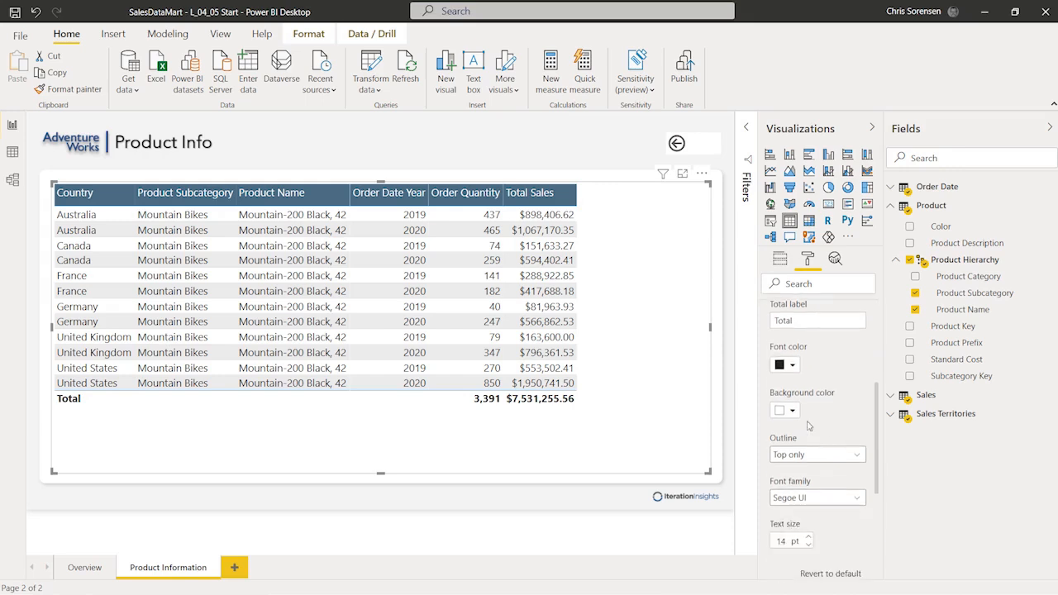
{"action": "scroll", "coordinate": [801, 458], "scroll_direction": "down", "scroll_amount": 2}
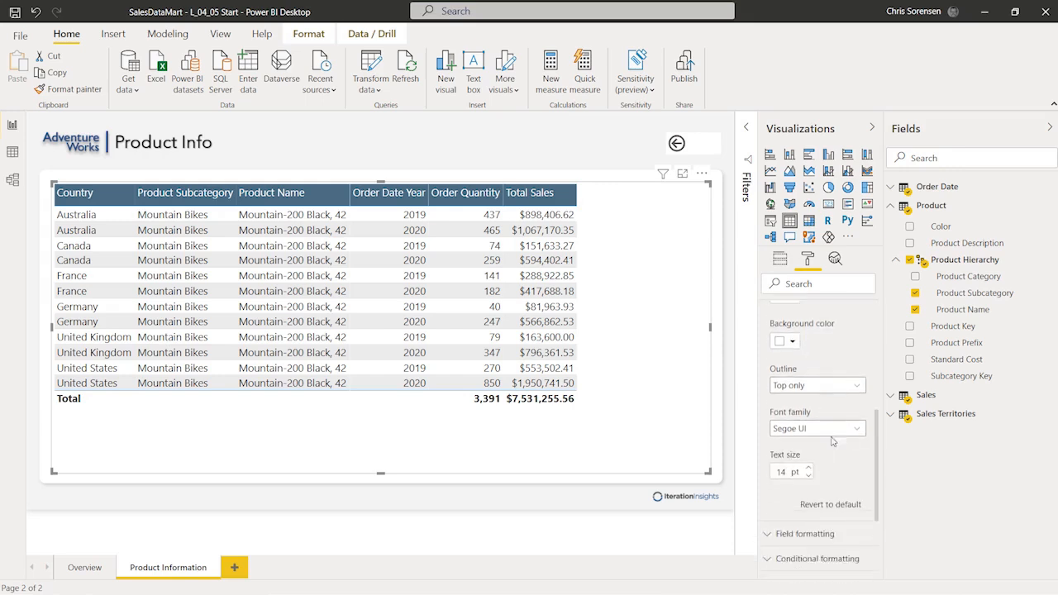
{"action": "scroll", "coordinate": [835, 438], "scroll_direction": "up", "scroll_amount": 4}
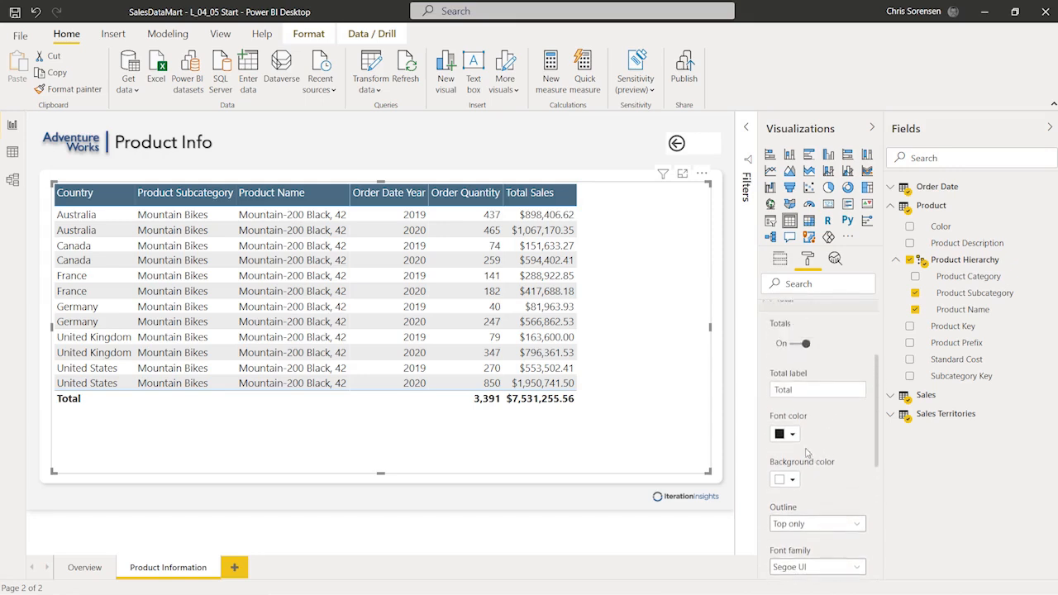
{"action": "left_click", "coordinate": [792, 481]}
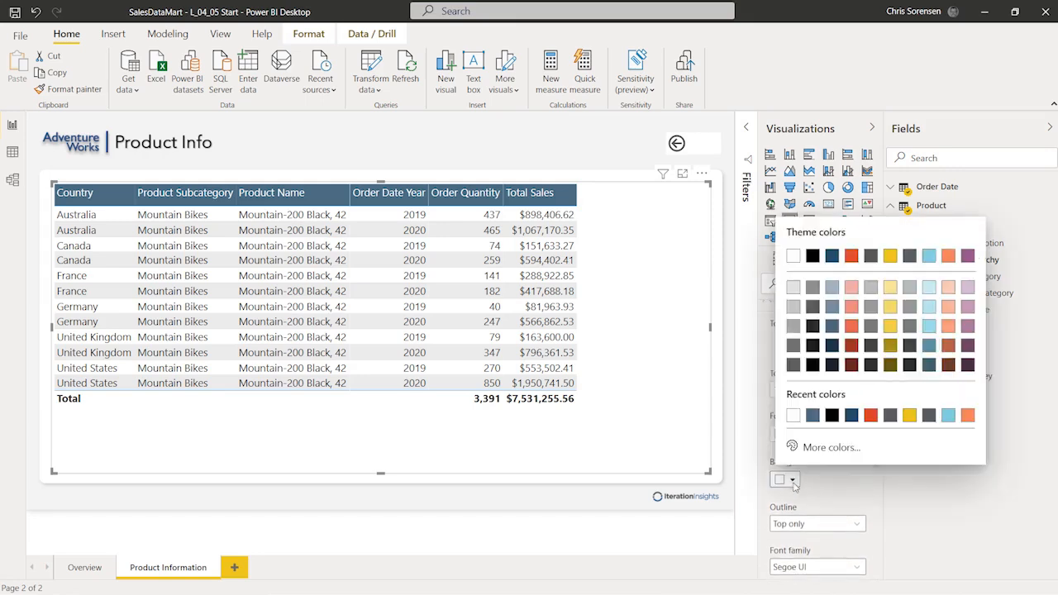
{"action": "left_click", "coordinate": [831, 331]}
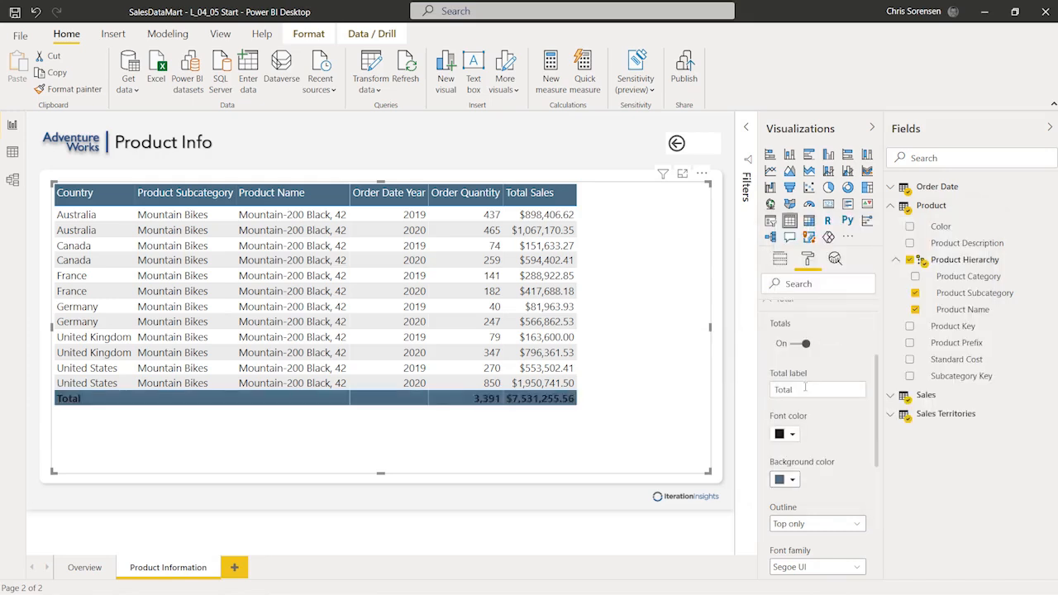
{"action": "scroll", "coordinate": [818, 373], "scroll_direction": "up", "scroll_amount": 1}
{"action": "scroll", "coordinate": [806, 409], "scroll_direction": "down", "scroll_amount": 1}
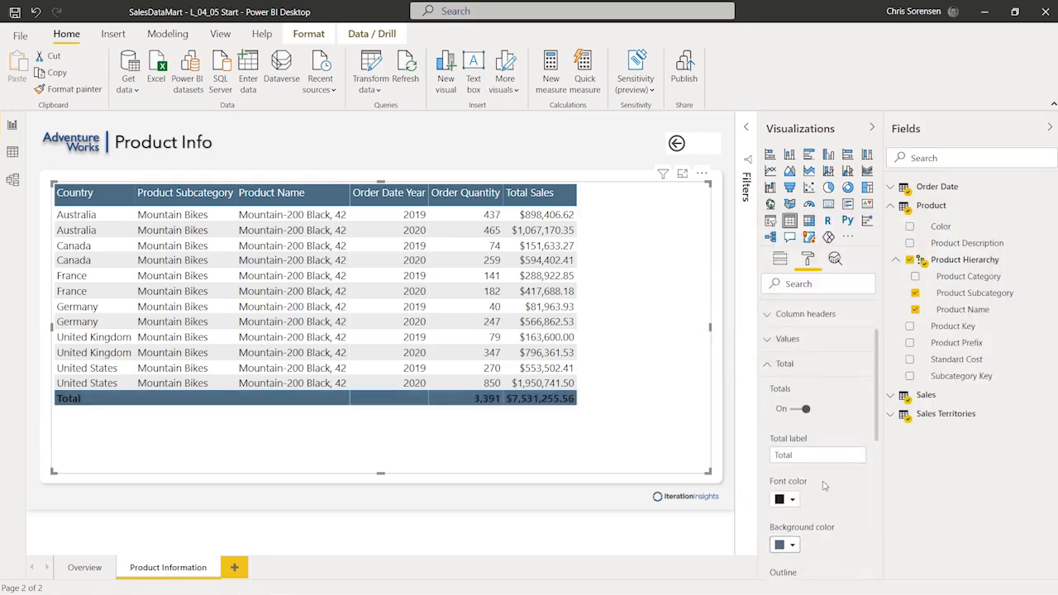
{"action": "left_click", "coordinate": [791, 436]}
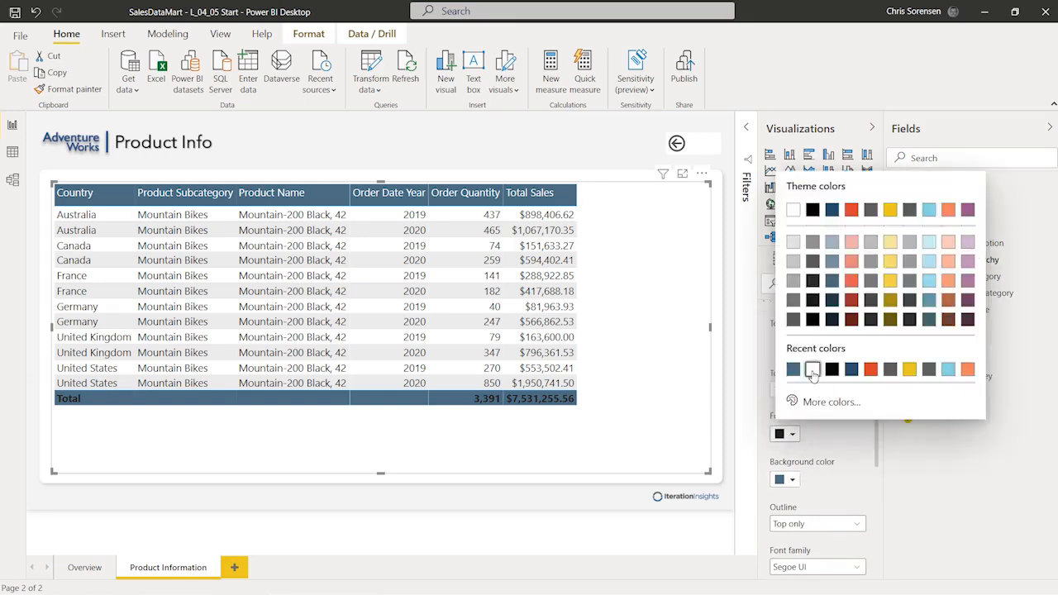
{"action": "left_click", "coordinate": [813, 372]}
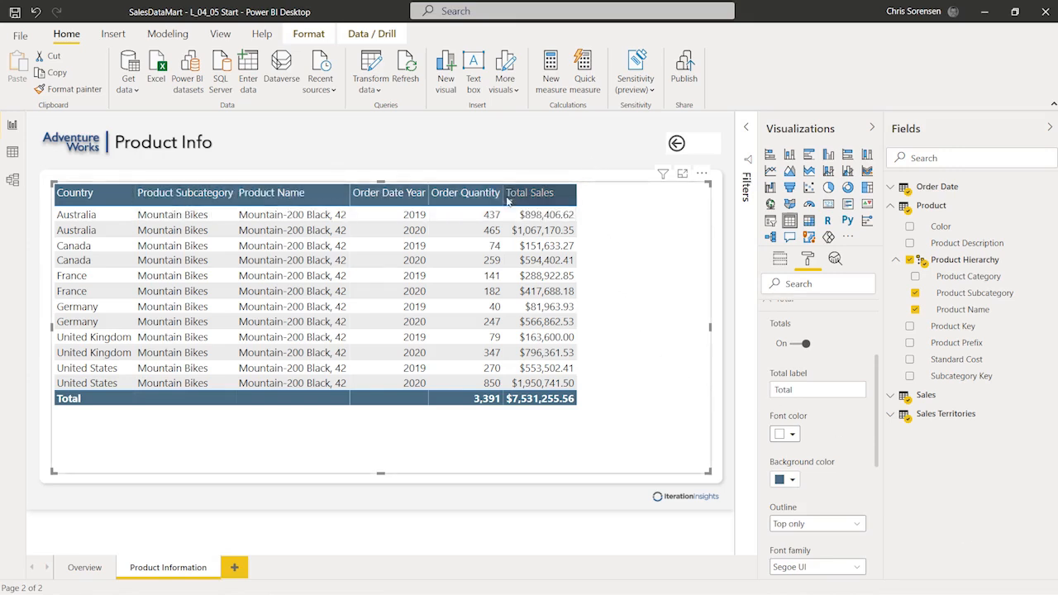
Step: Widen the Country, Product Subcategory, Product Name, Order Date Year and Order Quantity columns
{"action": "left_click_drag", "start_coordinate": [504, 193], "coordinate": [614, 193]}
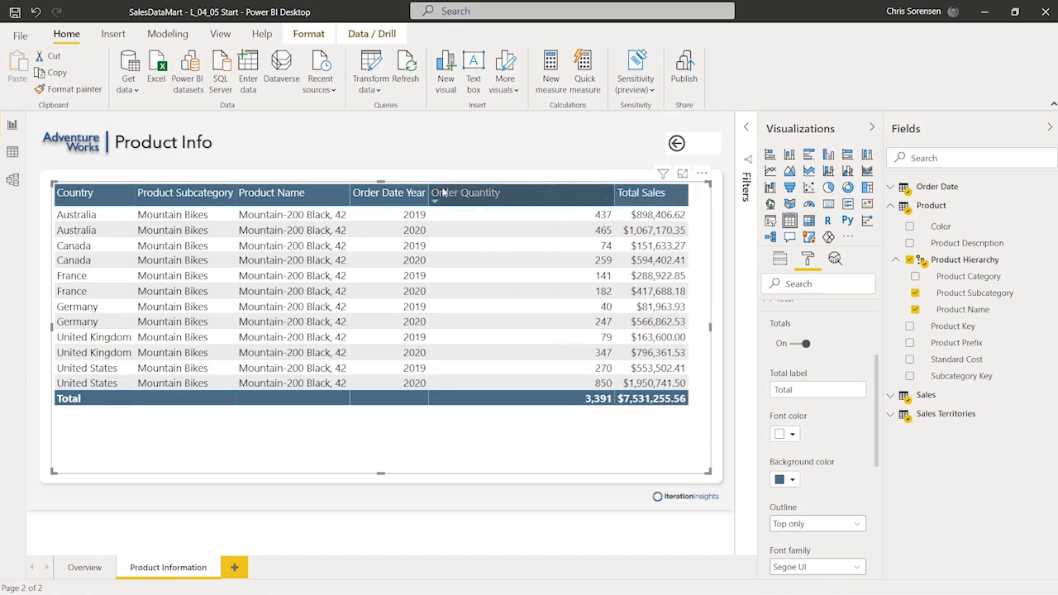
{"action": "mouse_move", "coordinate": [428, 196]}
{"action": "left_mouse_down"}
{"action": "mouse_move", "coordinate": [469, 203]}
{"action": "mouse_move", "coordinate": [421, 200]}
{"action": "left_mouse_up"}
{"action": "left_click_drag", "start_coordinate": [605, 196], "coordinate": [506, 199]}
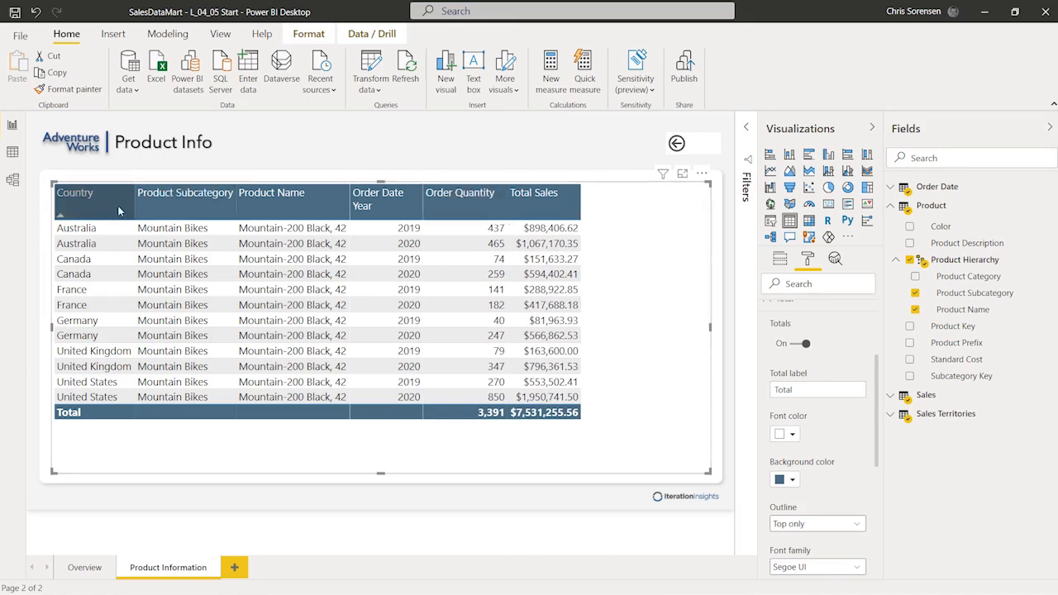
{"action": "left_click_drag", "start_coordinate": [136, 205], "coordinate": [153, 204]}
{"action": "left_click_drag", "start_coordinate": [252, 198], "coordinate": [284, 203]}
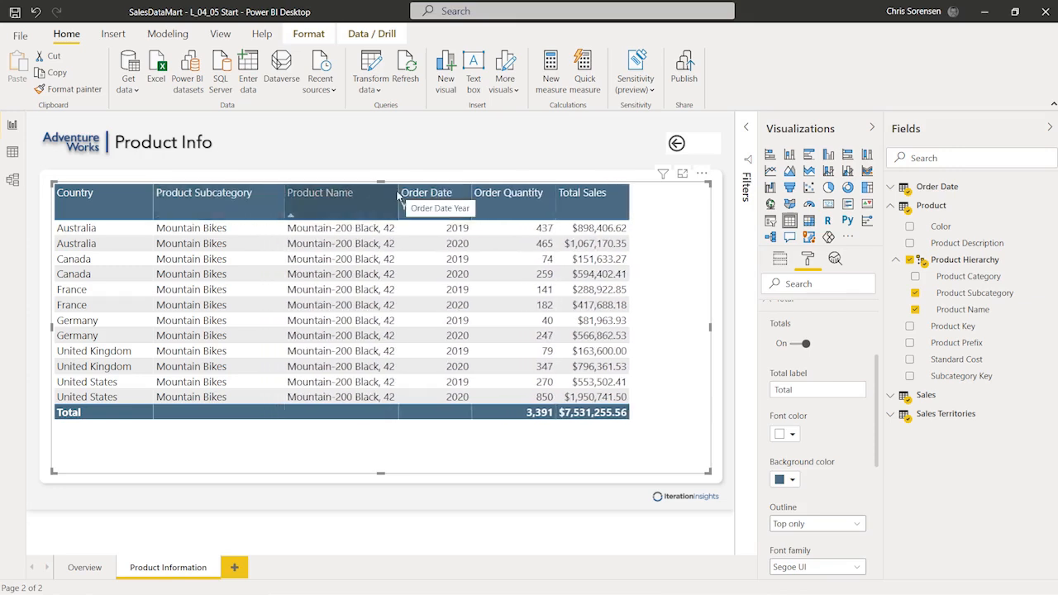
{"action": "left_click_drag", "start_coordinate": [400, 196], "coordinate": [455, 202]}
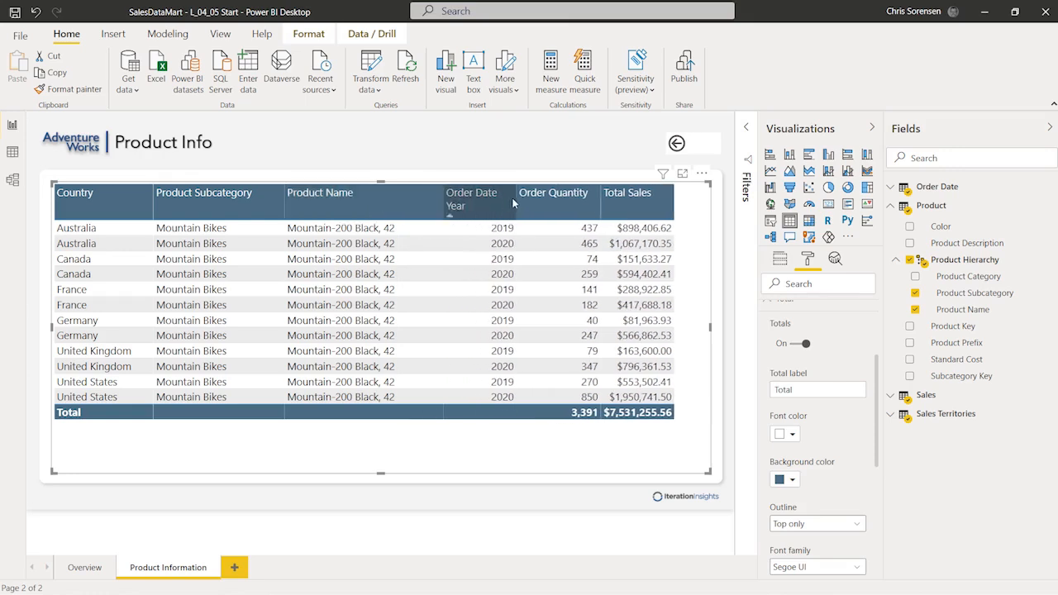
{"action": "left_click_drag", "start_coordinate": [515, 201], "coordinate": [537, 197]}
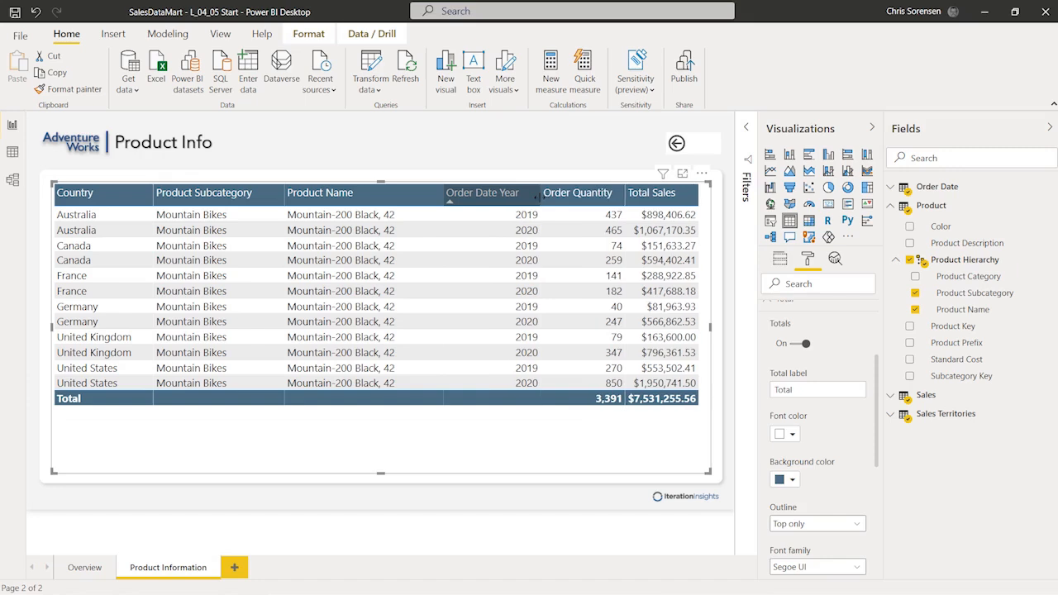
{"action": "left_click_drag", "start_coordinate": [624, 196], "coordinate": [635, 197]}
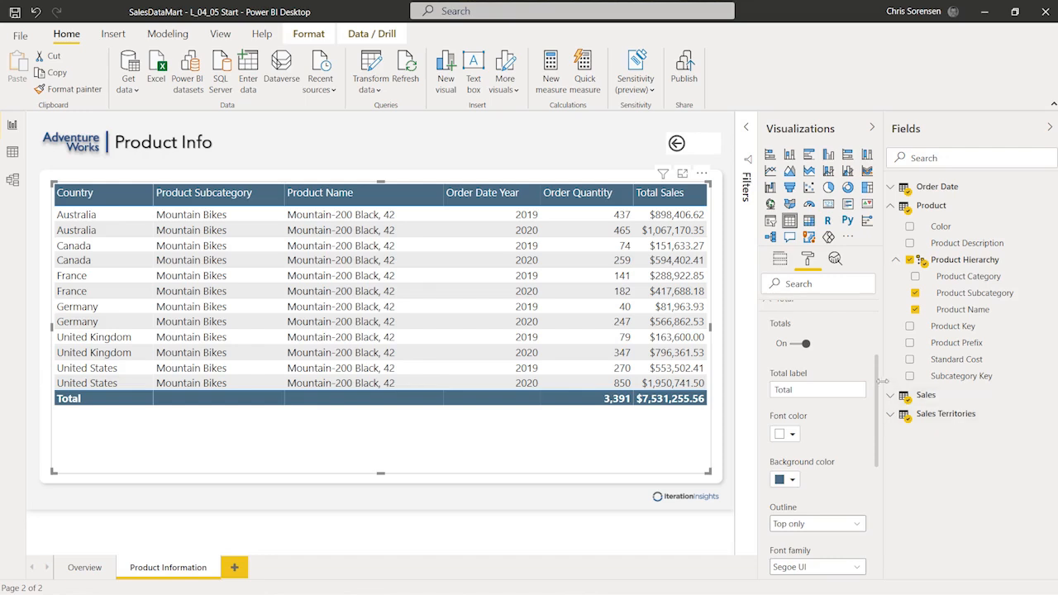
Step: Collapse the table's Total format section so every format section of the table is listed
{"action": "scroll", "coordinate": [876, 378], "scroll_direction": "up", "scroll_amount": 1}
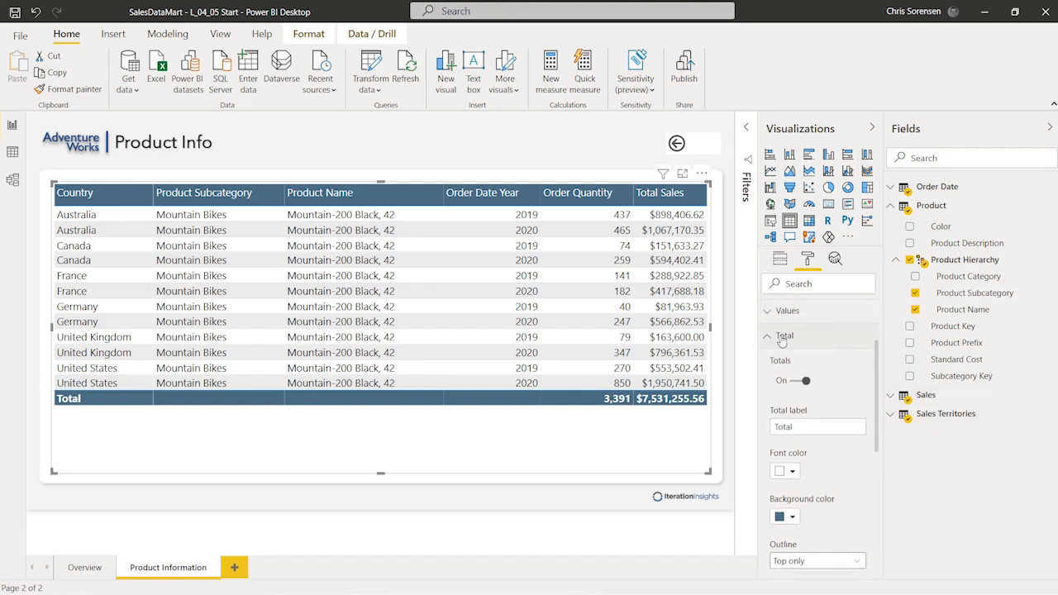
{"action": "left_click", "coordinate": [773, 340]}
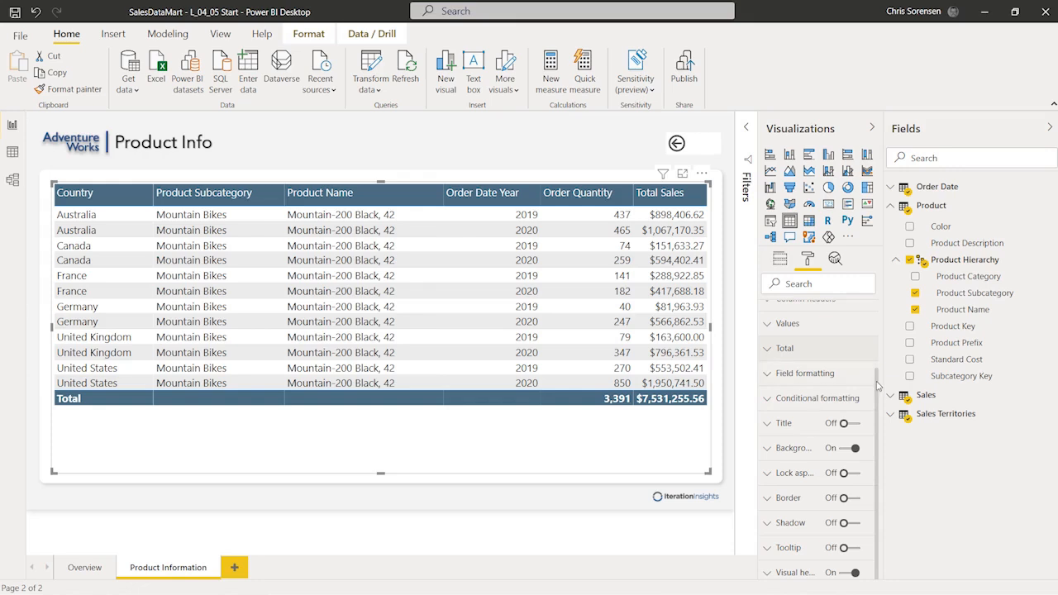
{"action": "scroll", "coordinate": [785, 339], "scroll_direction": "up", "scroll_amount": 3}
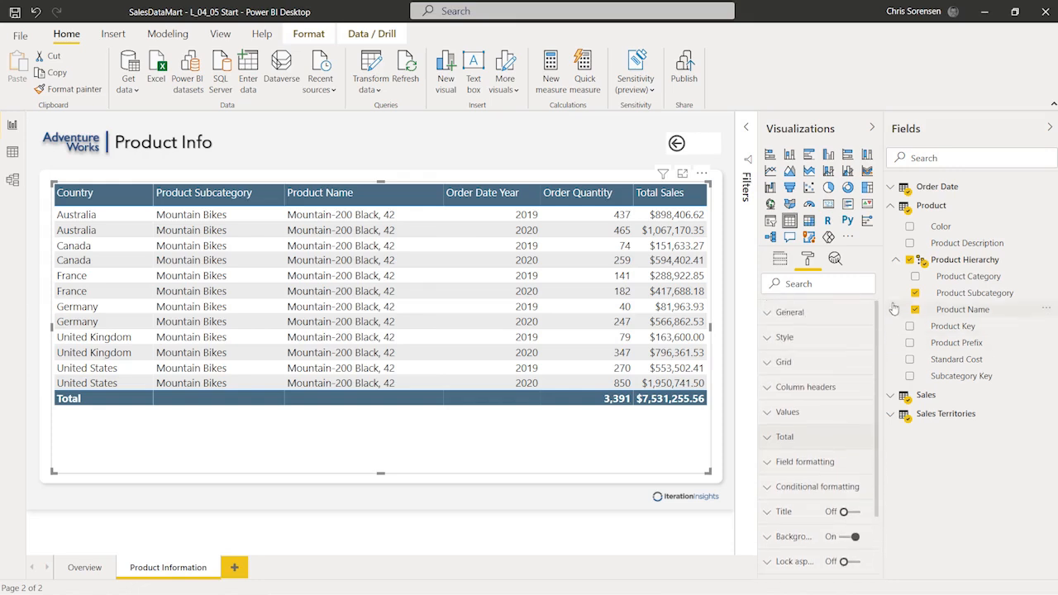
Step: Try the Alternating rows table style, then undo it to keep the Default style
{"action": "left_click", "coordinate": [785, 338]}
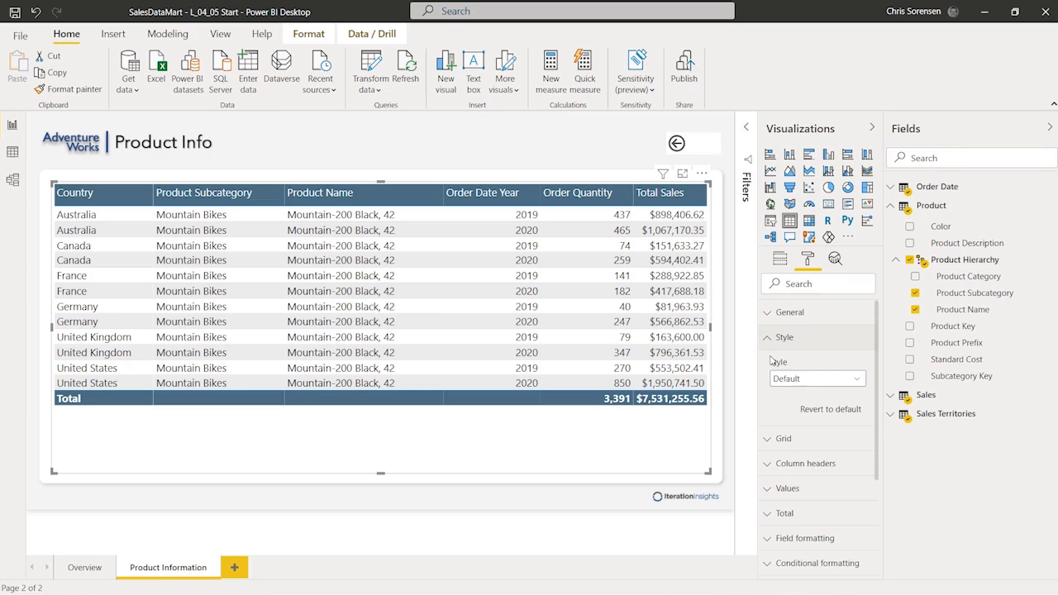
{"action": "left_click", "coordinate": [824, 380]}
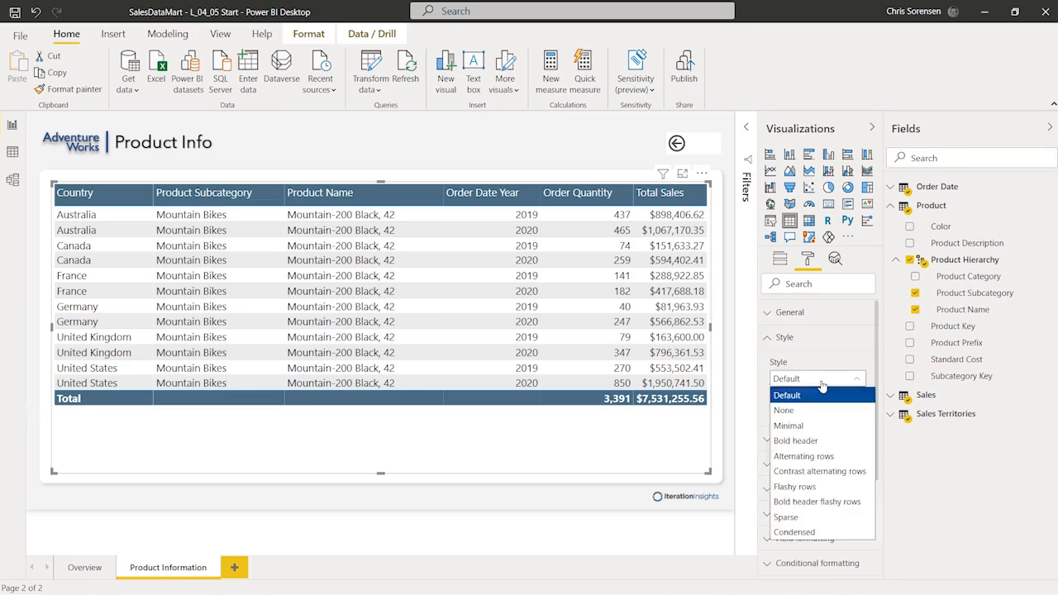
{"action": "left_click", "coordinate": [831, 459]}
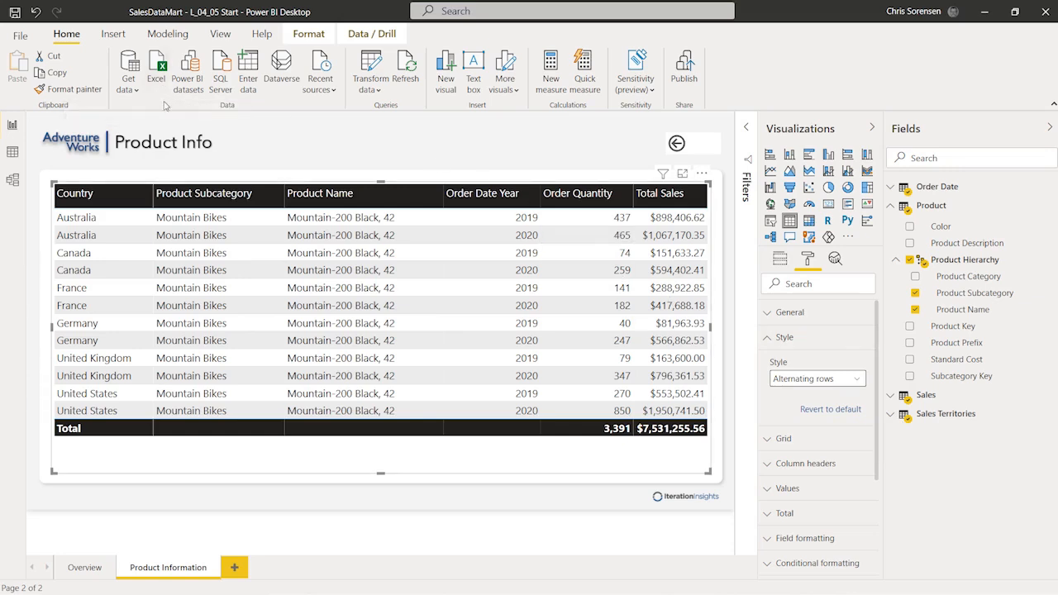
{"action": "left_click", "coordinate": [35, 12]}
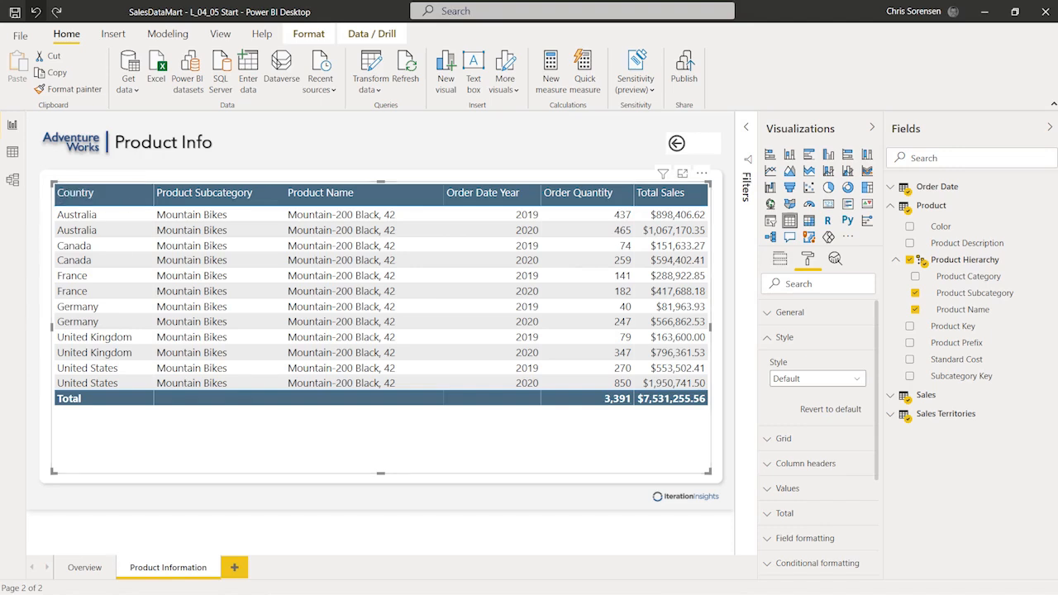
Step: Collapse the Style section and expand the Conditional formatting section
{"action": "left_click", "coordinate": [768, 339]}
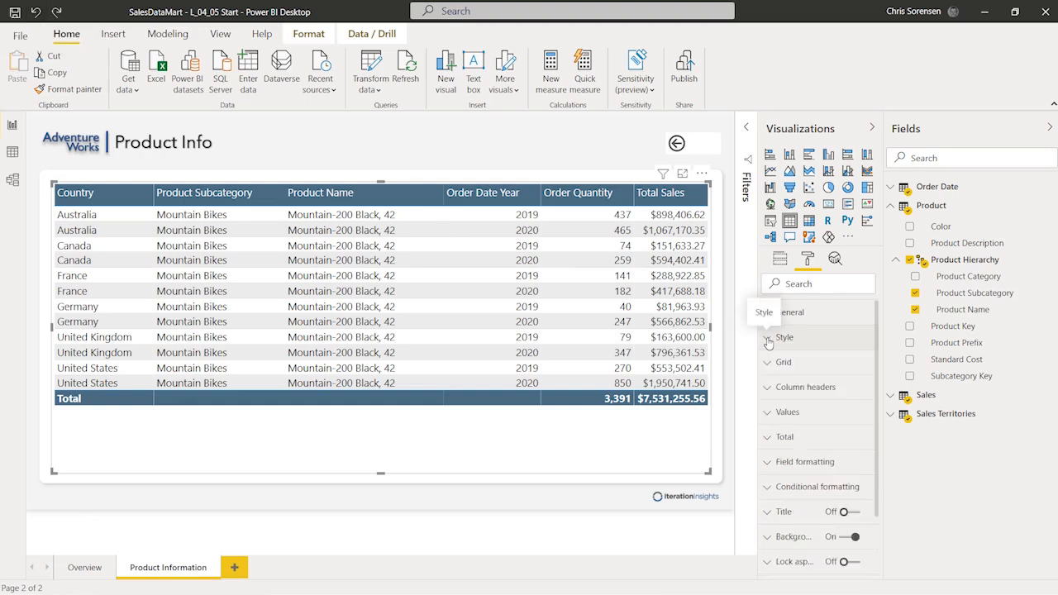
{"action": "scroll", "coordinate": [767, 389], "scroll_direction": "down", "scroll_amount": 3}
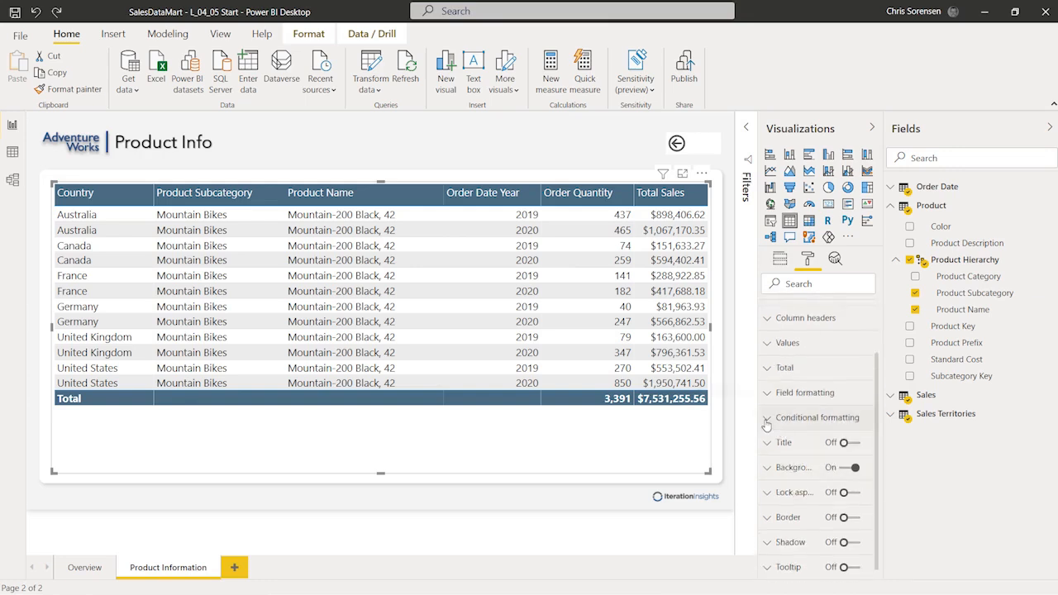
{"action": "left_click", "coordinate": [768, 418]}
{"action": "scroll", "coordinate": [874, 510], "scroll_direction": "down", "scroll_amount": 3}
{"action": "scroll", "coordinate": [855, 488], "scroll_direction": "down", "scroll_amount": 2}
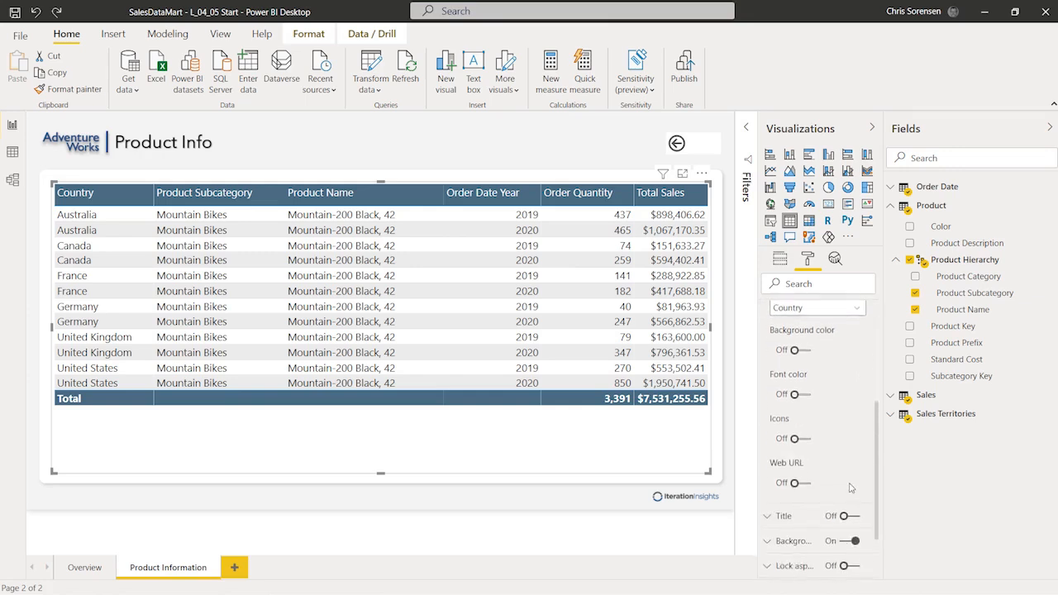
{"action": "scroll", "coordinate": [859, 429], "scroll_direction": "up", "scroll_amount": 2}
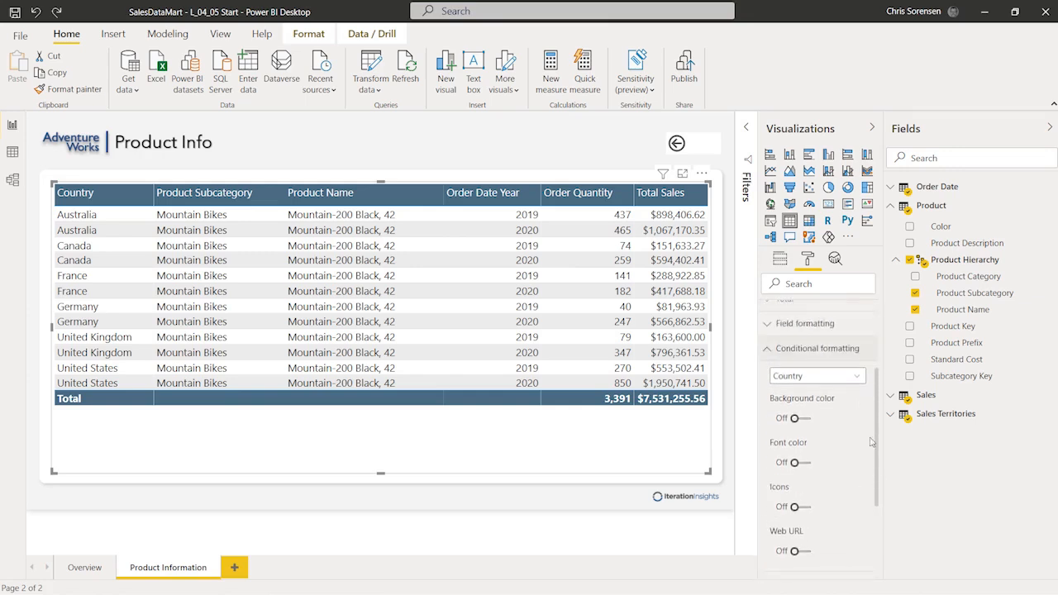
Step: Choose Total Sales as the column for conditional formatting
{"action": "left_click", "coordinate": [858, 379]}
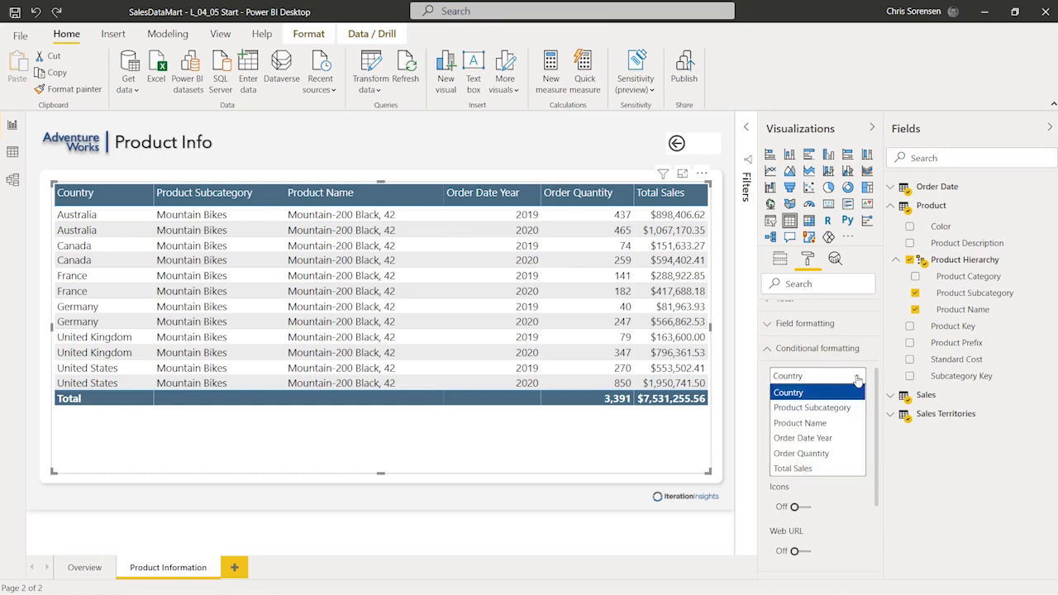
{"action": "left_click", "coordinate": [835, 468]}
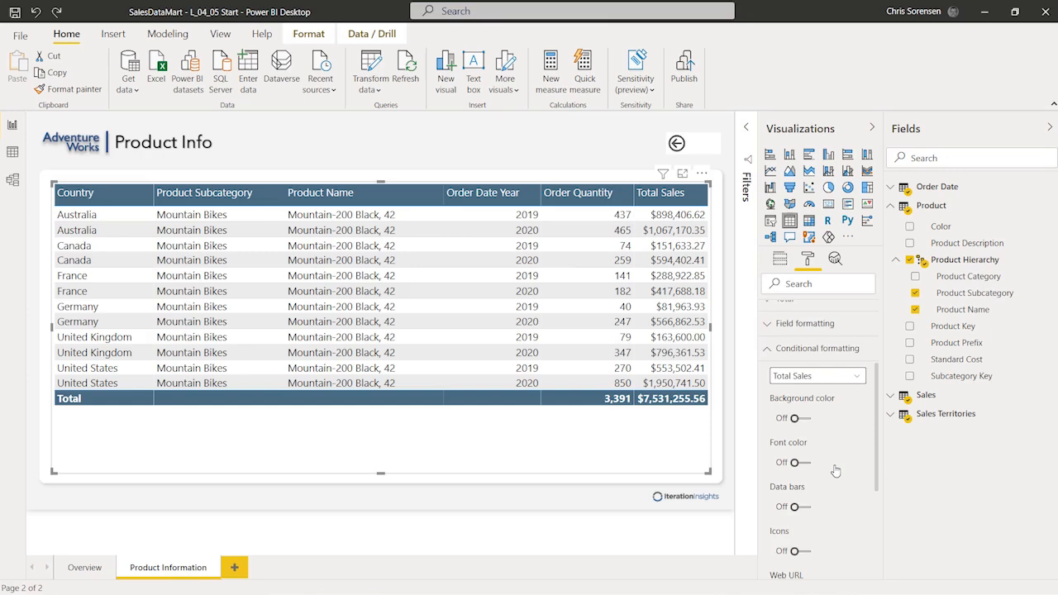
{"action": "scroll", "coordinate": [835, 470], "scroll_direction": "down", "scroll_amount": 2}
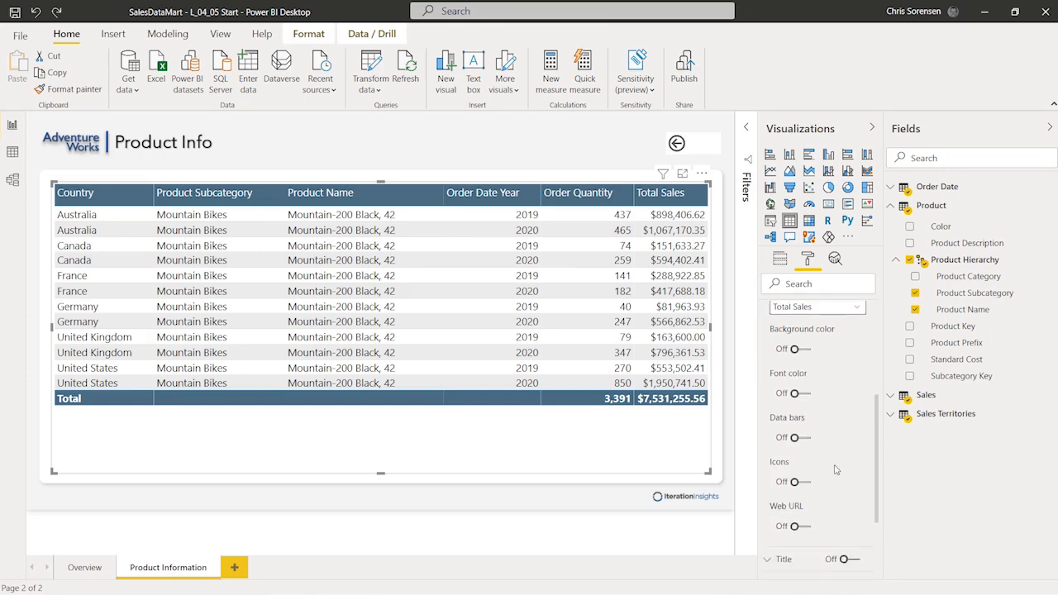
{"action": "scroll", "coordinate": [877, 421], "scroll_direction": "up", "scroll_amount": 1}
{"action": "scroll", "coordinate": [877, 421], "scroll_direction": "up", "scroll_amount": 2}
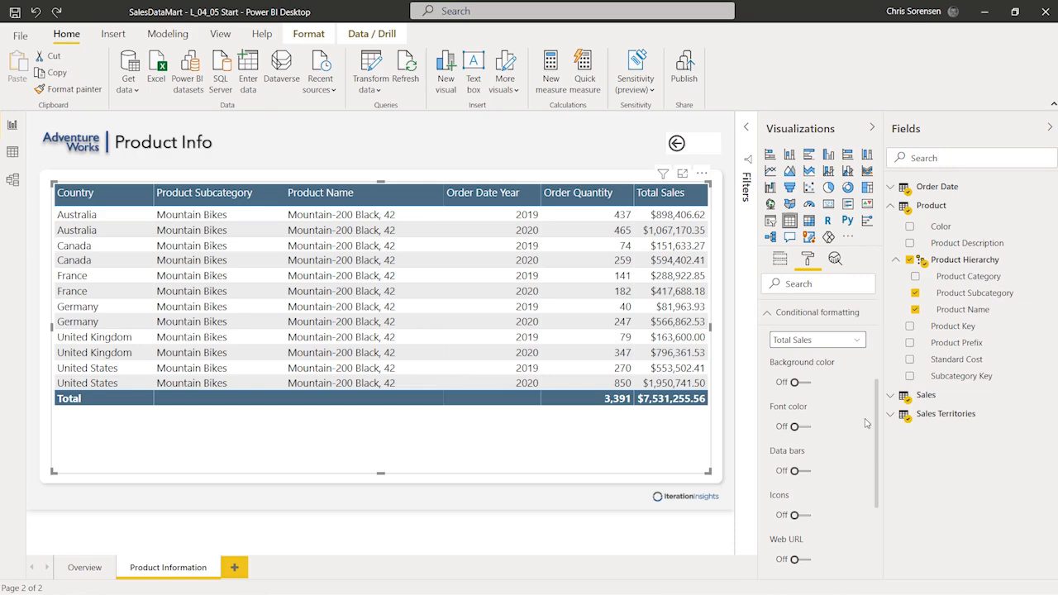
Step: Turn on icons for Total Sales, narrow the Order Date Year column and widen Total Sales
{"action": "left_click", "coordinate": [807, 517]}
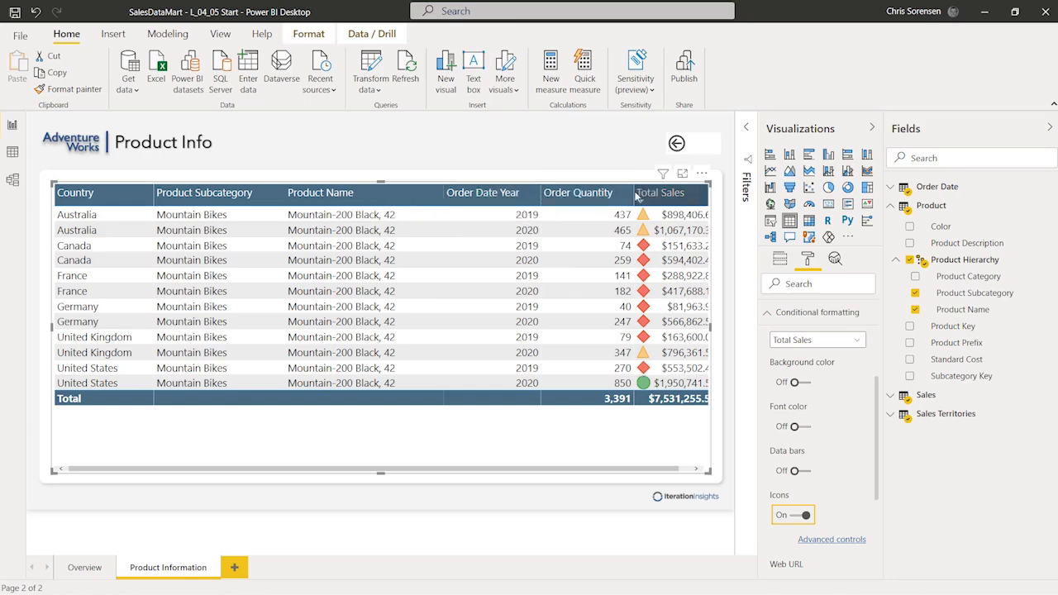
{"action": "left_click_drag", "start_coordinate": [634, 192], "coordinate": [606, 191]}
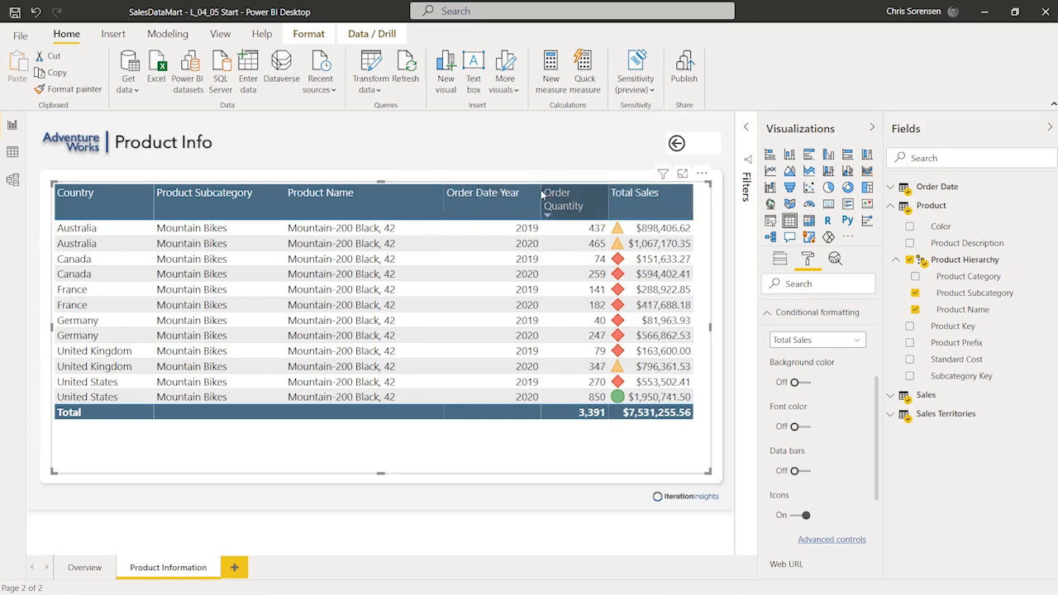
{"action": "left_click_drag", "start_coordinate": [542, 194], "coordinate": [512, 193]}
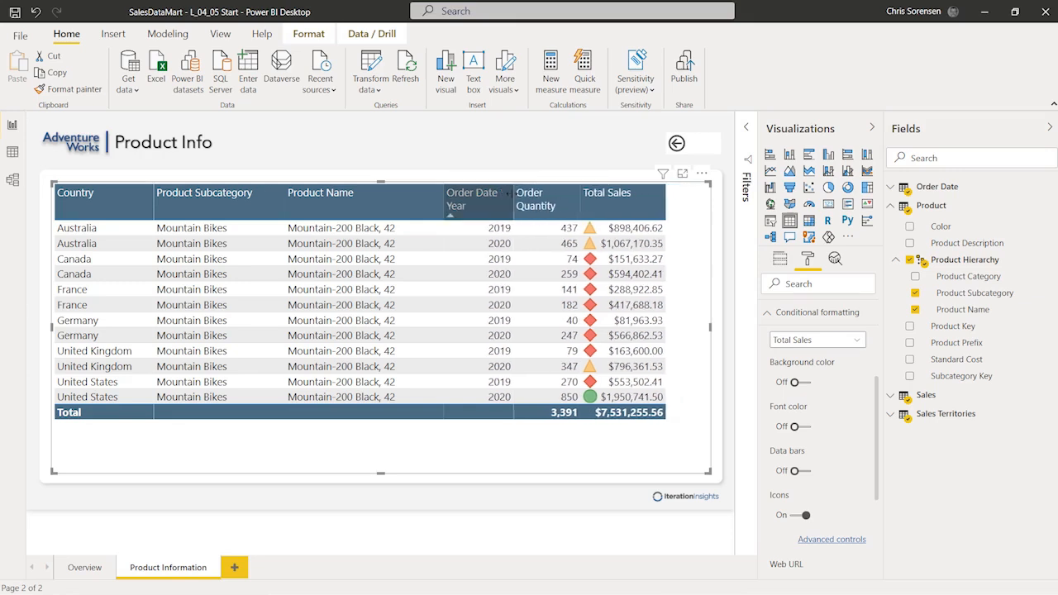
{"action": "left_click_drag", "start_coordinate": [666, 199], "coordinate": [707, 200]}
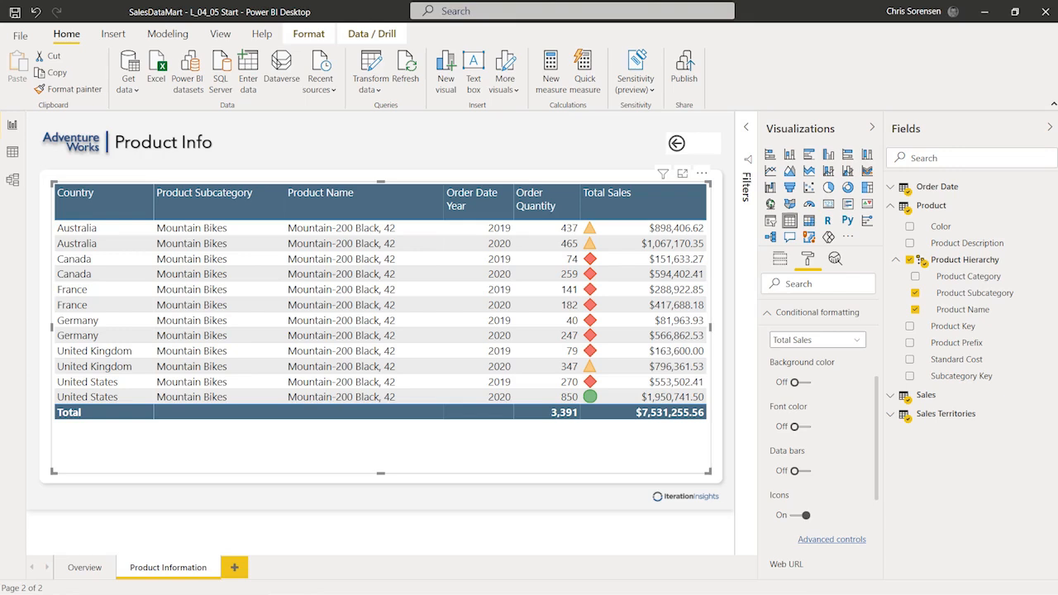
Step: Open the Total Sales icon rules, keeping format by Rules, values only, based on Total Sales
{"action": "left_click", "coordinate": [823, 539]}
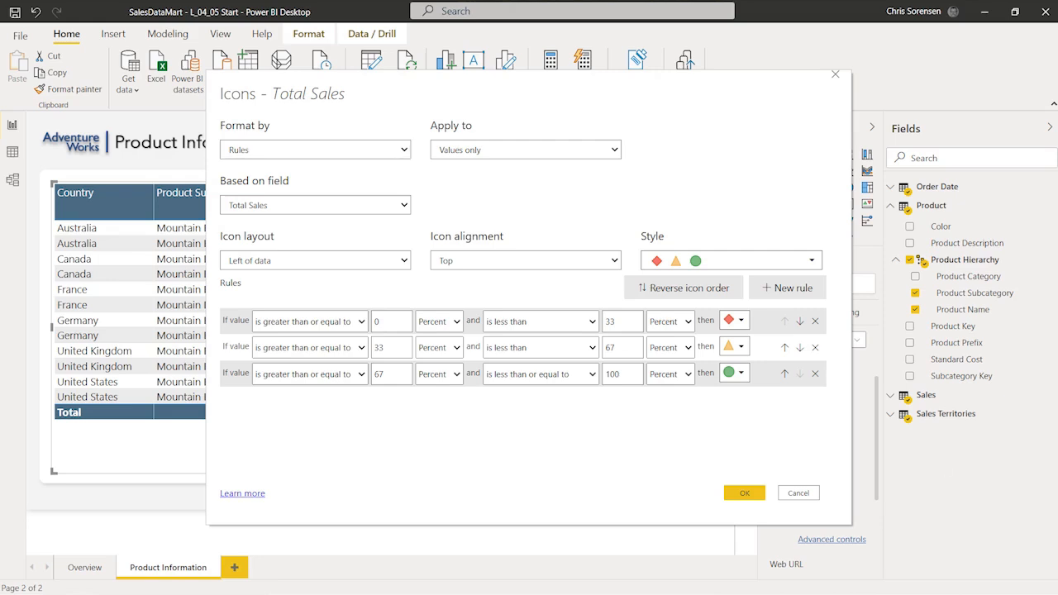
{"action": "left_click", "coordinate": [272, 154]}
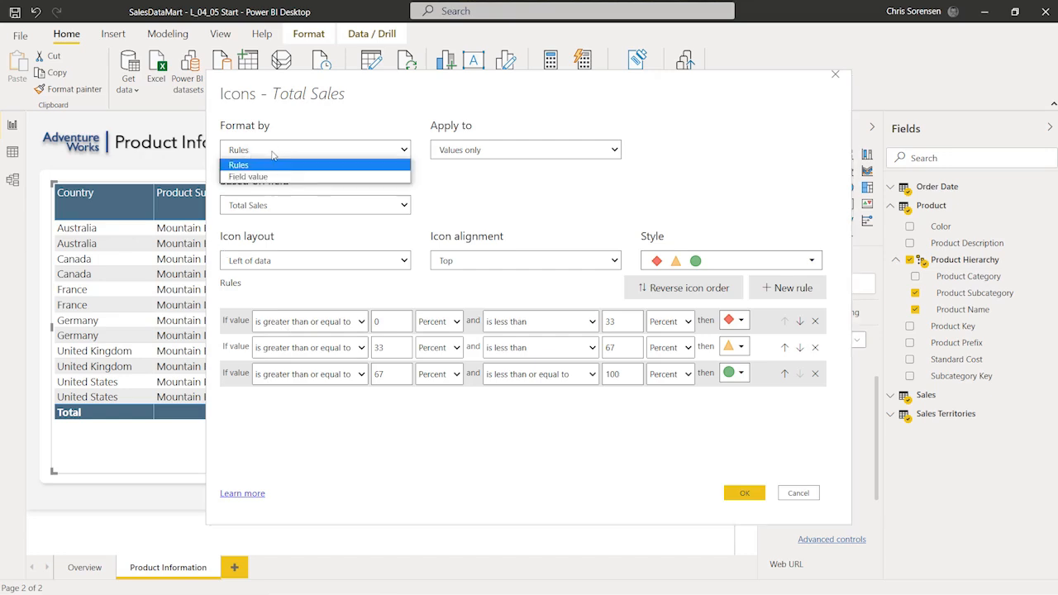
{"action": "left_click", "coordinate": [272, 164]}
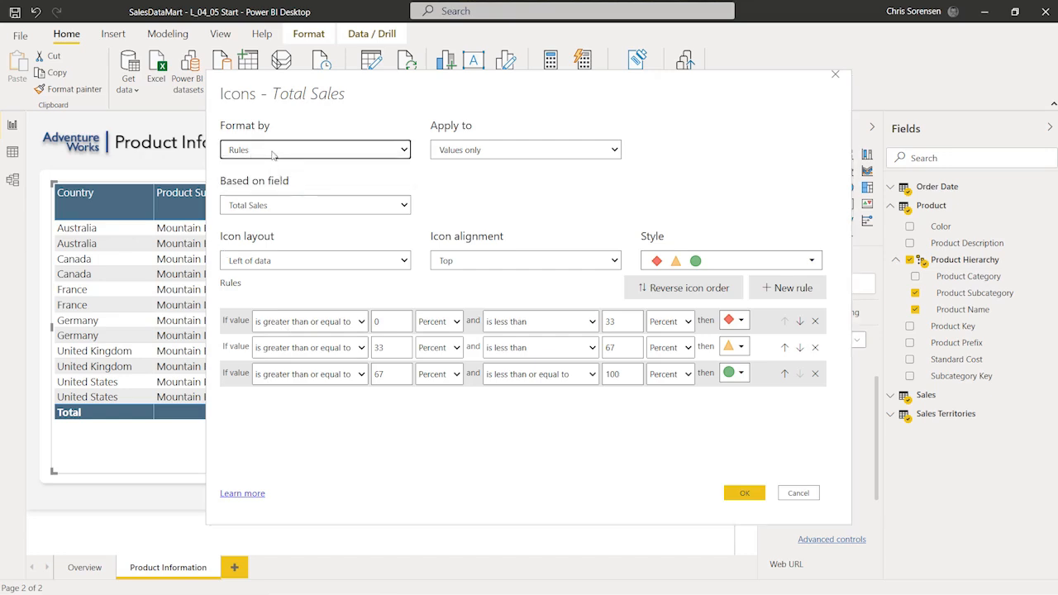
{"action": "left_click", "coordinate": [516, 154]}
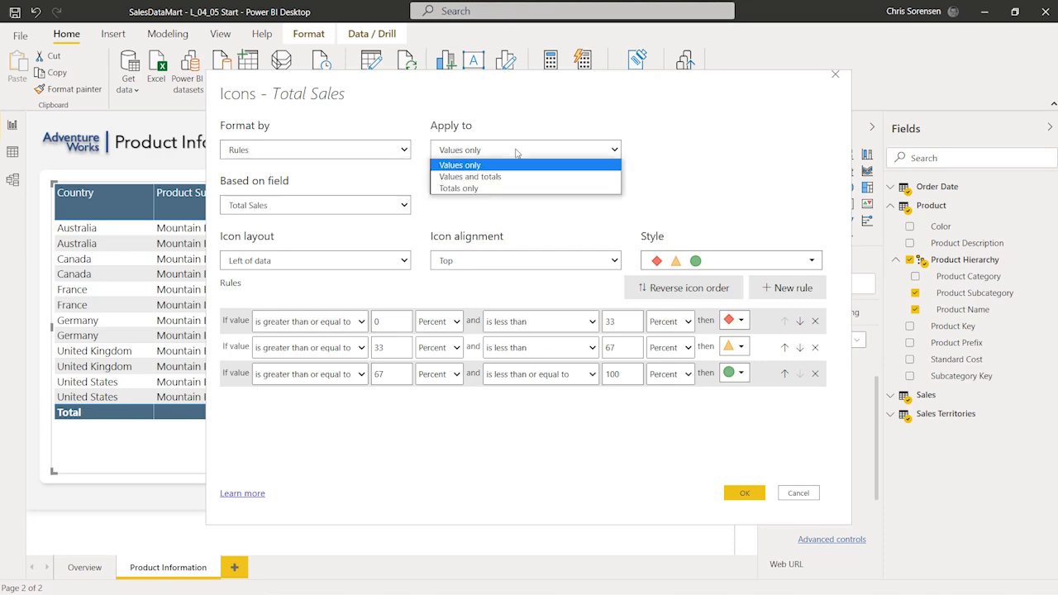
{"action": "left_click", "coordinate": [516, 152]}
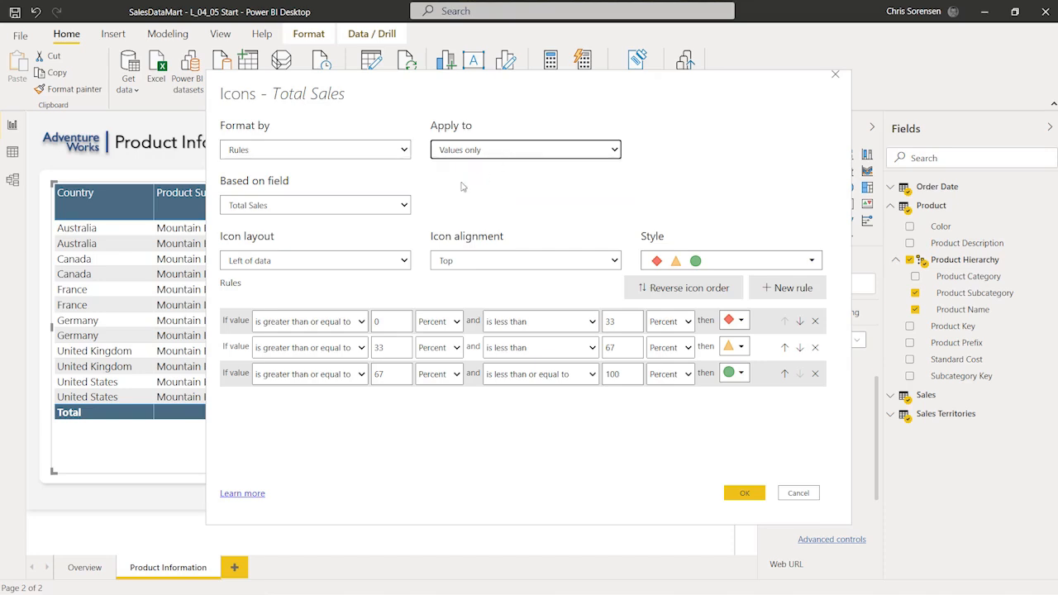
{"action": "left_click", "coordinate": [354, 212]}
{"action": "left_click", "coordinate": [354, 211]}
{"action": "left_click", "coordinate": [367, 183]}
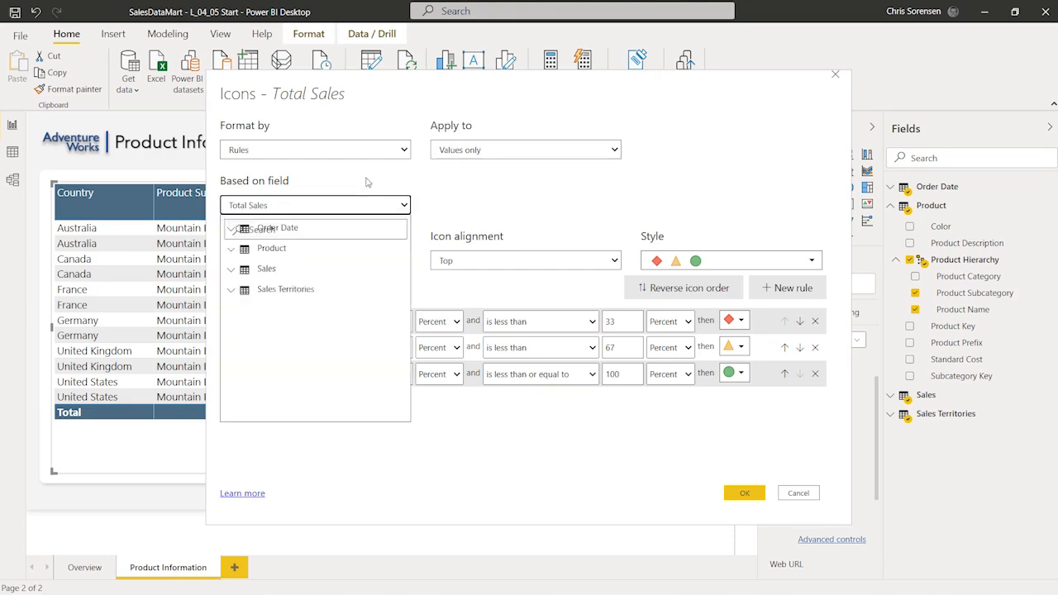
{"action": "left_click", "coordinate": [405, 206]}
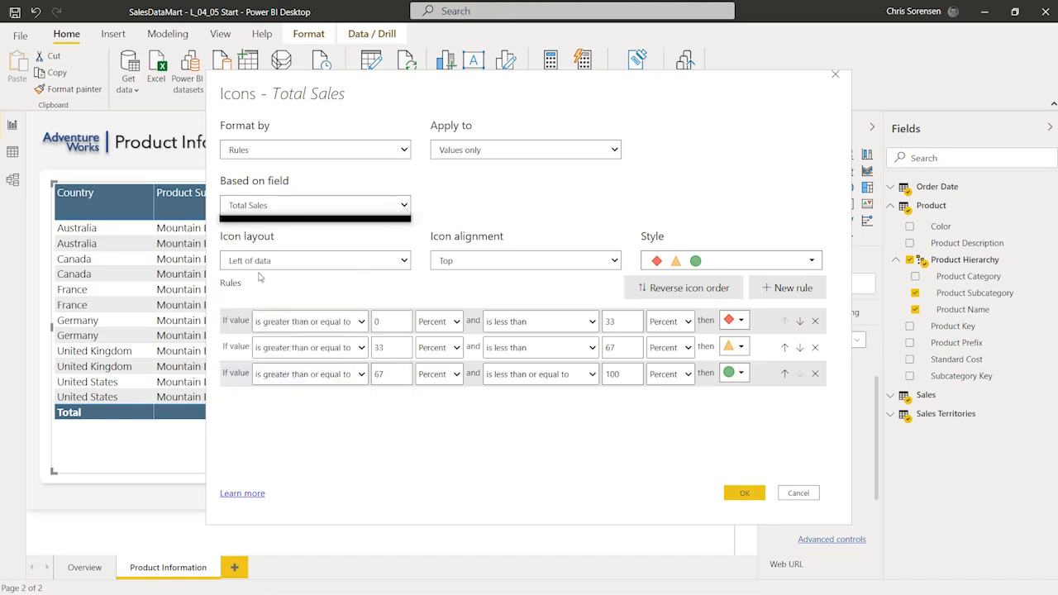
Step: Set the icon layout to Right of data
{"action": "left_click", "coordinate": [405, 261]}
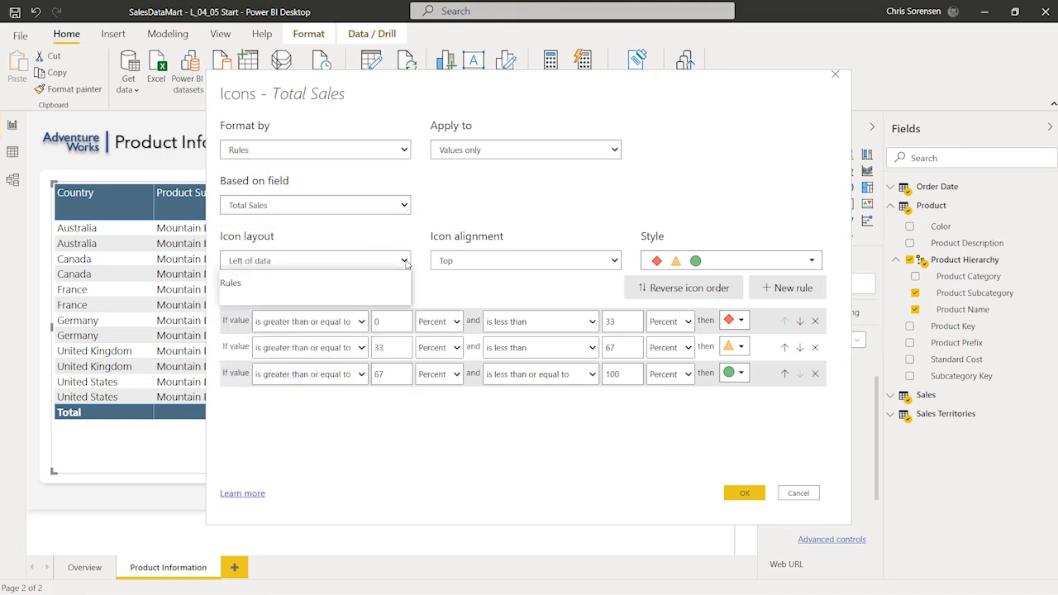
{"action": "left_click", "coordinate": [406, 298]}
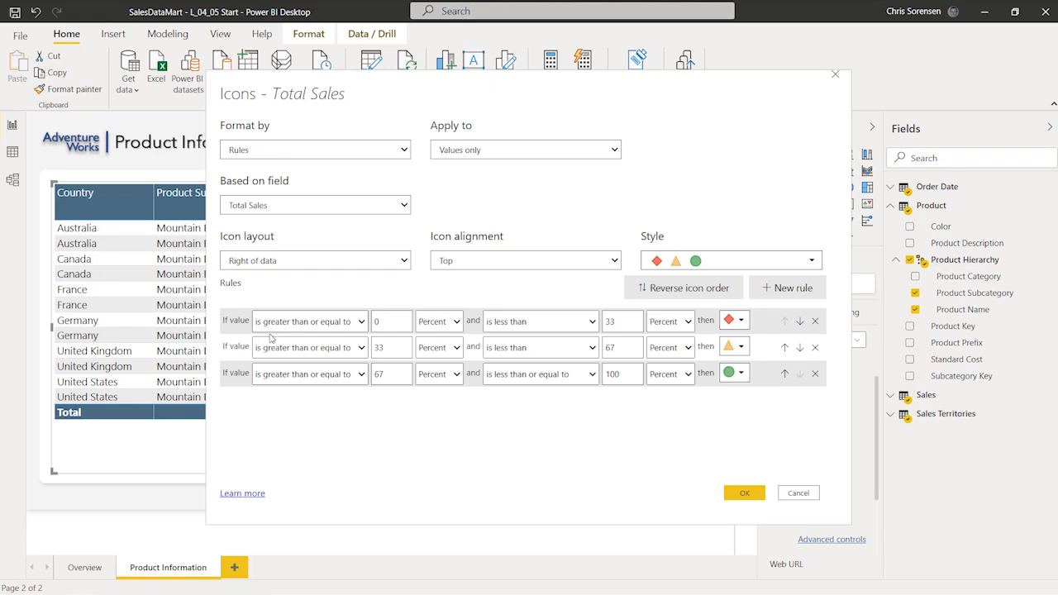
{"action": "left_click", "coordinate": [438, 321]}
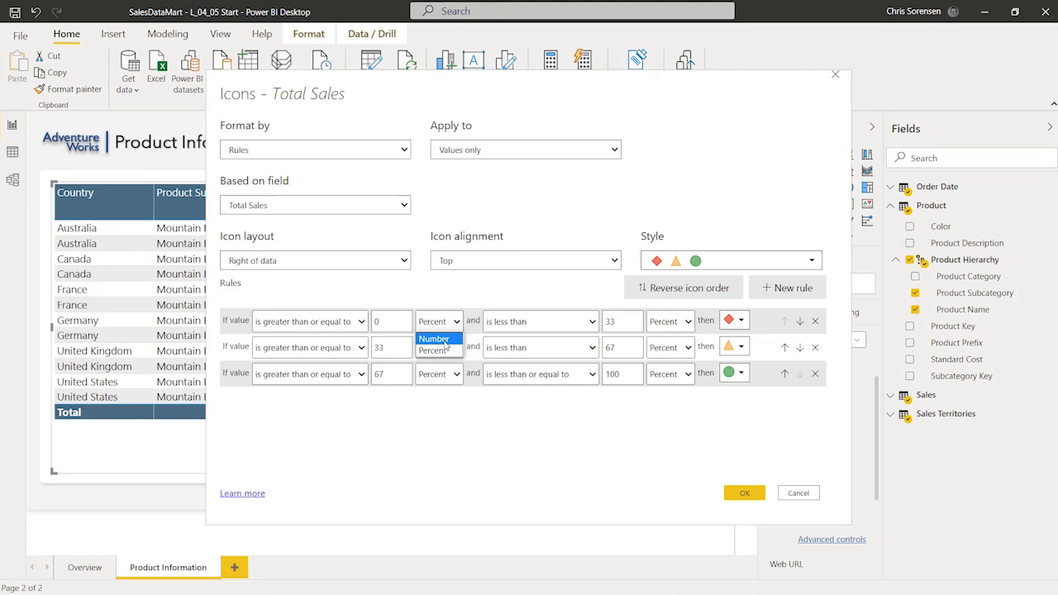
Step: Set the first icon rule to Number values from 0 up to and including 500000
{"action": "left_click", "coordinate": [434, 339]}
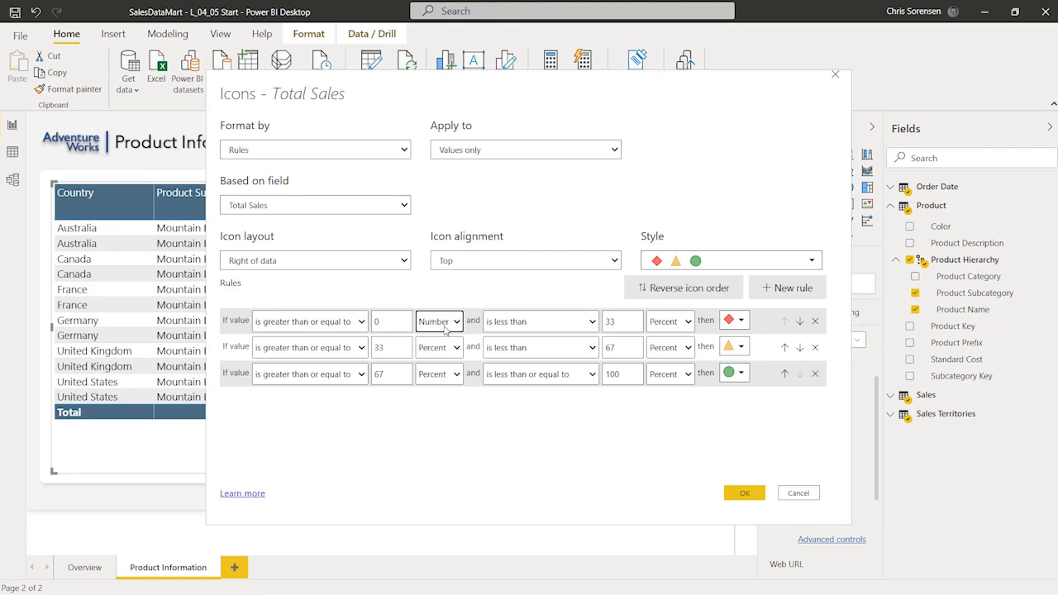
{"action": "left_click", "coordinate": [532, 322]}
{"action": "left_click", "coordinate": [541, 354]}
{"action": "double_click", "coordinate": [622, 321]}
{"action": "type", "text": "500000"}
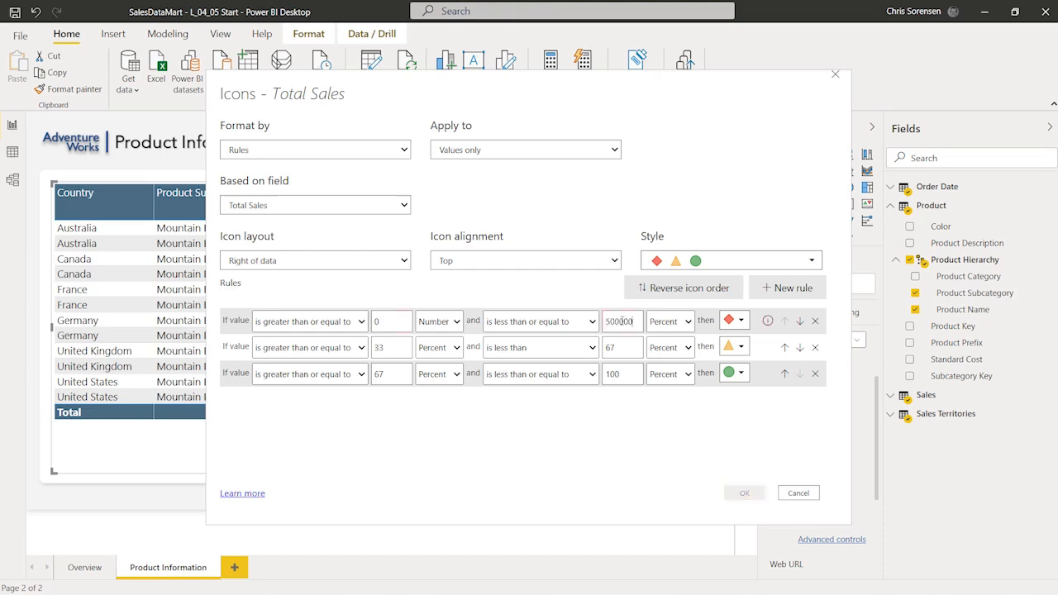
{"action": "left_click", "coordinate": [668, 321]}
{"action": "left_click", "coordinate": [669, 337]}
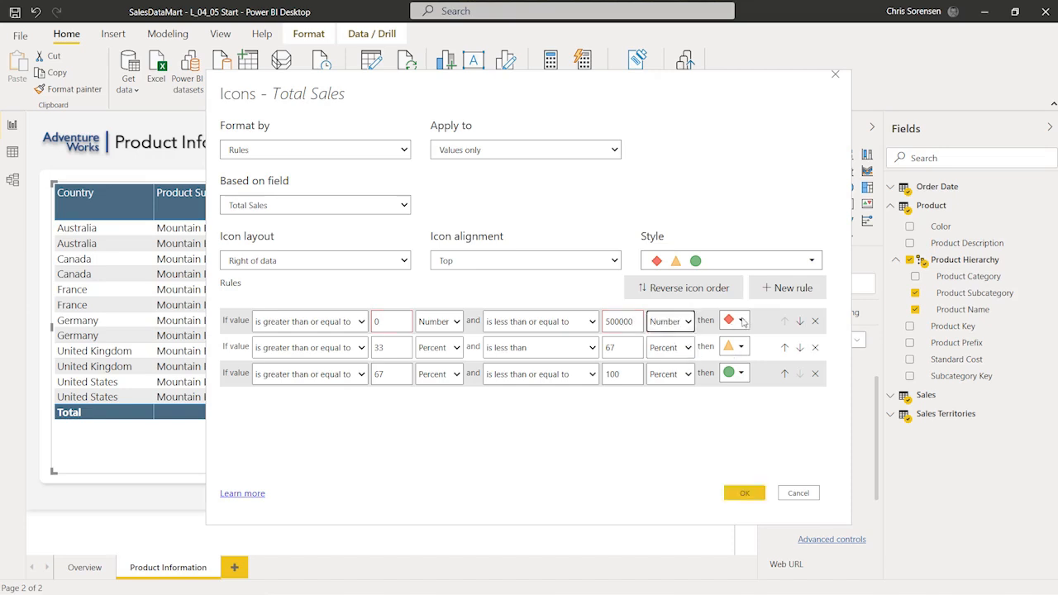
Step: Set the second icon rule to Number values from 500001 up to and including 1000000
{"action": "left_click", "coordinate": [398, 348]}
{"action": "key", "text": "BackSpace"}
{"action": "key", "text": "BackSpace"}
{"action": "type", "text": "500001"}
{"action": "left_click", "coordinate": [457, 347]}
{"action": "left_click", "coordinate": [452, 363]}
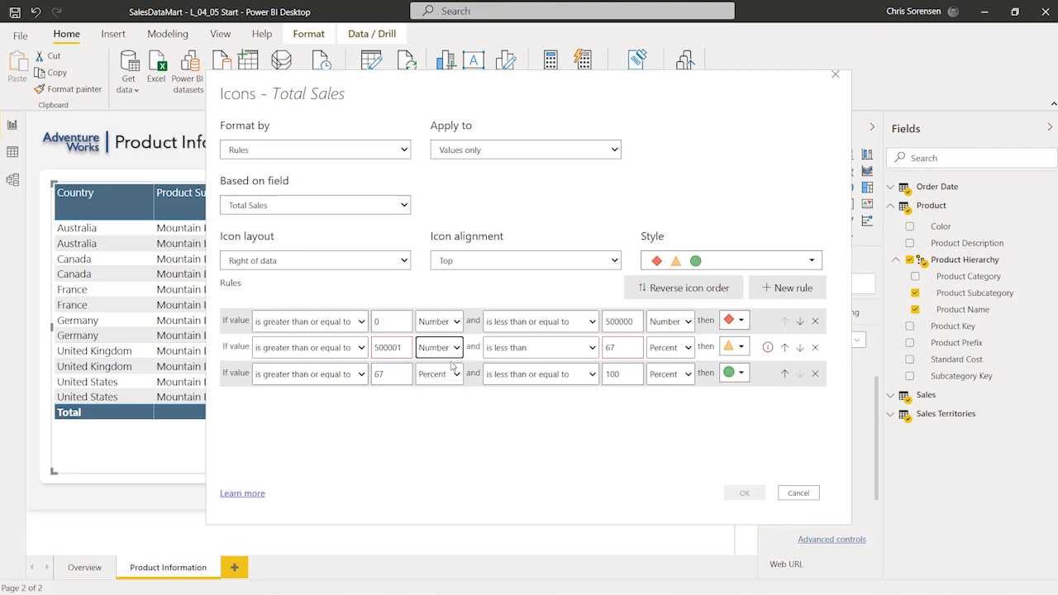
{"action": "left_click", "coordinate": [529, 347]}
{"action": "left_click", "coordinate": [519, 378]}
{"action": "left_click", "coordinate": [631, 347]}
{"action": "key", "text": "BackSpace"}
{"action": "key", "text": "BackSpace"}
{"action": "type", "text": "1000000"}
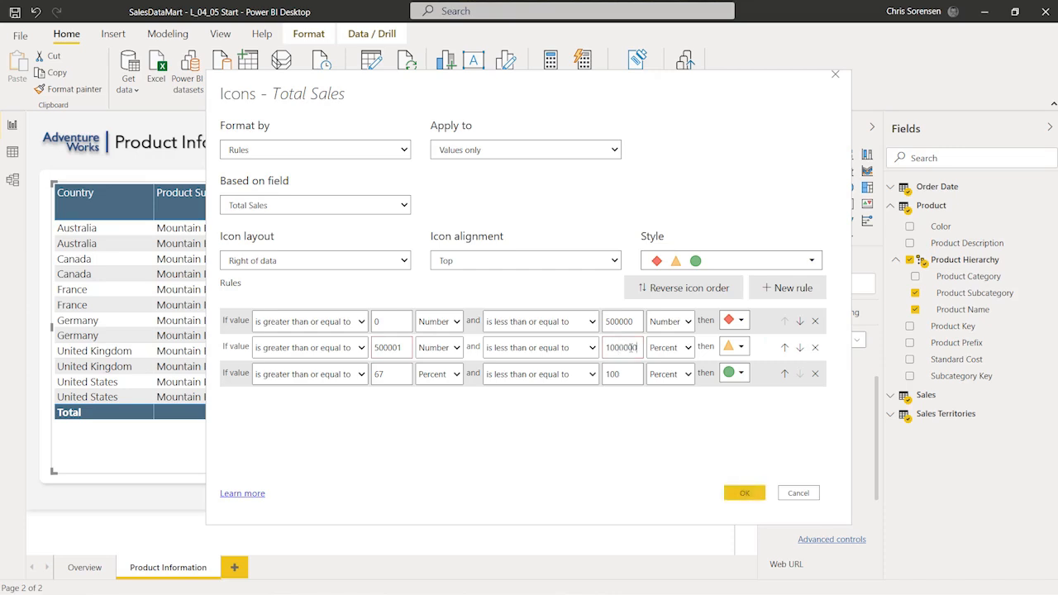
{"action": "left_click", "coordinate": [661, 351]}
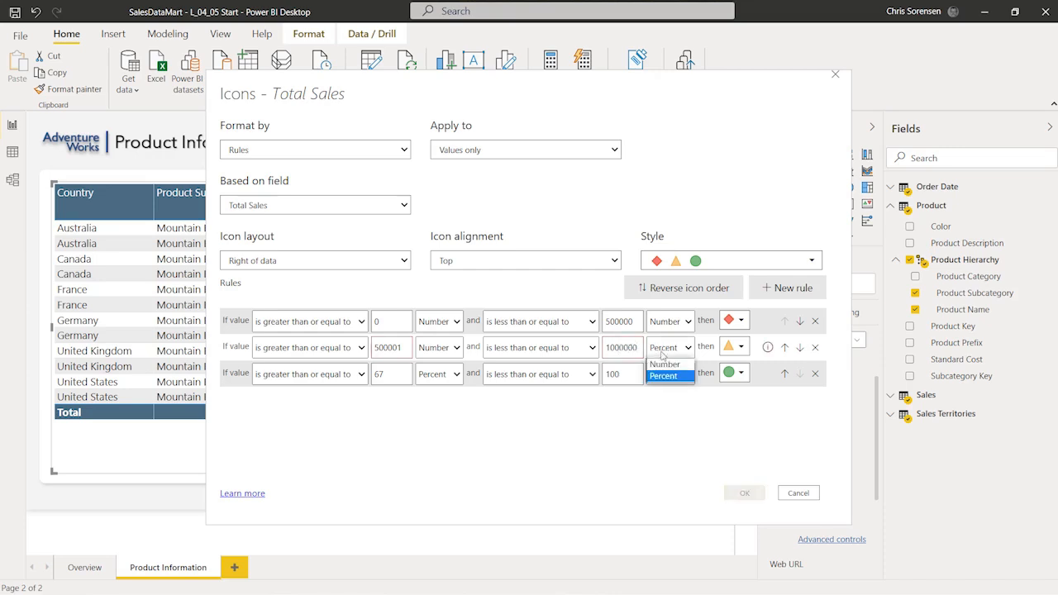
{"action": "left_click", "coordinate": [665, 363]}
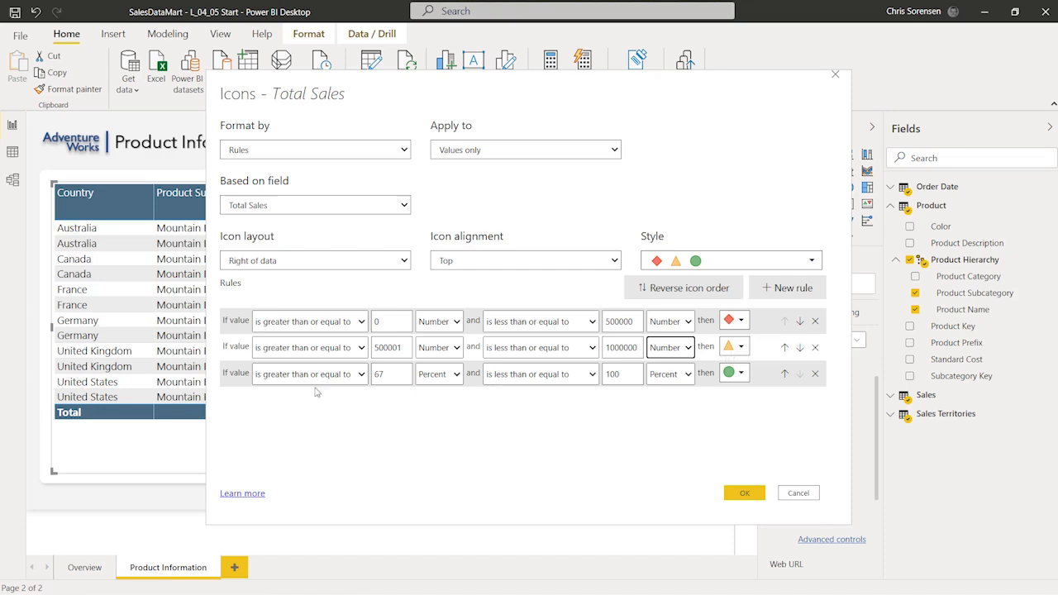
Step: Set the third rule to Number values from 1000001 with no upper limit, and apply
{"action": "left_click", "coordinate": [402, 370]}
{"action": "key", "text": "BackSpace"}
{"action": "key", "text": "BackSpace"}
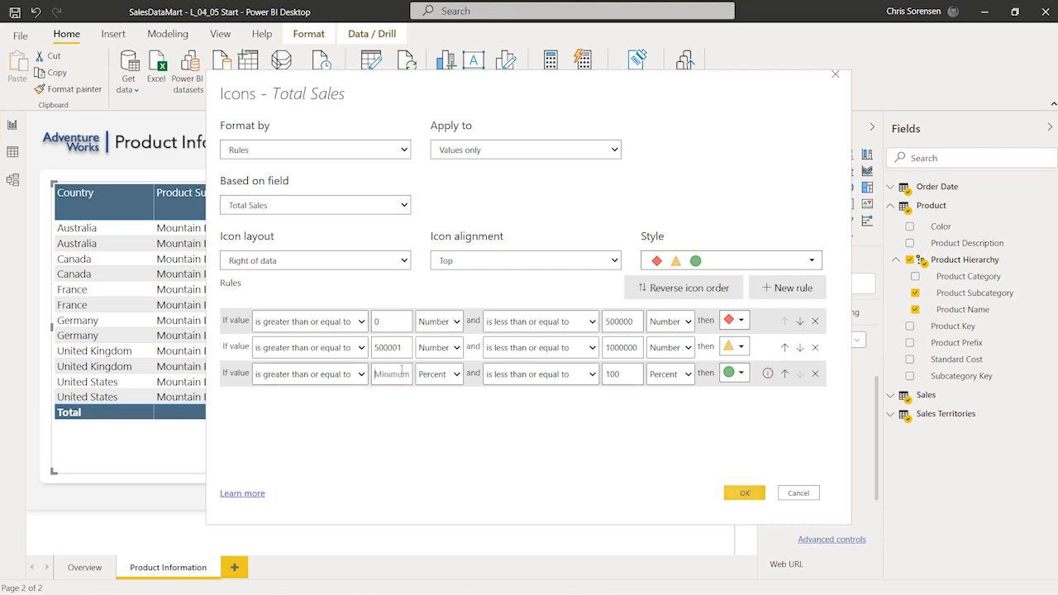
{"action": "type", "text": "1000001"}
{"action": "key", "text": "Tab"}
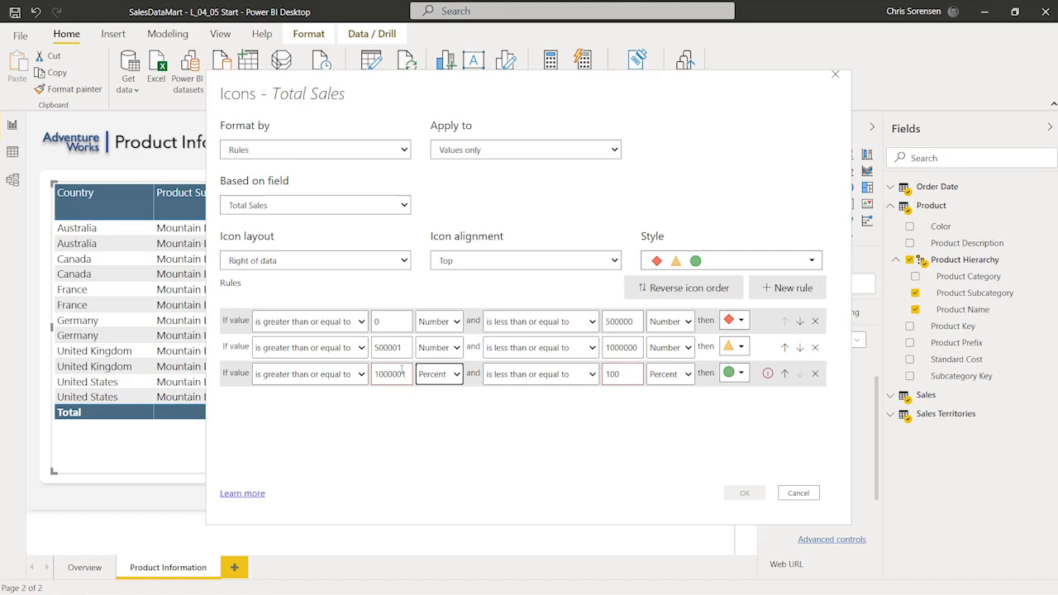
{"action": "left_click", "coordinate": [426, 377]}
{"action": "left_click", "coordinate": [436, 393]}
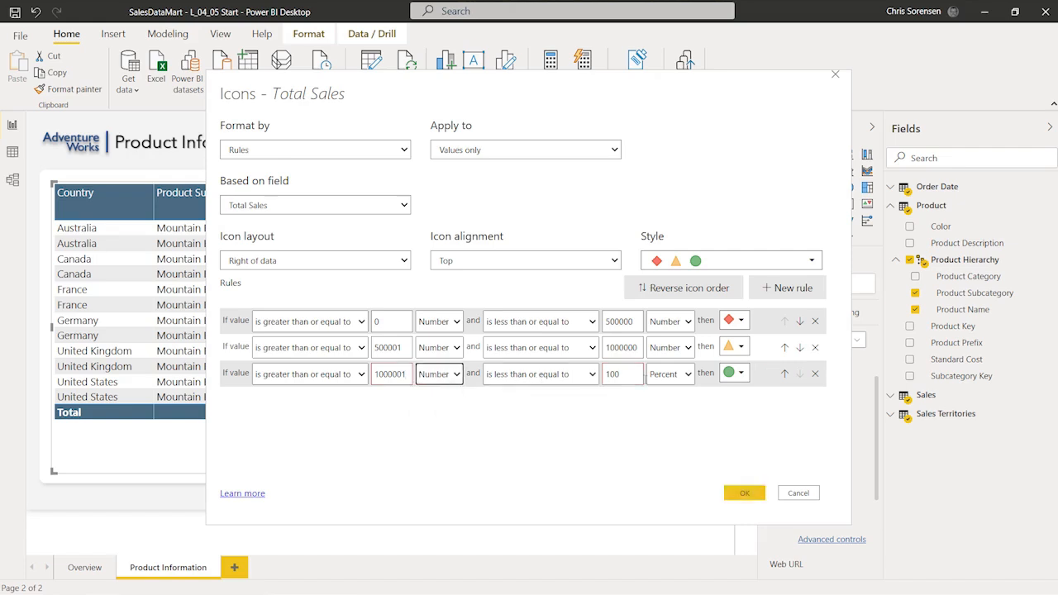
{"action": "left_click", "coordinate": [689, 376]}
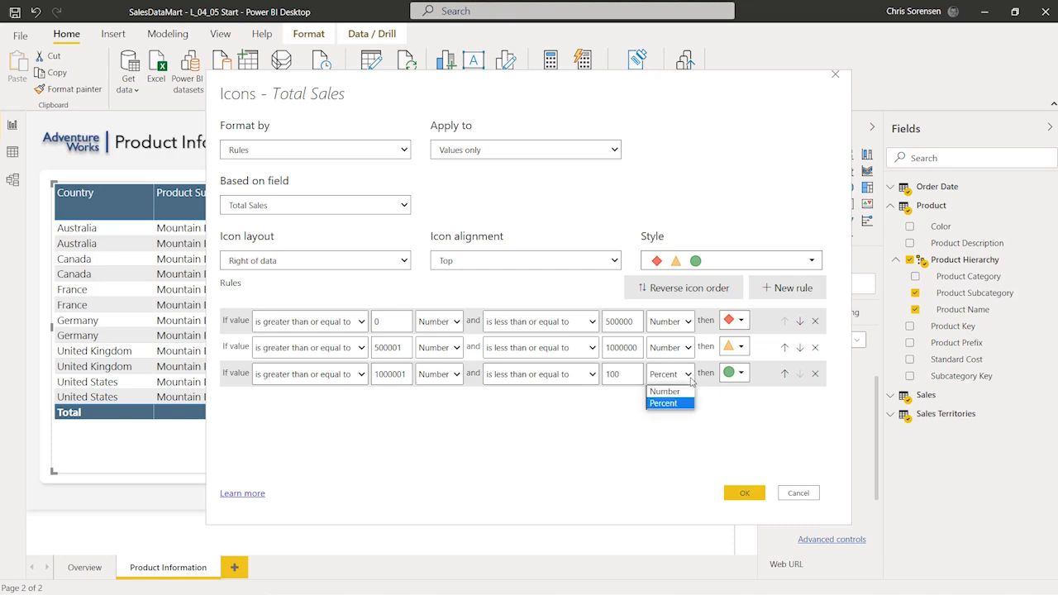
{"action": "left_click", "coordinate": [664, 391]}
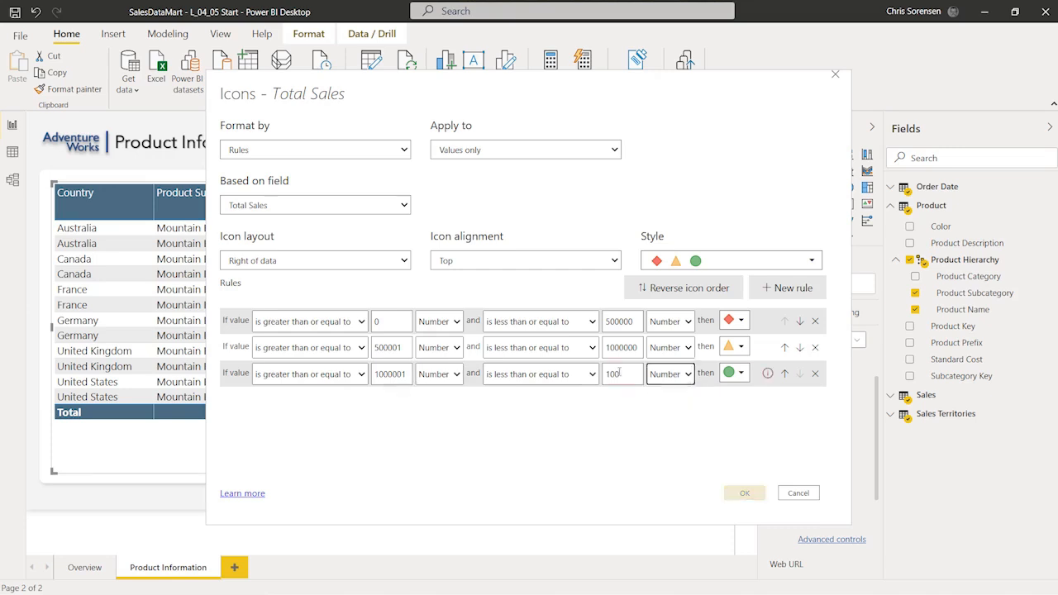
{"action": "key", "text": "BackSpace"}
{"action": "key", "text": "BackSpace"}
{"action": "key", "text": "BackSpace"}
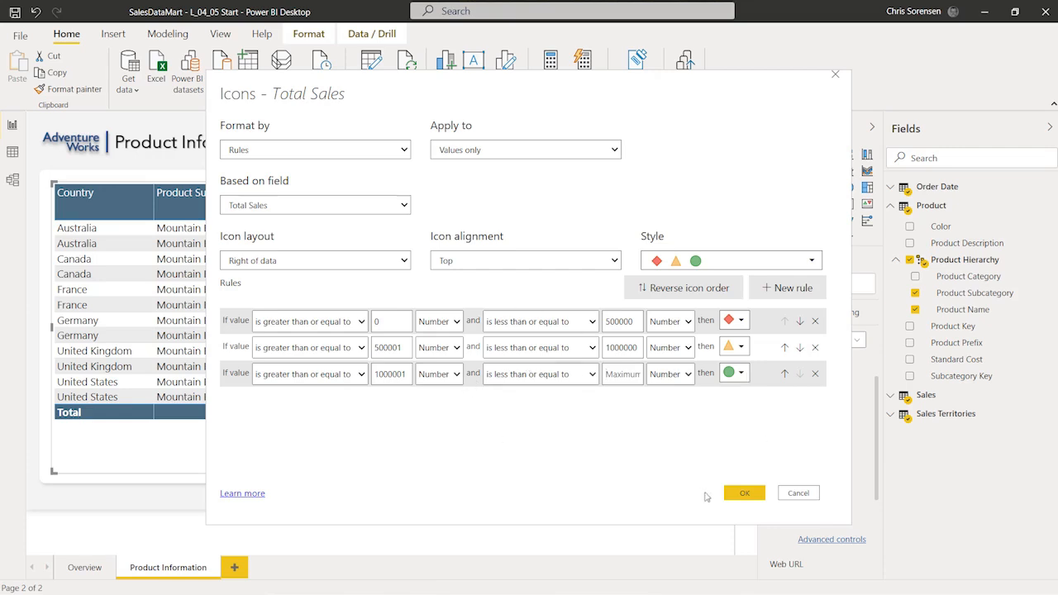
{"action": "left_click", "coordinate": [741, 493]}
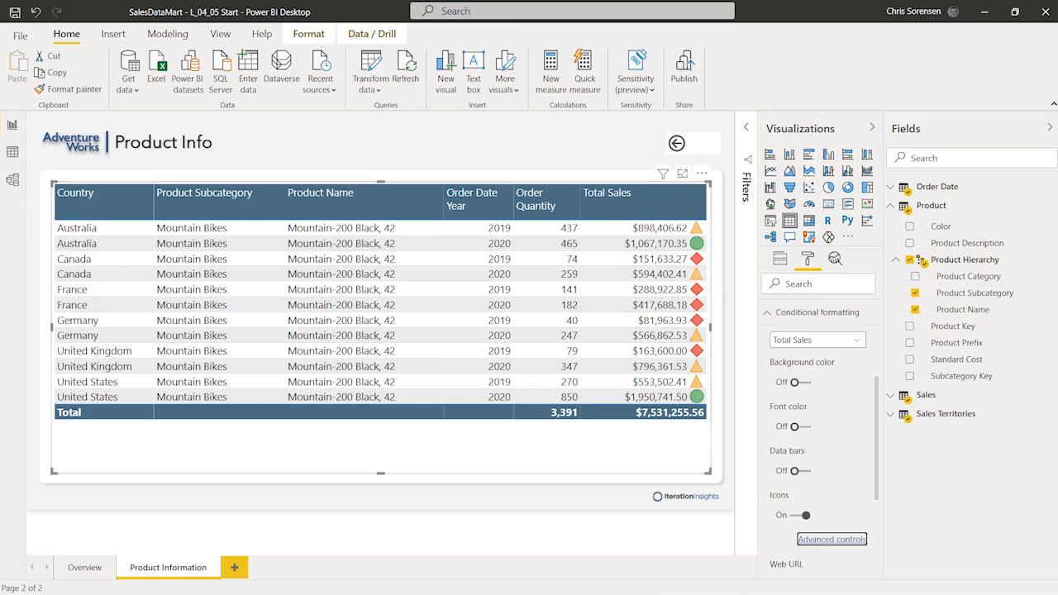
{"action": "left_click", "coordinate": [611, 530]}
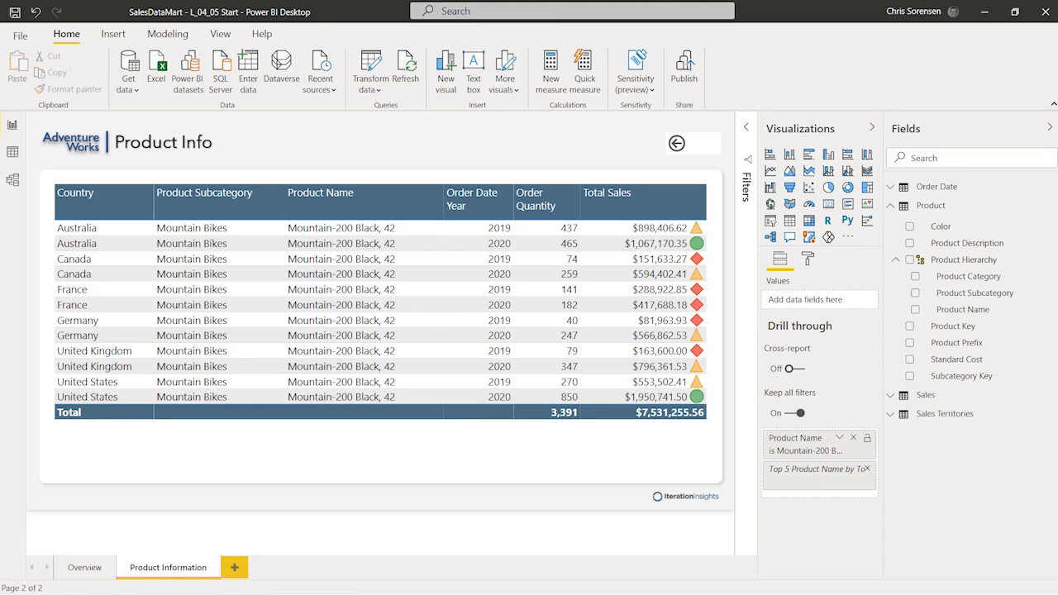
Step: Make the back-arrow button's background fully transparent
{"action": "left_click", "coordinate": [698, 153]}
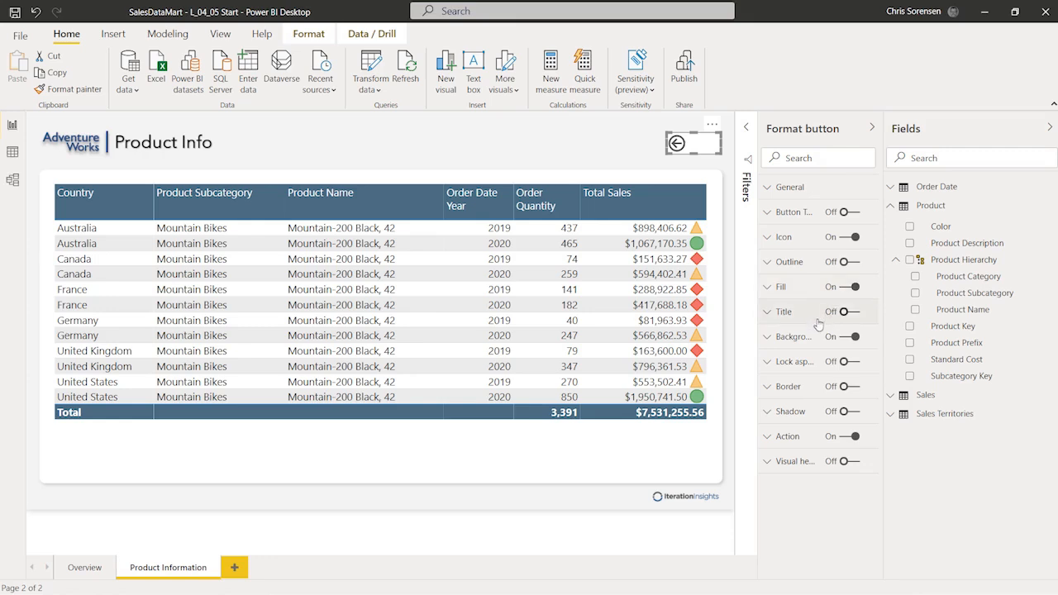
{"action": "left_click", "coordinate": [767, 338]}
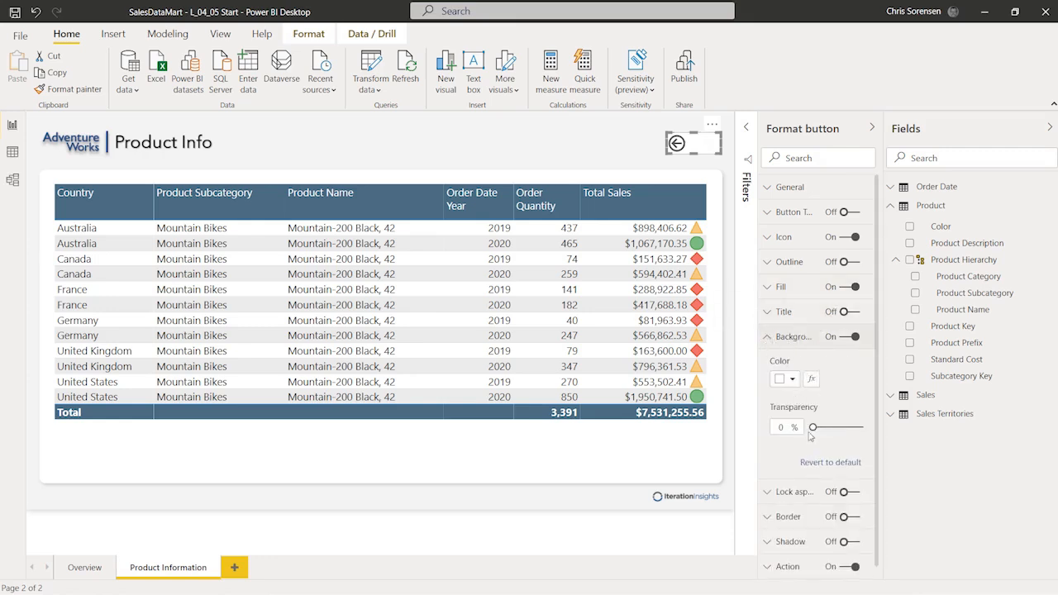
{"action": "left_click_drag", "start_coordinate": [813, 427], "coordinate": [886, 424]}
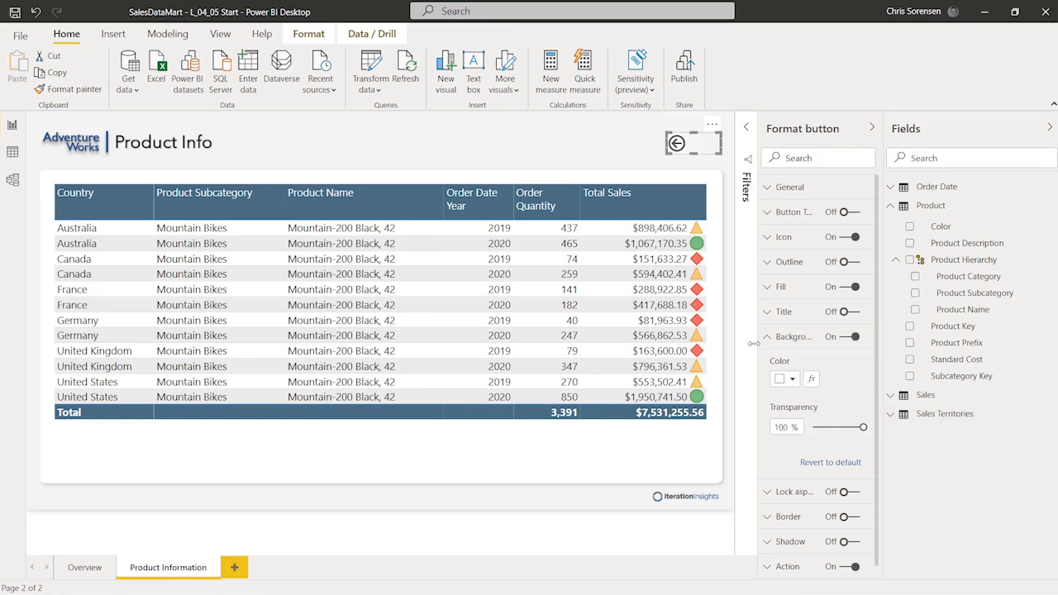
{"action": "left_click", "coordinate": [590, 154]}
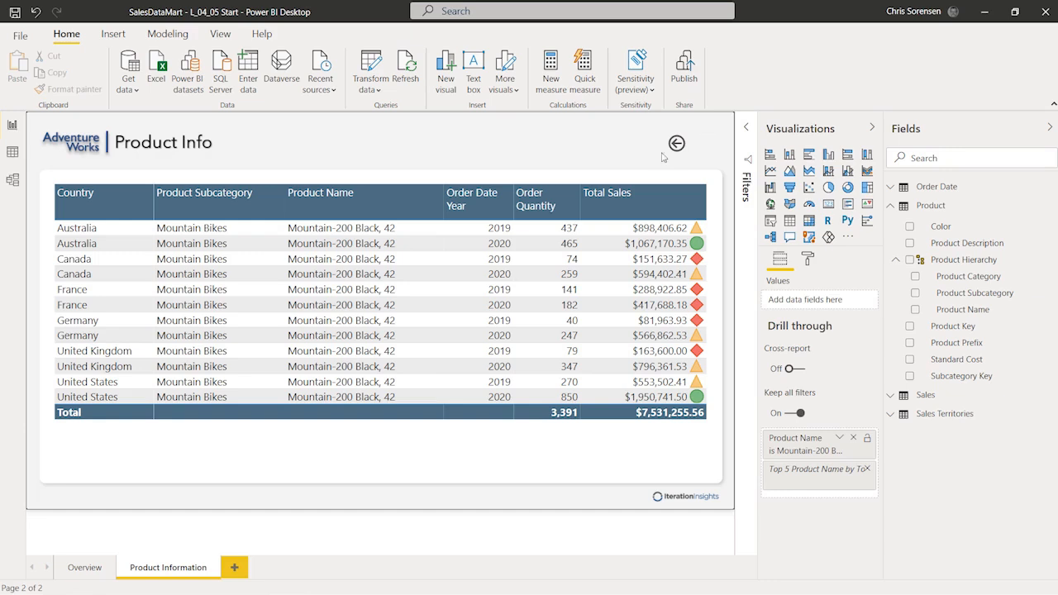
{"action": "left_click", "coordinate": [692, 146]}
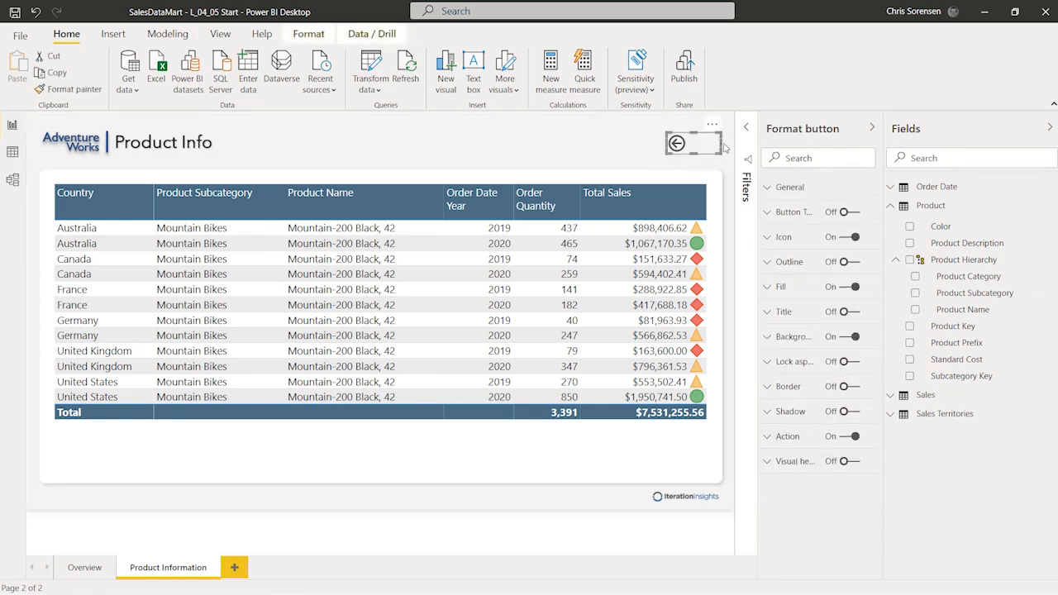
{"action": "left_click", "coordinate": [720, 149]}
Step: Narrow the back button slightly and align it with the table's right edge
{"action": "left_click", "coordinate": [704, 146]}
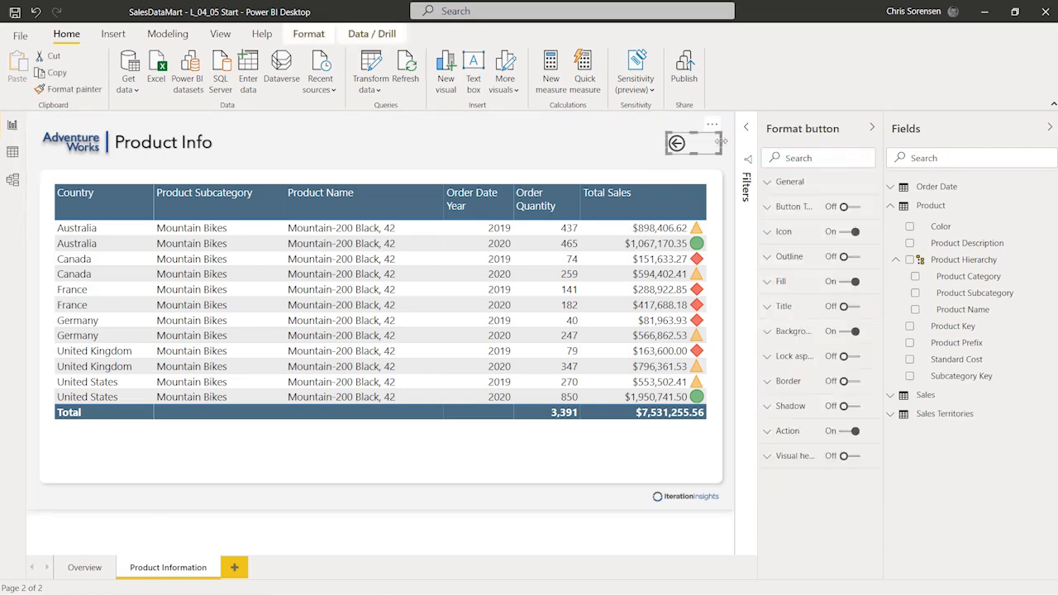
{"action": "left_click_drag", "start_coordinate": [703, 145], "coordinate": [690, 143]}
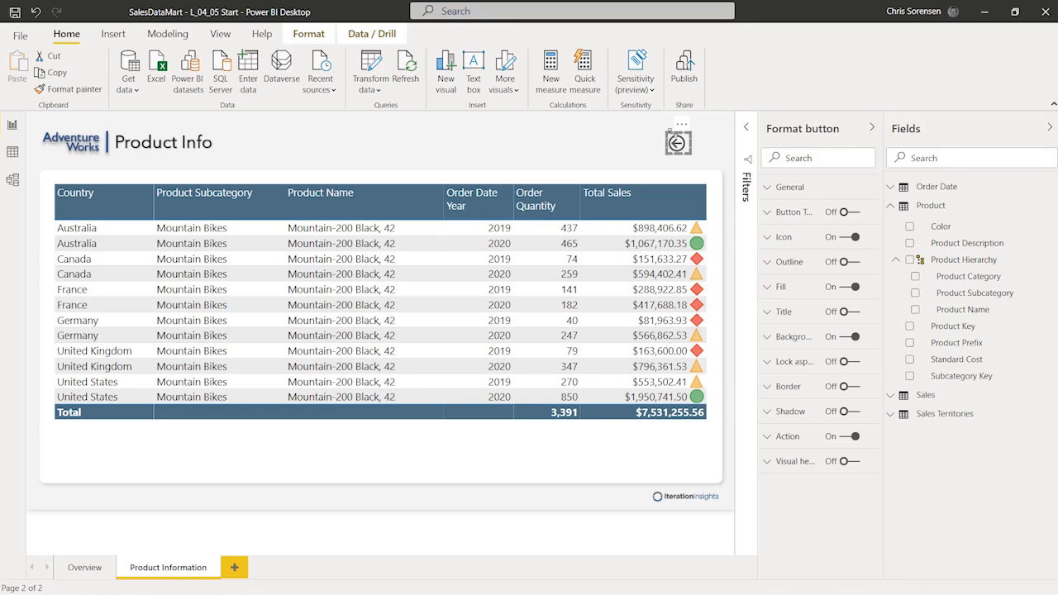
{"action": "left_click_drag", "start_coordinate": [675, 143], "coordinate": [702, 145]}
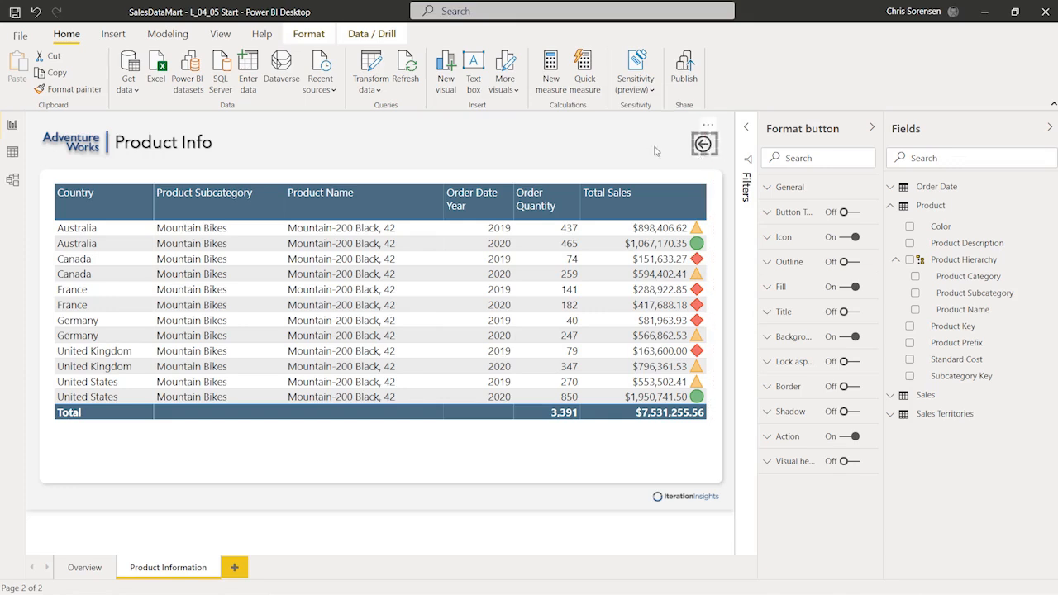
{"action": "left_click", "coordinate": [684, 182]}
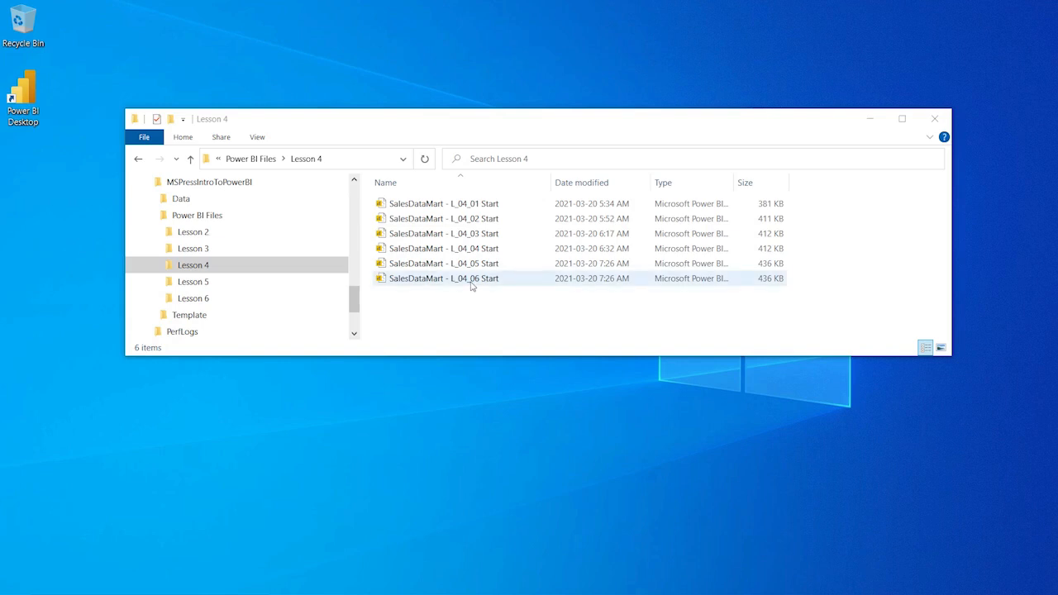
Step: Open SalesDataMart - L_04_06 Start from the Lesson 4 folder in Power BI Desktop
{"action": "double_click", "coordinate": [472, 282]}
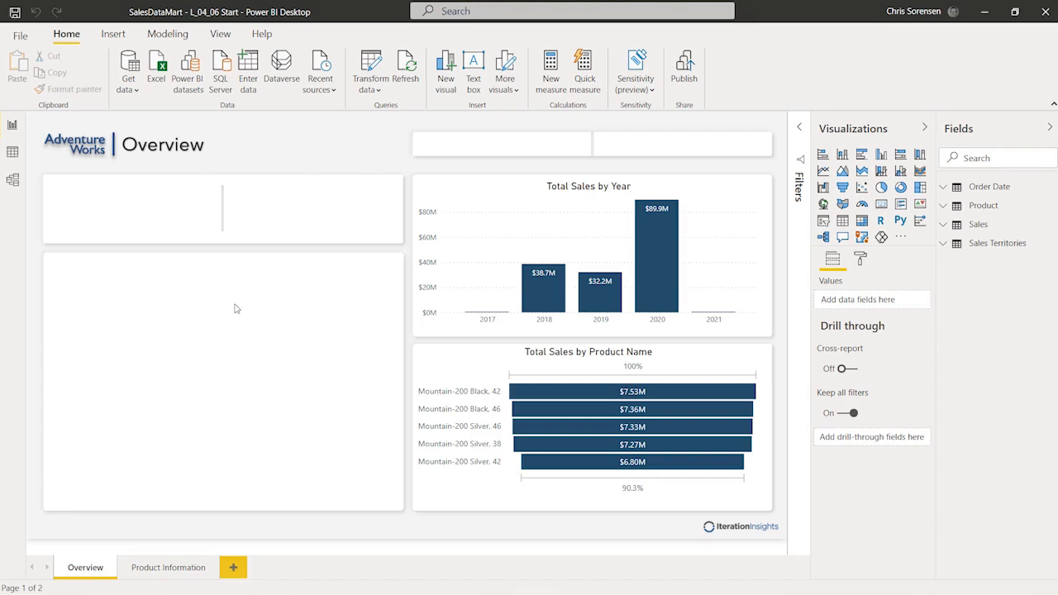
Step: Select a blank area of the loaded L_04_06 Start Overview page
{"action": "left_click", "coordinate": [298, 342]}
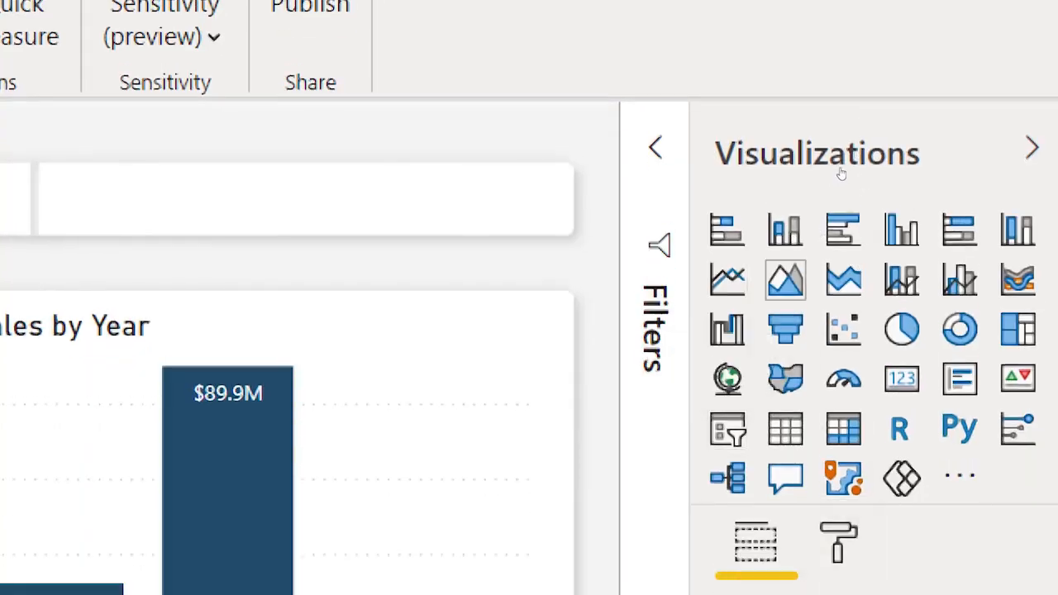
Step: Add a line chart sized to the lower-left tile, then widen Fields and expand Order Date
{"action": "left_click", "coordinate": [727, 280]}
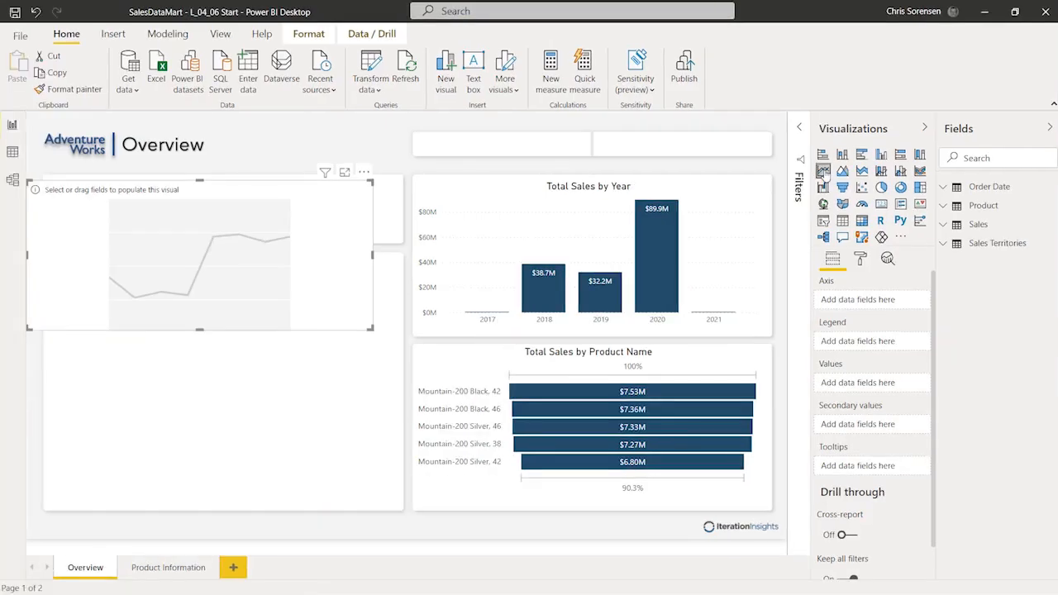
{"action": "left_click_drag", "start_coordinate": [260, 197], "coordinate": [282, 272]}
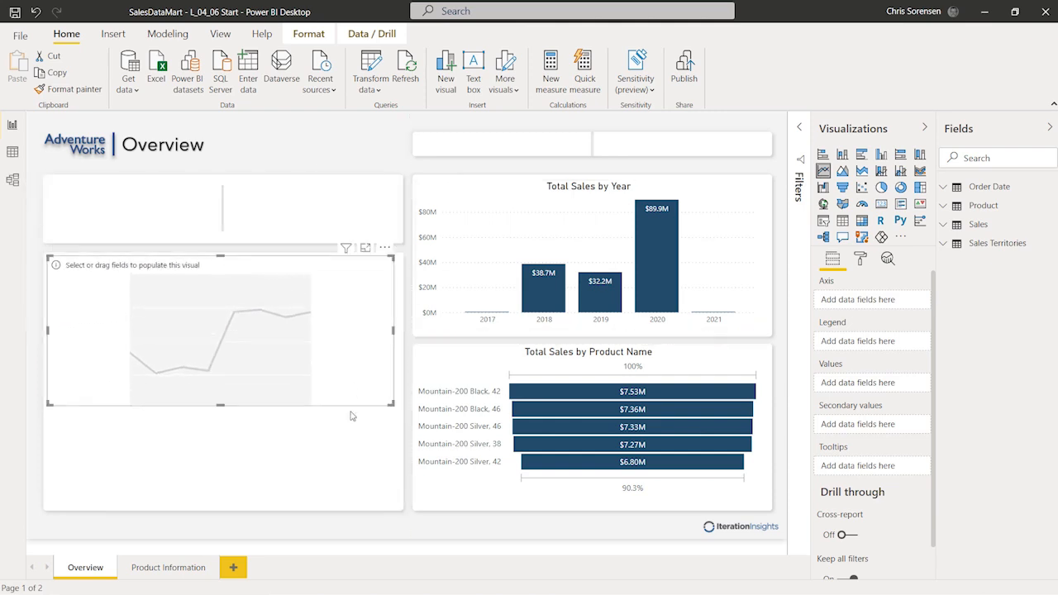
{"action": "left_click_drag", "start_coordinate": [393, 404], "coordinate": [394, 500]}
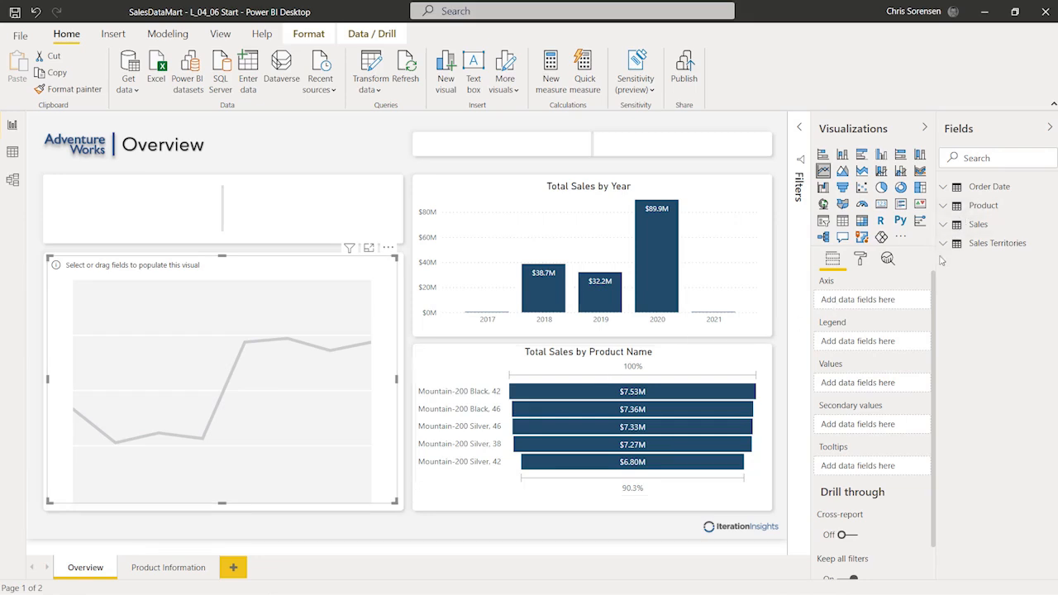
{"action": "left_click_drag", "start_coordinate": [934, 262], "coordinate": [891, 258]}
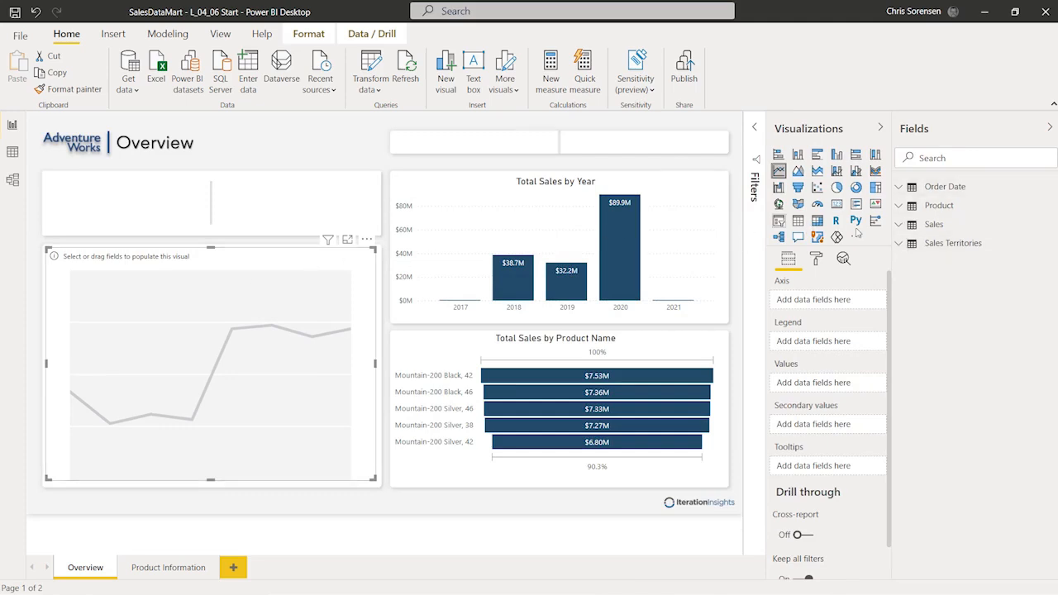
{"action": "left_click", "coordinate": [898, 188]}
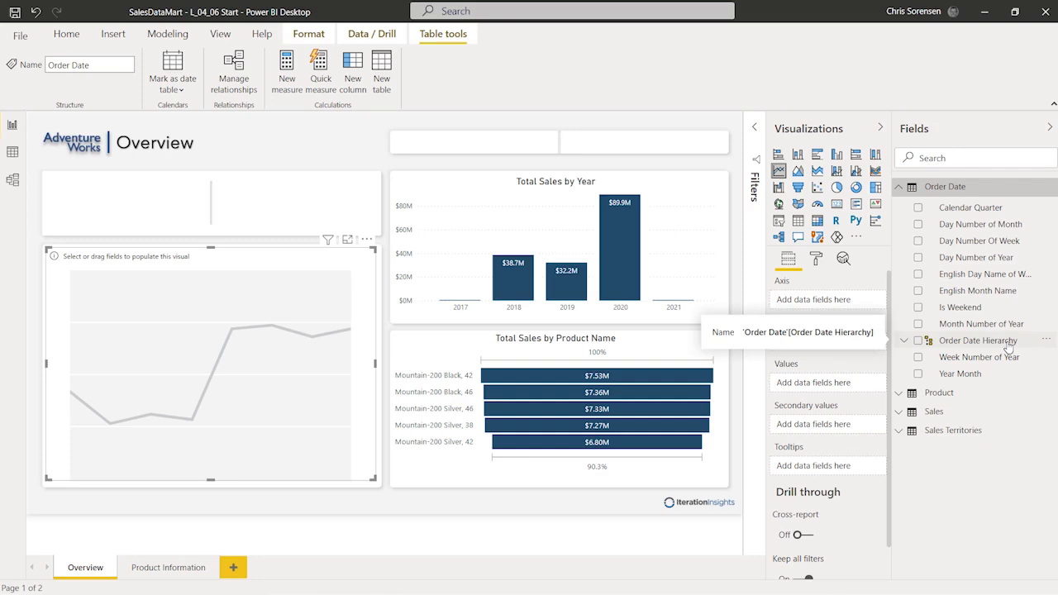
Step: Put Order Date Hierarchy on the chart axis and Sales' Total Sales in Values
{"action": "left_click_drag", "start_coordinate": [1008, 348], "coordinate": [861, 304]}
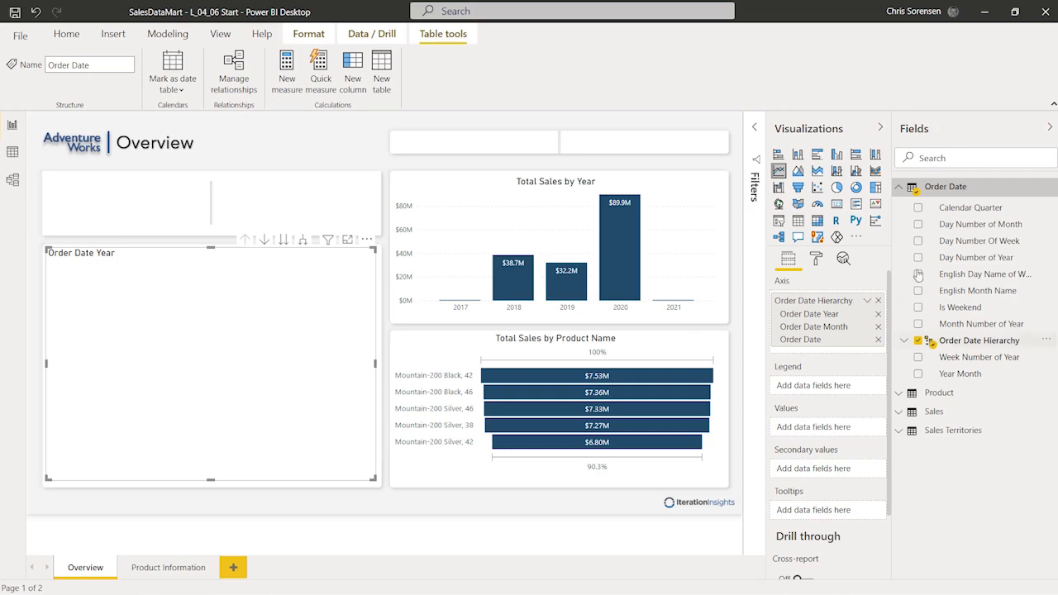
{"action": "left_click", "coordinate": [898, 188]}
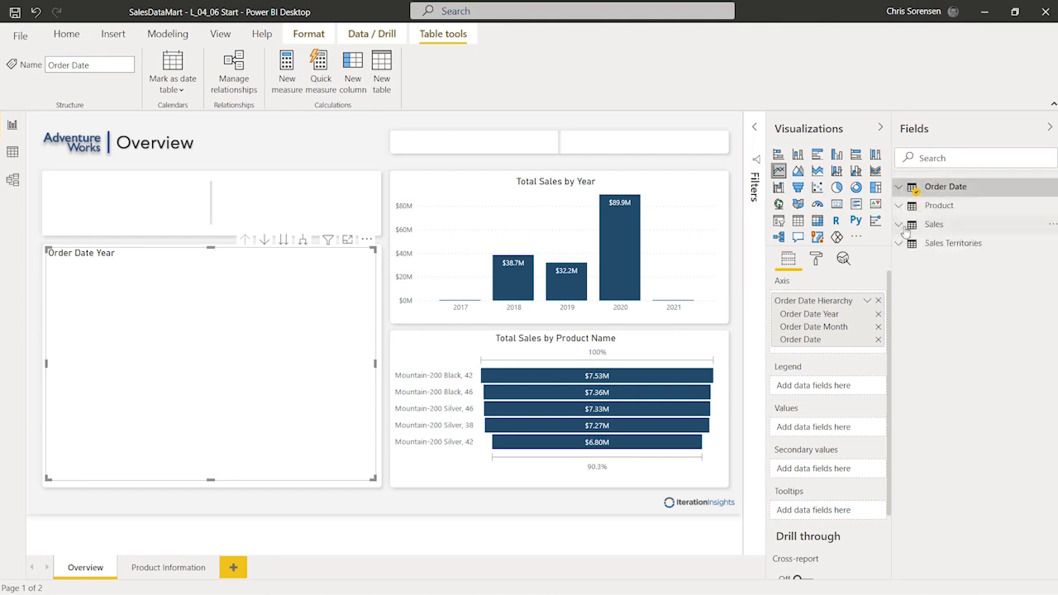
{"action": "left_click", "coordinate": [903, 228]}
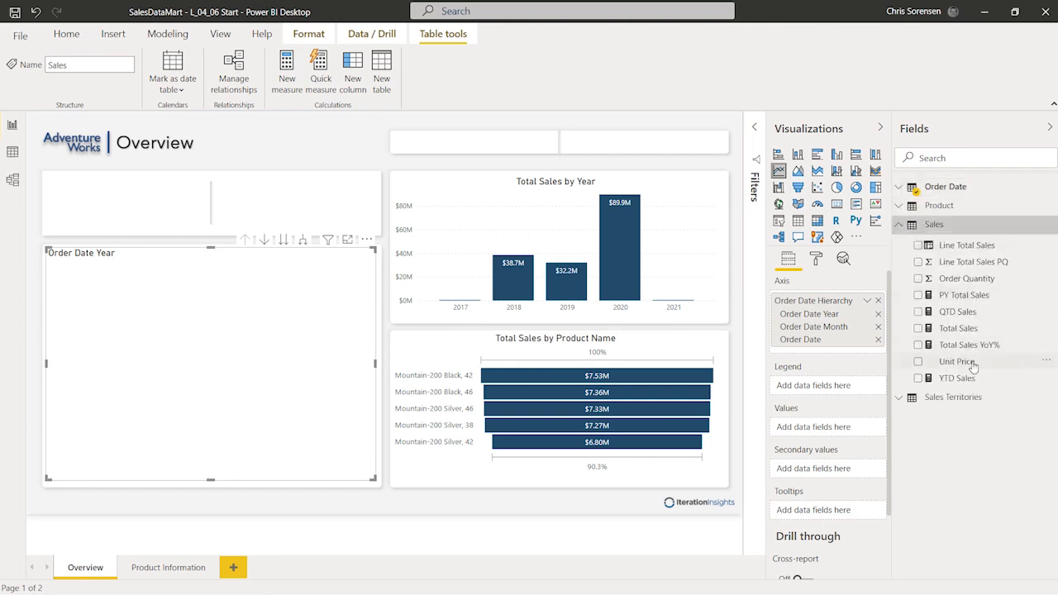
{"action": "left_click_drag", "start_coordinate": [985, 344], "coordinate": [838, 430]}
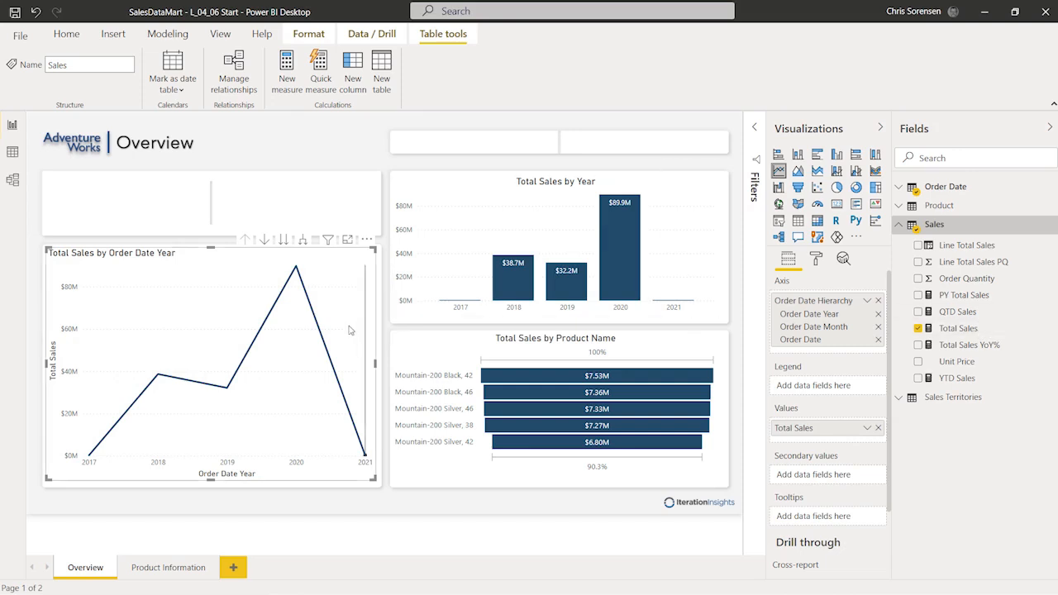
{"action": "mouse_move", "coordinate": [312, 312]}
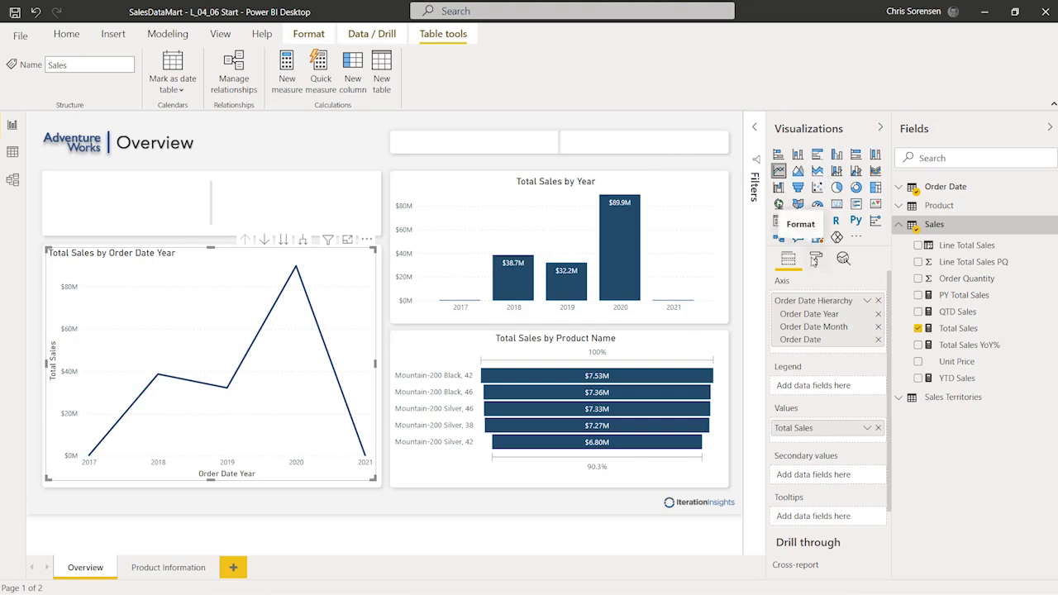
Step: In the chart's General format settings, set X 41, Y 246, width 585 and height 407
{"action": "left_click", "coordinate": [815, 260]}
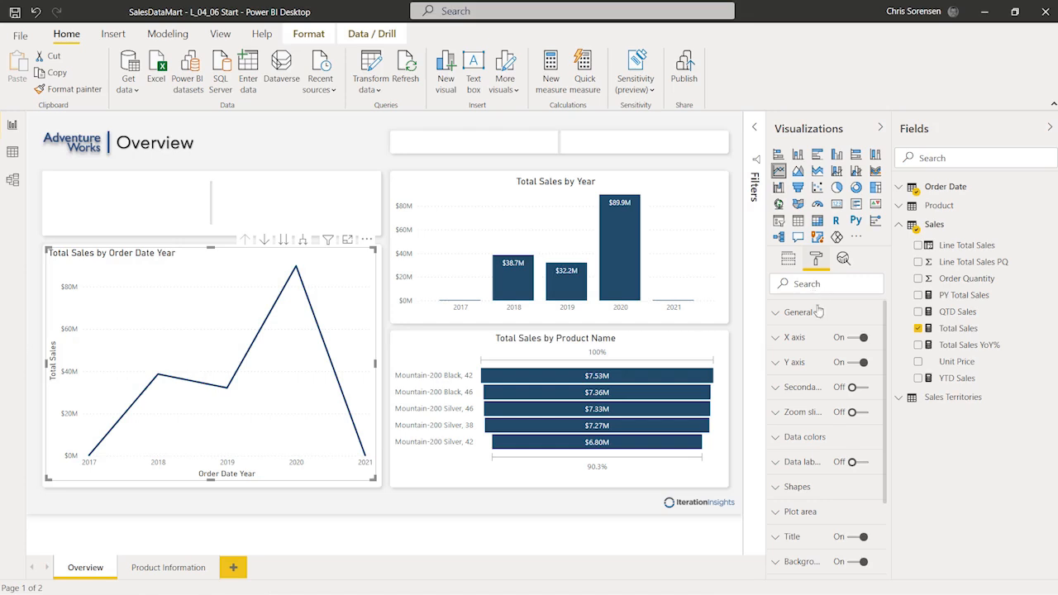
{"action": "left_click", "coordinate": [776, 316]}
{"action": "left_click", "coordinate": [817, 403]}
{"action": "key", "text": "BackSpace"}
{"action": "key", "text": "BackSpace"}
{"action": "type", "text": "41"}
{"action": "key", "text": "Tab"}
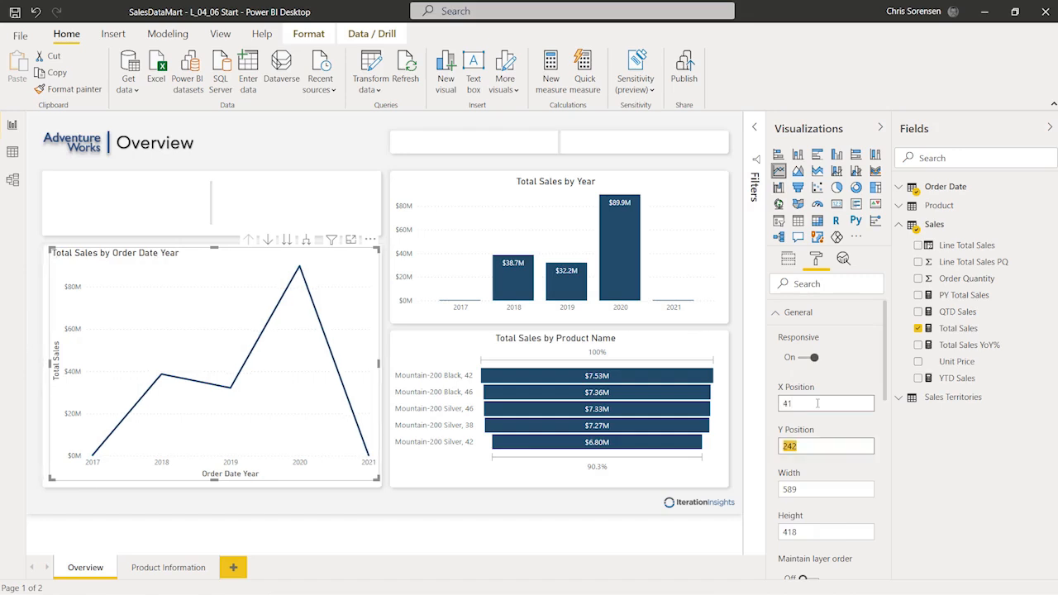
{"action": "type", "text": "246"}
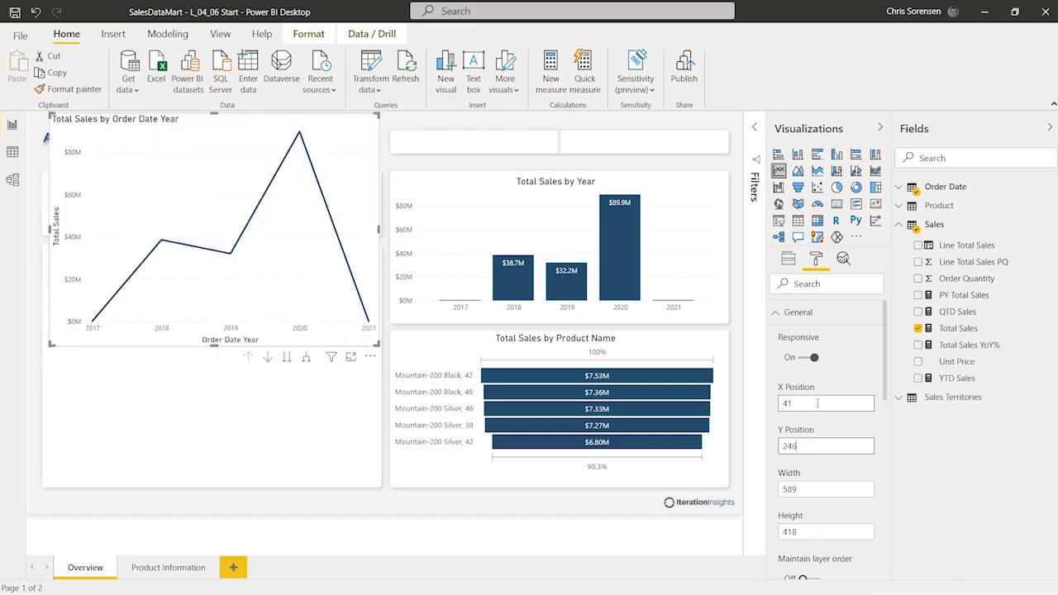
{"action": "key", "text": "Tab"}
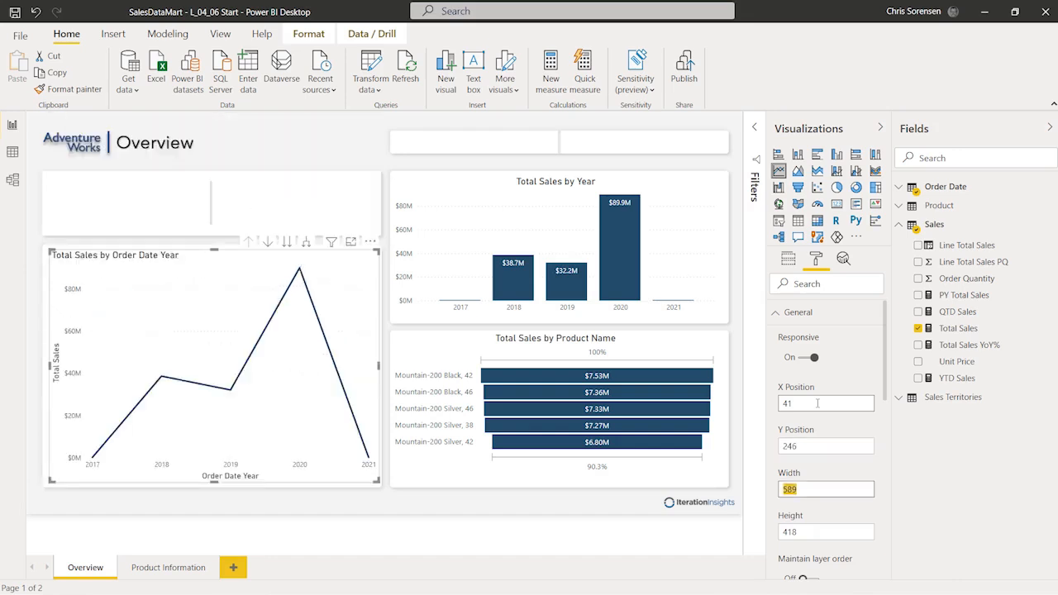
{"action": "type", "text": "585"}
{"action": "key", "text": "Tab"}
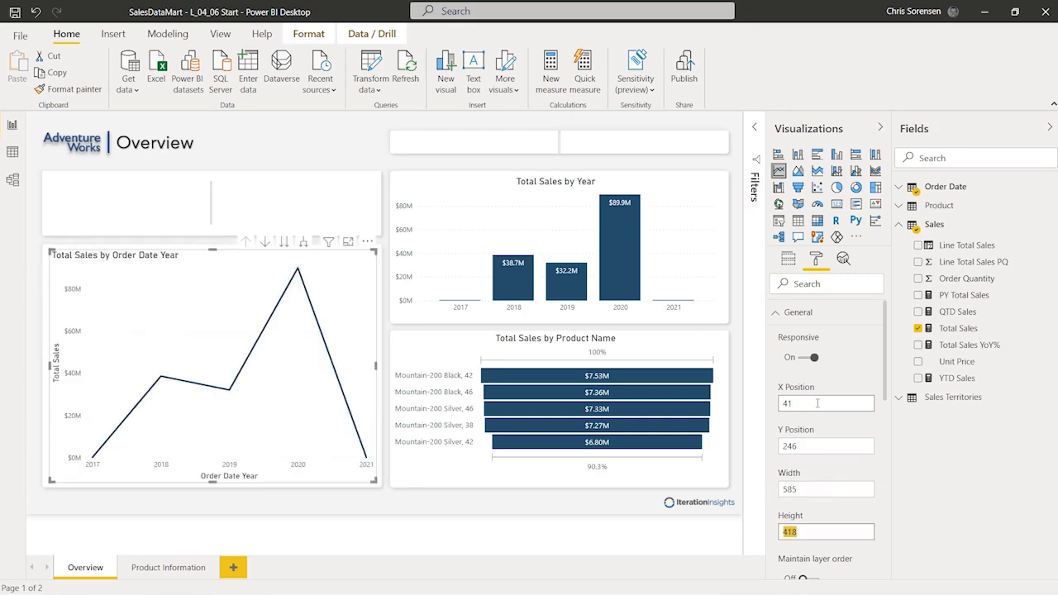
{"action": "type", "text": "407"}
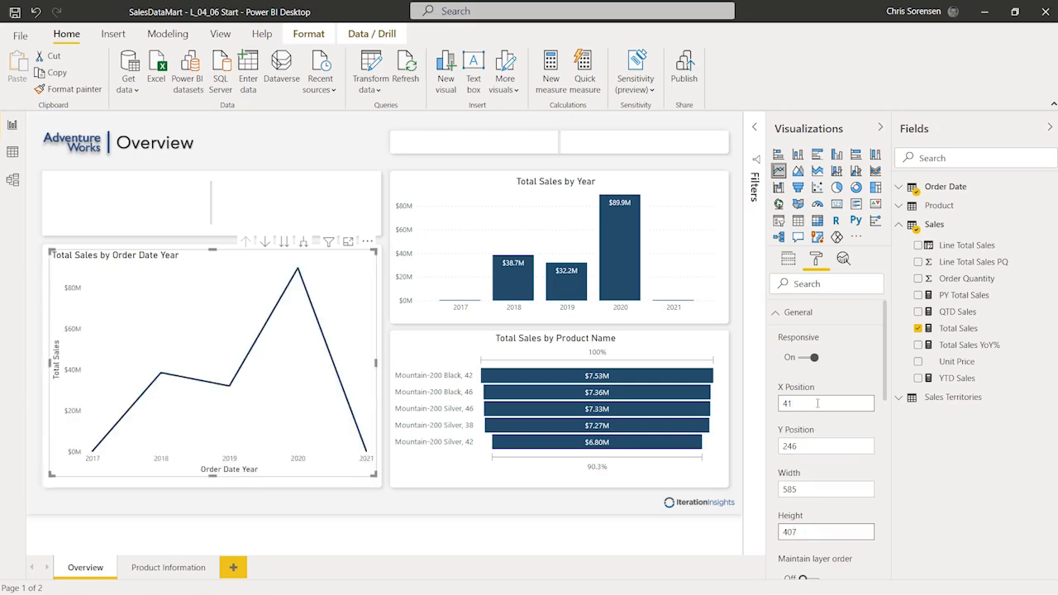
{"action": "left_click", "coordinate": [776, 313]}
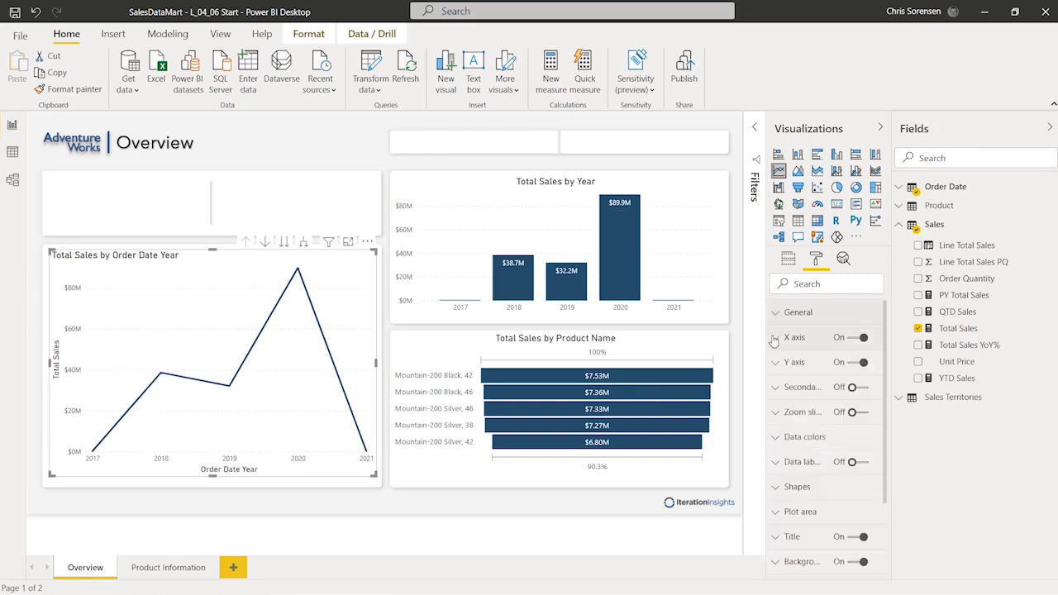
Step: Change the line chart's title text to 'Sales Performance'
{"action": "scroll", "coordinate": [771, 495], "scroll_direction": "down", "scroll_amount": 2}
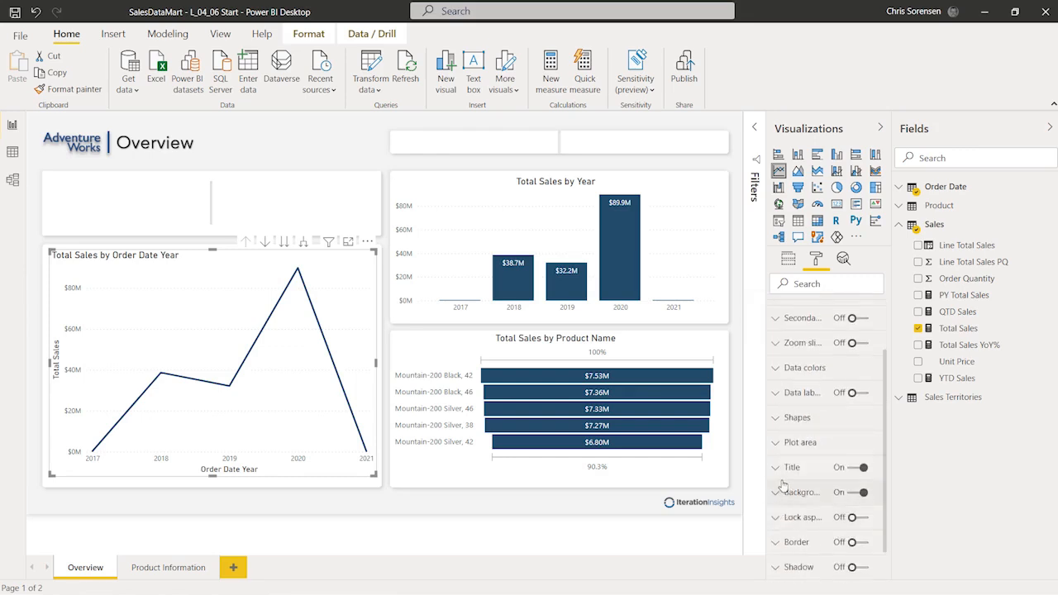
{"action": "left_click", "coordinate": [784, 468]}
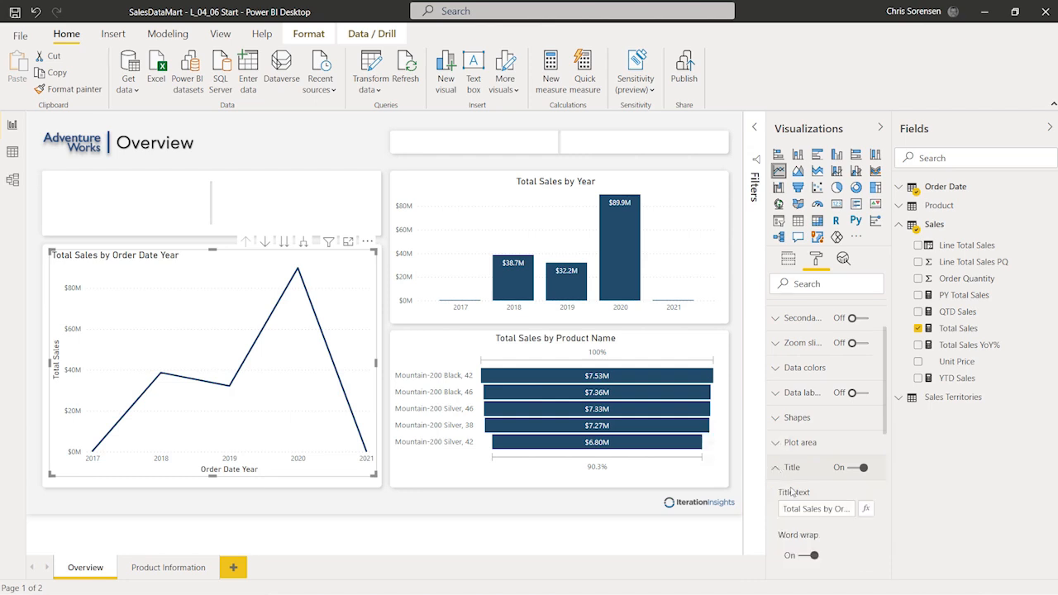
{"action": "scroll", "coordinate": [865, 493], "scroll_direction": "down", "scroll_amount": 2}
{"action": "triple_click", "coordinate": [818, 437]}
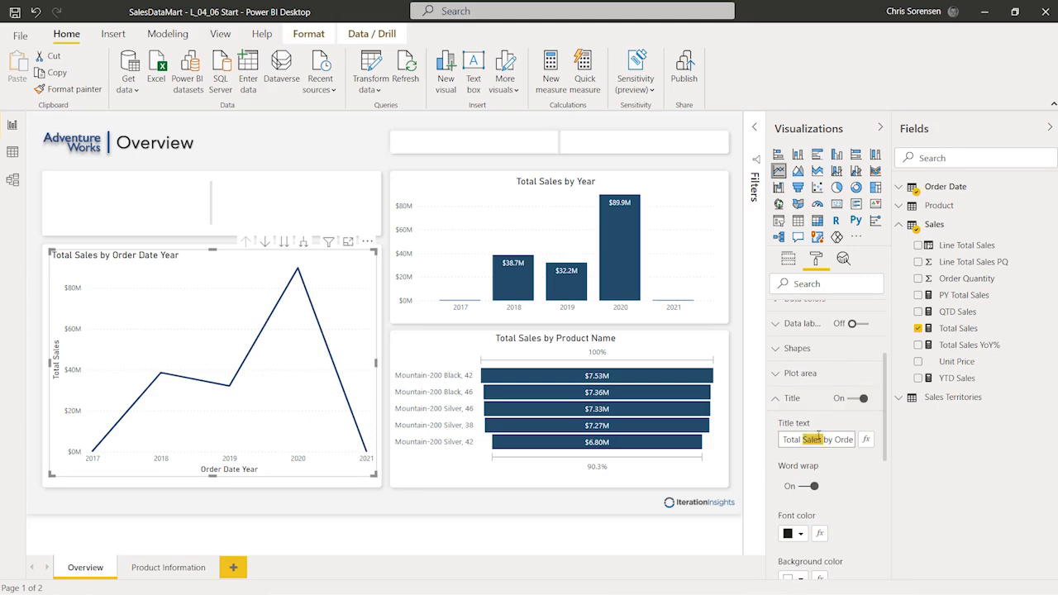
{"action": "type", "text": "Sales Pe"}
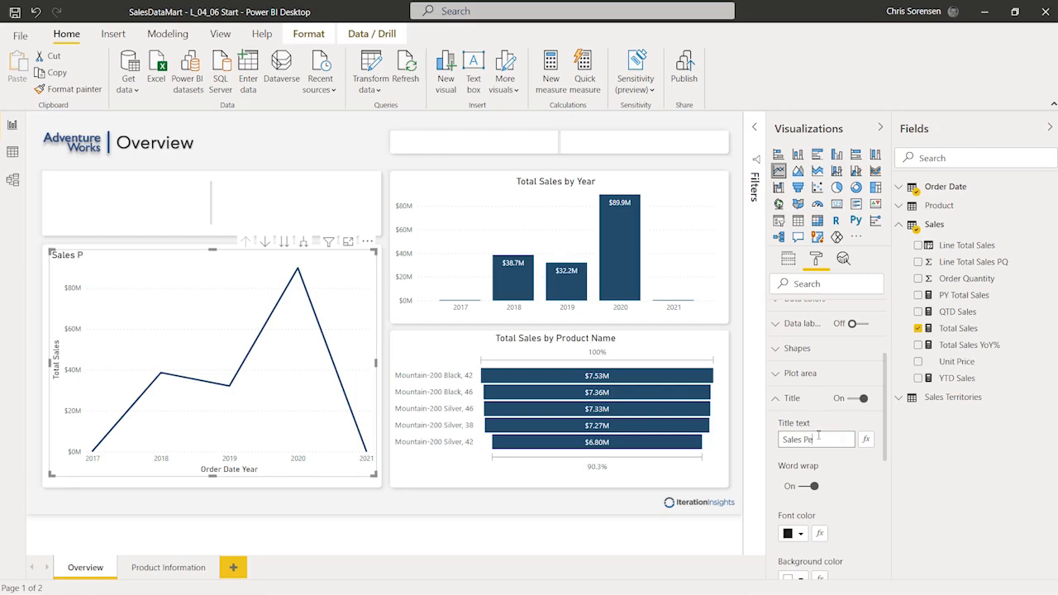
{"action": "type", "text": "rformance"}
Step: Centre-align the chart title and deselect the chart
{"action": "scroll", "coordinate": [817, 435], "scroll_direction": "down", "scroll_amount": 2}
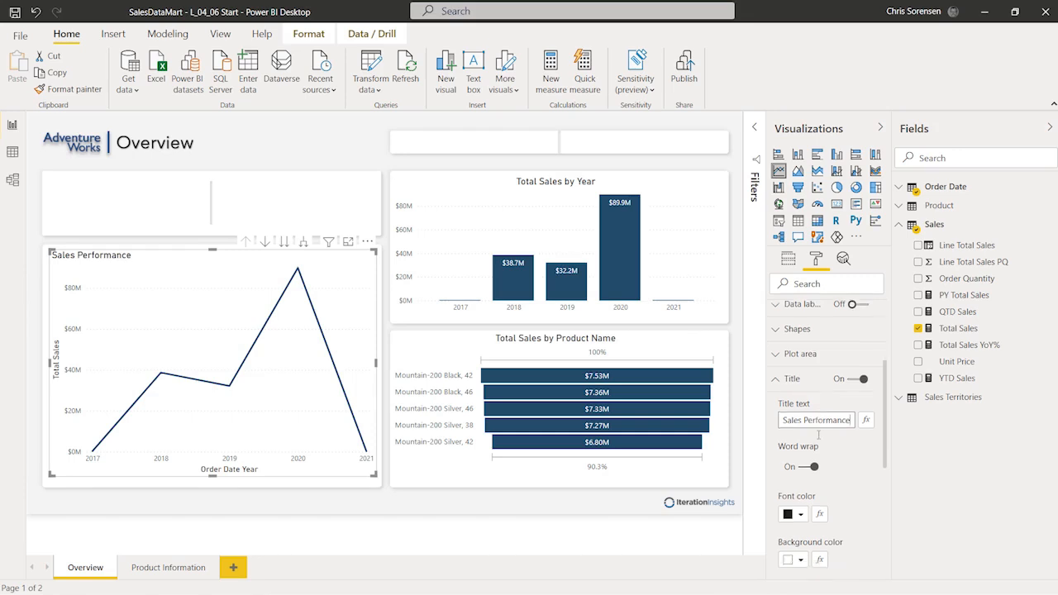
{"action": "scroll", "coordinate": [830, 496], "scroll_direction": "down", "scroll_amount": 2}
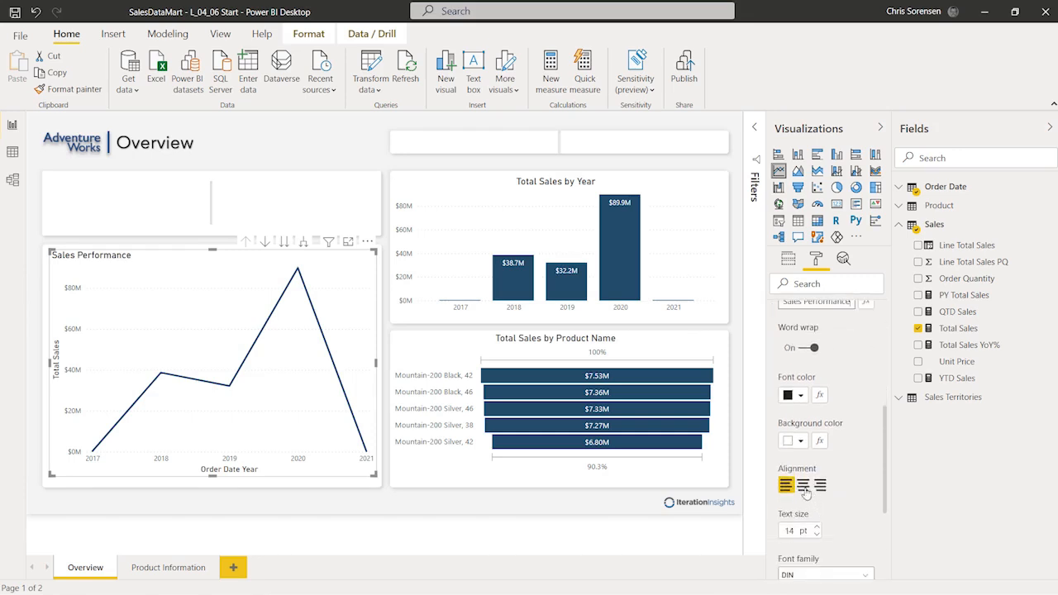
{"action": "left_click", "coordinate": [803, 487]}
{"action": "scroll", "coordinate": [807, 493], "scroll_direction": "down", "scroll_amount": 2}
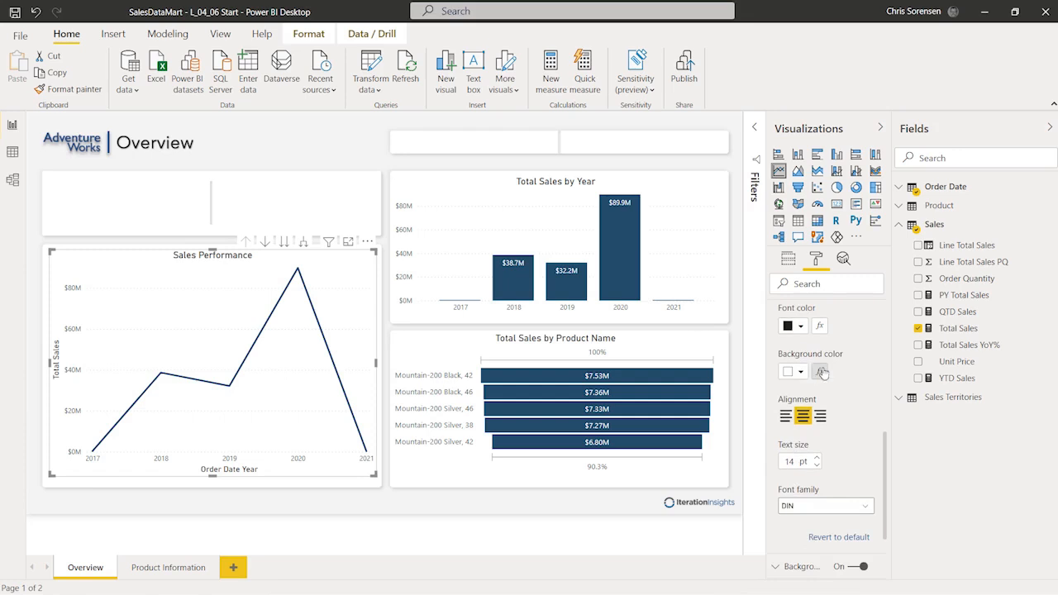
{"action": "left_click", "coordinate": [482, 543]}
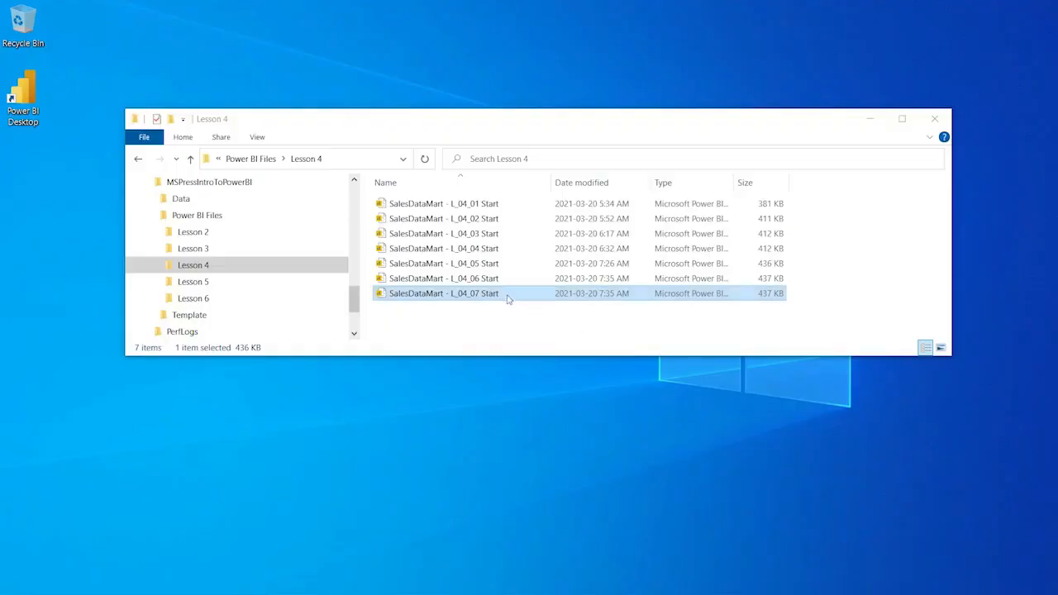
Step: Open SalesDataMart - L_04_07 Start from File Explorer
{"action": "double_click", "coordinate": [463, 293]}
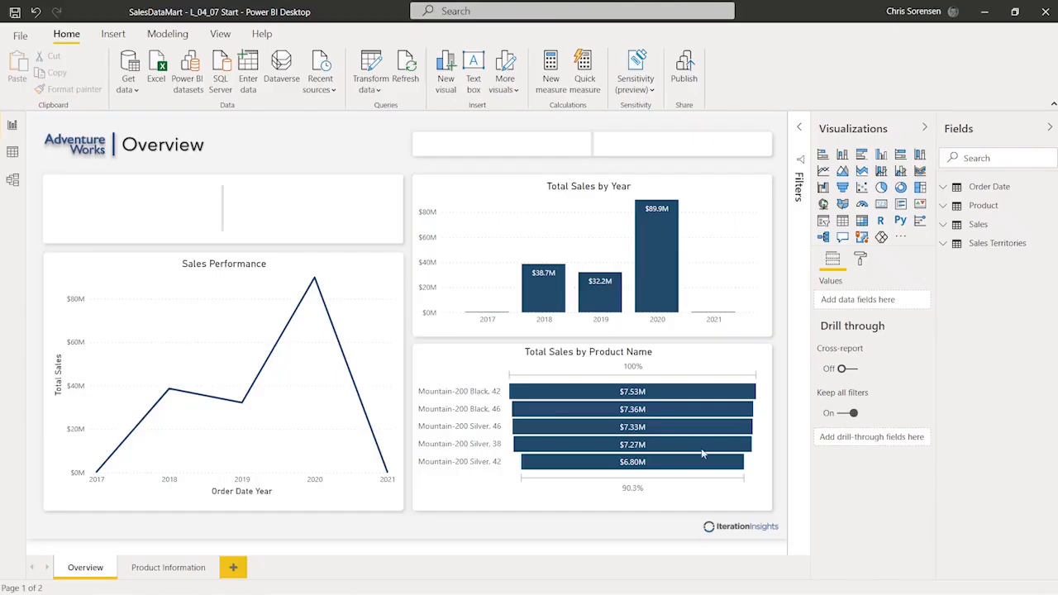
{"action": "left_click", "coordinate": [368, 310]}
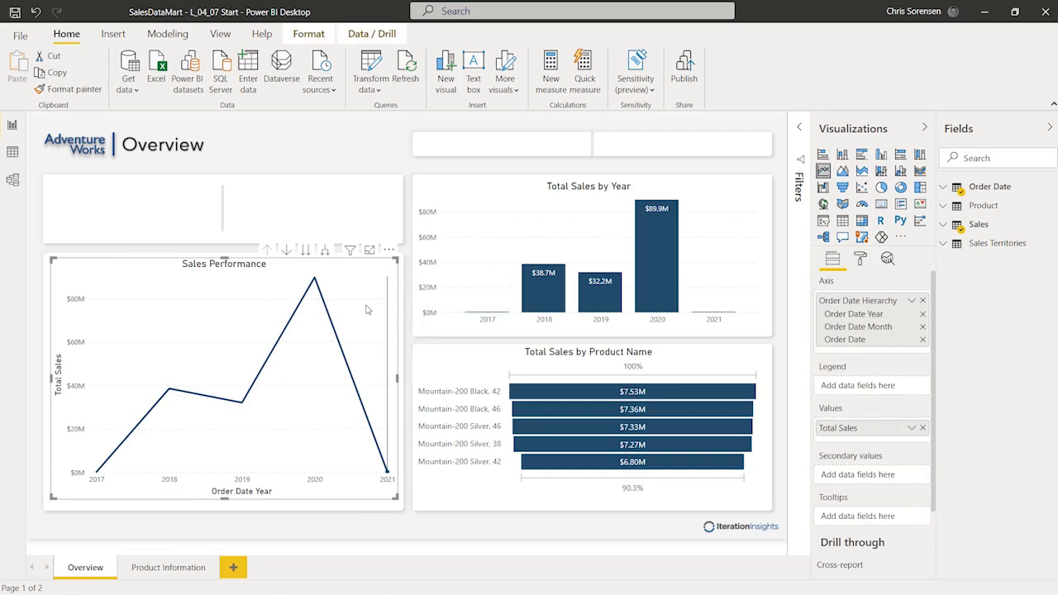
{"action": "left_click", "coordinate": [241, 402]}
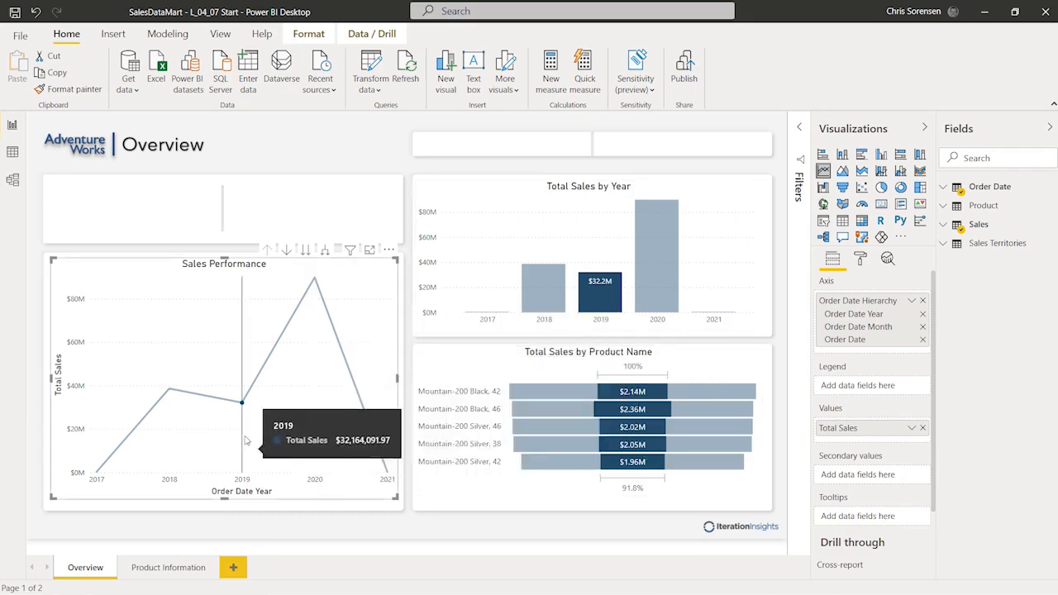
{"action": "left_click", "coordinate": [315, 280]}
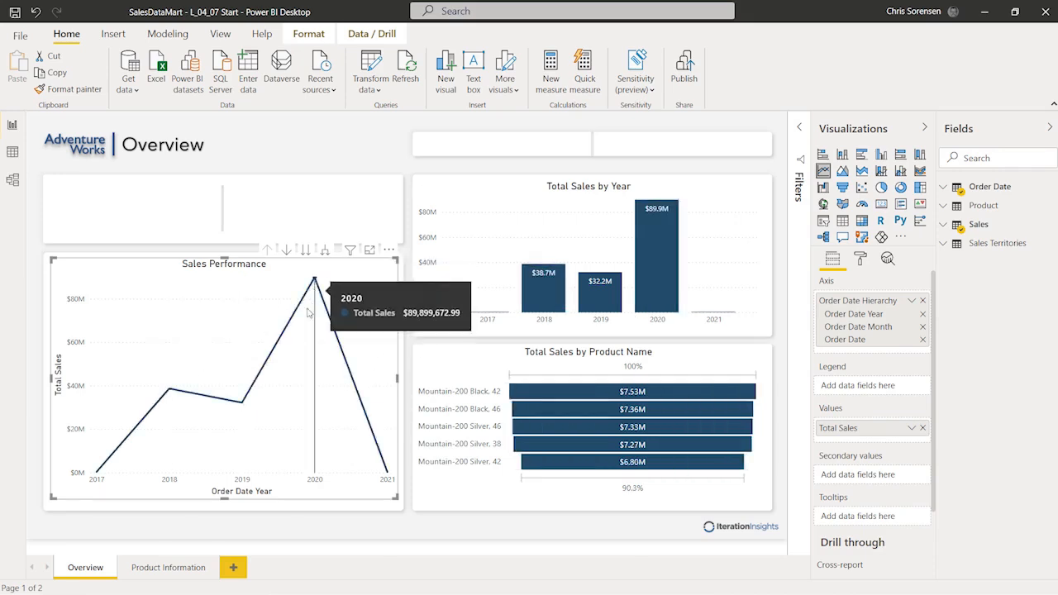
{"action": "left_click", "coordinate": [314, 281]}
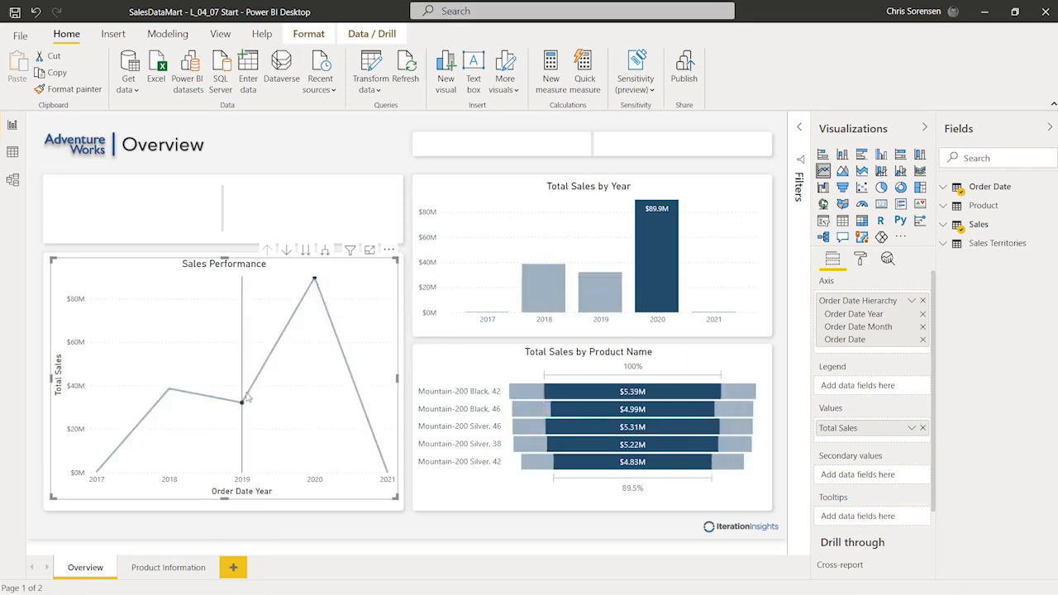
{"action": "left_click", "coordinate": [315, 282]}
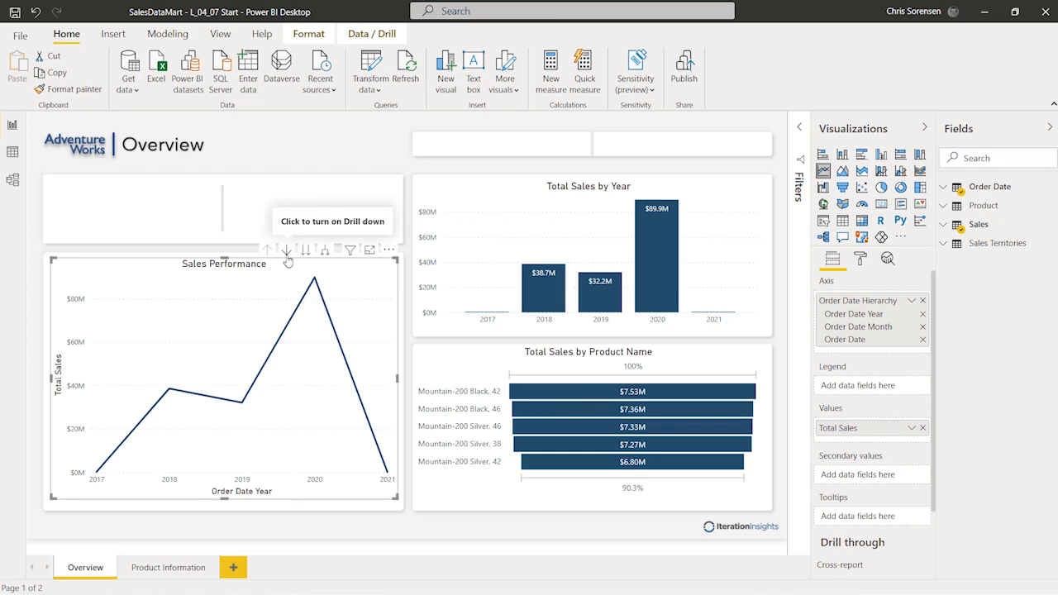
Step: Turn on drill-down mode and drill the Sales Performance chart into 2019's months
{"action": "left_click", "coordinate": [286, 250]}
{"action": "left_click", "coordinate": [243, 404]}
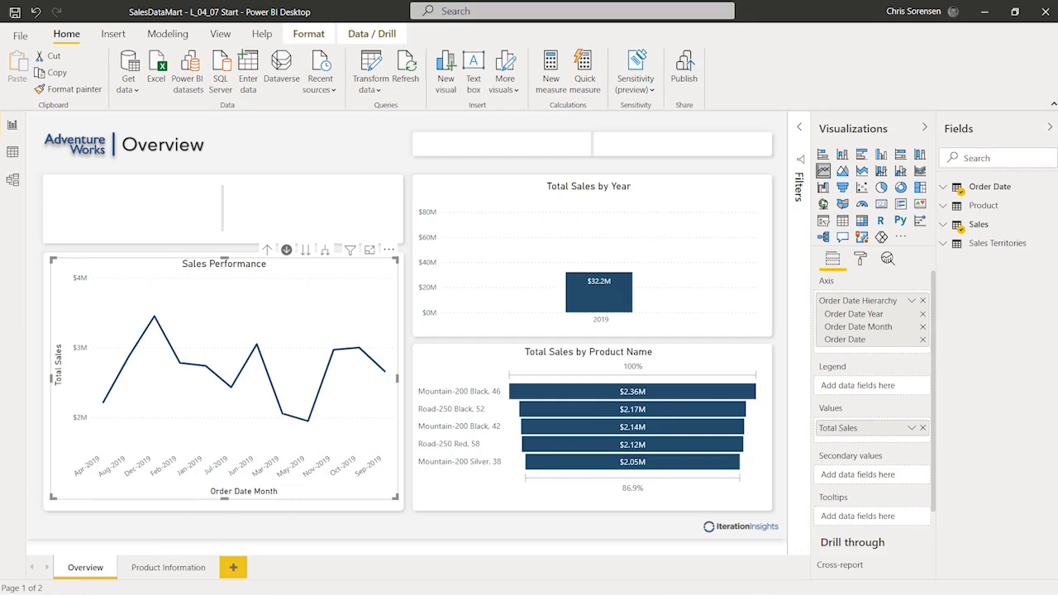
{"action": "mouse_move", "coordinate": [285, 409]}
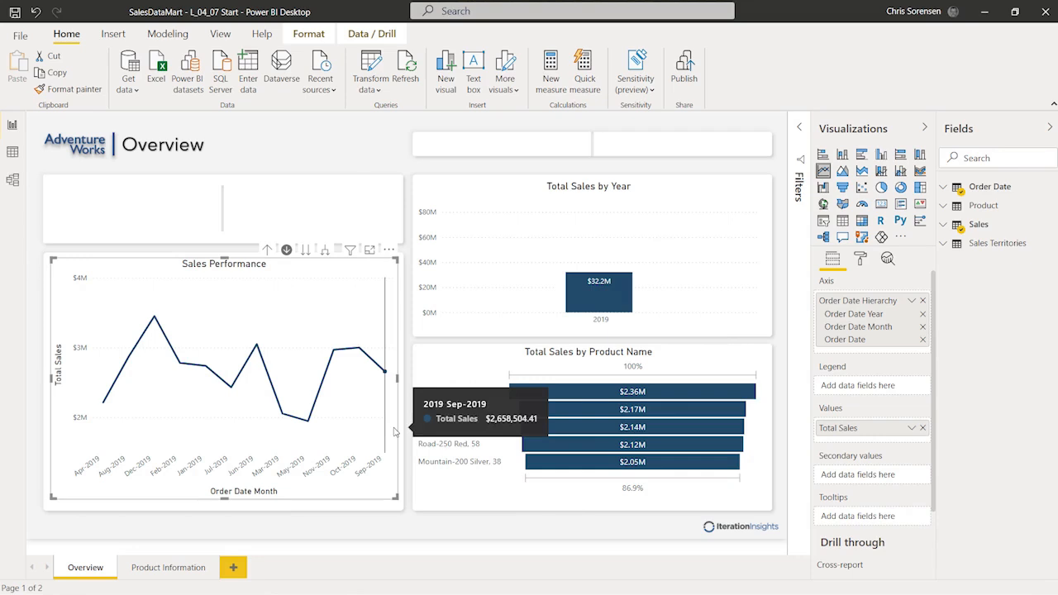
Step: Show Sales Performance in focus mode, return to the report, then focus it again
{"action": "left_click", "coordinate": [371, 257]}
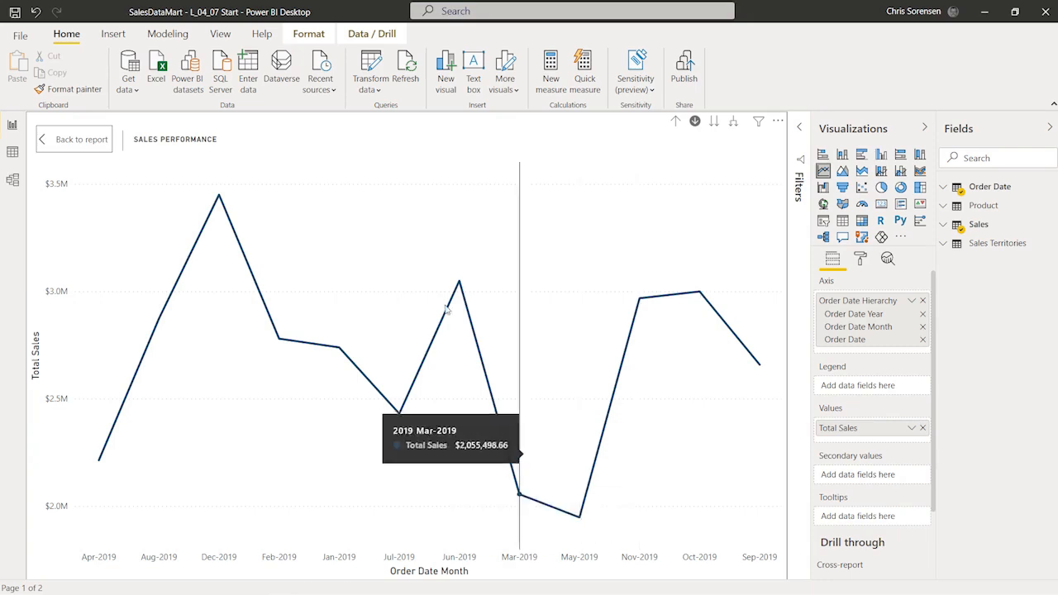
{"action": "left_click", "coordinate": [81, 140]}
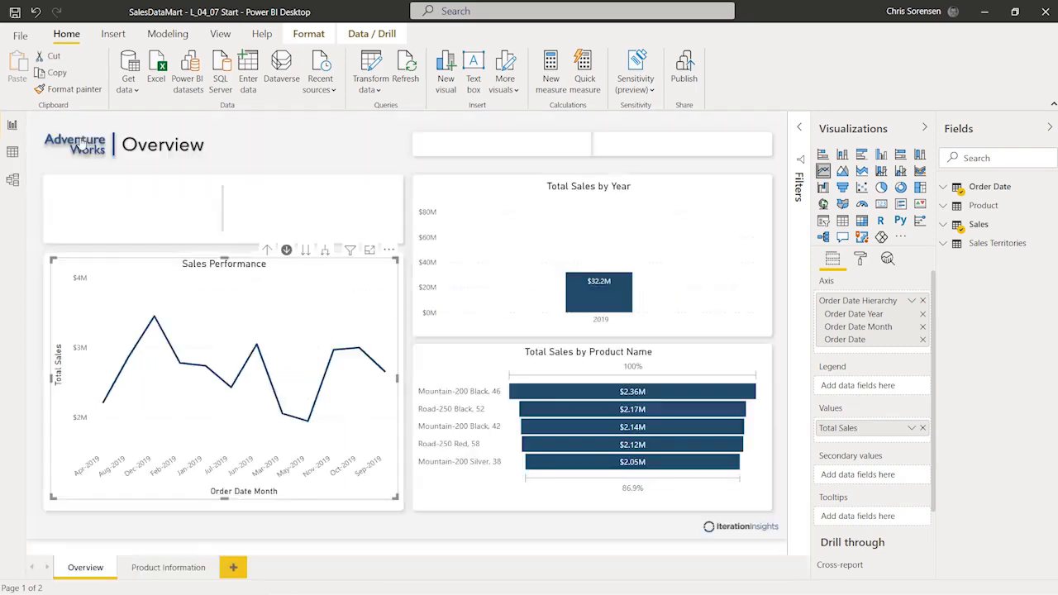
{"action": "left_click", "coordinate": [370, 251]}
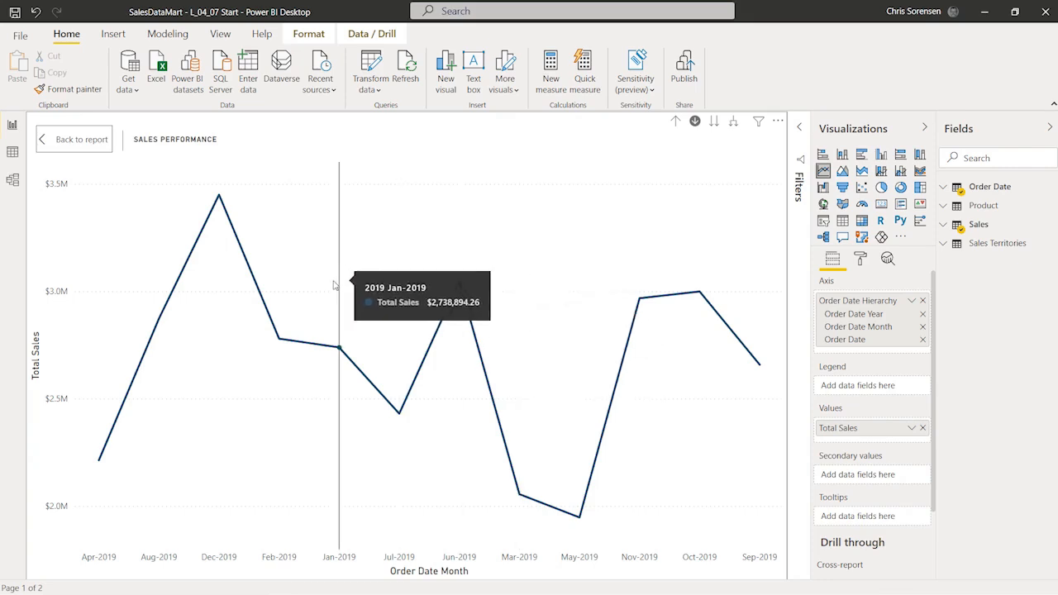
Step: In Data view, widen the Fields pane and select Order Date Month under the Order Date Hierarchy
{"action": "left_click", "coordinate": [13, 154]}
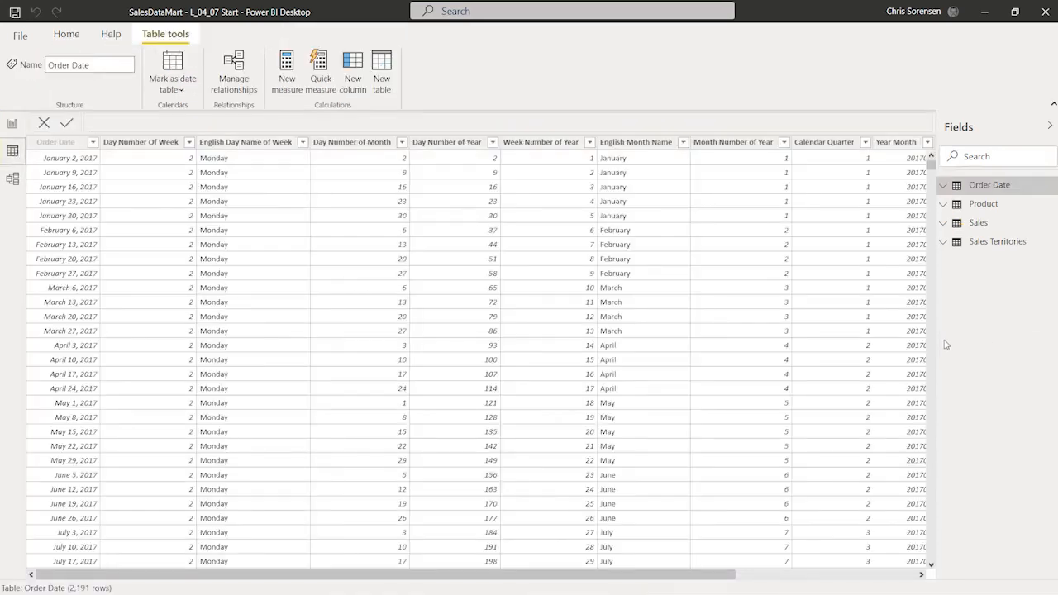
{"action": "left_click_drag", "start_coordinate": [937, 339], "coordinate": [838, 339]}
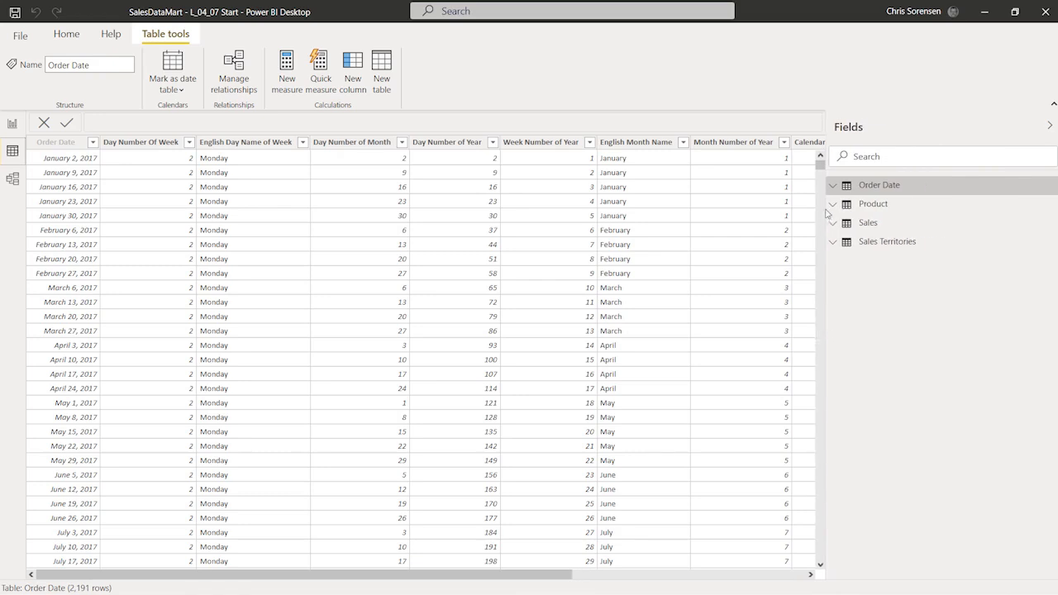
{"action": "left_click", "coordinate": [832, 185]}
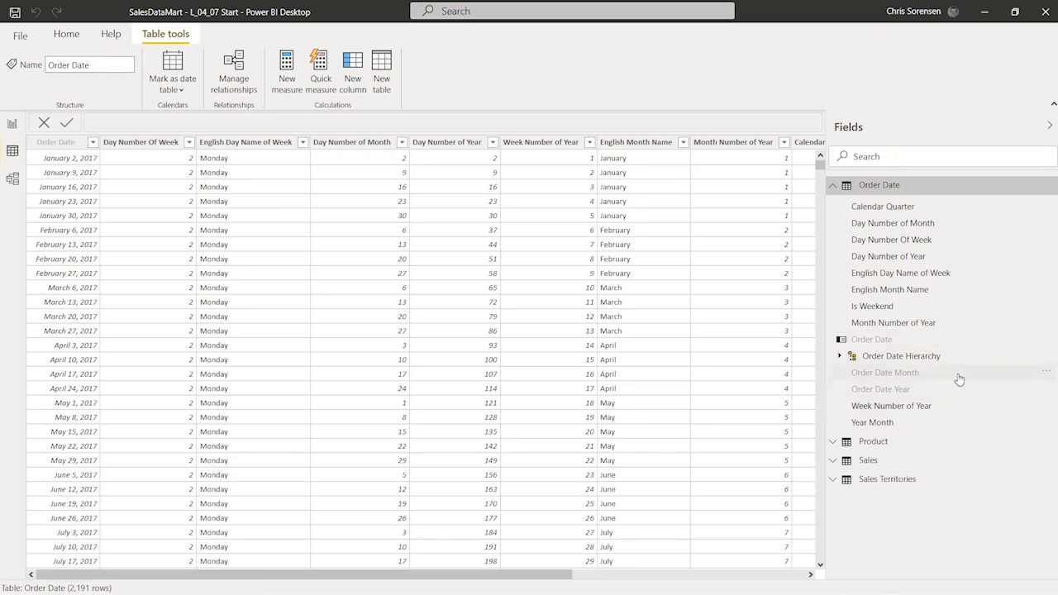
{"action": "left_click", "coordinate": [838, 356]}
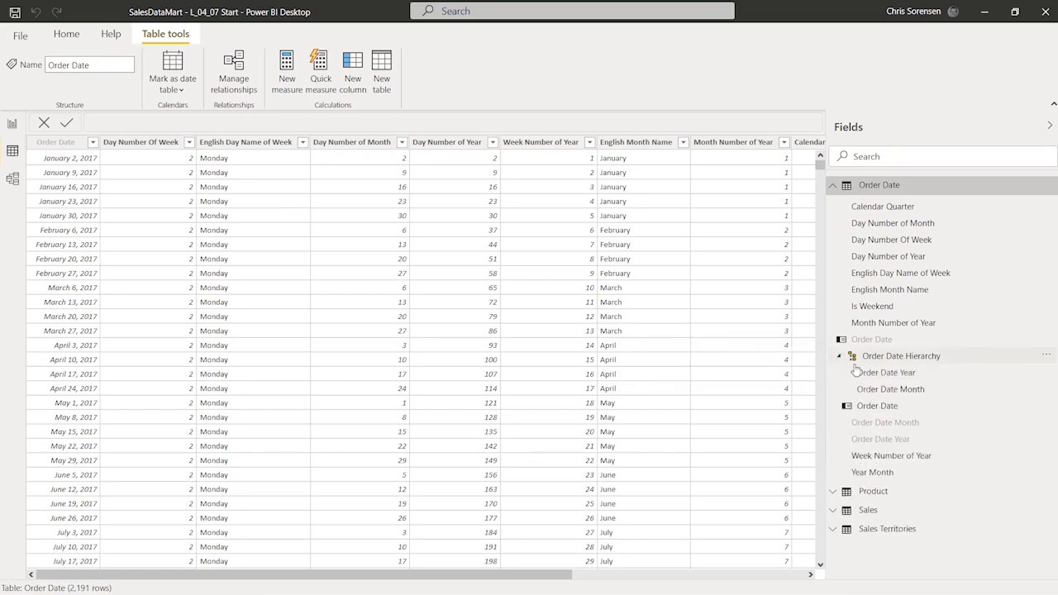
{"action": "left_click", "coordinate": [906, 424]}
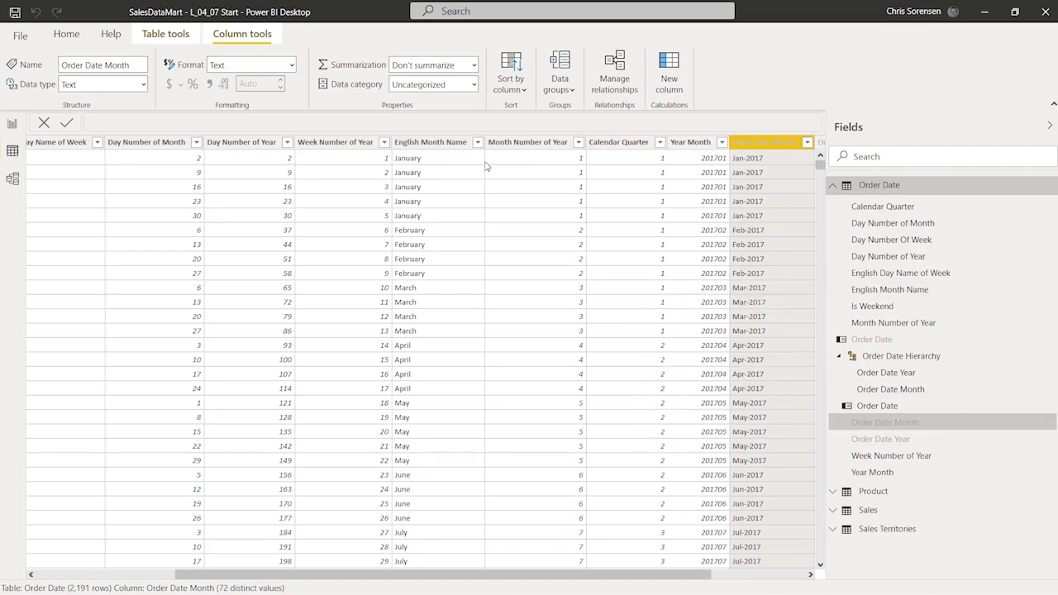
Step: Sort Order Date Month by Month Number of Year, then inspect that column
{"action": "left_click", "coordinate": [522, 91]}
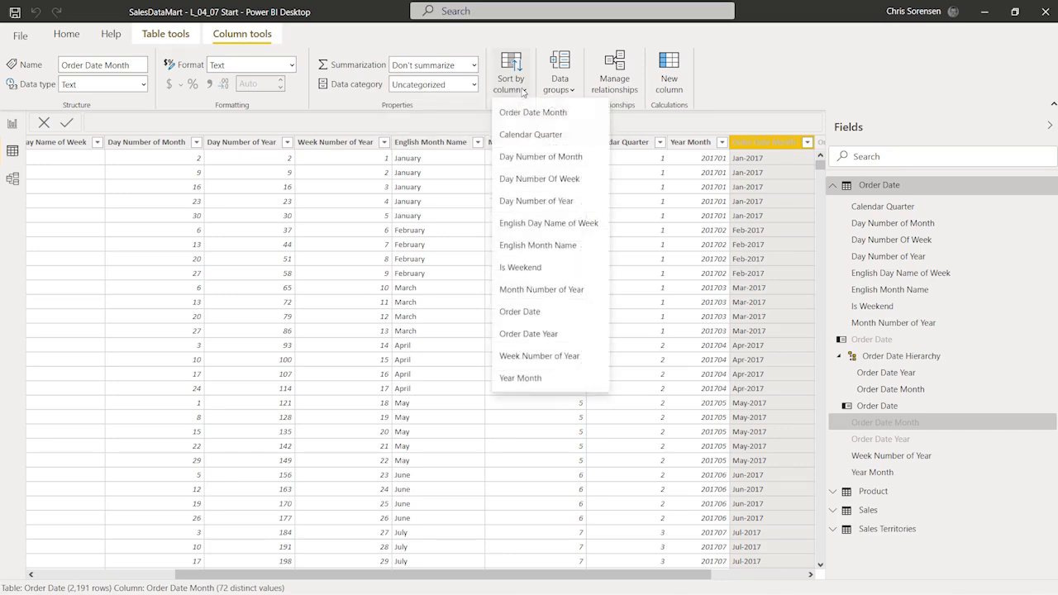
{"action": "left_click", "coordinate": [577, 297]}
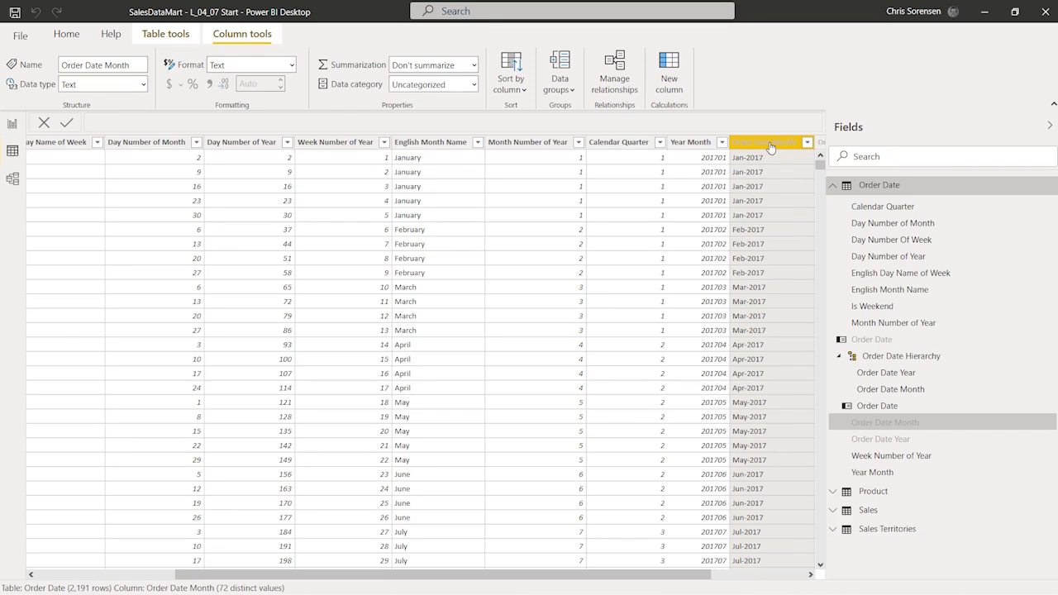
{"action": "left_click", "coordinate": [516, 146]}
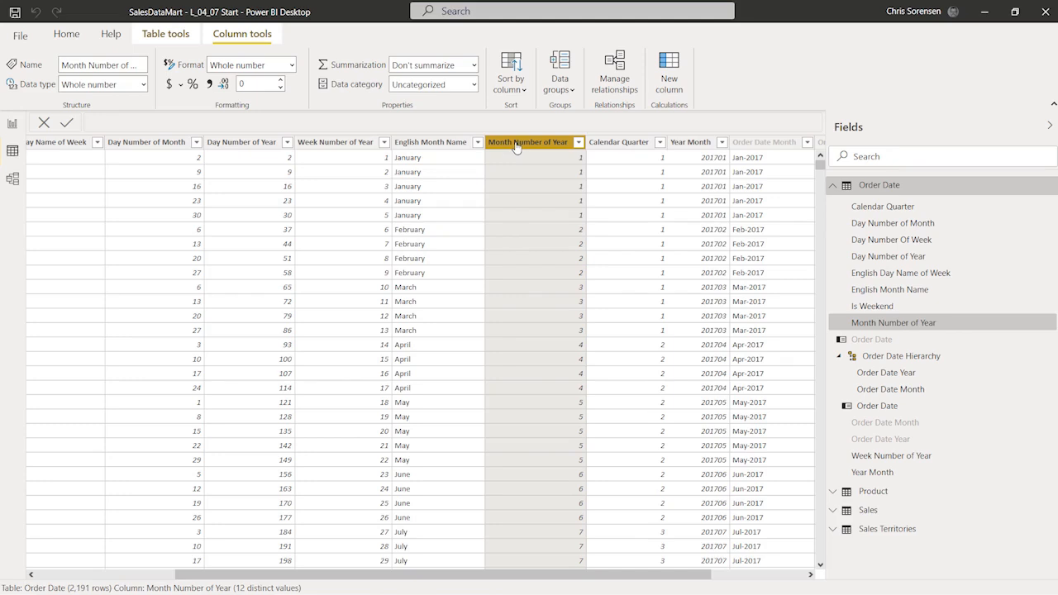
Step: In Report view, drill into Jun-2019 days, drill up to yearly totals, and return to Overview
{"action": "left_click", "coordinate": [13, 124]}
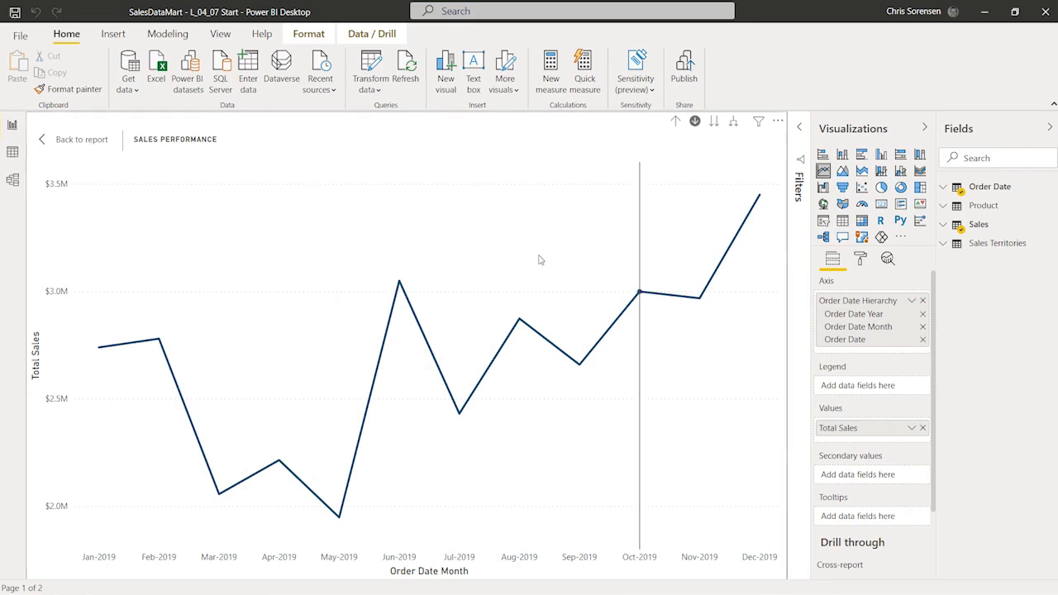
{"action": "left_click", "coordinate": [400, 286]}
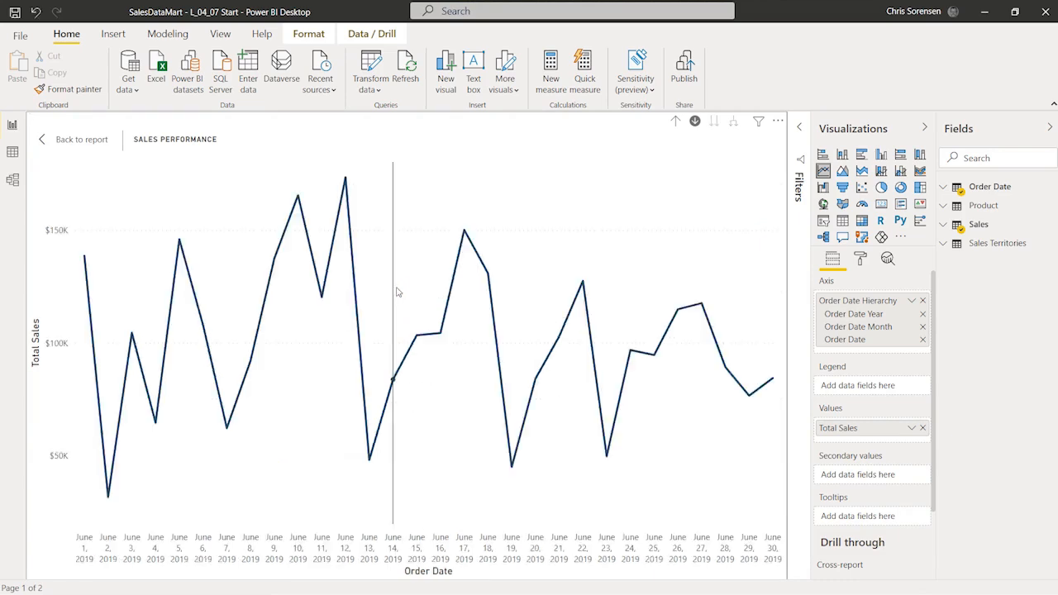
{"action": "left_click", "coordinate": [677, 125]}
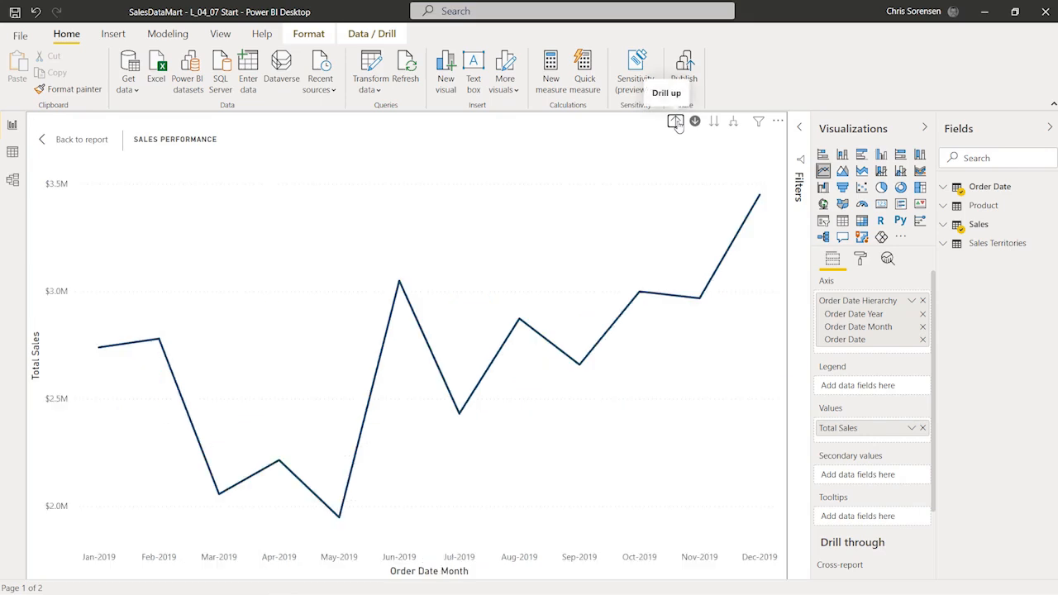
{"action": "left_click", "coordinate": [676, 122]}
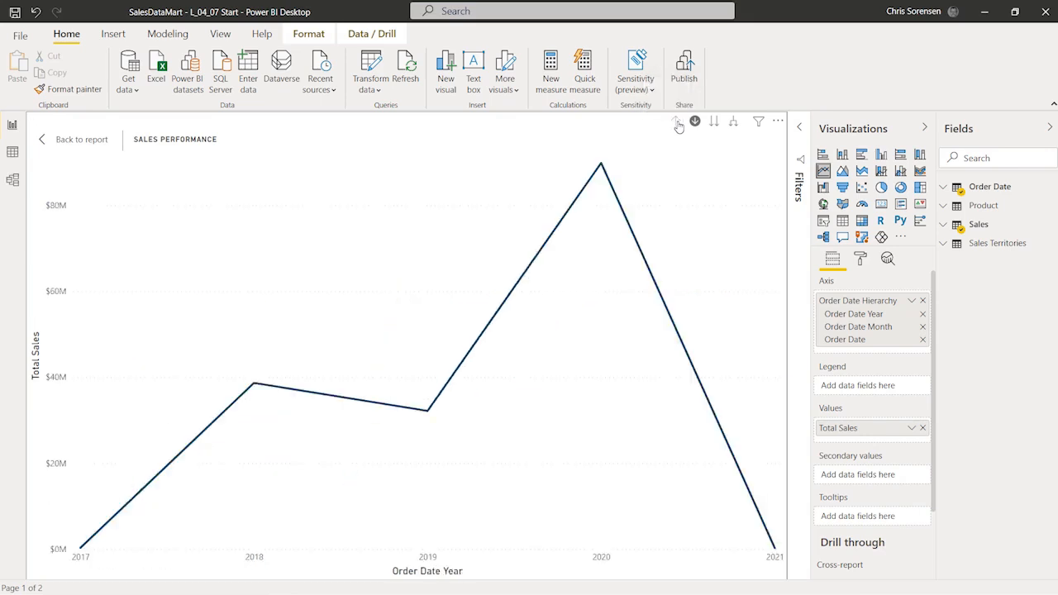
{"action": "left_click", "coordinate": [44, 140]}
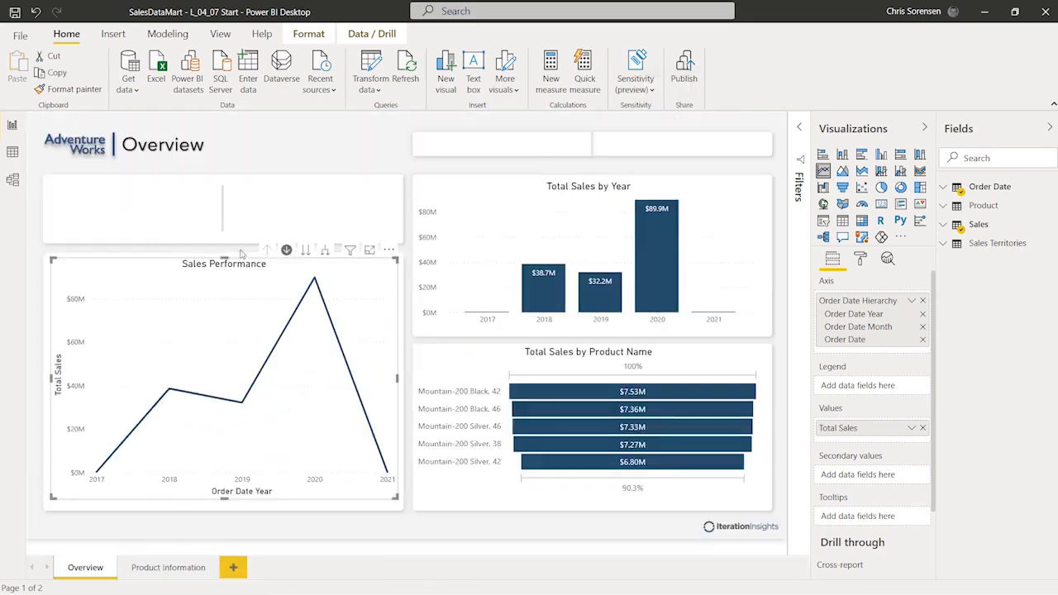
{"action": "left_click", "coordinate": [306, 250]}
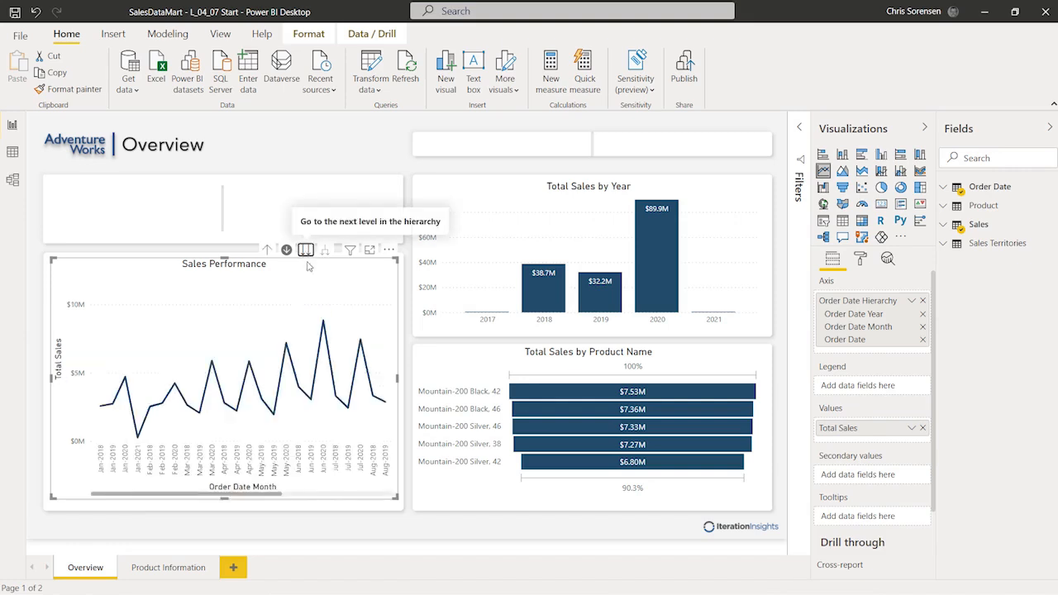
{"action": "left_click", "coordinate": [369, 250]}
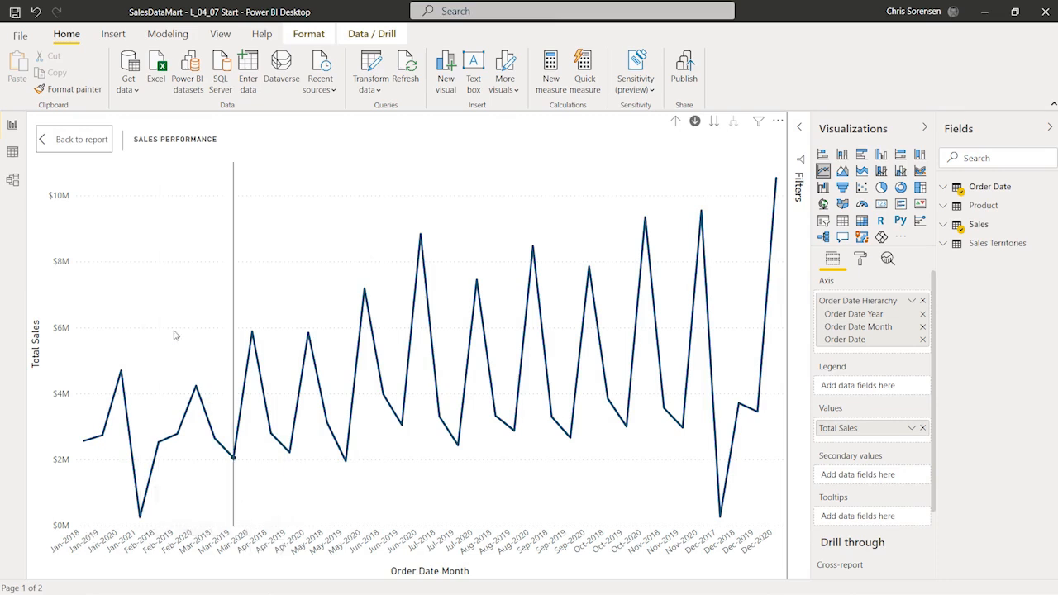
{"action": "left_click", "coordinate": [674, 122]}
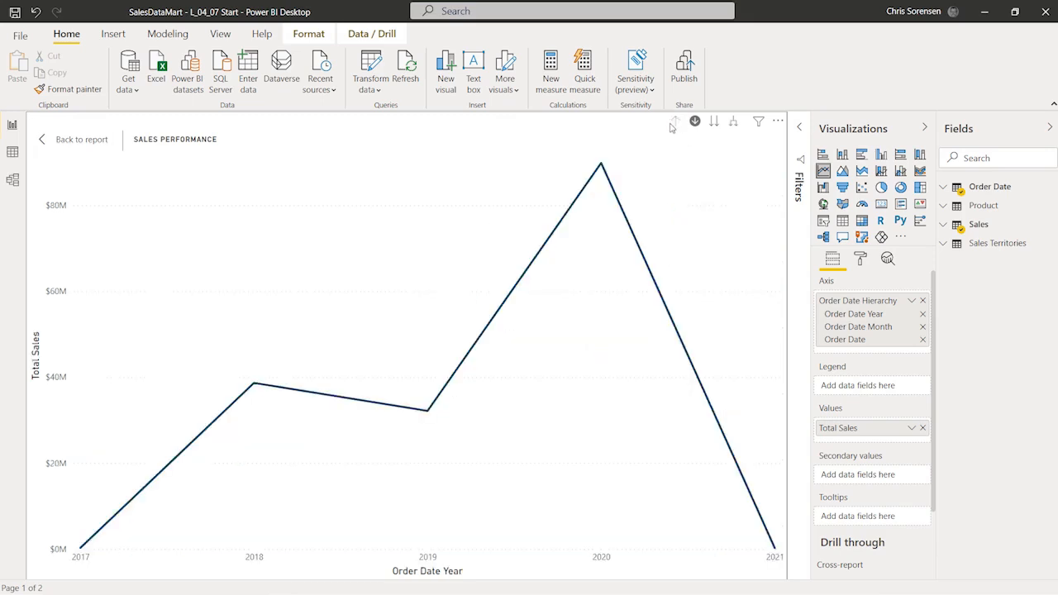
{"action": "left_click", "coordinate": [733, 122]}
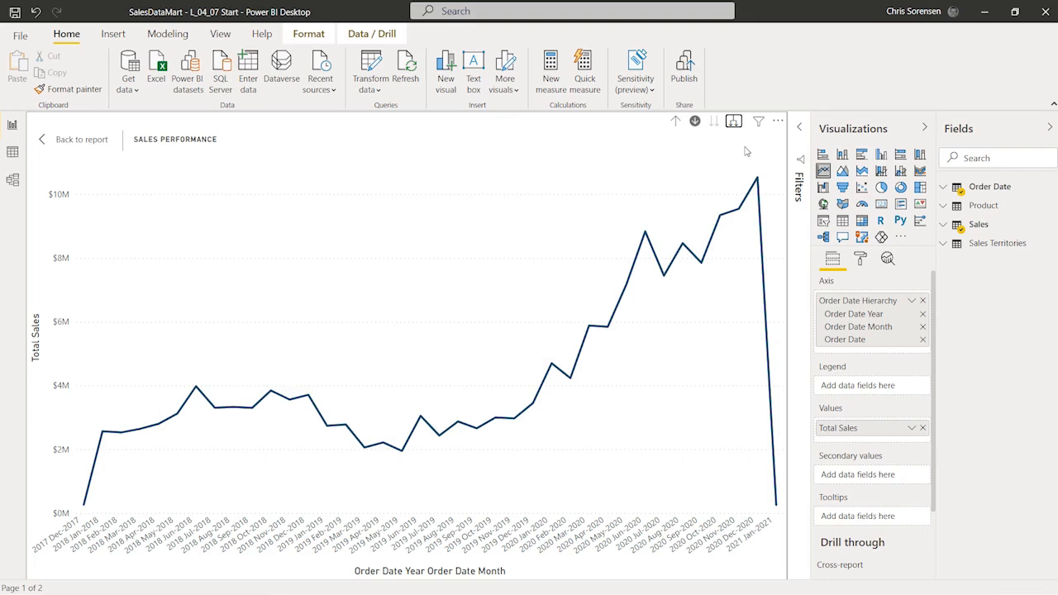
{"action": "left_click", "coordinate": [675, 123]}
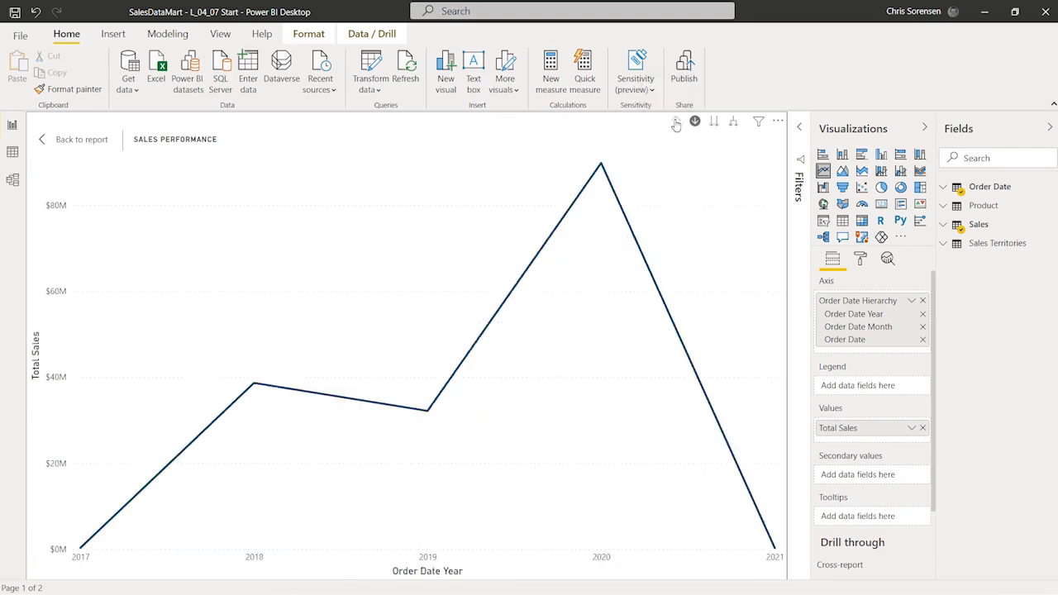
{"action": "left_click", "coordinate": [61, 140]}
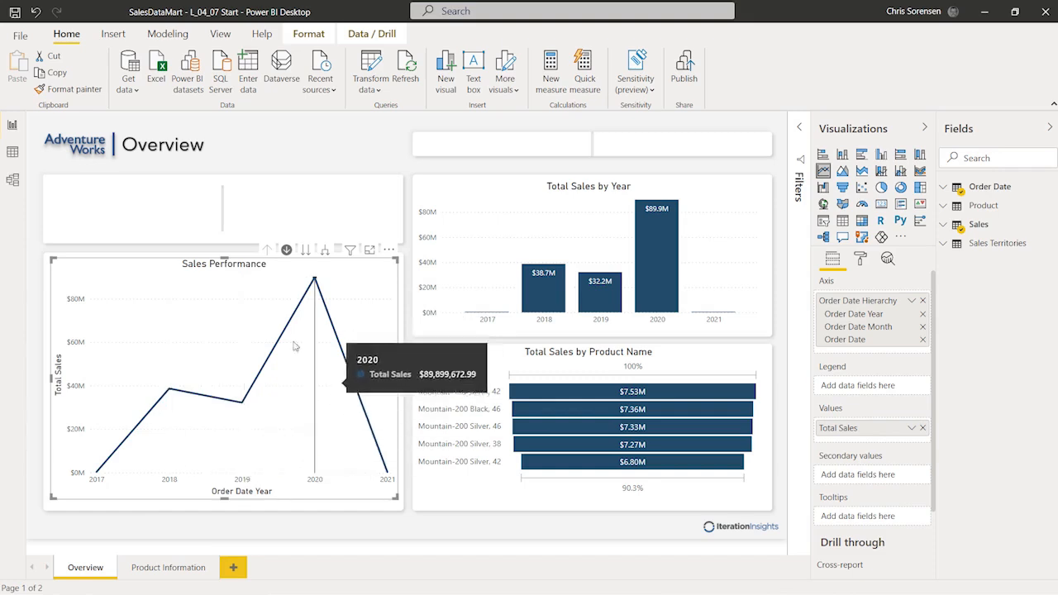
{"action": "left_click", "coordinate": [138, 216]}
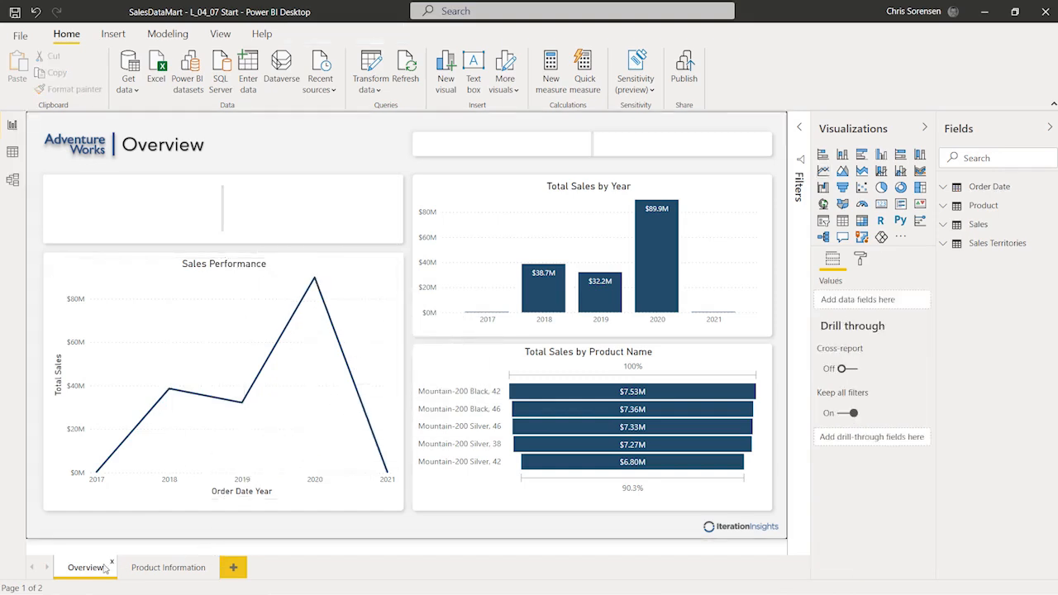
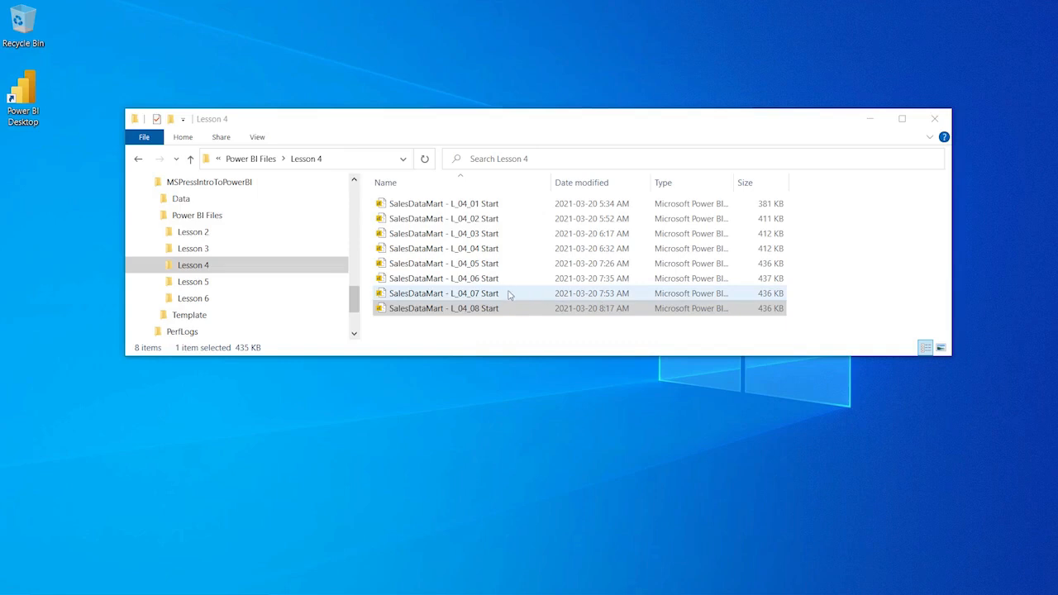
Step: Open SalesDataMart - L_04_08 Start so its Overview page appears in Power BI Desktop
{"action": "double_click", "coordinate": [498, 311]}
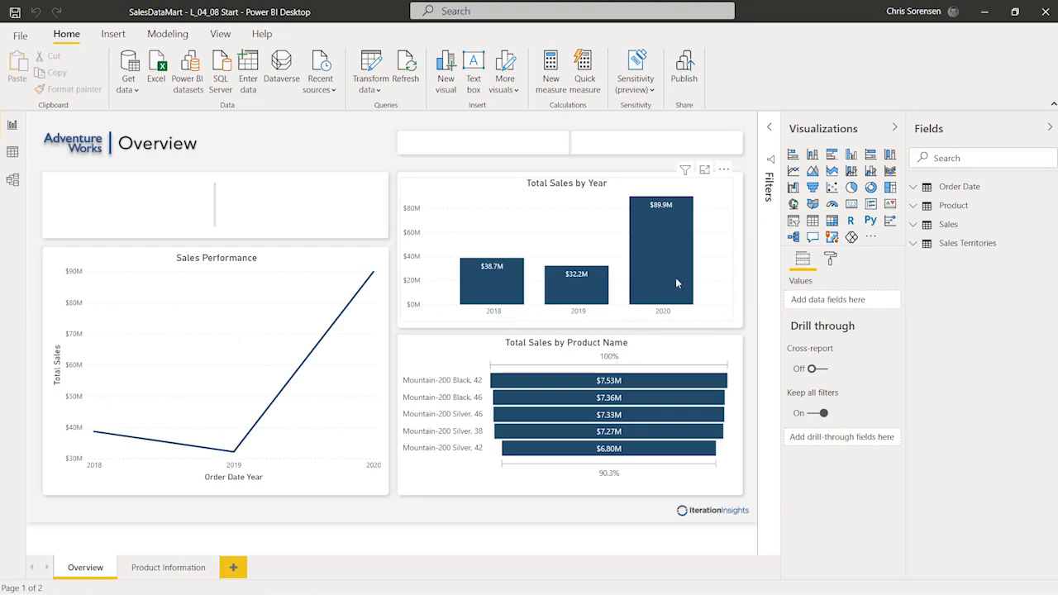
Step: Create a Target Sales = 35000000 measure in the Sales table
{"action": "left_click", "coordinate": [914, 226]}
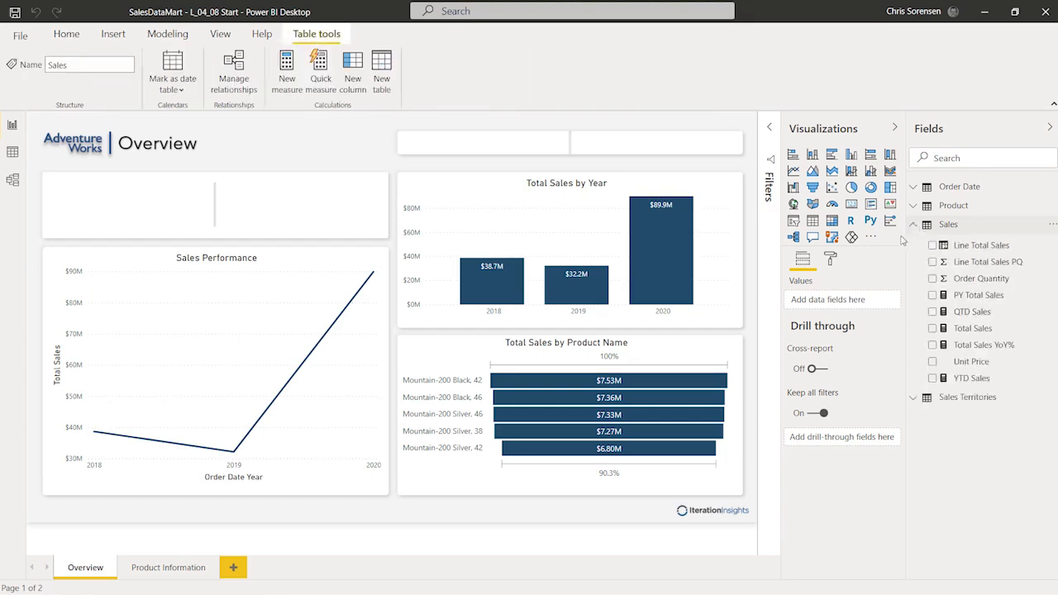
{"action": "left_click_drag", "start_coordinate": [905, 241], "coordinate": [888, 251]}
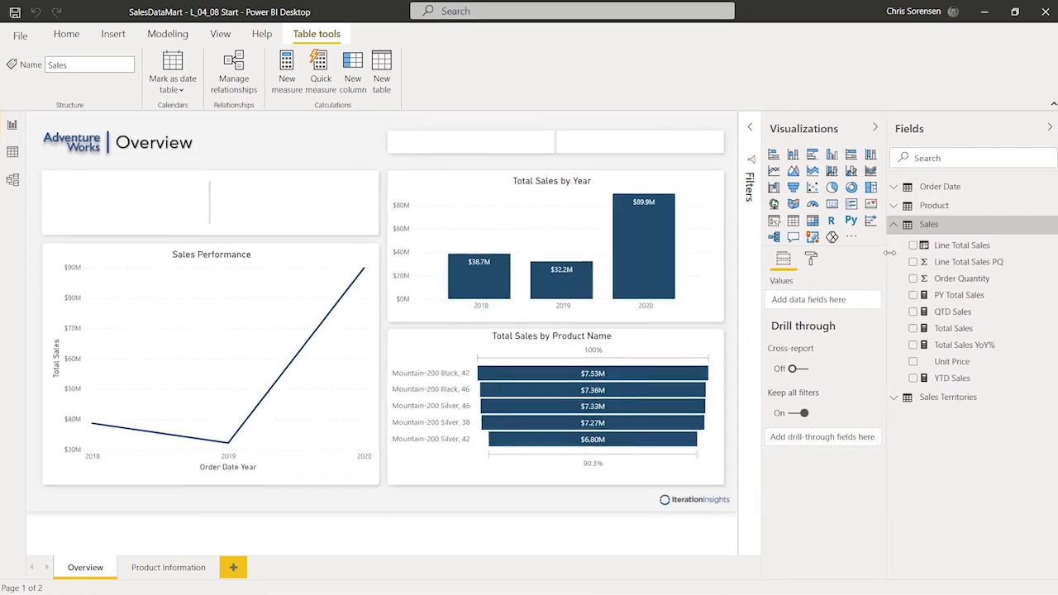
{"action": "right_click", "coordinate": [948, 229]}
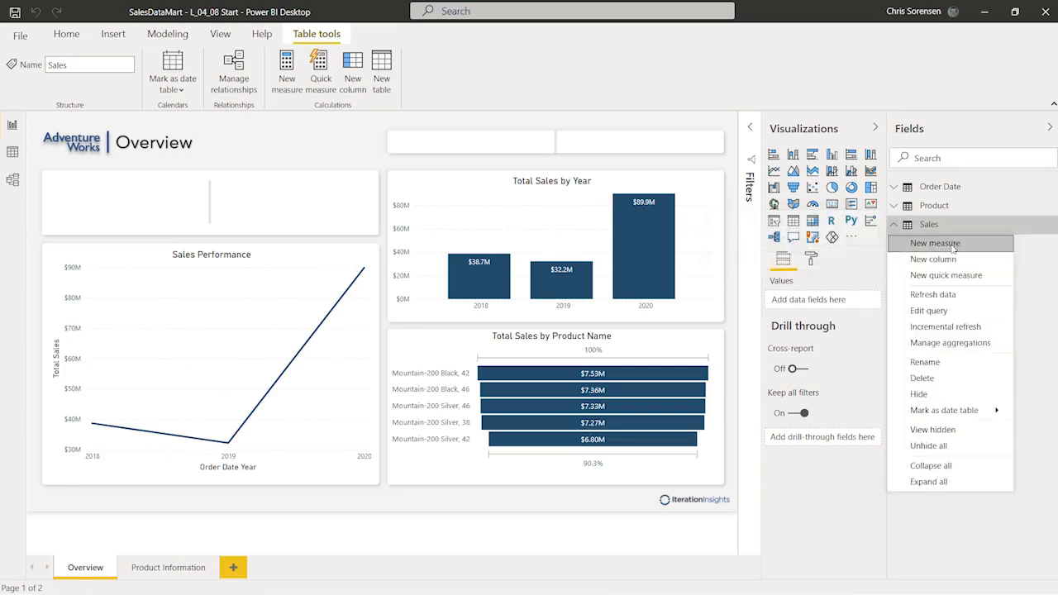
{"action": "left_click", "coordinate": [953, 245]}
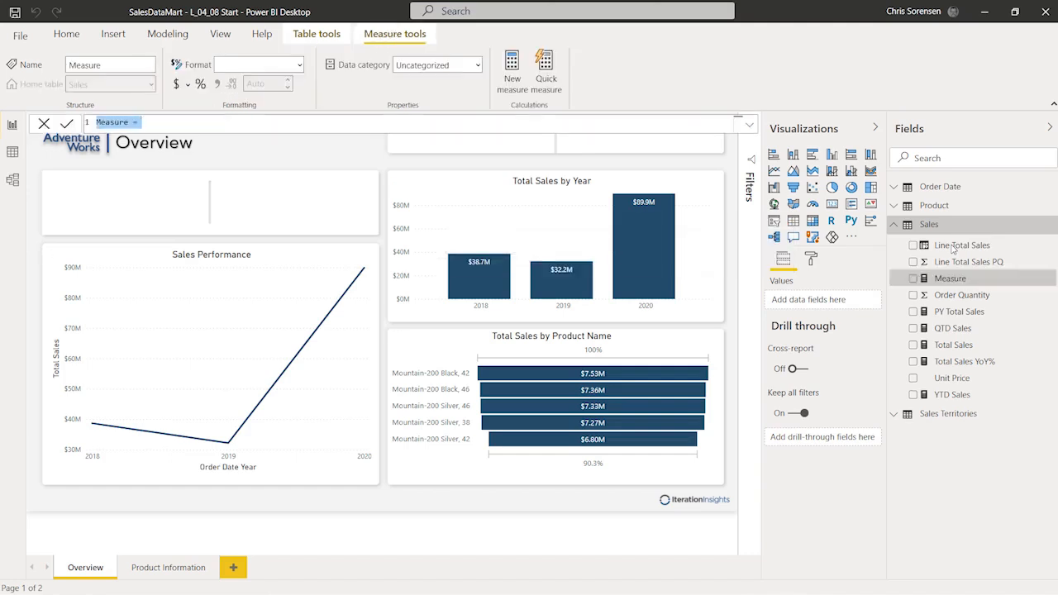
{"action": "type", "text": "Target "}
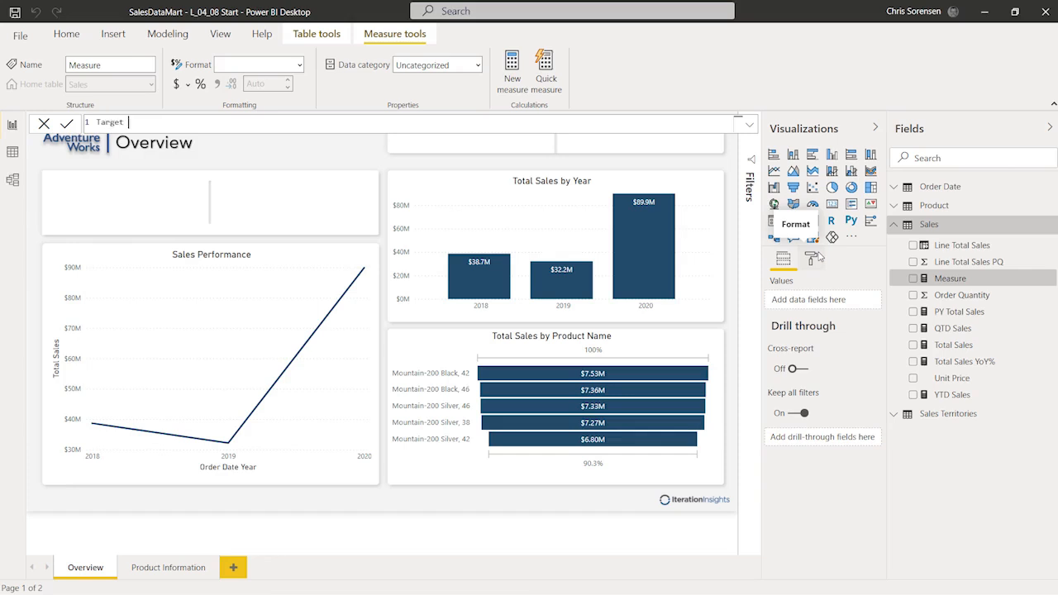
{"action": "type", "text": "Sales = 35000000"}
{"action": "key", "text": "Return"}
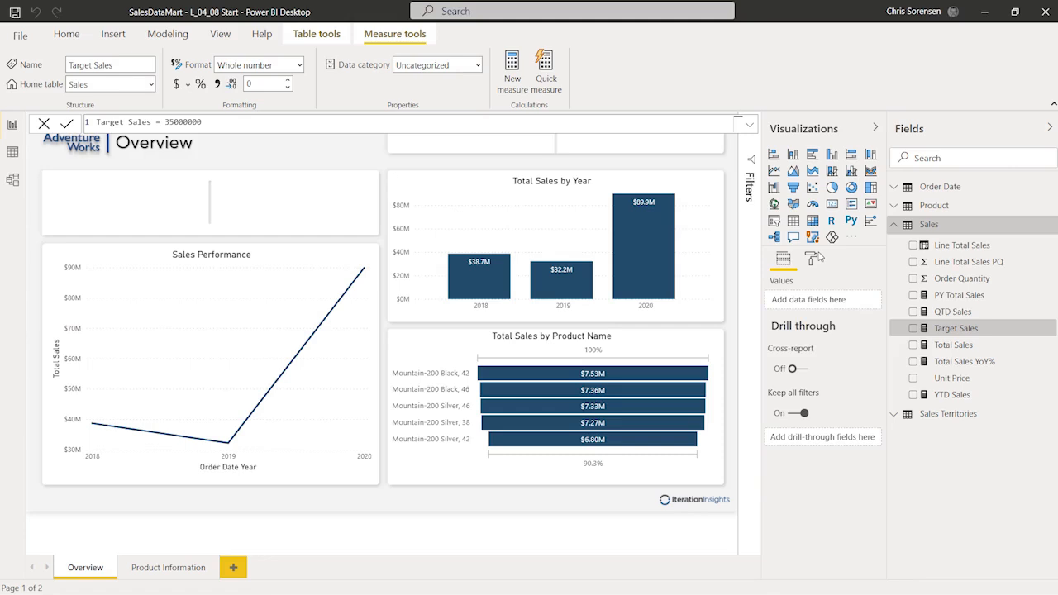
Step: Format Target Sales as Currency with the $ English (United States) symbol
{"action": "left_click", "coordinate": [298, 70]}
{"action": "left_click", "coordinate": [263, 102]}
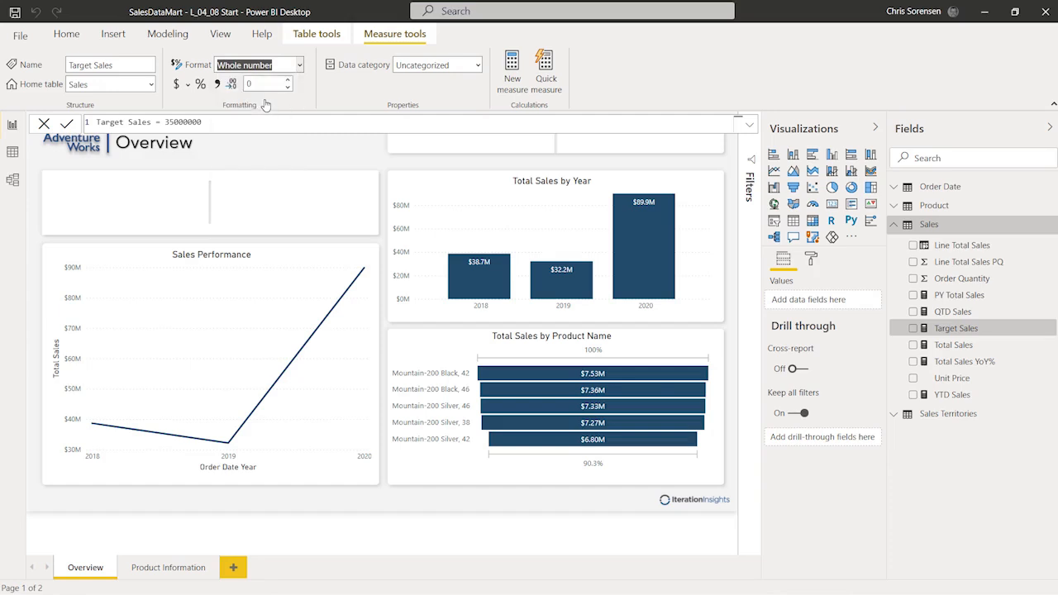
{"action": "left_click", "coordinate": [188, 88]}
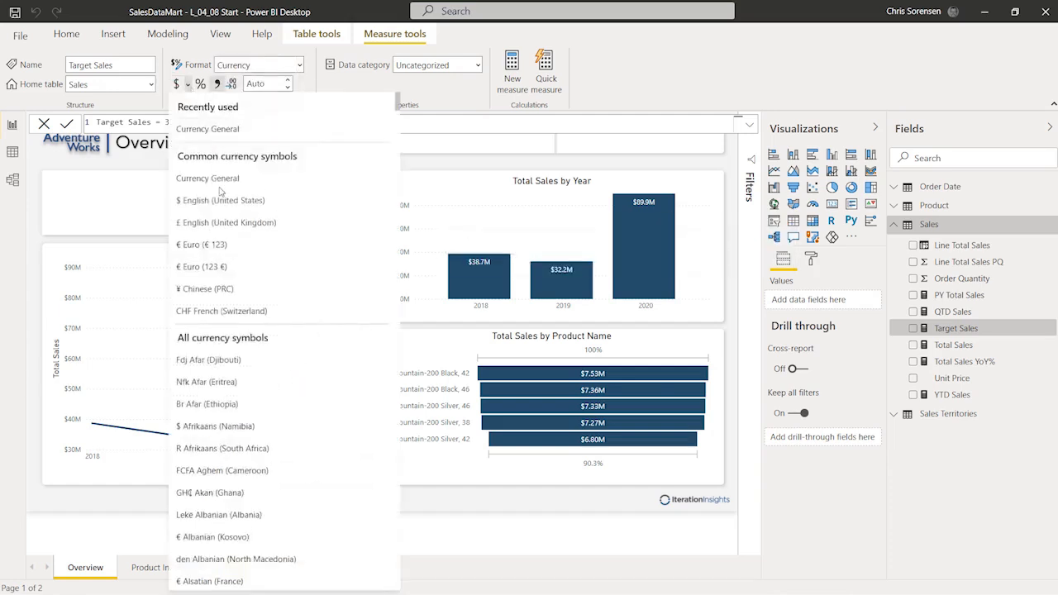
{"action": "left_click", "coordinate": [220, 208]}
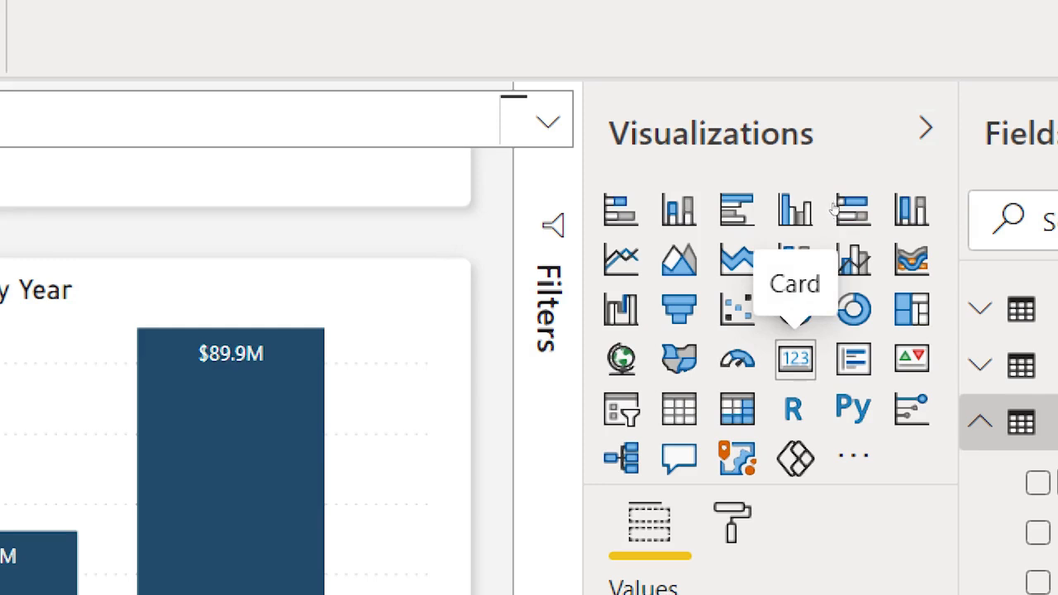
Step: Add a card displaying Target Sales ($35.00M) with category label and background turned off
{"action": "left_click", "coordinate": [795, 360]}
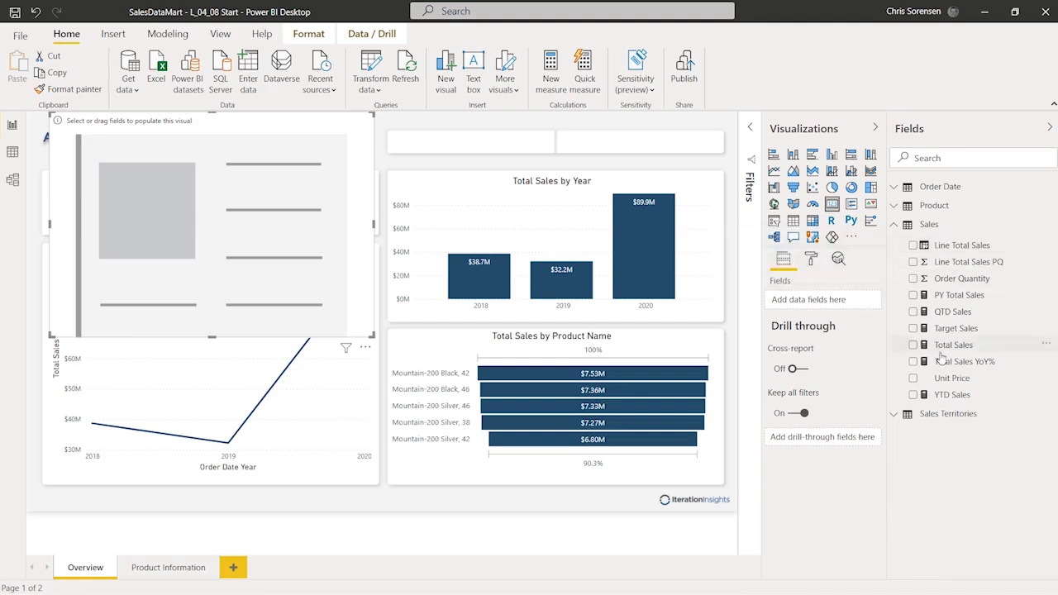
{"action": "left_click_drag", "start_coordinate": [998, 335], "coordinate": [840, 307]}
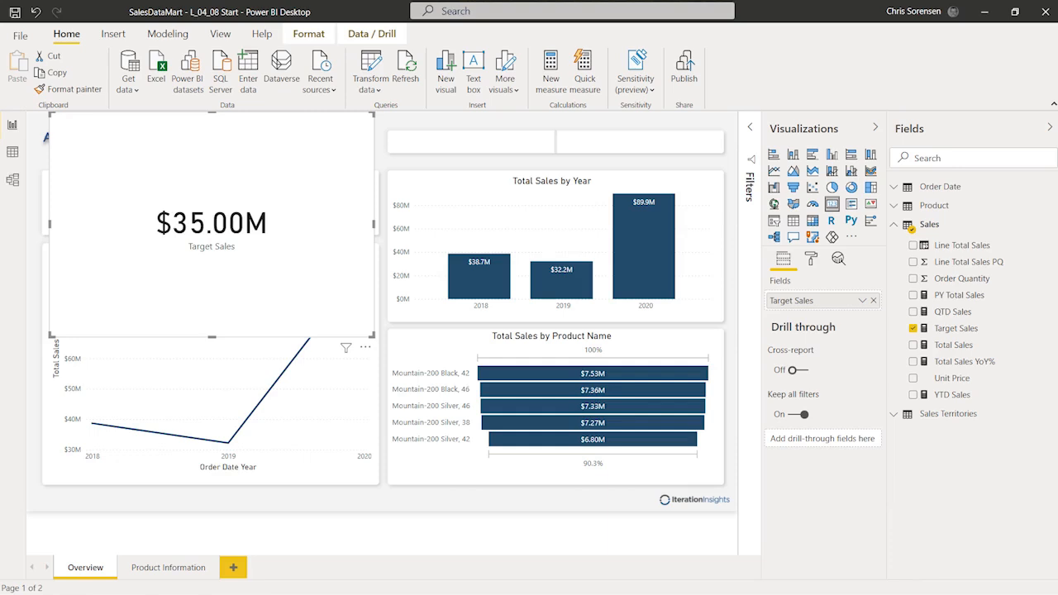
{"action": "left_click", "coordinate": [810, 259]}
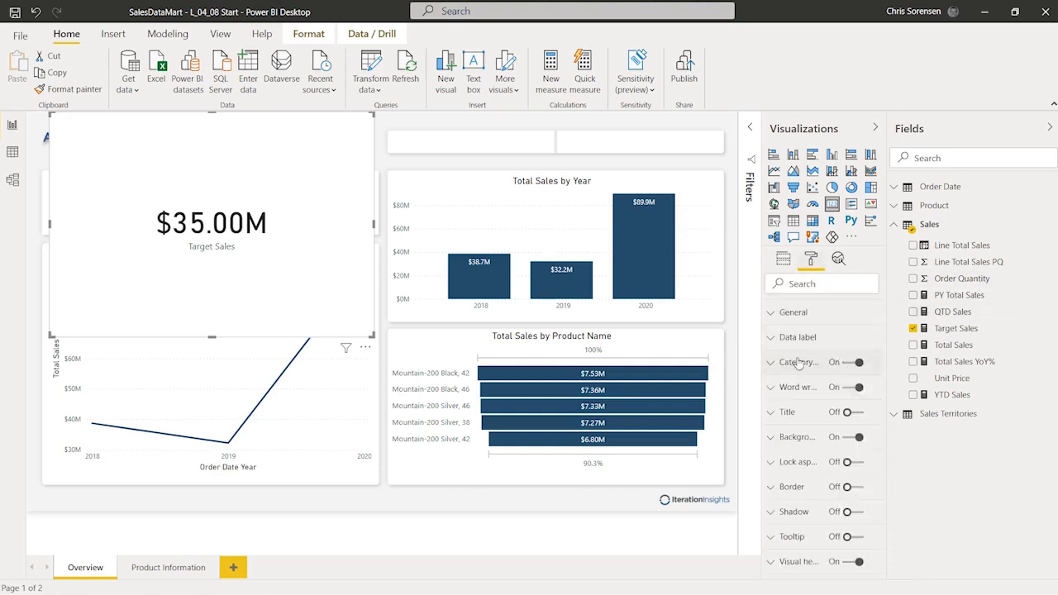
{"action": "left_click_drag", "start_coordinate": [761, 347], "coordinate": [715, 349]}
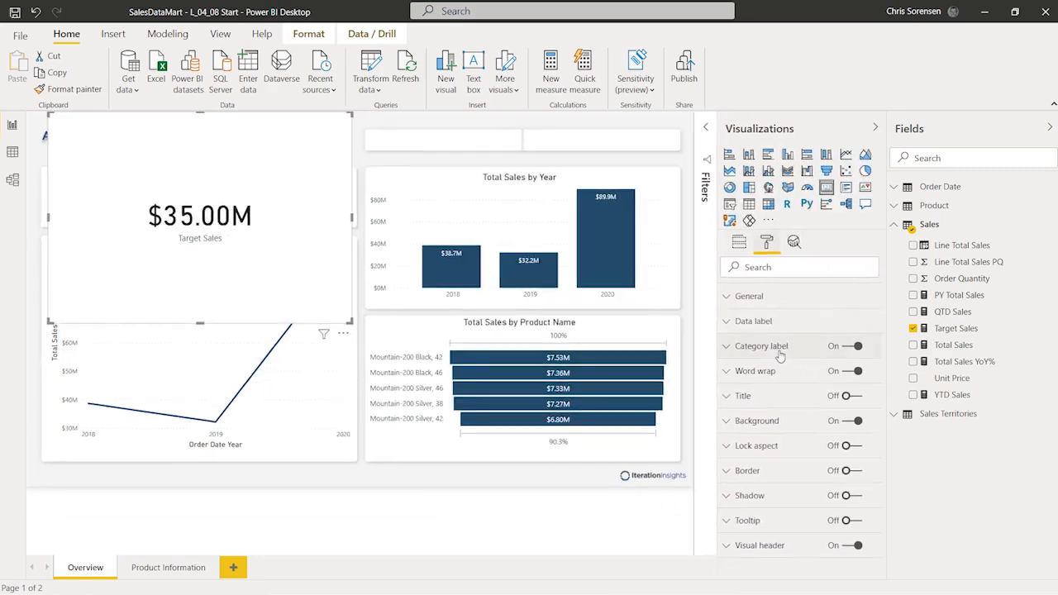
{"action": "left_click", "coordinate": [849, 349]}
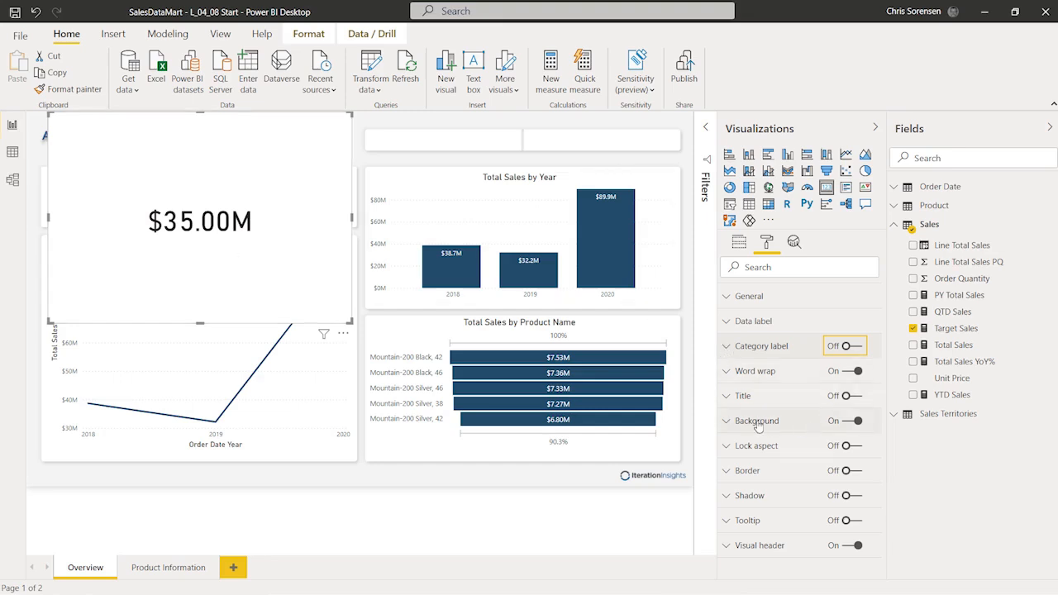
{"action": "left_click", "coordinate": [847, 421]}
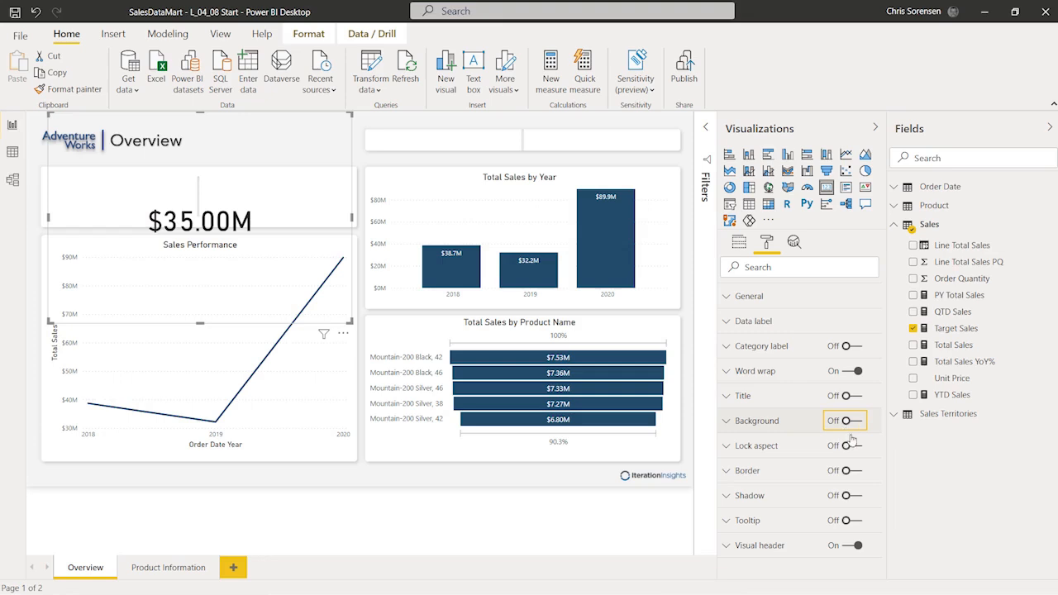
Step: Give the card a centre-aligned title reading 'Target Sales'
{"action": "left_click", "coordinate": [859, 397]}
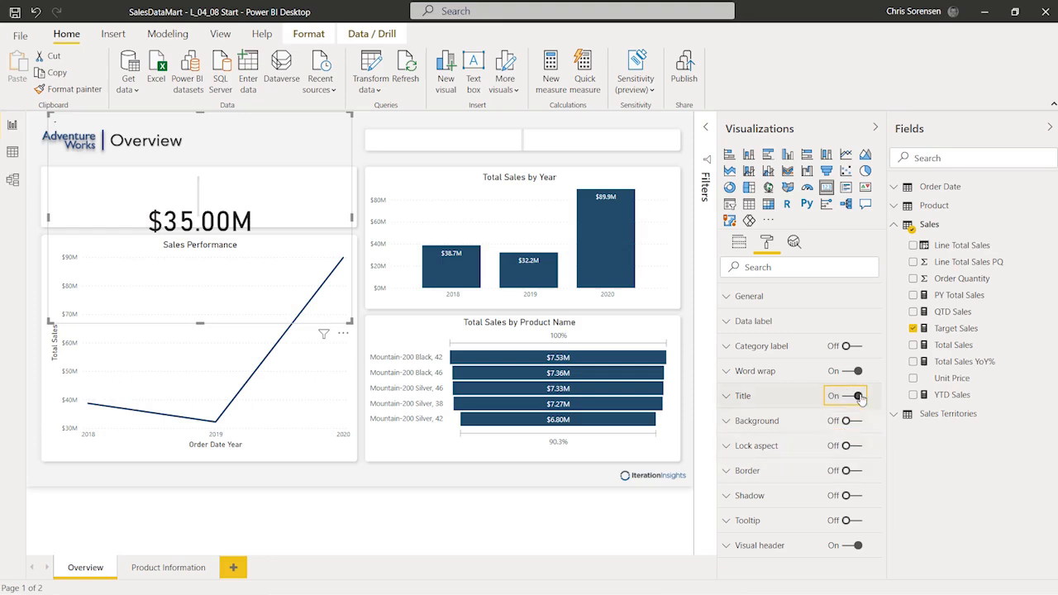
{"action": "left_click", "coordinate": [728, 400]}
{"action": "left_click", "coordinate": [756, 438]}
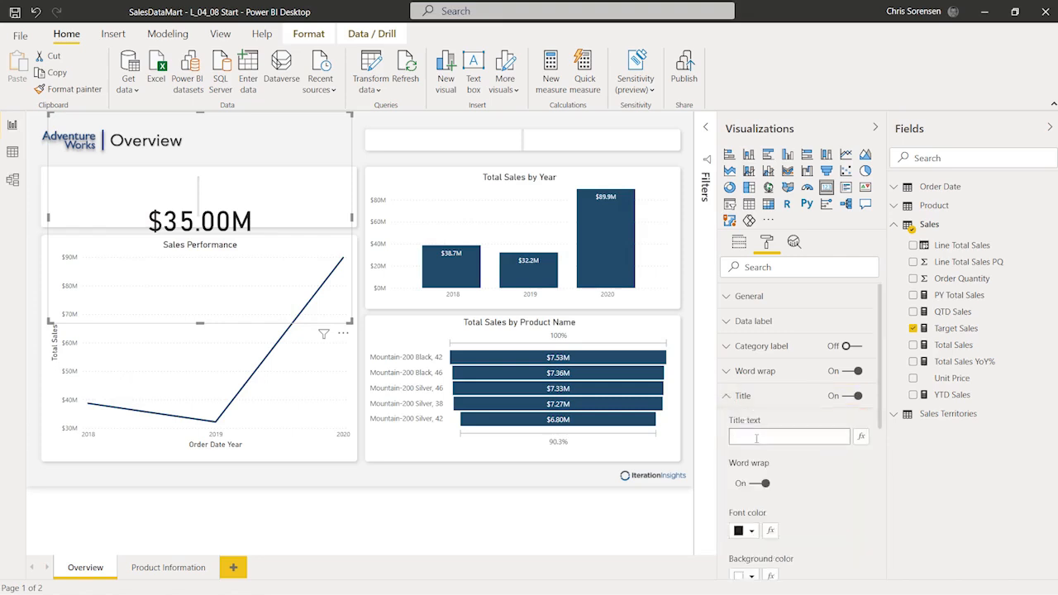
{"action": "type", "text": "Target Sales"}
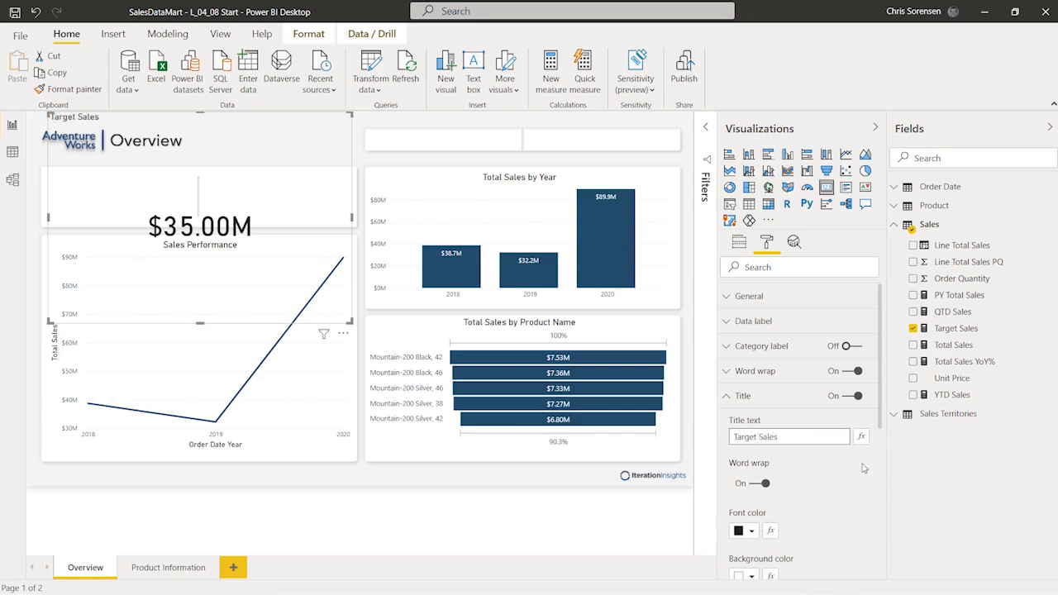
{"action": "scroll", "coordinate": [862, 468], "scroll_direction": "down", "scroll_amount": 2}
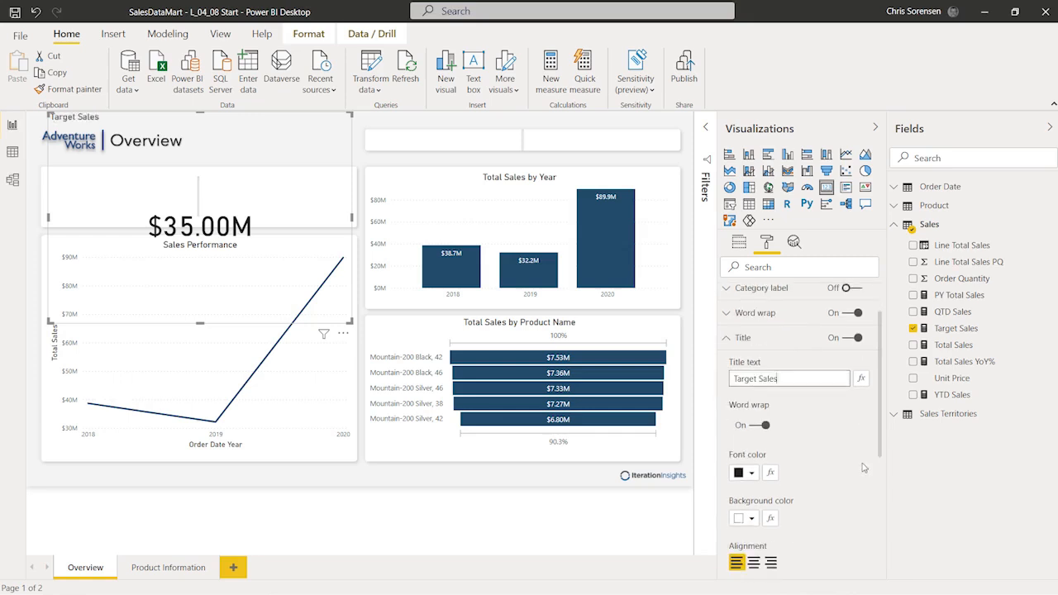
{"action": "left_click", "coordinate": [754, 552]}
{"action": "scroll", "coordinate": [752, 488], "scroll_direction": "down", "scroll_amount": 4}
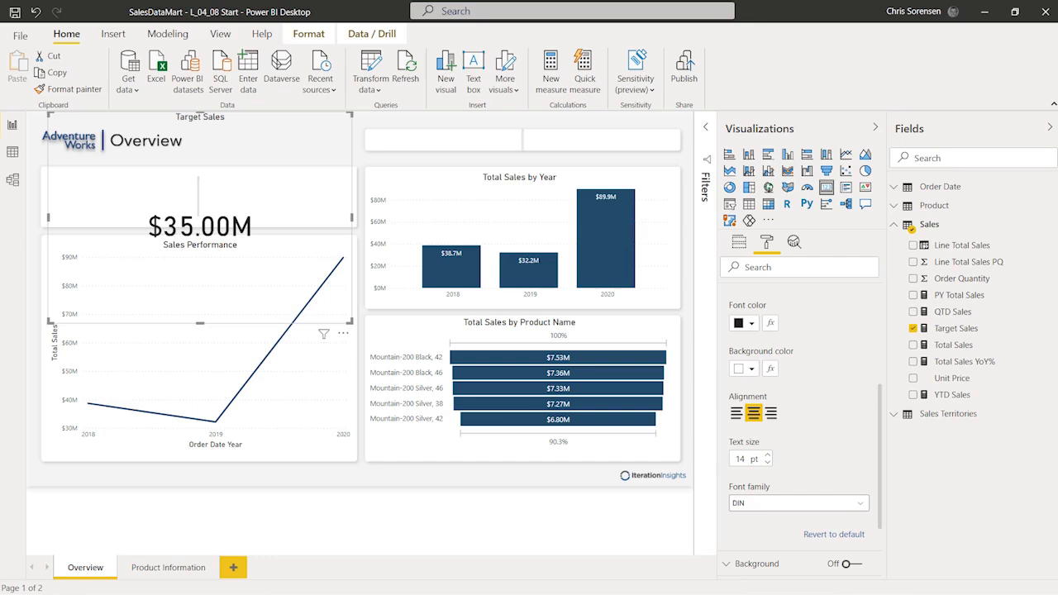
{"action": "scroll", "coordinate": [793, 397], "scroll_direction": "up", "scroll_amount": 4}
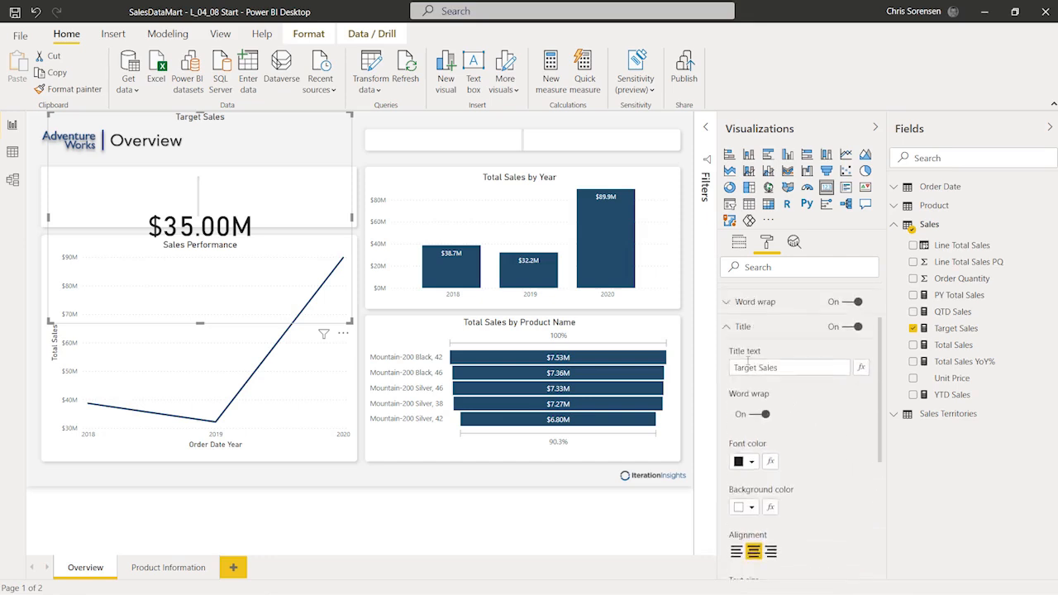
{"action": "left_click", "coordinate": [724, 330]}
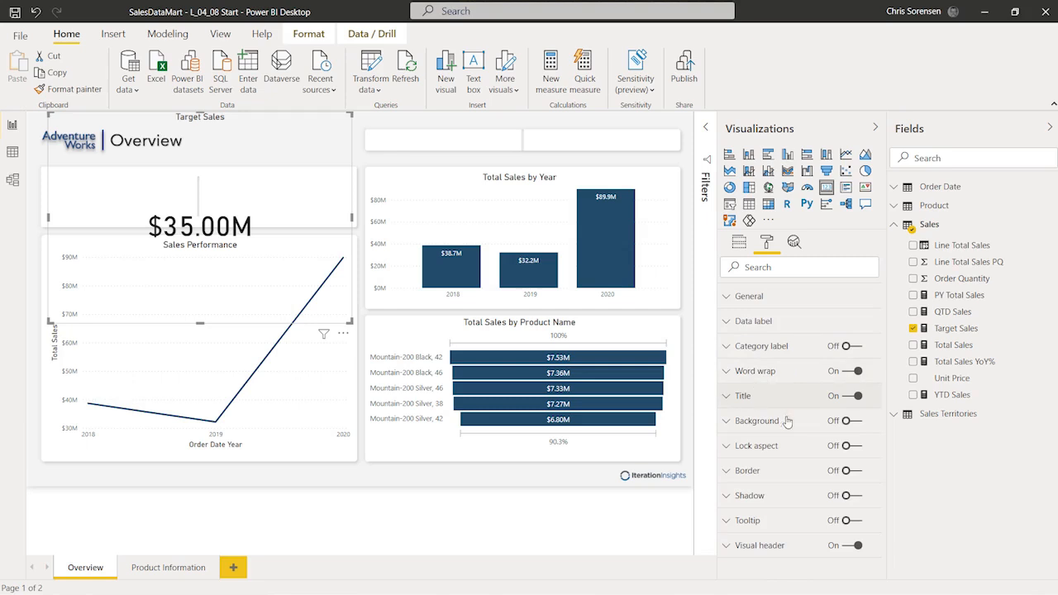
Step: Set the card's value text size from 45 to 30 pt and fit it into the top-left tile
{"action": "left_click", "coordinate": [726, 323]}
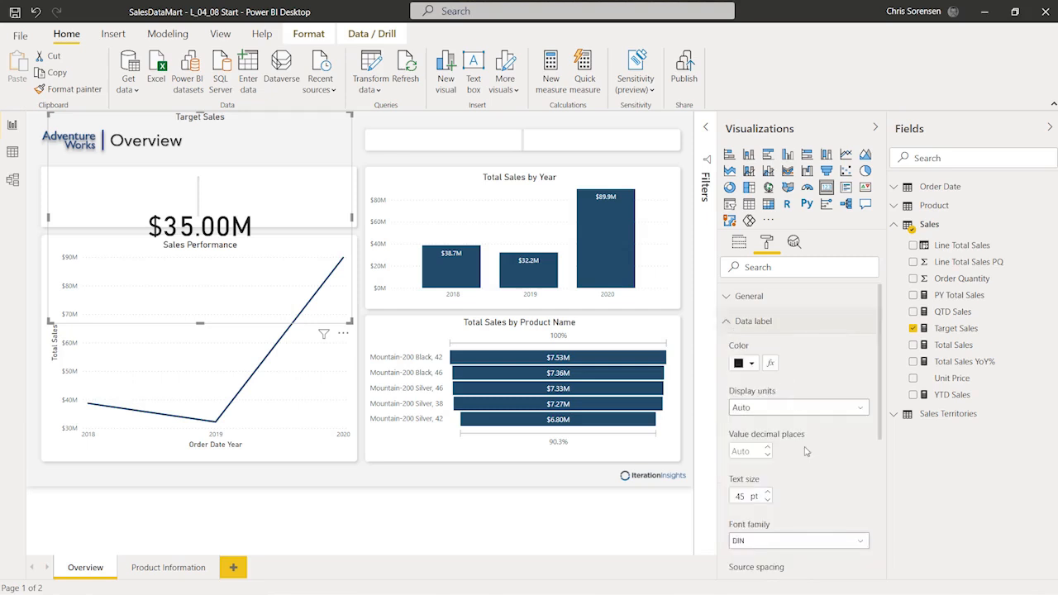
{"action": "left_click", "coordinate": [743, 496]}
{"action": "key", "text": "BackSpace"}
{"action": "key", "text": "BackSpace"}
{"action": "type", "text": "30"}
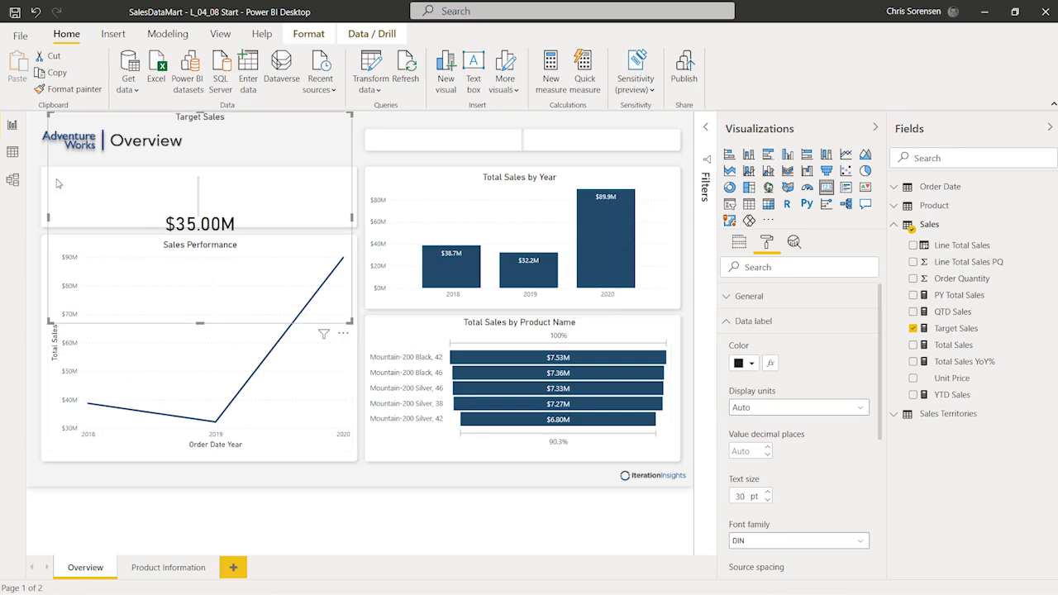
{"action": "left_click_drag", "start_coordinate": [50, 114], "coordinate": [229, 188]}
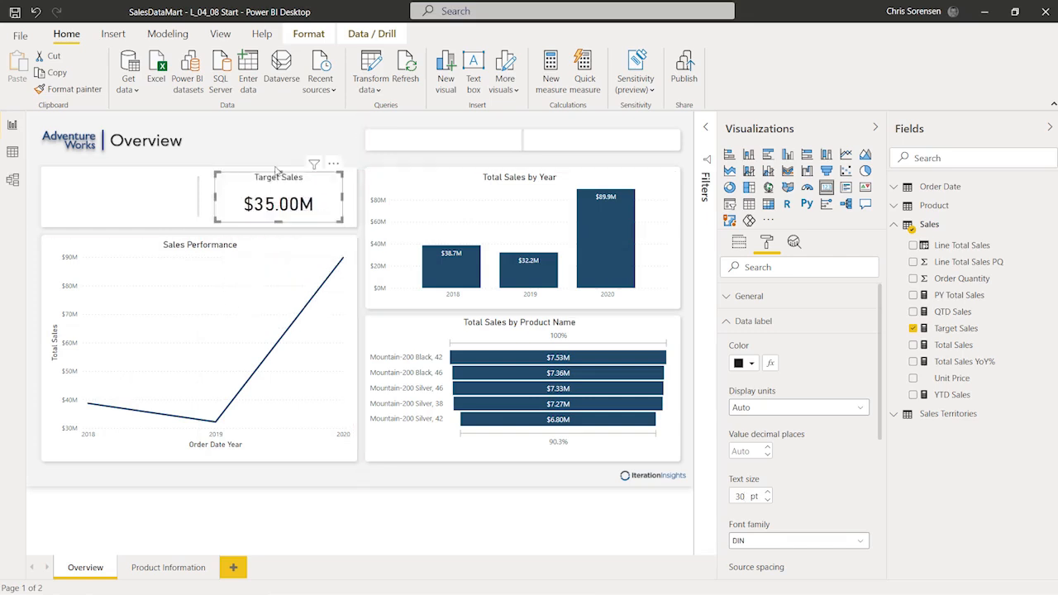
{"action": "left_click", "coordinate": [261, 131]}
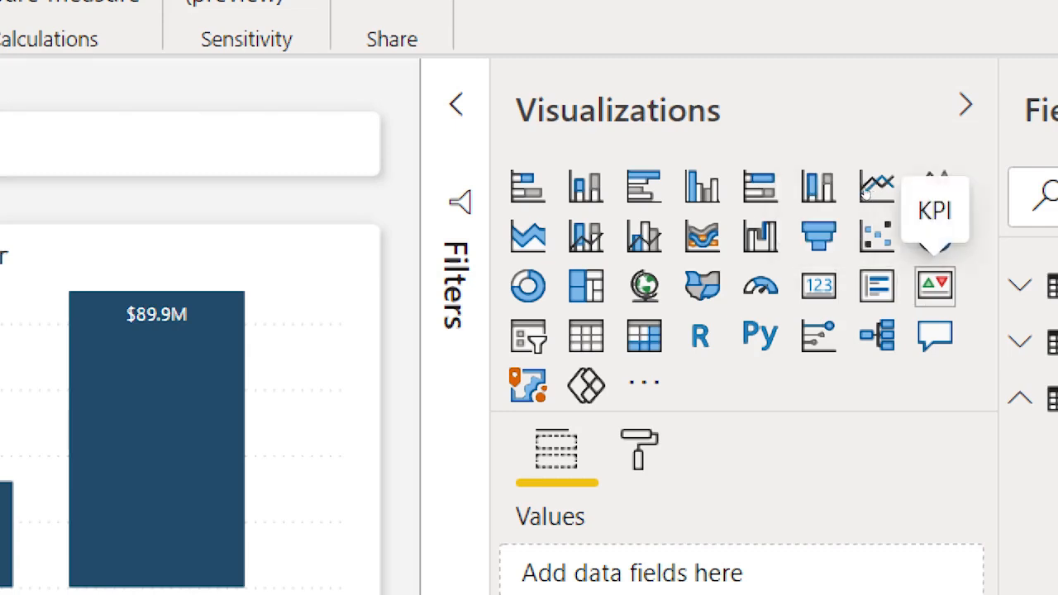
Step: Build a KPI with Total Sales as indicator, Order Date Year as trend axis, Target Sales as goal
{"action": "left_click", "coordinate": [934, 286]}
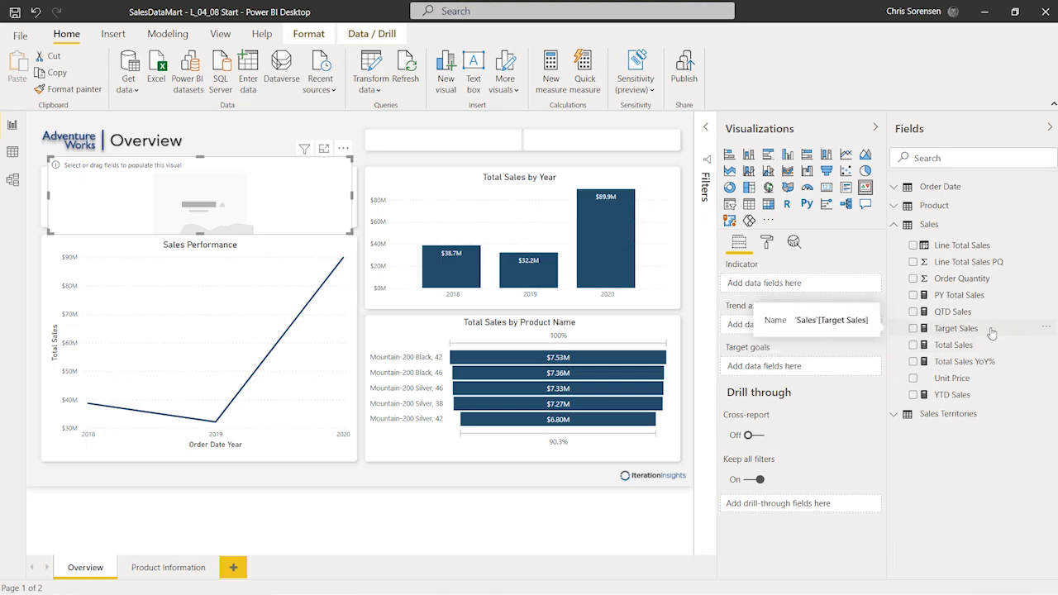
{"action": "left_click_drag", "start_coordinate": [878, 318], "coordinate": [812, 285]}
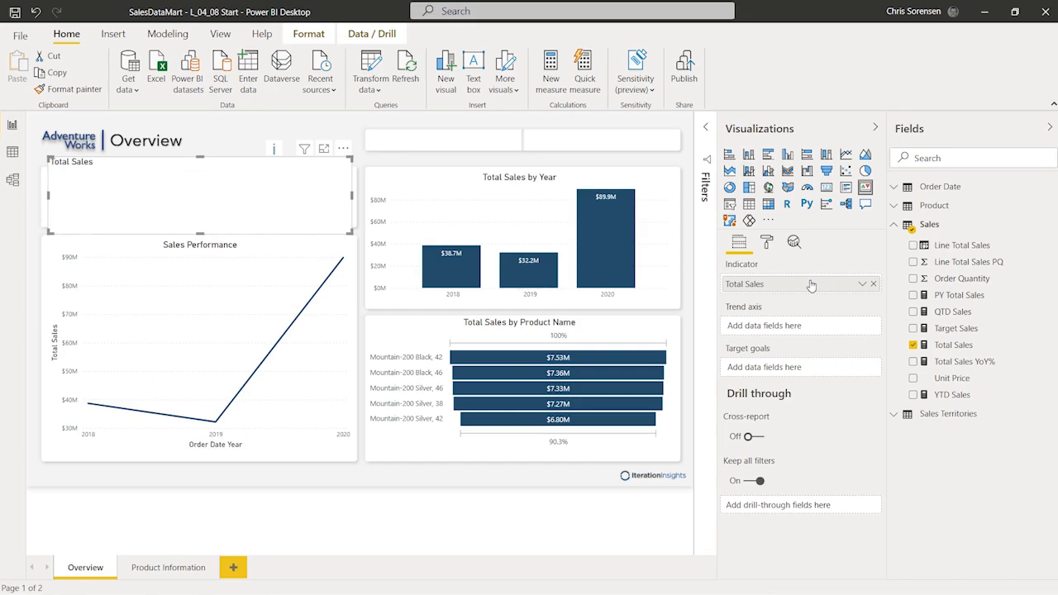
{"action": "left_click", "coordinate": [894, 189]}
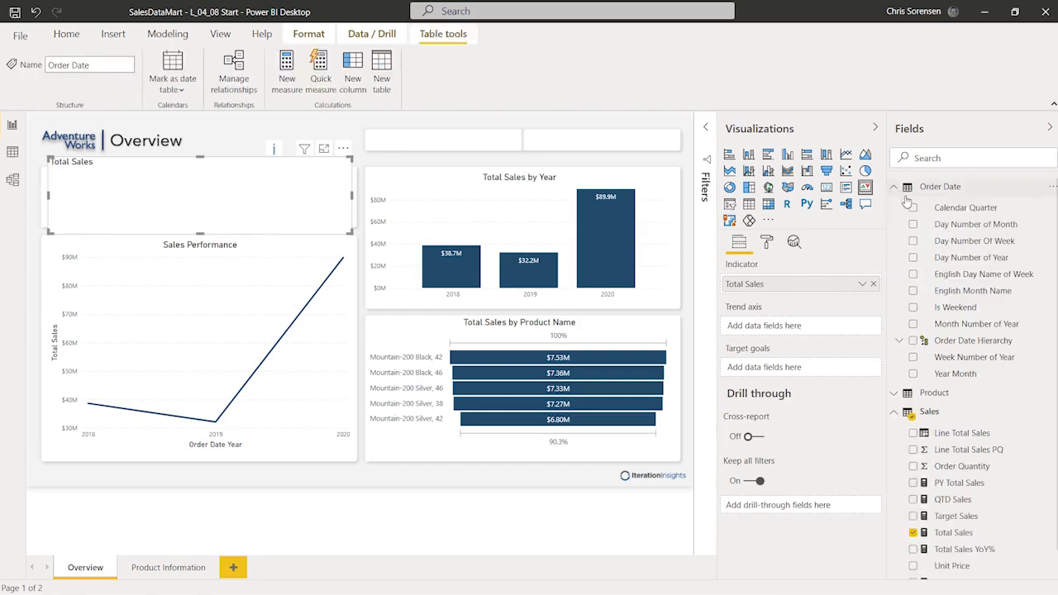
{"action": "left_click", "coordinate": [899, 345]}
{"action": "left_click_drag", "start_coordinate": [962, 357], "coordinate": [799, 328]}
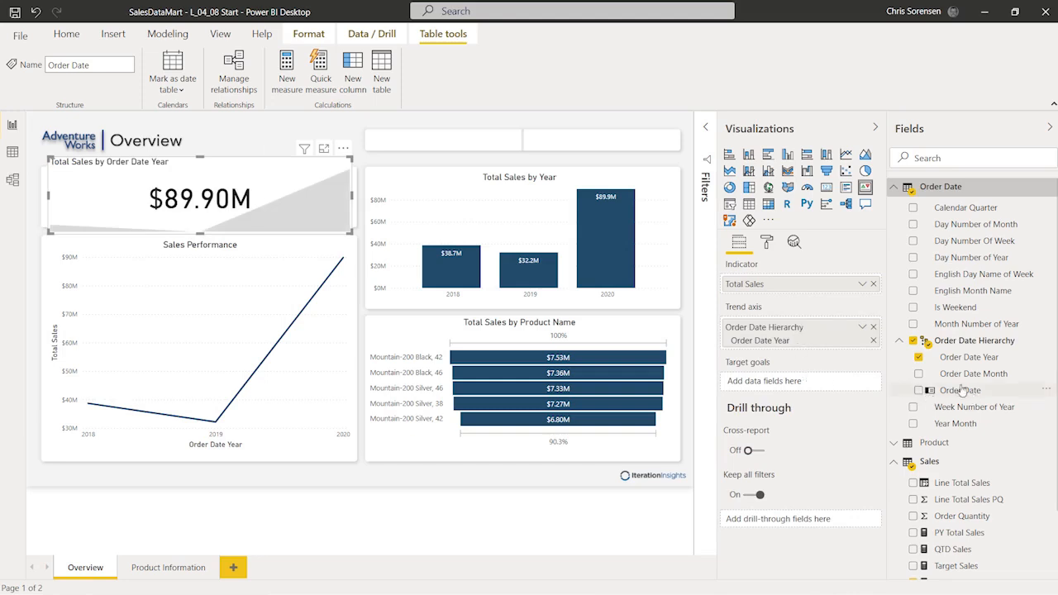
{"action": "left_click", "coordinate": [893, 188]}
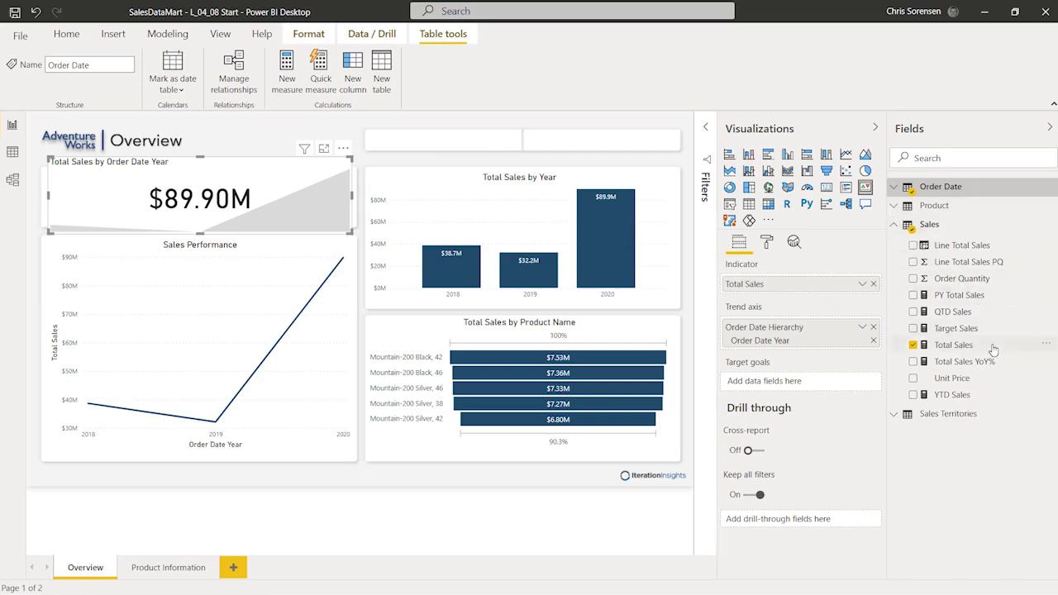
{"action": "left_click_drag", "start_coordinate": [978, 329], "coordinate": [807, 385]}
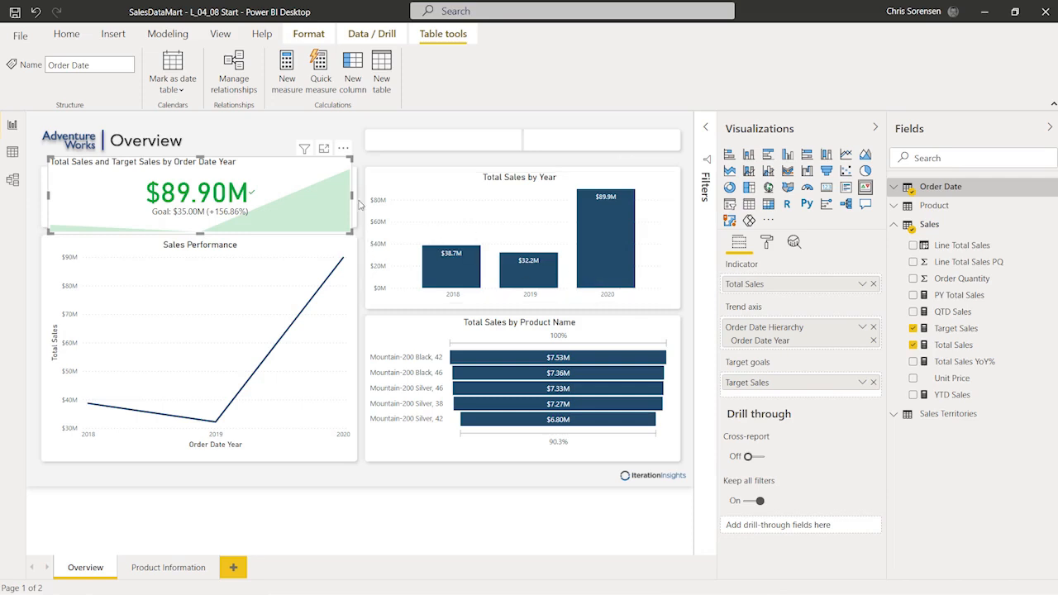
Step: Narrow the KPI card to a third of its width and match the Target Sales card's height
{"action": "left_click_drag", "start_coordinate": [352, 194], "coordinate": [186, 211]}
{"action": "left_click_drag", "start_coordinate": [195, 250], "coordinate": [199, 225]}
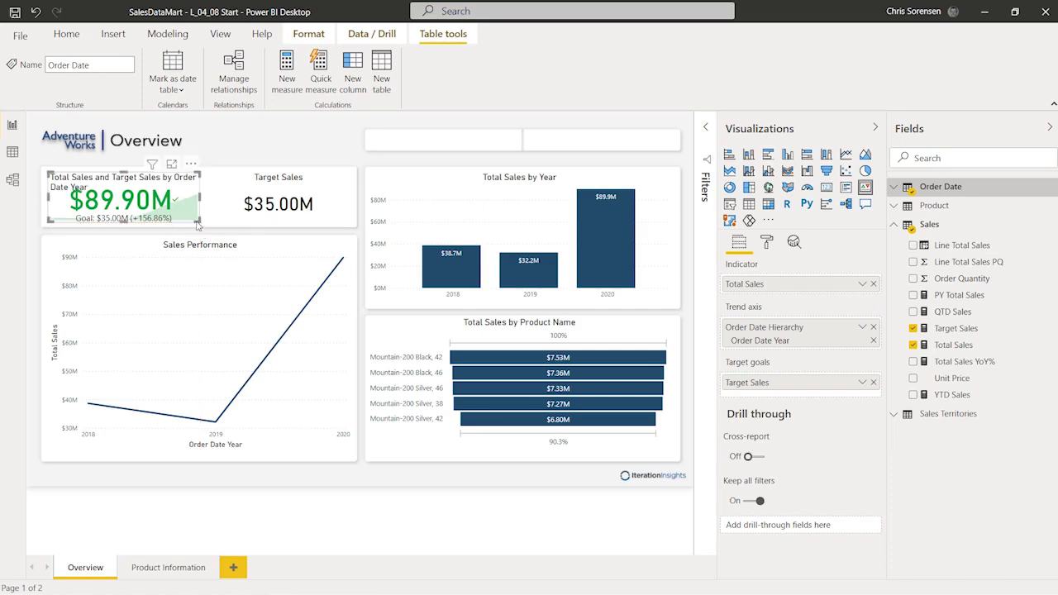
{"action": "left_click", "coordinate": [256, 137]}
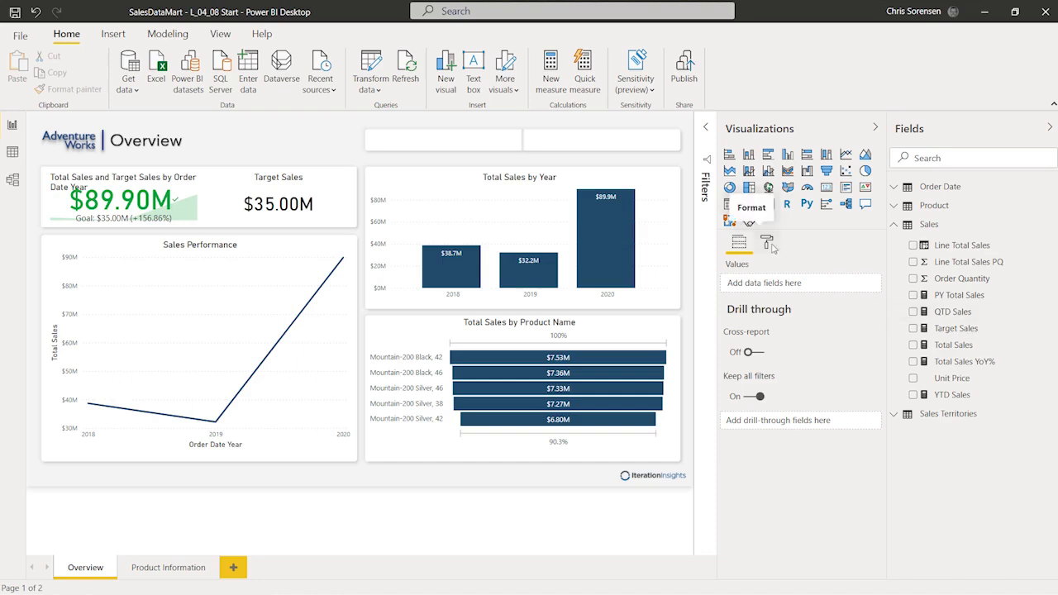
{"action": "left_click", "coordinate": [769, 243]}
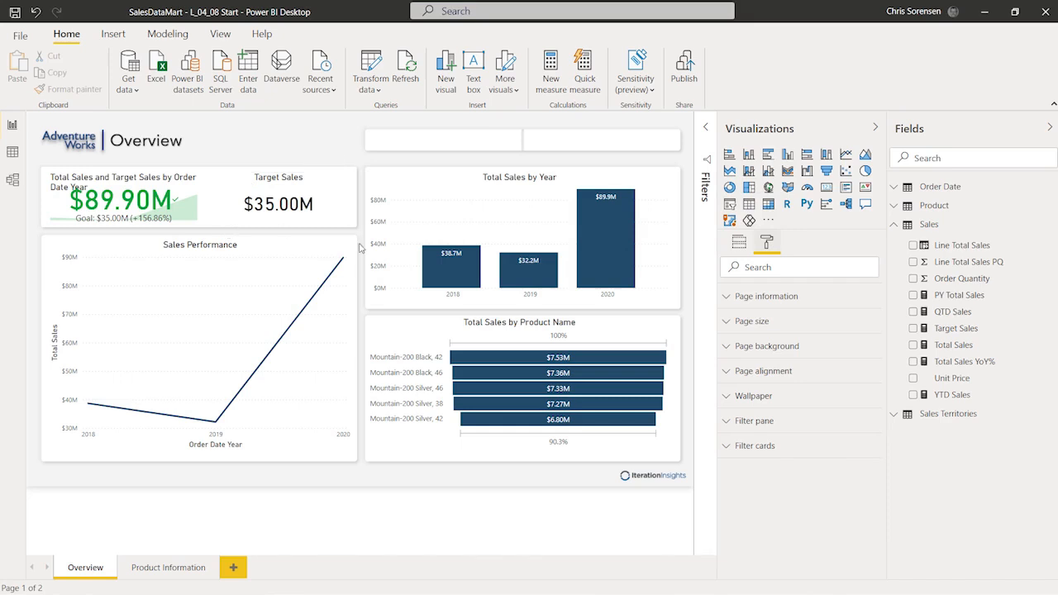
Step: Retitle the KPI 'Total Sales vs Target Sales' and centre the title
{"action": "left_click", "coordinate": [199, 191]}
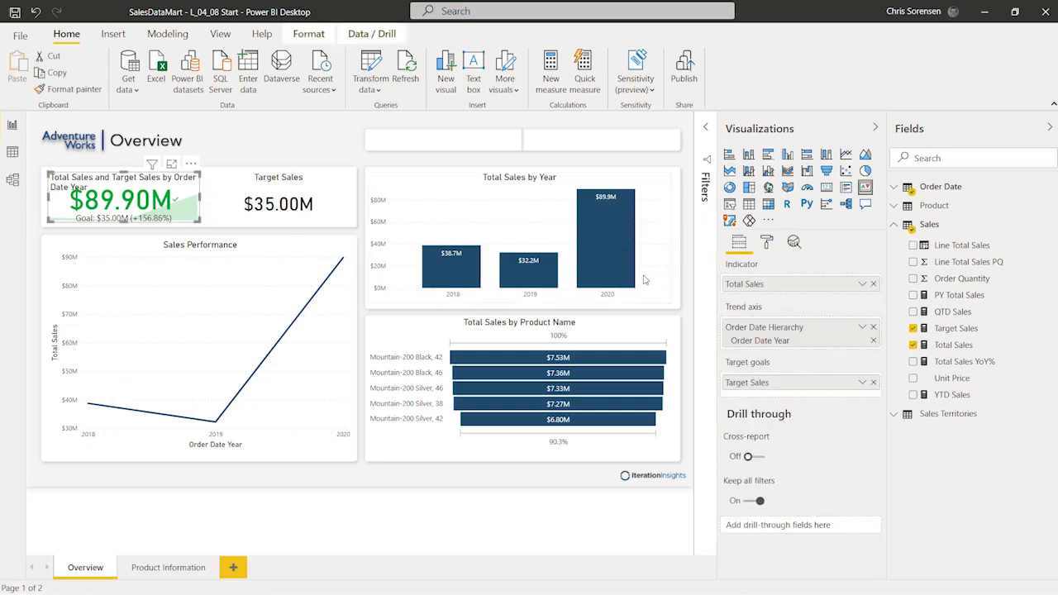
{"action": "left_click", "coordinate": [766, 242]}
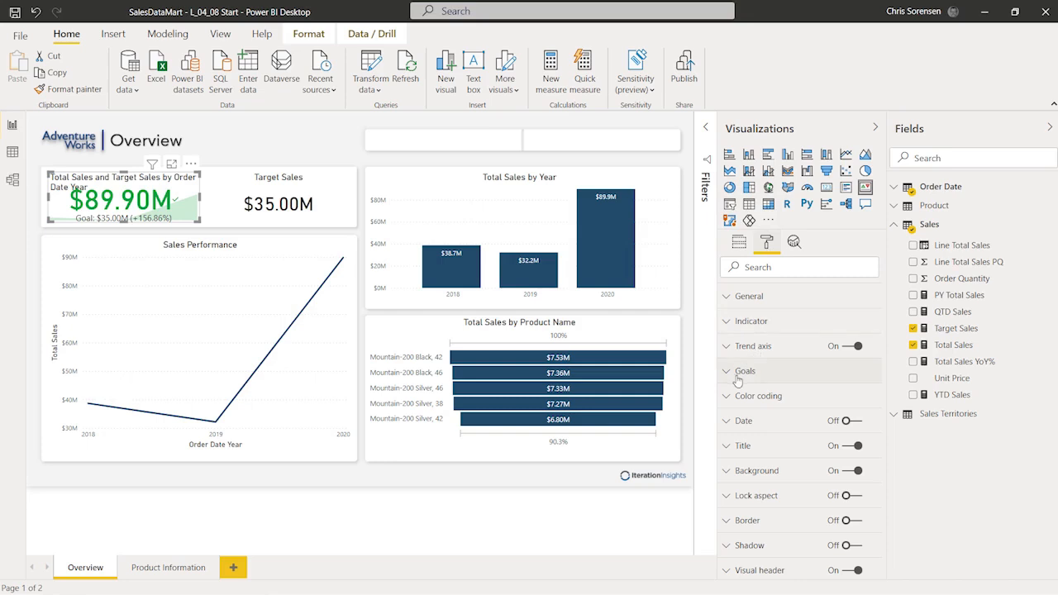
{"action": "left_click", "coordinate": [727, 448]}
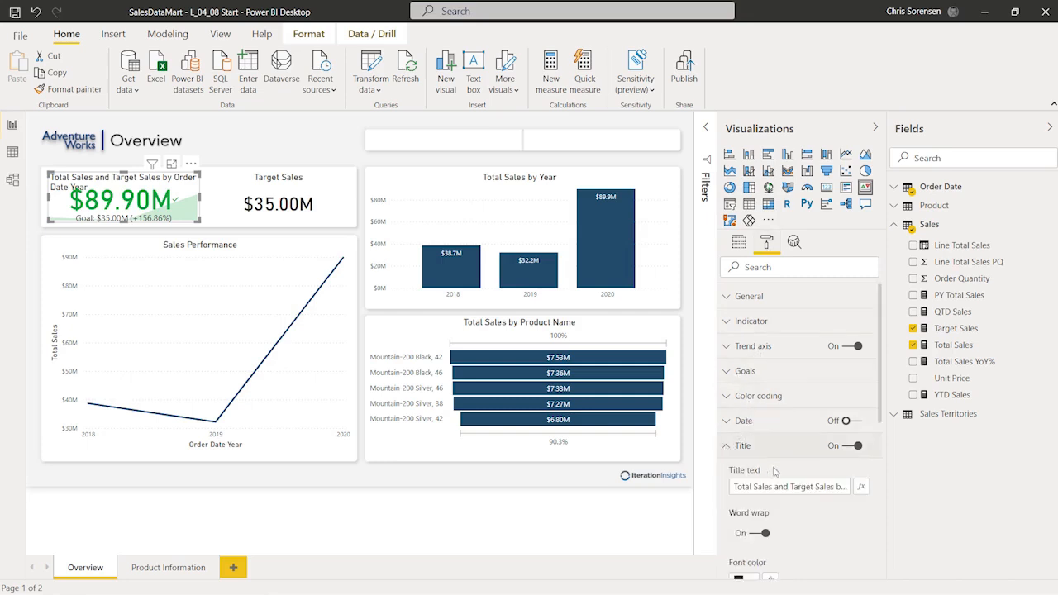
{"action": "scroll", "coordinate": [776, 473], "scroll_direction": "down", "scroll_amount": 1}
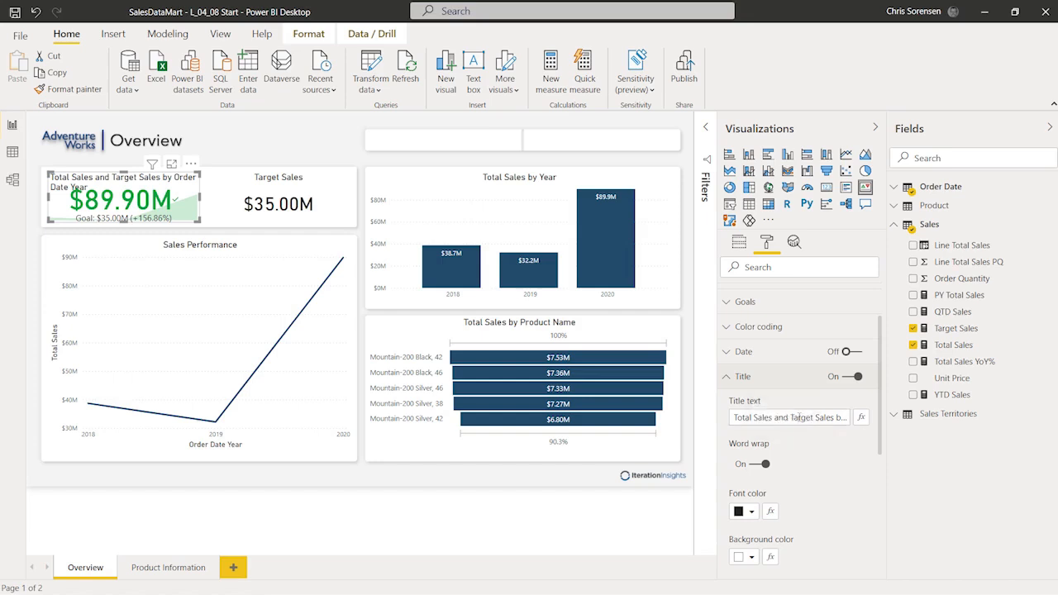
{"action": "left_click", "coordinate": [773, 417]}
{"action": "key", "text": "BackSpace"}
{"action": "key", "text": "BackSpace"}
{"action": "key", "text": "BackSpace"}
{"action": "key", "text": "BackSpace"}
{"action": "type", "text": "vs"}
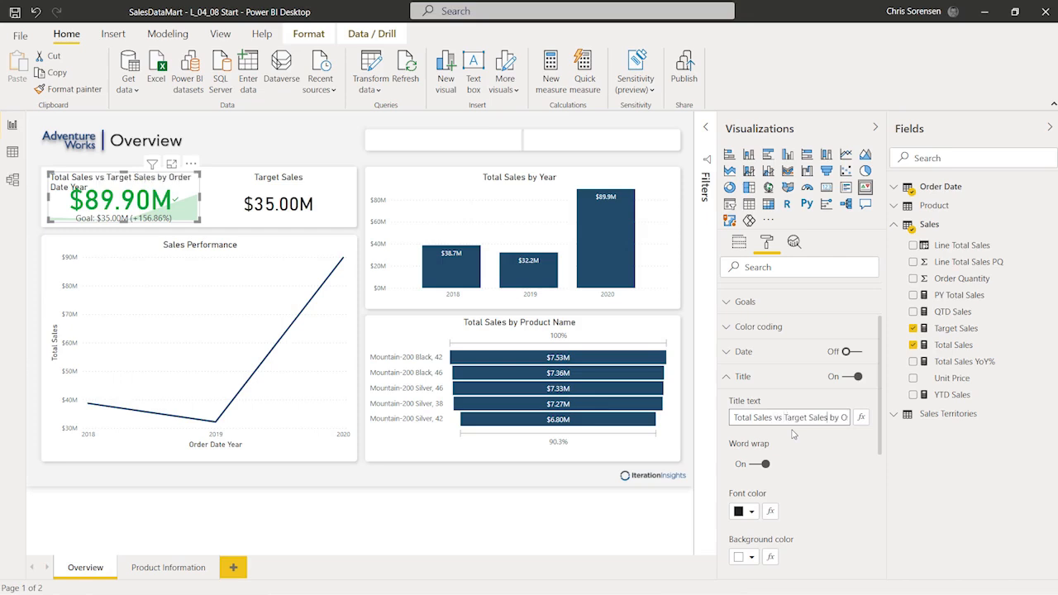
{"action": "key", "text": "shift+End"}
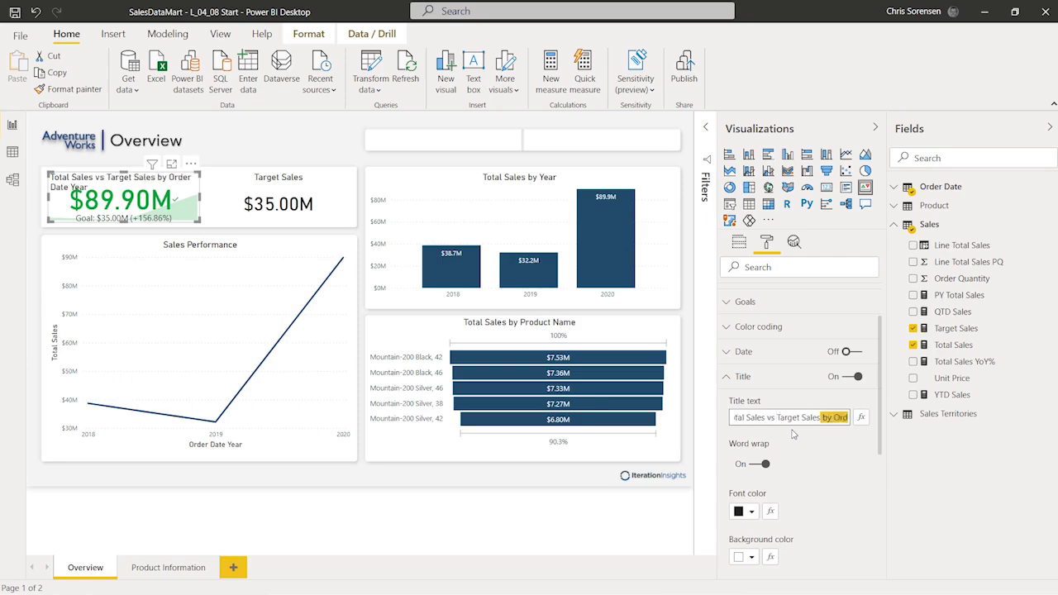
{"action": "key", "text": "BackSpace"}
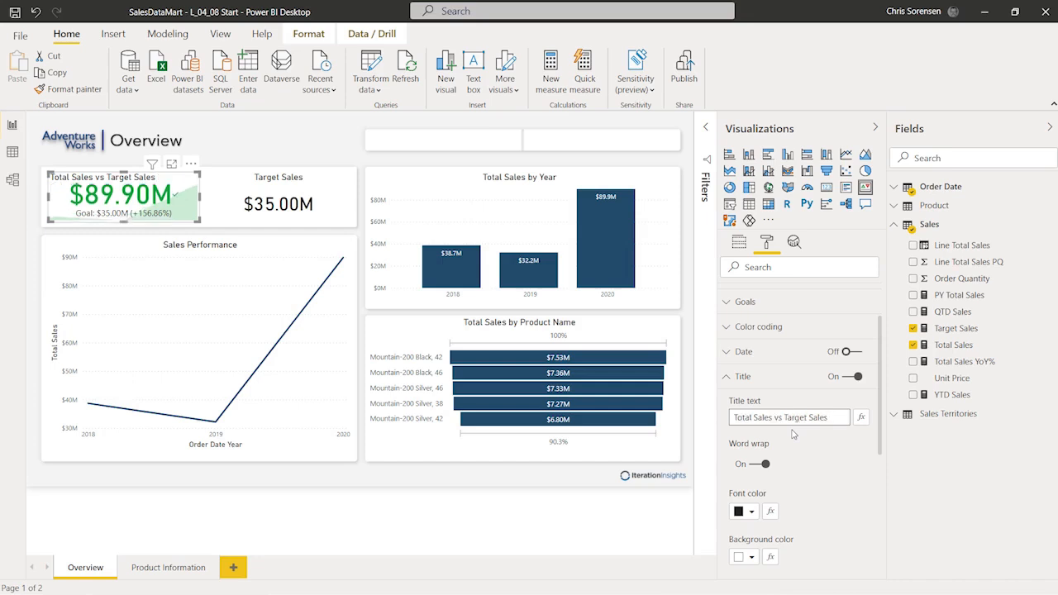
{"action": "scroll", "coordinate": [793, 446], "scroll_direction": "down", "scroll_amount": 3}
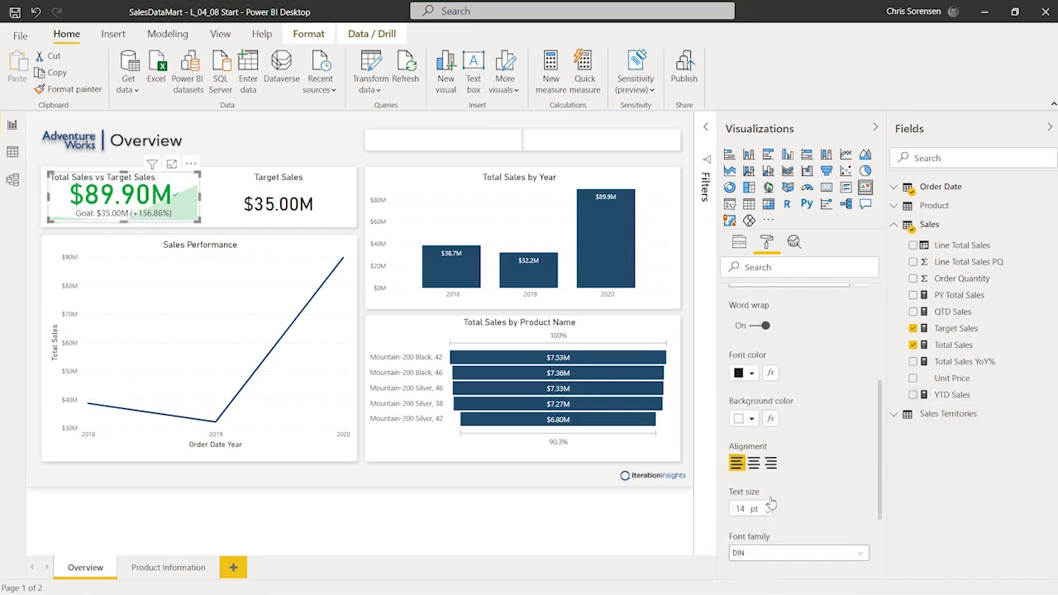
{"action": "left_click", "coordinate": [754, 464]}
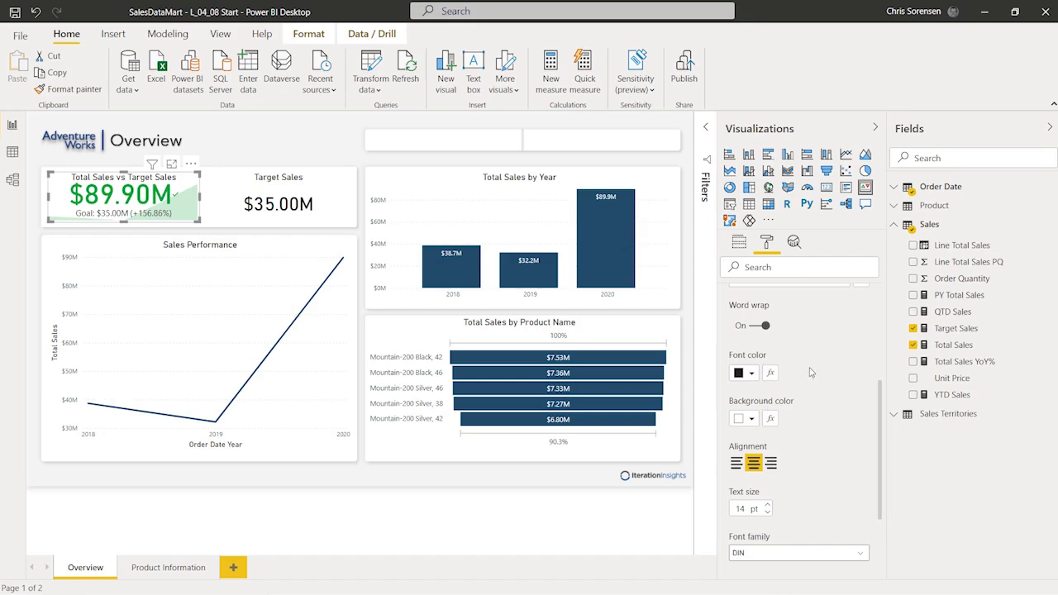
{"action": "scroll", "coordinate": [810, 373], "scroll_direction": "up", "scroll_amount": 2}
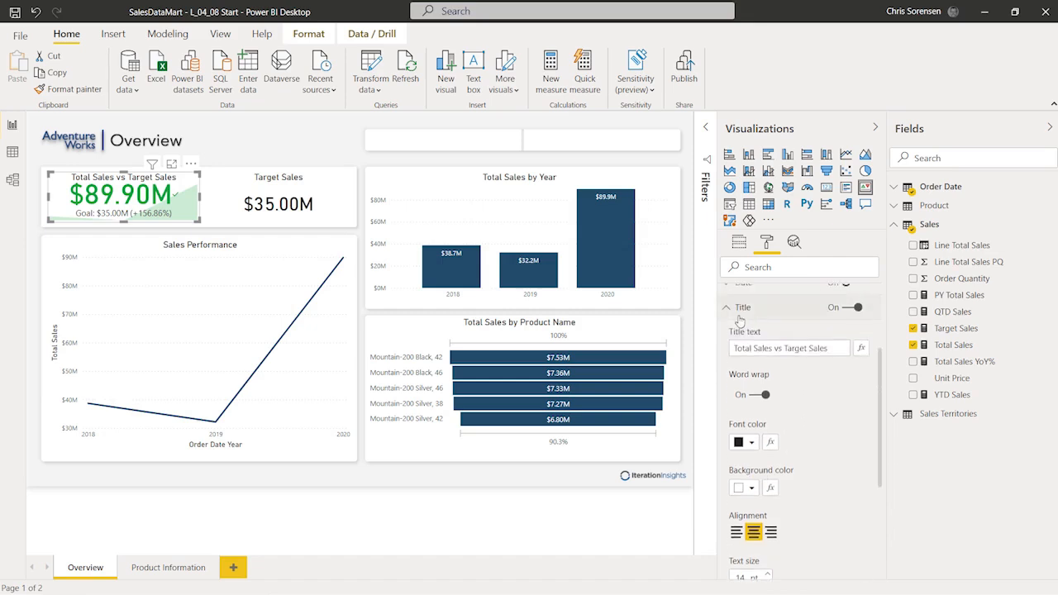
Step: Set the KPI indicator's display units to Millions and its text size to 30 pt
{"action": "left_click", "coordinate": [727, 310]}
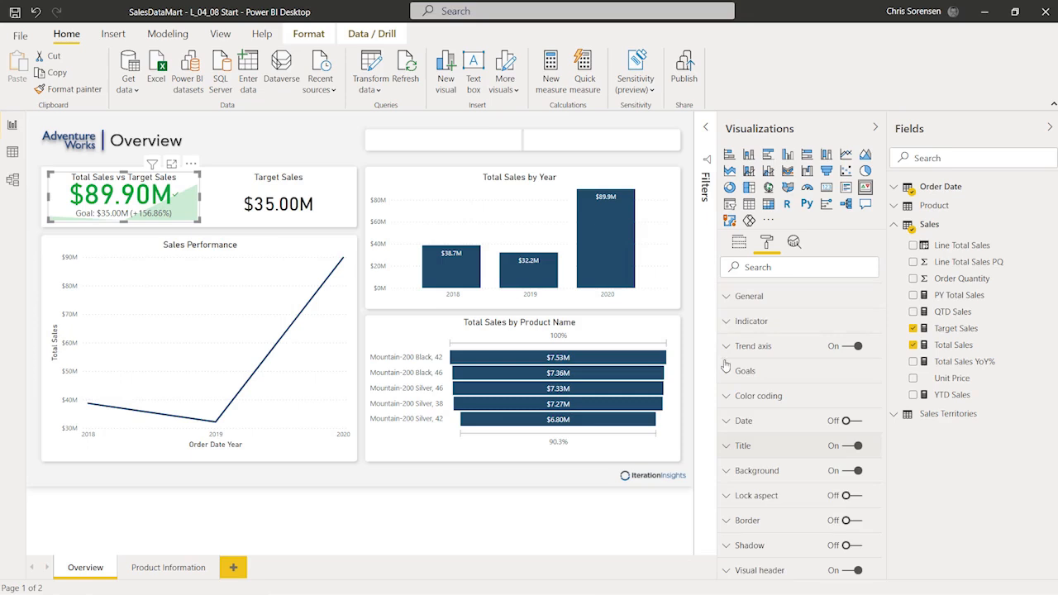
{"action": "left_click", "coordinate": [726, 322]}
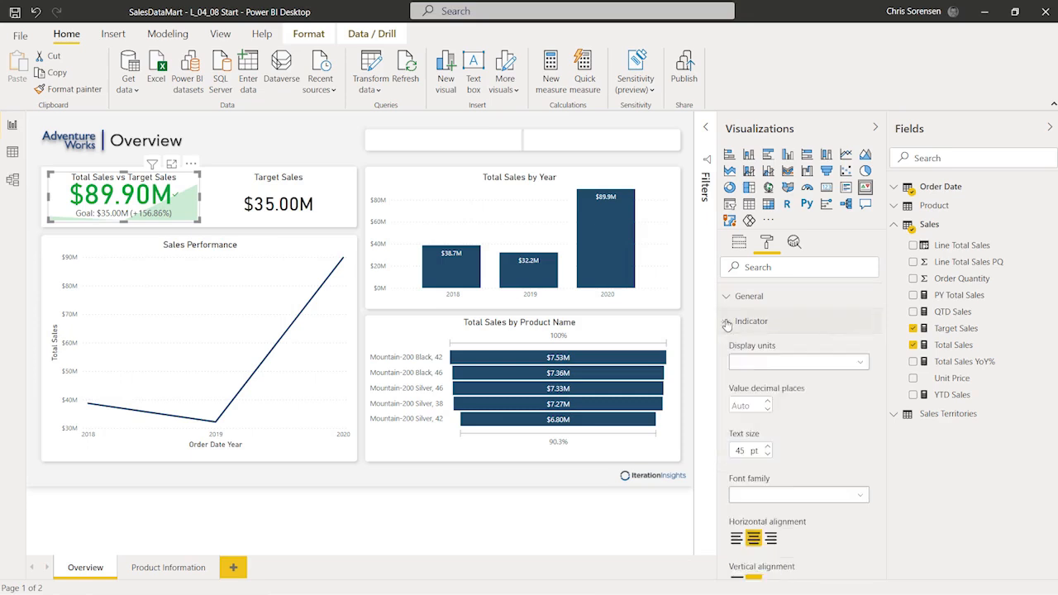
{"action": "left_click", "coordinate": [774, 363]}
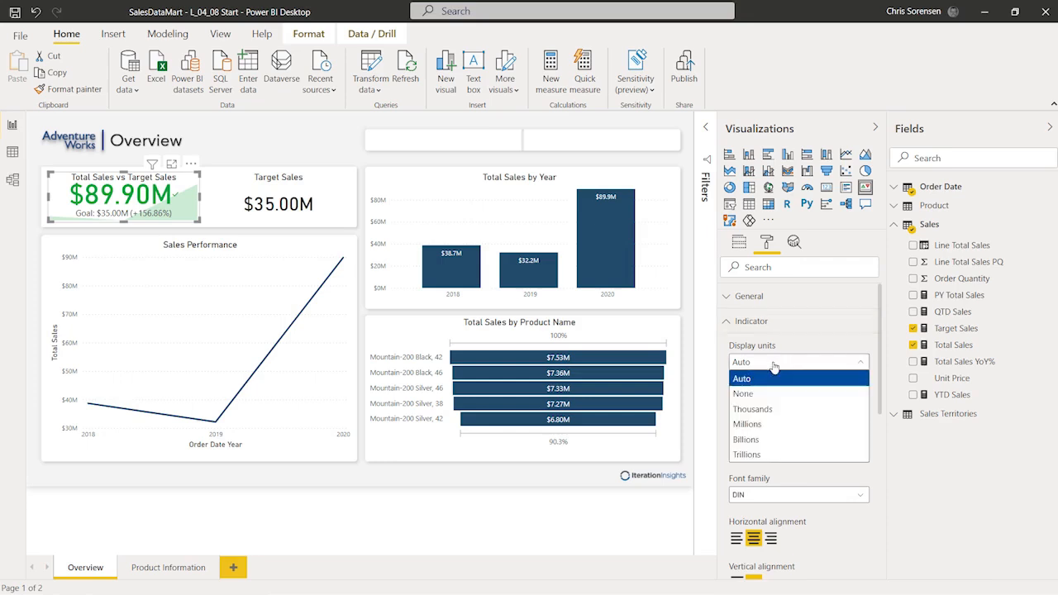
{"action": "left_click", "coordinate": [769, 426]}
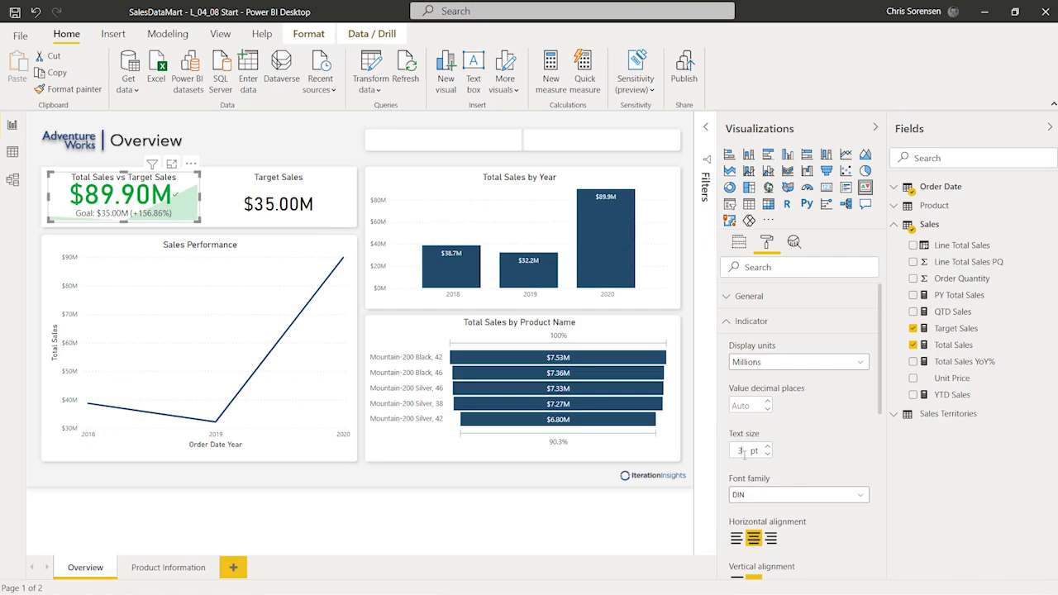
{"action": "type", "text": "0"}
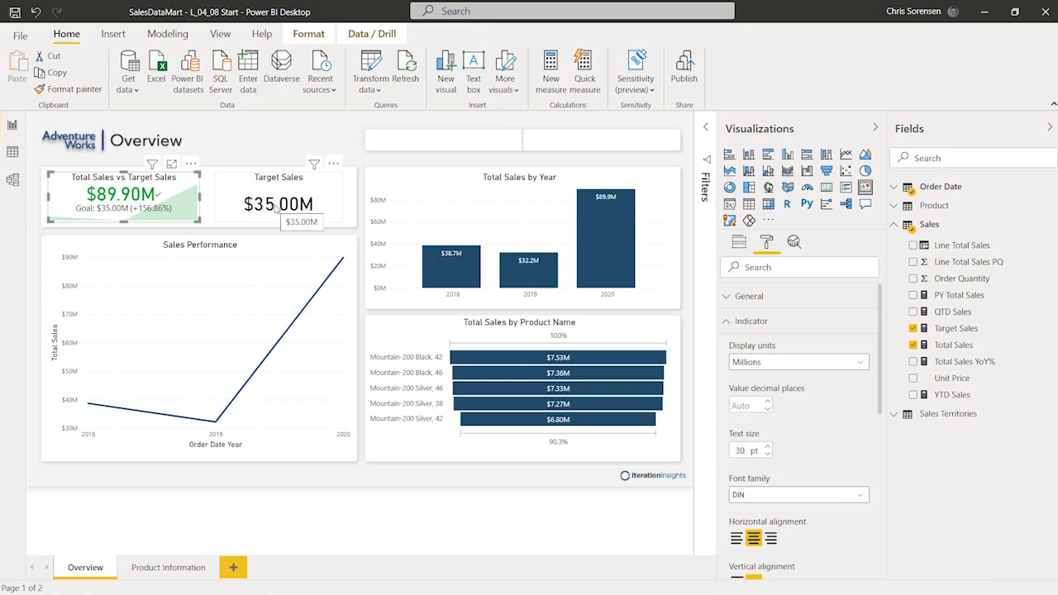
{"action": "mouse_move", "coordinate": [595, 419]}
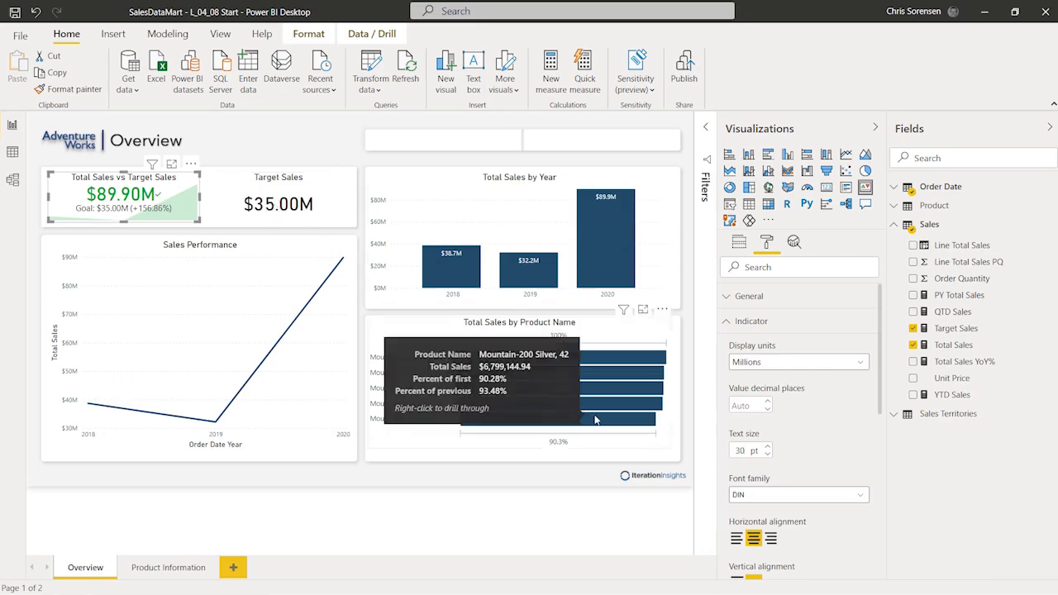
Step: Hide the goal text on the KPI card
{"action": "left_click", "coordinate": [724, 324]}
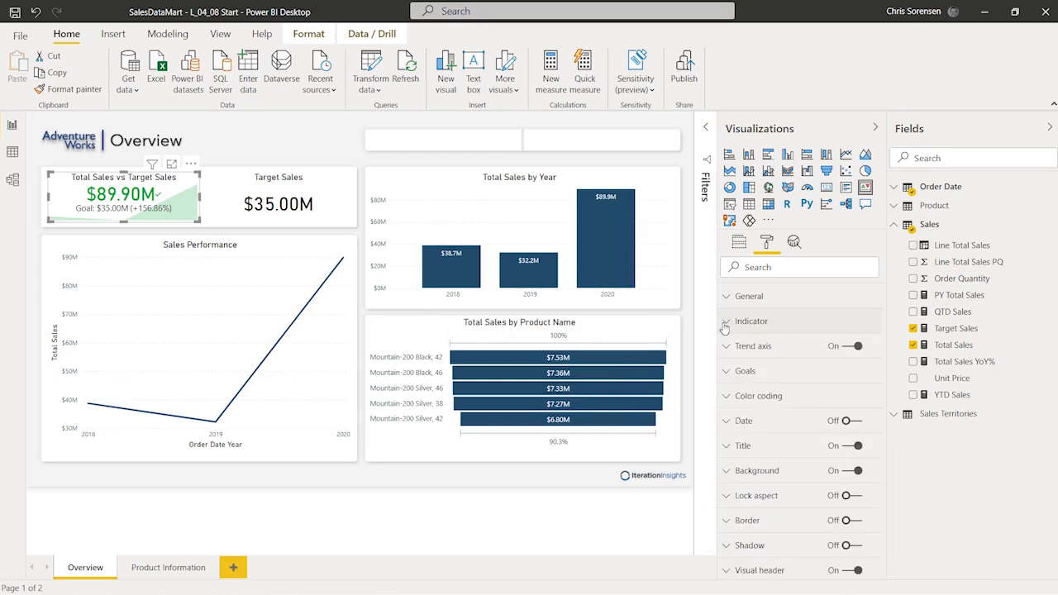
{"action": "left_click", "coordinate": [726, 373]}
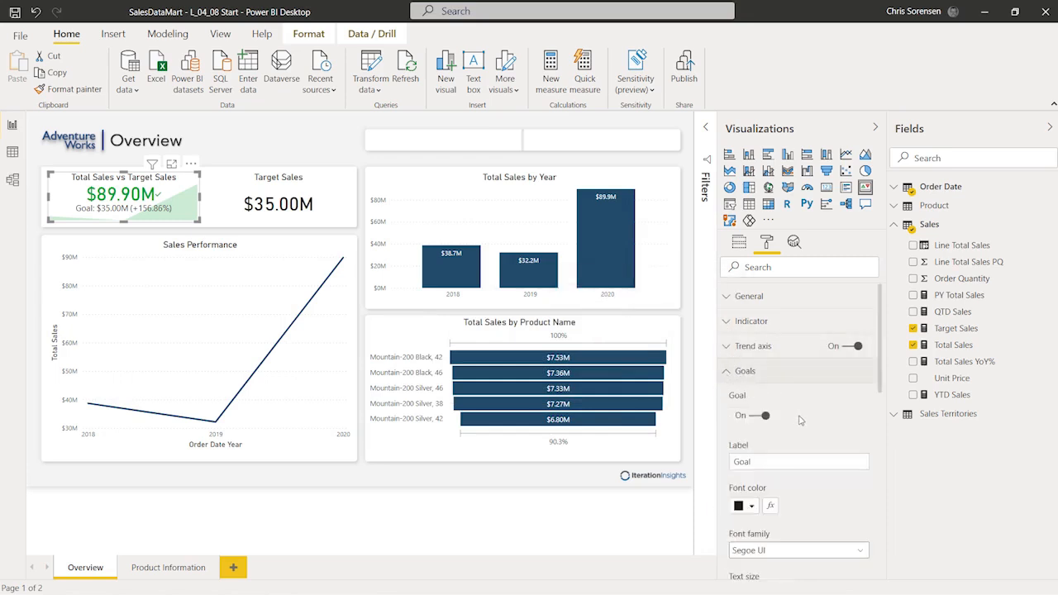
{"action": "left_click", "coordinate": [751, 415]}
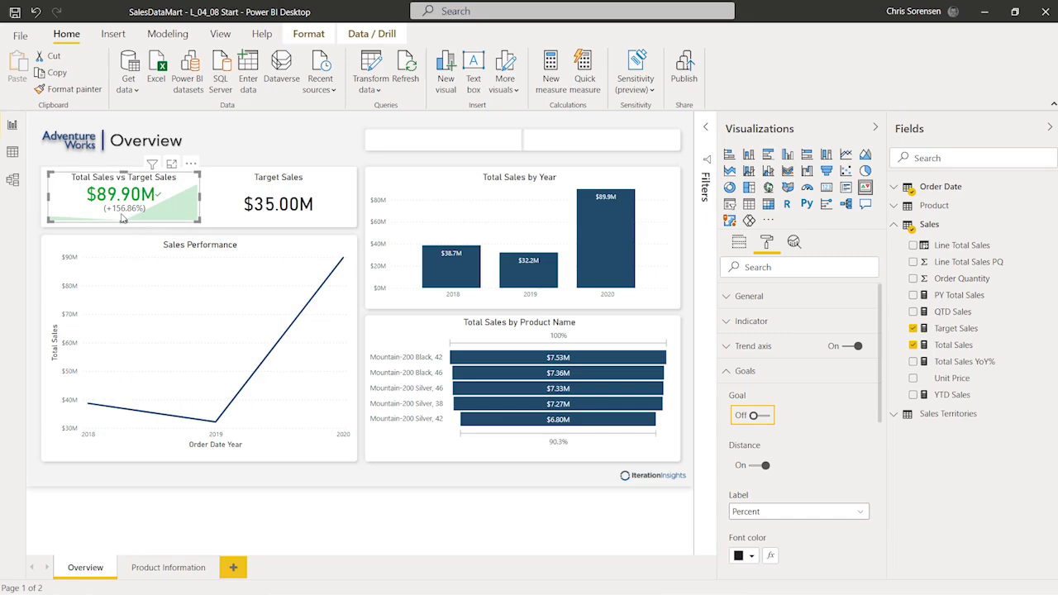
{"action": "left_click", "coordinate": [735, 373]}
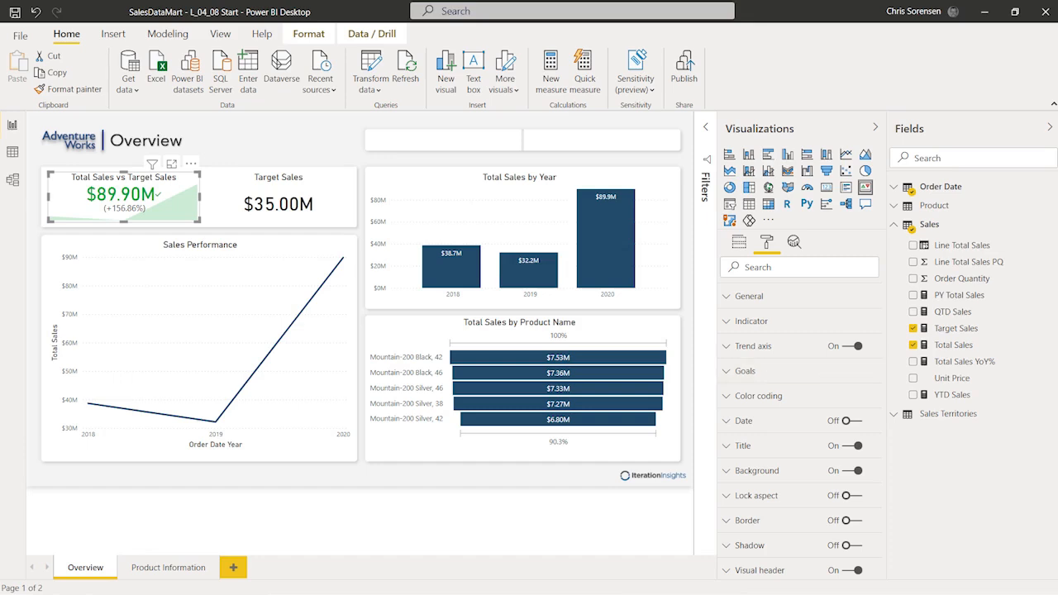
Step: Turn off the KPI card's background and make it slightly narrower
{"action": "left_click", "coordinate": [847, 471]}
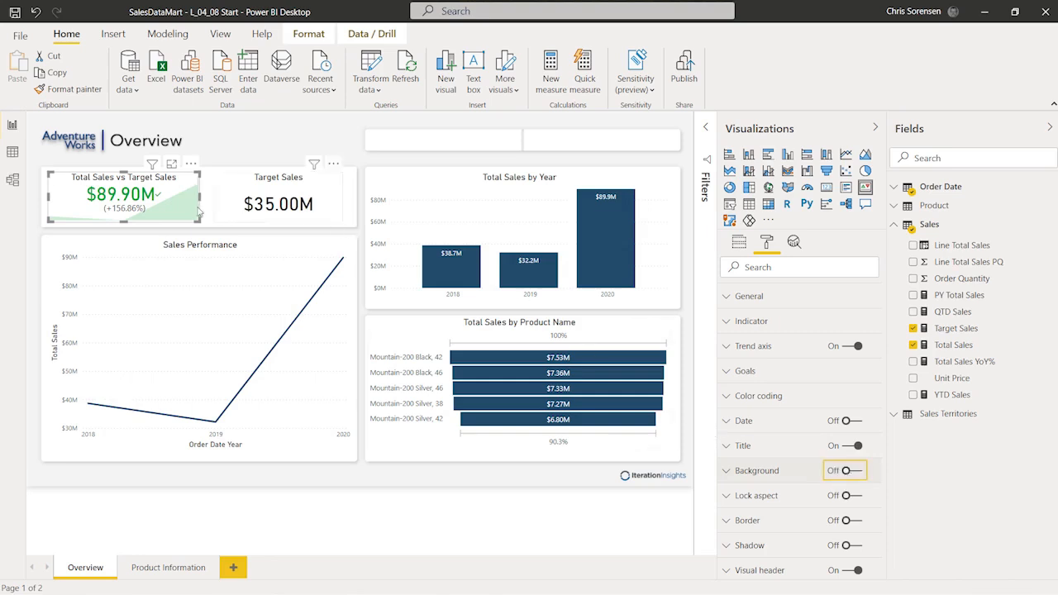
{"action": "left_click_drag", "start_coordinate": [201, 198], "coordinate": [197, 206]}
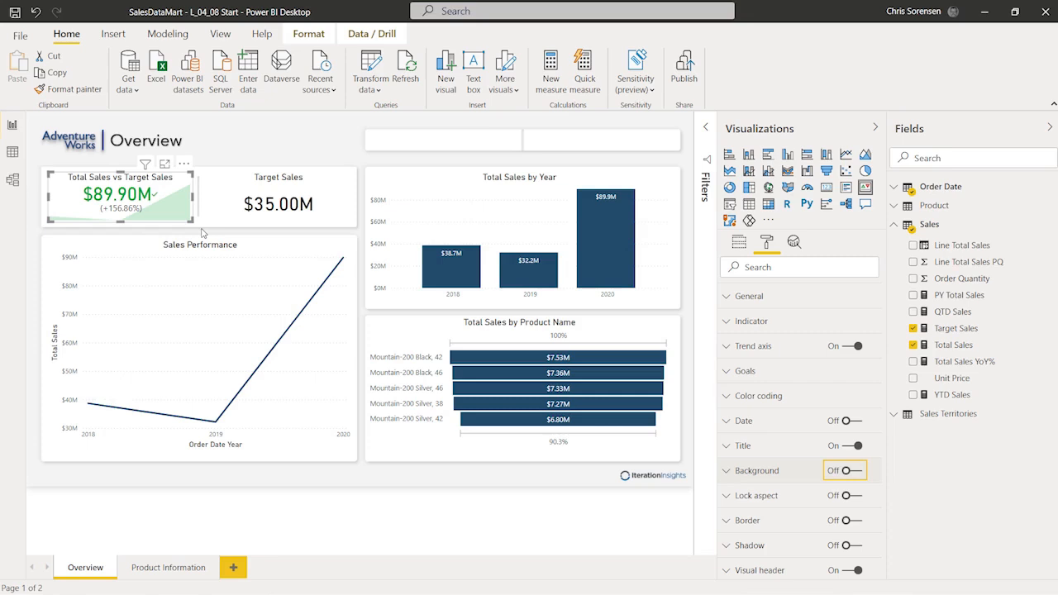
{"action": "left_click", "coordinate": [256, 151]}
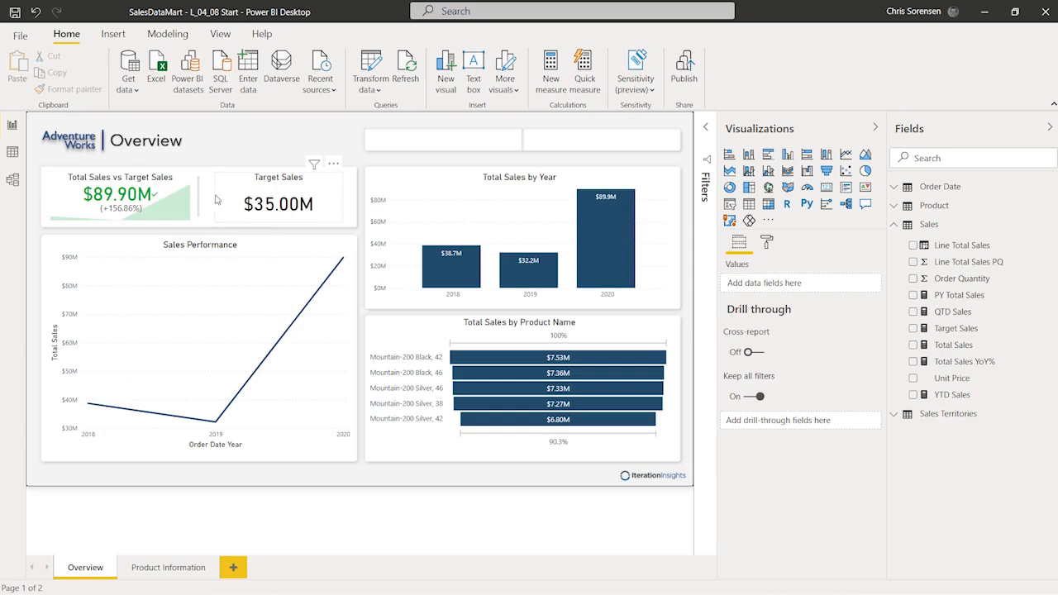
Step: Shorten the Target Sales card slightly so its bottom aligns with the KPI card
{"action": "left_click", "coordinate": [278, 221]}
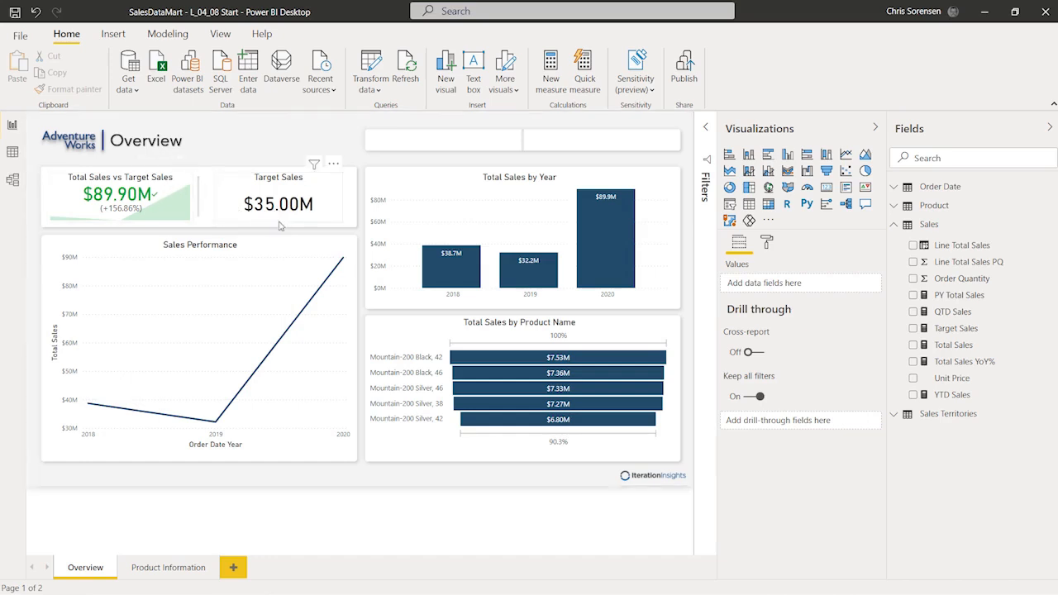
{"action": "left_click_drag", "start_coordinate": [278, 221], "coordinate": [282, 209]}
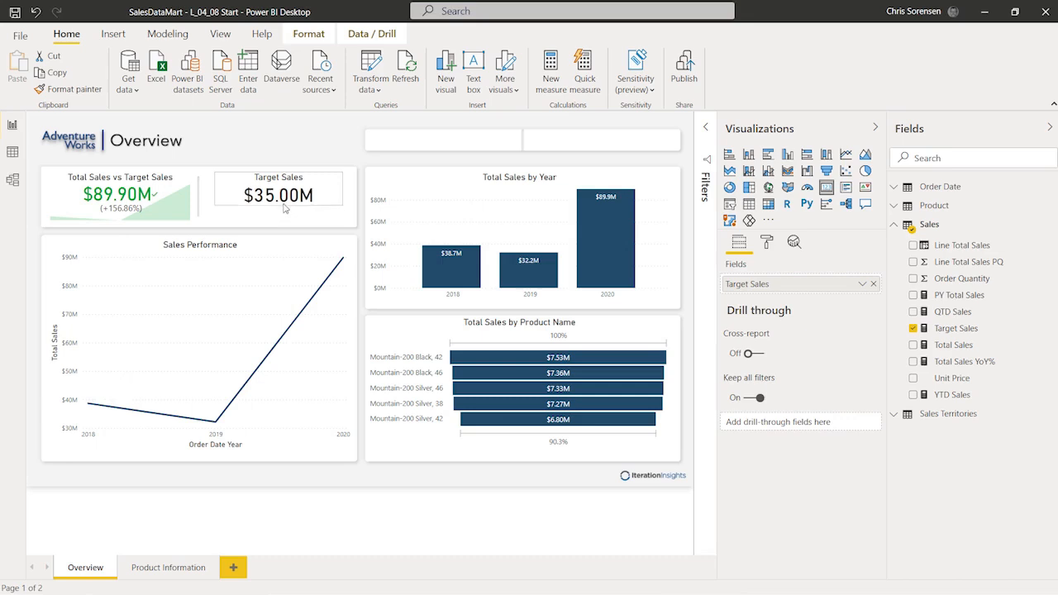
{"action": "left_click", "coordinate": [257, 140]}
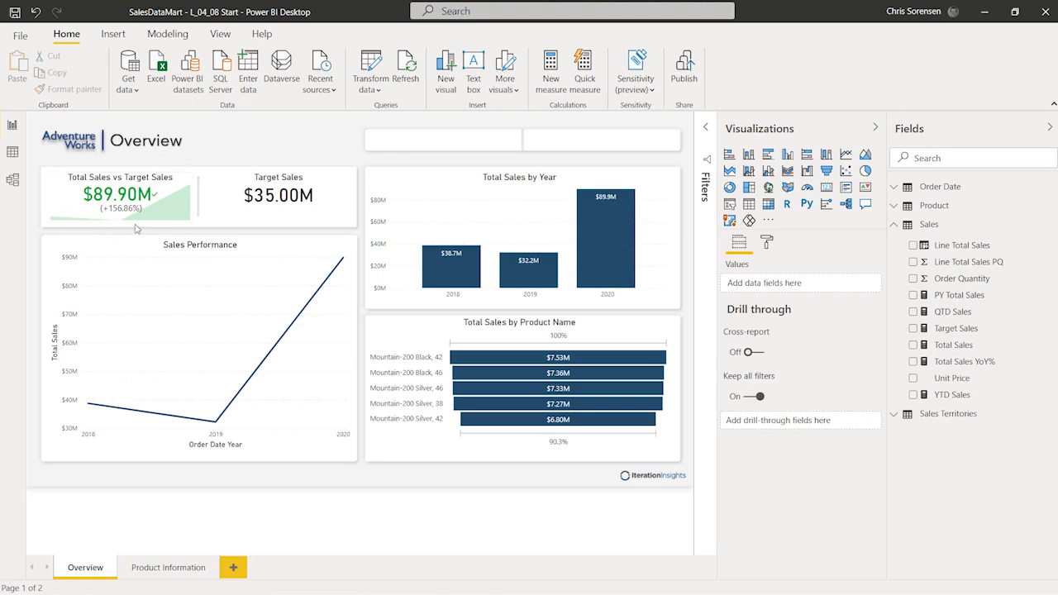
{"action": "left_click", "coordinate": [773, 246]}
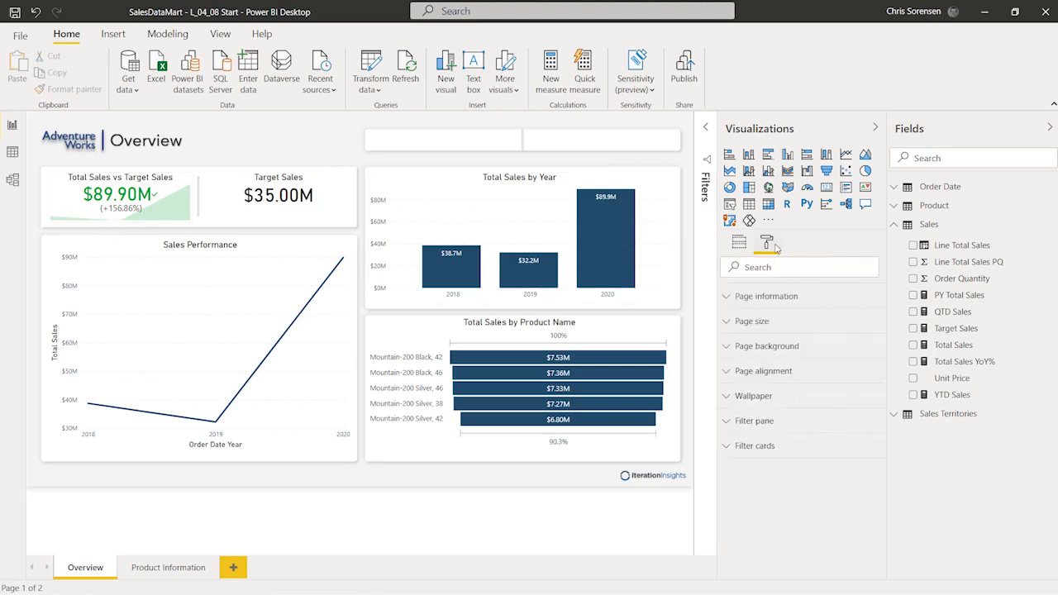
{"action": "left_click", "coordinate": [189, 181]}
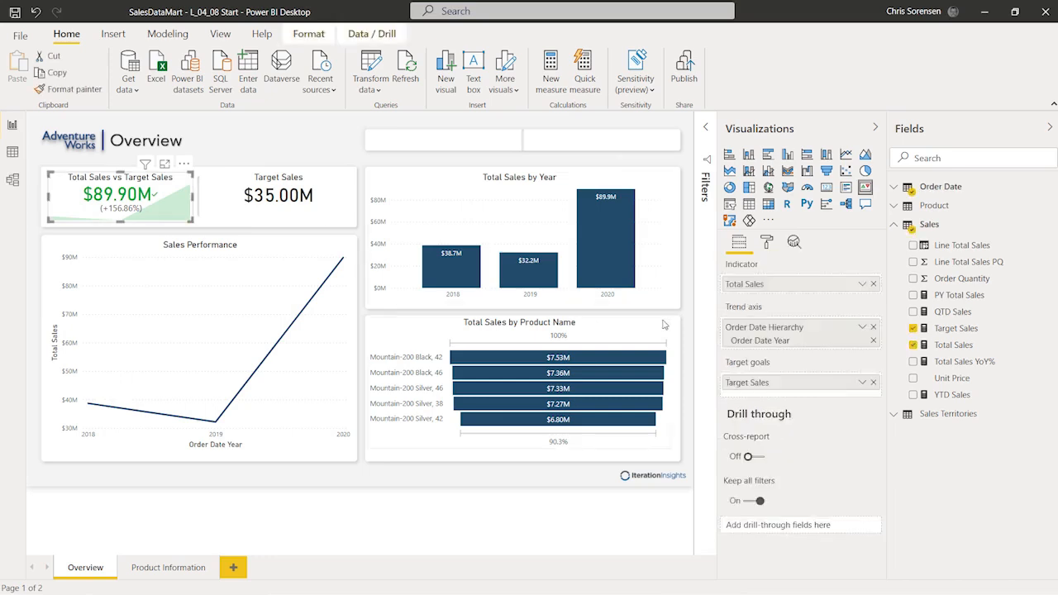
{"action": "left_click", "coordinate": [768, 246]}
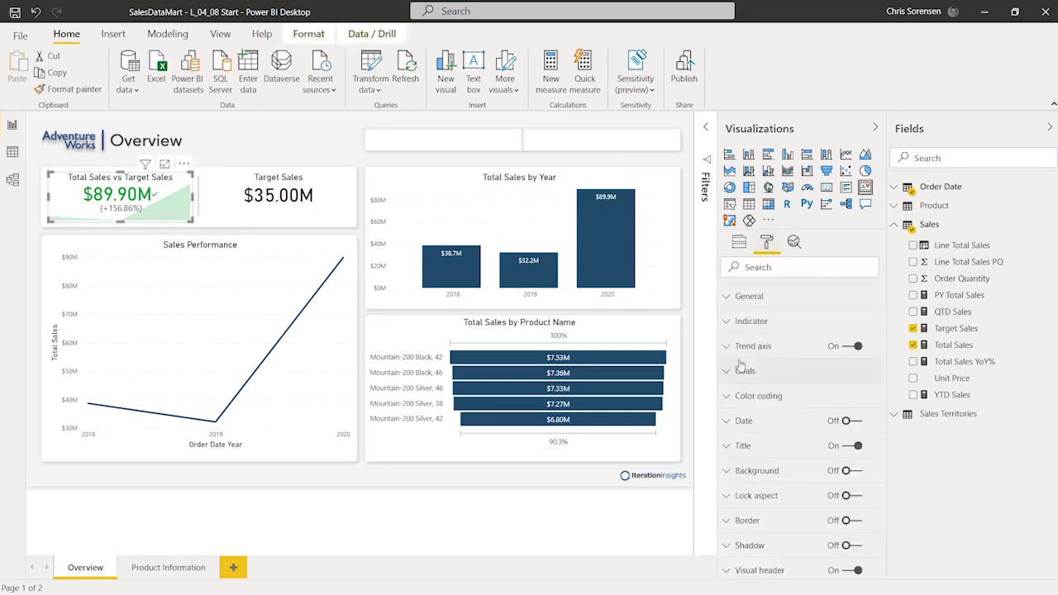
{"action": "left_click", "coordinate": [851, 348]}
{"action": "left_click", "coordinate": [857, 347]}
{"action": "left_click", "coordinate": [727, 372]}
{"action": "scroll", "coordinate": [790, 397], "scroll_direction": "down", "scroll_amount": 1}
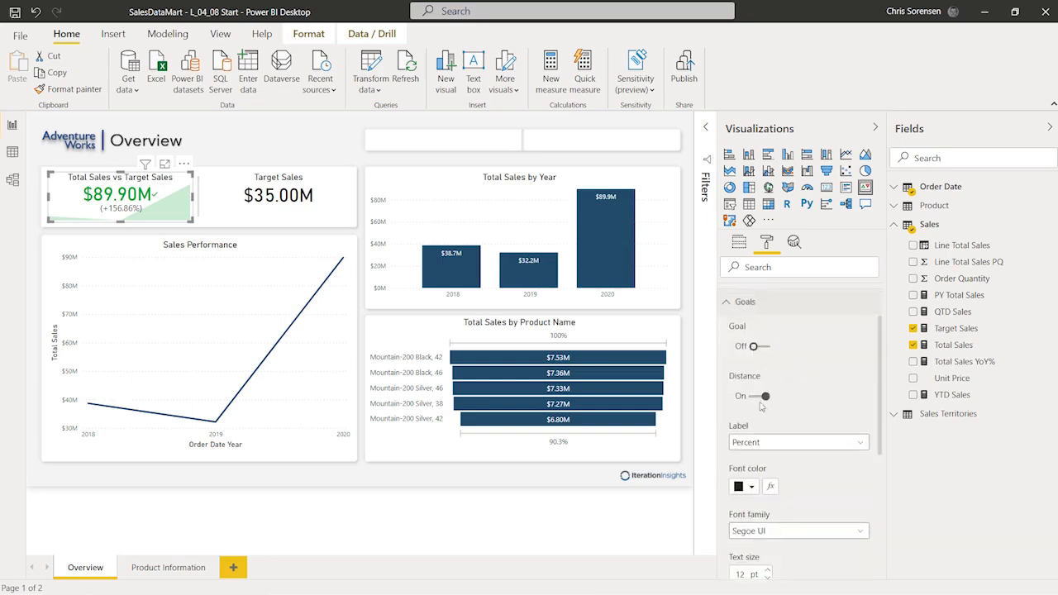
{"action": "left_click", "coordinate": [754, 397]}
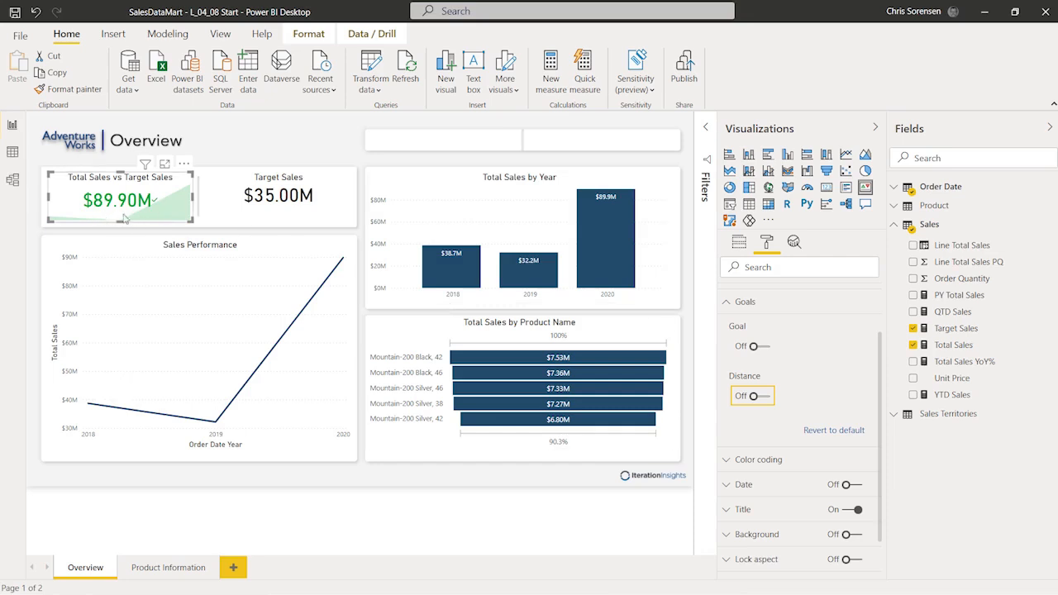
{"action": "left_click", "coordinate": [765, 398]}
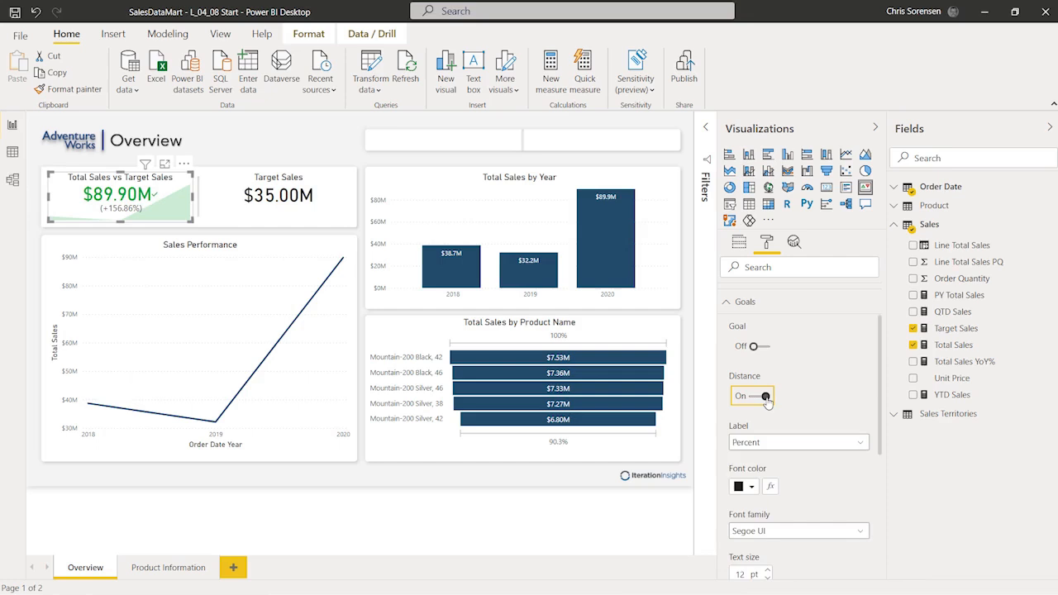
{"action": "left_click", "coordinate": [287, 123]}
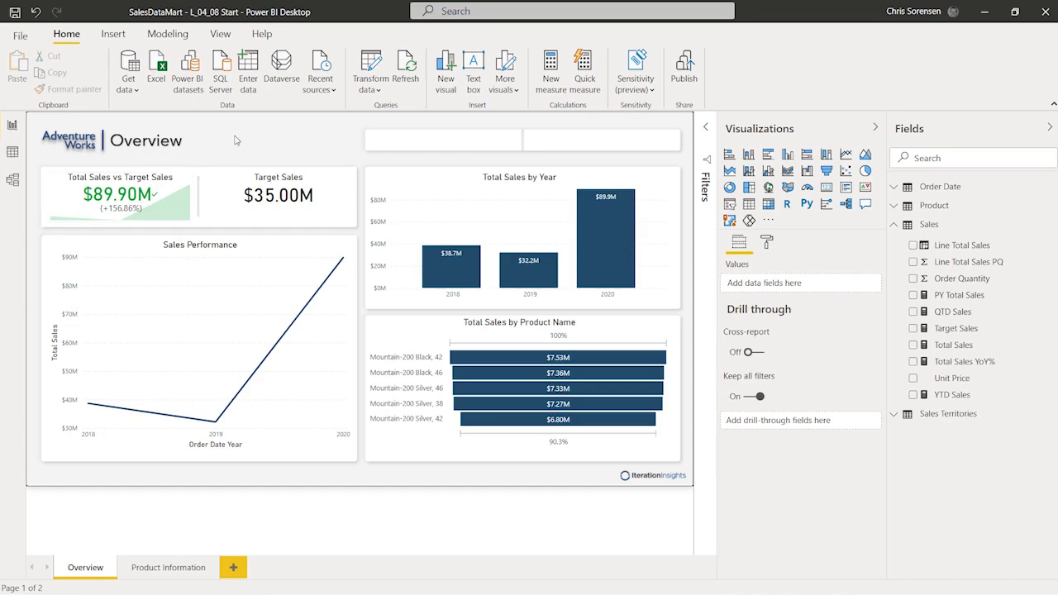
{"action": "mouse_move", "coordinate": [753, 374]}
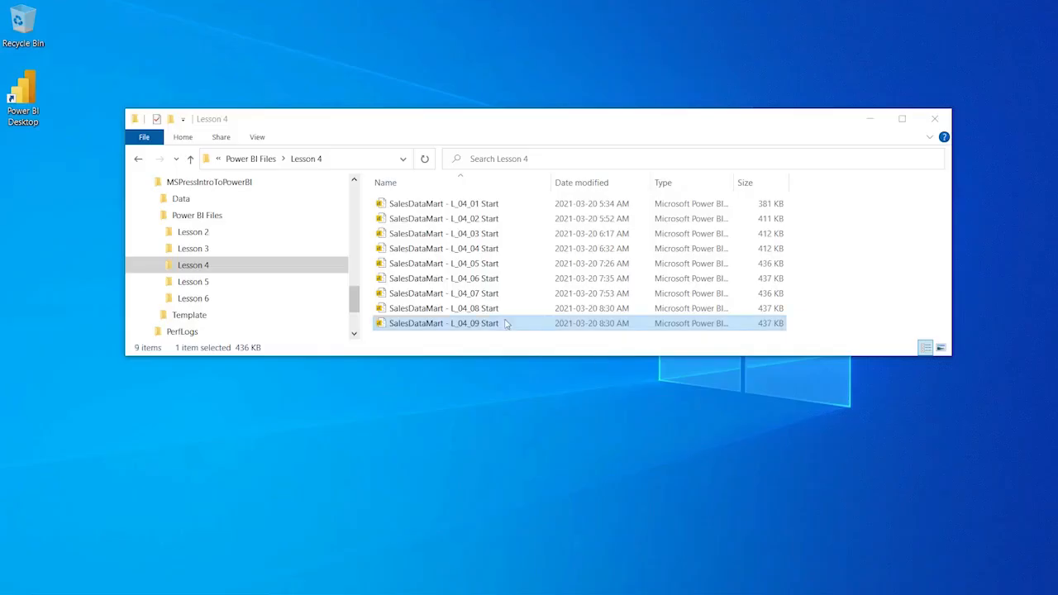
Step: Open SalesDataMart - L_04_09 Start from the Lesson 4 folder into Power BI Desktop
{"action": "double_click", "coordinate": [437, 326]}
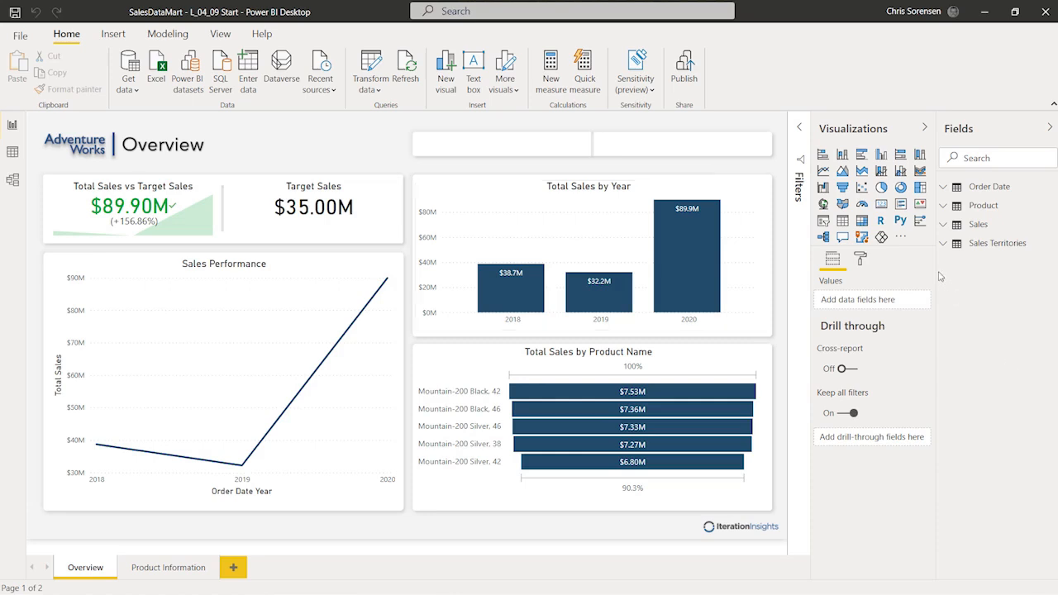
Step: Drag the Fields pane wider and insert a new blank slicer visual on the Overview page
{"action": "left_click_drag", "start_coordinate": [935, 268], "coordinate": [897, 271]}
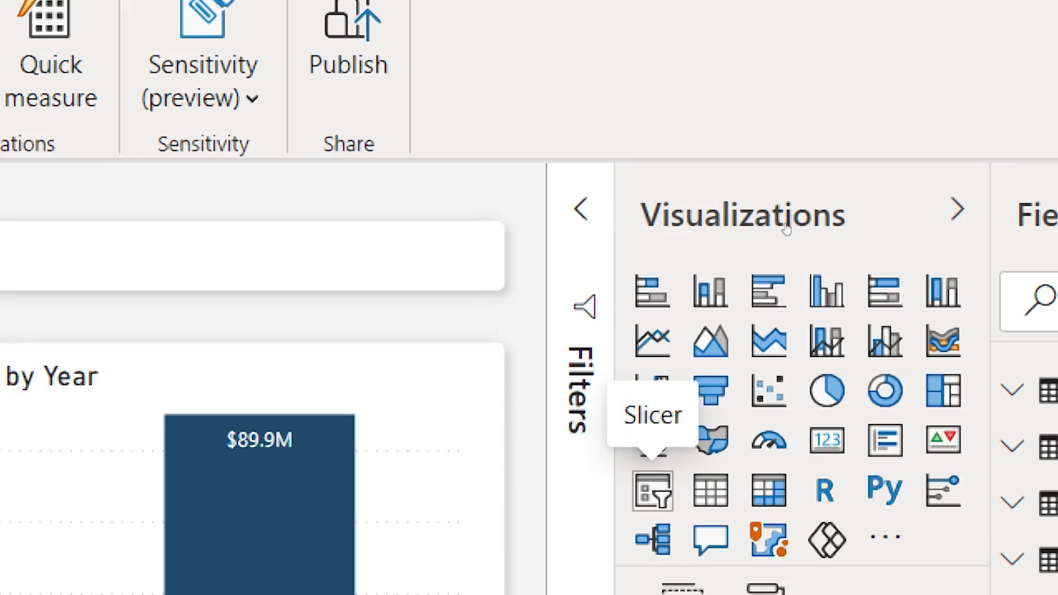
{"action": "left_click", "coordinate": [653, 491]}
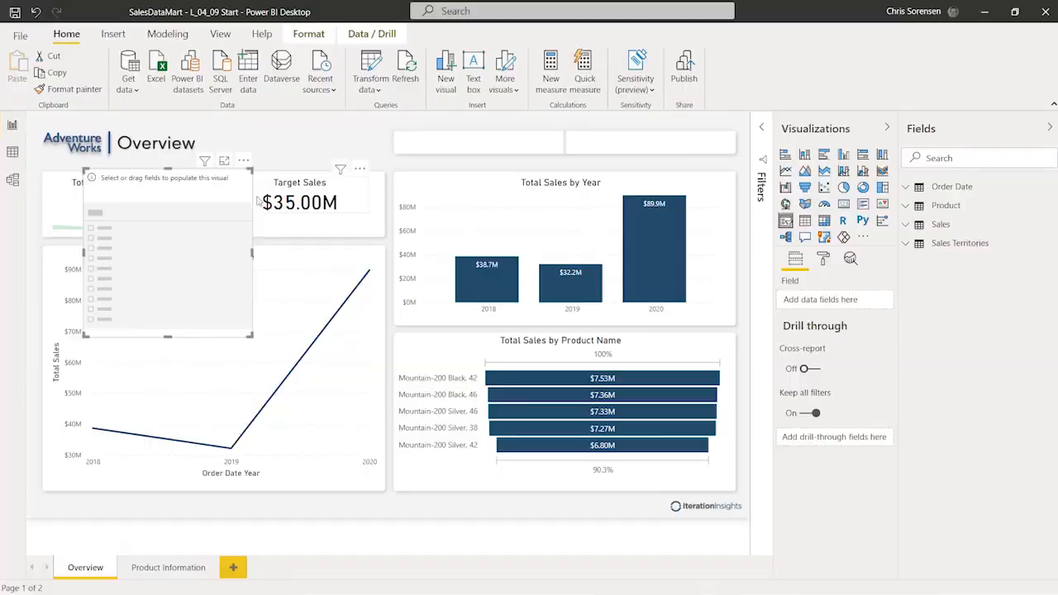
Step: Move the slicer to the top of the page and fill it with the Sales Territories Country field
{"action": "left_click_drag", "start_coordinate": [141, 180], "coordinate": [440, 143]}
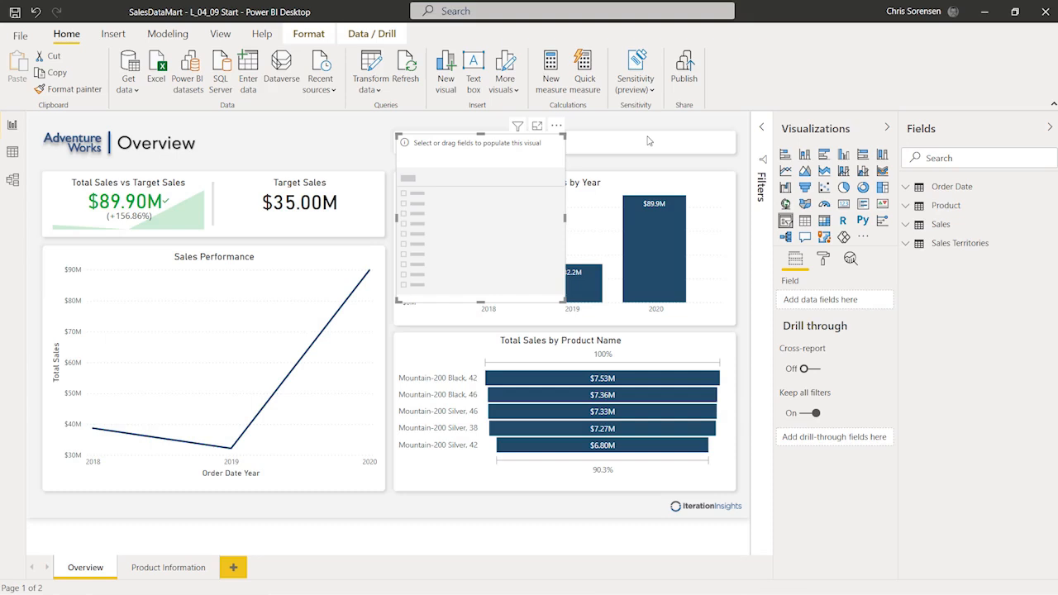
{"action": "left_click", "coordinate": [906, 246]}
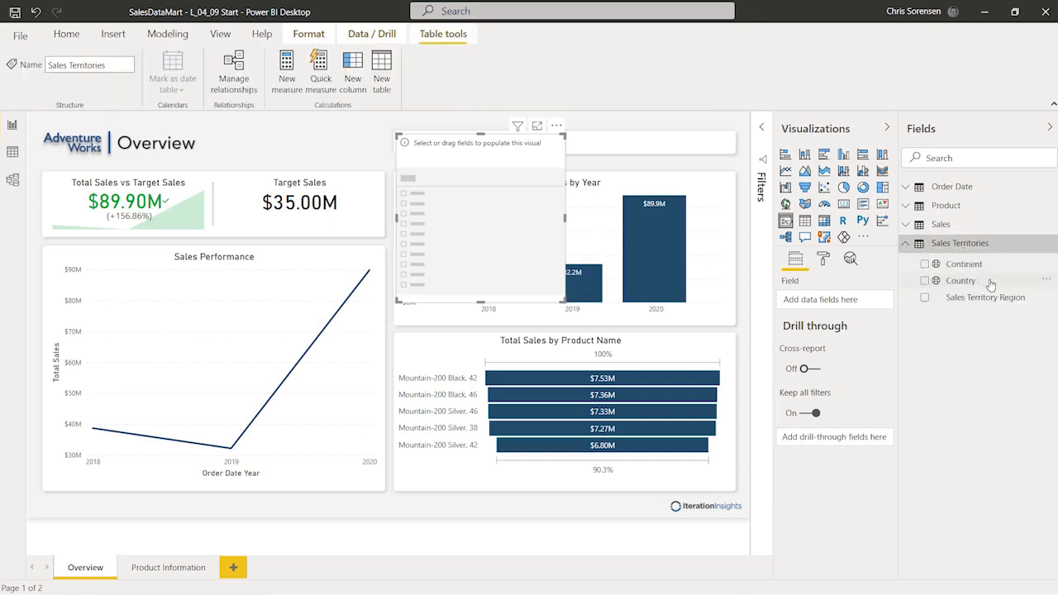
{"action": "left_click_drag", "start_coordinate": [996, 285], "coordinate": [924, 297]}
{"action": "left_click_drag", "start_coordinate": [889, 304], "coordinate": [866, 301]}
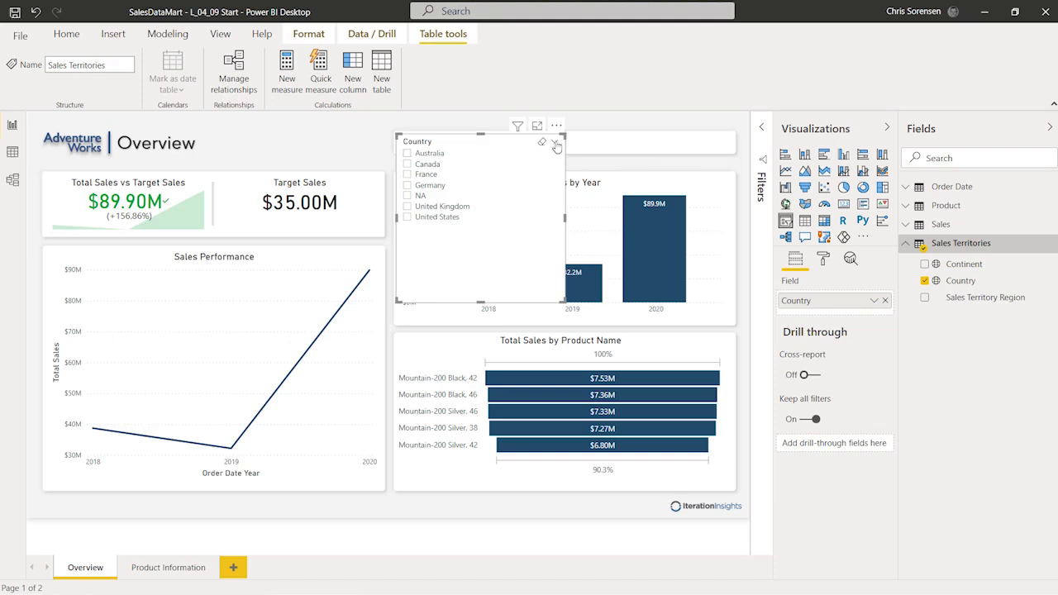
Step: Switch the Country slicer to Dropdown style and shrink it to uncover the chart
{"action": "left_click", "coordinate": [556, 145]}
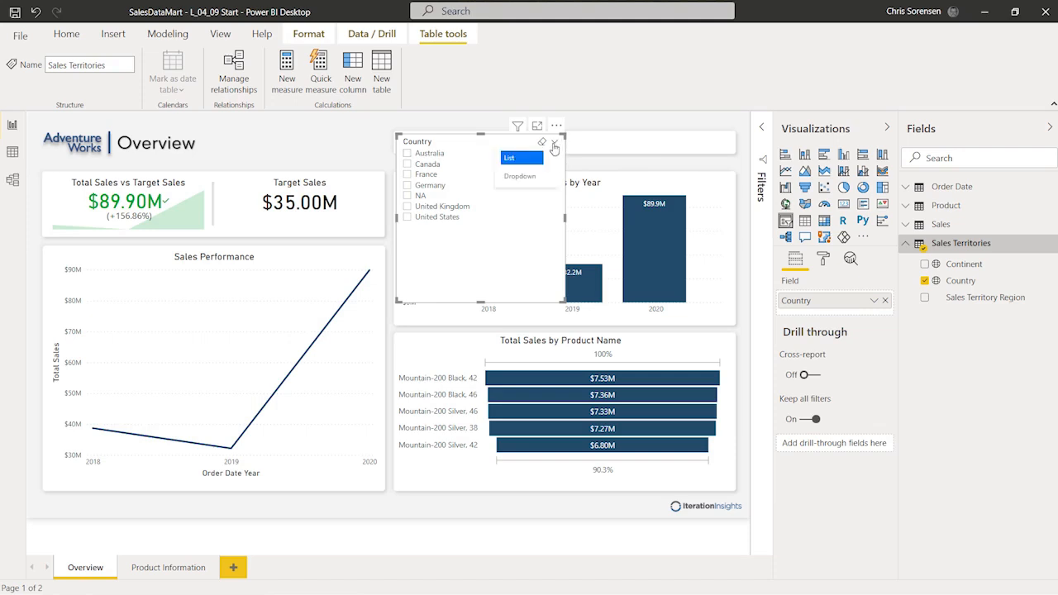
{"action": "left_click", "coordinate": [525, 176]}
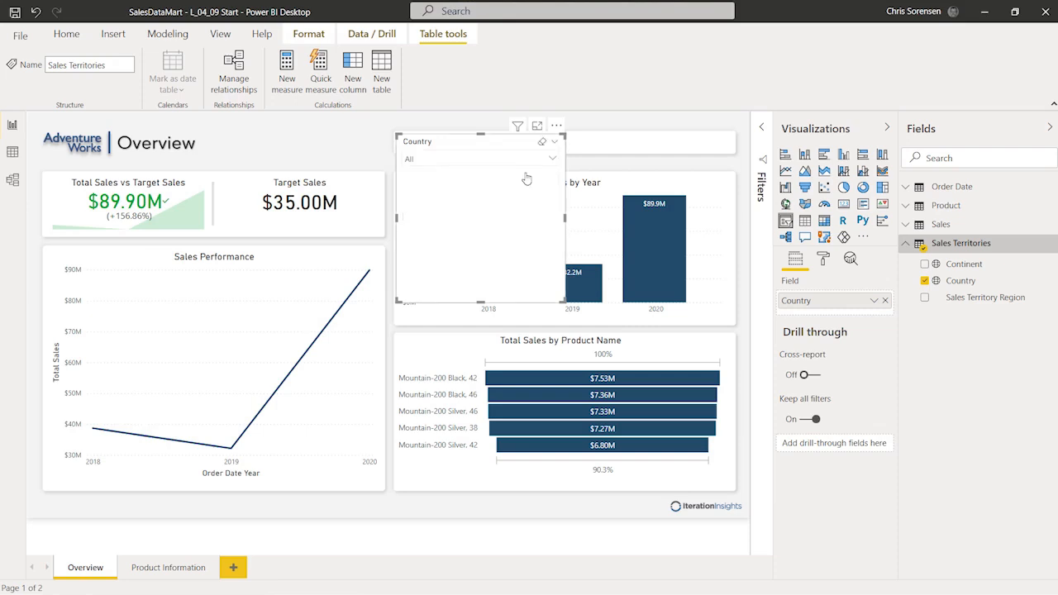
{"action": "left_click_drag", "start_coordinate": [481, 301], "coordinate": [508, 196]}
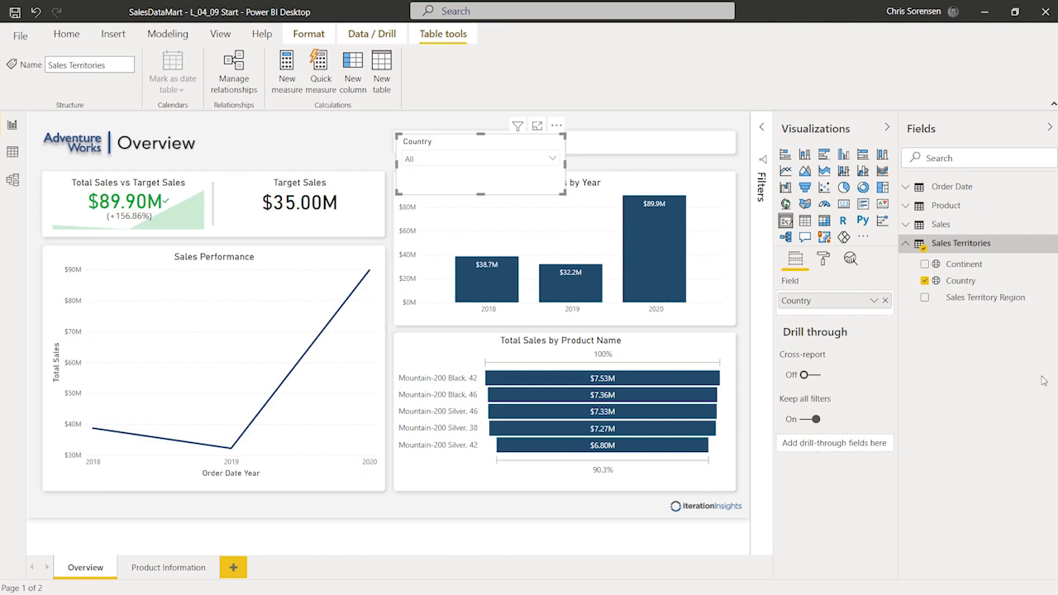
Step: Test the dropdown by filtering to Canada and Australia, then clear it back to All
{"action": "left_click", "coordinate": [554, 160]}
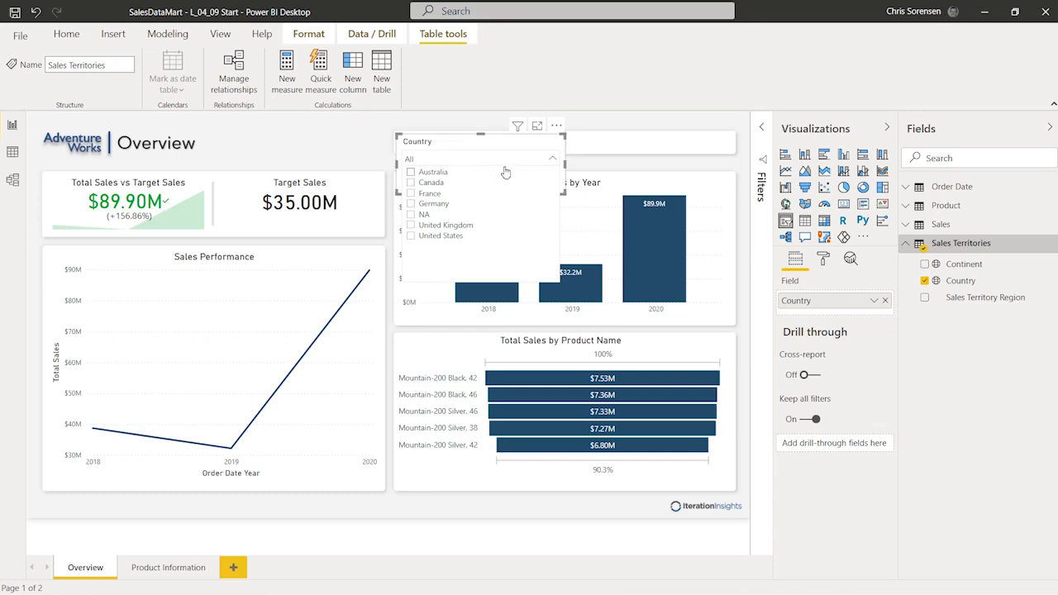
{"action": "left_click", "coordinate": [412, 181]}
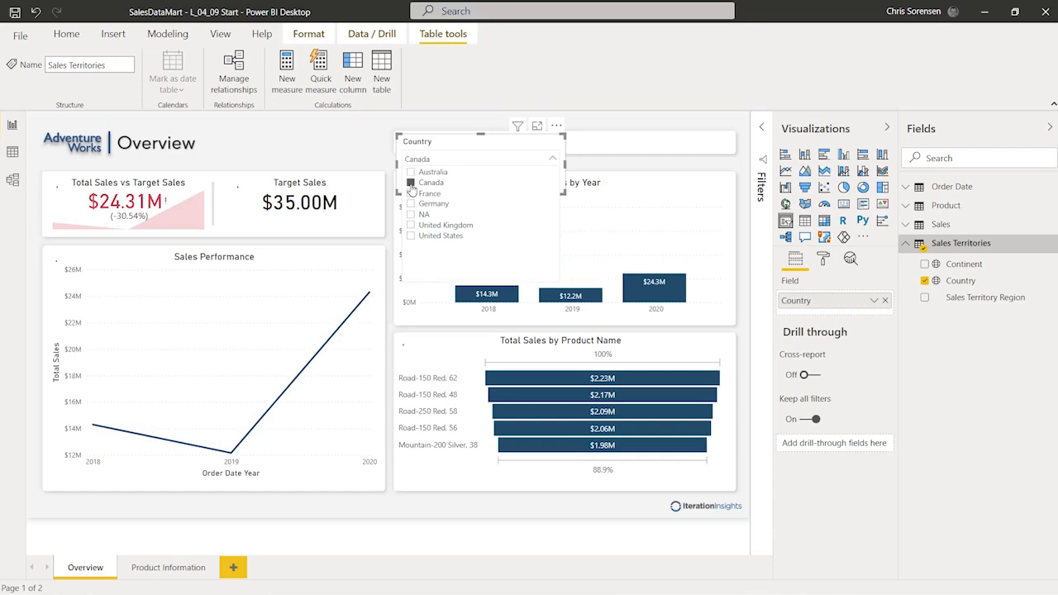
{"action": "left_click", "coordinate": [411, 172], "text": "ctrl"}
{"action": "left_click", "coordinate": [412, 182]}
{"action": "left_click", "coordinate": [412, 182]}
{"action": "left_click", "coordinate": [413, 184]}
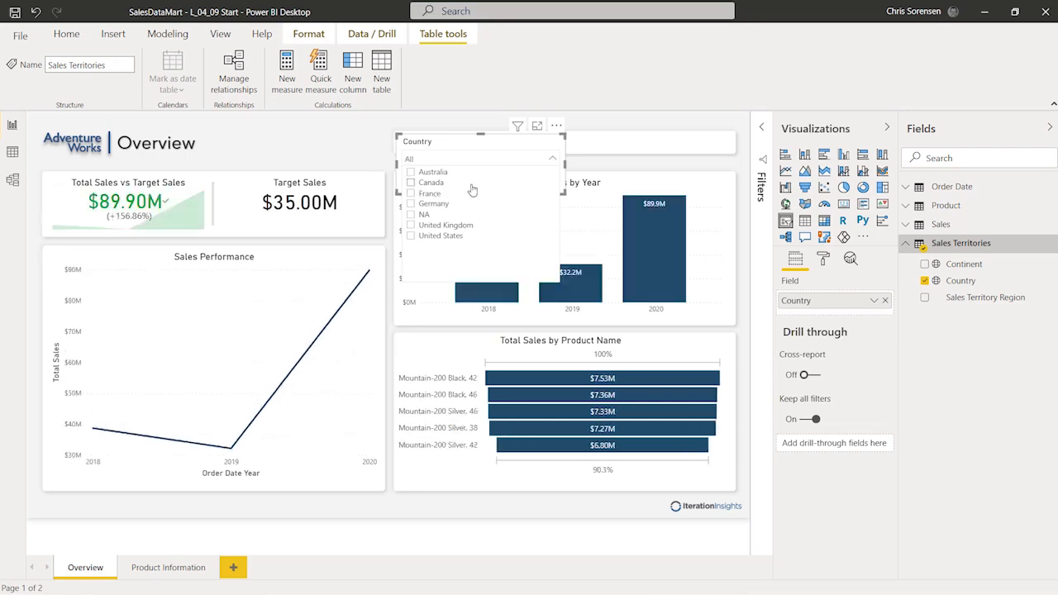
{"action": "left_click", "coordinate": [486, 147]}
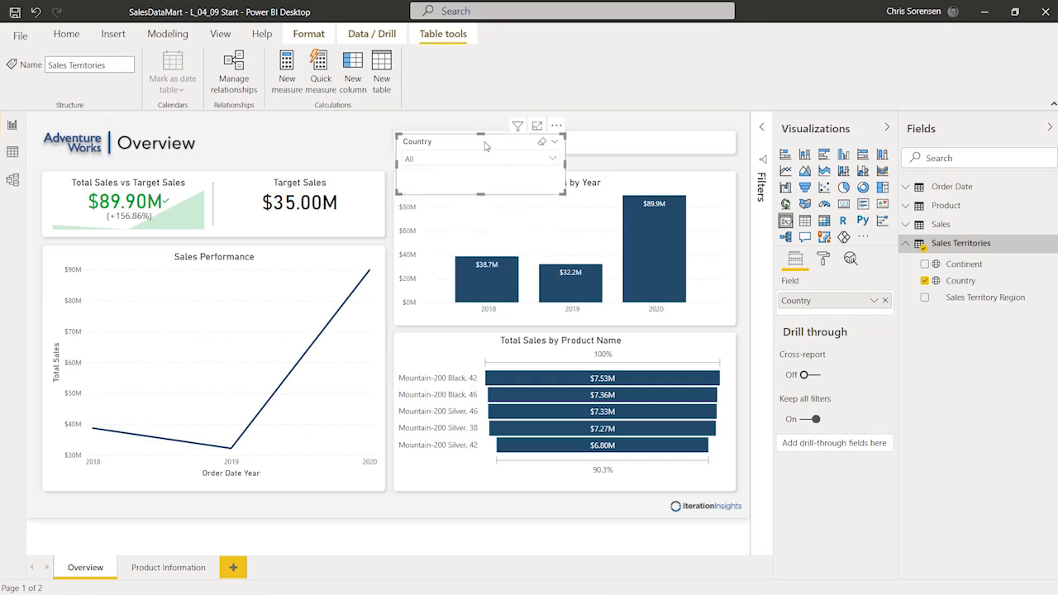
{"action": "left_click", "coordinate": [823, 262]}
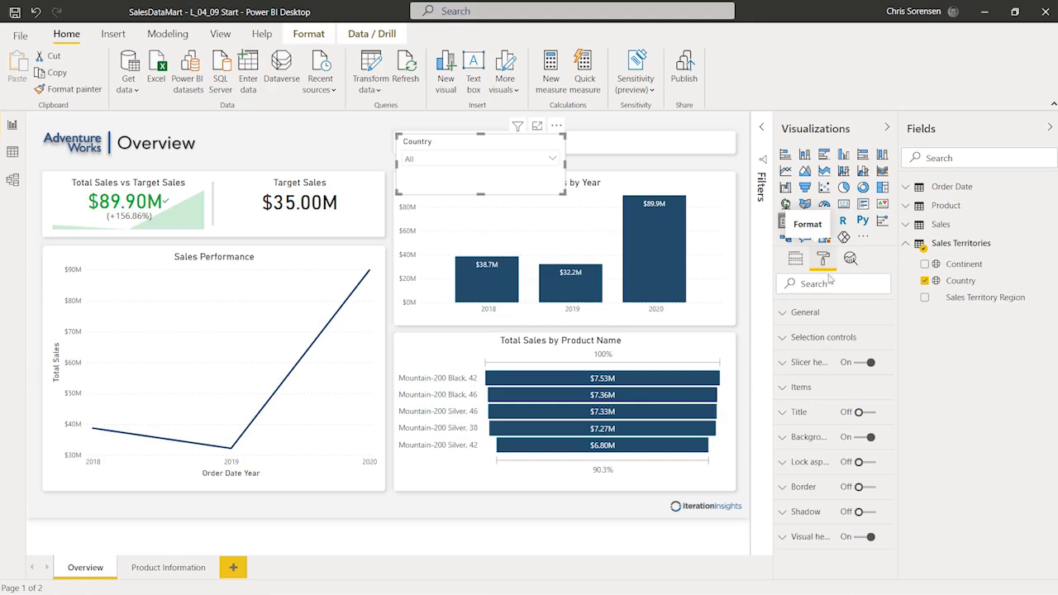
Step: Widen the formatting pane and turn on the Show "Select all" option under Selection controls
{"action": "left_click_drag", "start_coordinate": [773, 321], "coordinate": [743, 322]}
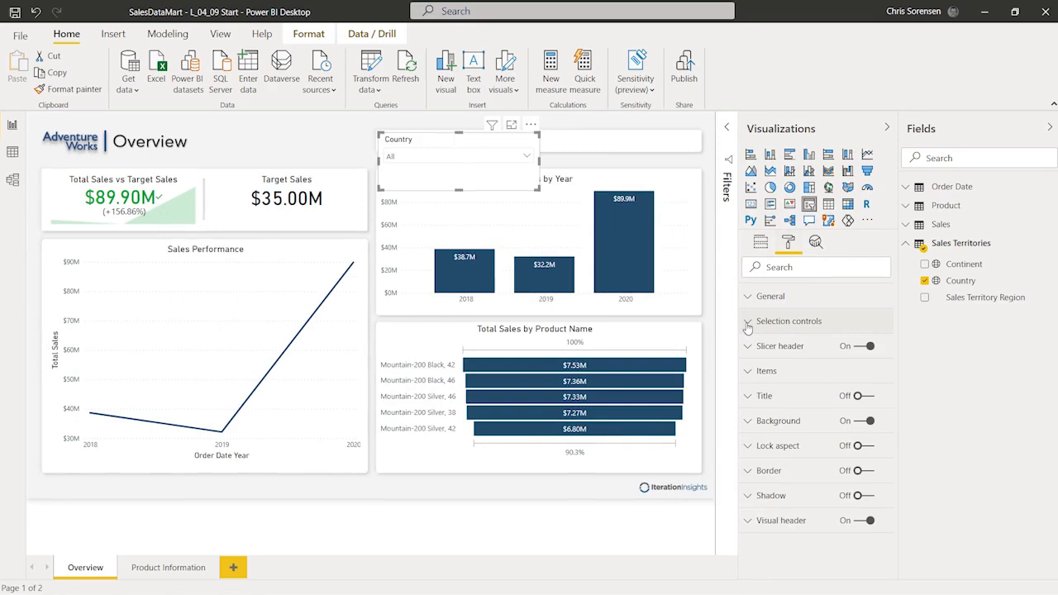
{"action": "left_click", "coordinate": [747, 324]}
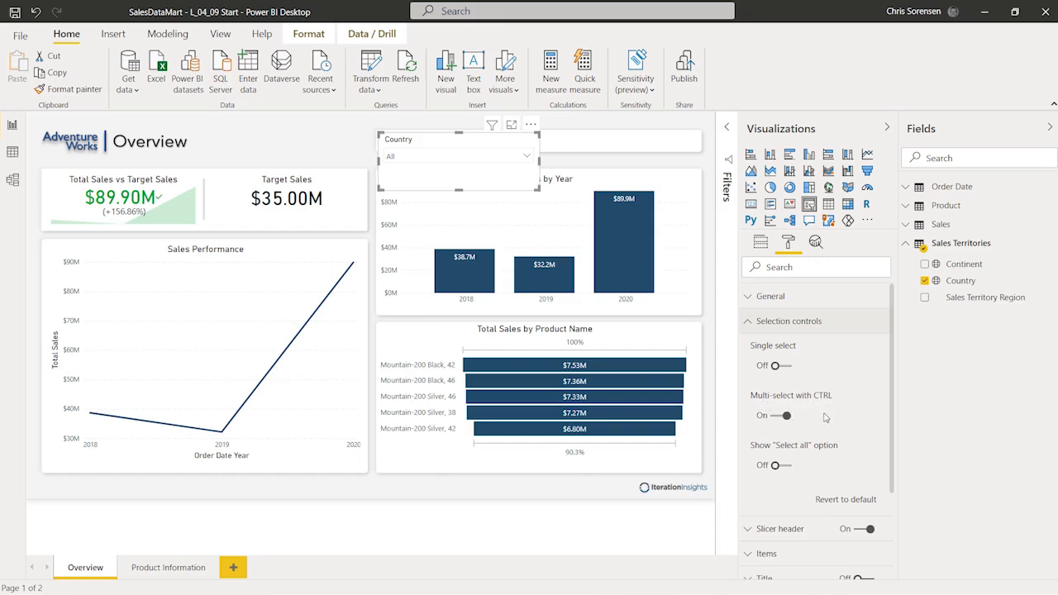
{"action": "left_click", "coordinate": [789, 468]}
{"action": "left_click", "coordinate": [789, 468]}
Step: Check the Country list now offers Select all and review the slicer's selection controls
{"action": "left_click", "coordinate": [528, 160]}
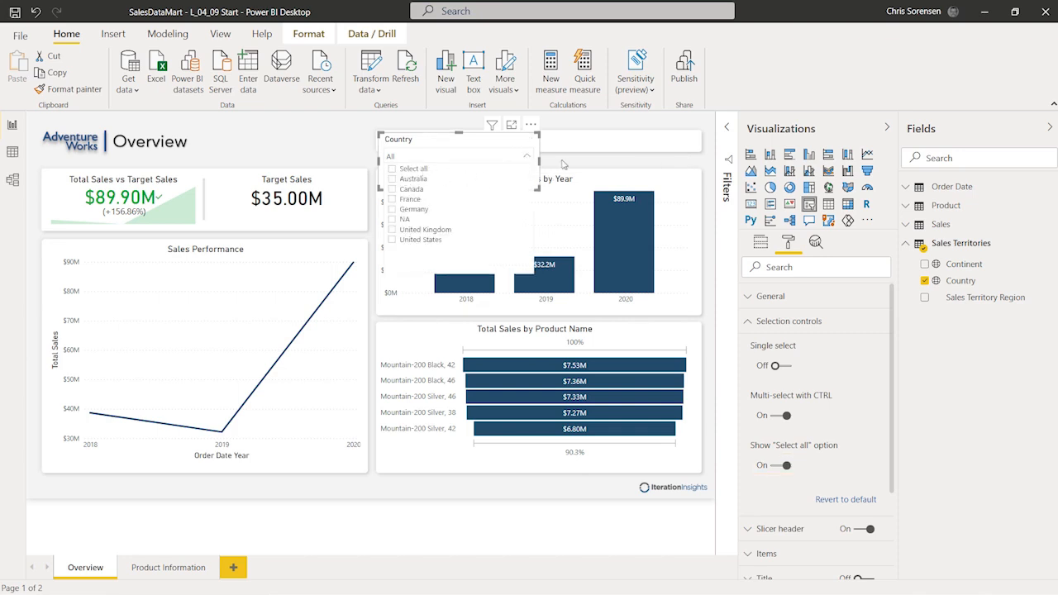
{"action": "left_click", "coordinate": [562, 164]}
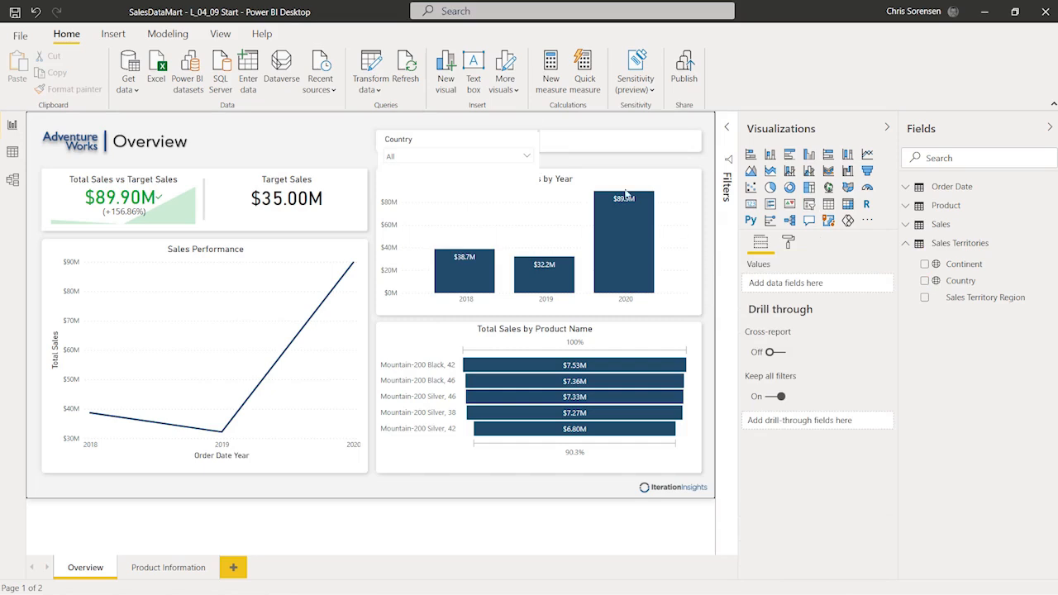
{"action": "left_click", "coordinate": [533, 149]}
{"action": "left_click", "coordinate": [533, 149]}
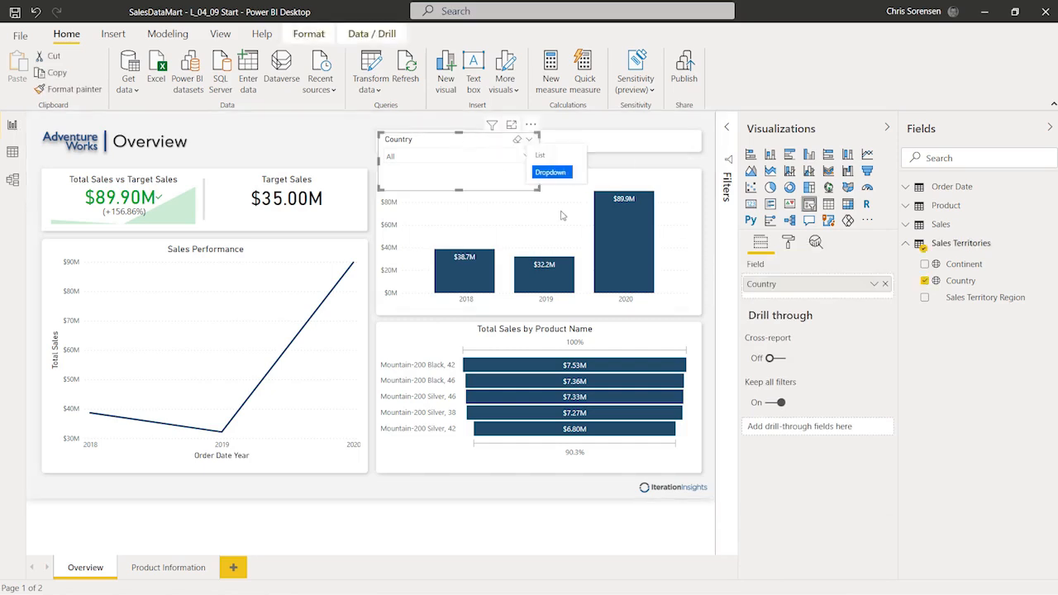
{"action": "left_click", "coordinate": [788, 241]}
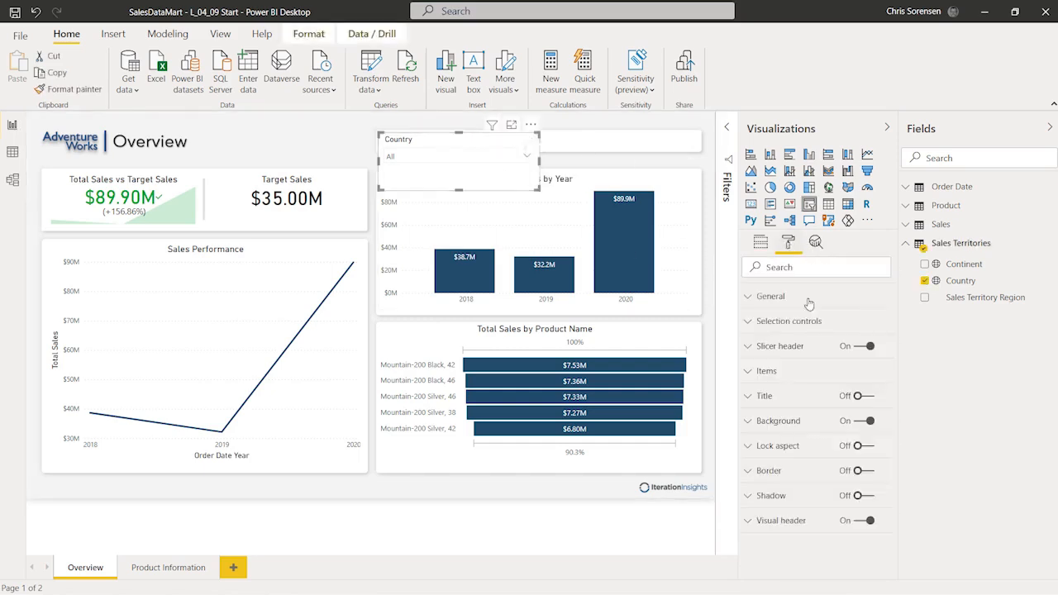
{"action": "left_click", "coordinate": [748, 323]}
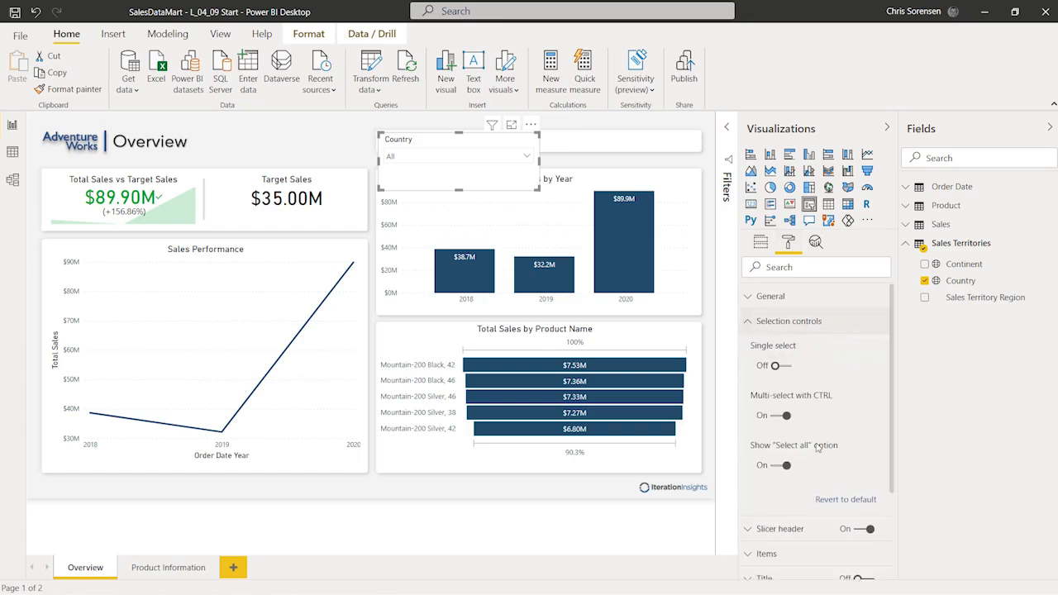
{"action": "mouse_move", "coordinate": [816, 447]}
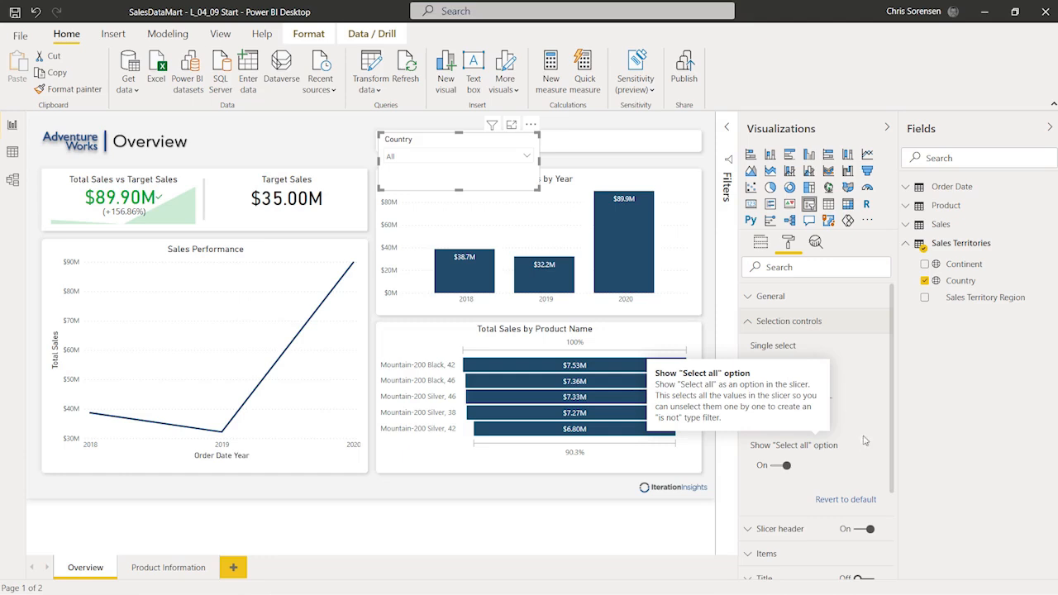
{"action": "left_click", "coordinate": [751, 326]}
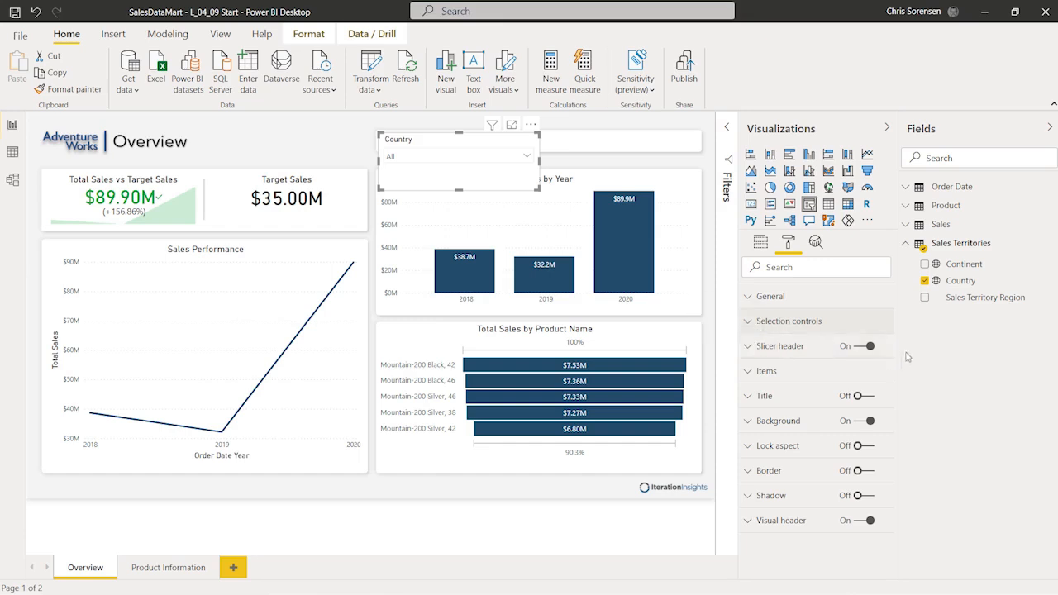
Step: Turn off the slicer header and background, and turn on a title reading Country
{"action": "left_click", "coordinate": [864, 346]}
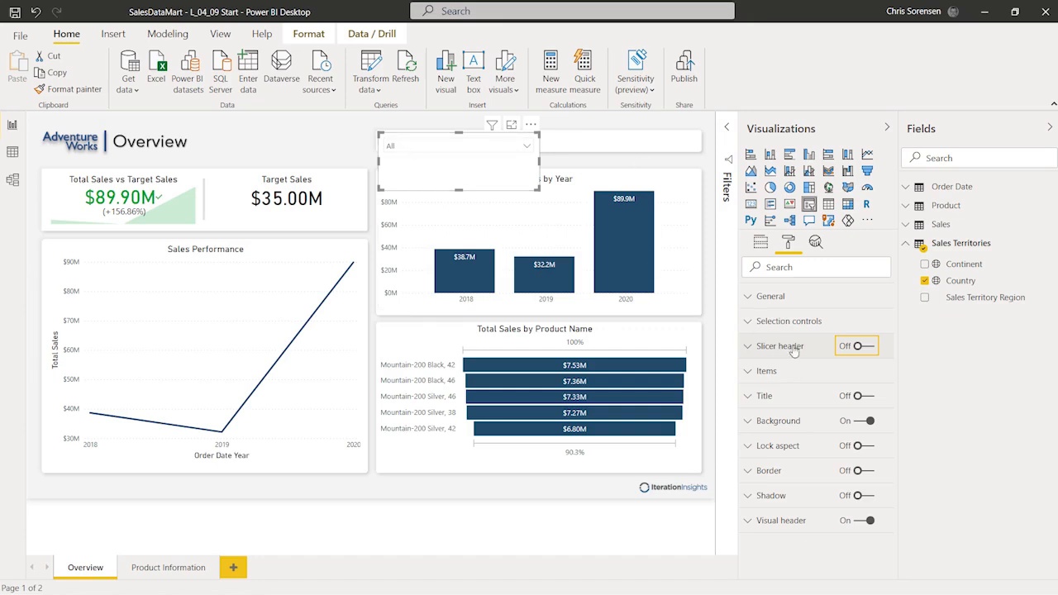
{"action": "left_click", "coordinate": [858, 421]}
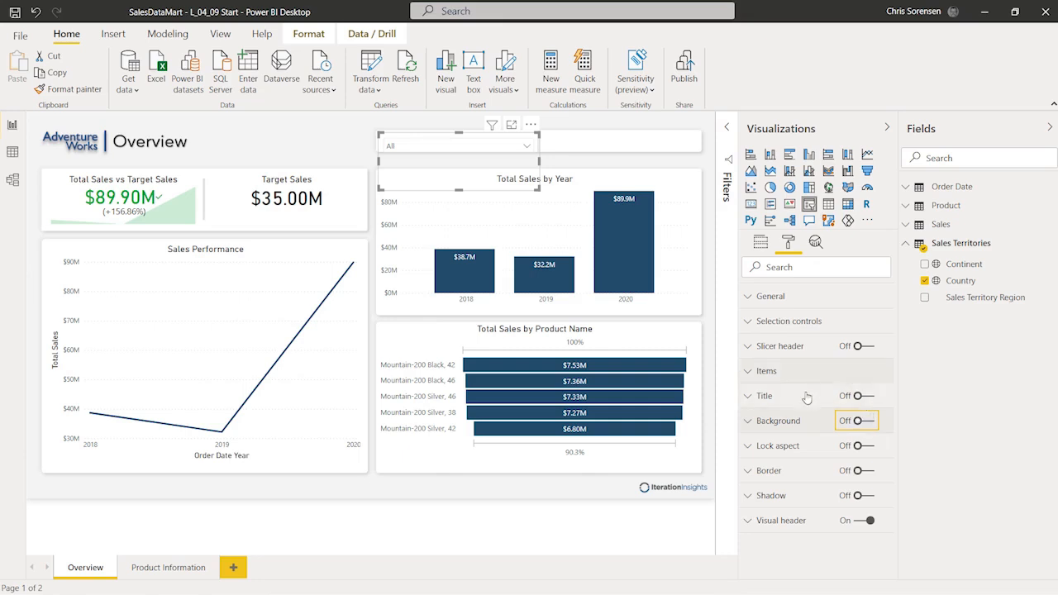
{"action": "left_click", "coordinate": [858, 396]}
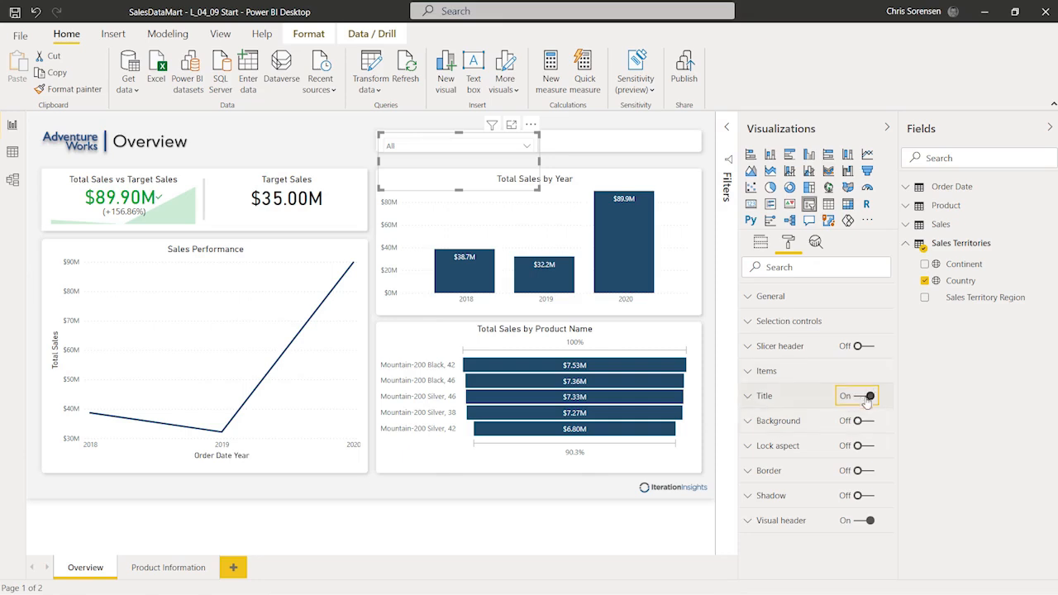
{"action": "left_click", "coordinate": [747, 397]}
{"action": "left_click", "coordinate": [780, 435]}
{"action": "type", "text": "Cun"}
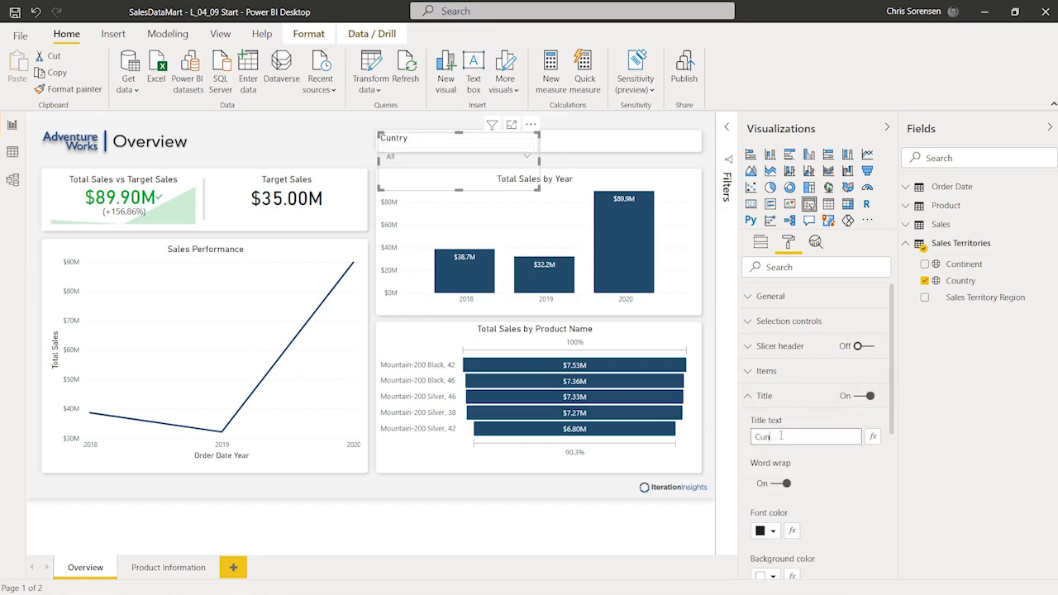
{"action": "type", "text": "tryountry"}
Step: Widen the Country slicer slightly and nudge it higher on the page
{"action": "scroll", "coordinate": [814, 302], "scroll_direction": "down", "scroll_amount": 1}
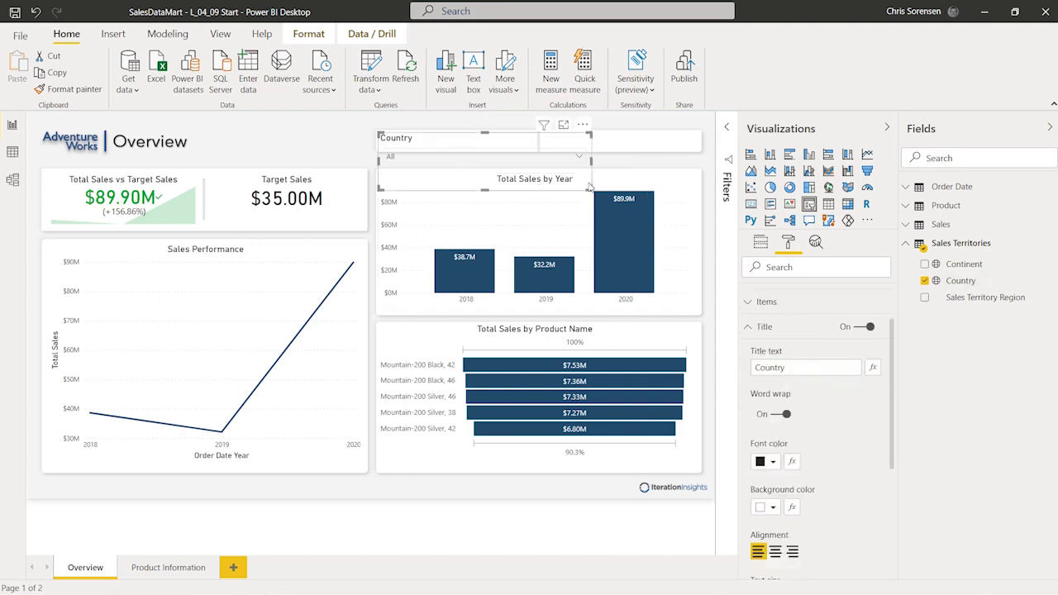
{"action": "mouse_move", "coordinate": [540, 190]}
{"action": "left_mouse_down"}
{"action": "mouse_move", "coordinate": [559, 180]}
{"action": "mouse_move", "coordinate": [537, 173]}
{"action": "left_mouse_up"}
{"action": "left_click_drag", "start_coordinate": [486, 140], "coordinate": [463, 126]}
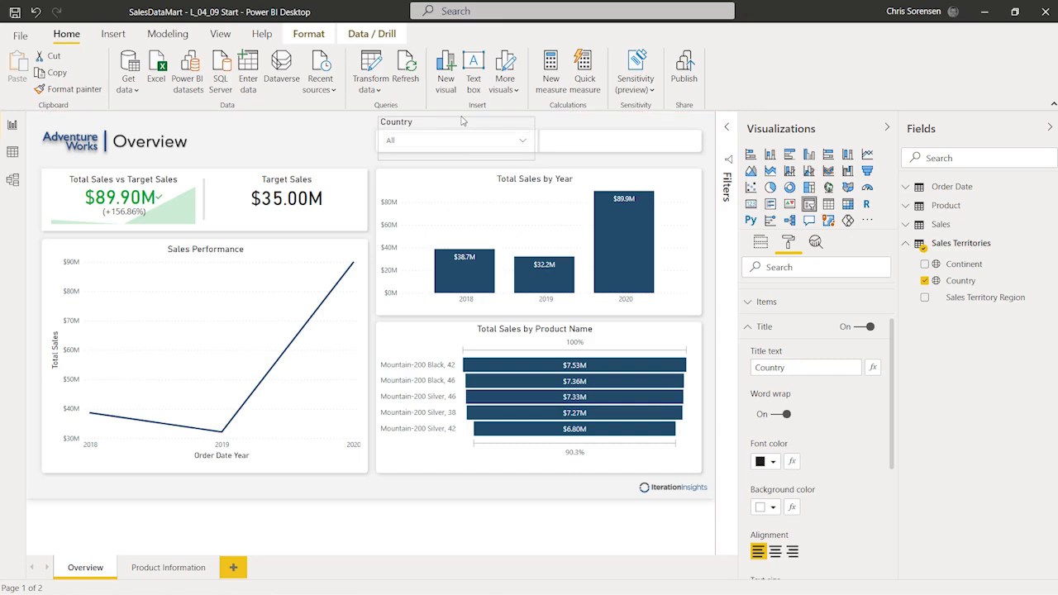
Step: Copy the Country slicer visual and move the duplicate into the empty space on its right
{"action": "left_click", "coordinate": [576, 158]}
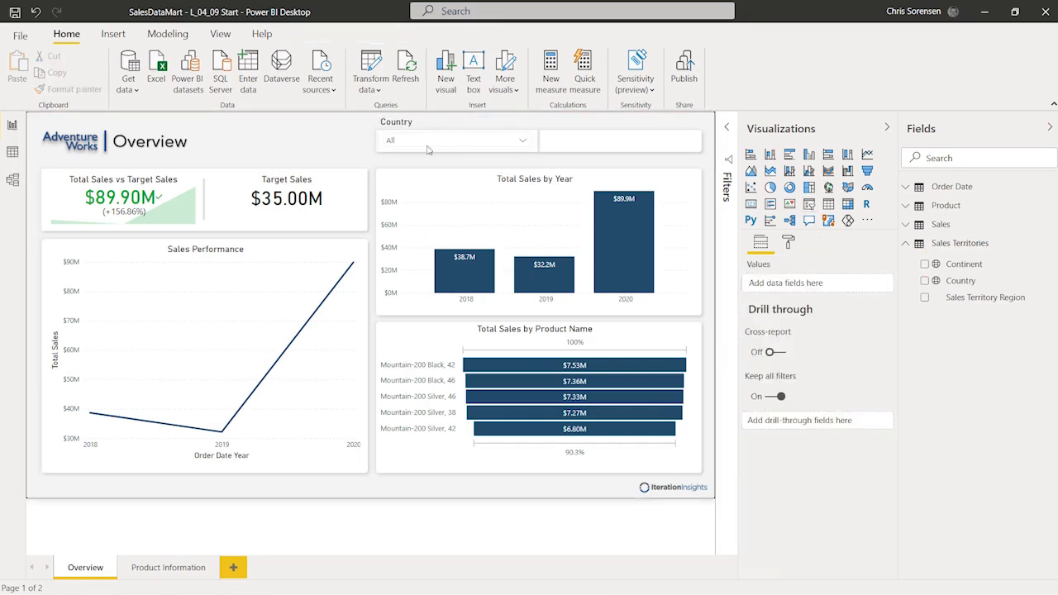
{"action": "left_click", "coordinate": [523, 142]}
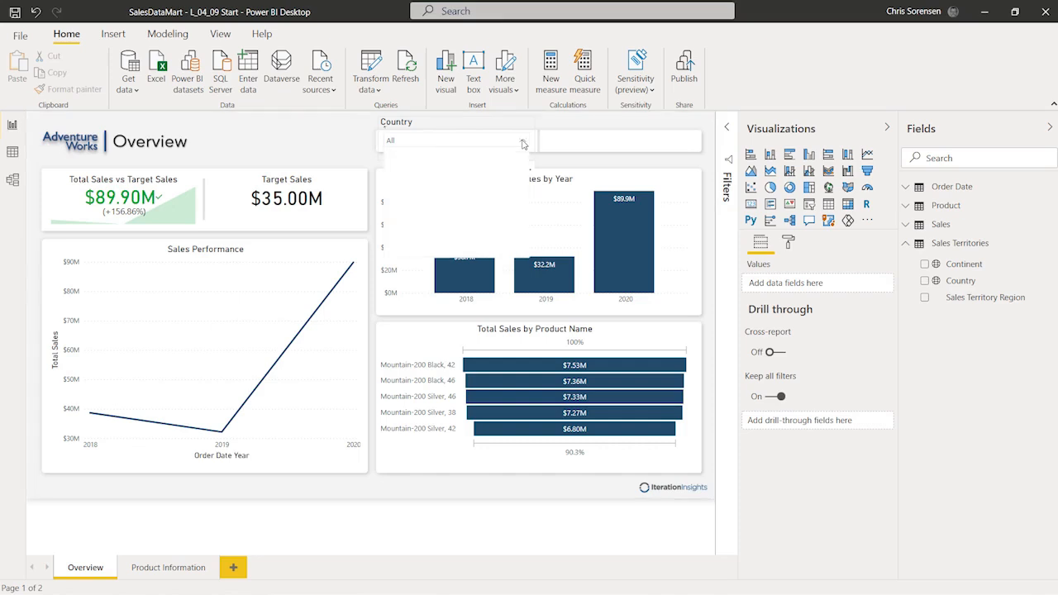
{"action": "left_click", "coordinate": [308, 133]}
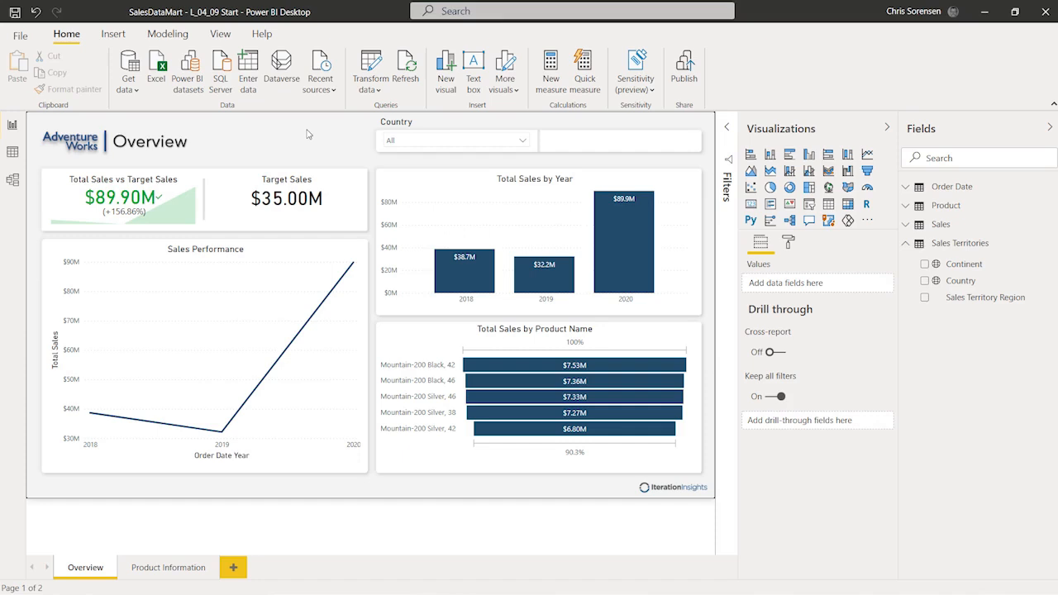
{"action": "left_click", "coordinate": [498, 131]}
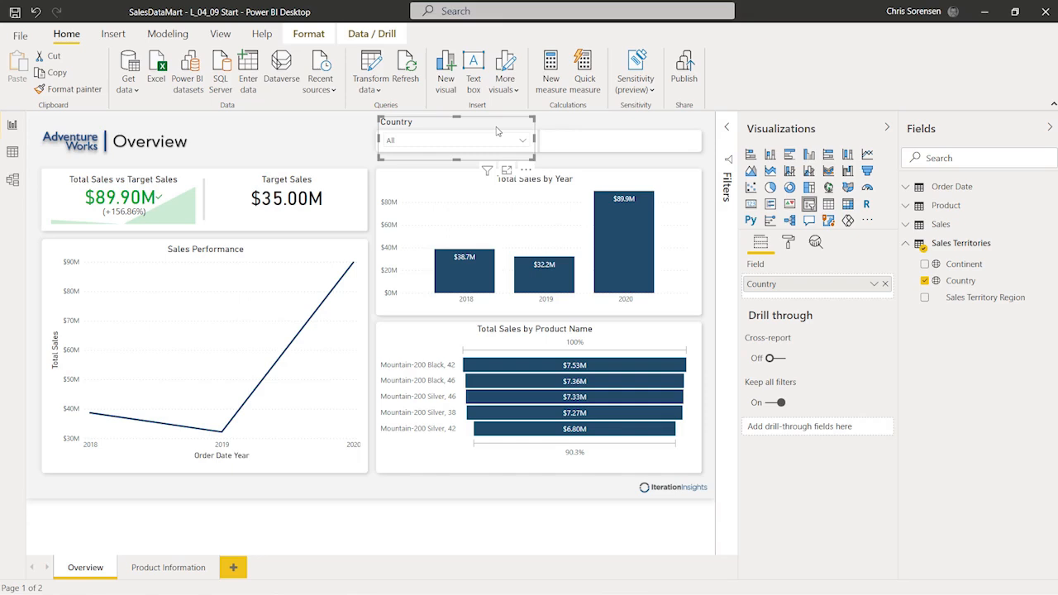
{"action": "key", "text": "ctrl+c"}
{"action": "right_click", "coordinate": [497, 131]}
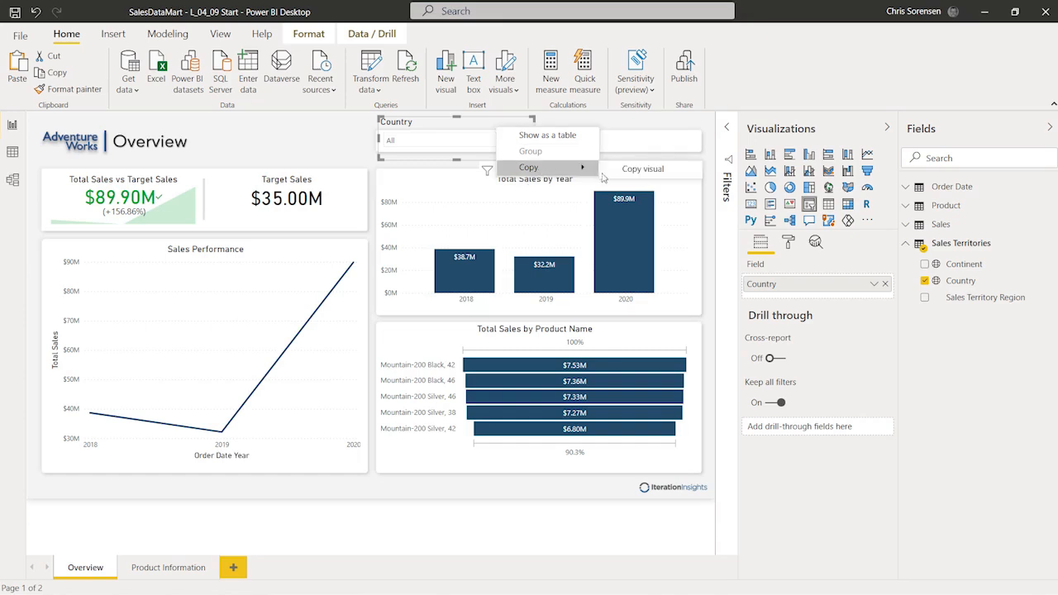
{"action": "left_click", "coordinate": [627, 171]}
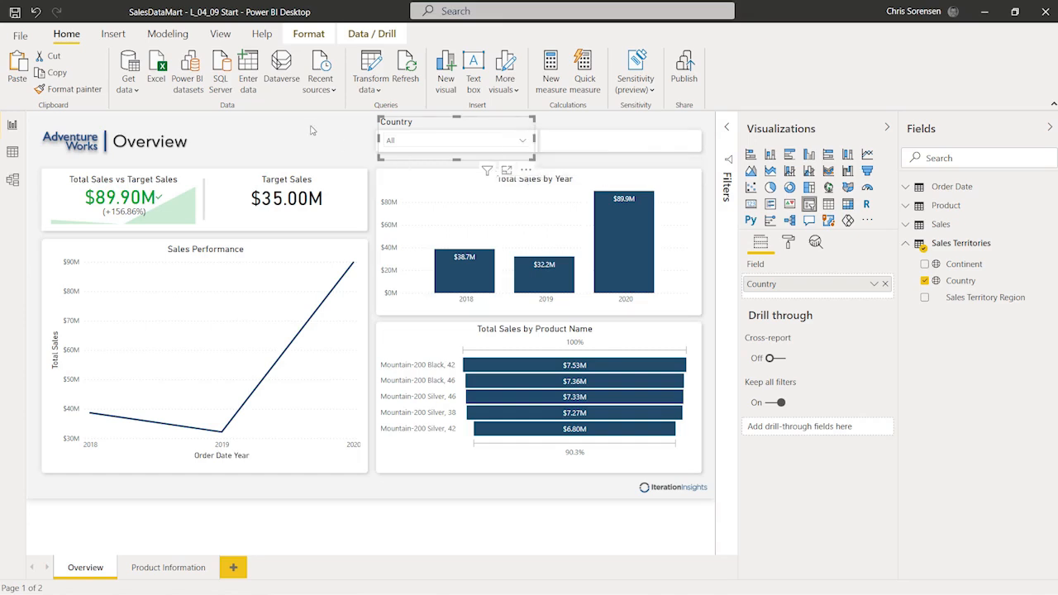
{"action": "left_click", "coordinate": [301, 130]}
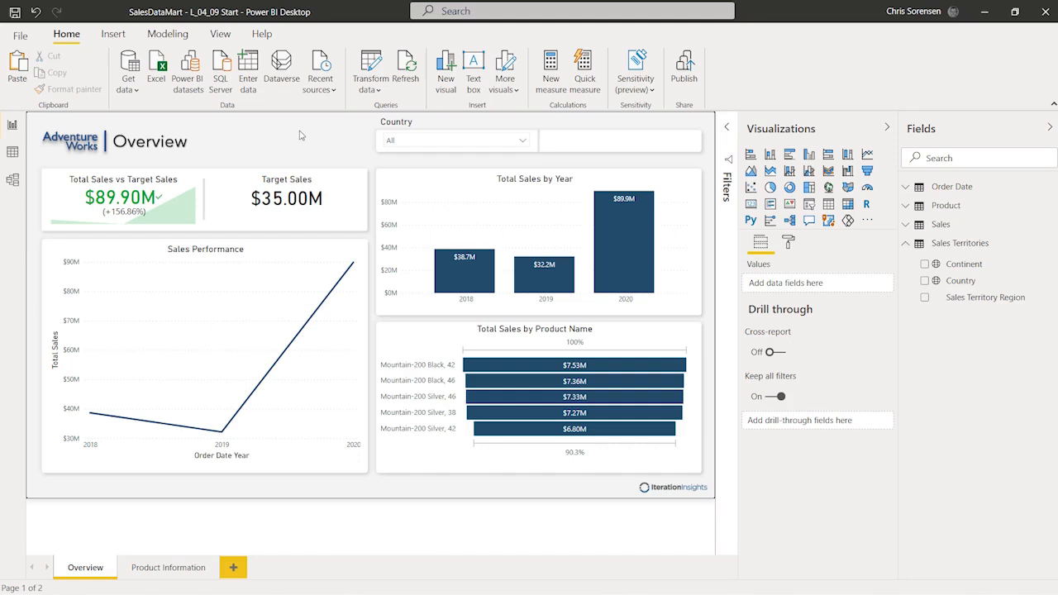
{"action": "left_click_drag", "start_coordinate": [437, 123], "coordinate": [594, 122]}
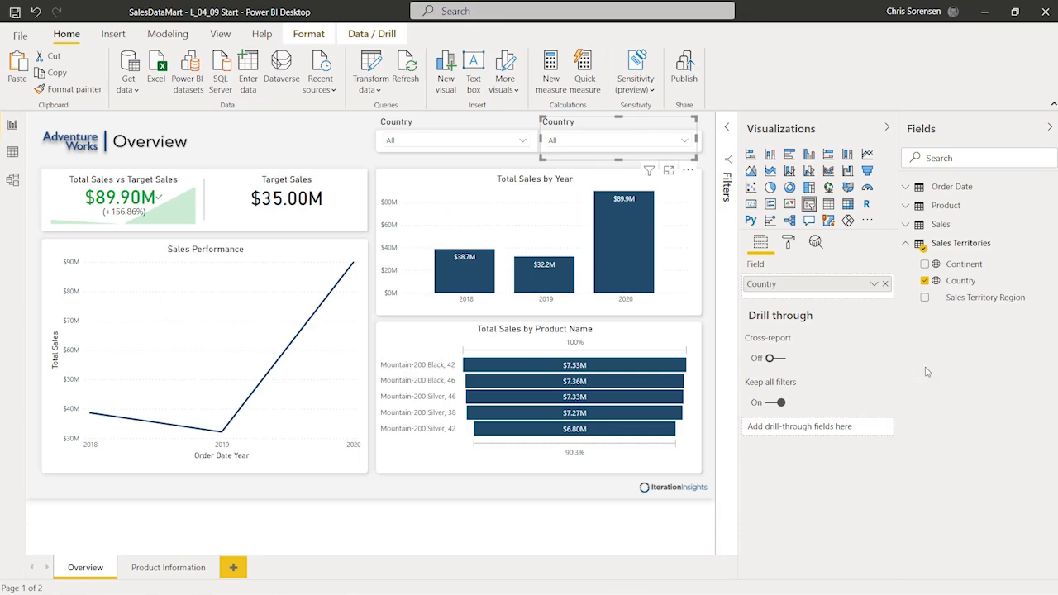
Step: Replace the copied slicer's Country field with Order Date Year, confirming it lists 2018–2020
{"action": "left_click", "coordinate": [906, 244]}
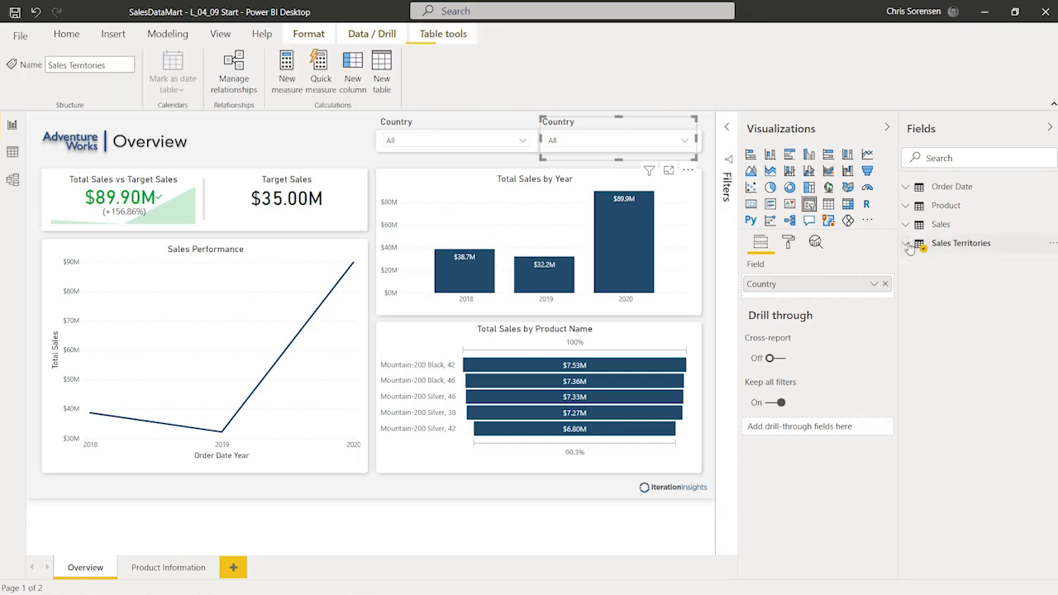
{"action": "left_click", "coordinate": [907, 188]}
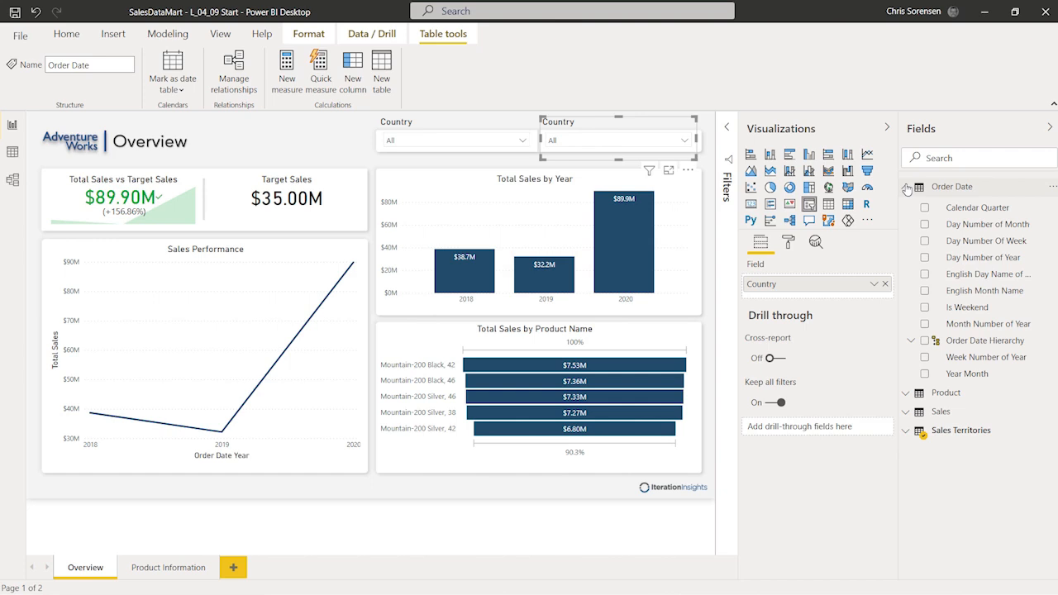
{"action": "left_click", "coordinate": [910, 341]}
{"action": "left_click_drag", "start_coordinate": [985, 358], "coordinate": [834, 286]}
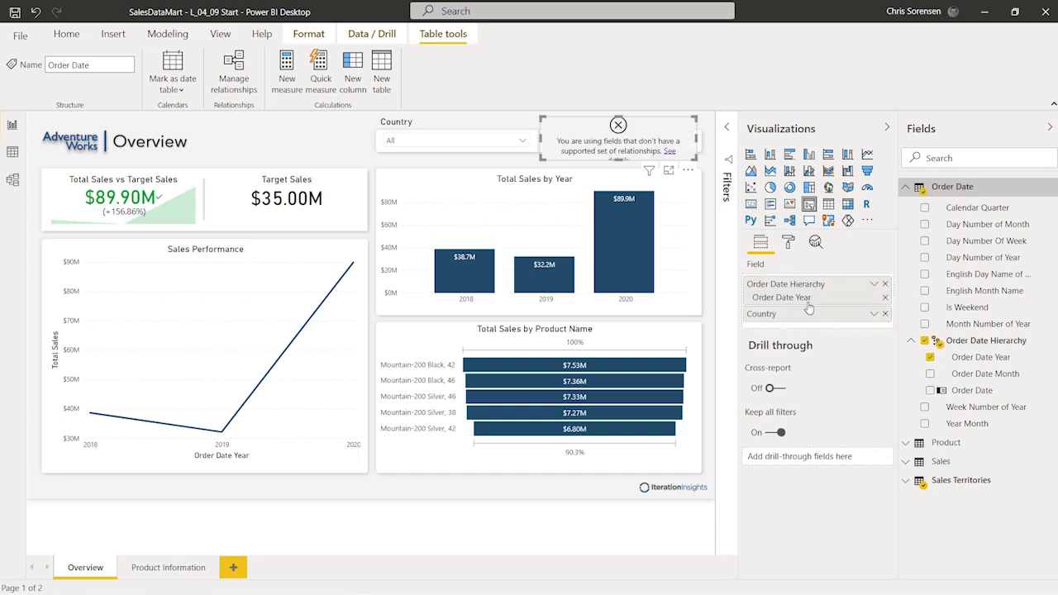
{"action": "left_click", "coordinate": [884, 314]}
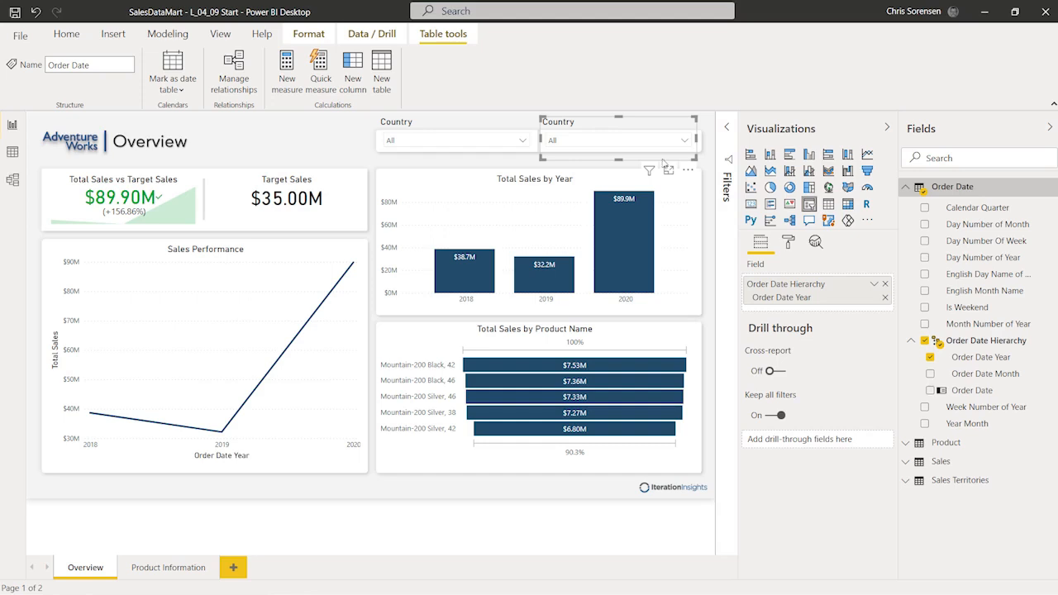
{"action": "left_click", "coordinate": [684, 141]}
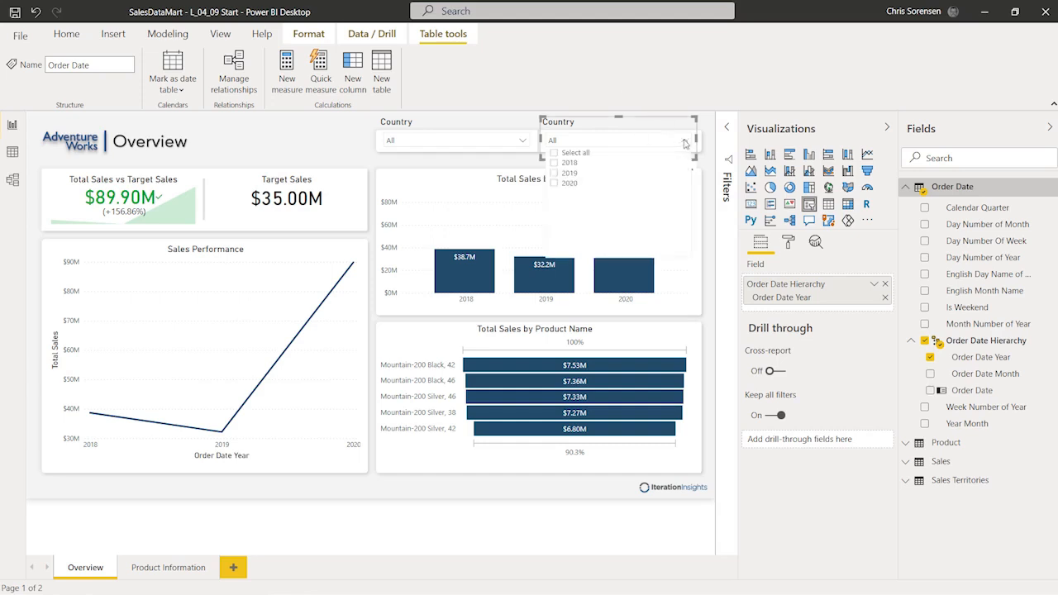
{"action": "left_click", "coordinate": [685, 143]}
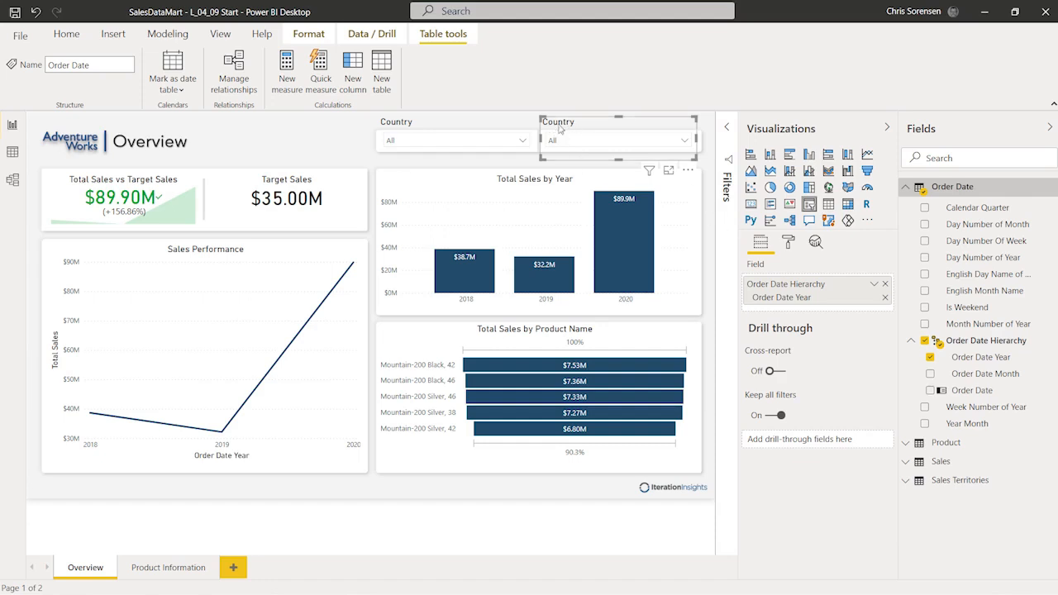
{"action": "left_click", "coordinate": [789, 244]}
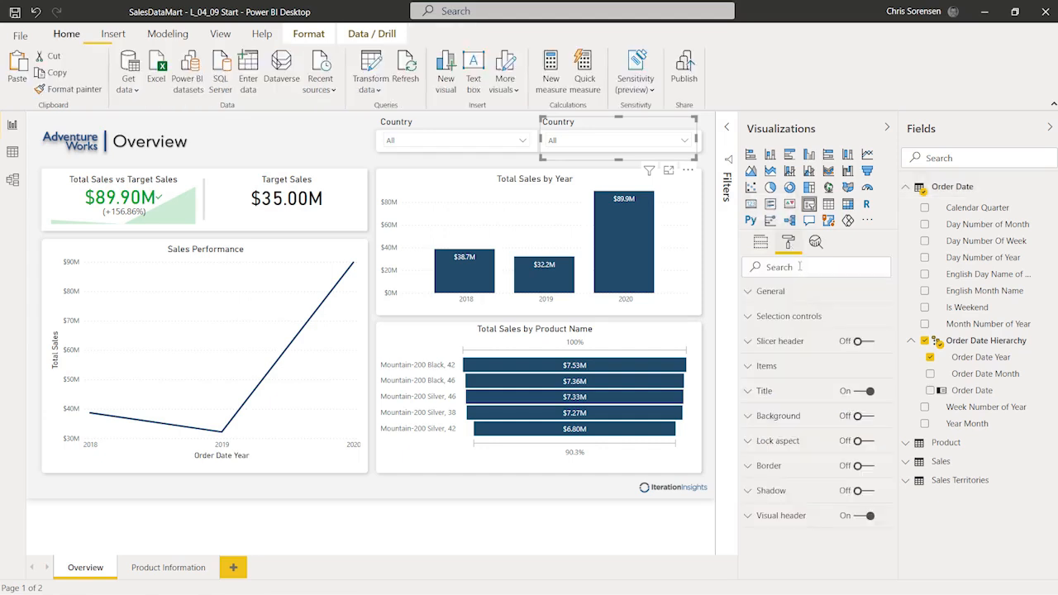
Step: Replace the second slicer's title text Country with Year
{"action": "left_click", "coordinate": [747, 398]}
{"action": "left_click_drag", "start_coordinate": [795, 433], "coordinate": [738, 437]}
{"action": "type", "text": "Year"}
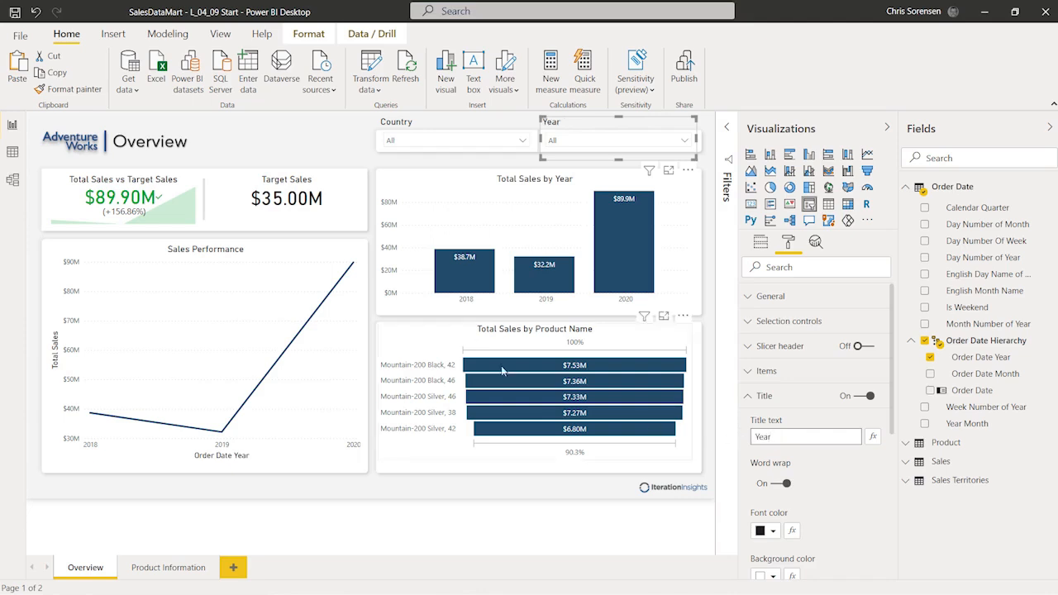
{"action": "left_click", "coordinate": [295, 121]}
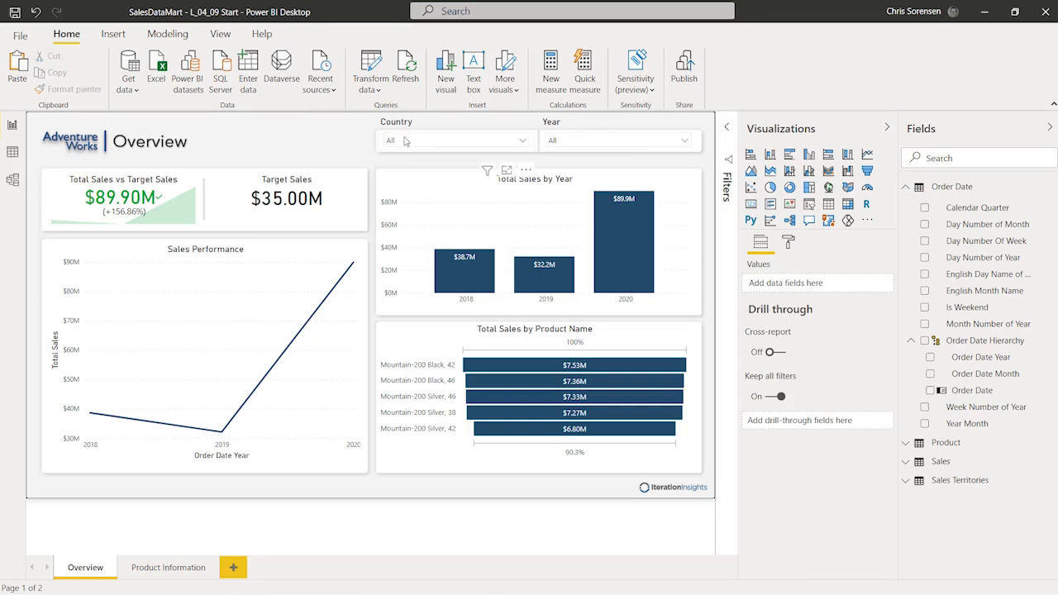
Step: Test the Year slicer by filtering to 2020, then reselect all years
{"action": "left_click", "coordinate": [526, 145]}
{"action": "left_click", "coordinate": [525, 145]}
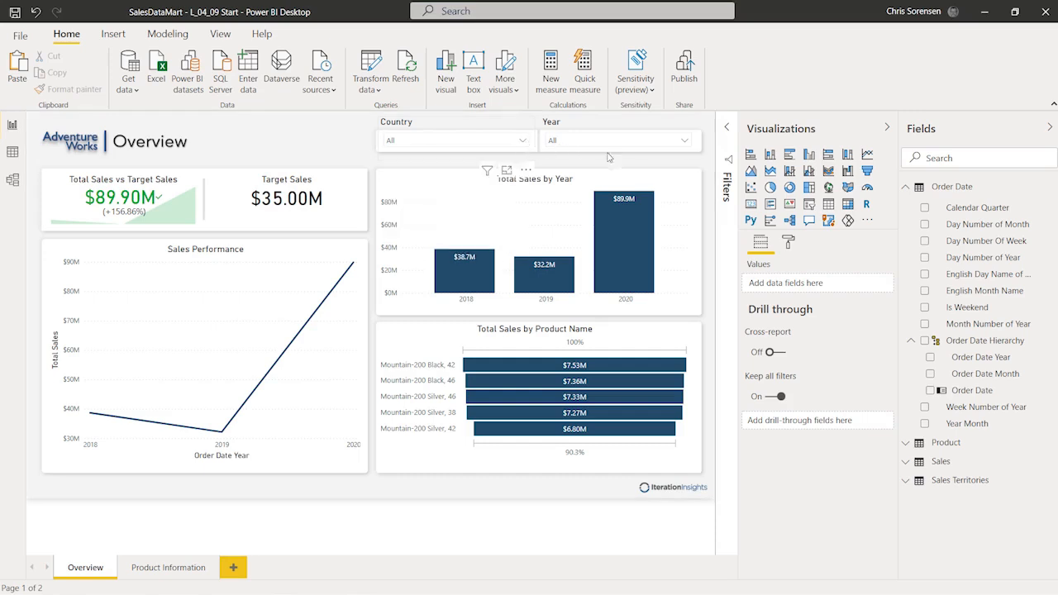
{"action": "left_click", "coordinate": [685, 142]}
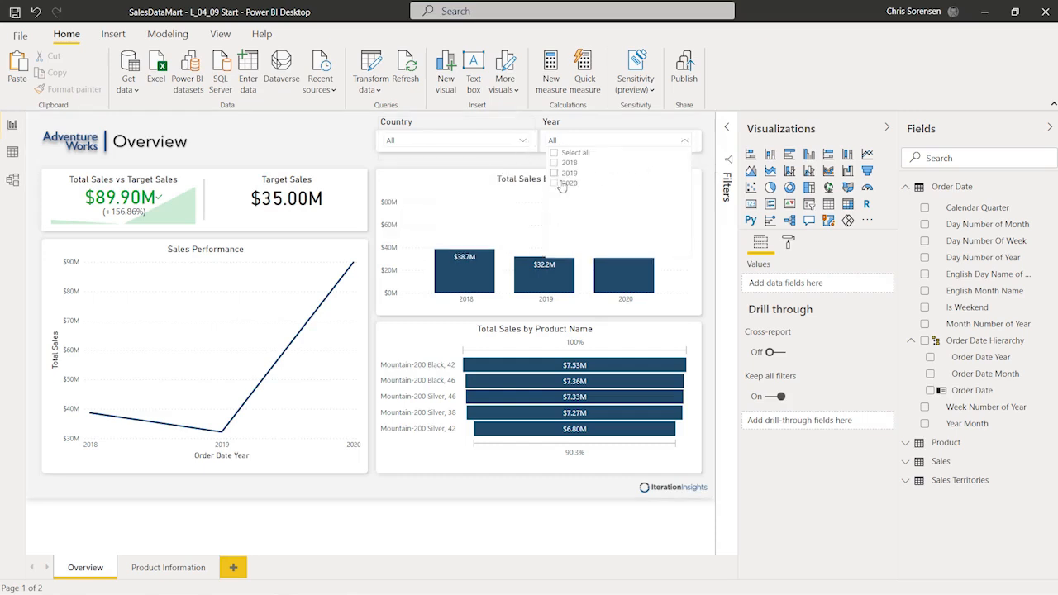
{"action": "left_click", "coordinate": [555, 184]}
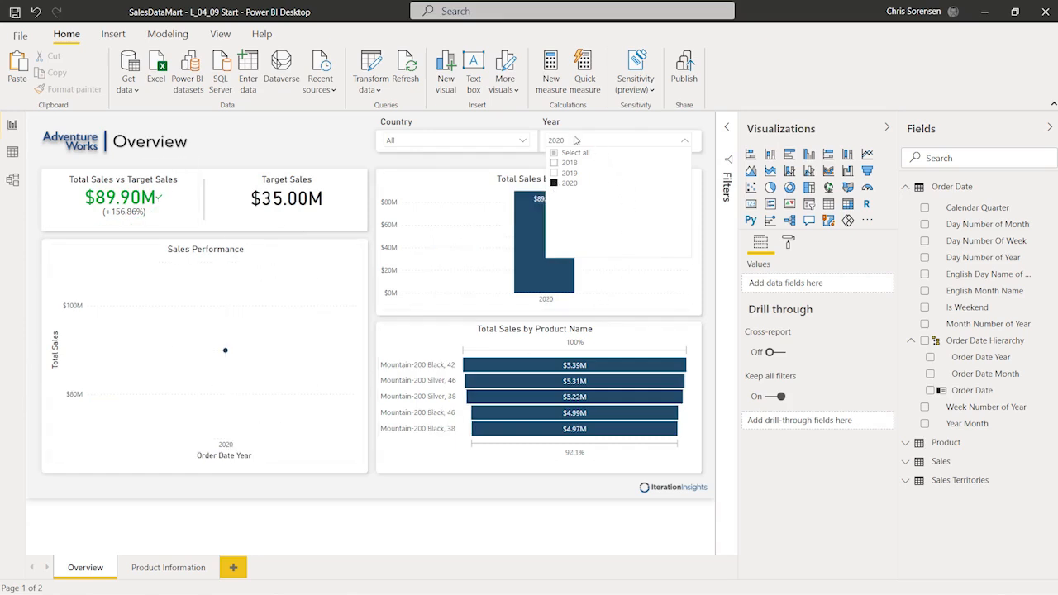
{"action": "mouse_move", "coordinate": [322, 368]}
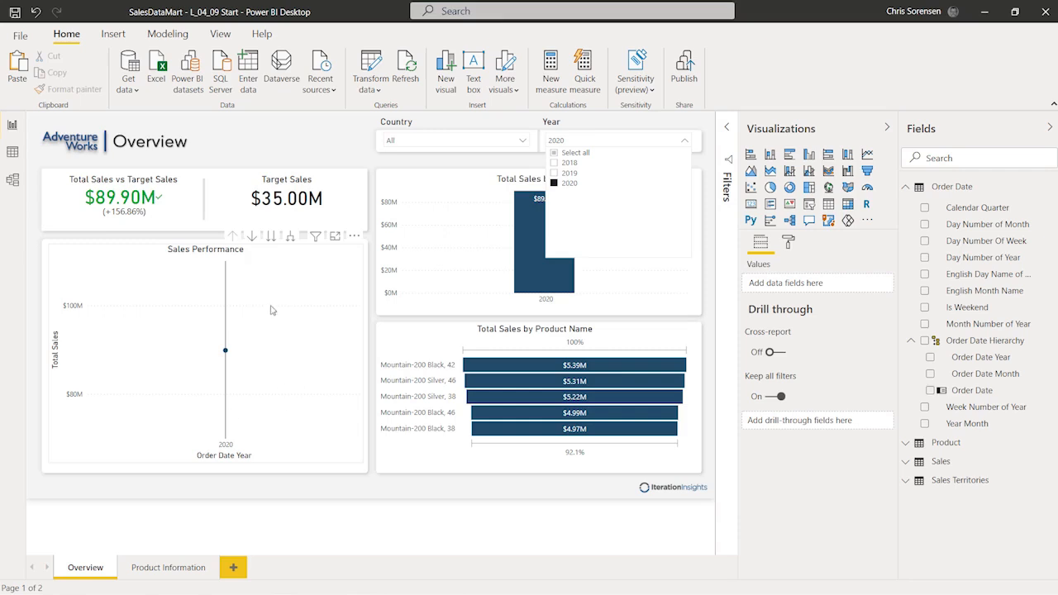
{"action": "mouse_move", "coordinate": [166, 411]}
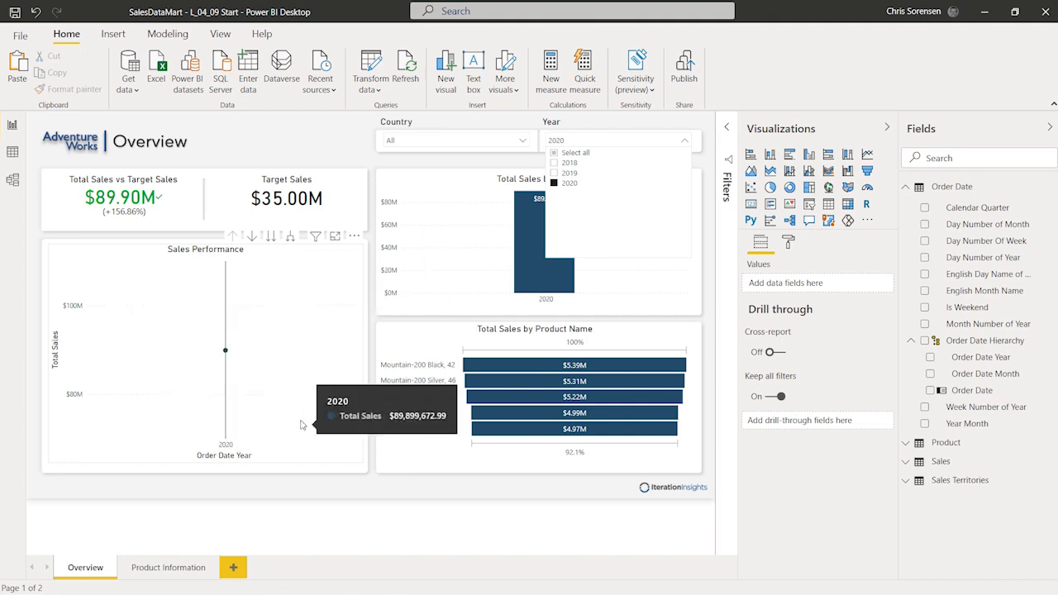
{"action": "left_click", "coordinate": [240, 143]}
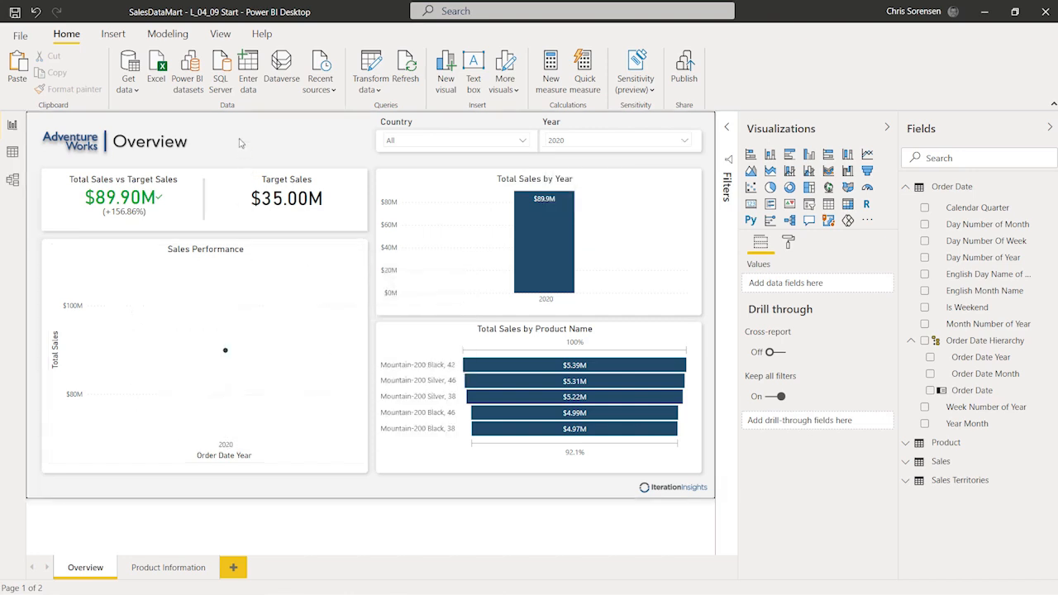
{"action": "left_click", "coordinate": [619, 142]}
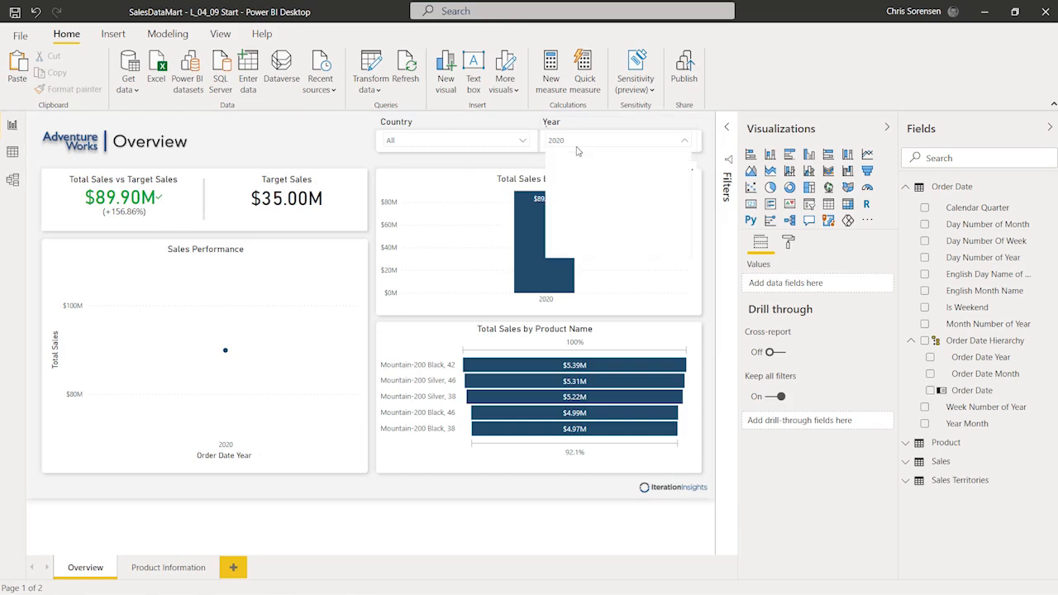
{"action": "left_click", "coordinate": [576, 153]}
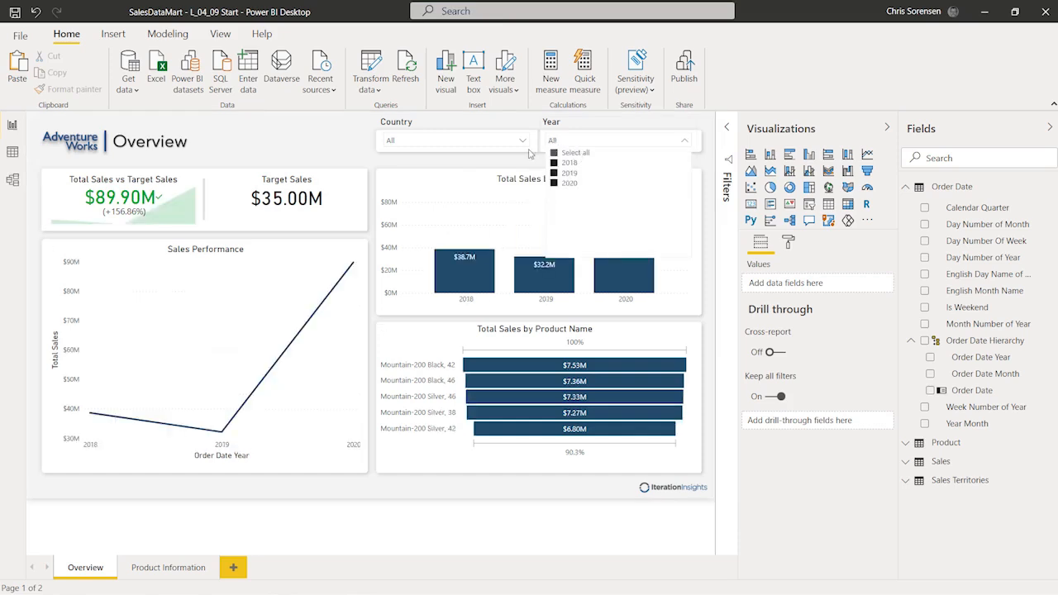
{"action": "left_click", "coordinate": [307, 137]}
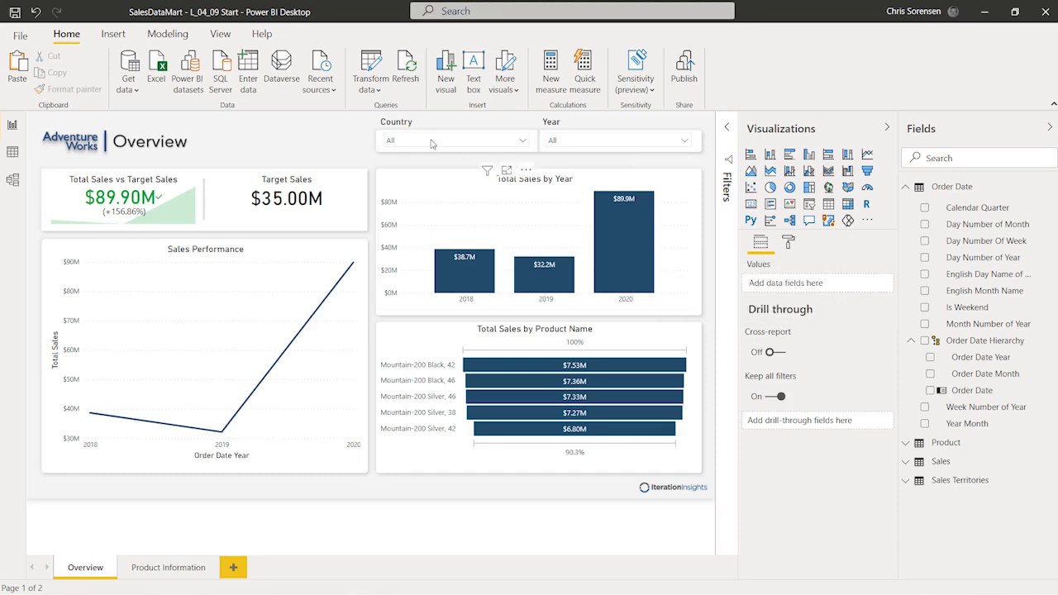
{"action": "left_click", "coordinate": [219, 40]}
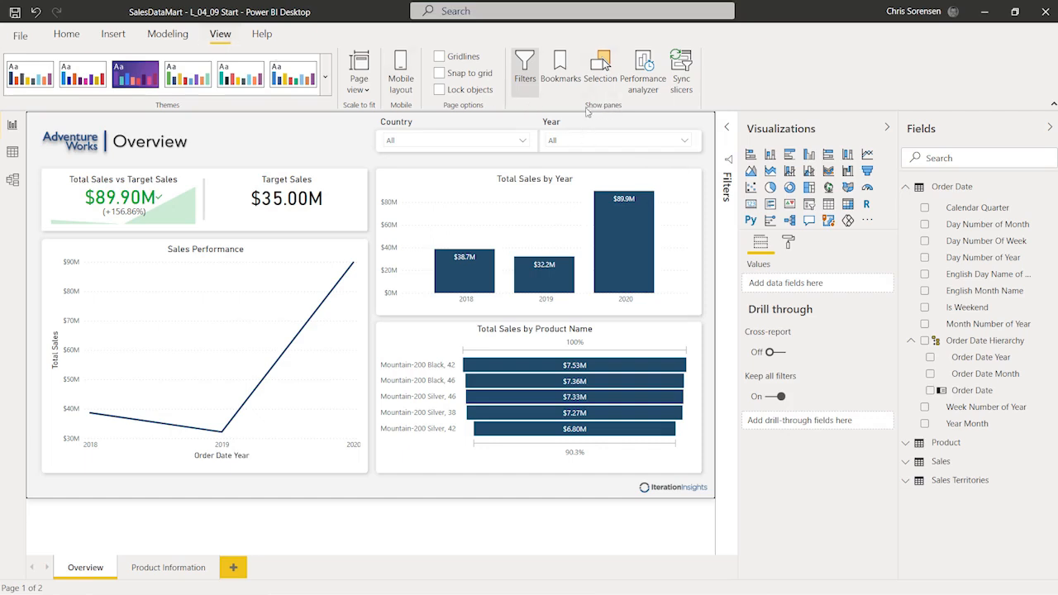
{"action": "left_click", "coordinate": [682, 68]}
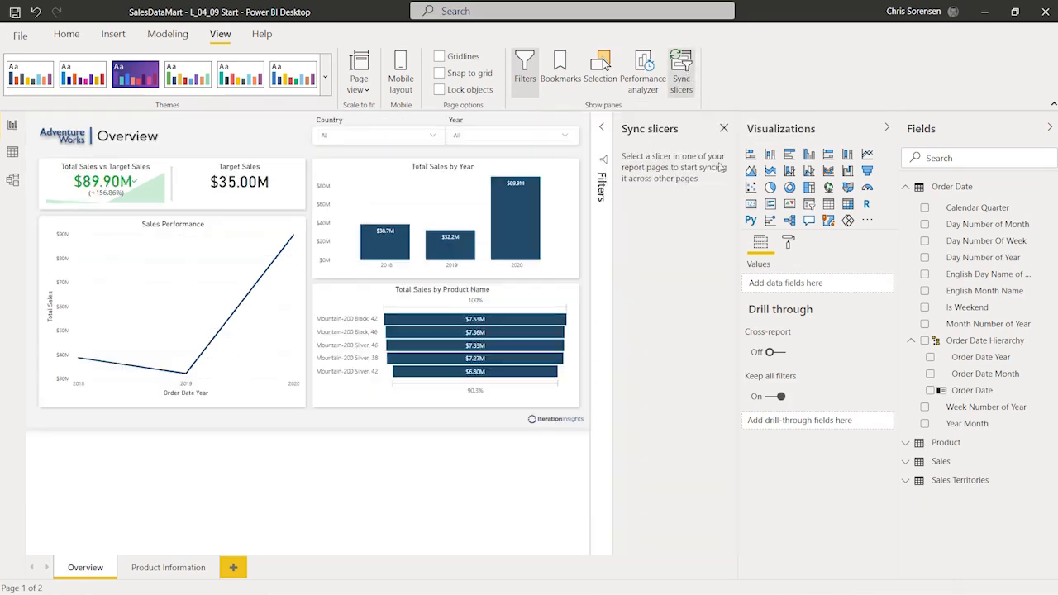
{"action": "left_click", "coordinate": [511, 126]}
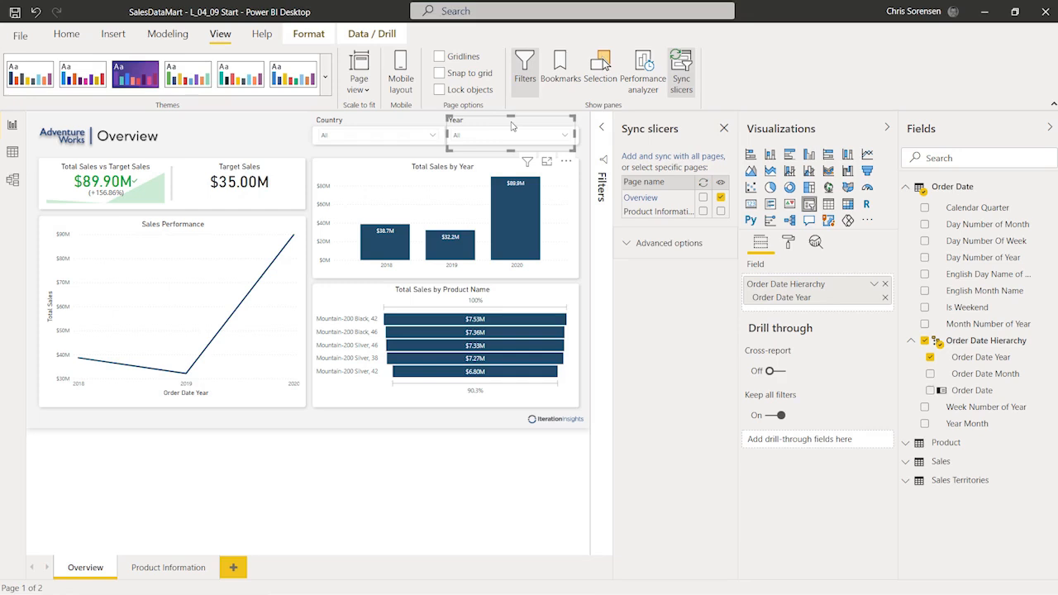
{"action": "left_click", "coordinate": [682, 68]}
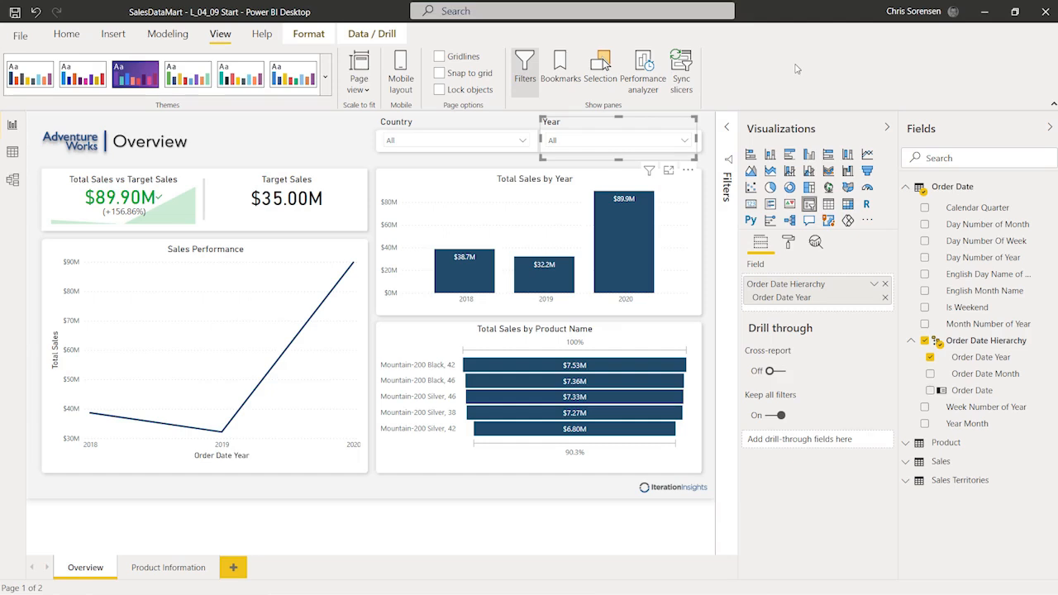
{"action": "left_click", "coordinate": [289, 132]}
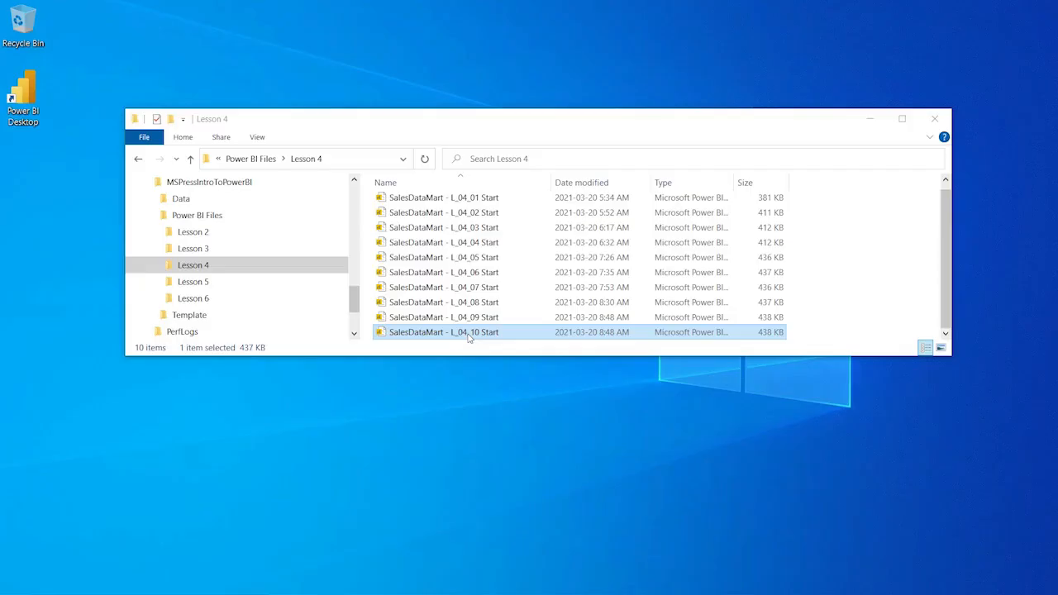
Step: Open the SalesDataMart - L_04_10 Start report from the Lesson 4 folder in Power BI Desktop
{"action": "double_click", "coordinate": [468, 332]}
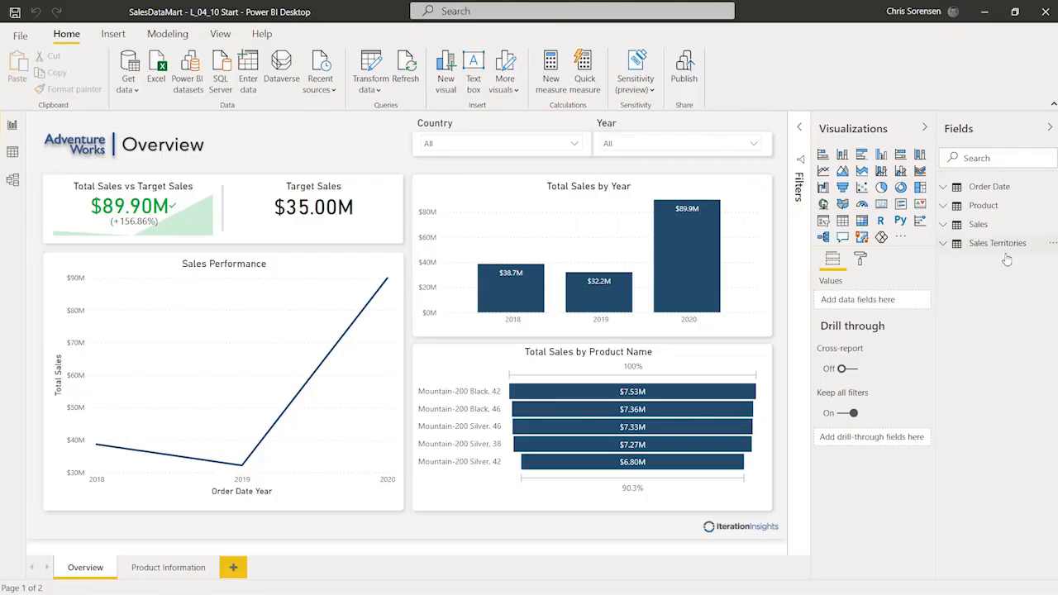
Step: Toggle the Filters pane off and on via View, then expand it to reveal the Order Date Year filter
{"action": "left_click", "coordinate": [799, 130]}
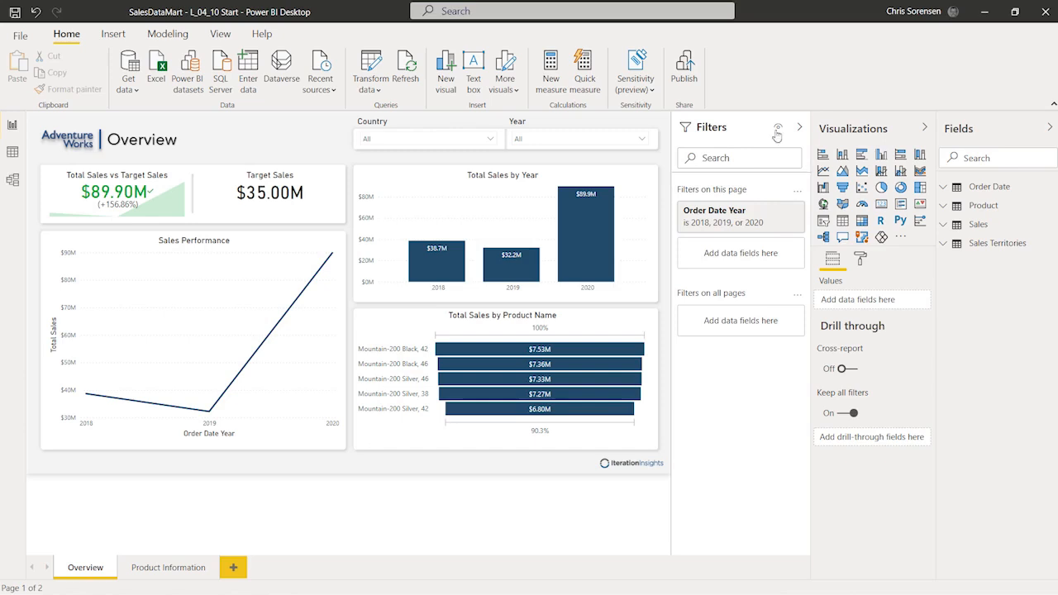
{"action": "left_click", "coordinate": [800, 130]}
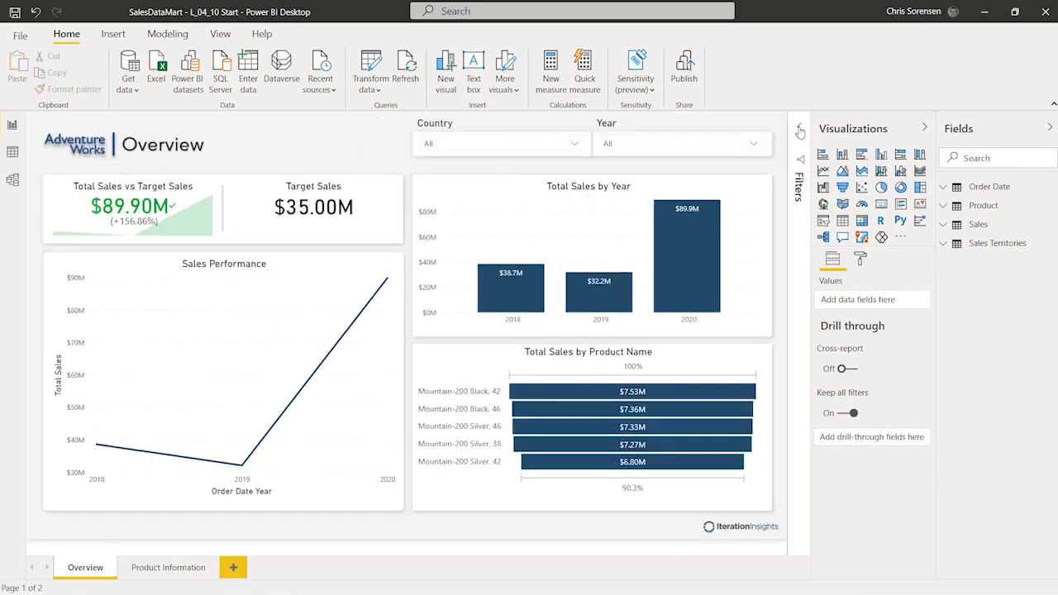
{"action": "left_click", "coordinate": [221, 33]}
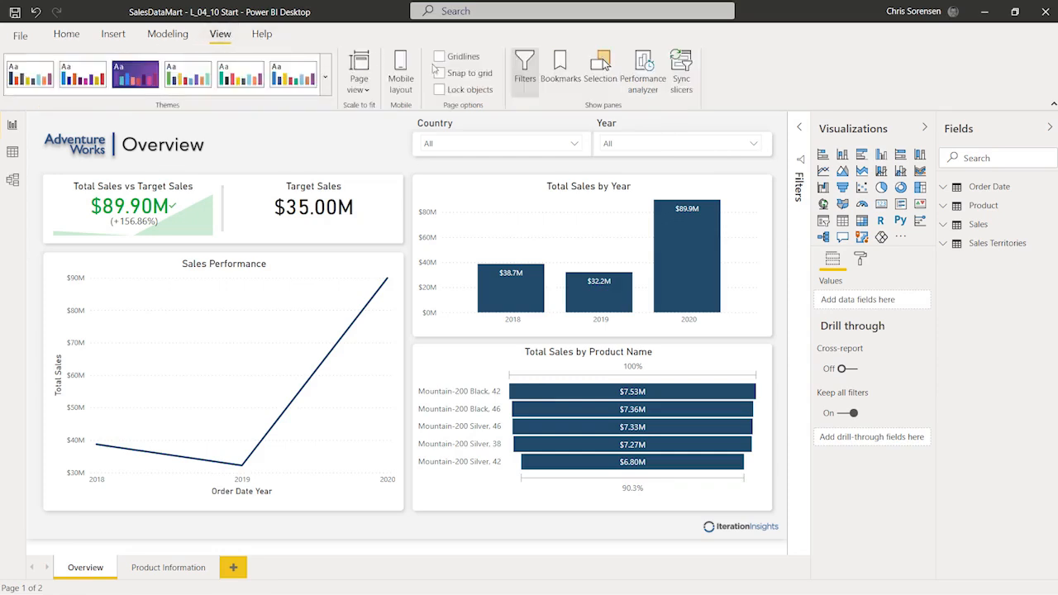
{"action": "left_click", "coordinate": [526, 66]}
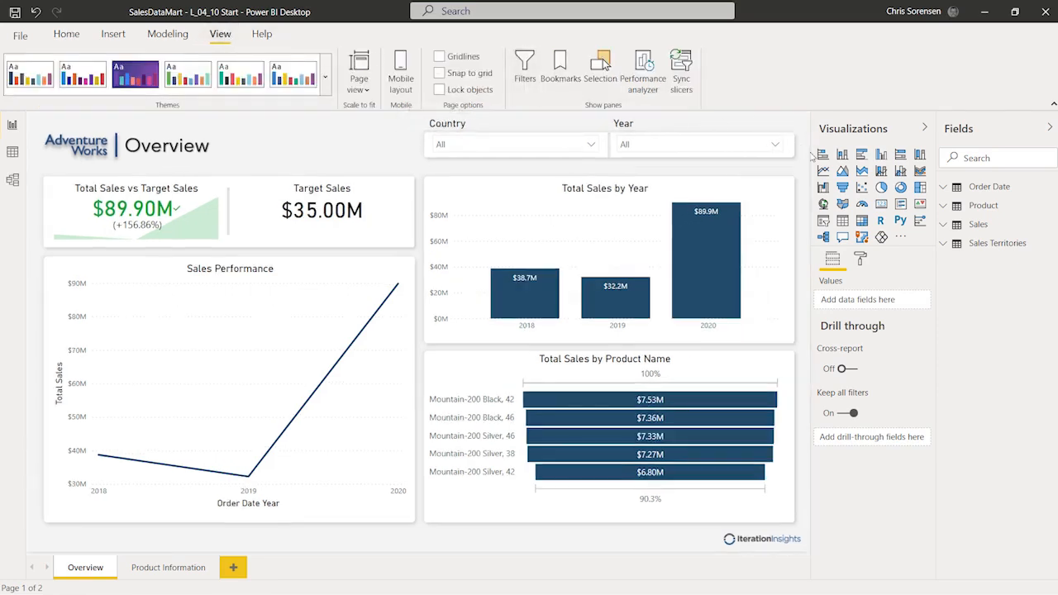
{"action": "left_click", "coordinate": [525, 66]}
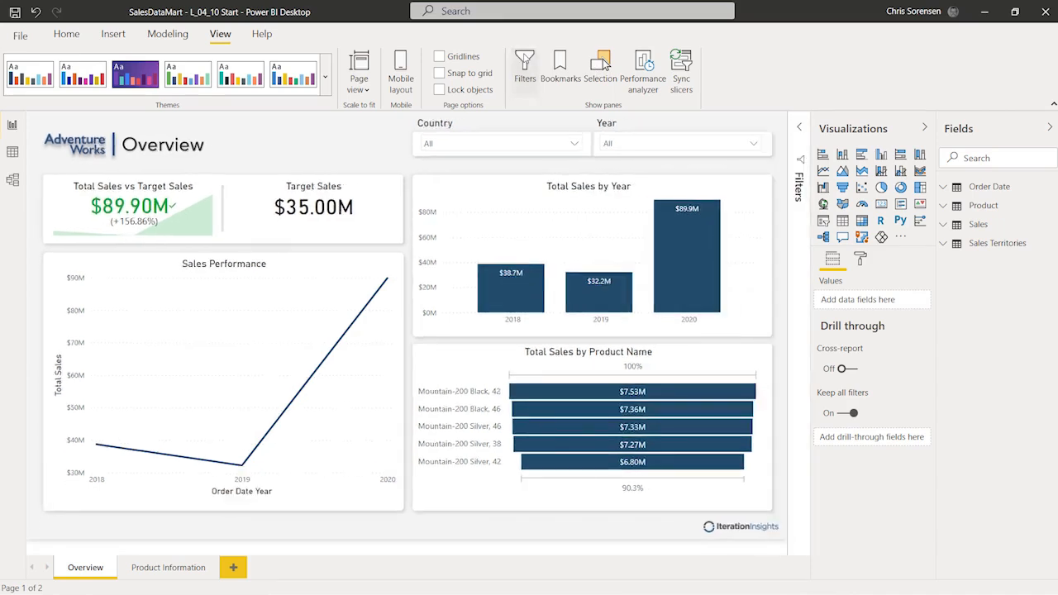
{"action": "left_click", "coordinate": [67, 34]}
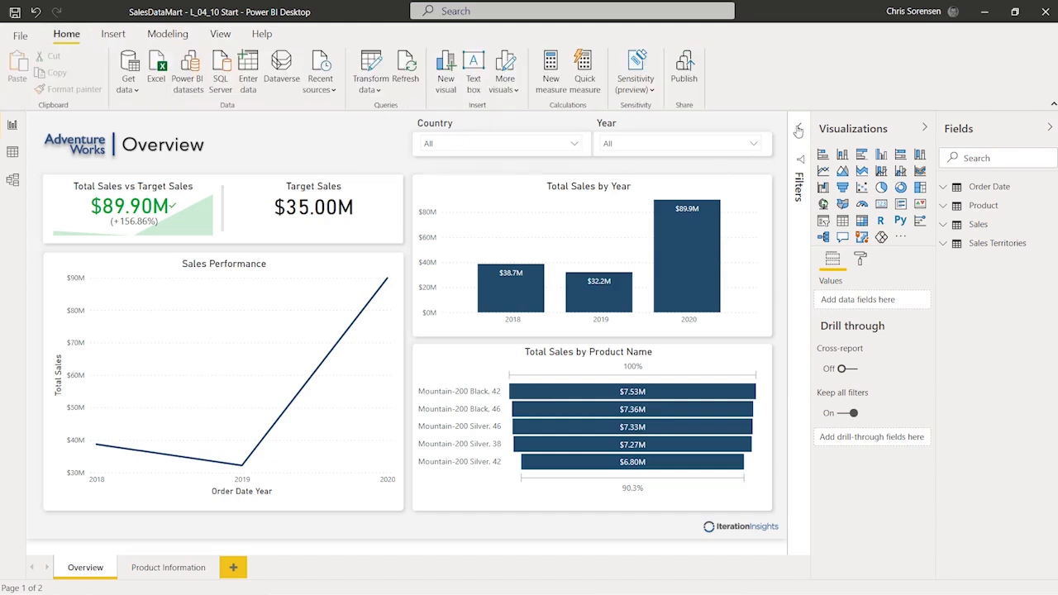
{"action": "left_click", "coordinate": [798, 127]}
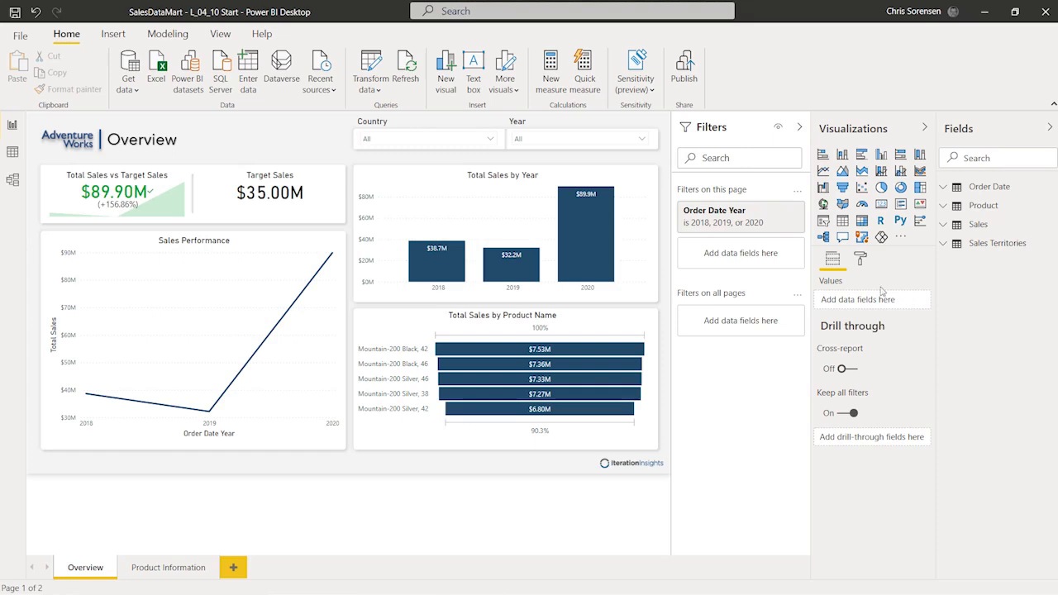
Step: Use the eye icon in the Filters pane header to hide the pane from report readers
{"action": "left_click", "coordinate": [778, 129]}
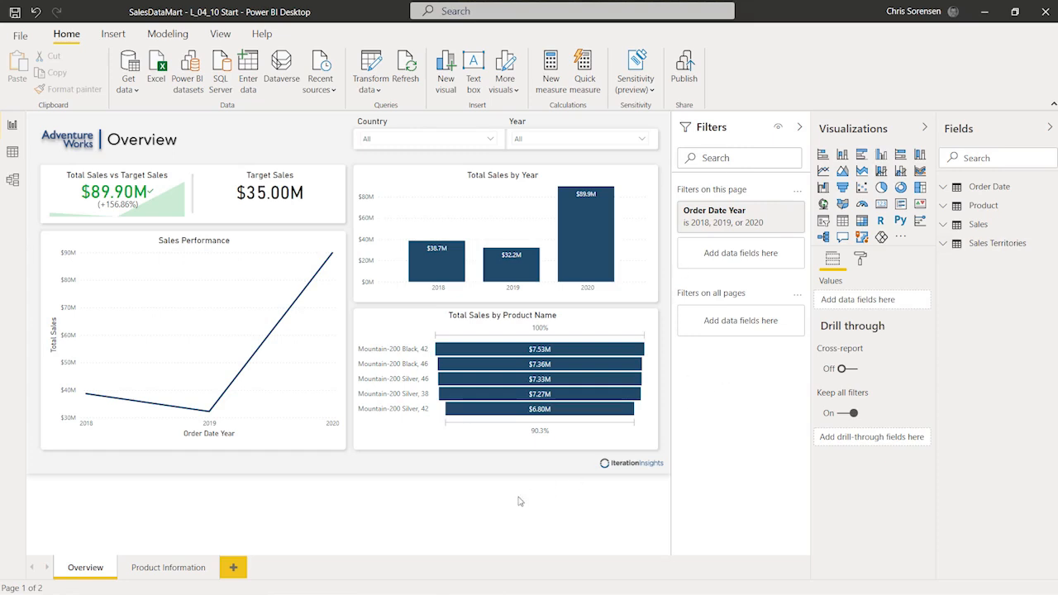
Step: Select the report page and expand its Filter pane formatting settings
{"action": "left_click", "coordinate": [315, 146]}
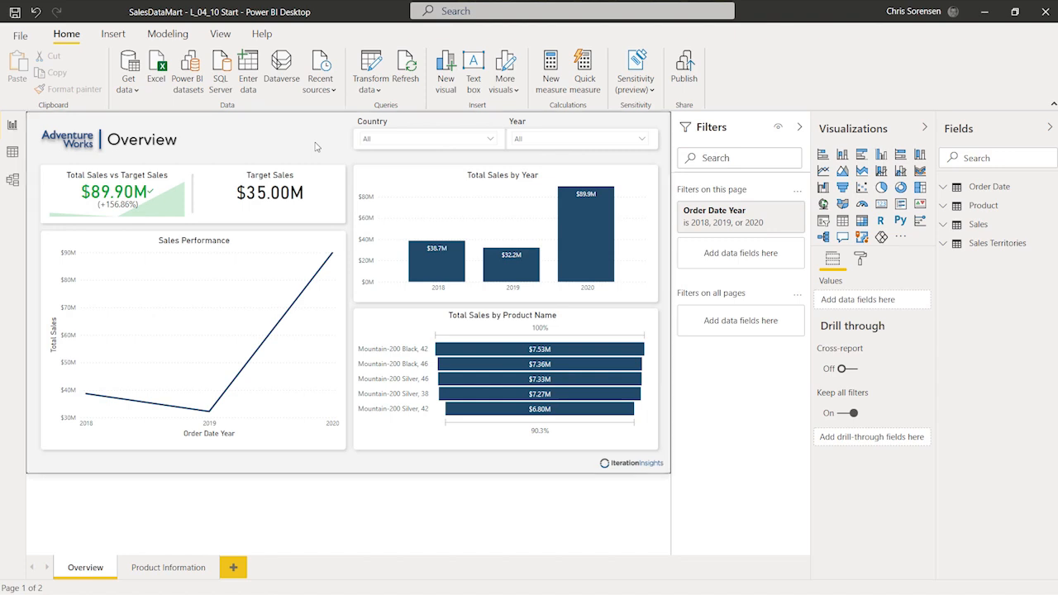
{"action": "left_click", "coordinate": [859, 260]}
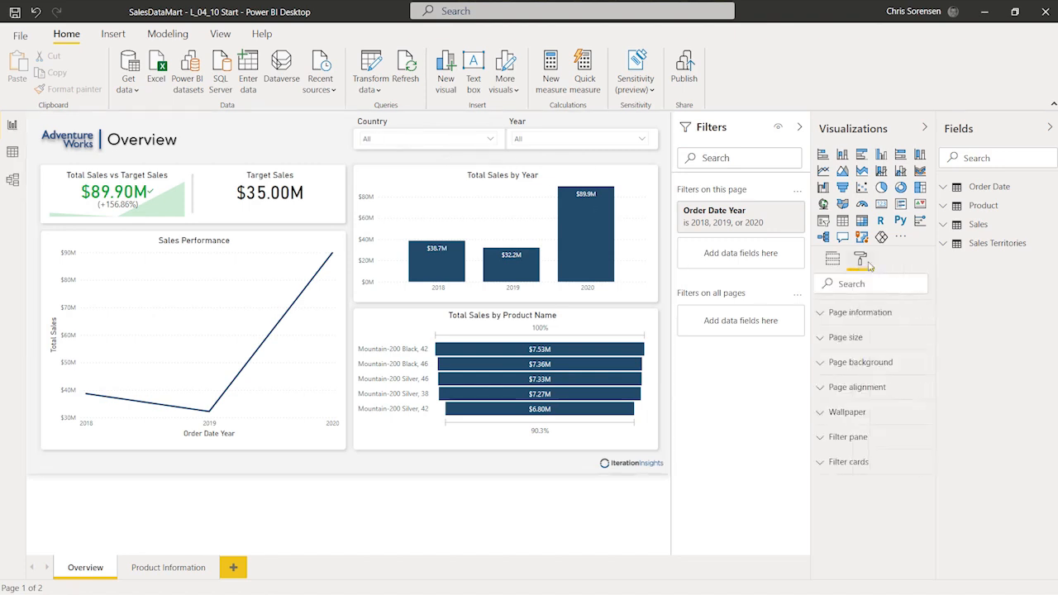
{"action": "left_click", "coordinate": [823, 438]}
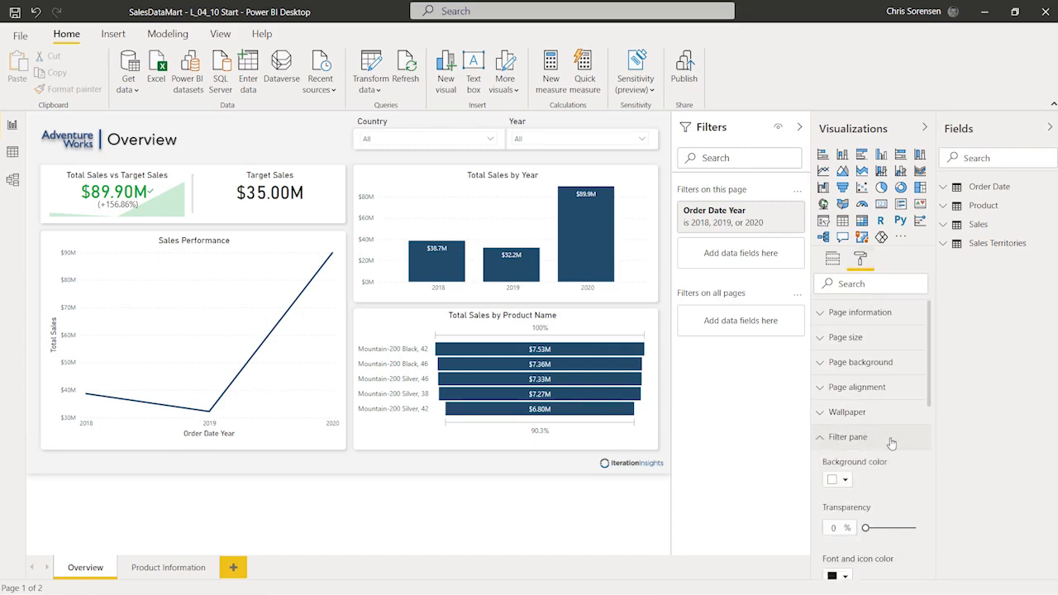
{"action": "scroll", "coordinate": [891, 443], "scroll_direction": "down", "scroll_amount": 1}
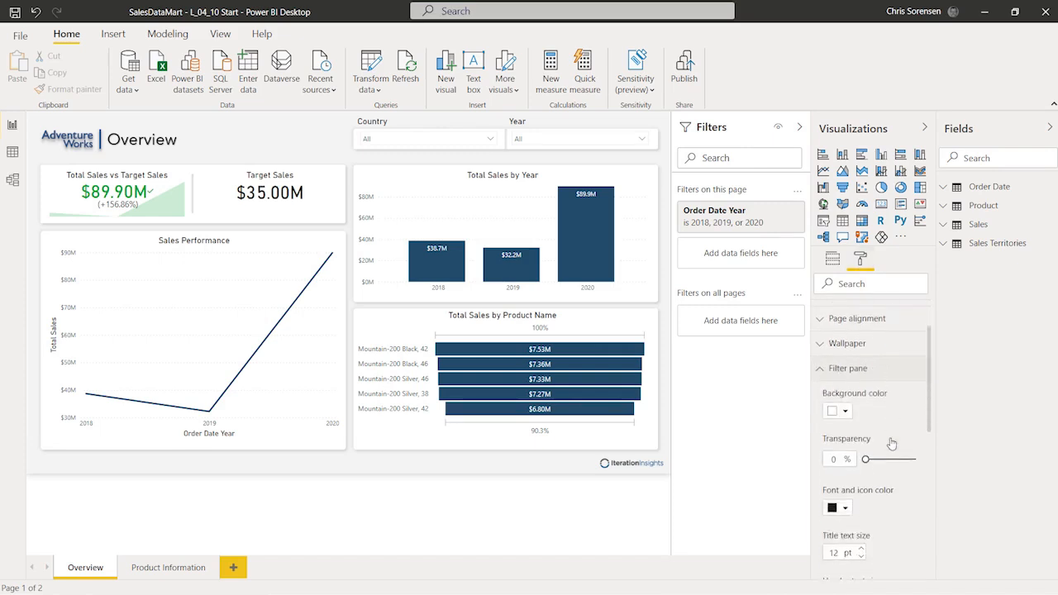
Step: Try a blue-grey Filters pane background, then set it back to white
{"action": "left_click", "coordinate": [844, 410]}
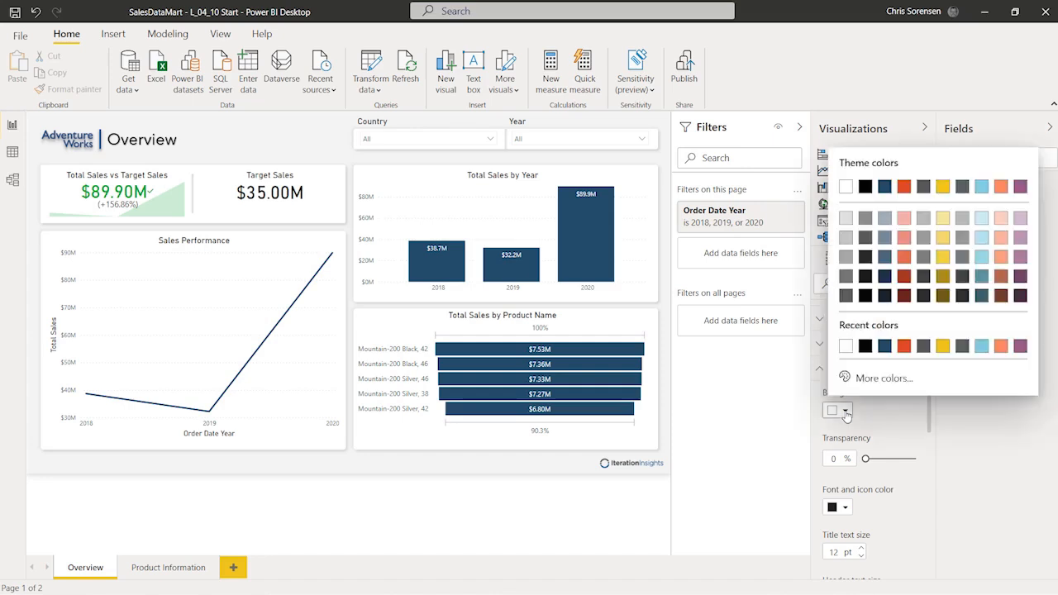
{"action": "left_click", "coordinate": [884, 218]}
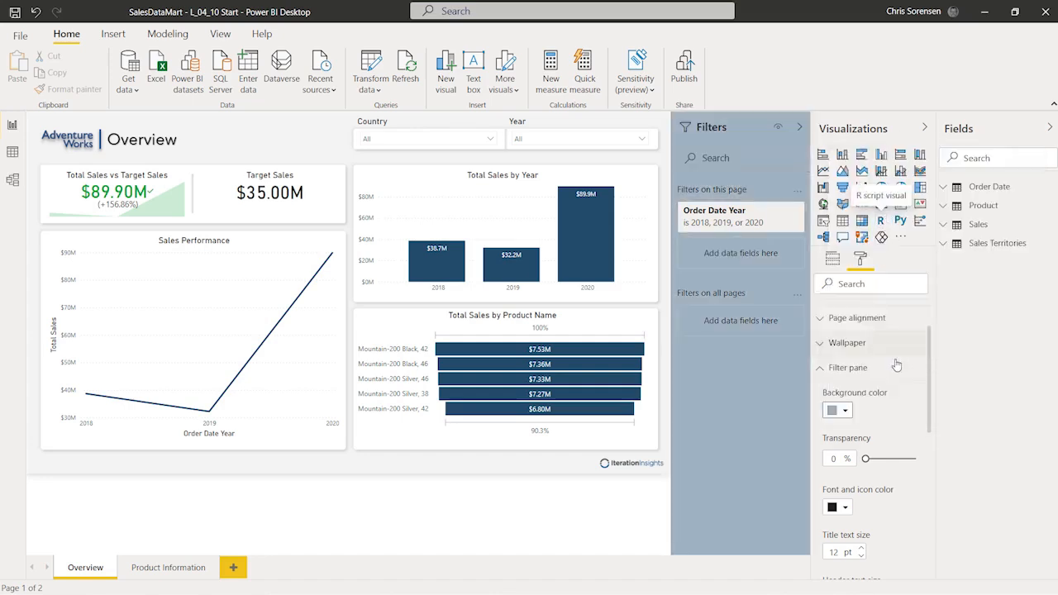
{"action": "left_click", "coordinate": [846, 412]}
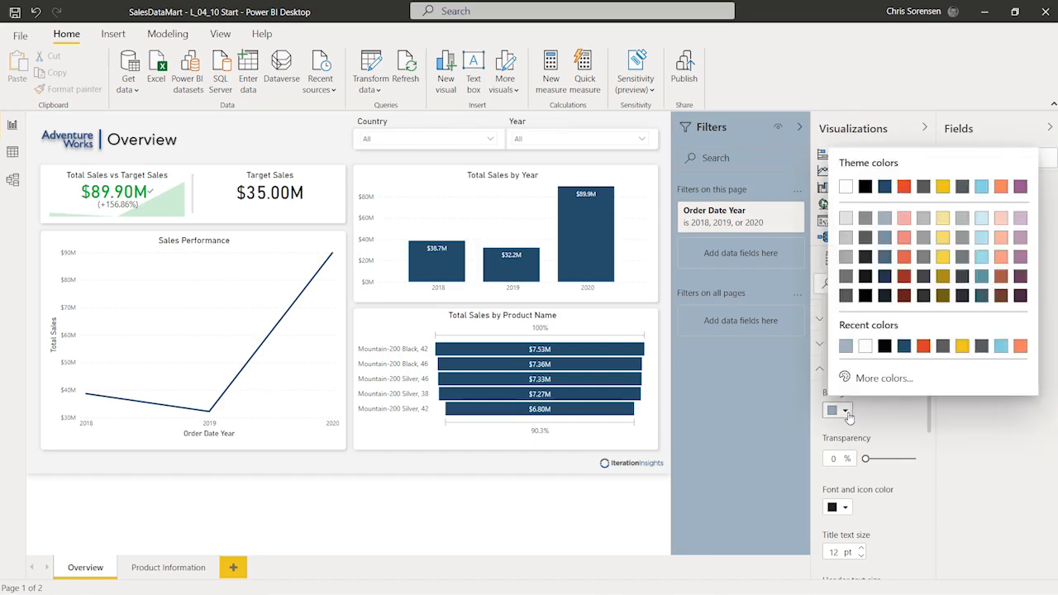
{"action": "left_click", "coordinate": [865, 351]}
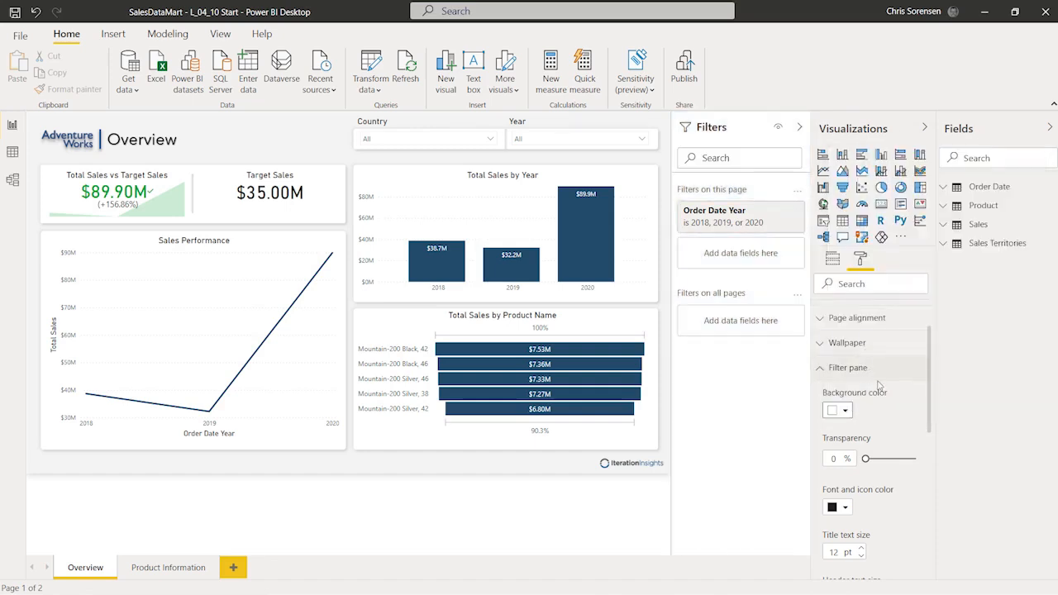
{"action": "scroll", "coordinate": [881, 428], "scroll_direction": "down", "scroll_amount": 1}
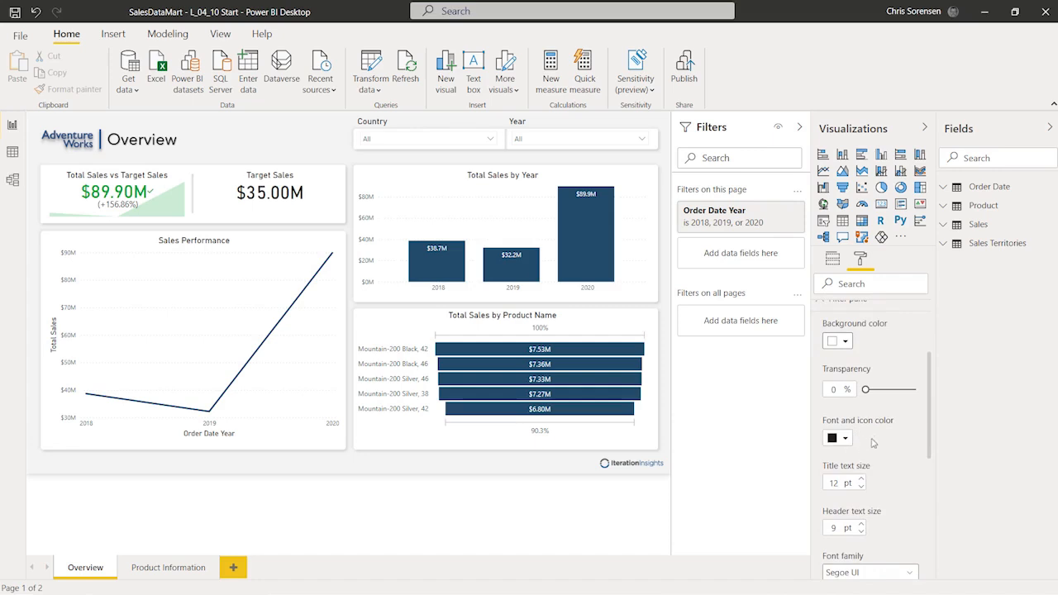
{"action": "scroll", "coordinate": [885, 442], "scroll_direction": "down", "scroll_amount": 1}
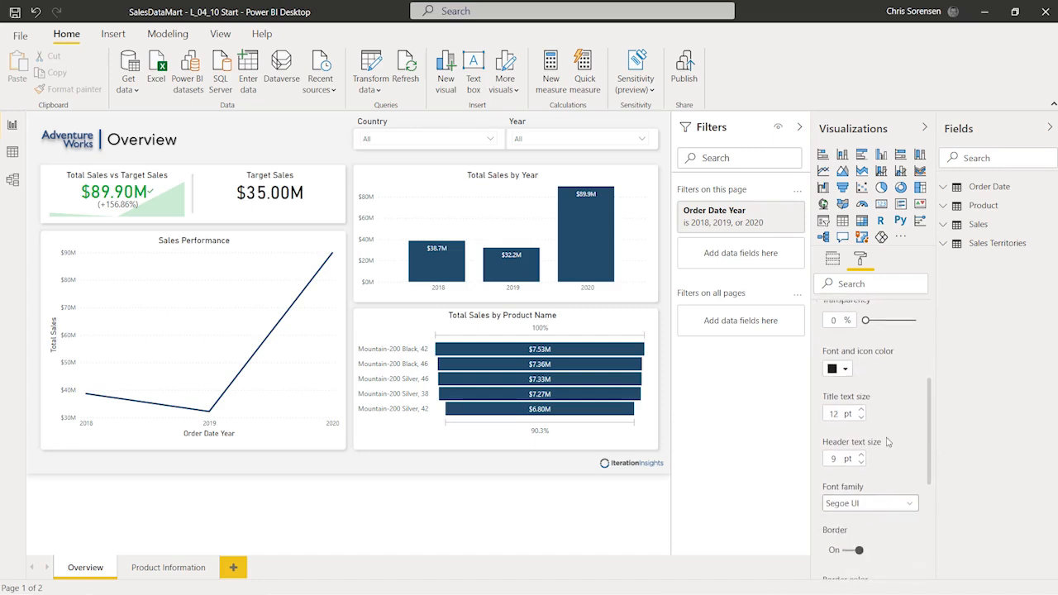
{"action": "scroll", "coordinate": [886, 442], "scroll_direction": "down", "scroll_amount": 1}
{"action": "scroll", "coordinate": [886, 443], "scroll_direction": "down", "scroll_amount": 1}
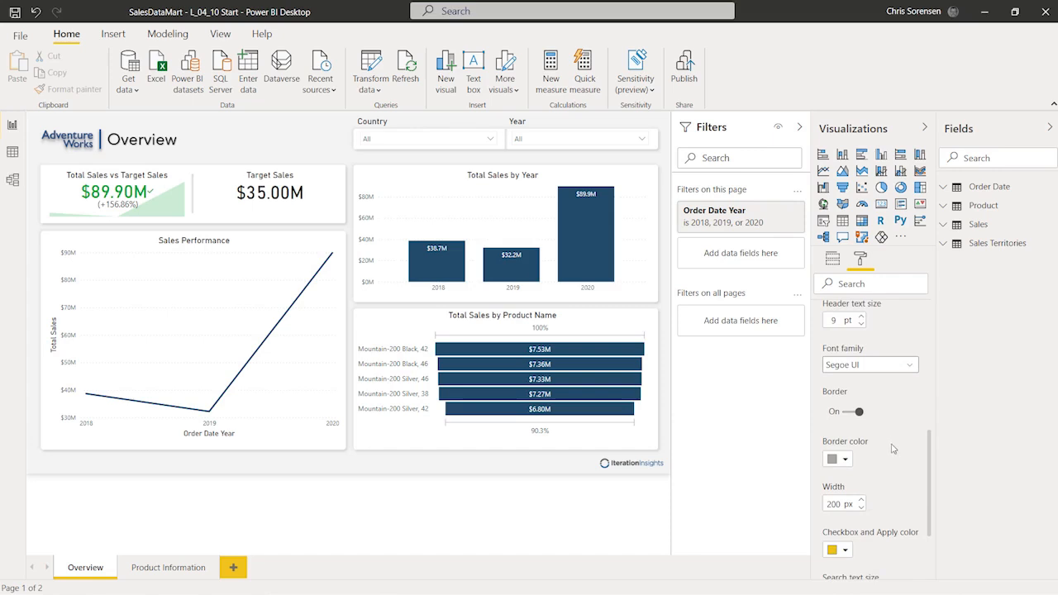
{"action": "scroll", "coordinate": [892, 451], "scroll_direction": "up", "scroll_amount": 4}
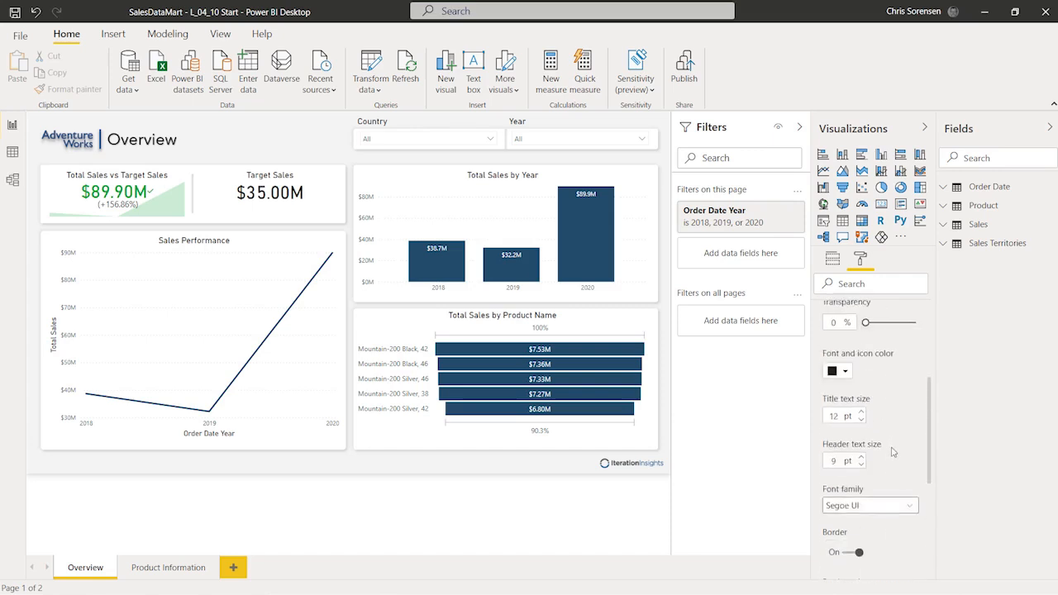
{"action": "scroll", "coordinate": [892, 452], "scroll_direction": "down", "scroll_amount": 1}
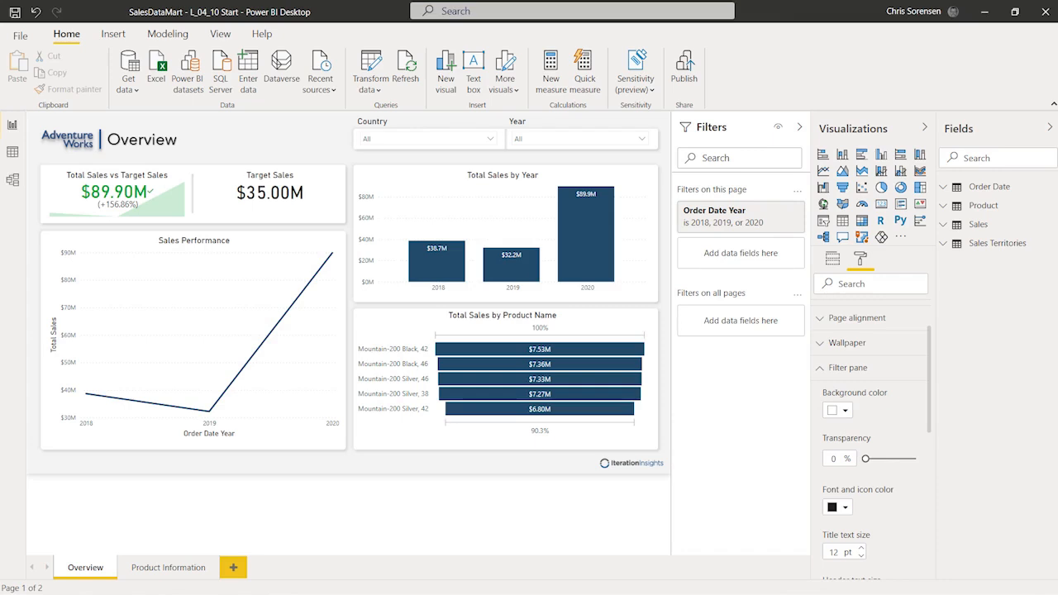
Step: Collapse Filter pane, inspect the Filter cards Type, Background color and Border options, then collapse them
{"action": "left_click", "coordinate": [829, 370]}
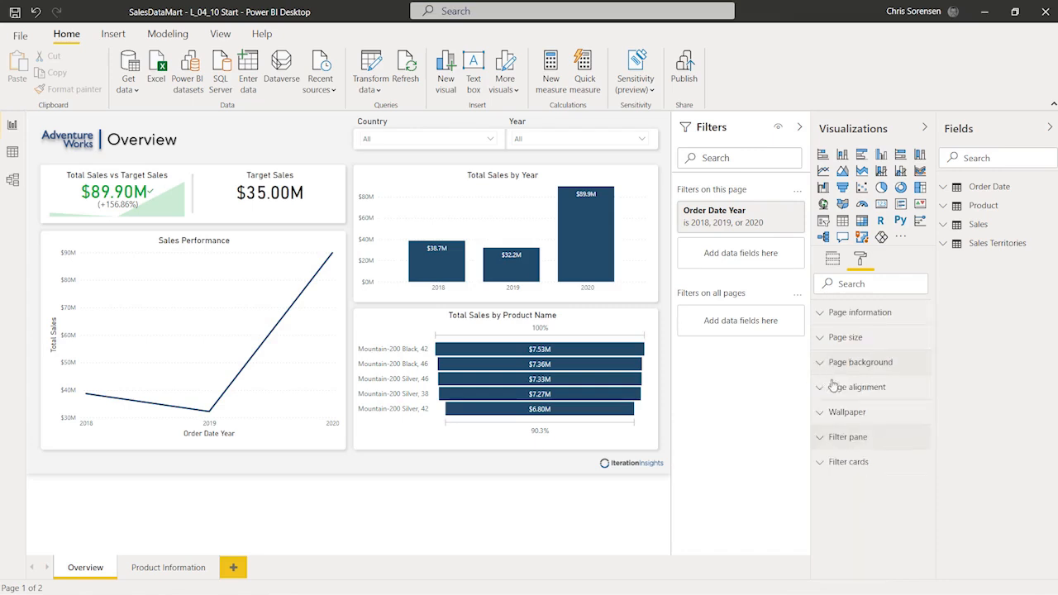
{"action": "left_click", "coordinate": [828, 465]}
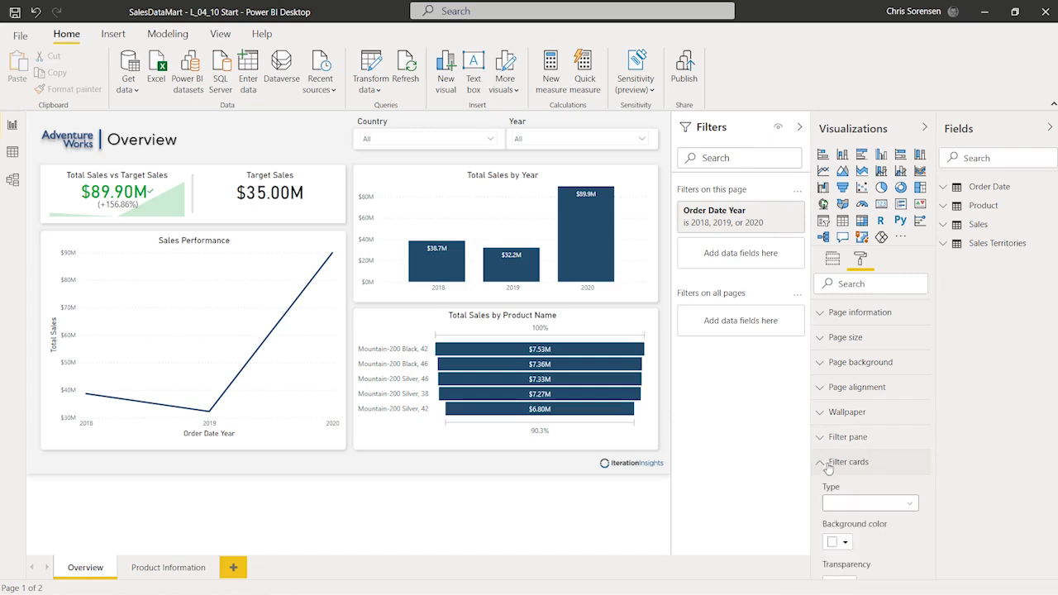
{"action": "scroll", "coordinate": [895, 479], "scroll_direction": "down", "scroll_amount": 4}
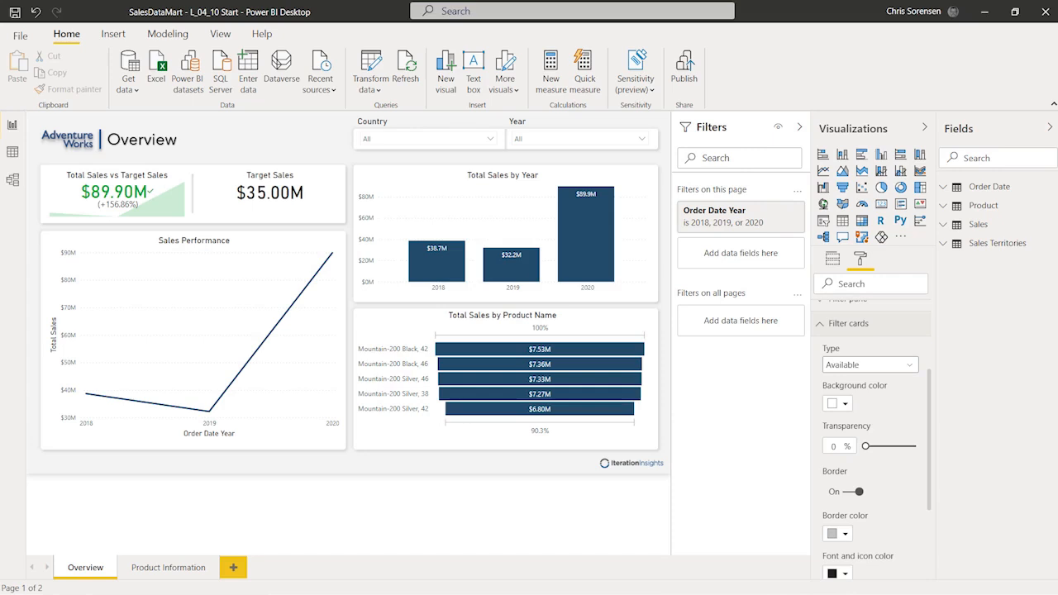
{"action": "left_click", "coordinate": [848, 323]}
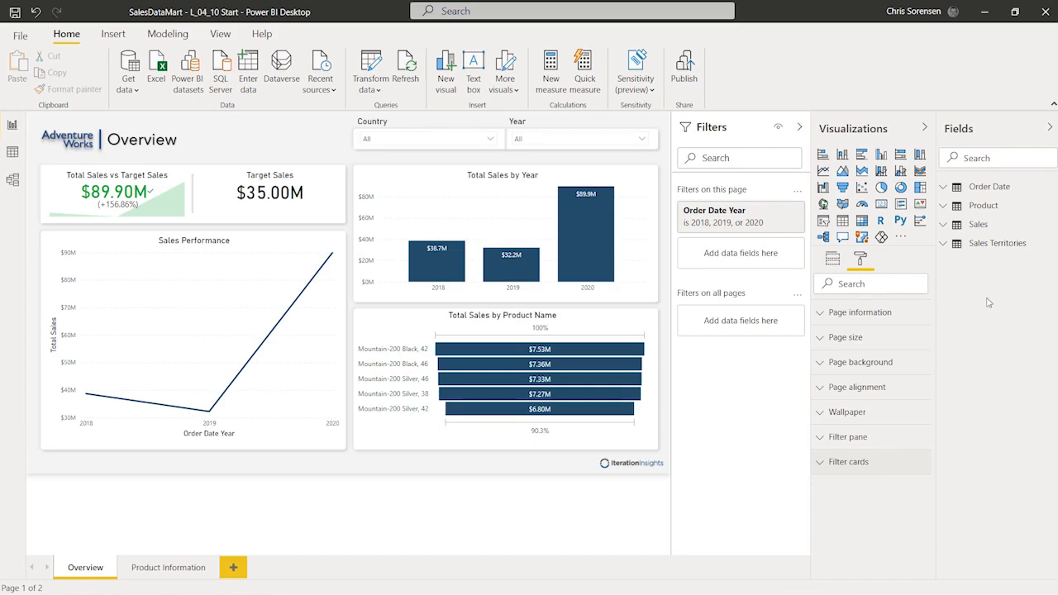
Step: In Total Sales by Year's visual filters, drag Total Sales above Order Date Year
{"action": "left_click", "coordinate": [435, 183]}
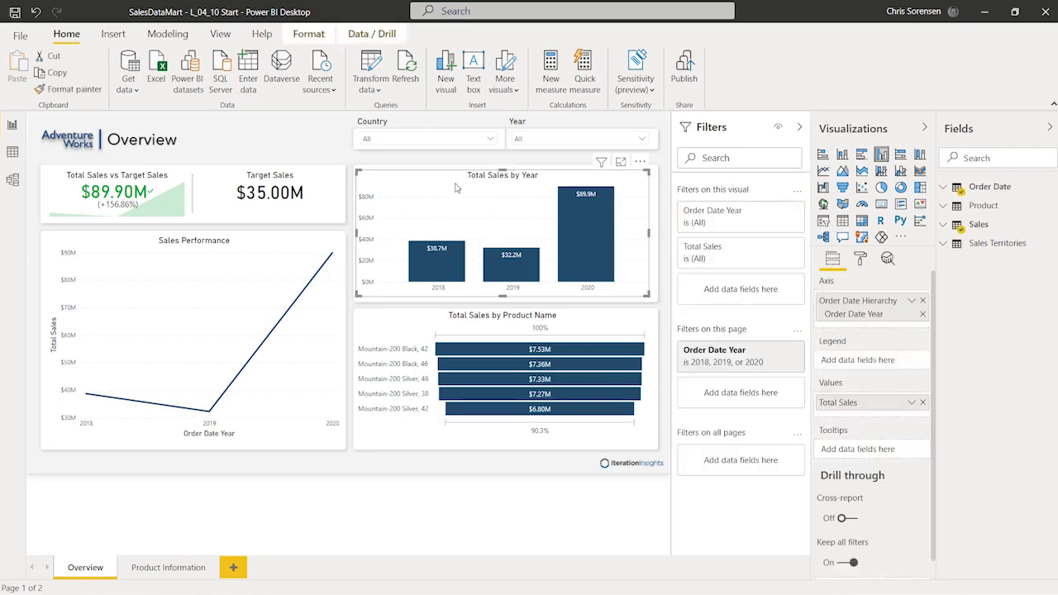
{"action": "left_click_drag", "start_coordinate": [746, 266], "coordinate": [736, 208]}
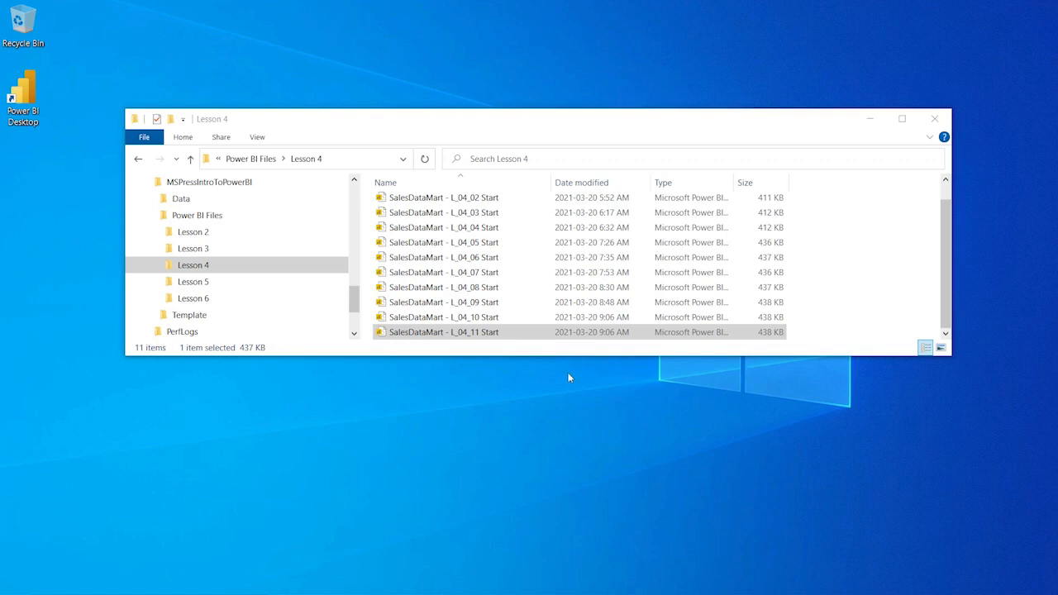
Step: Open SalesDataMart - L_04_11 Start from the Lesson 4 folder in Power BI Desktop
{"action": "double_click", "coordinate": [496, 332]}
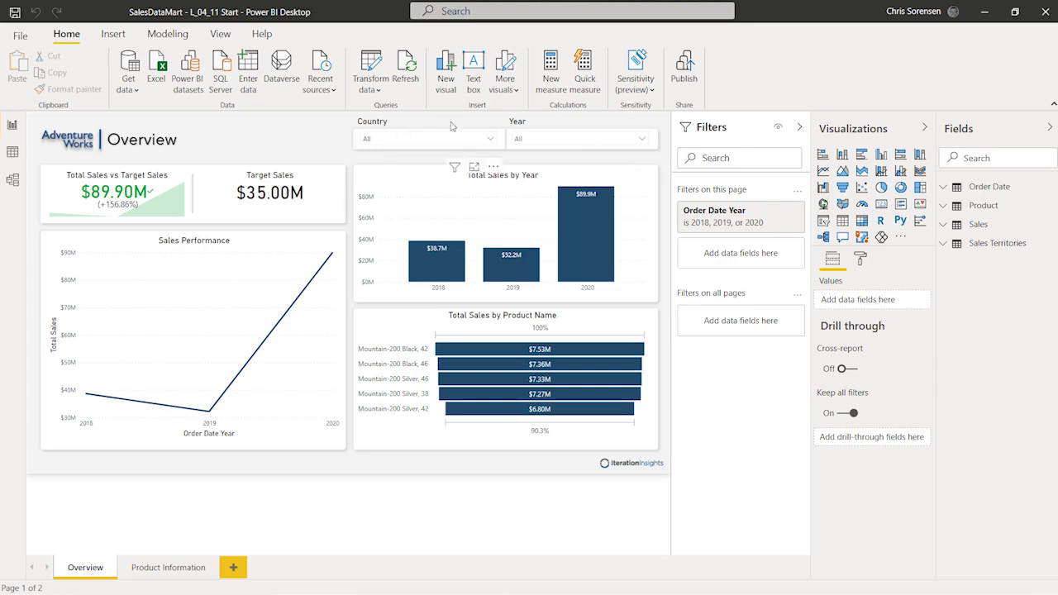
{"action": "left_click", "coordinate": [643, 140]}
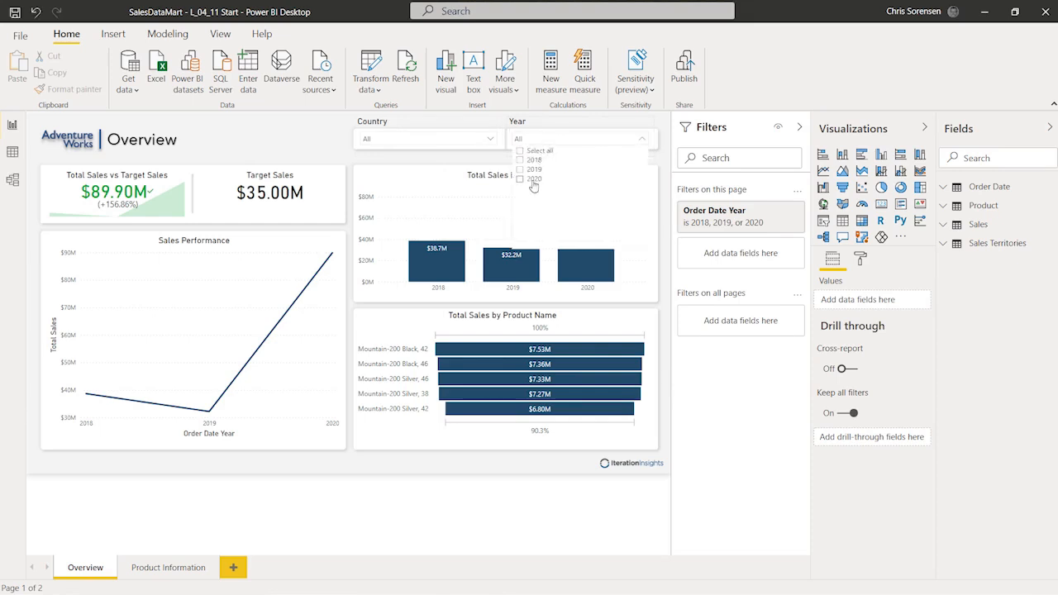
{"action": "left_click", "coordinate": [533, 180]}
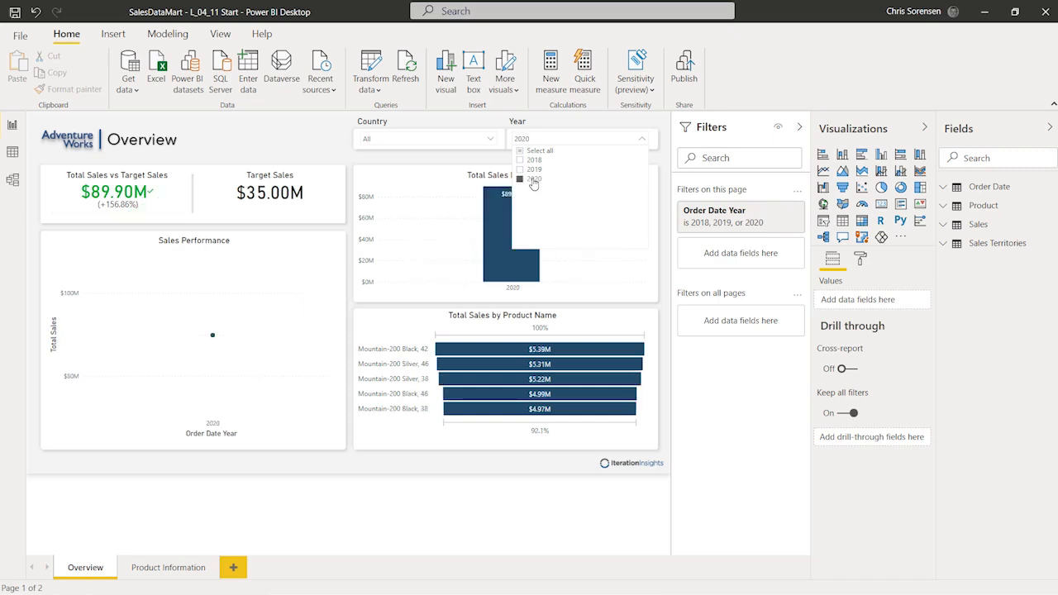
{"action": "left_click", "coordinate": [640, 143]}
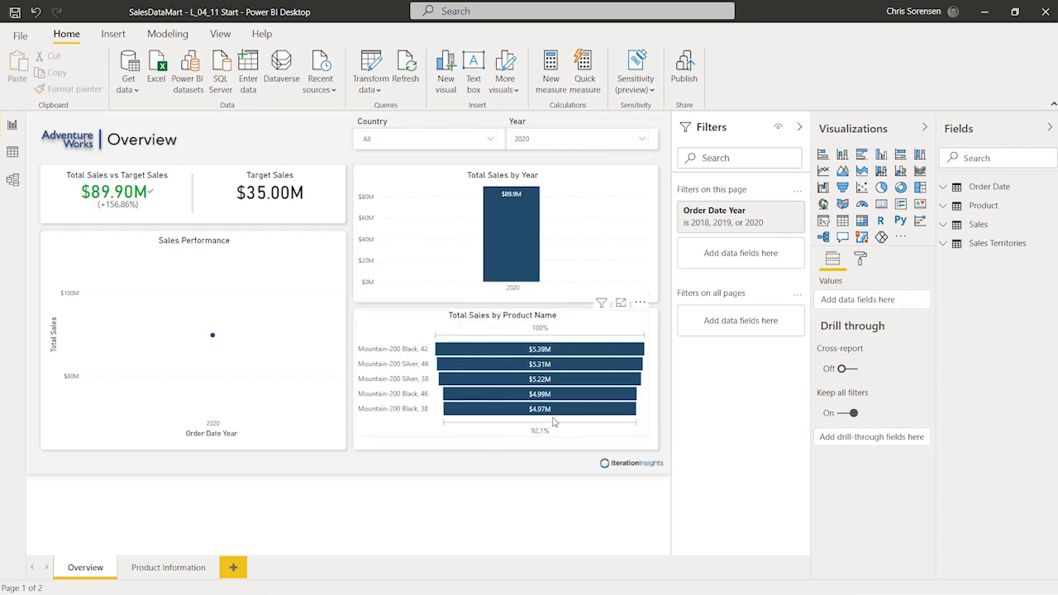
{"action": "mouse_move", "coordinate": [214, 338]}
{"action": "left_click", "coordinate": [640, 138]}
{"action": "left_click", "coordinate": [539, 151]}
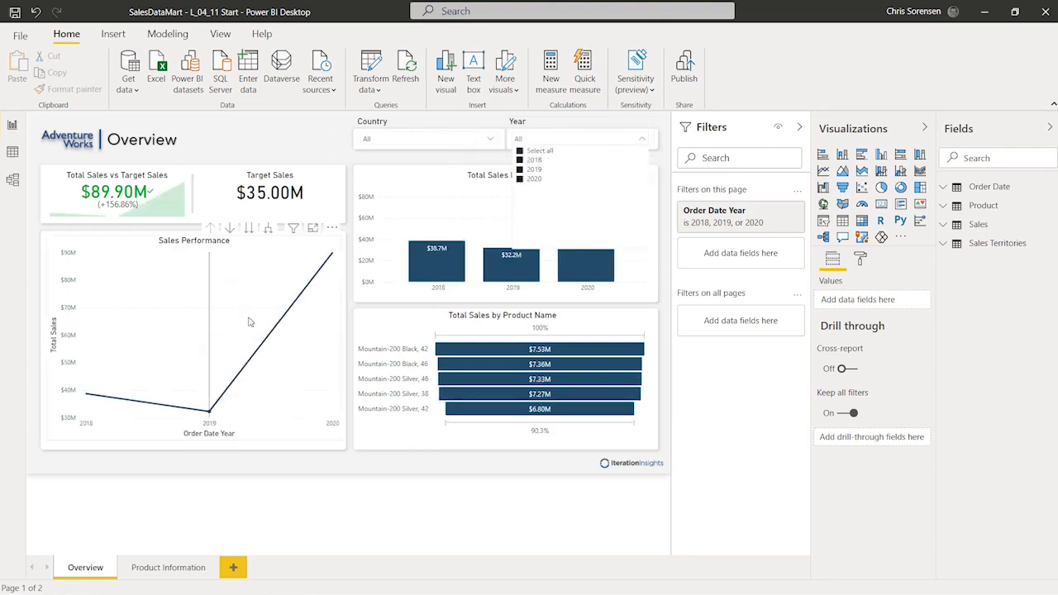
Step: Cross-filter the report by the 2020 bar in Total Sales by Year, then clear that highlight
{"action": "left_click", "coordinate": [640, 140]}
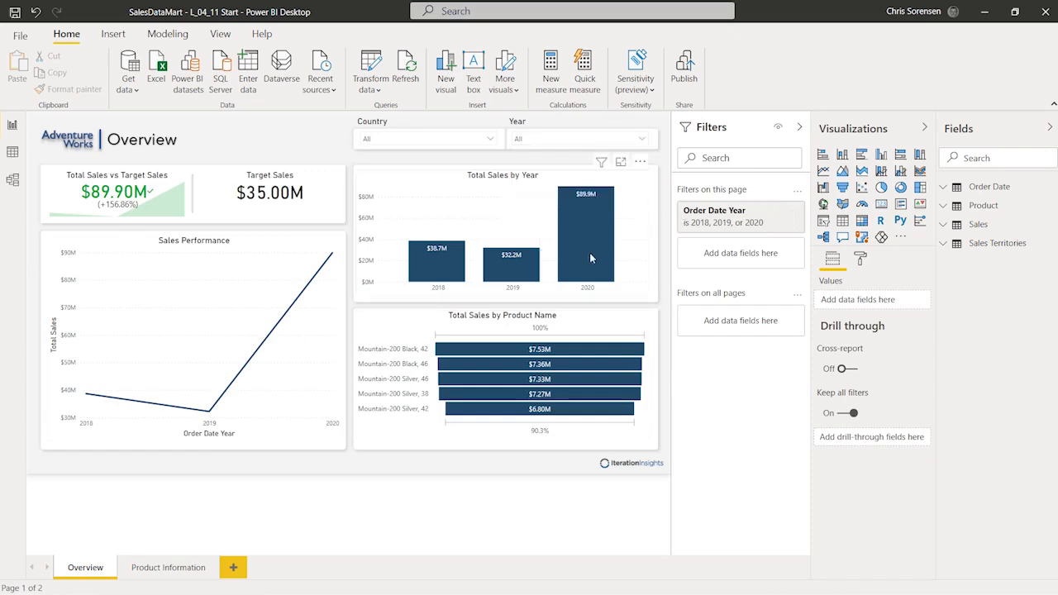
{"action": "mouse_move", "coordinate": [589, 241]}
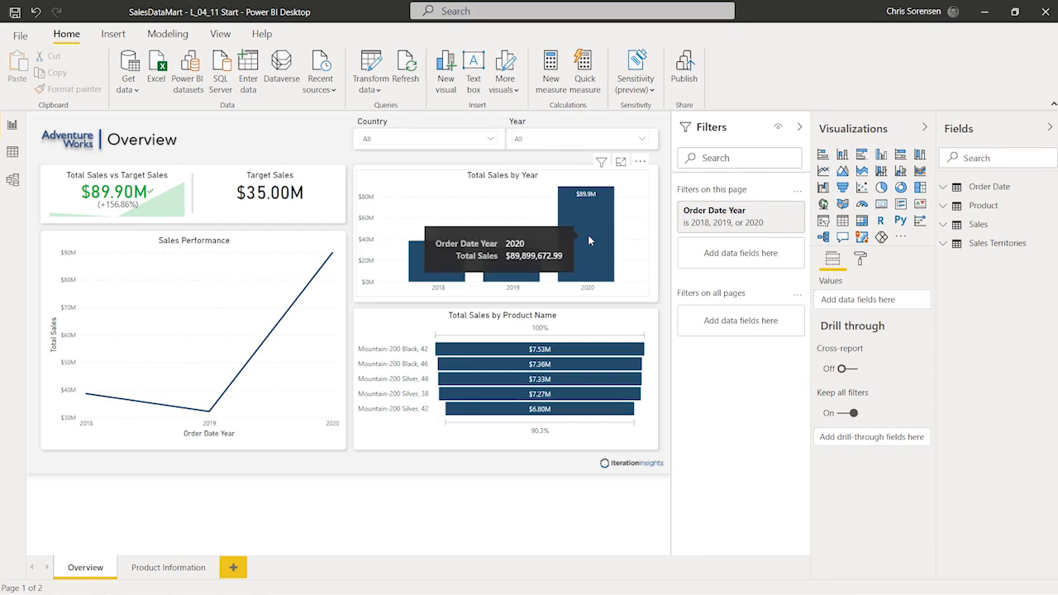
{"action": "left_click", "coordinate": [589, 240]}
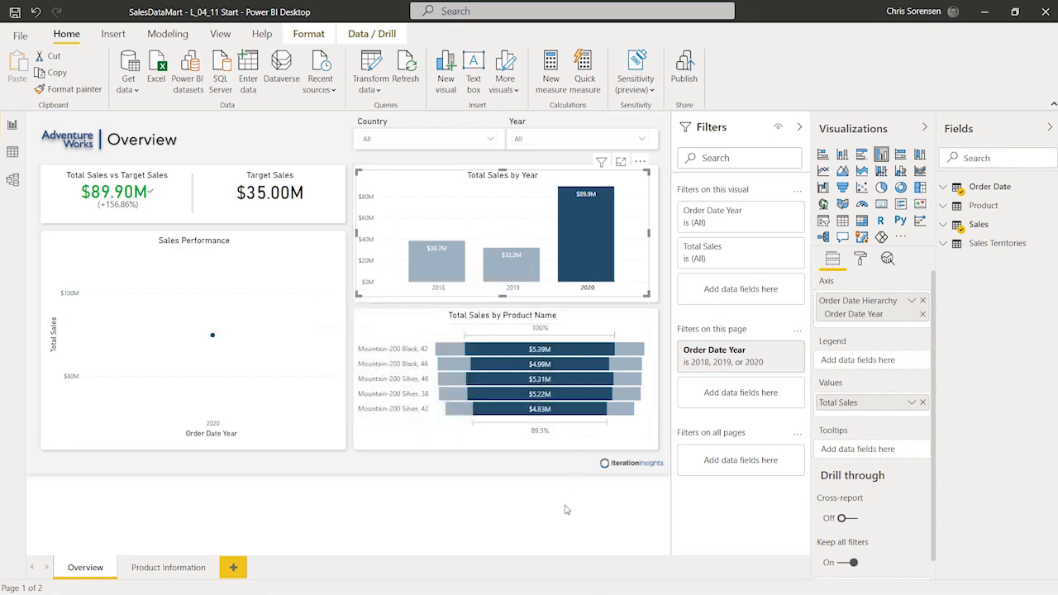
{"action": "left_click", "coordinate": [583, 227]}
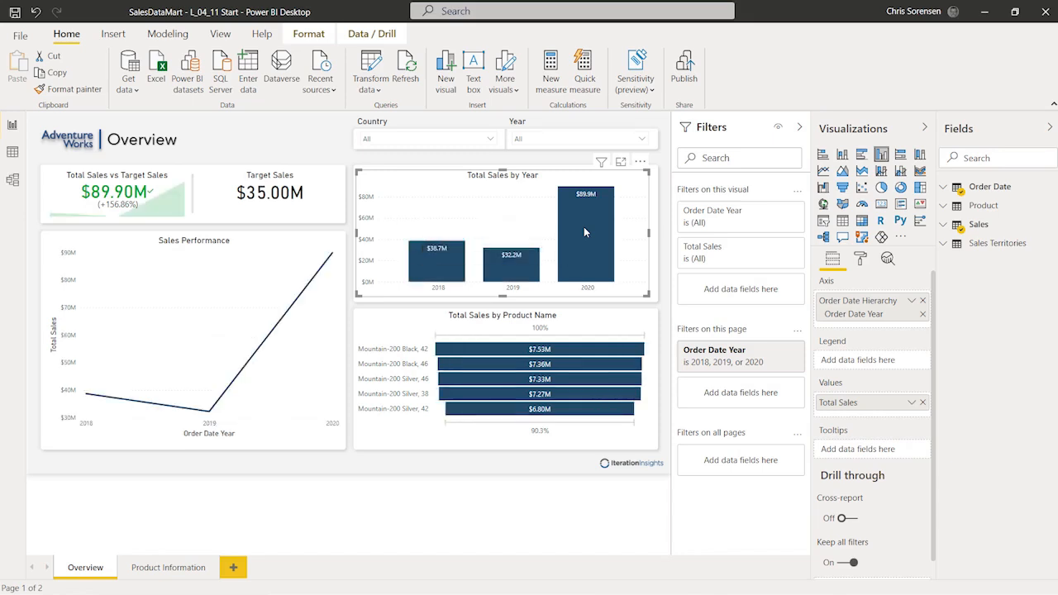
{"action": "left_click", "coordinate": [473, 354]}
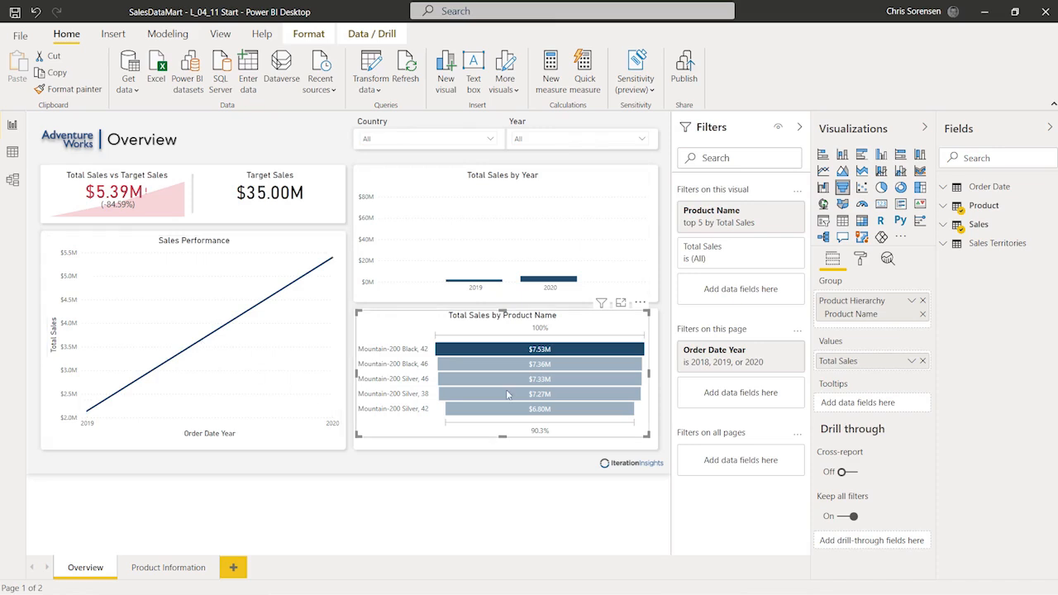
{"action": "mouse_move", "coordinate": [507, 394]}
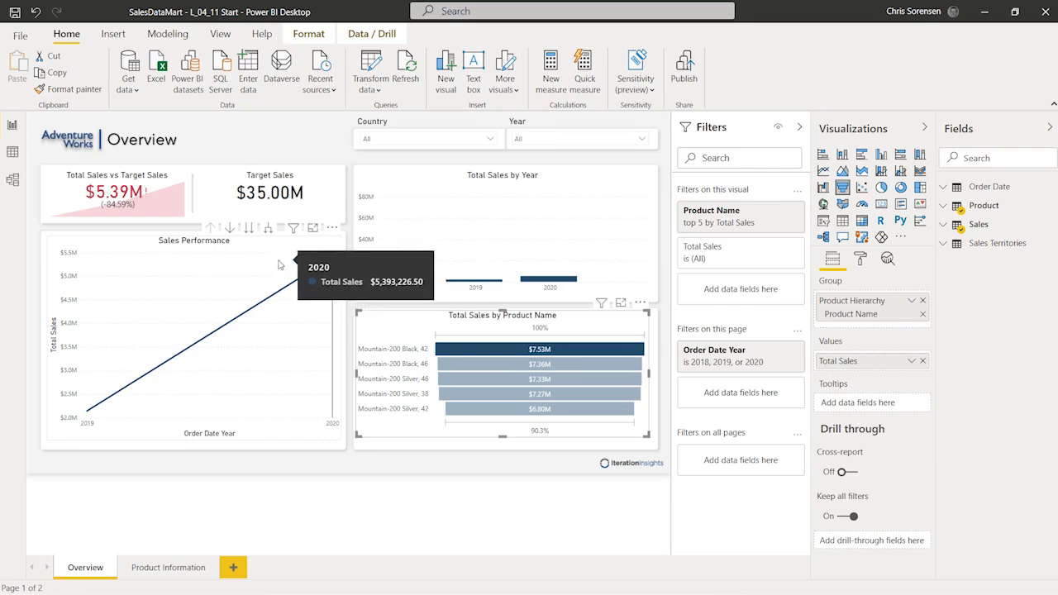
{"action": "mouse_move", "coordinate": [292, 231]}
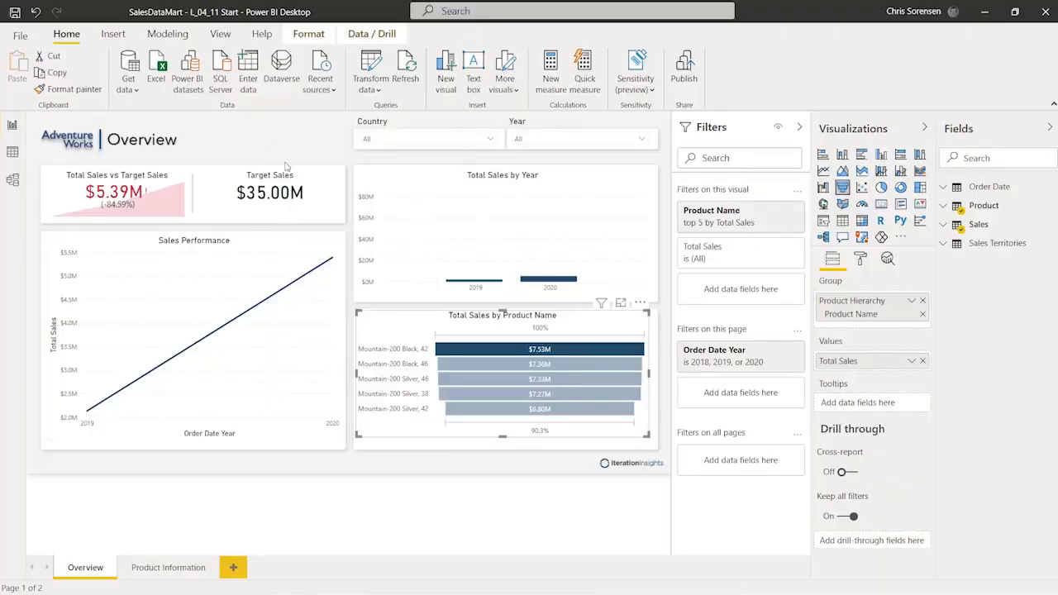
{"action": "mouse_move", "coordinate": [303, 162]}
{"action": "mouse_move", "coordinate": [610, 178]}
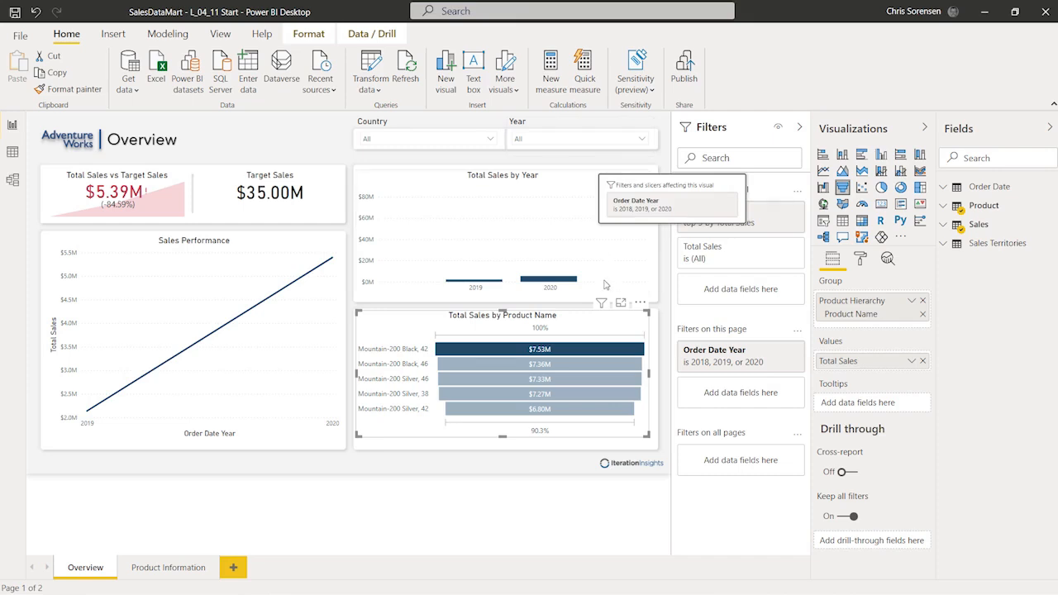
{"action": "mouse_move", "coordinate": [601, 304]}
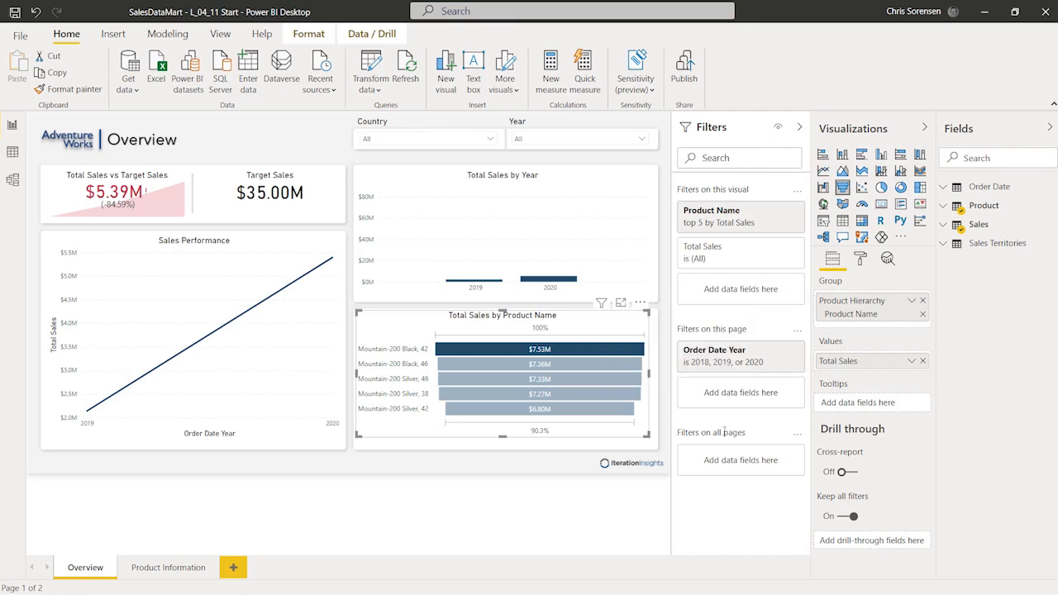
{"action": "left_click", "coordinate": [561, 351]}
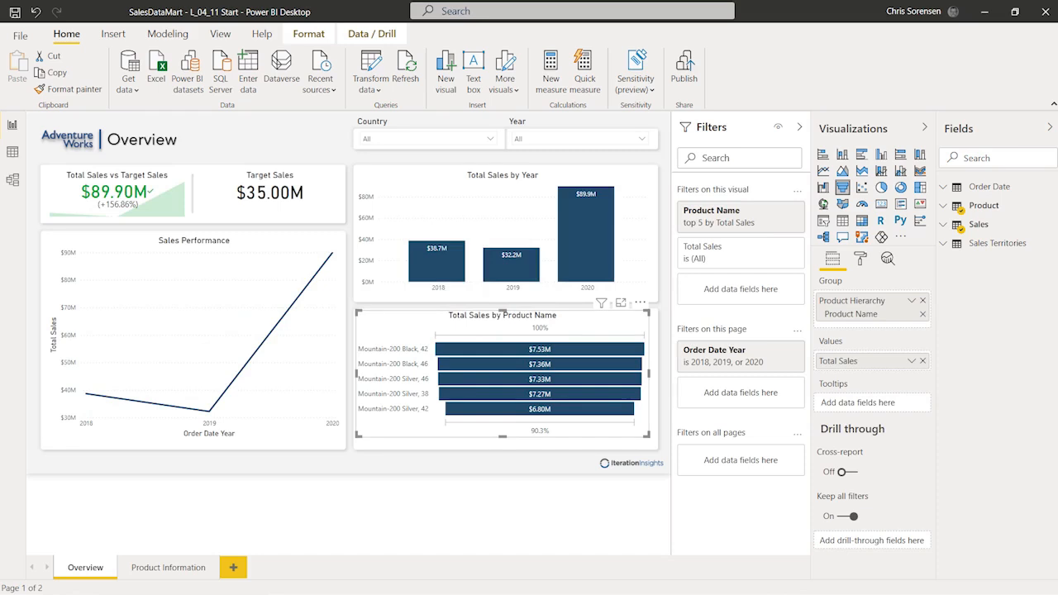
{"action": "key", "text": "Escape"}
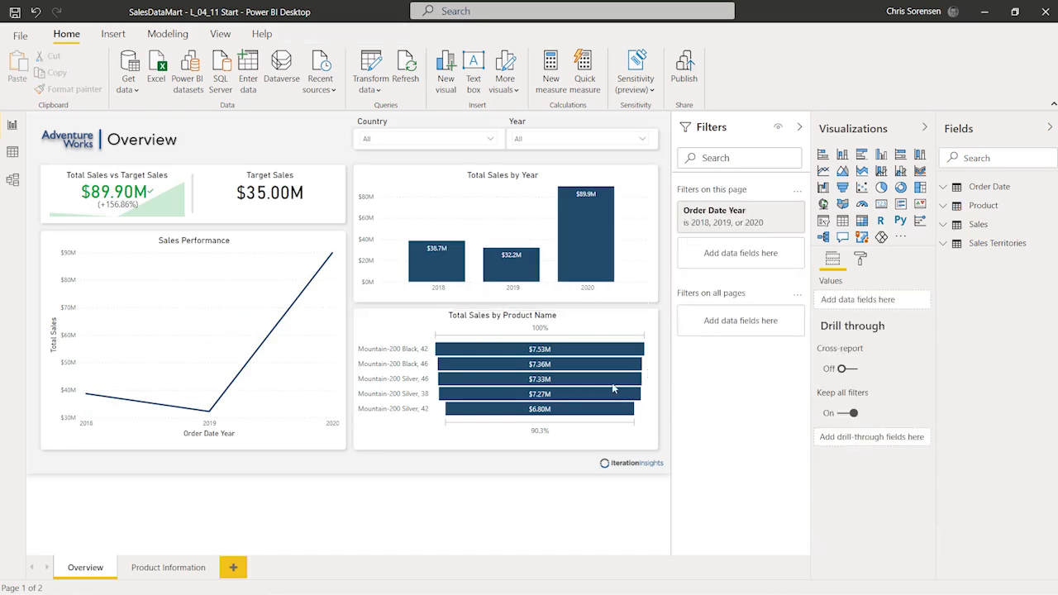
Step: With the Year slicer selected, turn on Edit interactions and set Sales Performance to None
{"action": "left_click", "coordinate": [566, 128]}
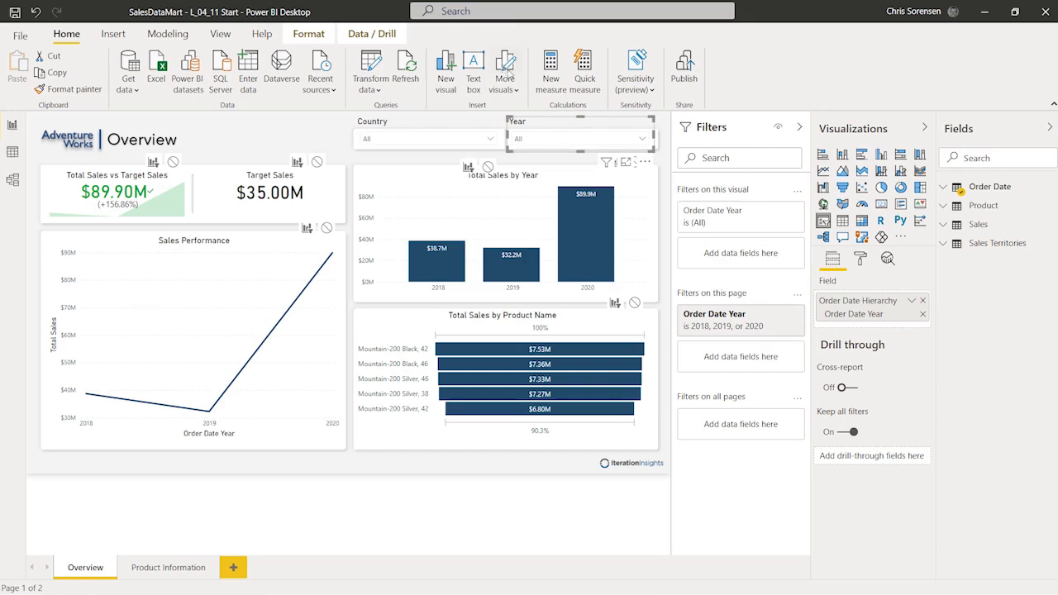
{"action": "left_click", "coordinate": [313, 37]}
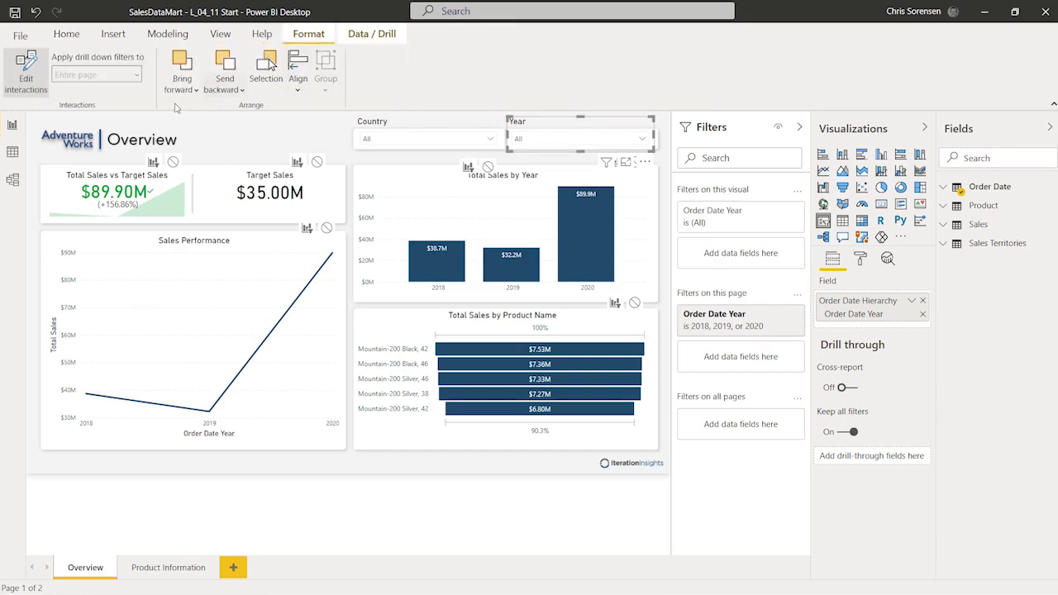
{"action": "left_click", "coordinate": [28, 86]}
{"action": "left_click", "coordinate": [28, 83]}
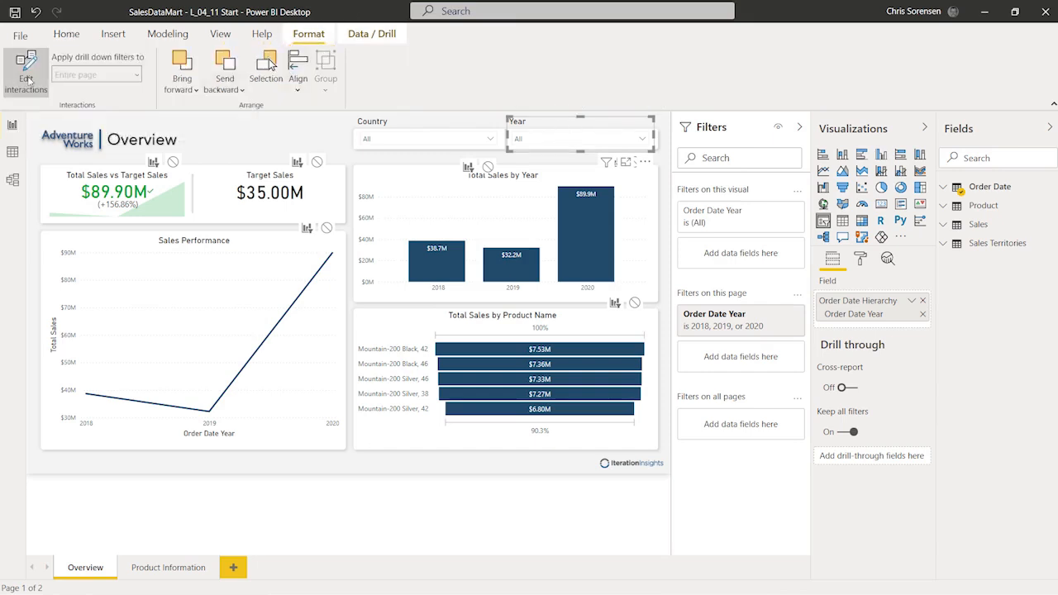
{"action": "left_click", "coordinate": [29, 79]}
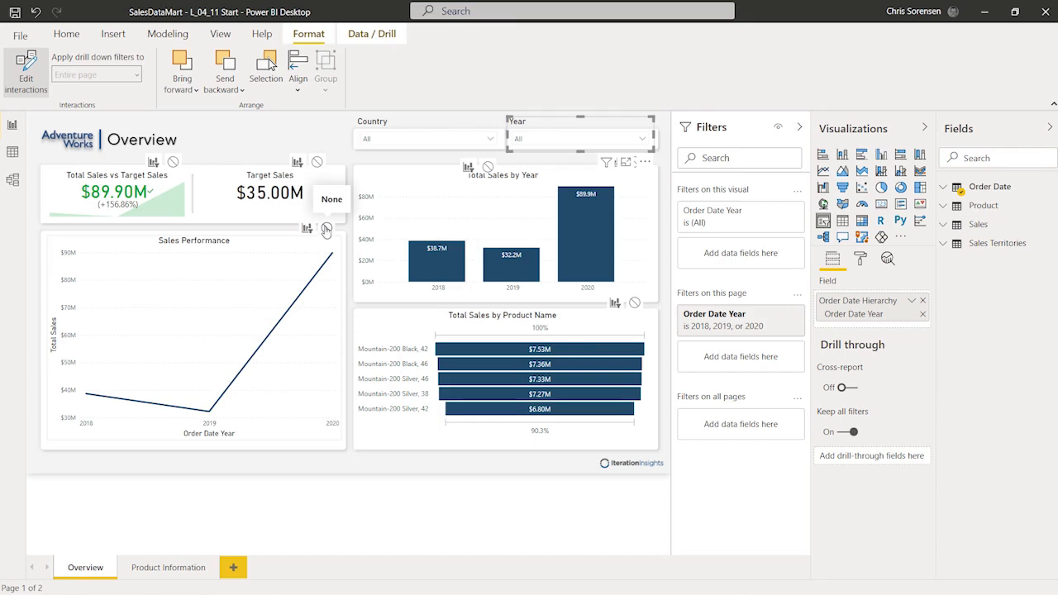
{"action": "left_click", "coordinate": [326, 229]}
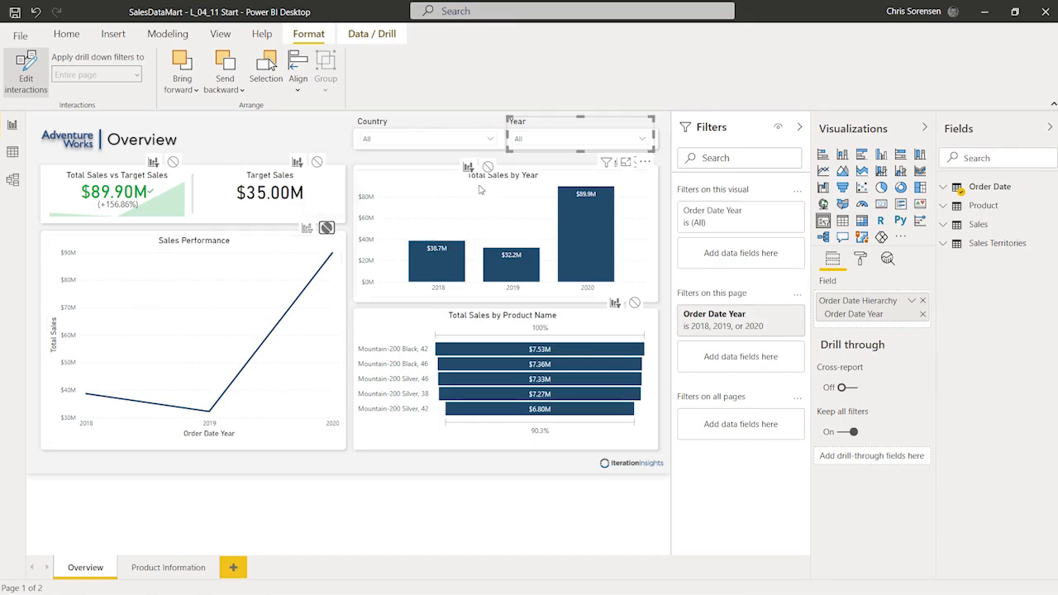
Step: Set the Total Sales by Year interaction to None as well, then turn Edit interactions off
{"action": "left_click_drag", "start_coordinate": [448, 177], "coordinate": [476, 208]}
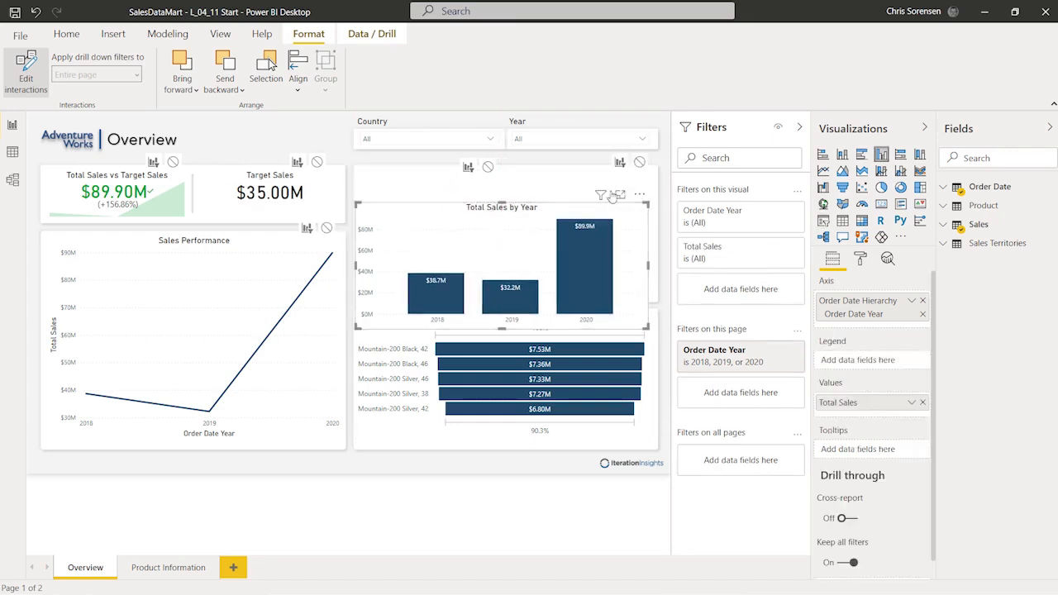
{"action": "left_click", "coordinate": [547, 125]}
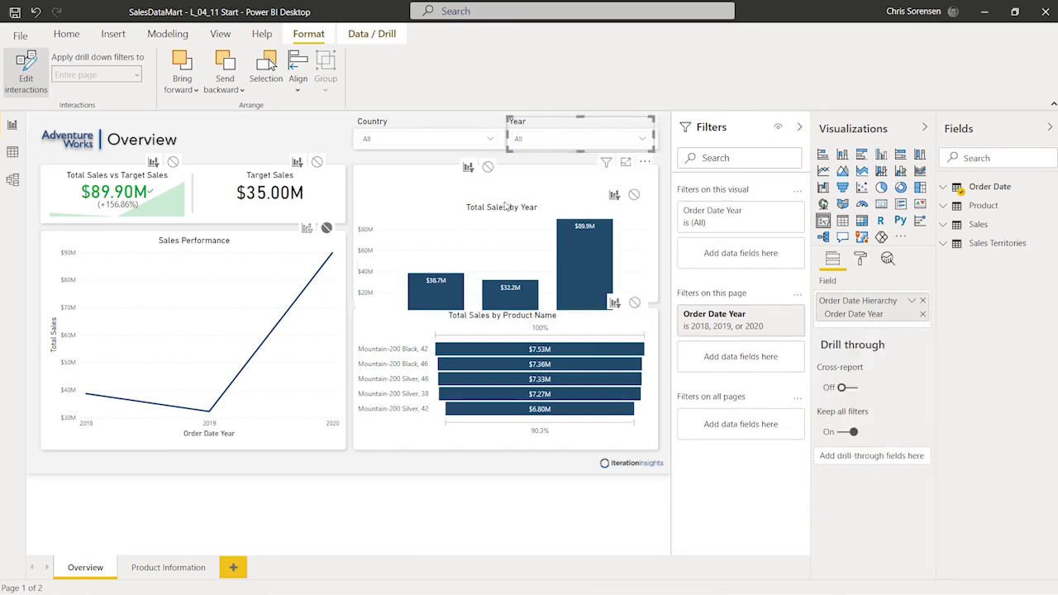
{"action": "left_click", "coordinate": [634, 196]}
{"action": "left_click_drag", "start_coordinate": [455, 202], "coordinate": [457, 179]}
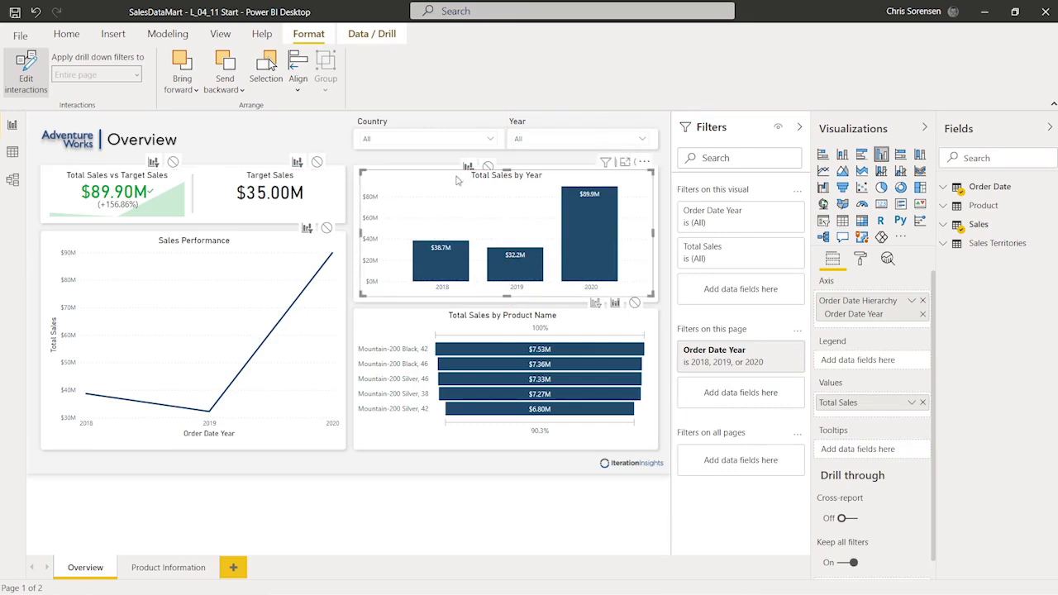
{"action": "left_click", "coordinate": [541, 125]}
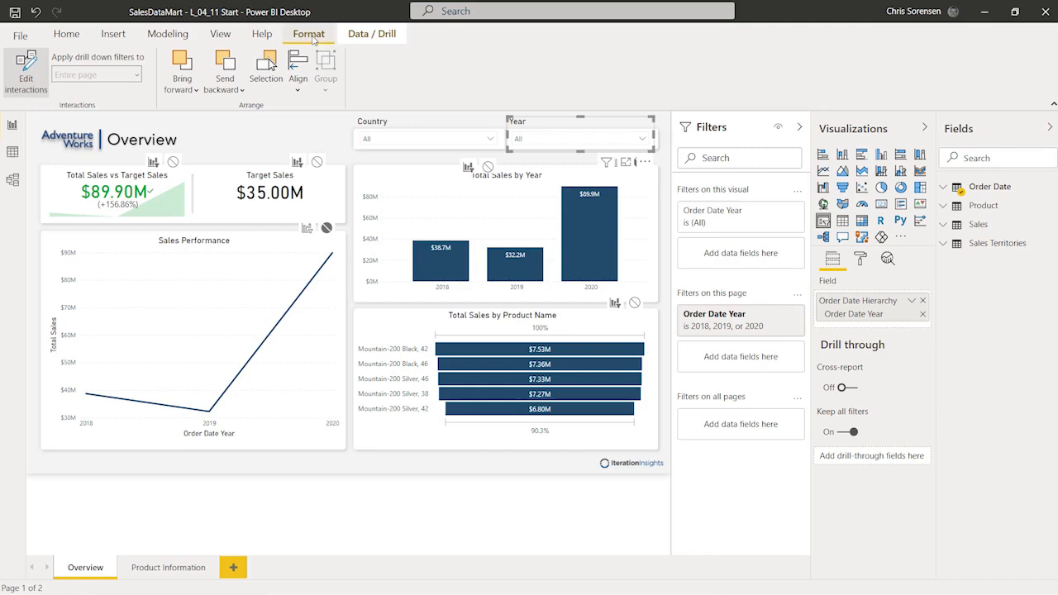
{"action": "left_click", "coordinate": [25, 70]}
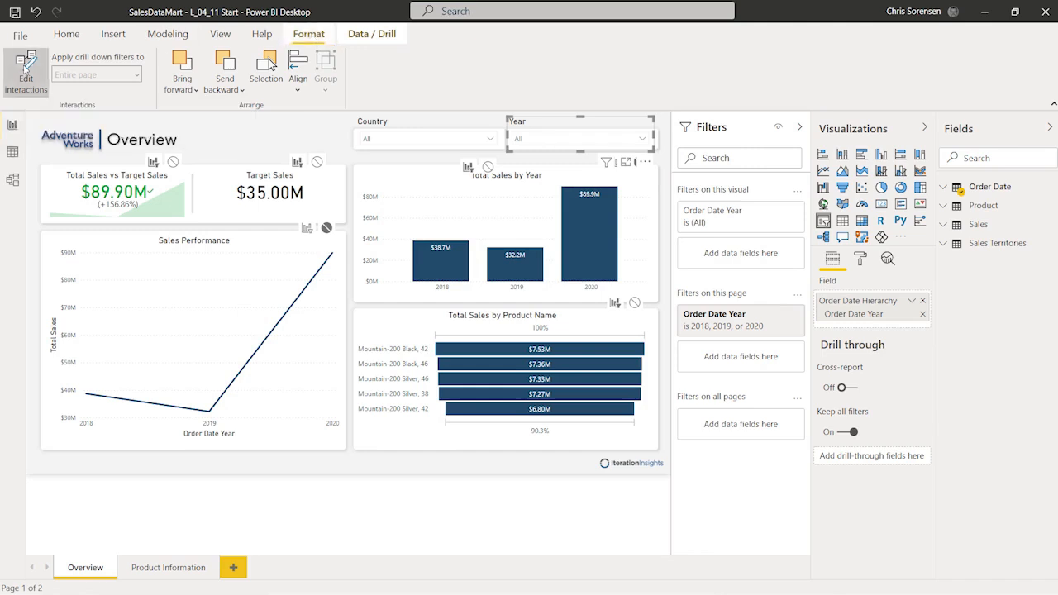
{"action": "left_click", "coordinate": [247, 137]}
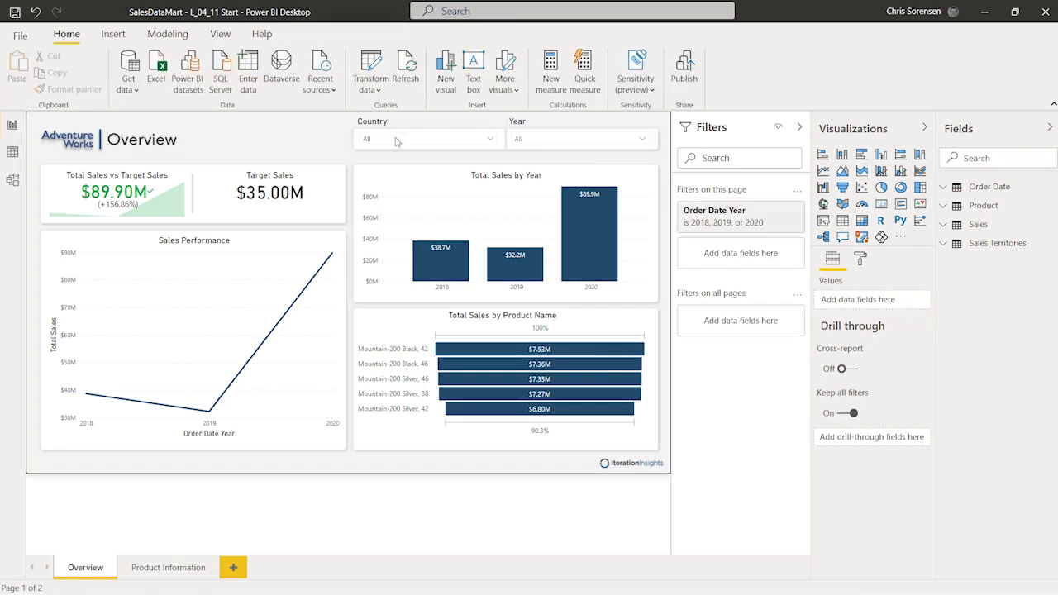
Step: Set the Year slicer to 2020
{"action": "left_click", "coordinate": [643, 140]}
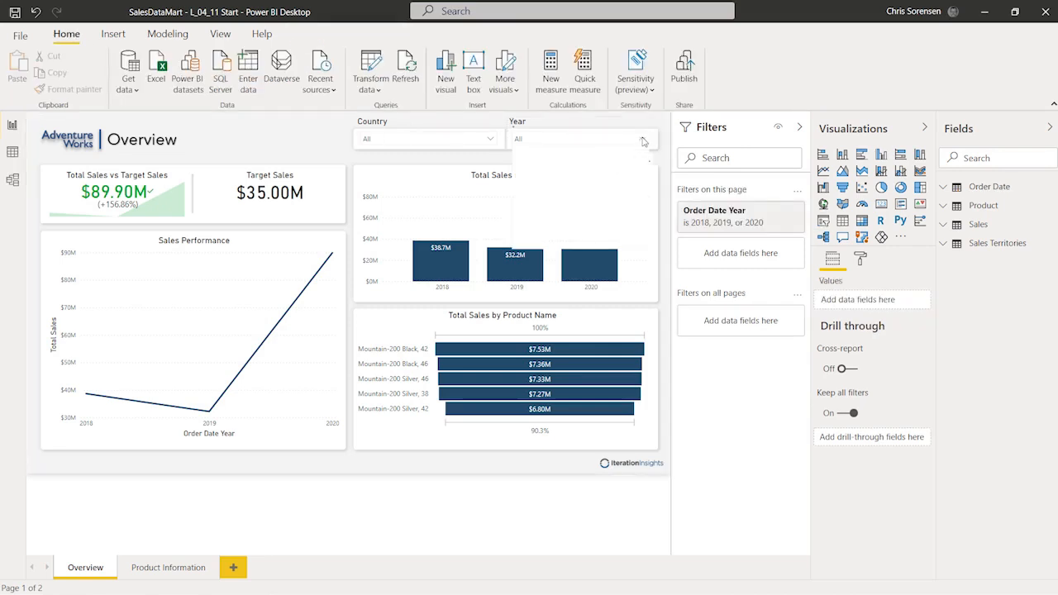
{"action": "left_click", "coordinate": [534, 178]}
{"action": "left_click", "coordinate": [545, 520]}
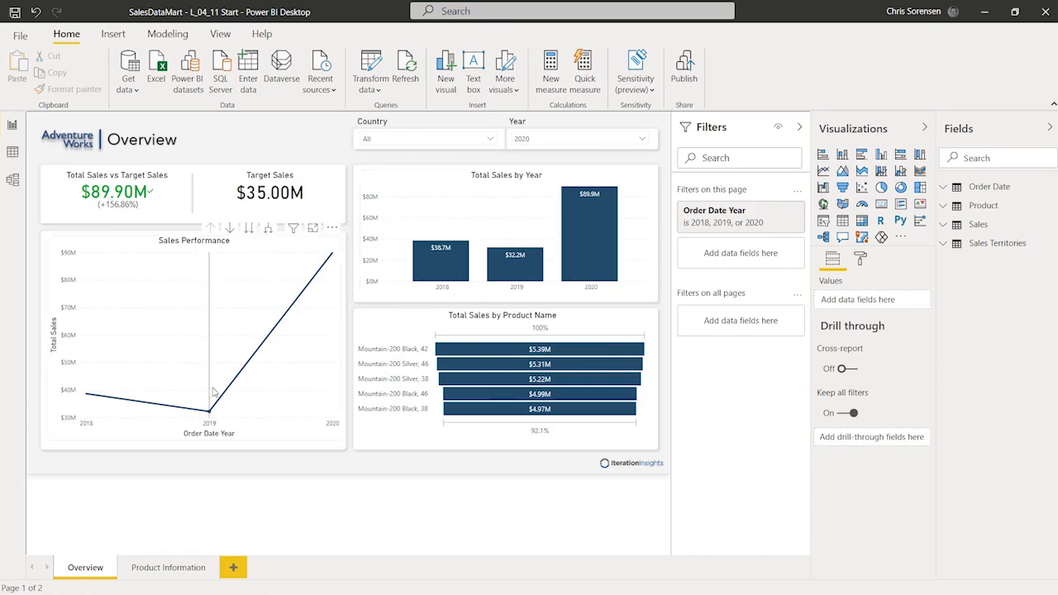
Step: Check the visuals' filter summaries, including Total Sales by Product Name, to verify which filters apply
{"action": "mouse_move", "coordinate": [212, 391]}
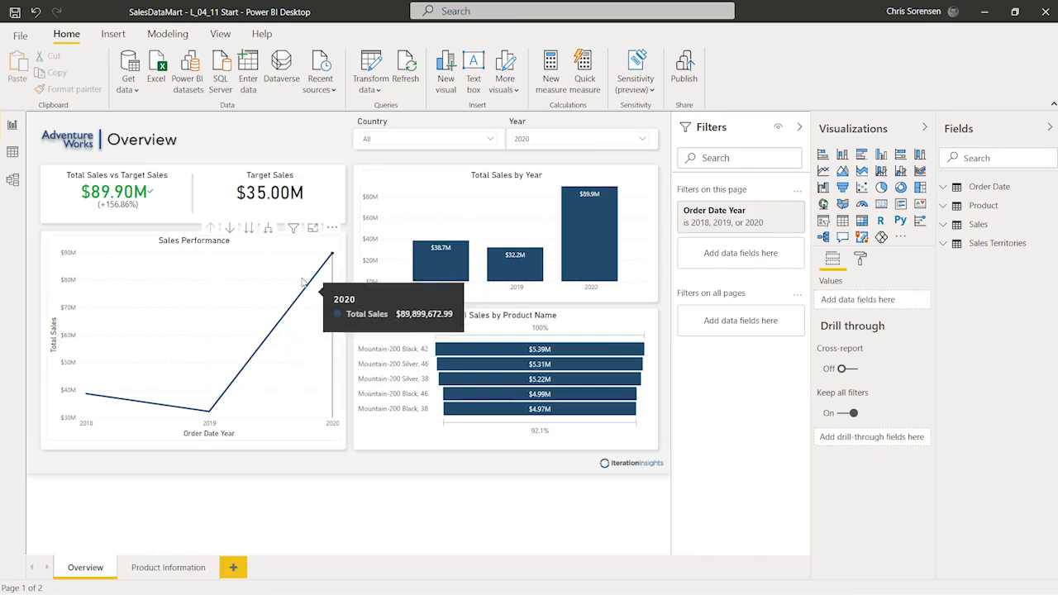
{"action": "mouse_move", "coordinate": [294, 236]}
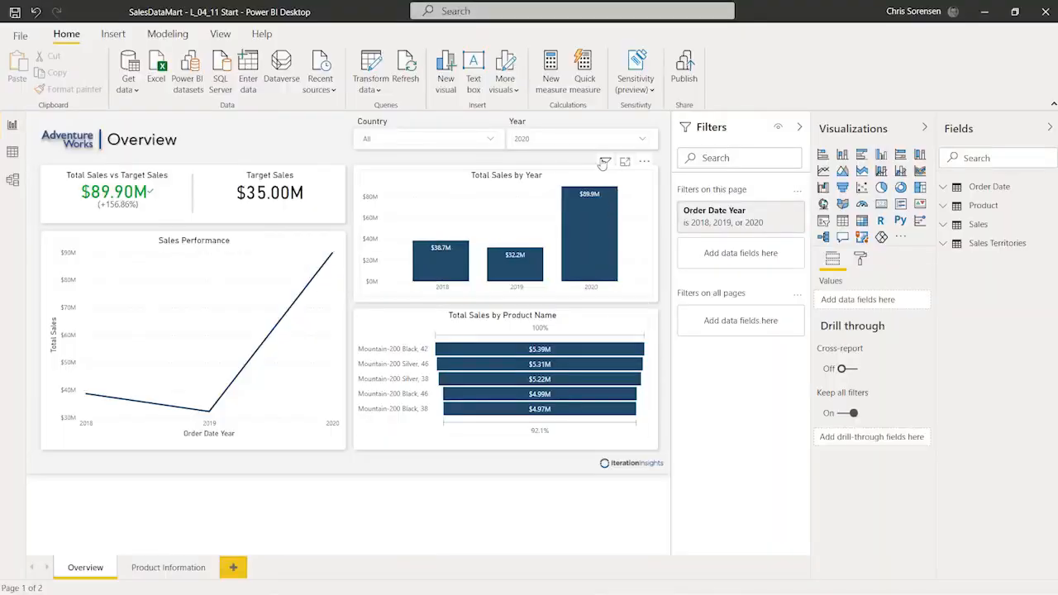
{"action": "mouse_move", "coordinate": [604, 162]}
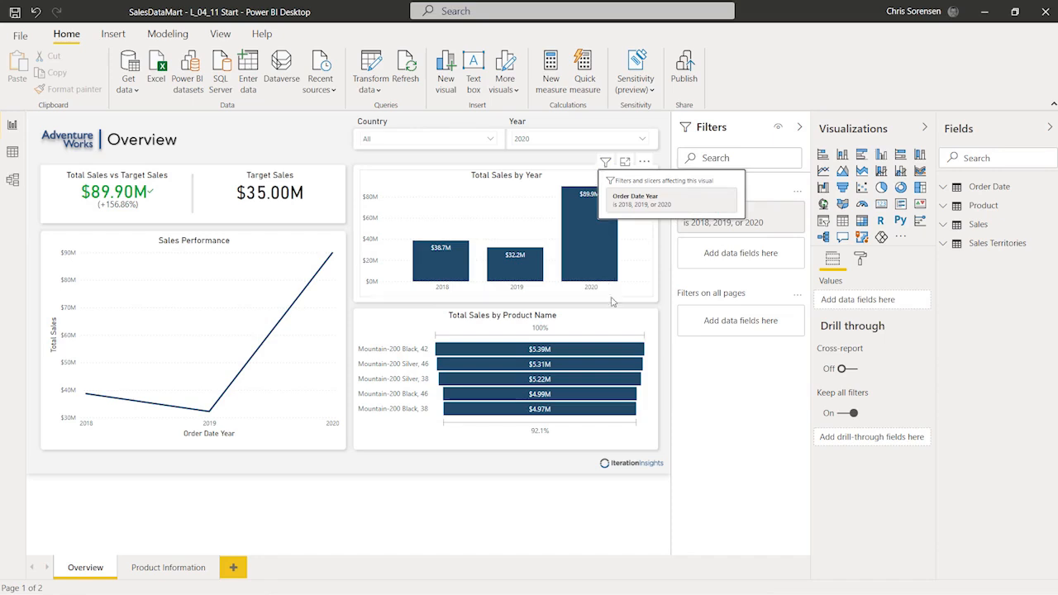
{"action": "mouse_move", "coordinate": [602, 305]}
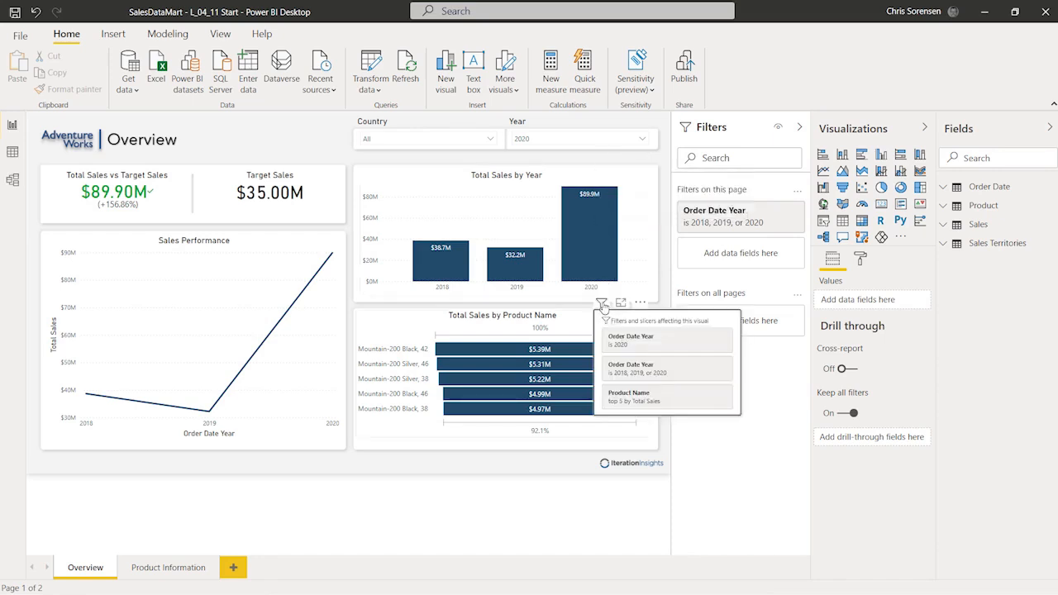
{"action": "left_click", "coordinate": [602, 304]}
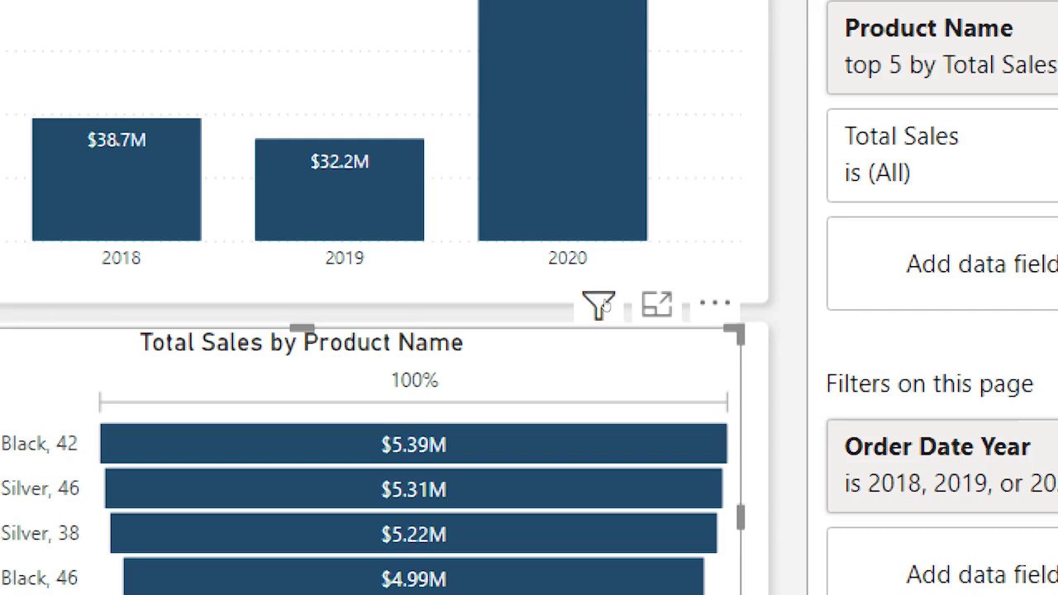
{"action": "mouse_move", "coordinate": [605, 302]}
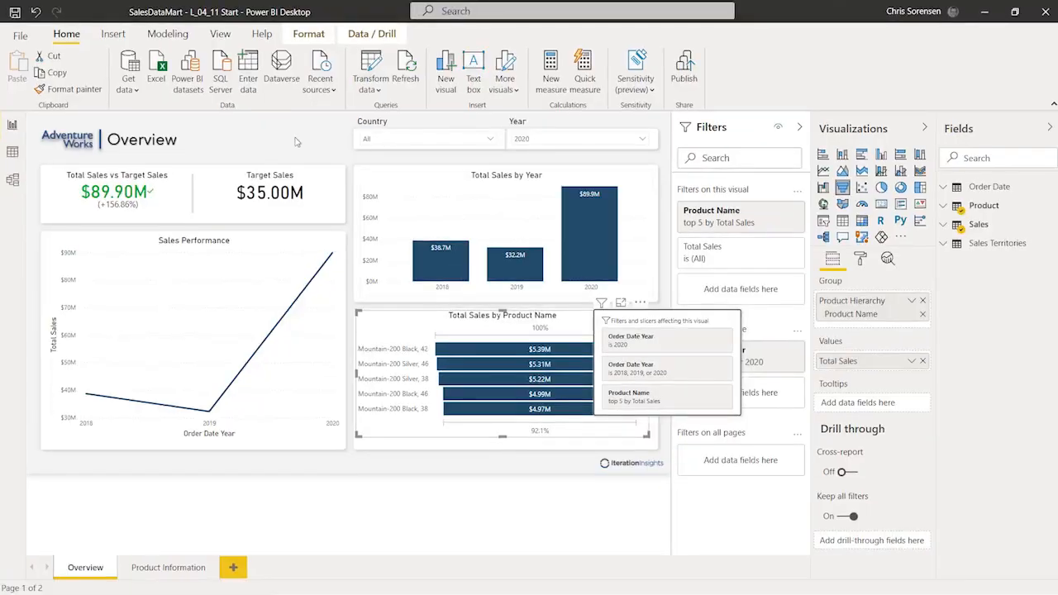
{"action": "left_click", "coordinate": [297, 141]}
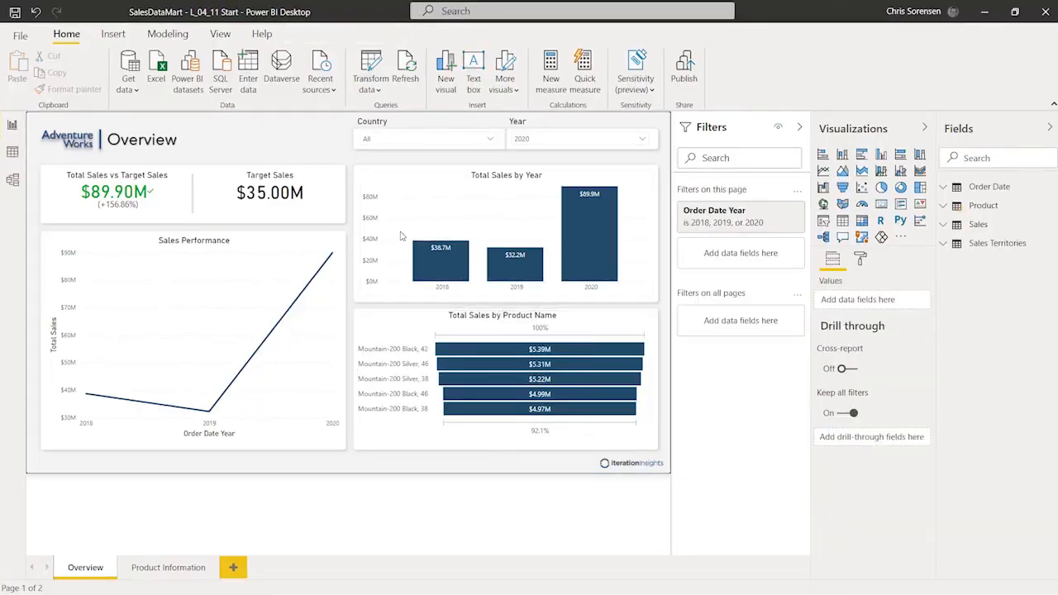
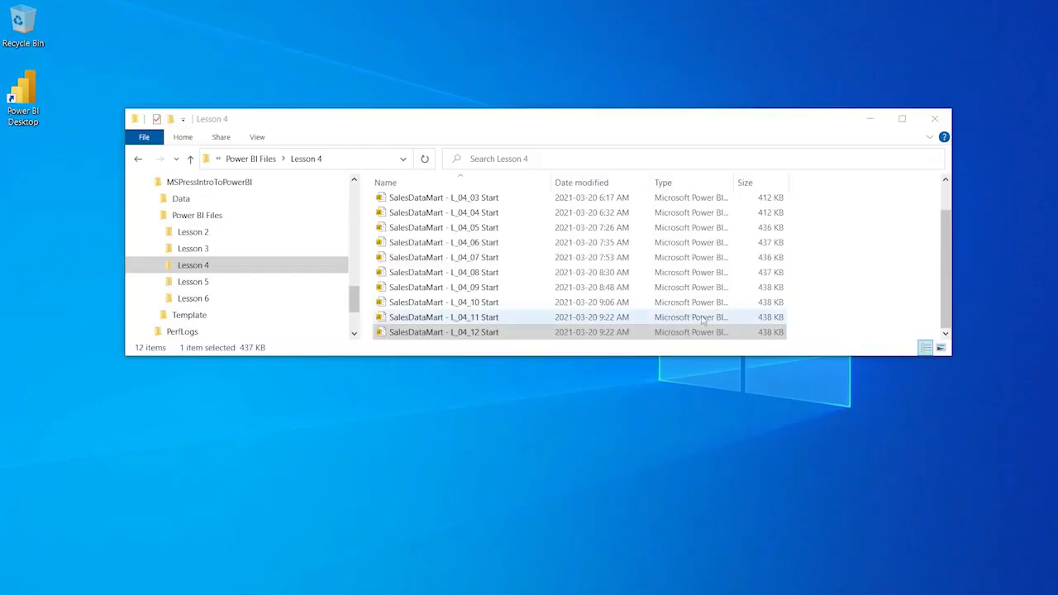
Step: Open SalesDataMart - L_04_12 Start from the Lesson 4 folder in Power BI Desktop
{"action": "double_click", "coordinate": [471, 332]}
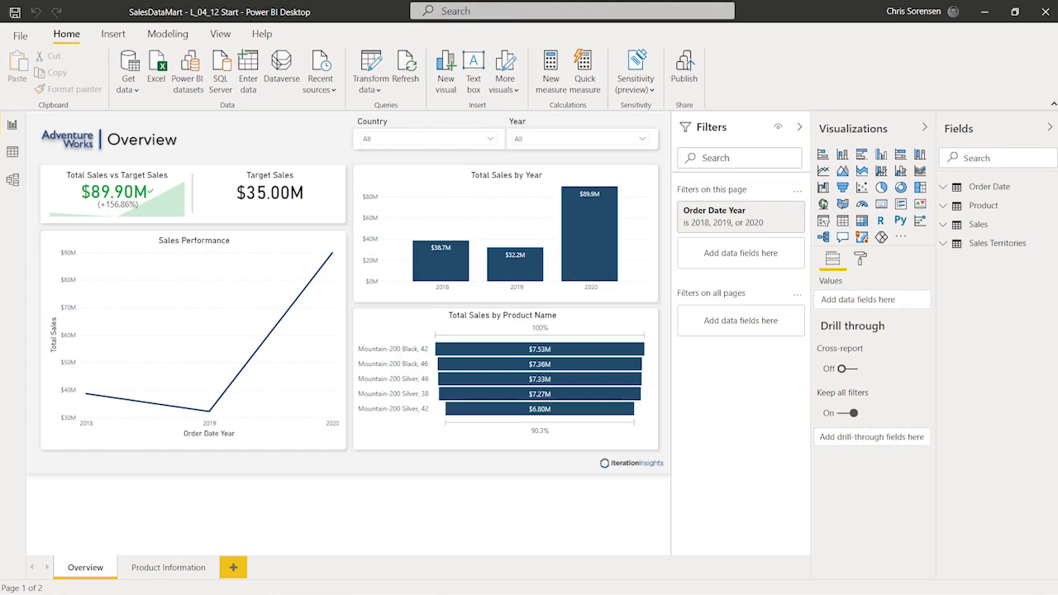
Step: Collapse the Filters pane and preview the Overview filtered to 2020, then to 2019
{"action": "left_click", "coordinate": [798, 128]}
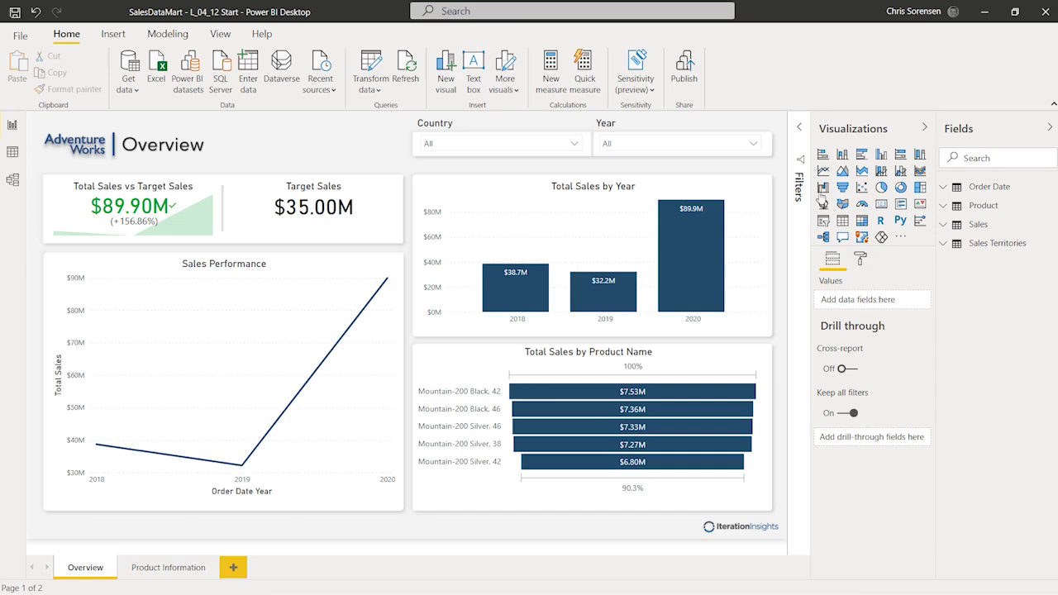
{"action": "left_click", "coordinate": [743, 152]}
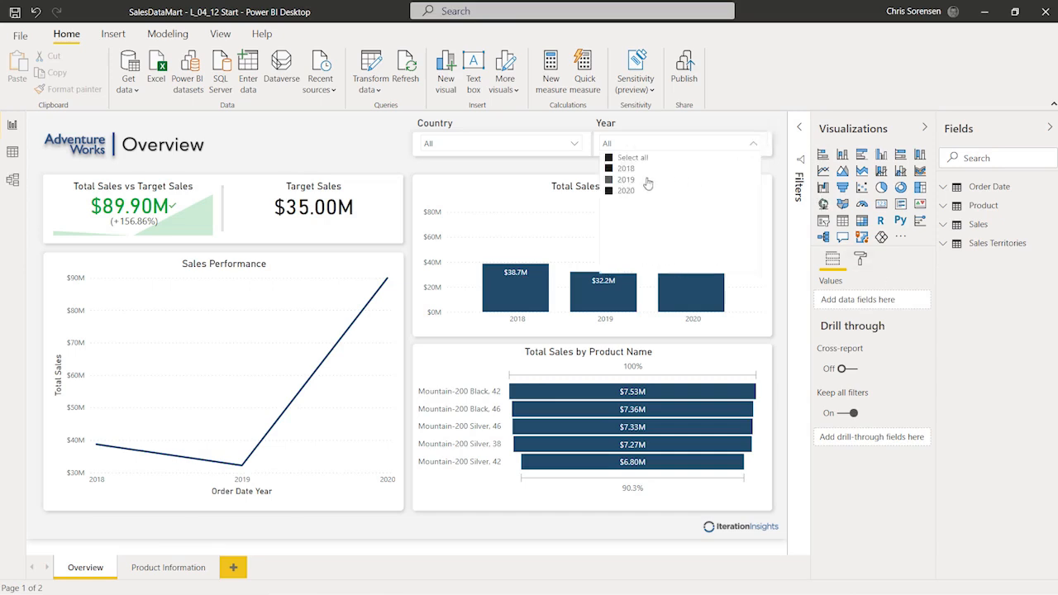
{"action": "left_click", "coordinate": [651, 191]}
{"action": "left_click", "coordinate": [633, 158]}
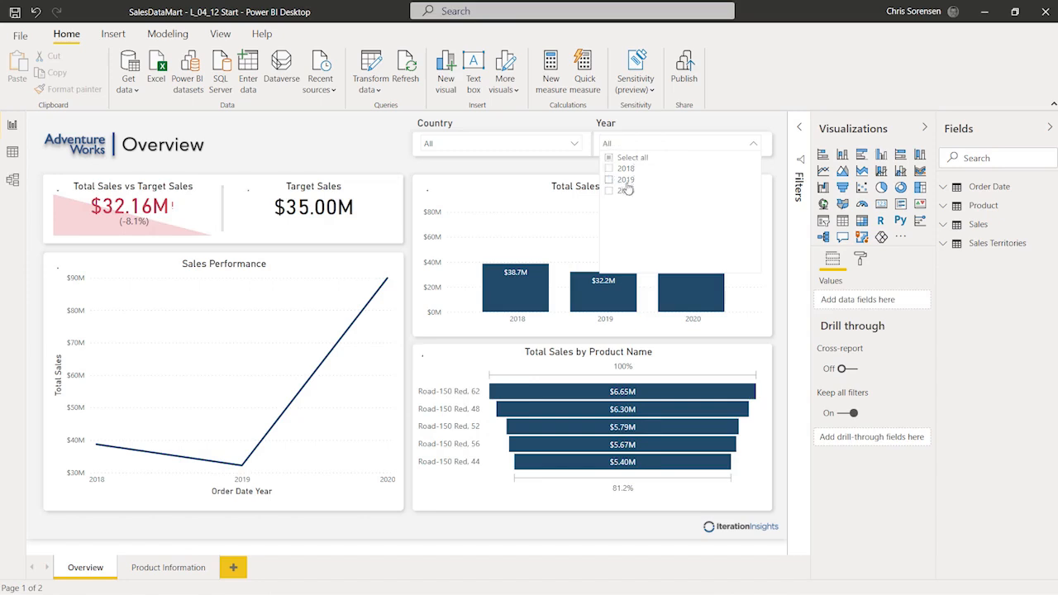
{"action": "left_click", "coordinate": [624, 192]}
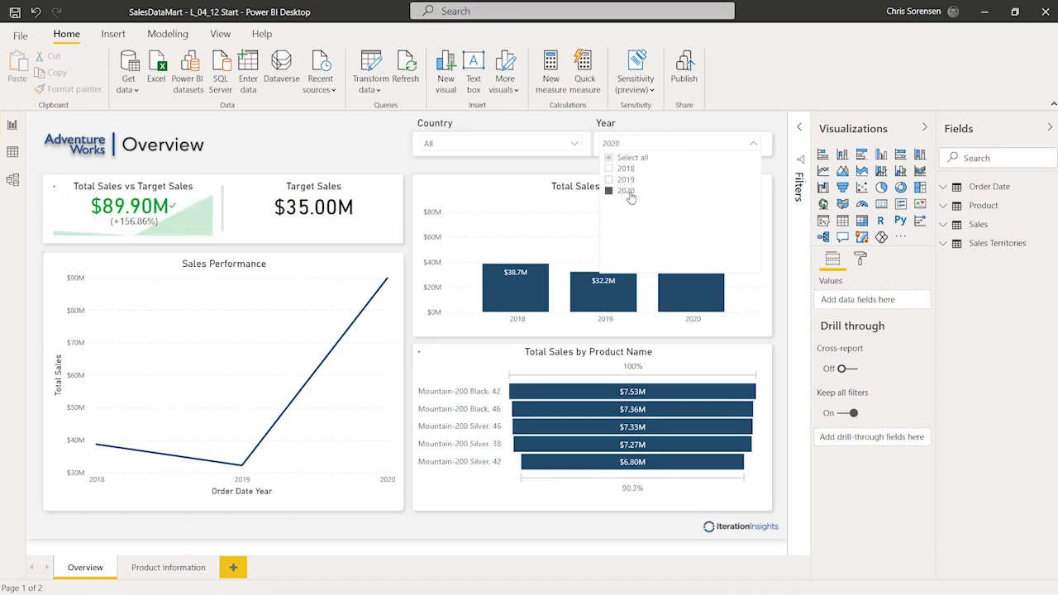
{"action": "left_click", "coordinate": [708, 129]}
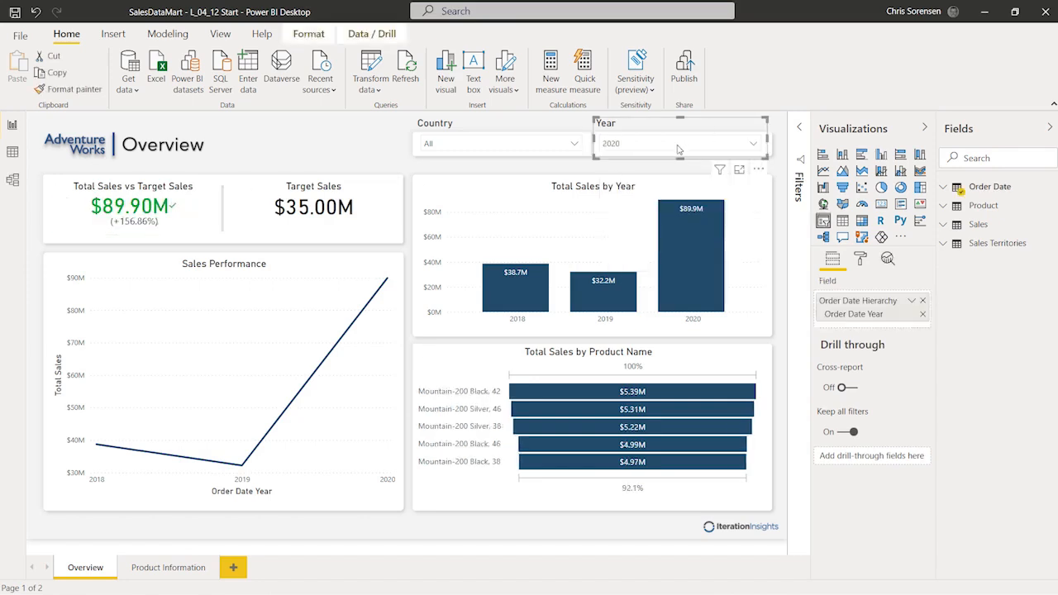
{"action": "left_click", "coordinate": [677, 146]}
{"action": "left_click", "coordinate": [616, 191]}
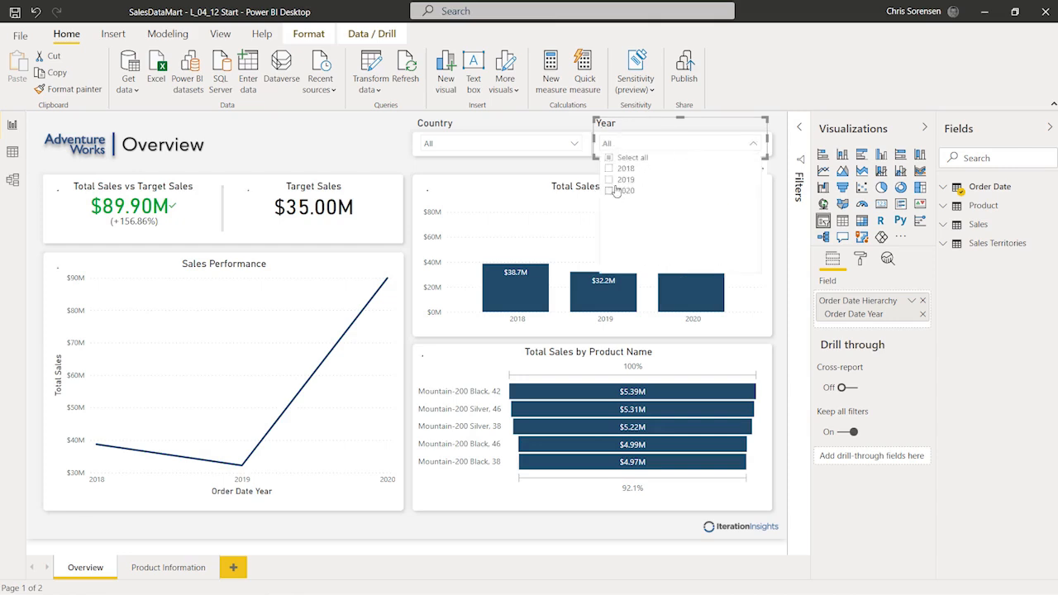
{"action": "left_click", "coordinate": [665, 180]}
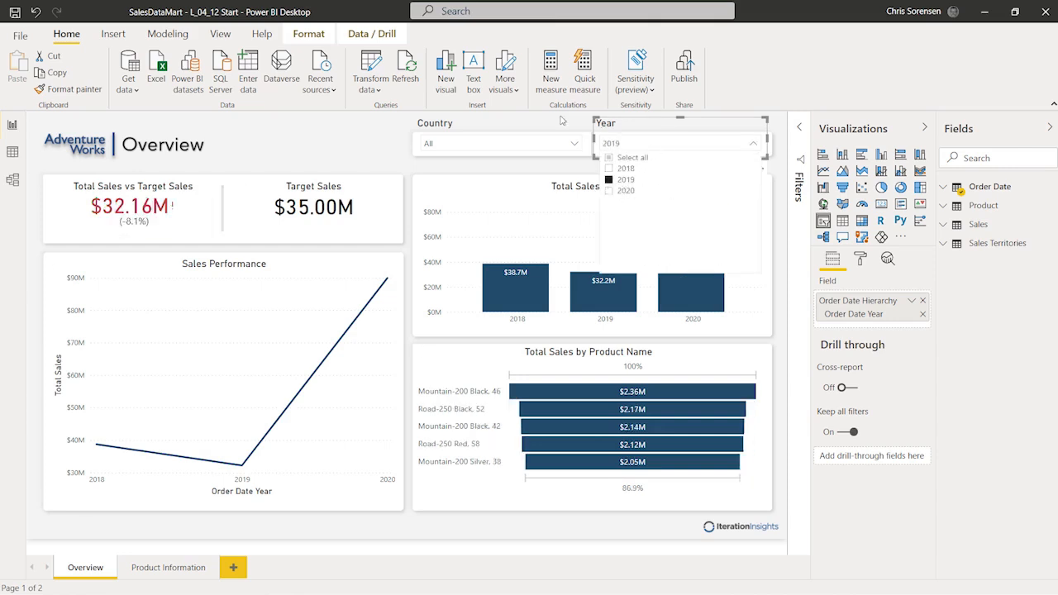
{"action": "left_click", "coordinate": [561, 120]}
Step: Filter the Overview page to Year 2018 and Country Canada
{"action": "left_click", "coordinate": [655, 145]}
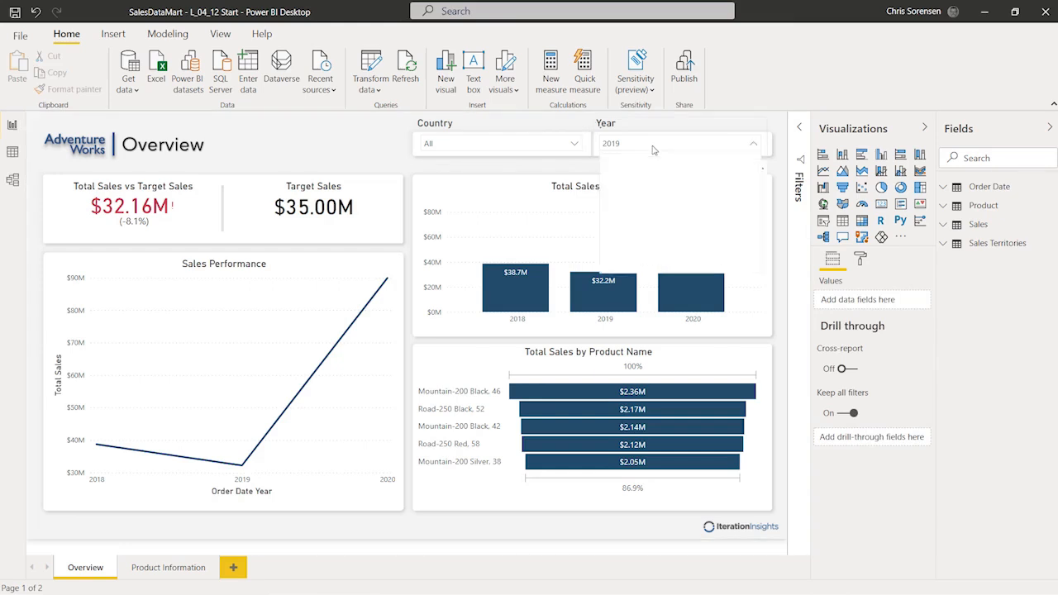
{"action": "left_click", "coordinate": [609, 169]}
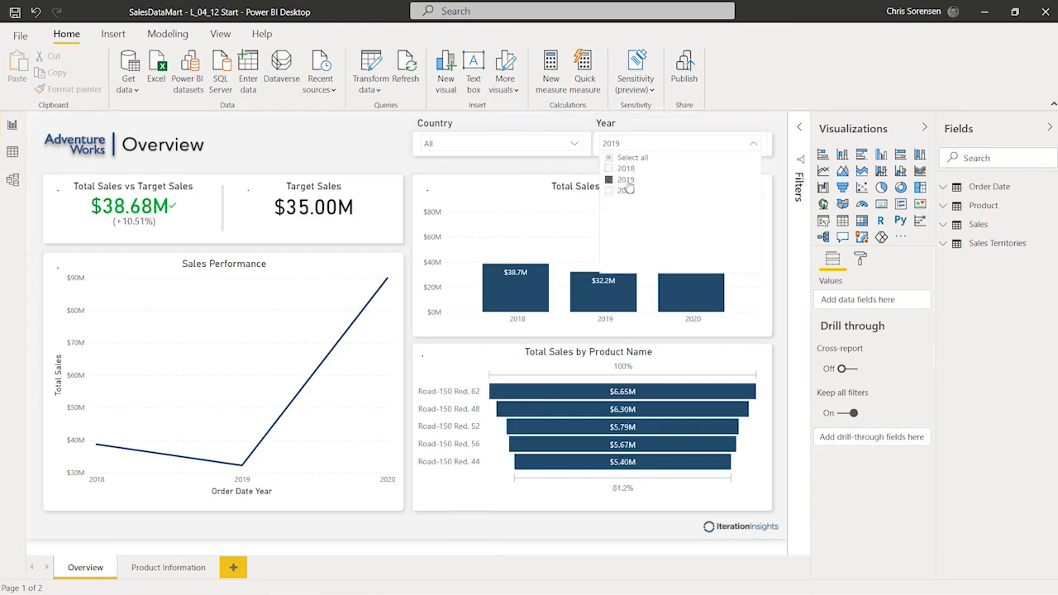
{"action": "left_click", "coordinate": [609, 179]}
{"action": "left_click", "coordinate": [609, 169]}
{"action": "left_click", "coordinate": [389, 130]}
{"action": "left_click", "coordinate": [449, 145]}
{"action": "left_click", "coordinate": [450, 180]}
{"action": "left_click", "coordinate": [331, 148]}
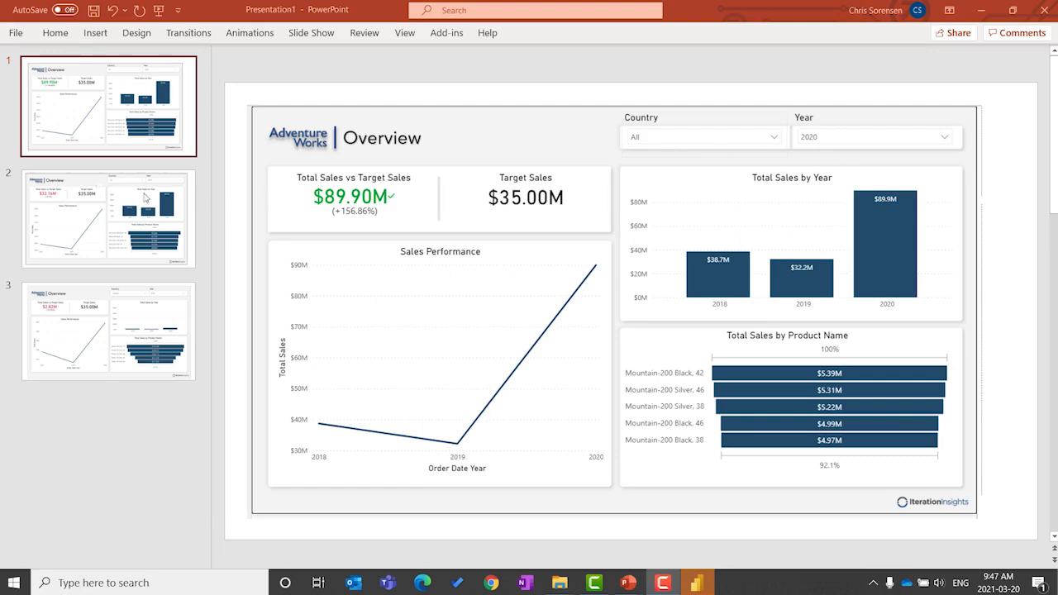
Step: Review the 2019 and Canada 2018 slides, then start the slide show from the 2020 slide
{"action": "left_click", "coordinate": [104, 193]}
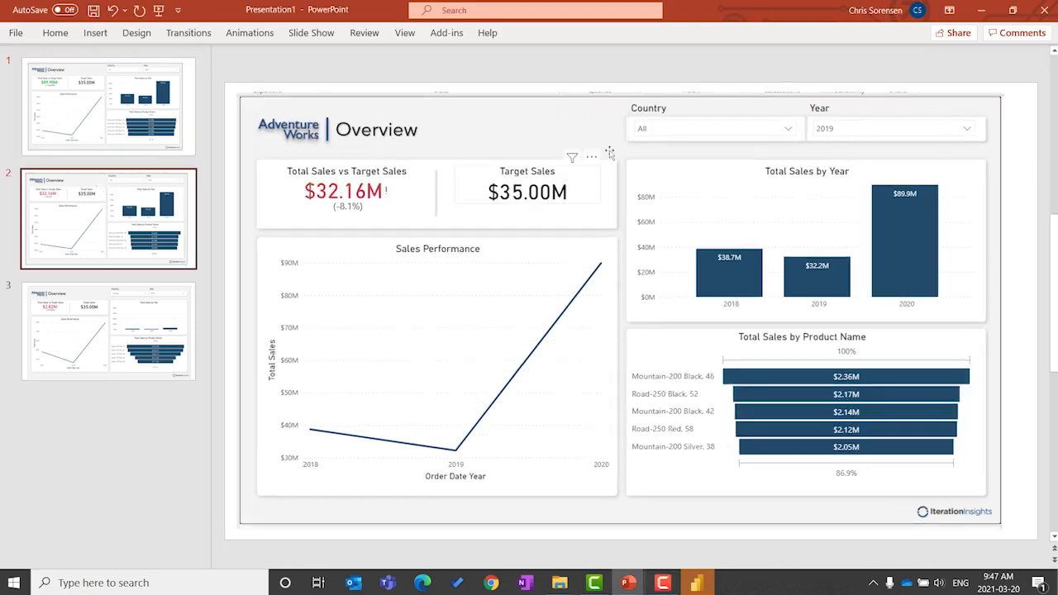
{"action": "left_click", "coordinate": [128, 333]}
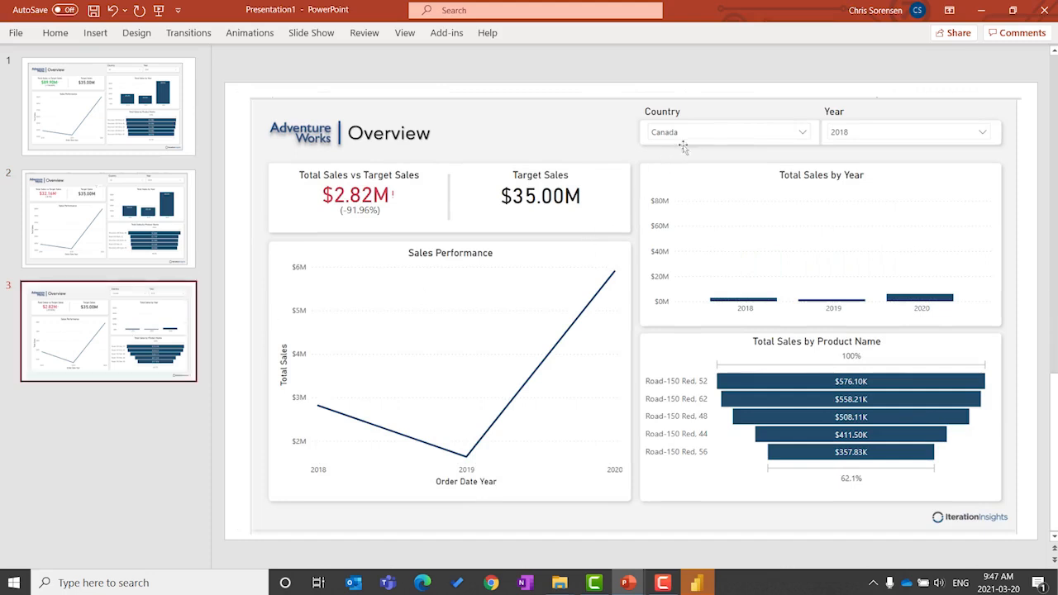
{"action": "left_click", "coordinate": [192, 153]}
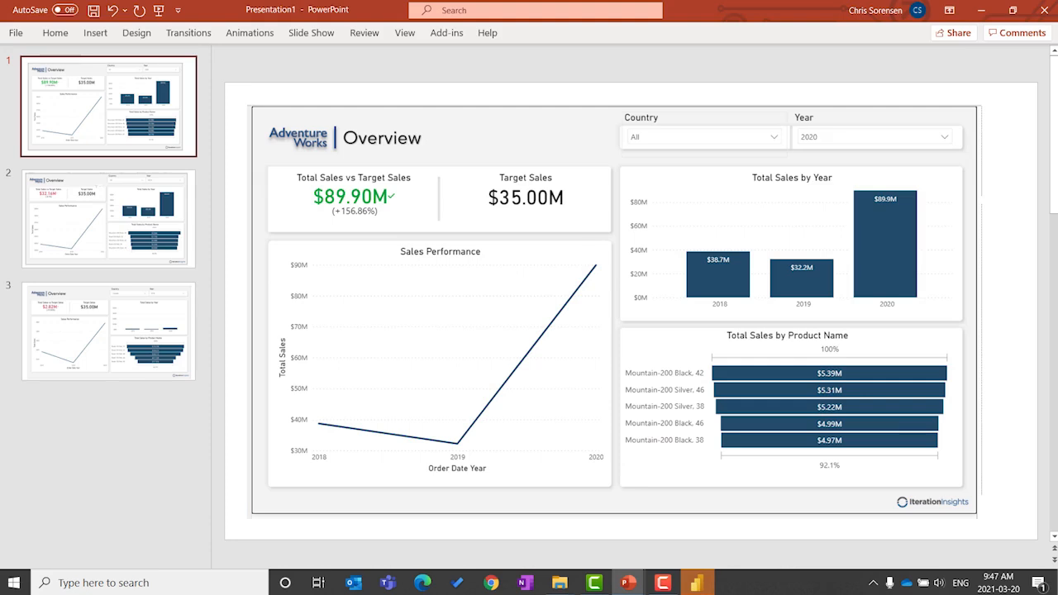
{"action": "key", "text": "F5"}
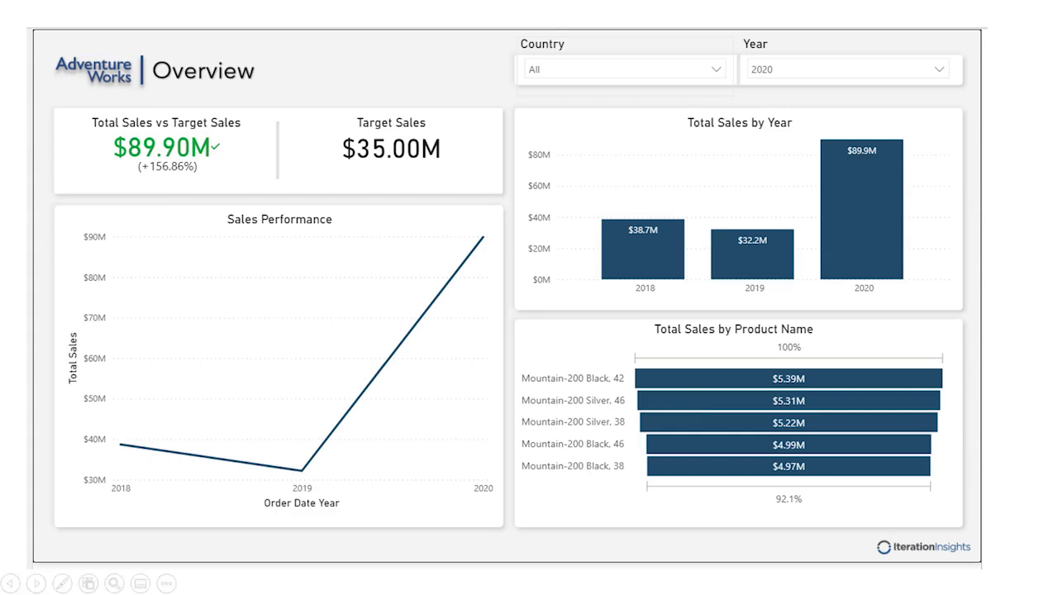
Step: Advance the slide show through the 2019 and Canada 2018 dashboard slides
{"action": "key", "text": "Right"}
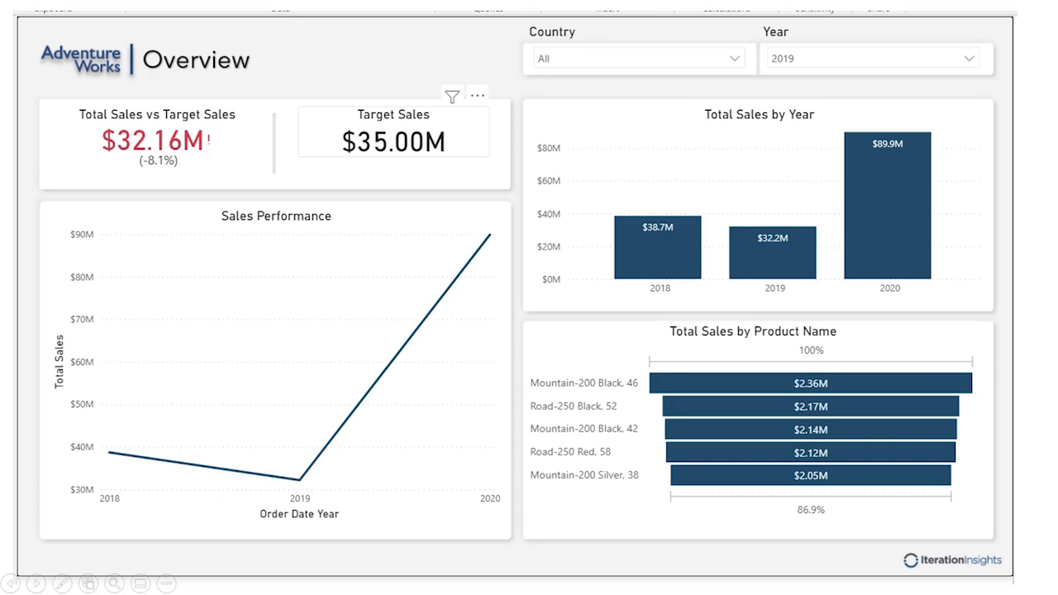
{"action": "key", "text": "Right"}
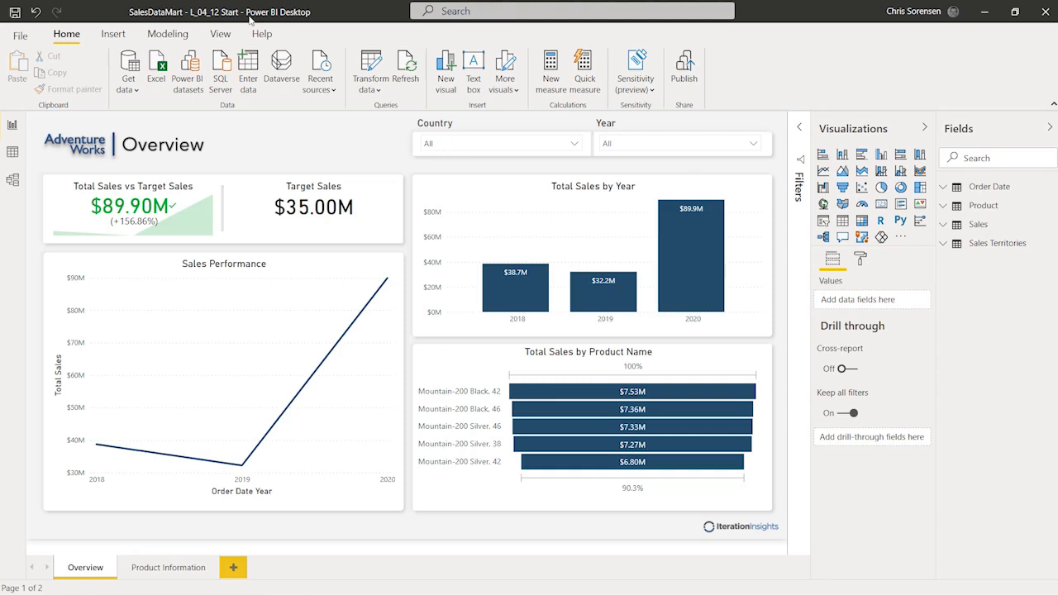
Step: Show the Bookmarks and Selection panes from the View ribbon
{"action": "left_click", "coordinate": [220, 34]}
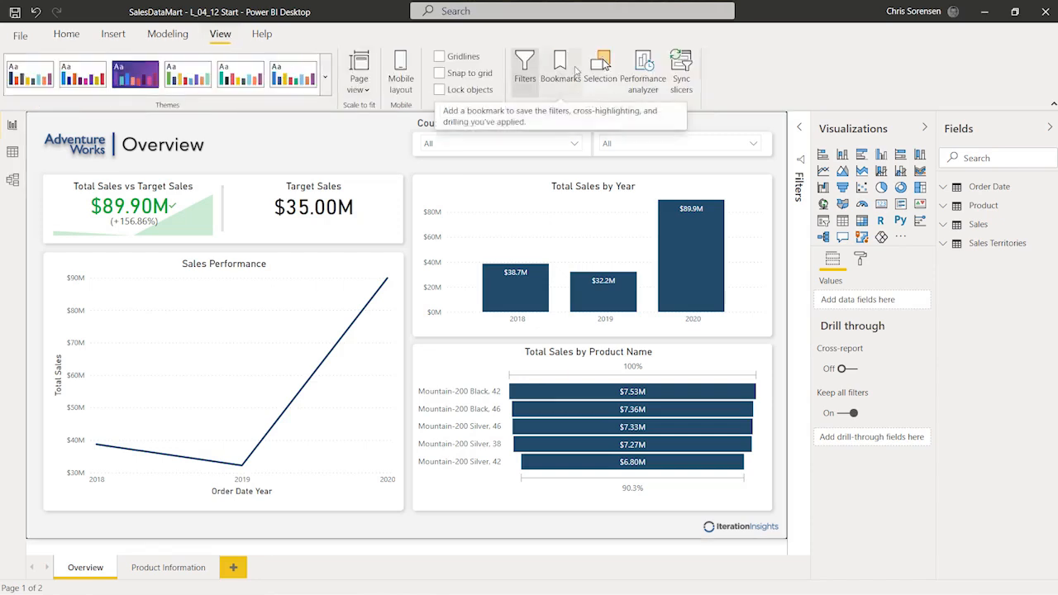
{"action": "left_click", "coordinate": [576, 71]}
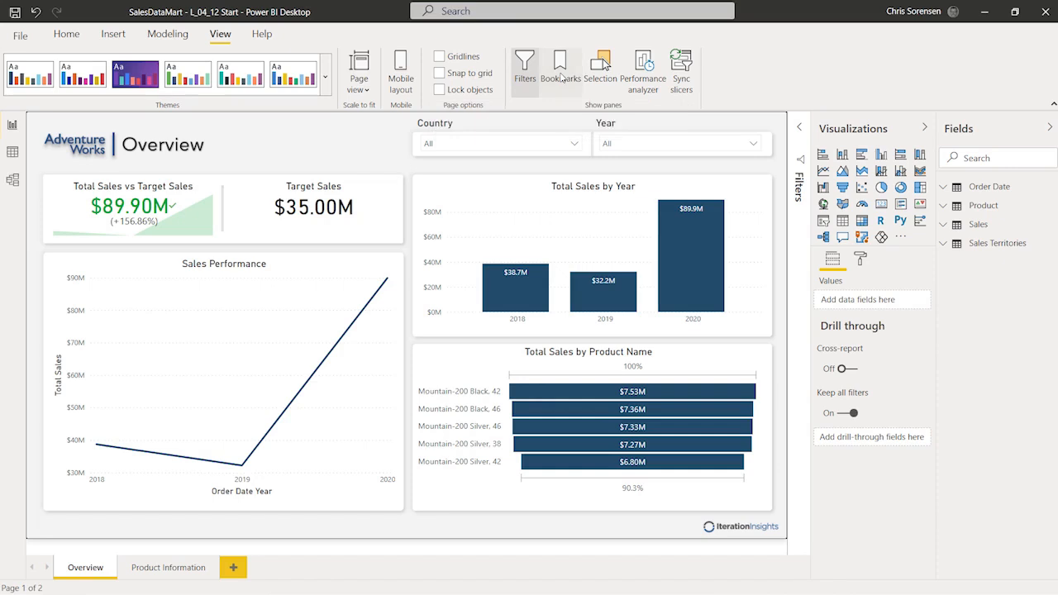
{"action": "left_click", "coordinate": [601, 66]}
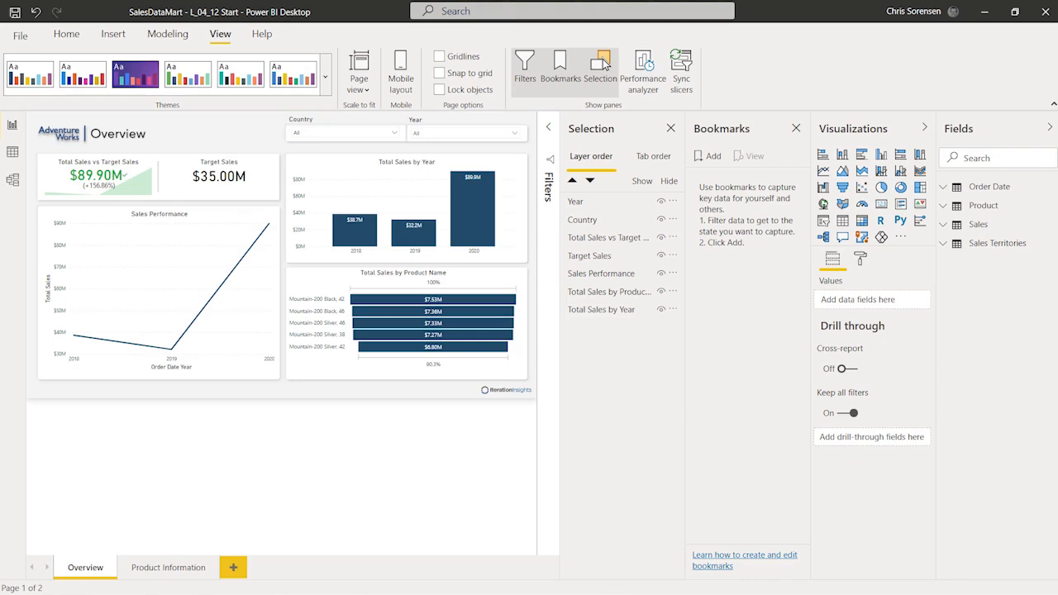
Step: Bookmark the unfiltered Overview as 'Performance Dashboard' and collapse the Visualizations pane
{"action": "left_click", "coordinate": [713, 157]}
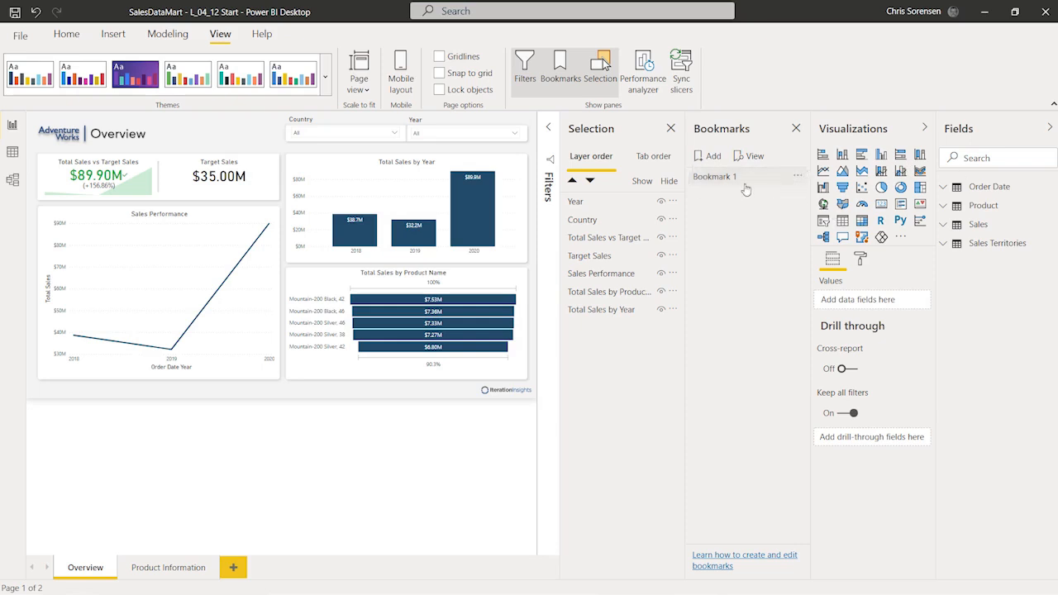
{"action": "left_click", "coordinate": [798, 177]}
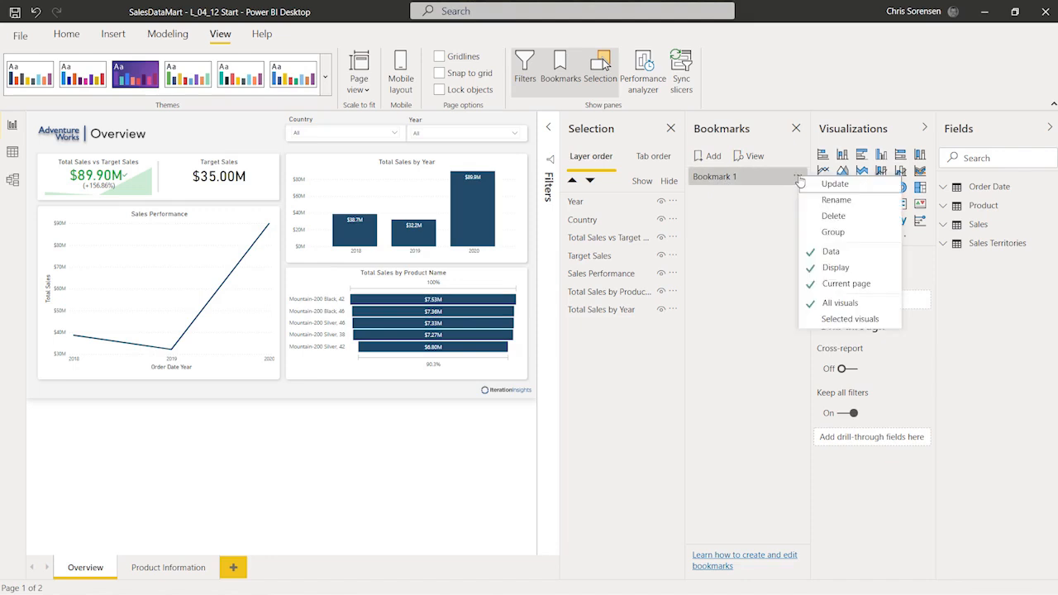
{"action": "left_click", "coordinate": [827, 201]}
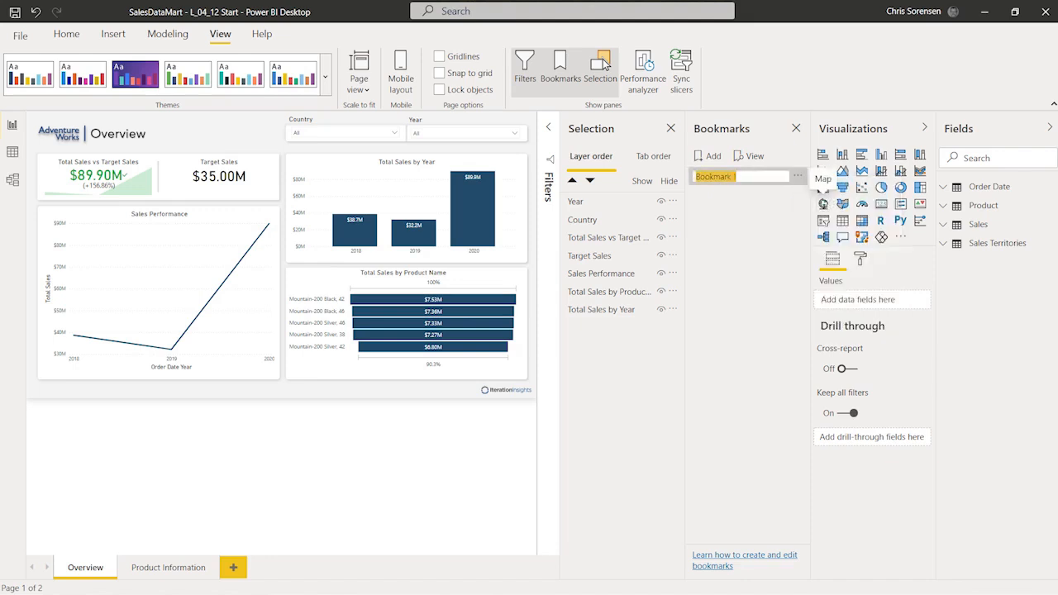
{"action": "type", "text": "Performance Dashboard"}
{"action": "key", "text": "Return"}
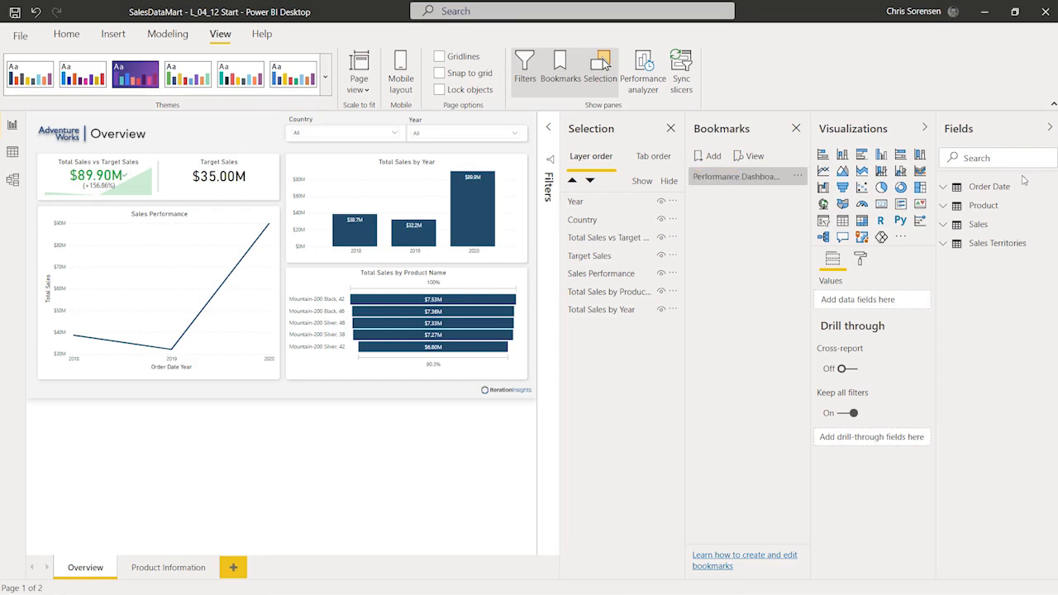
{"action": "left_click", "coordinate": [926, 129]}
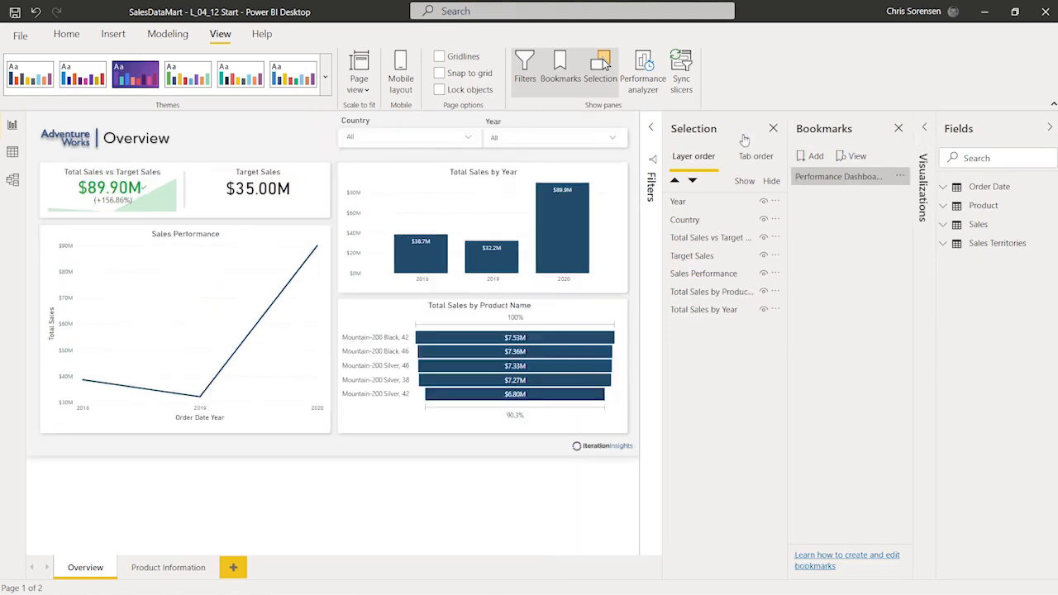
Step: Widen the Bookmarks and Selection panes, hide Filters, and update the Performance Dashboard Home bookmark
{"action": "left_click_drag", "start_coordinate": [784, 140], "coordinate": [743, 141]}
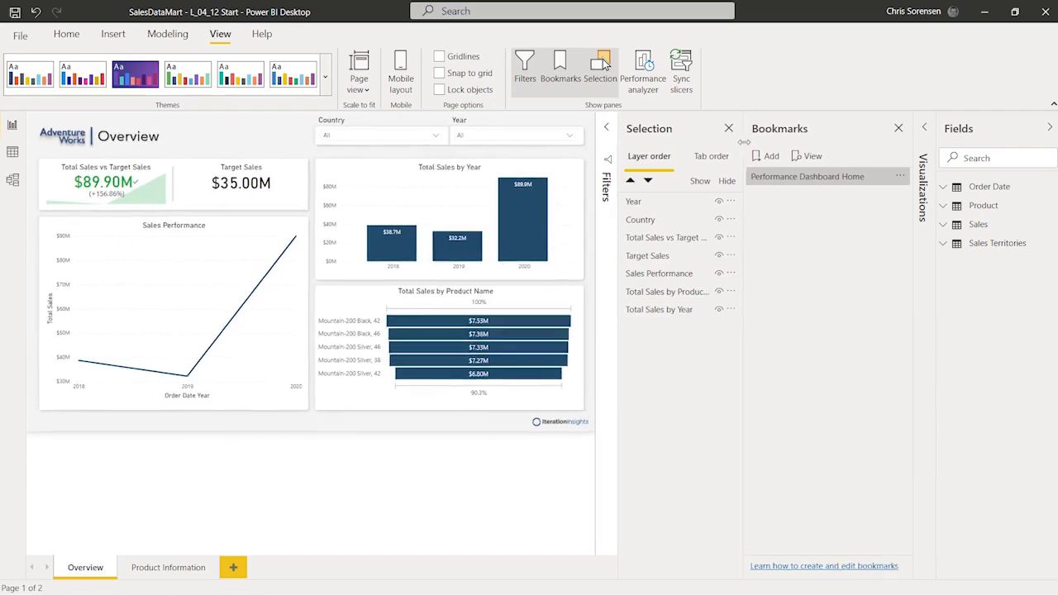
{"action": "left_click_drag", "start_coordinate": [618, 137], "coordinate": [608, 140]}
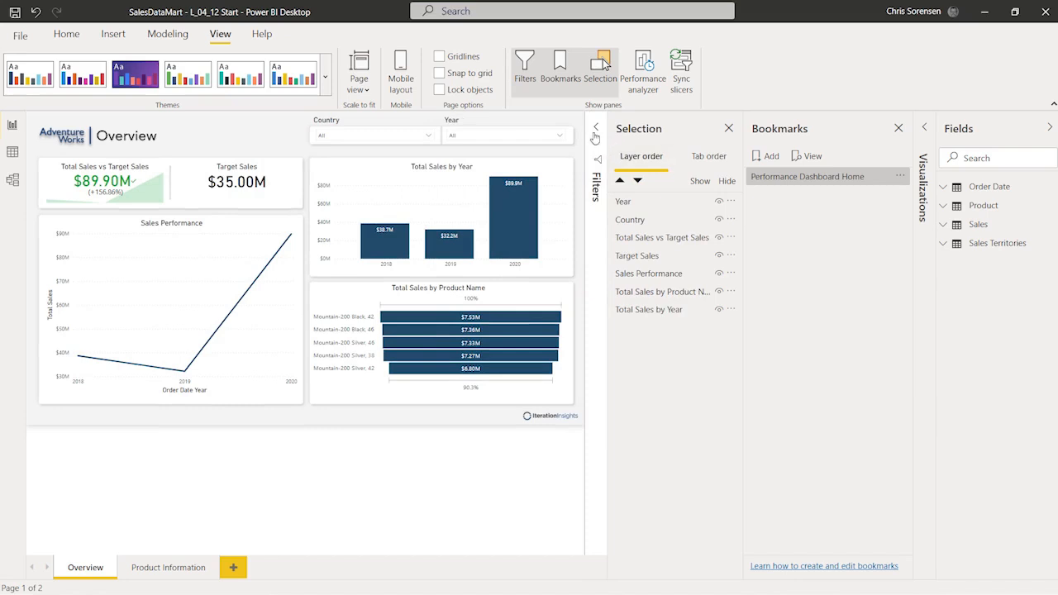
{"action": "left_click", "coordinate": [526, 68]}
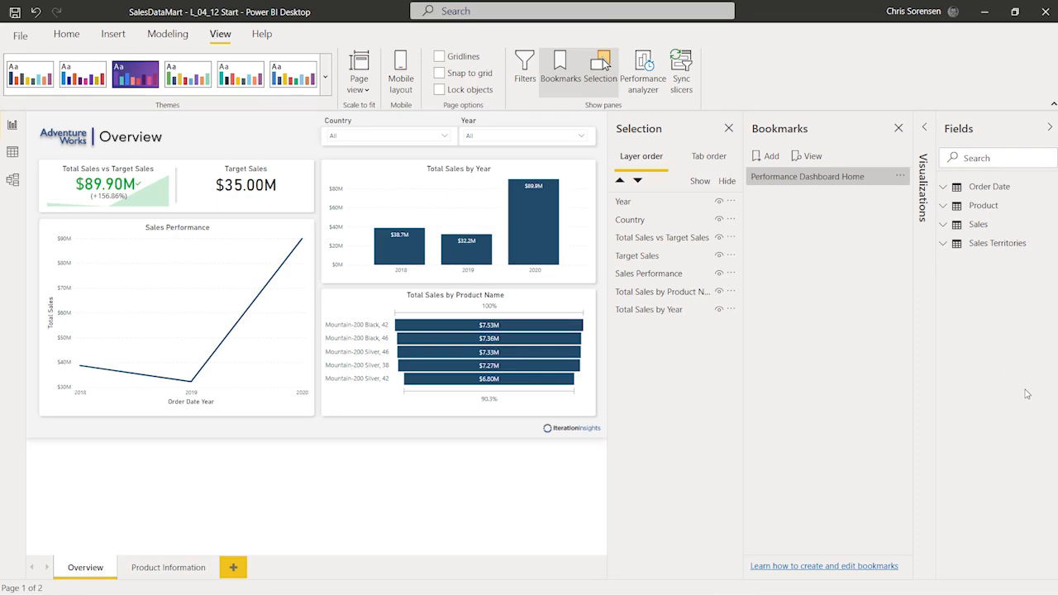
{"action": "left_click", "coordinate": [902, 178]}
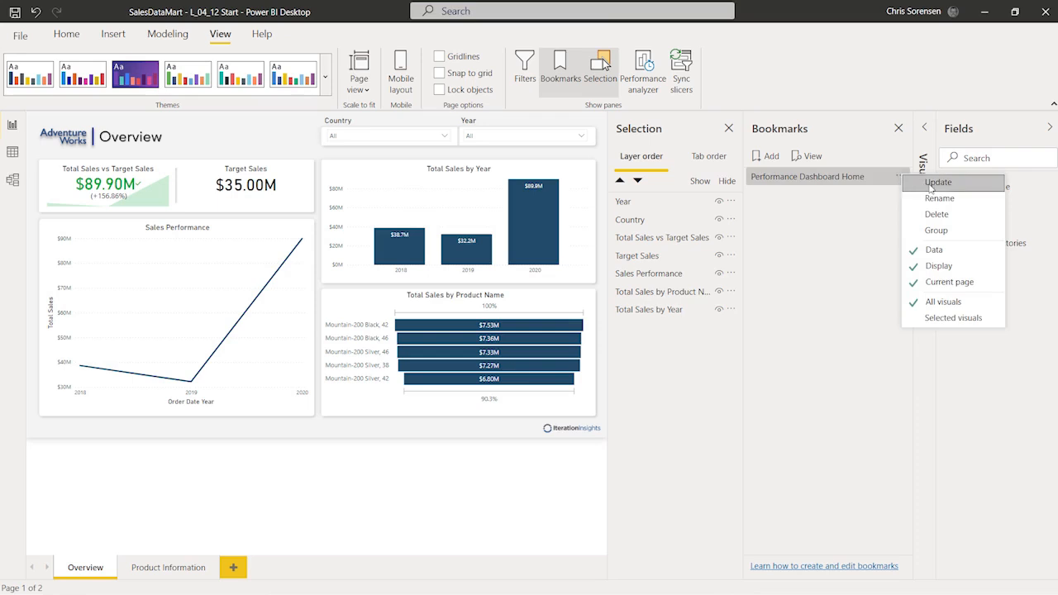
{"action": "left_click", "coordinate": [930, 184]}
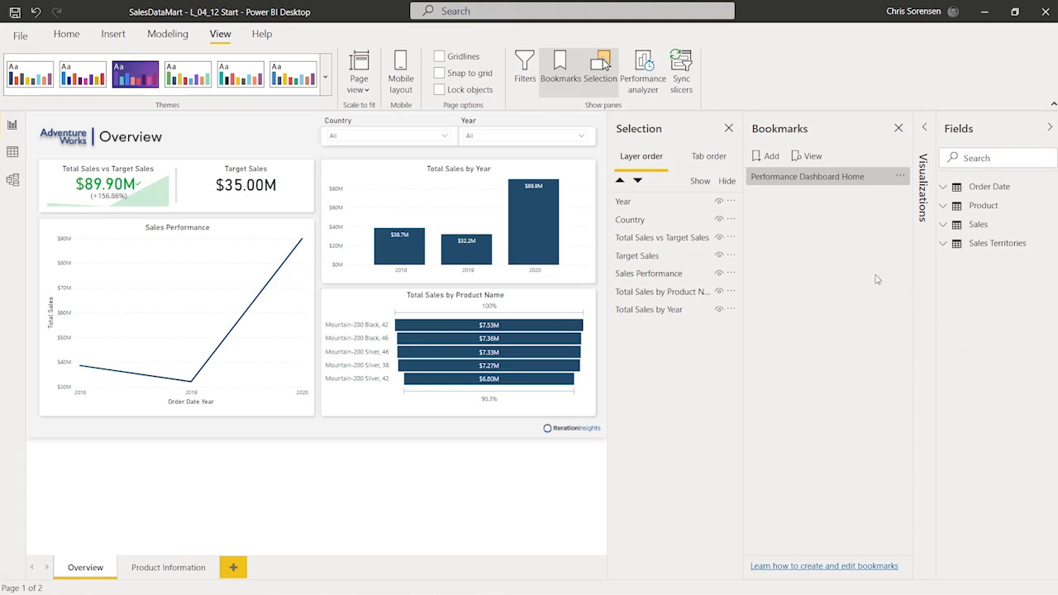
Step: Keep Year at 2020 and add a bookmark capturing the 2020 view
{"action": "left_click", "coordinate": [581, 139]}
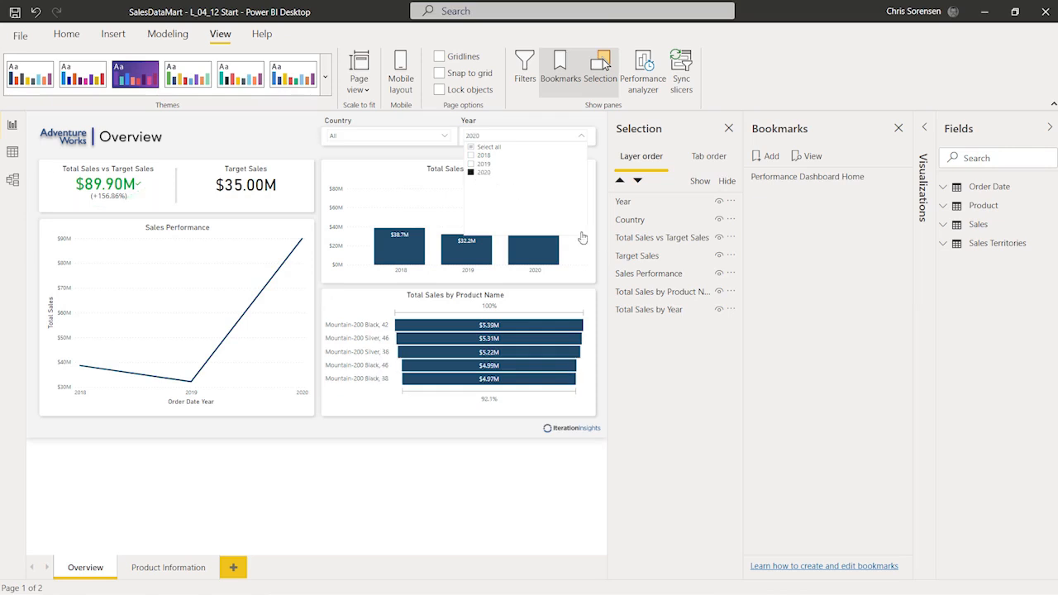
{"action": "left_click", "coordinate": [267, 130]}
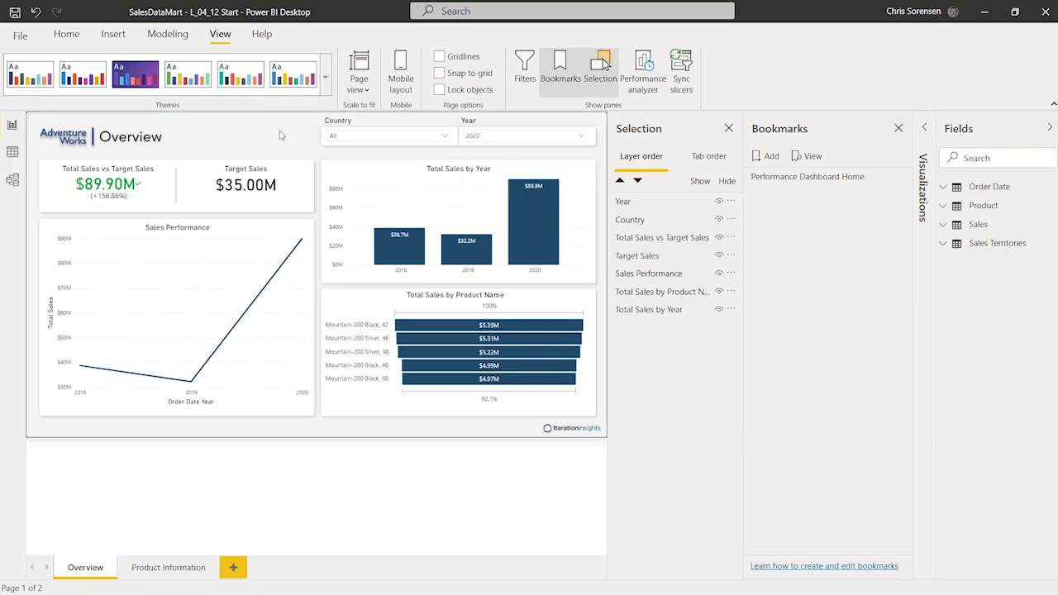
{"action": "left_click", "coordinate": [771, 157]}
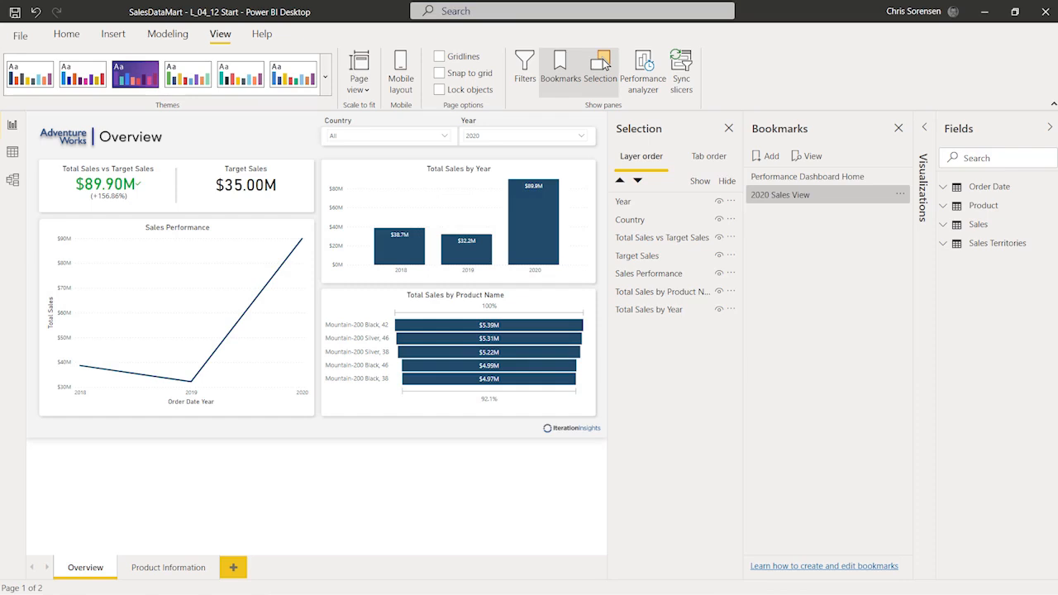
Step: Filter Year to 2019 and add another bookmark for that view
{"action": "left_click", "coordinate": [585, 138]}
{"action": "left_click", "coordinate": [485, 165]}
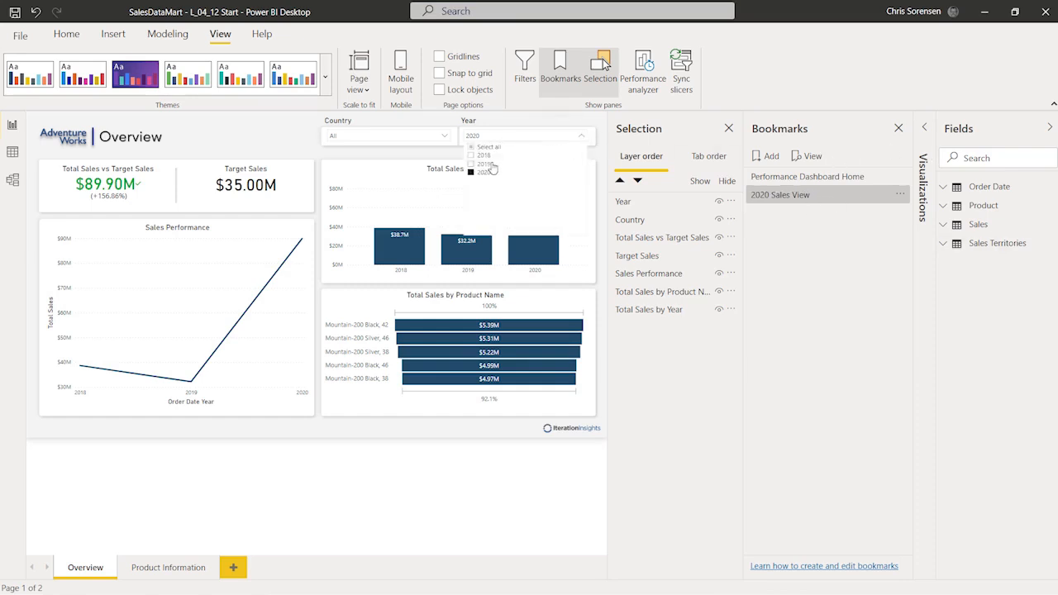
{"action": "left_click", "coordinate": [771, 159]}
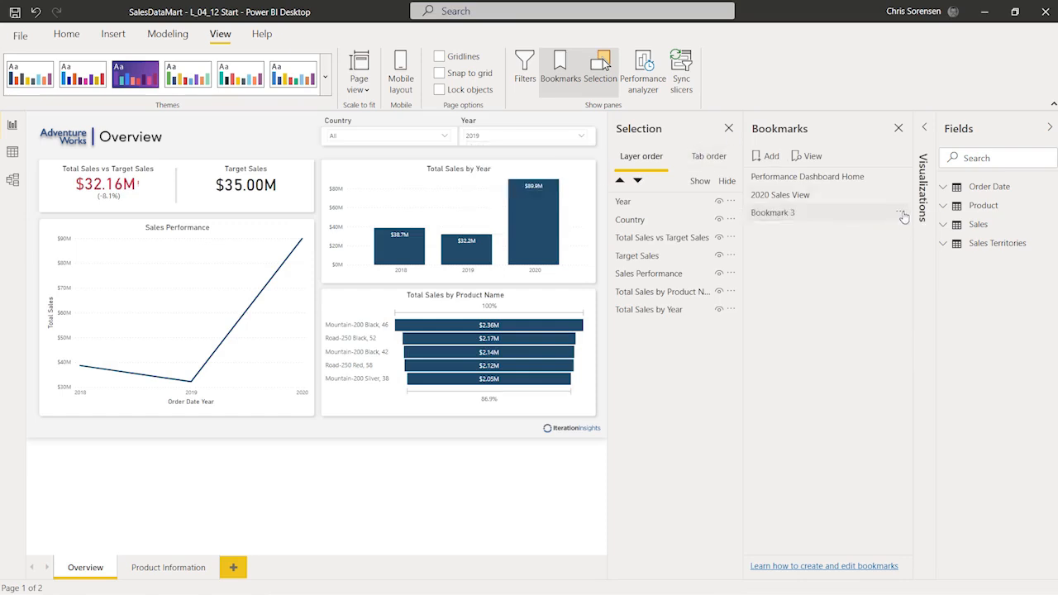
Step: Rename Bookmark 3 to '2019 Sales View' and update it with the 2019 filtered state
{"action": "left_click", "coordinate": [899, 211]}
{"action": "left_click", "coordinate": [940, 235]}
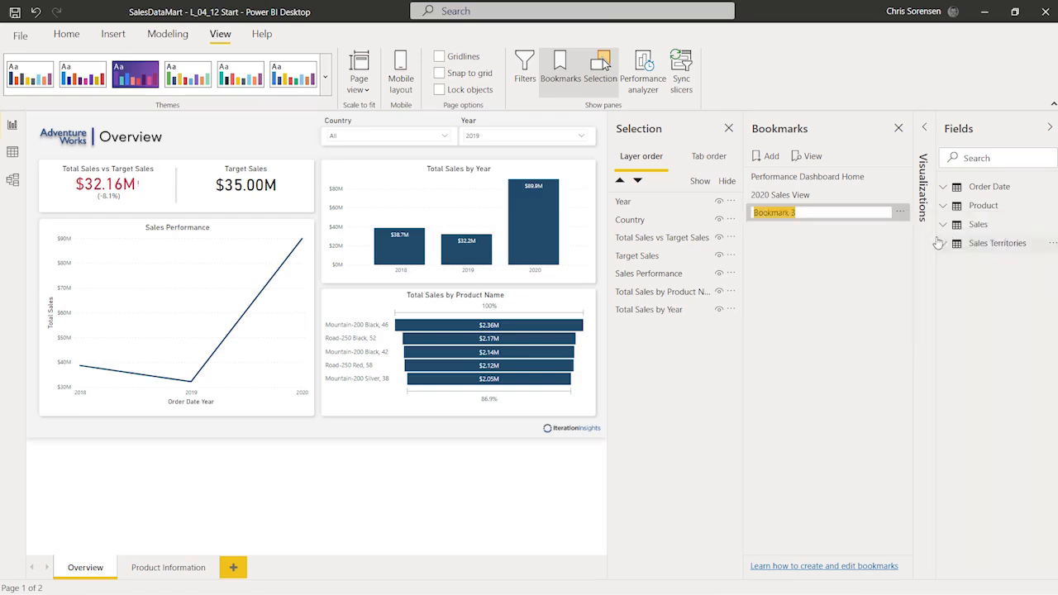
{"action": "type", "text": "2019 Sales View"}
{"action": "key", "text": "Return"}
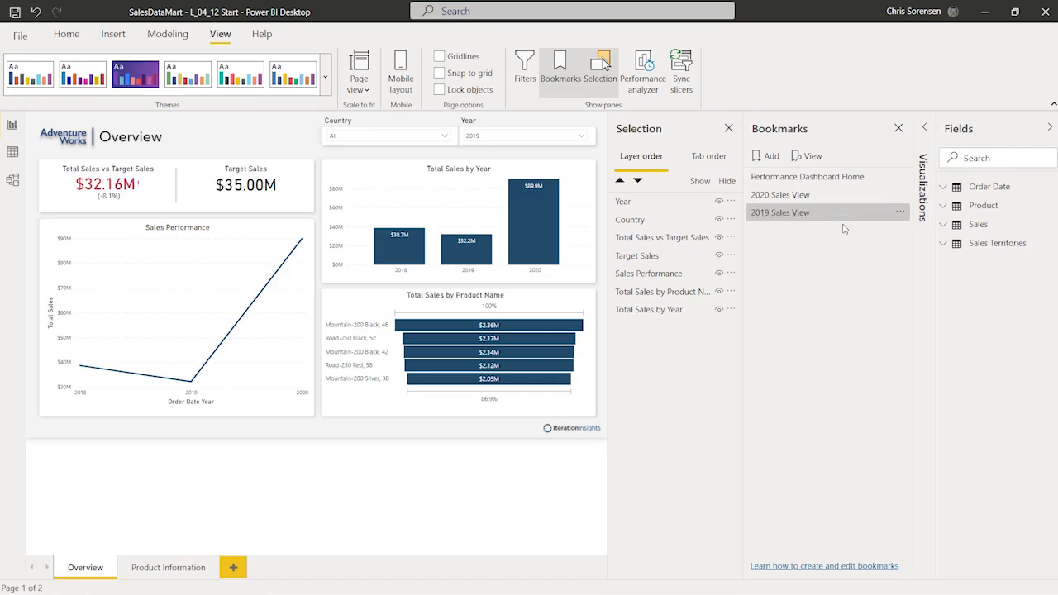
{"action": "left_click", "coordinate": [899, 212]}
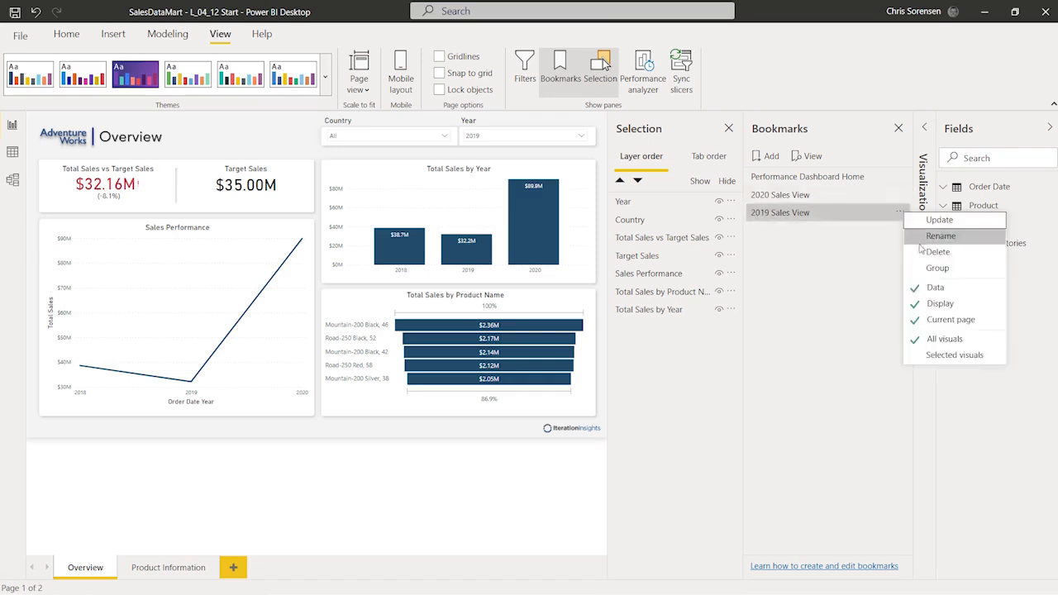
{"action": "left_click", "coordinate": [926, 220]}
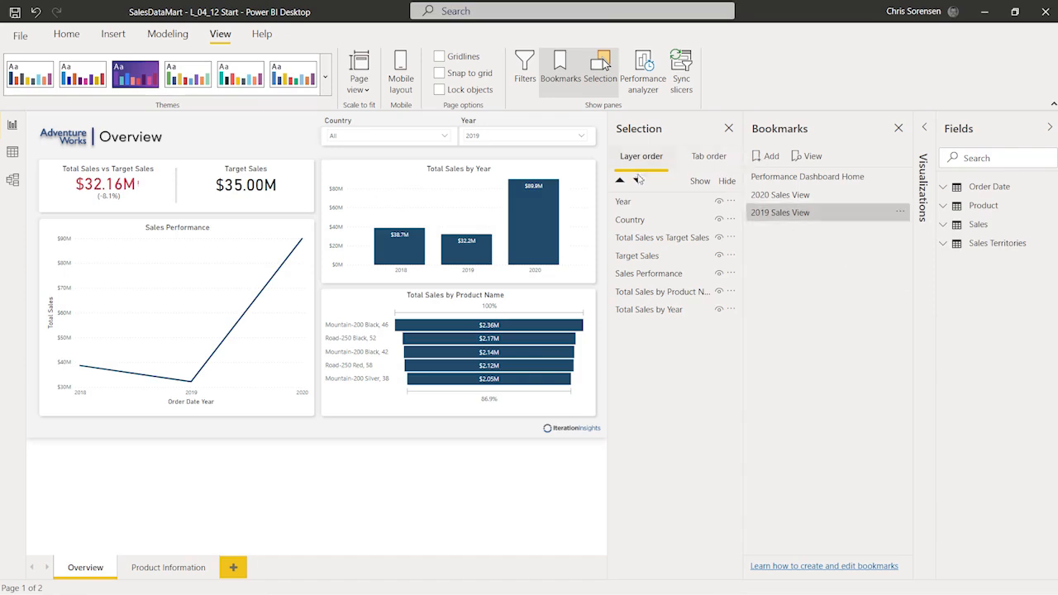
Step: Filter the Overview to Year 2018 and Country Canada
{"action": "left_click", "coordinate": [490, 139]}
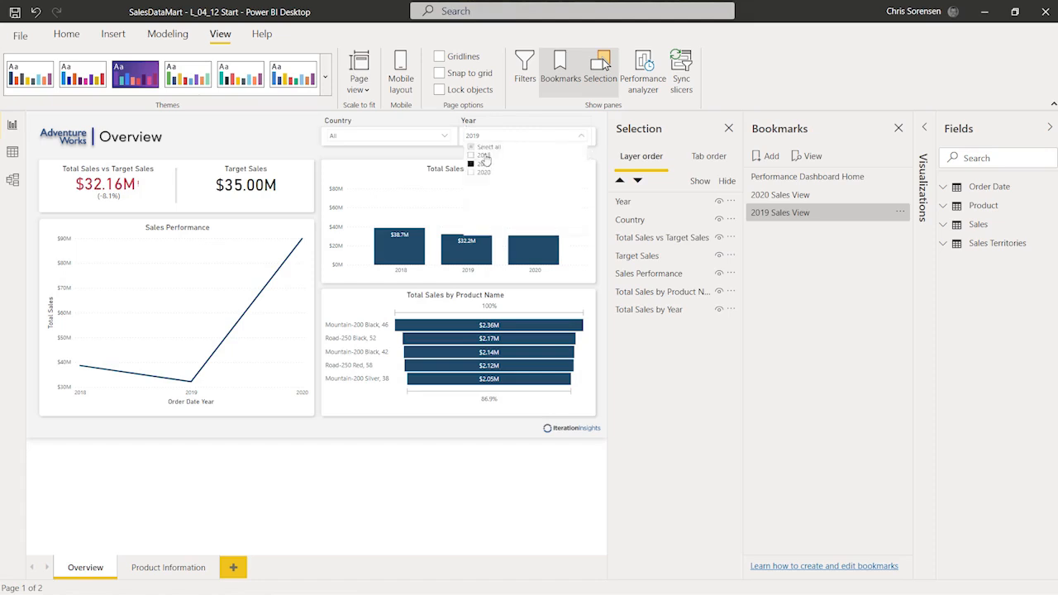
{"action": "left_click", "coordinate": [483, 155]}
{"action": "left_click", "coordinate": [389, 136]}
{"action": "left_click", "coordinate": [366, 163]}
{"action": "left_click", "coordinate": [283, 141]}
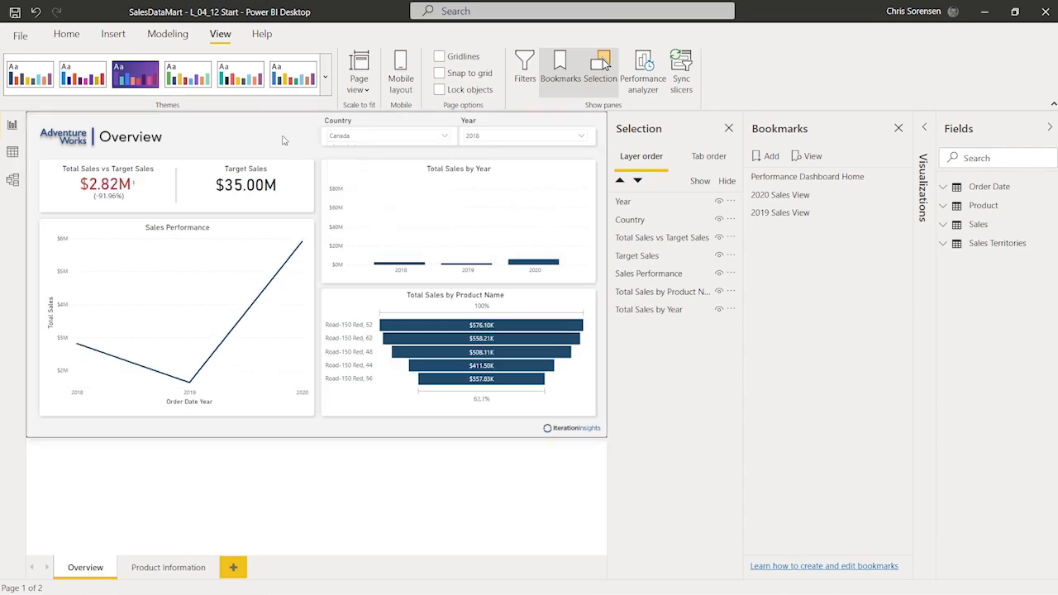
Step: Add a bookmark named '2018 Canada Sales View' and update it with this view
{"action": "left_click", "coordinate": [763, 161]}
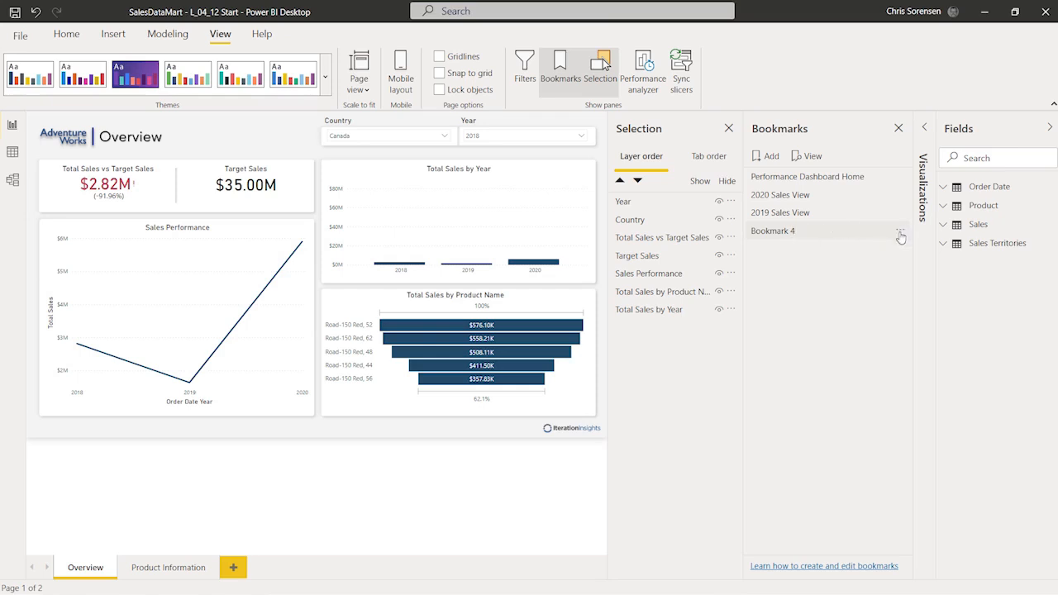
{"action": "left_click", "coordinate": [900, 233]}
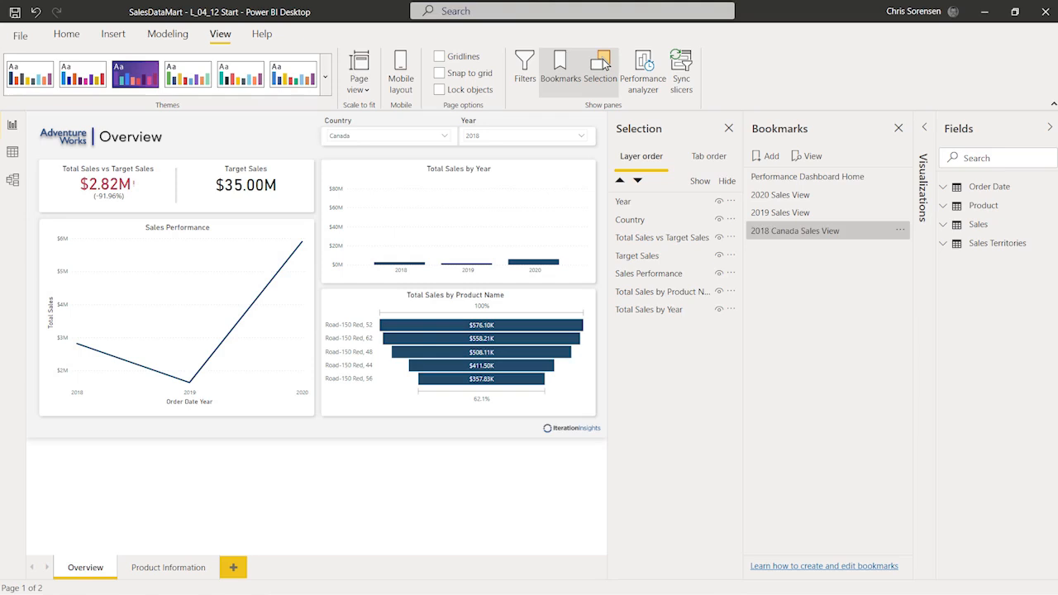
{"action": "left_click", "coordinate": [901, 231]}
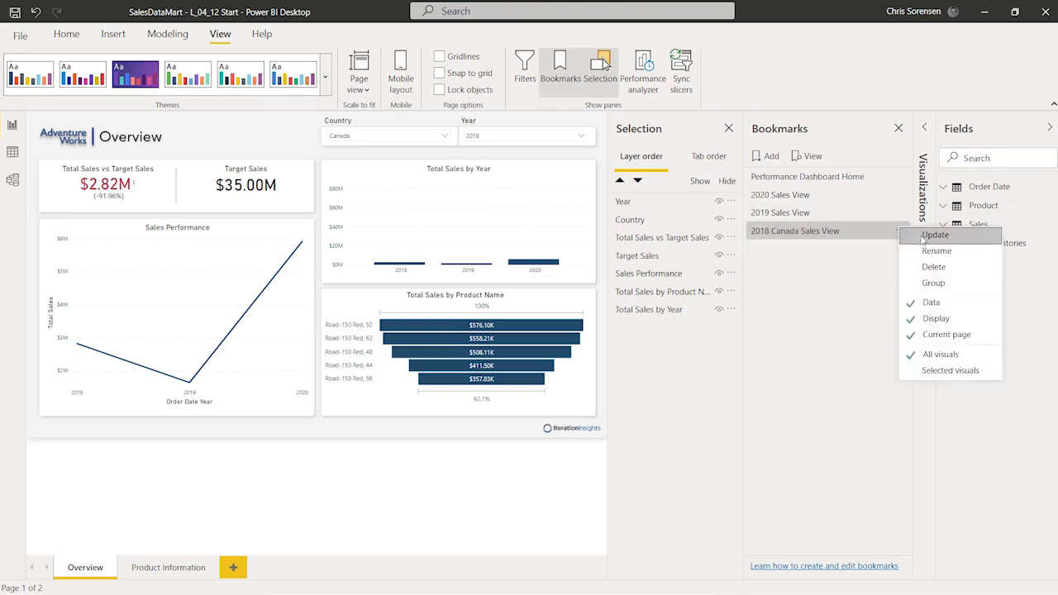
{"action": "left_click", "coordinate": [932, 235]}
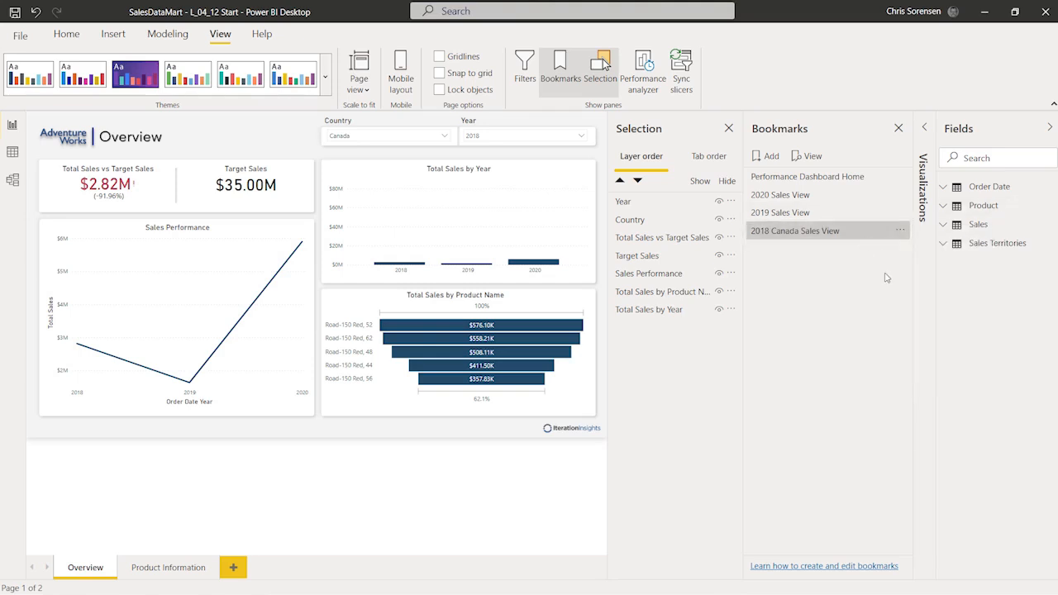
Step: Cycle through the 2018 Canada, Home, 2020, 2019 and 2018 Canada bookmarks, ending on Performance Dashboard Home ($89.90M vs $35.00M)
{"action": "left_click", "coordinate": [847, 233]}
{"action": "left_click", "coordinate": [809, 179]}
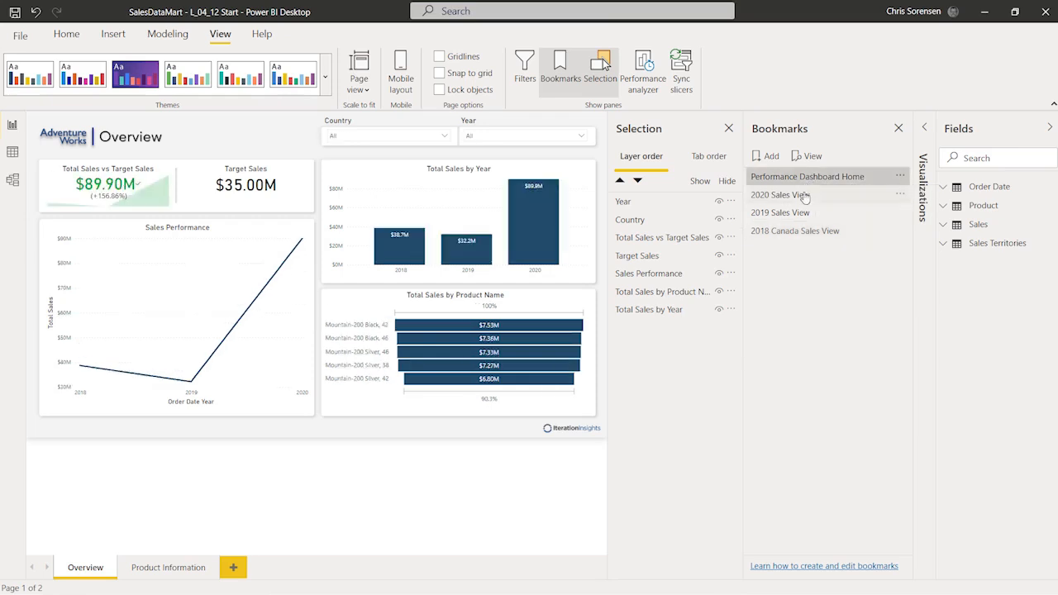
{"action": "left_click", "coordinate": [804, 195]}
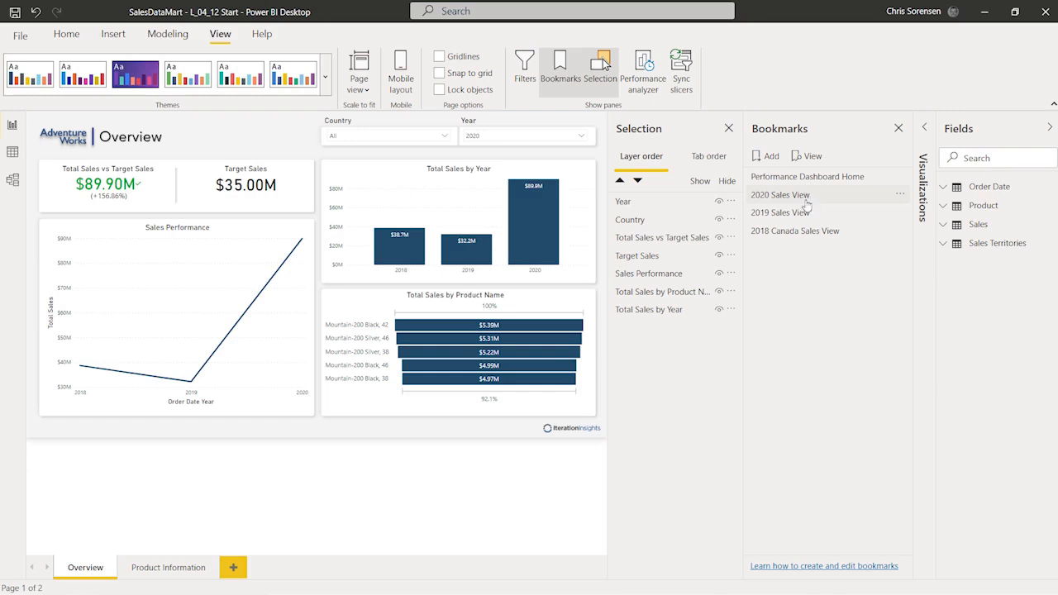
{"action": "left_click", "coordinate": [807, 214]}
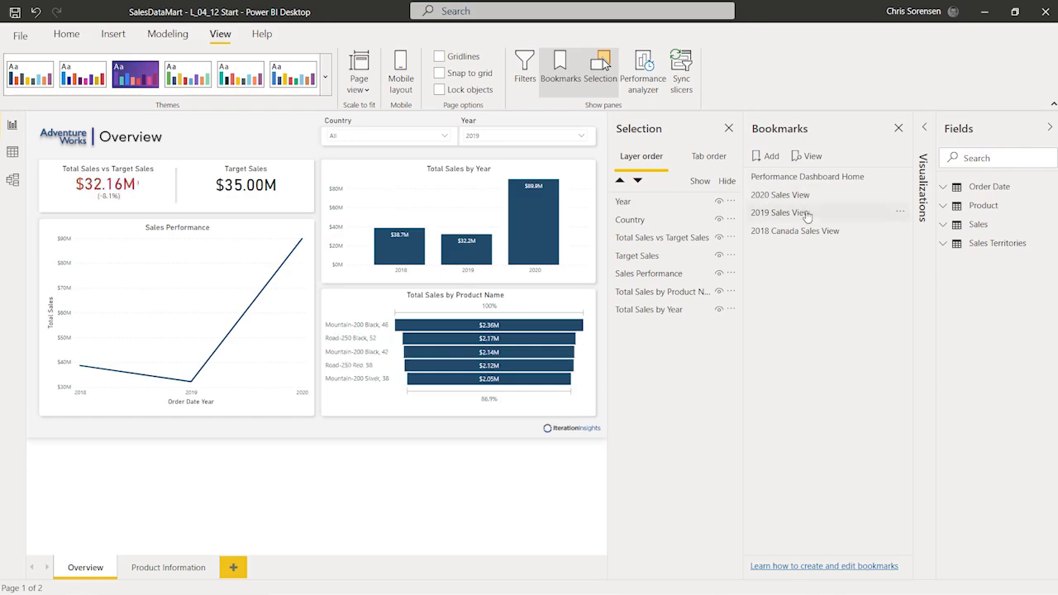
{"action": "left_click", "coordinate": [813, 234]}
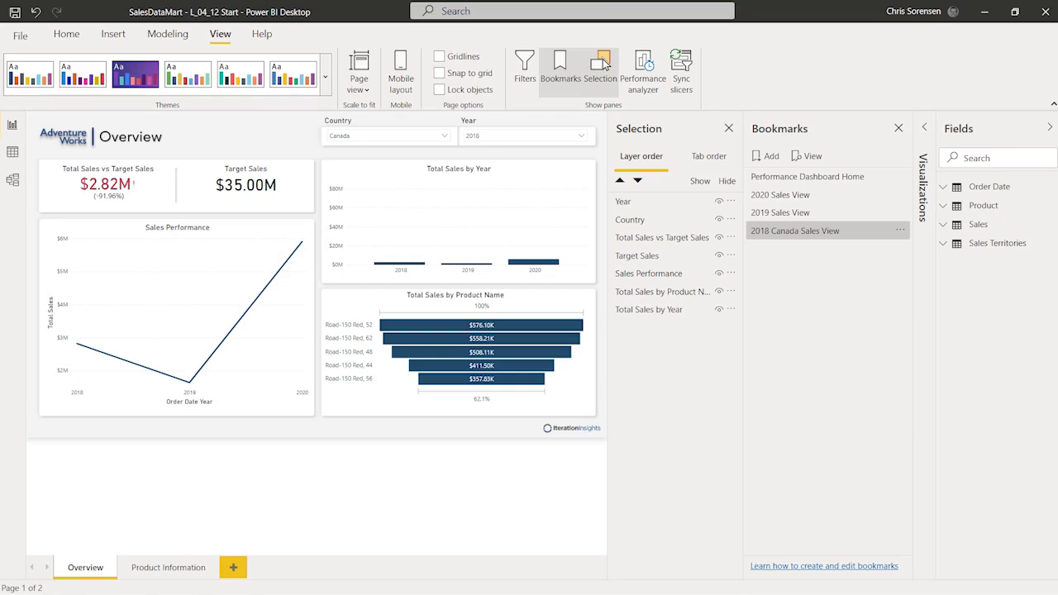
{"action": "left_click", "coordinate": [811, 179]}
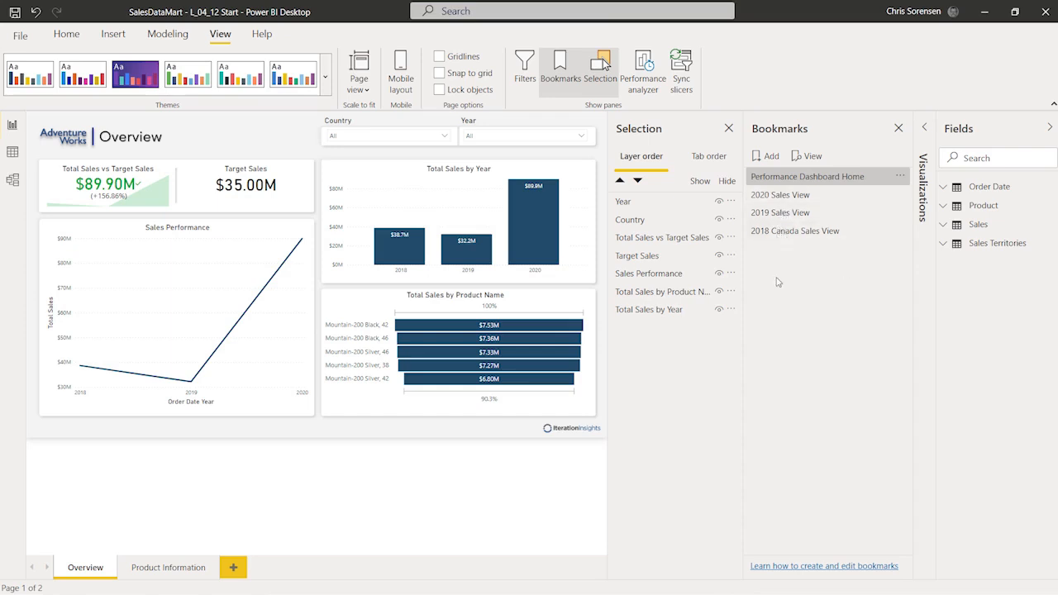
Step: Hide the Total Sales vs Target Sales card and update the Performance Dashboard Home bookmark with it hidden
{"action": "left_click", "coordinate": [719, 238]}
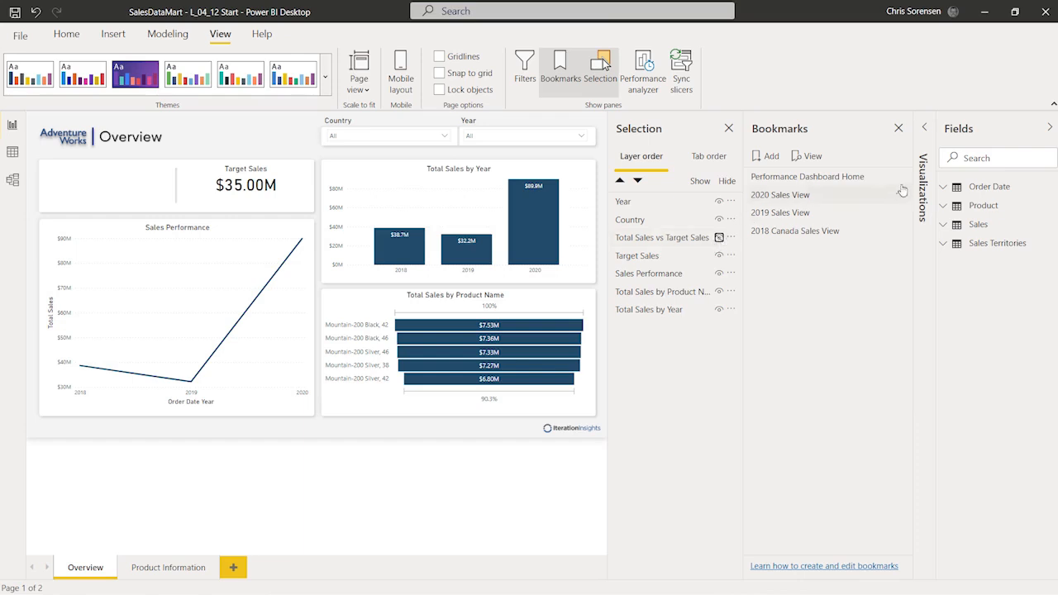
{"action": "left_click", "coordinate": [901, 177]}
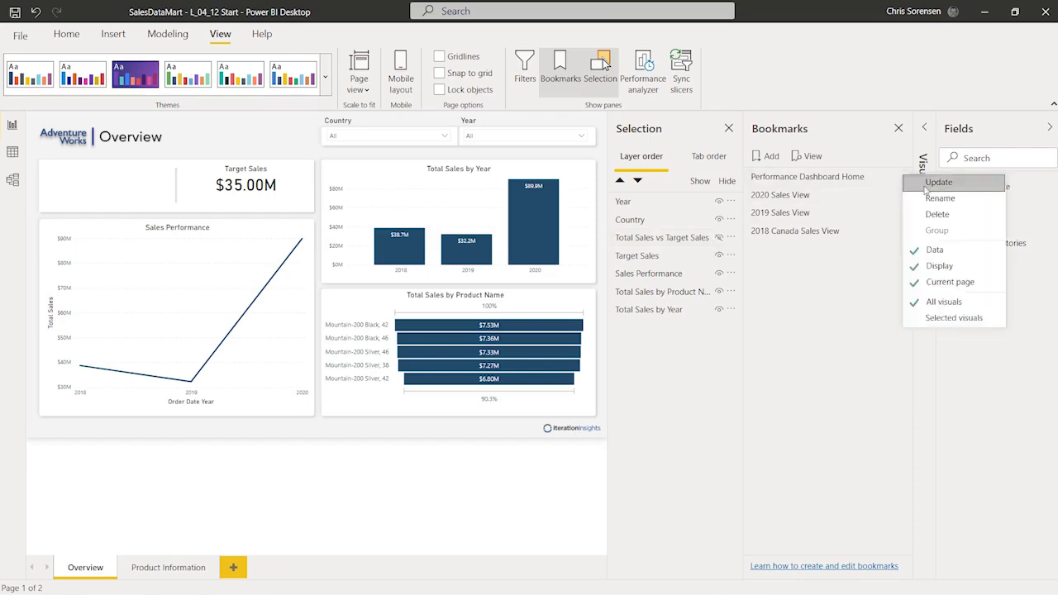
{"action": "left_click", "coordinate": [926, 189]}
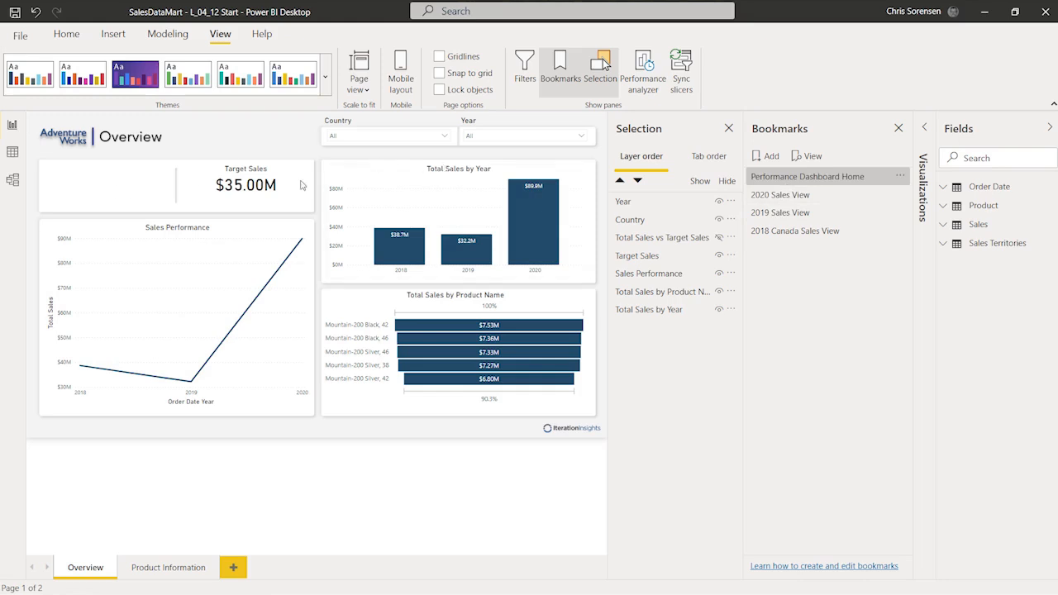
Step: Test the 2020, 2019 and 2018 Canada bookmarks, then confirm Home opens without the card
{"action": "left_click", "coordinate": [836, 196]}
{"action": "left_click", "coordinate": [836, 214]}
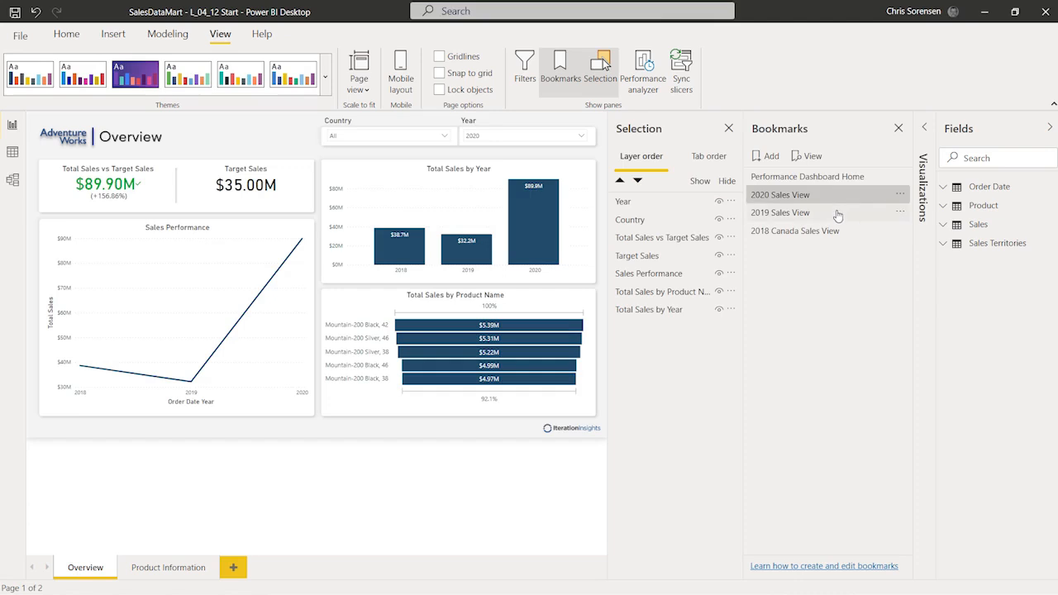
{"action": "left_click", "coordinate": [839, 230]}
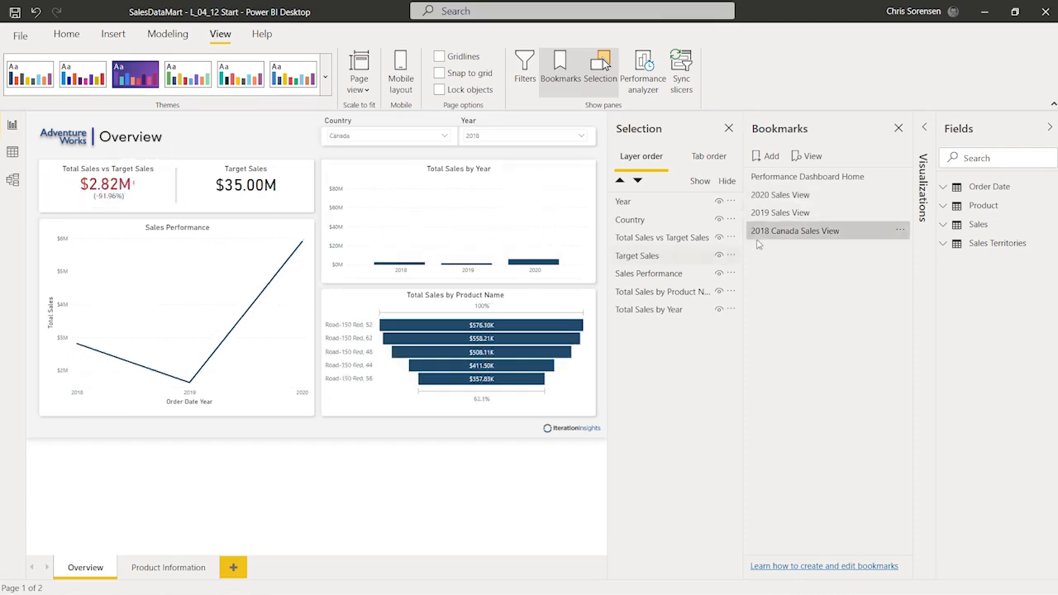
{"action": "left_click", "coordinate": [806, 177]}
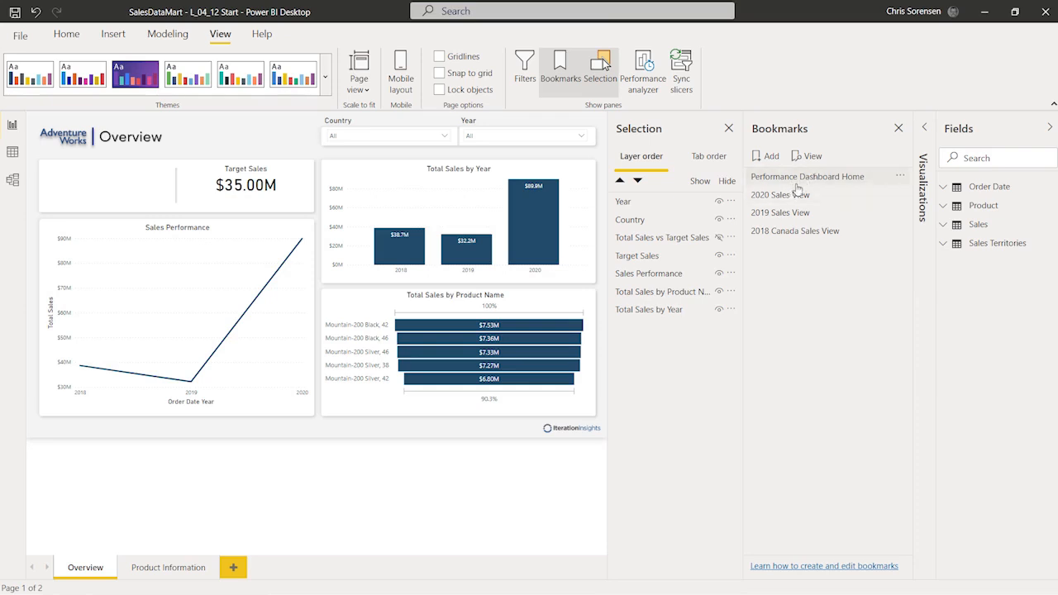
{"action": "left_click", "coordinate": [813, 178]}
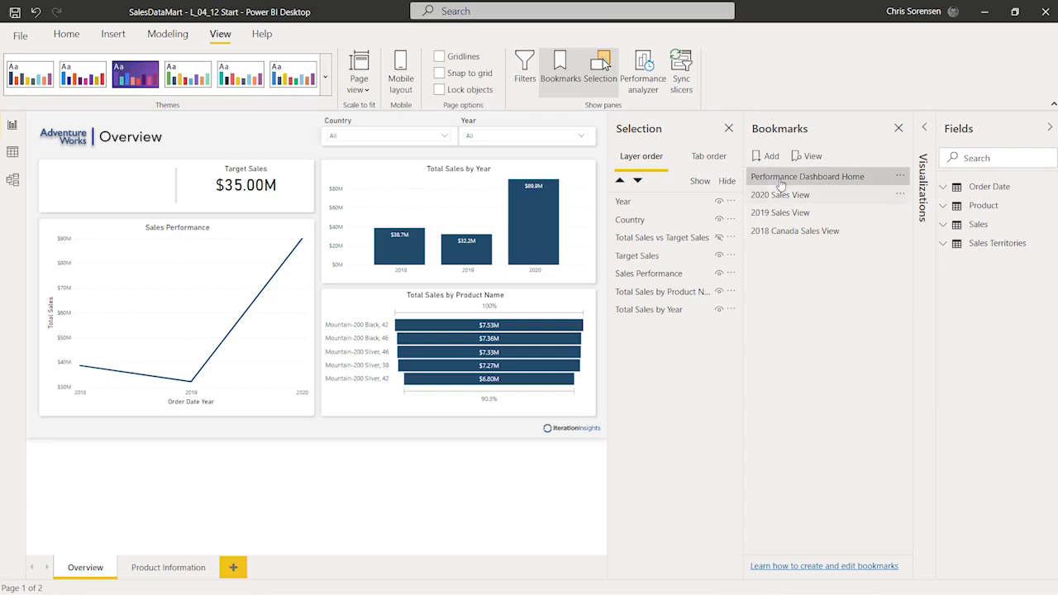
Step: Close the Selection pane and present the bookmarks as a slide show, landing on 2019 Sales View (3 of 4)
{"action": "left_click", "coordinate": [730, 130]}
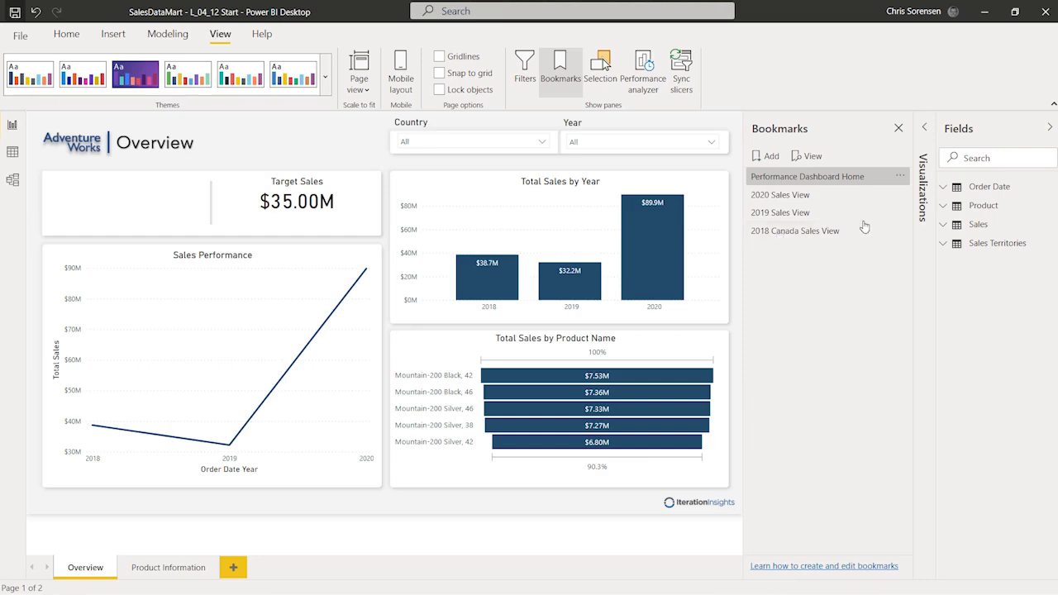
{"action": "left_click", "coordinate": [811, 156]}
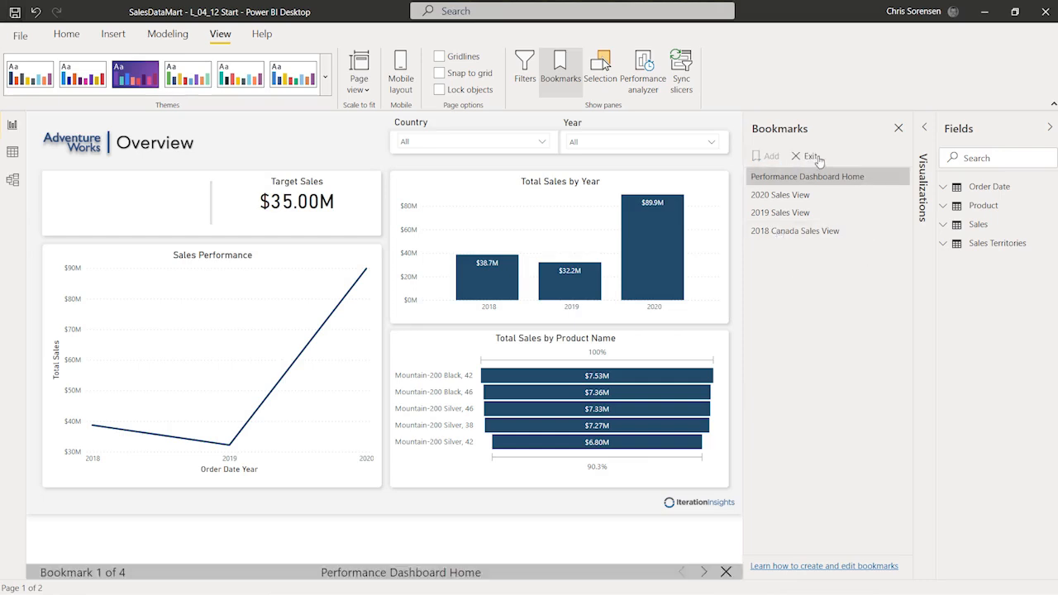
{"action": "left_click", "coordinate": [704, 574]}
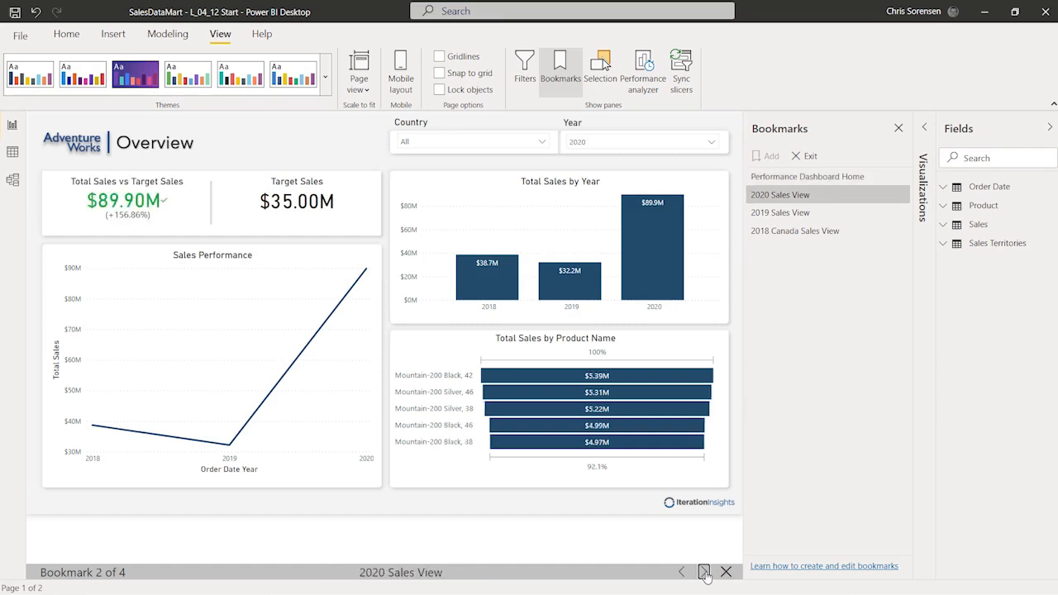
{"action": "left_click", "coordinate": [704, 574]}
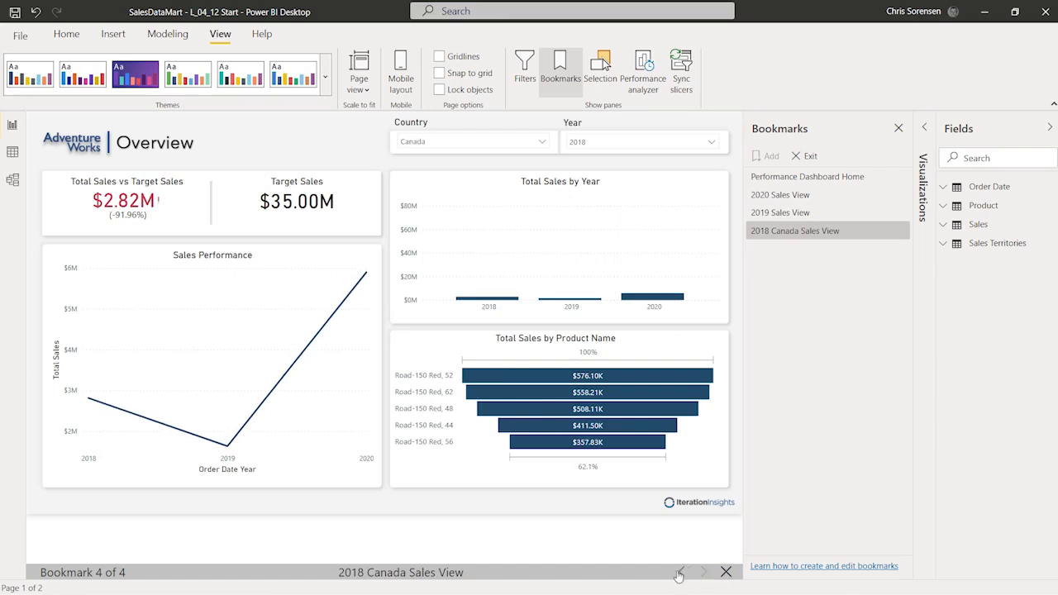
{"action": "left_click", "coordinate": [682, 572]}
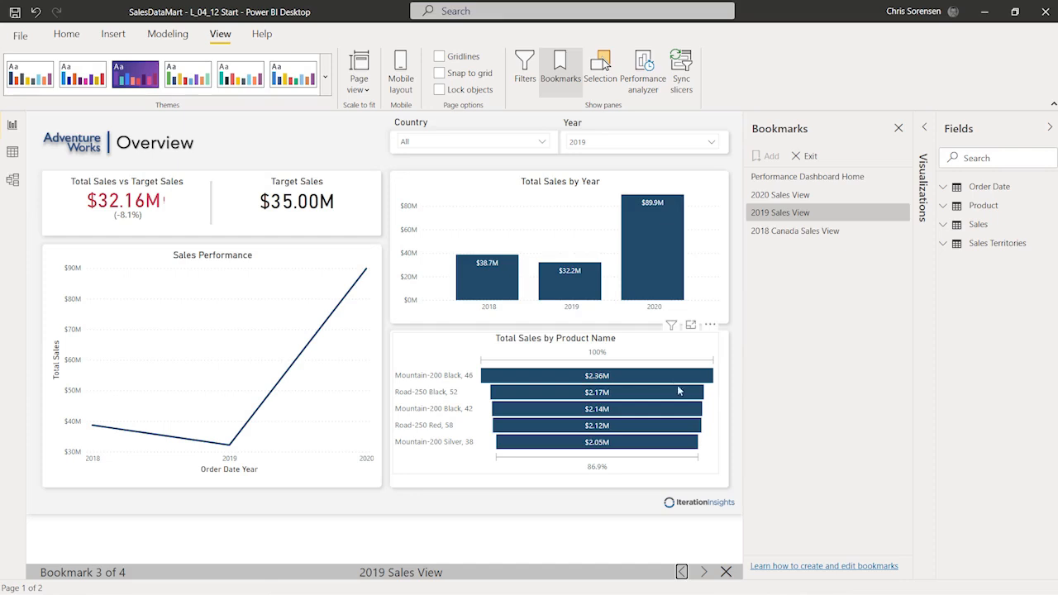
{"action": "mouse_move", "coordinate": [554, 378]}
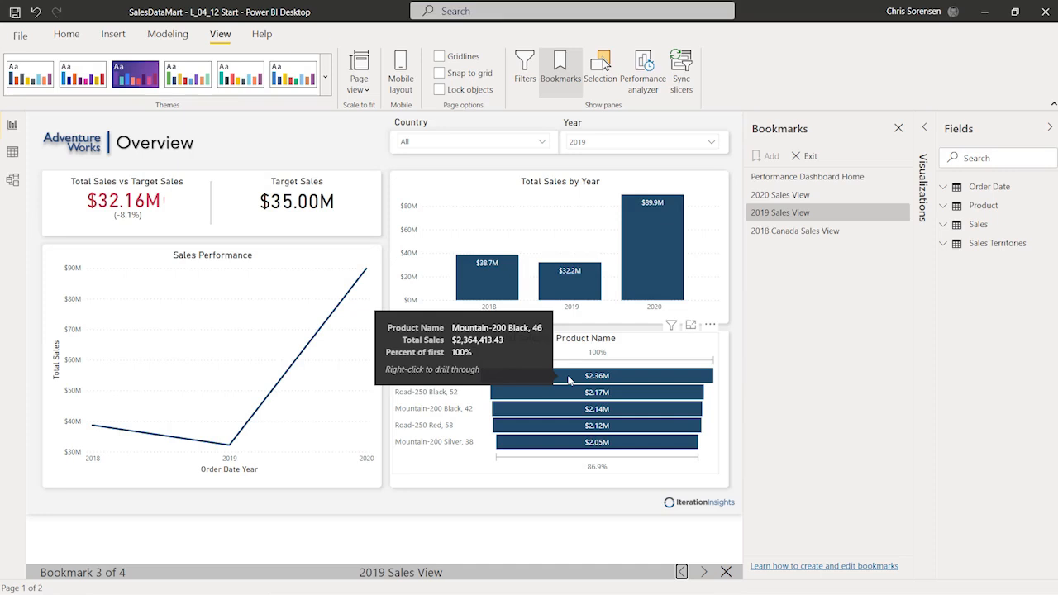
{"action": "right_click", "coordinate": [568, 380]}
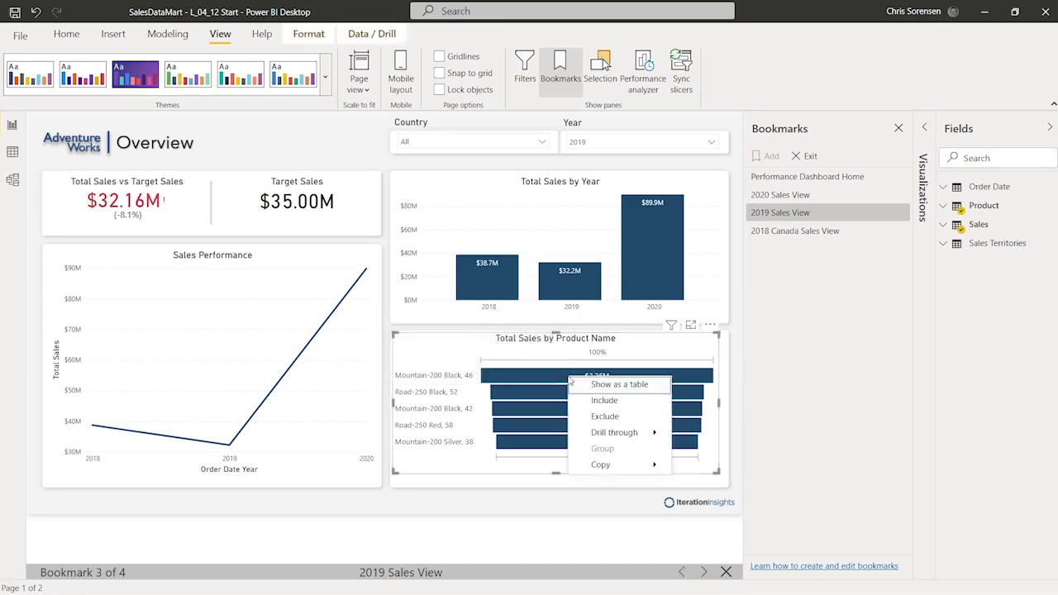
{"action": "mouse_move", "coordinate": [607, 434]}
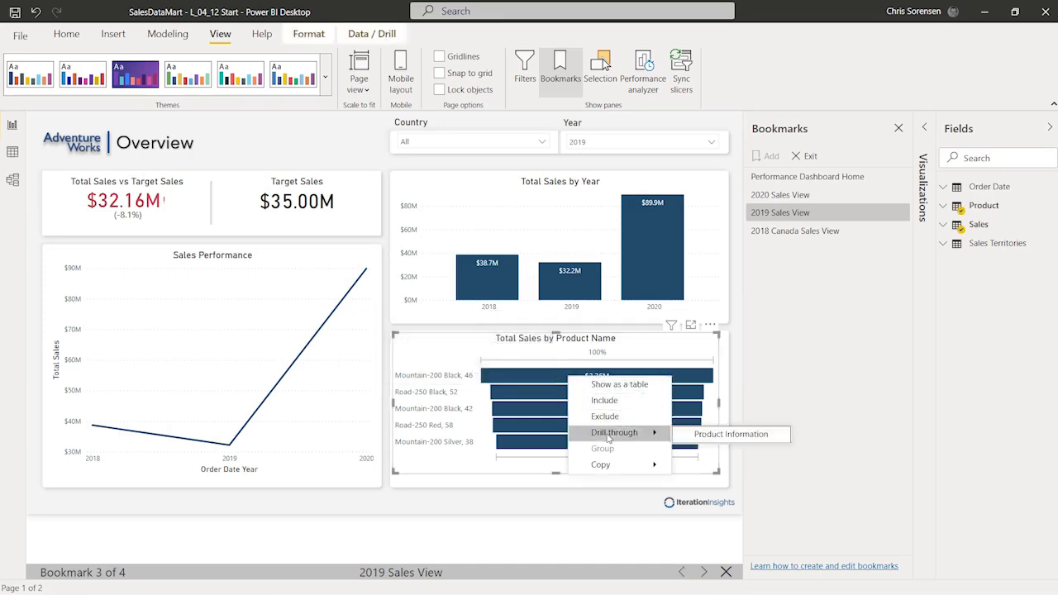
{"action": "left_click", "coordinate": [699, 434]}
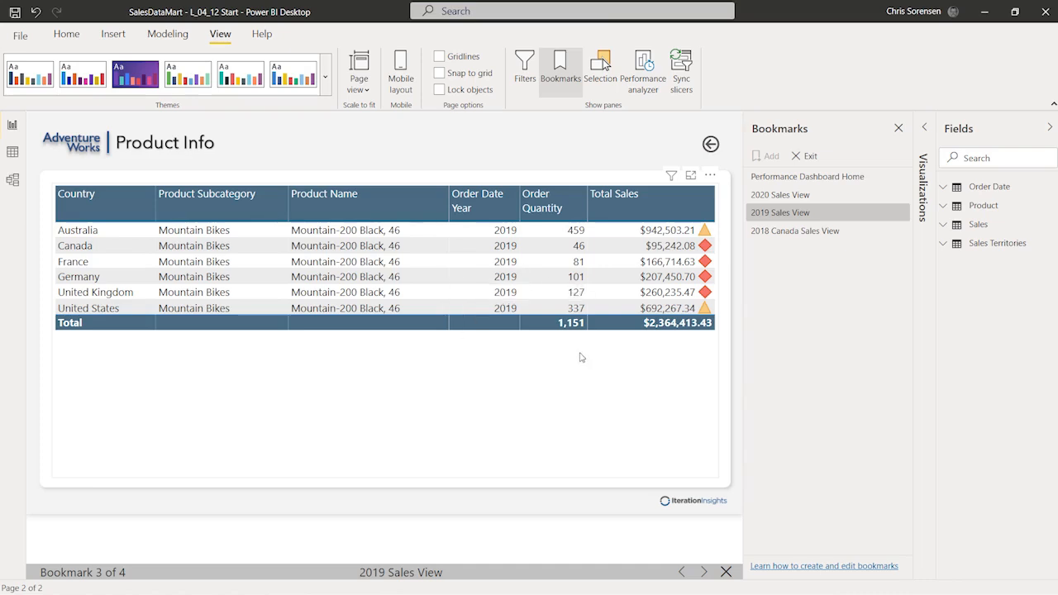
{"action": "left_click", "coordinate": [824, 214]}
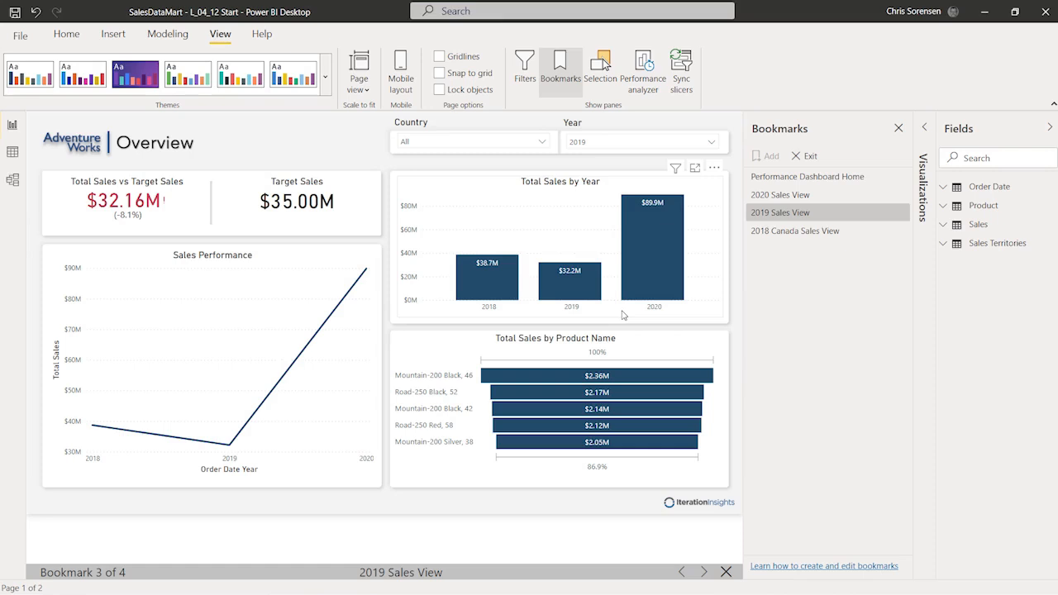
{"action": "mouse_move", "coordinate": [666, 302]}
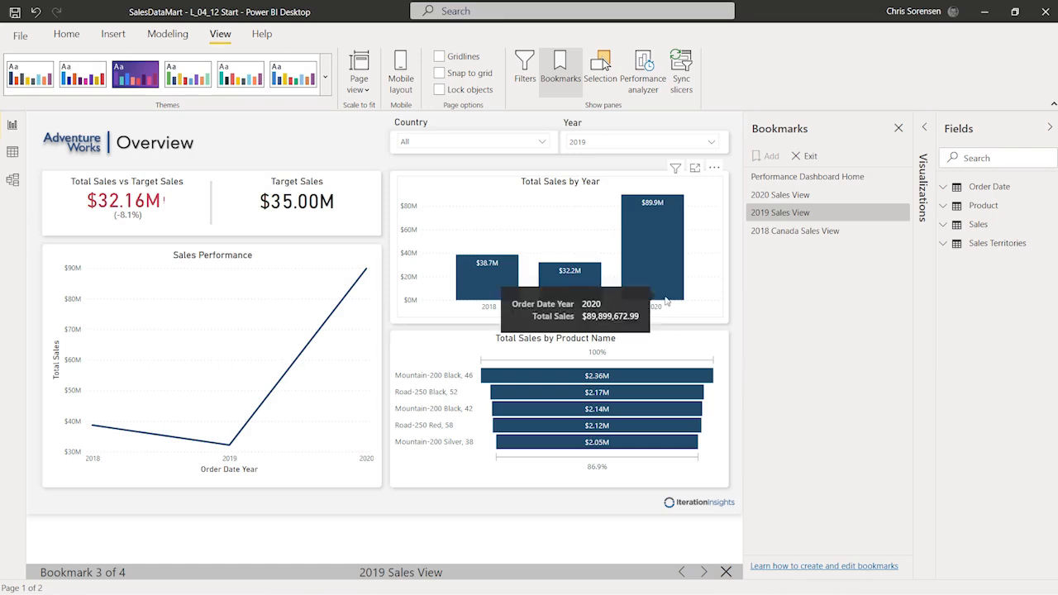
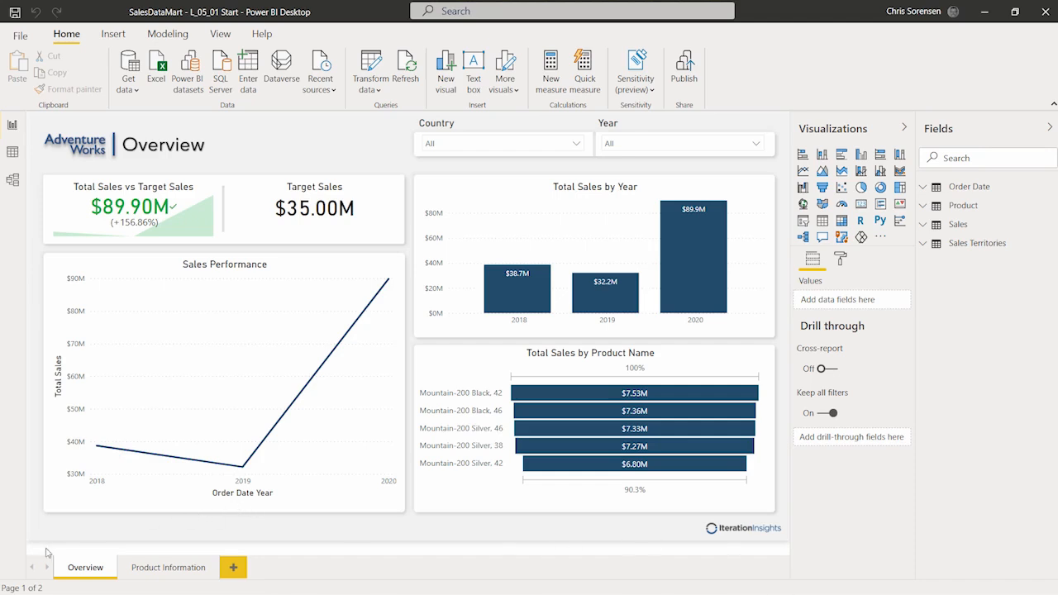
Step: Highlight the Overview and Product Information page tabs, the Fields pane and the Publish button
{"action": "mouse_move", "coordinate": [25, 535]}
{"action": "left_mouse_down"}
{"action": "mouse_move", "coordinate": [89, 572]}
{"action": "mouse_move", "coordinate": [177, 591]}
{"action": "mouse_move", "coordinate": [266, 587]}
{"action": "left_mouse_up"}
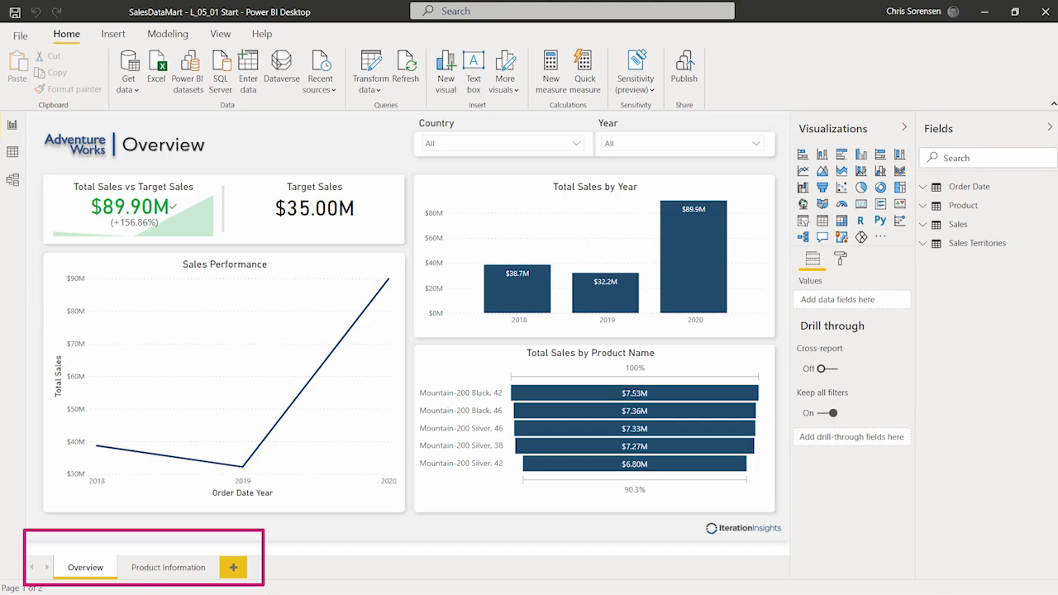
{"action": "key", "text": "Escape"}
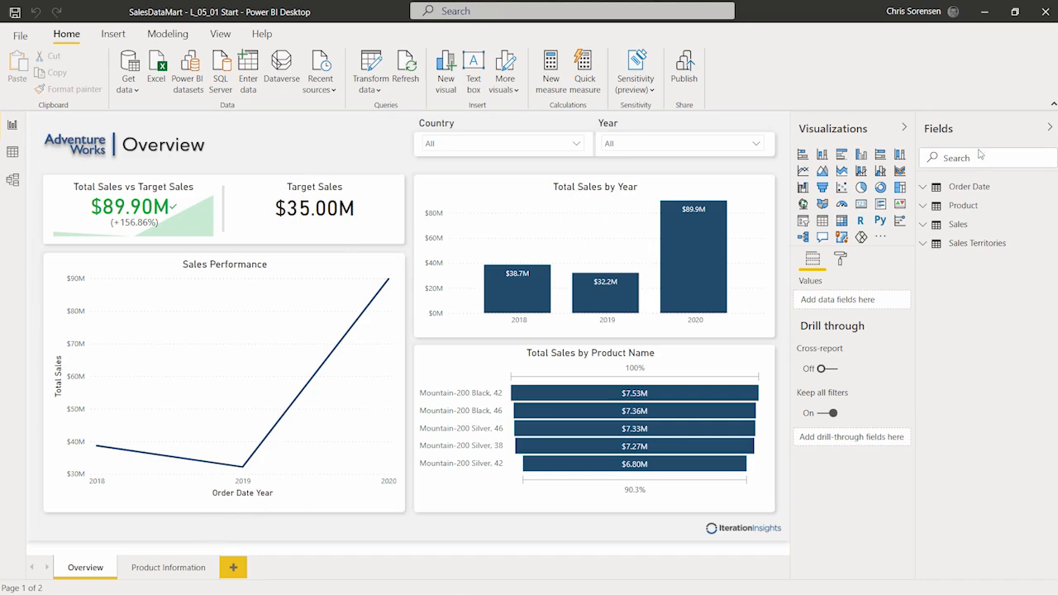
{"action": "mouse_move", "coordinate": [911, 97]}
{"action": "left_mouse_down"}
{"action": "mouse_move", "coordinate": [939, 162]}
{"action": "mouse_move", "coordinate": [1011, 254]}
{"action": "mouse_move", "coordinate": [1056, 290]}
{"action": "left_mouse_up"}
{"action": "mouse_move", "coordinate": [654, 35]}
{"action": "left_mouse_down"}
{"action": "mouse_move", "coordinate": [724, 106]}
{"action": "mouse_move", "coordinate": [722, 126]}
{"action": "left_mouse_up"}
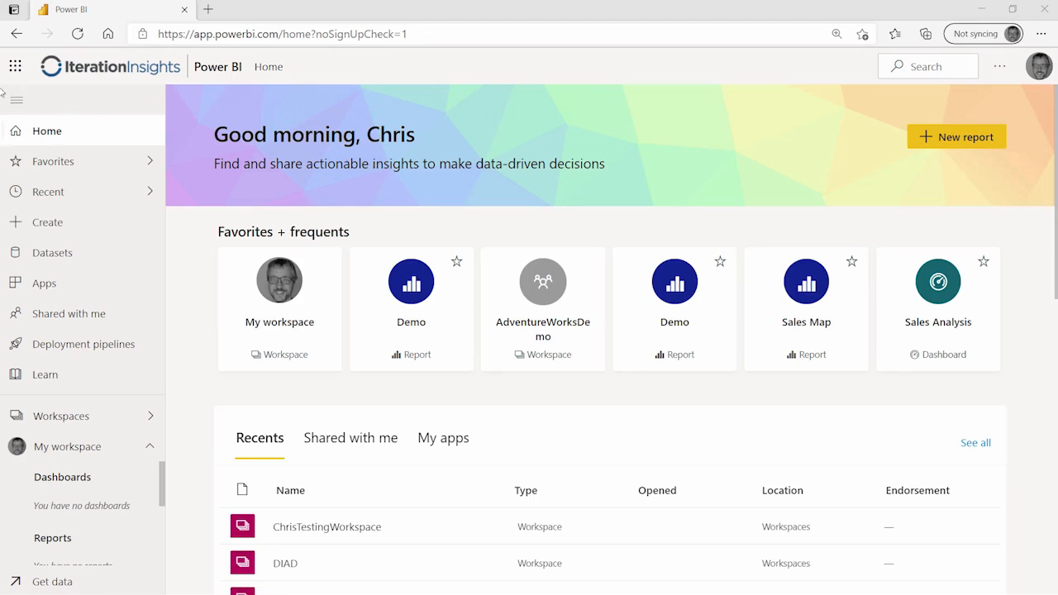
Step: Highlight the service's left navigation, then open My workspace from the Workspaces flyout
{"action": "mouse_move", "coordinate": [2, 89]}
{"action": "left_mouse_down"}
{"action": "mouse_move", "coordinate": [132, 342]}
{"action": "mouse_move", "coordinate": [164, 453]}
{"action": "mouse_move", "coordinate": [167, 565]}
{"action": "left_mouse_up"}
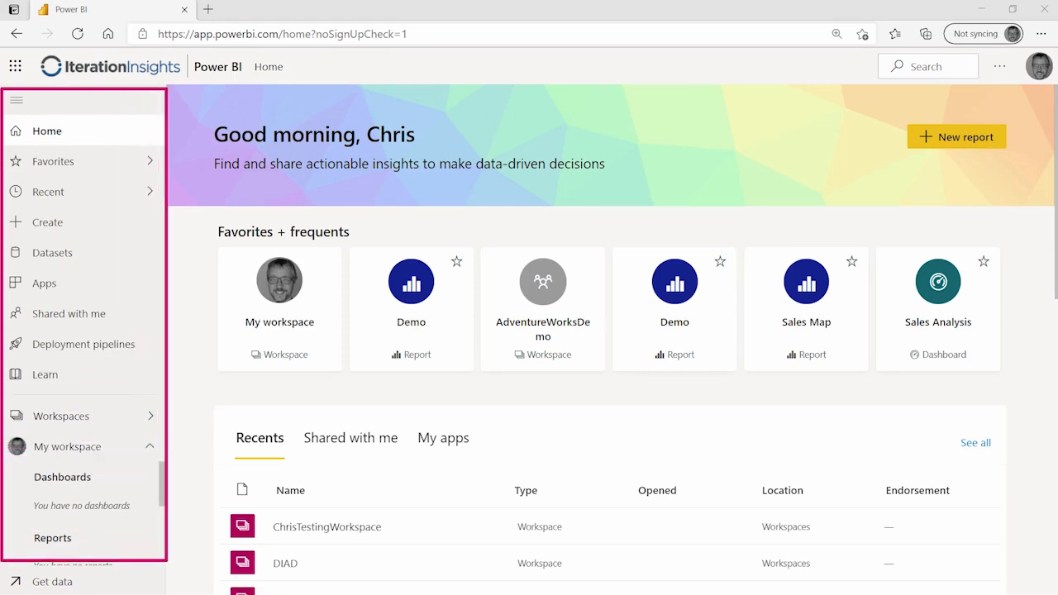
{"action": "key", "text": "Escape"}
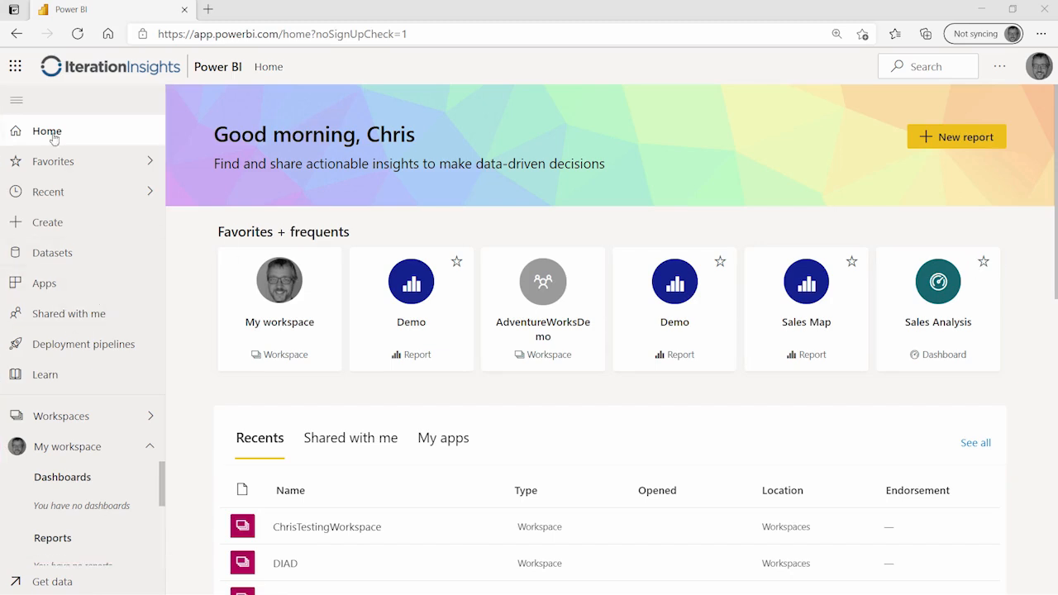
{"action": "left_click", "coordinate": [72, 416]}
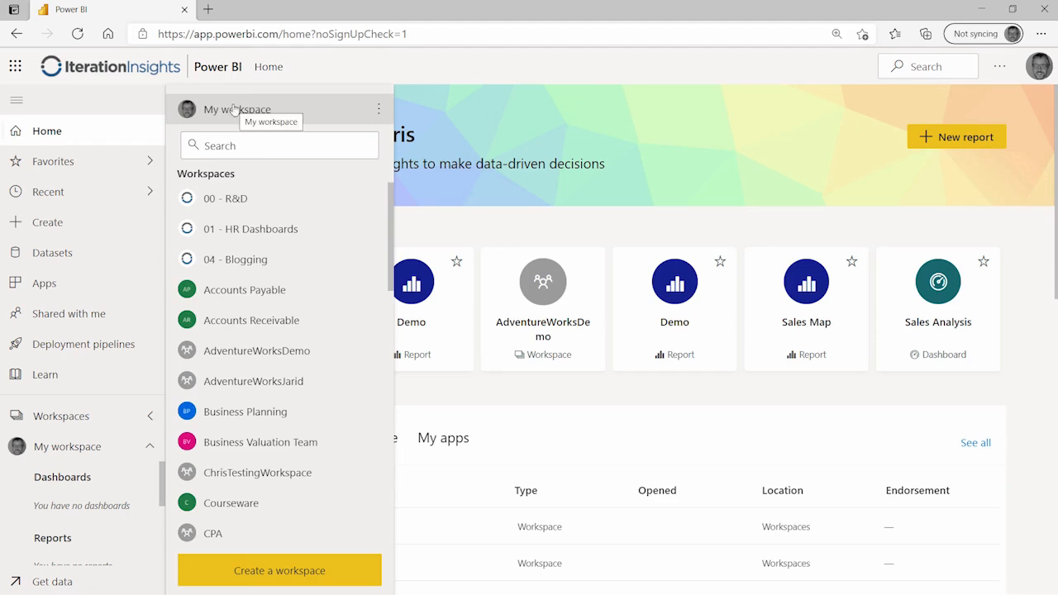
{"action": "left_click", "coordinate": [256, 116]}
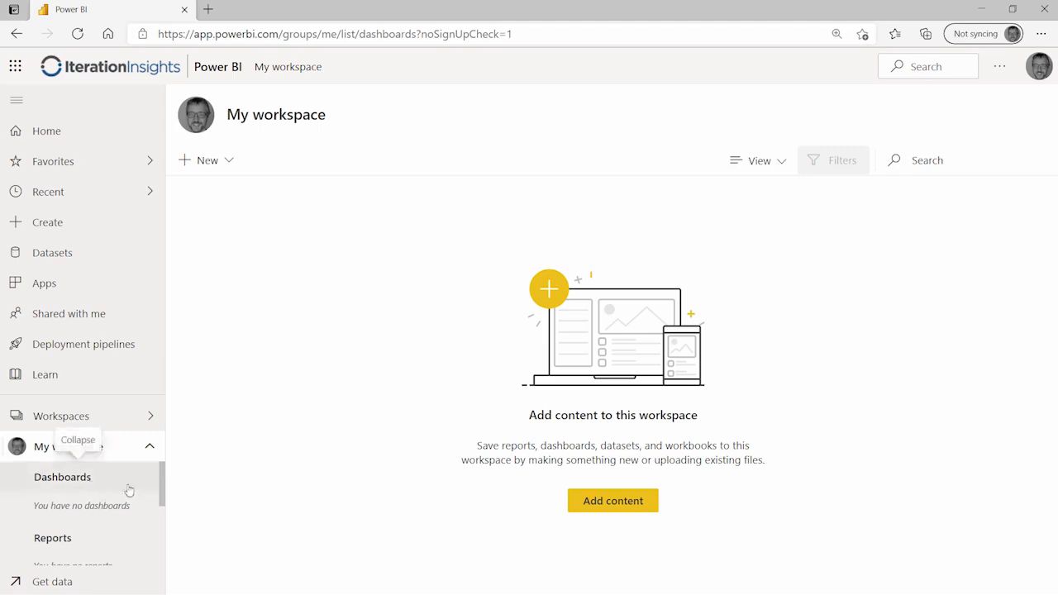
Step: Scroll the nav pane to confirm My workspace is empty, then switch to the Lesson 5 folder
{"action": "left_click_drag", "start_coordinate": [166, 484], "coordinate": [164, 528]}
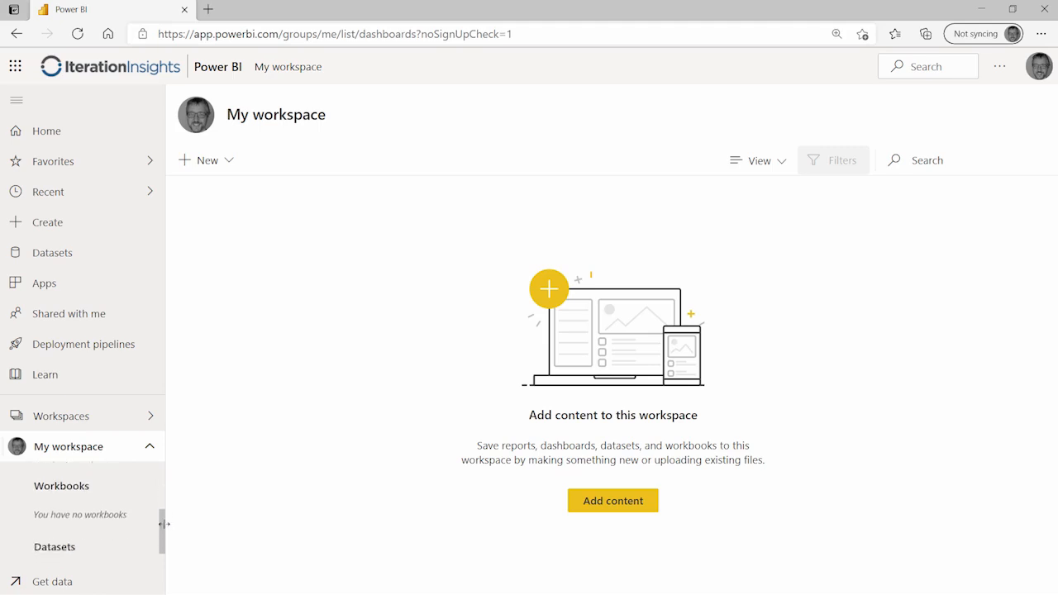
{"action": "scroll", "coordinate": [166, 528], "scroll_direction": "up", "scroll_amount": 2}
{"action": "scroll", "coordinate": [165, 531], "scroll_direction": "down", "scroll_amount": 3}
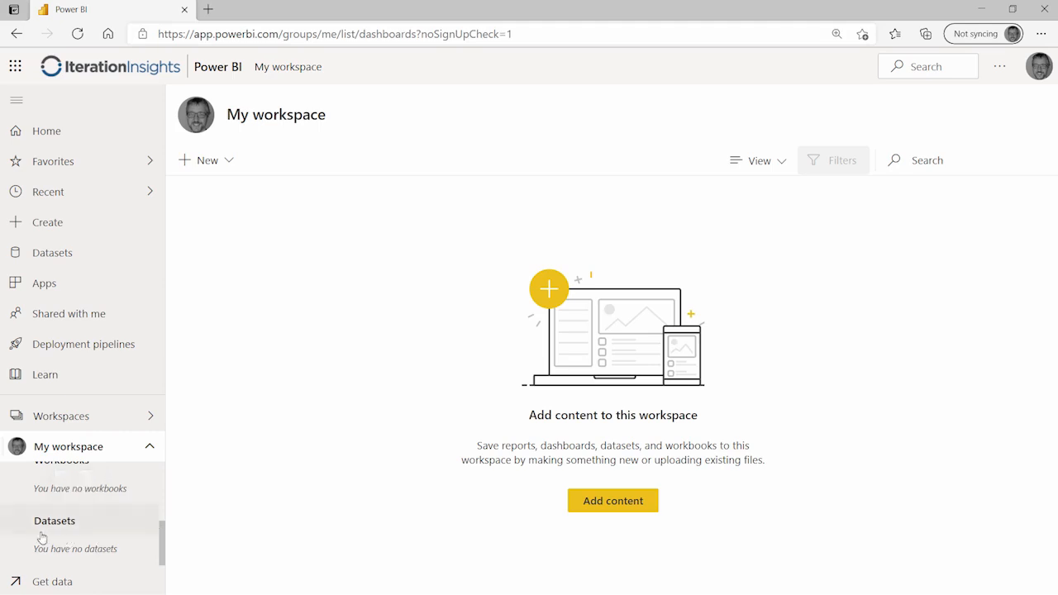
{"action": "left_click_drag", "start_coordinate": [162, 546], "coordinate": [161, 483]}
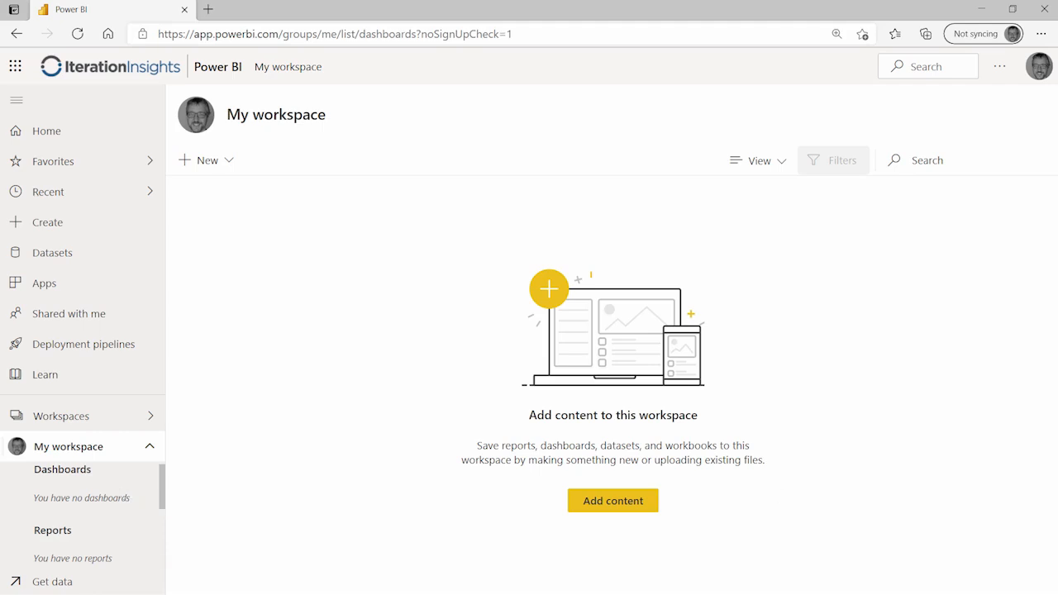
{"action": "key", "text": "alt+Tab"}
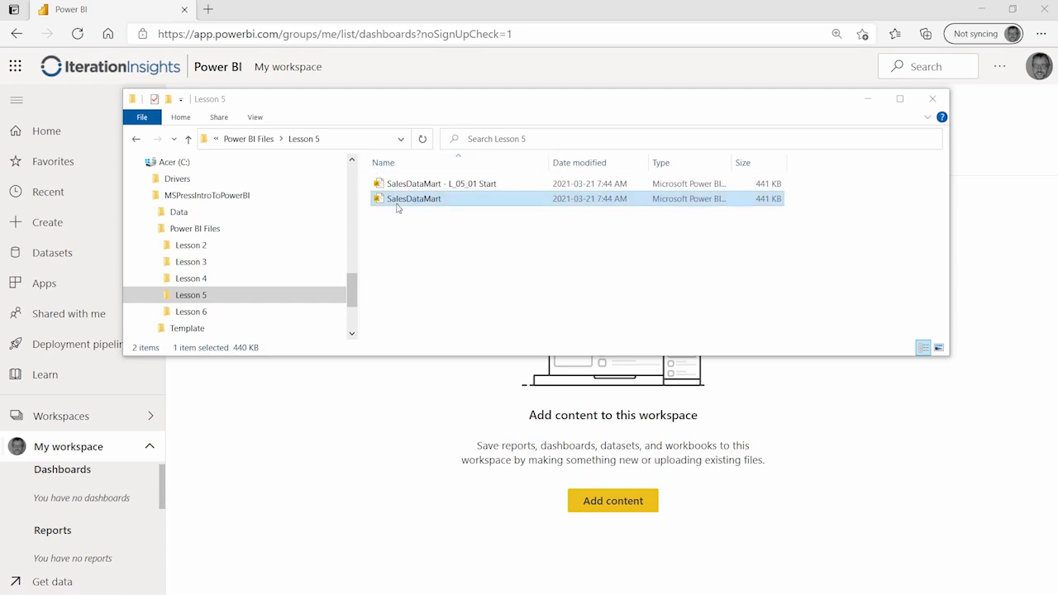
Step: Close the L_05_01 Start report and open SalesDataMart from the Lesson 5 folder
{"action": "left_click", "coordinate": [458, 201]}
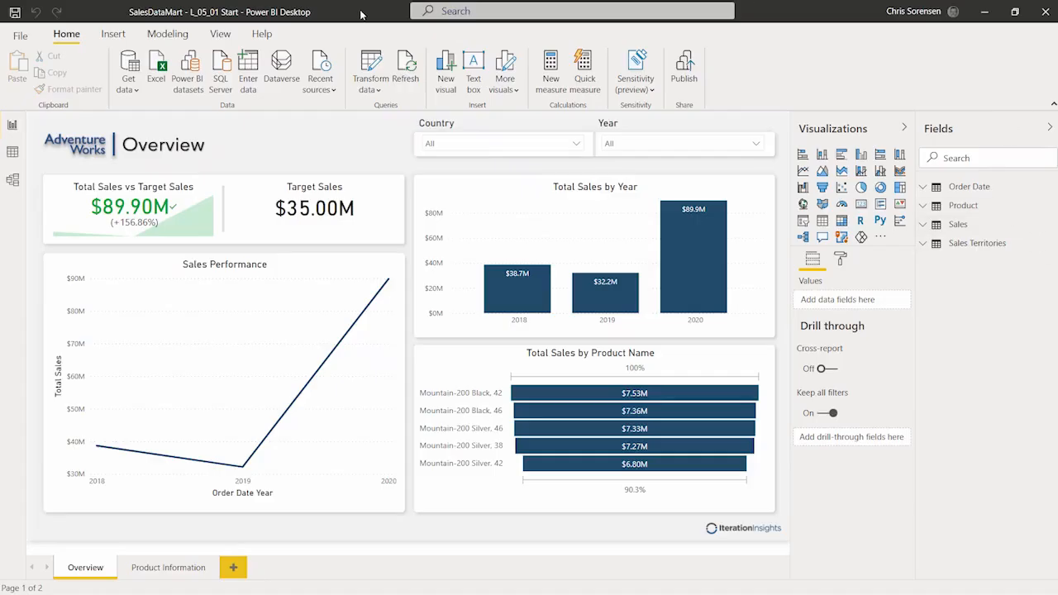
{"action": "left_click", "coordinate": [1046, 11]}
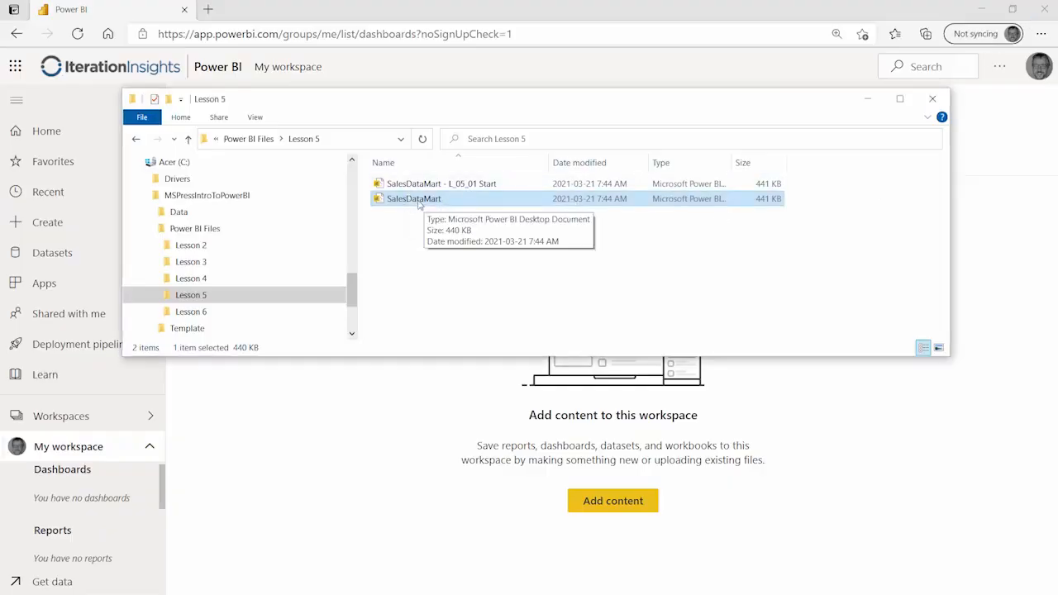
{"action": "double_click", "coordinate": [418, 201]}
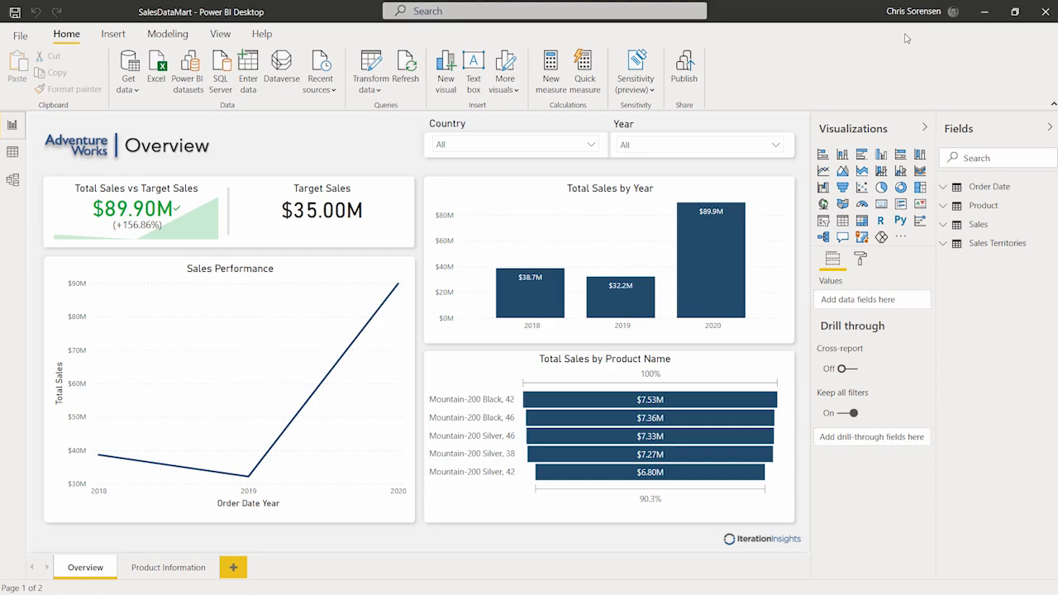
Step: Publish SalesDataMart.pbix to My workspace
{"action": "left_click", "coordinate": [682, 72]}
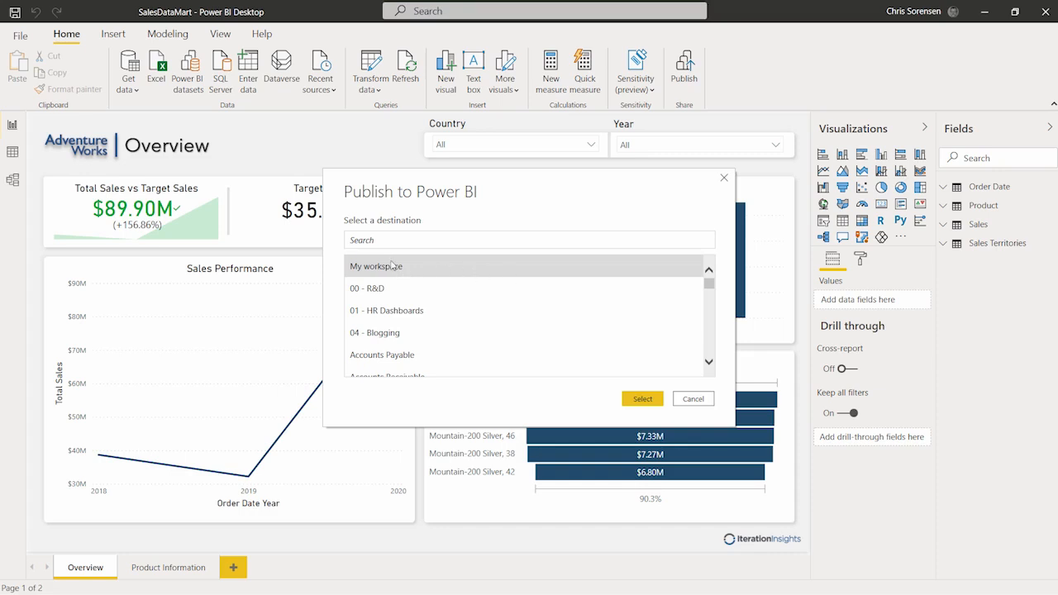
{"action": "left_click", "coordinate": [643, 399]}
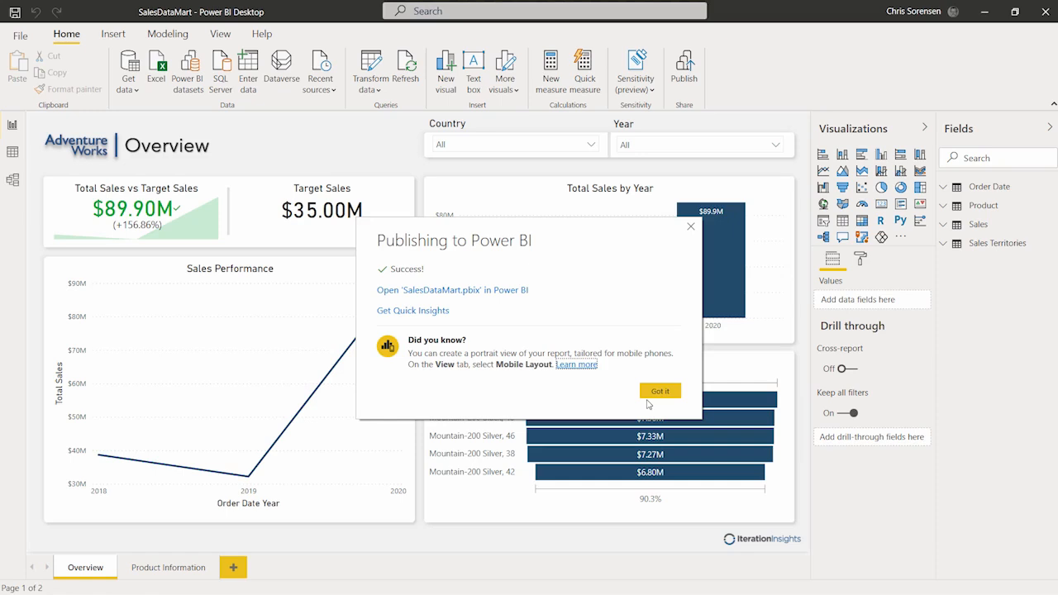
Step: Open the published SalesDataMart report in the service and expand My workspace to show its report and dataset
{"action": "left_click", "coordinate": [493, 292]}
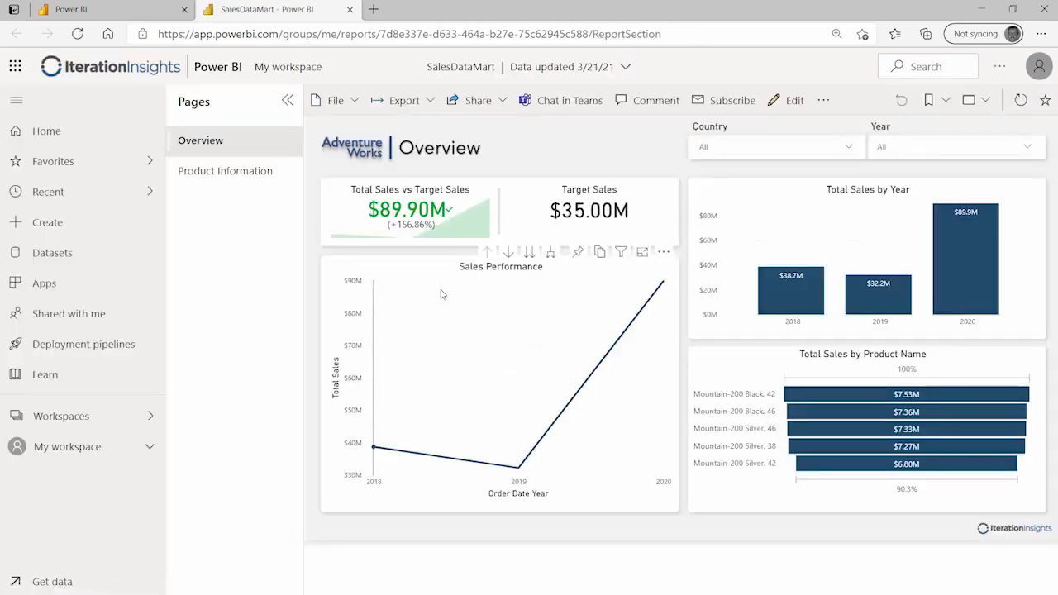
{"action": "mouse_move", "coordinate": [442, 293]}
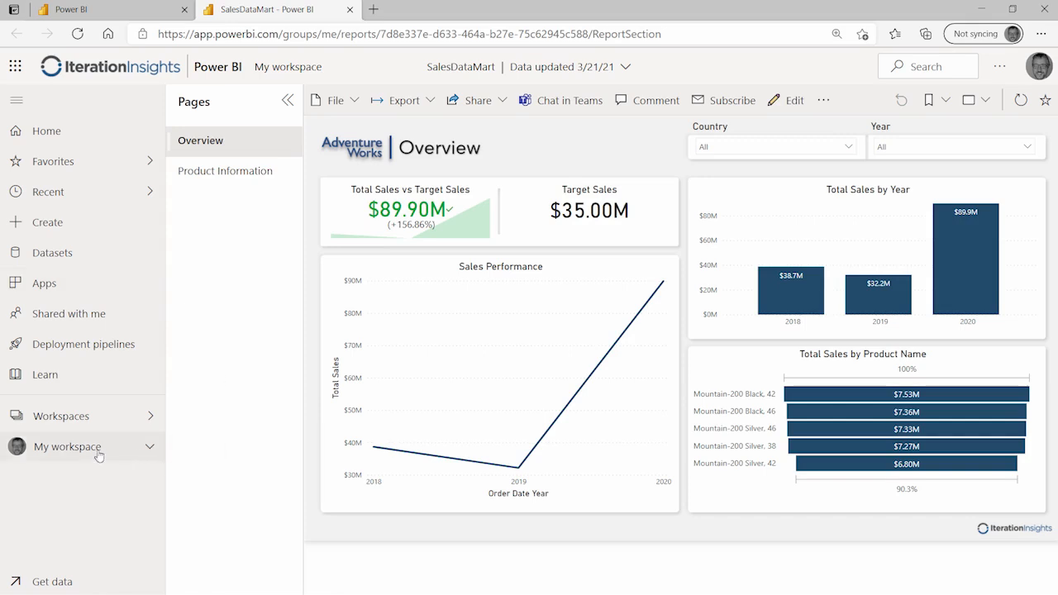
{"action": "left_click", "coordinate": [150, 448]}
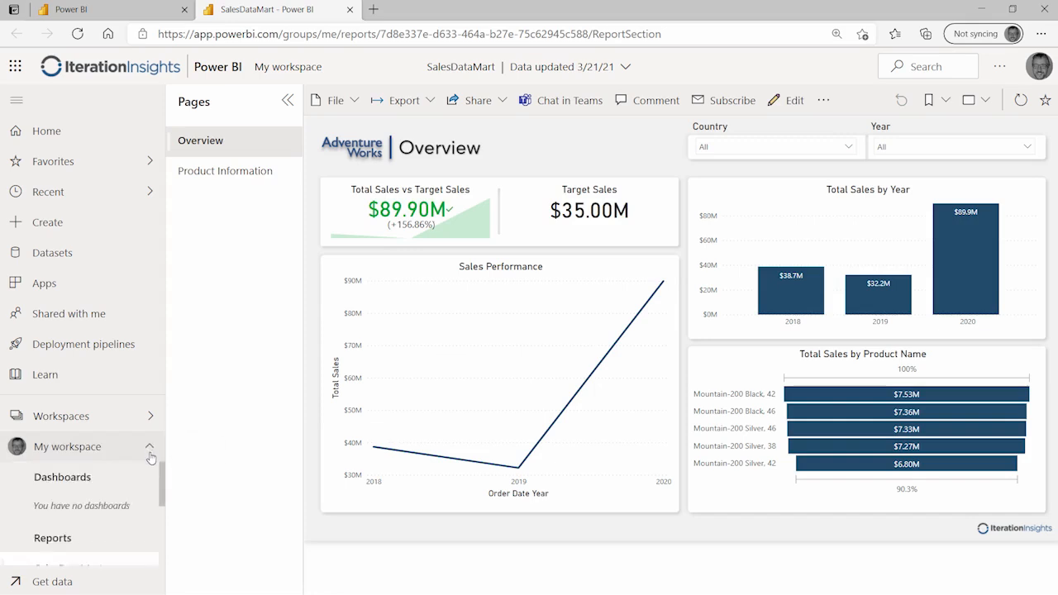
{"action": "scroll", "coordinate": [132, 494], "scroll_direction": "down", "scroll_amount": 1}
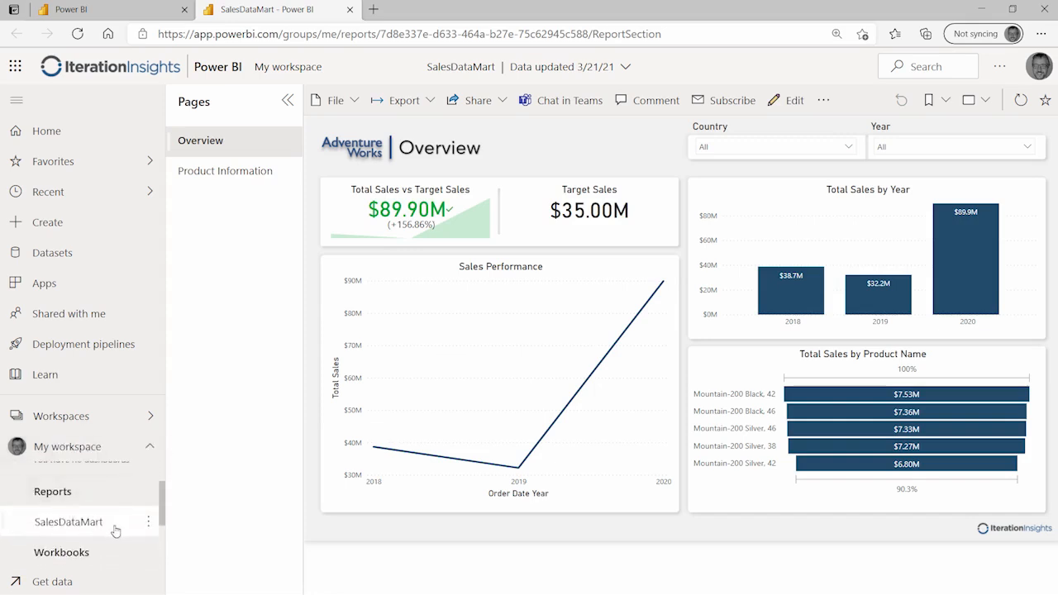
{"action": "left_click_drag", "start_coordinate": [161, 512], "coordinate": [163, 551]}
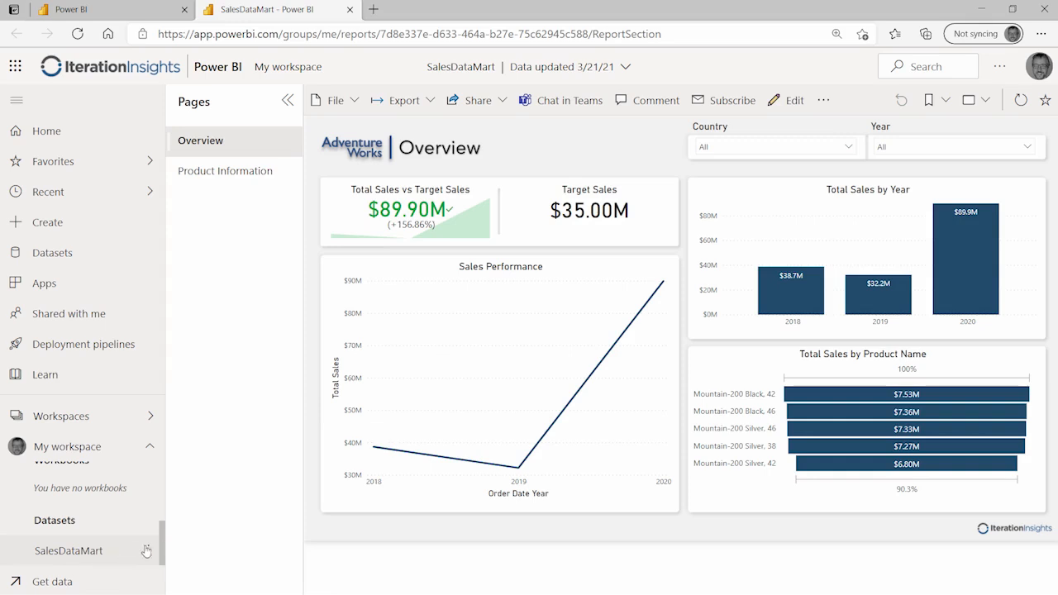
{"action": "left_click_drag", "start_coordinate": [164, 546], "coordinate": [167, 494]}
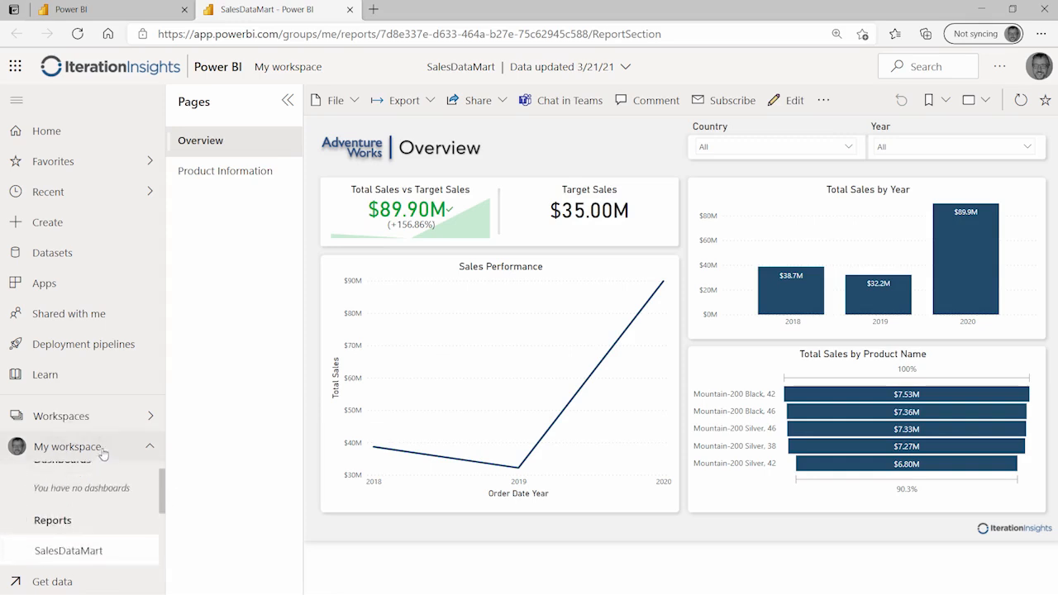
{"action": "left_click", "coordinate": [72, 417]}
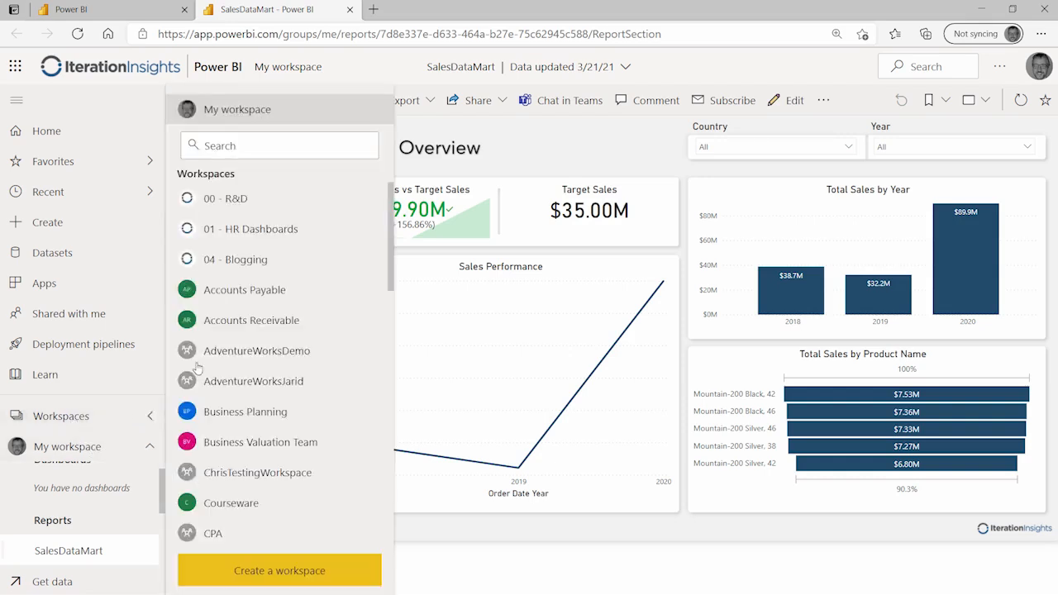
Step: Open My workspace's content list showing the SalesDataMart report and dataset
{"action": "left_click", "coordinate": [241, 114]}
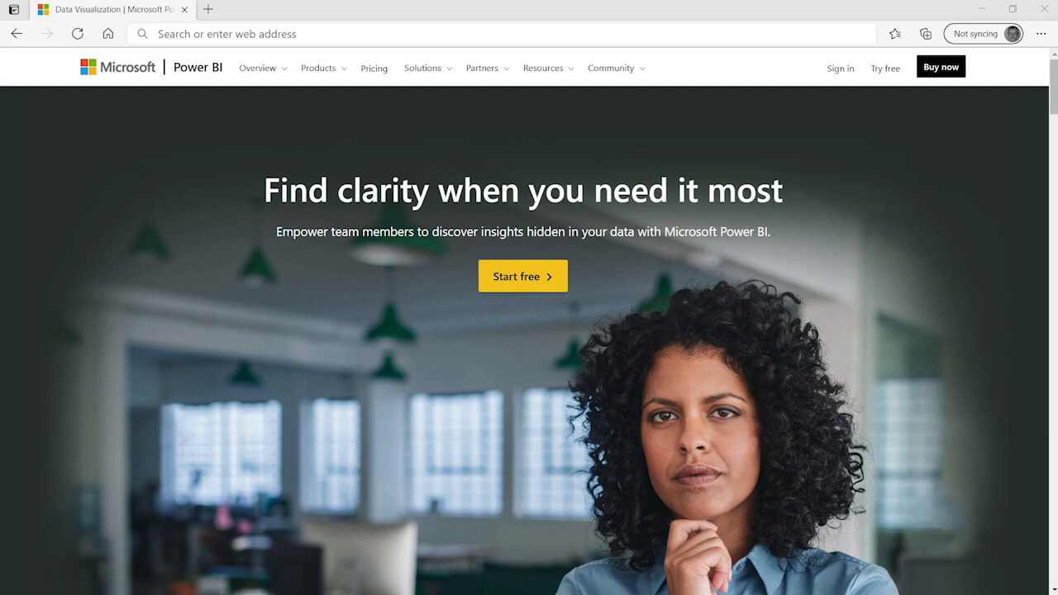
{"action": "left_click", "coordinate": [479, 33]}
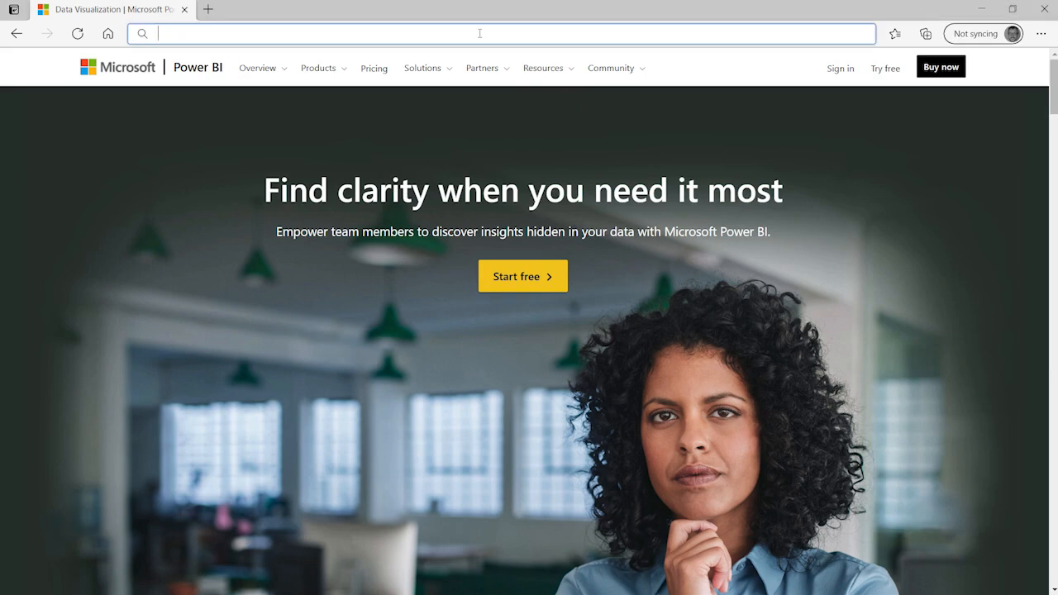
{"action": "type", "text": "http://powerbi.com/"}
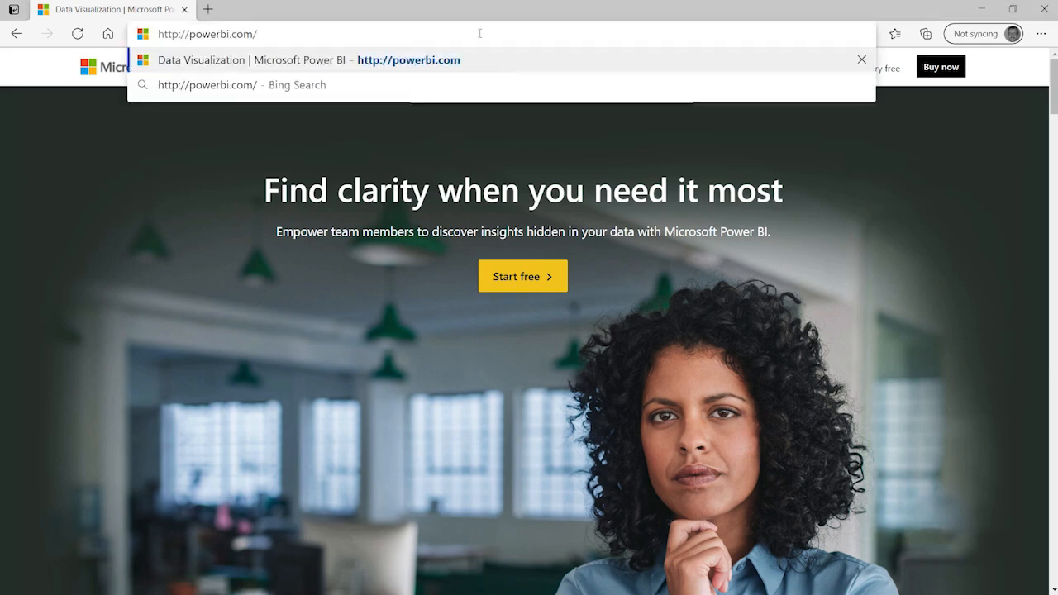
{"action": "key", "text": "Return"}
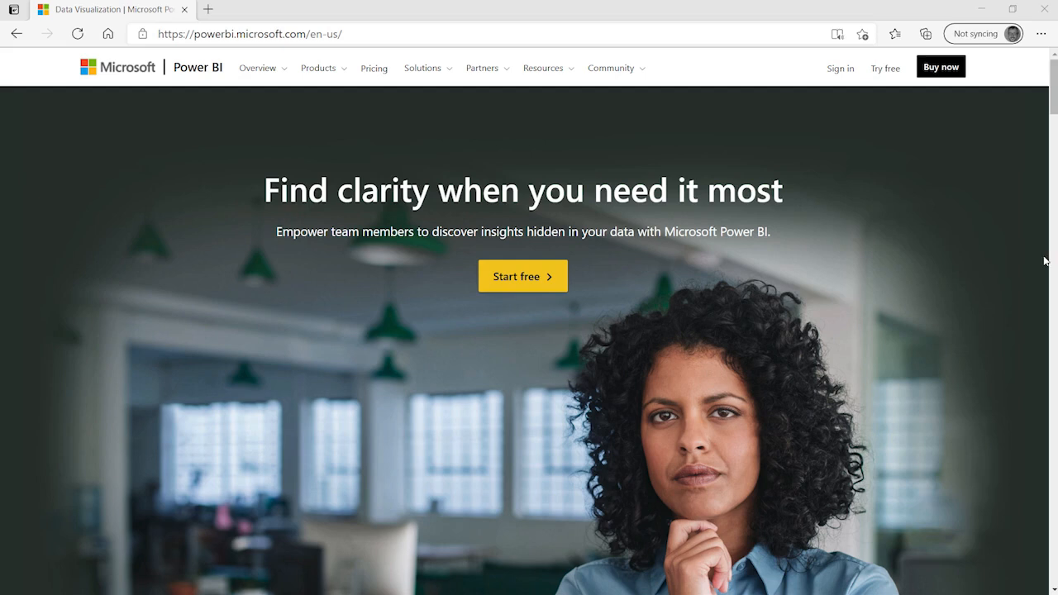
{"action": "left_click", "coordinate": [444, 36]}
{"action": "type", "text": "https://app.powerbi.com/"}
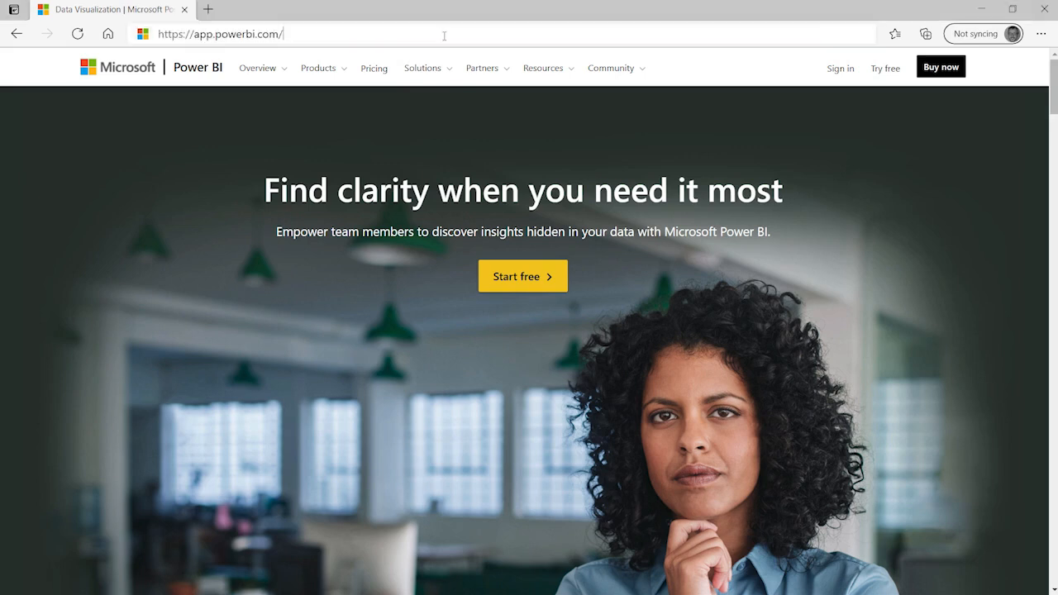
{"action": "key", "text": "Return"}
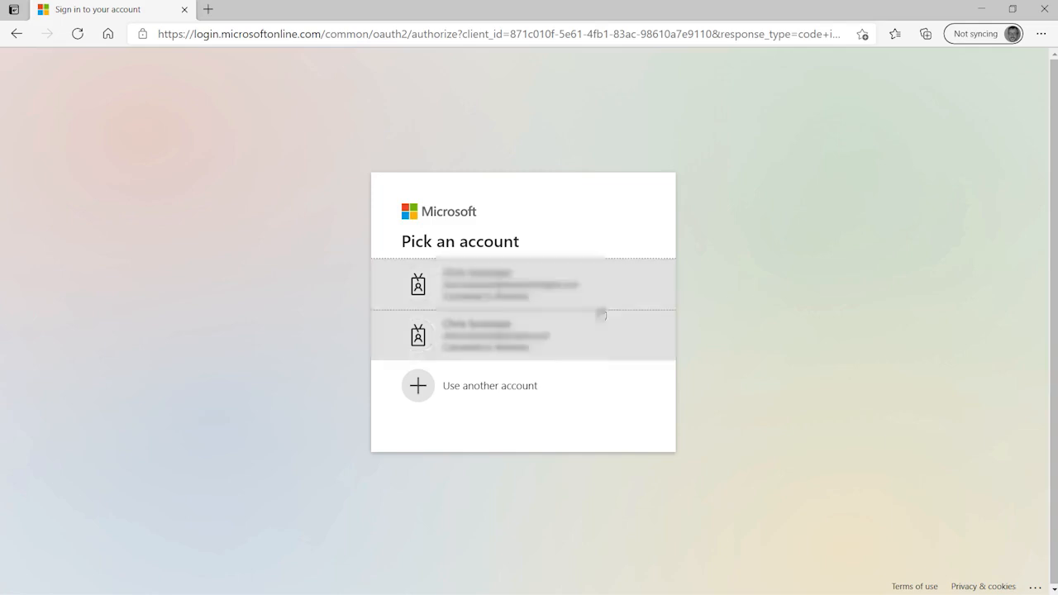
Step: Sign in with the first saved account in the 'Pick an account' list
{"action": "left_click", "coordinate": [567, 283]}
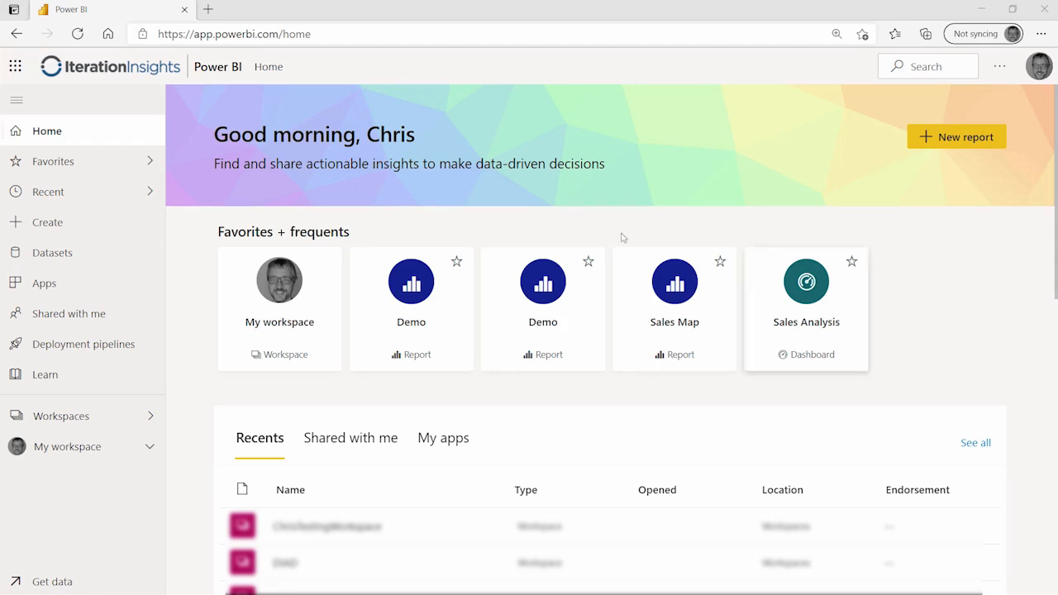
{"action": "left_click", "coordinate": [13, 68]}
{"action": "left_click", "coordinate": [13, 68]}
{"action": "left_click", "coordinate": [12, 68]}
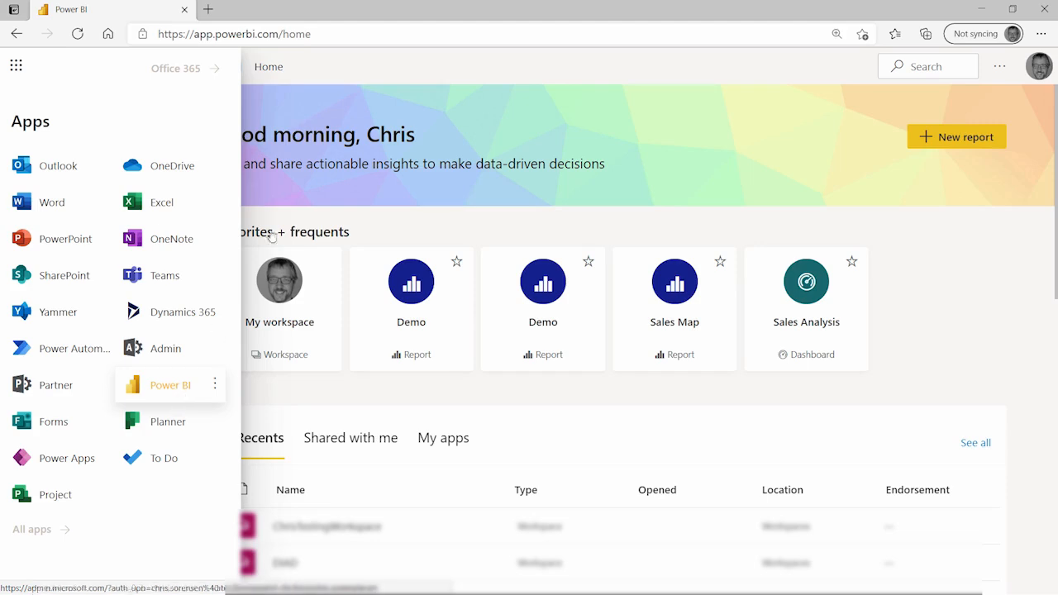
{"action": "left_click", "coordinate": [342, 68]}
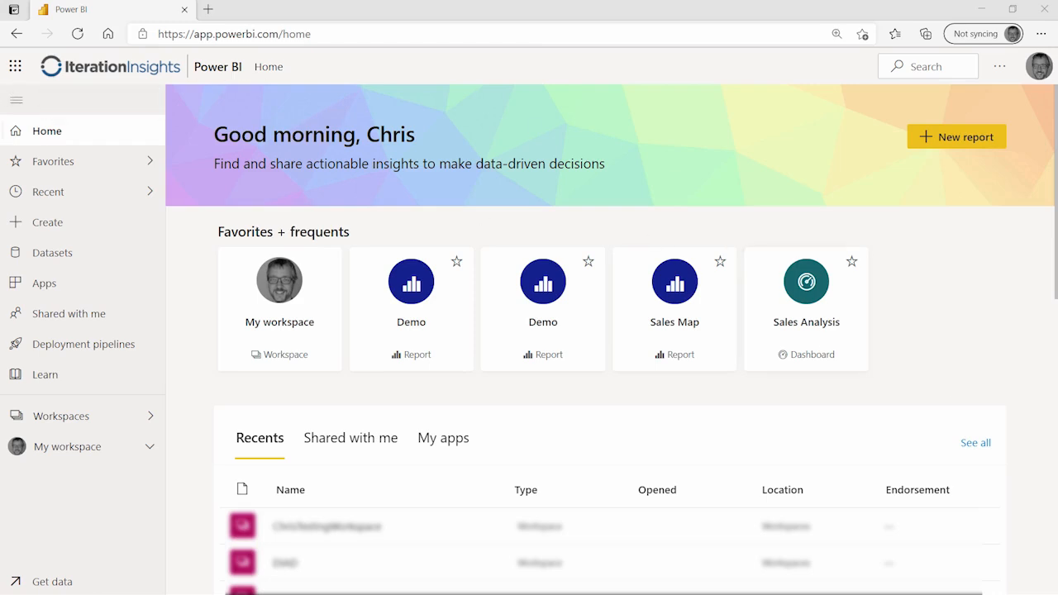
{"action": "mouse_move", "coordinate": [1, 88]}
{"action": "left_mouse_down"}
{"action": "mouse_move", "coordinate": [156, 178]}
{"action": "mouse_move", "coordinate": [135, 344]}
{"action": "mouse_move", "coordinate": [160, 593]}
{"action": "mouse_move", "coordinate": [171, 567]}
{"action": "mouse_move", "coordinate": [163, 593]}
{"action": "left_mouse_up"}
{"action": "left_click", "coordinate": [999, 70]}
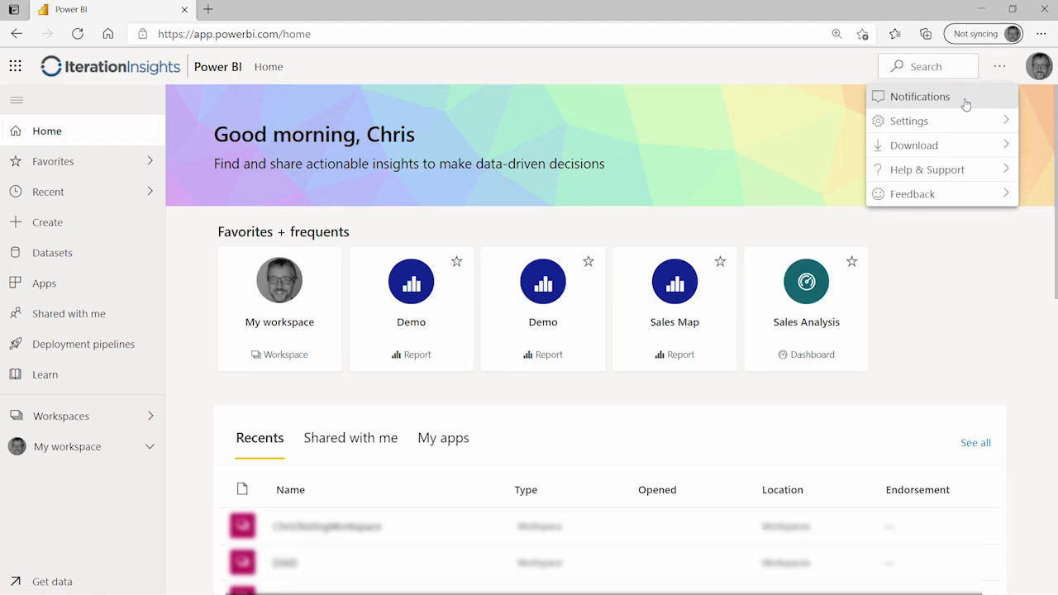
{"action": "mouse_move", "coordinate": [980, 123]}
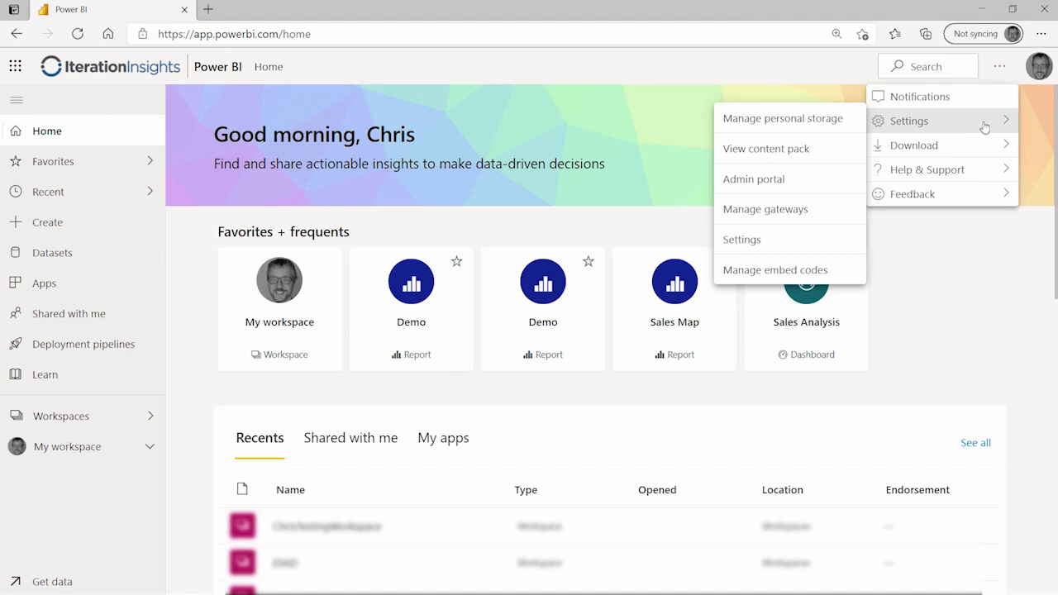
{"action": "left_click", "coordinate": [977, 151]}
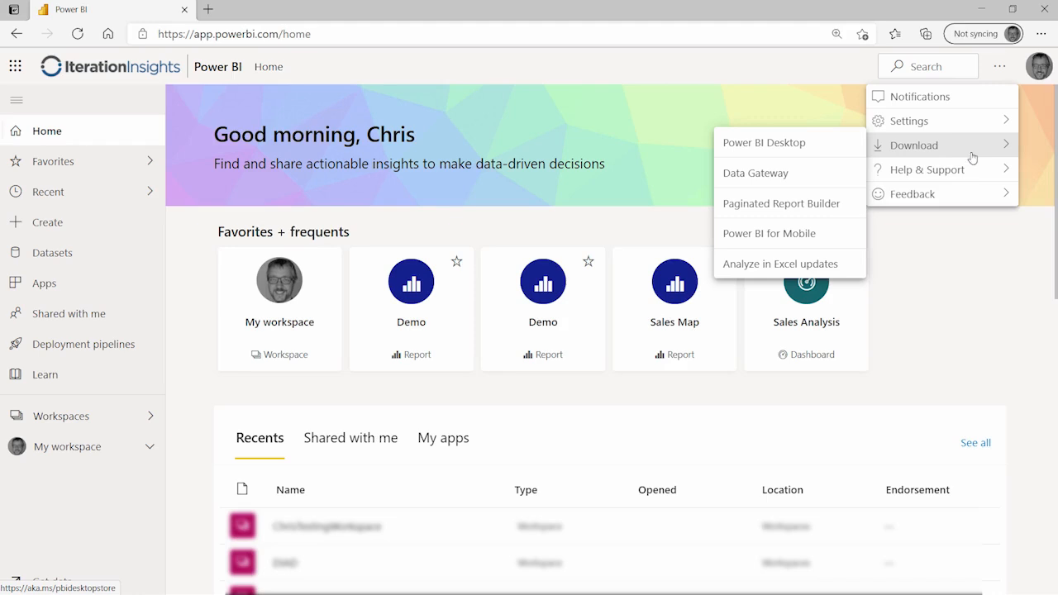
{"action": "mouse_move", "coordinate": [965, 168]}
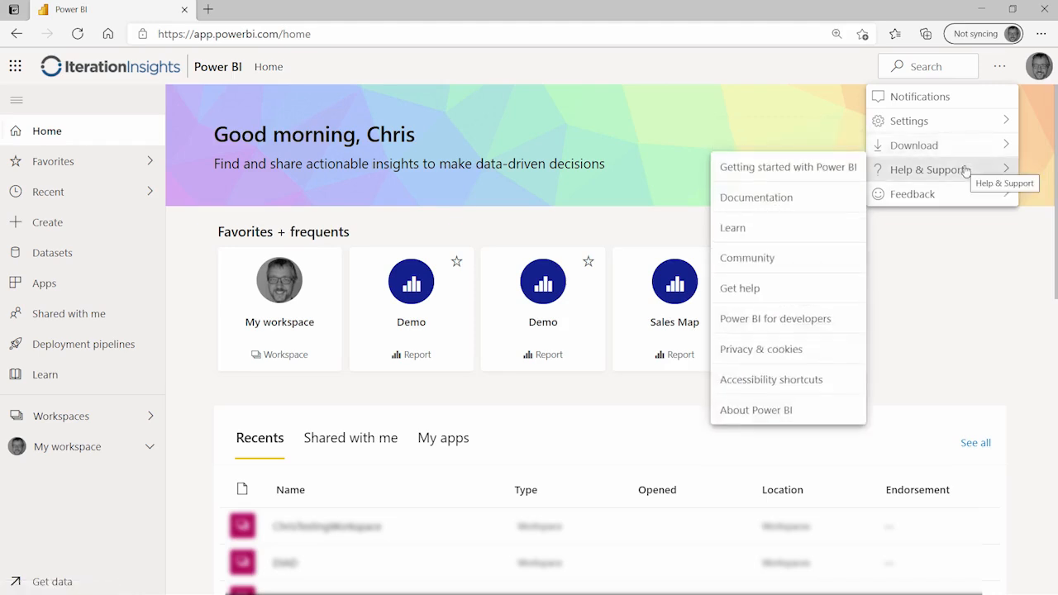
{"action": "mouse_move", "coordinate": [962, 193]}
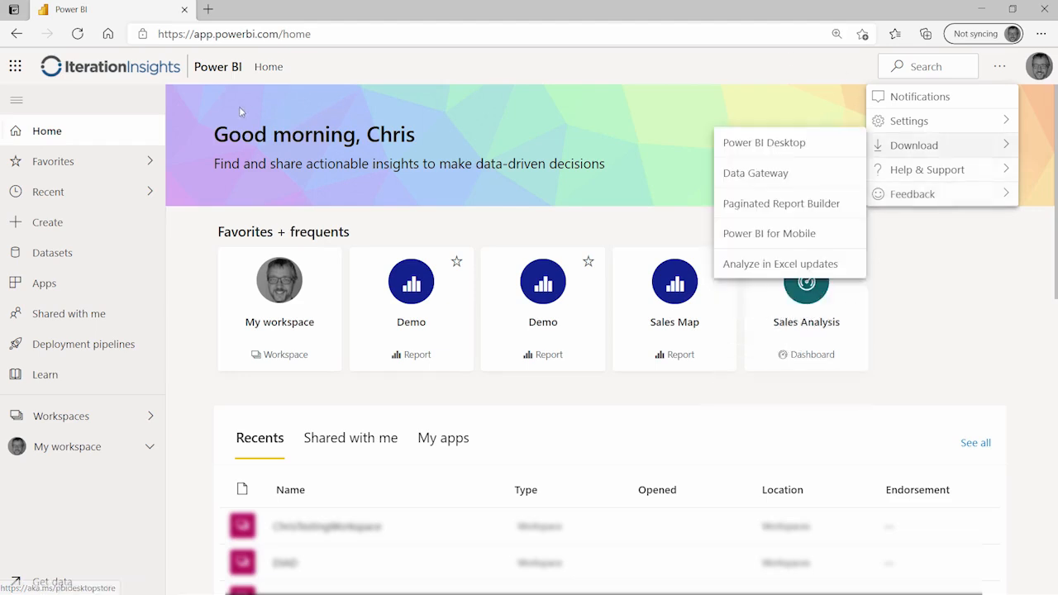
{"action": "key", "text": "Escape"}
{"action": "left_click", "coordinate": [69, 313]}
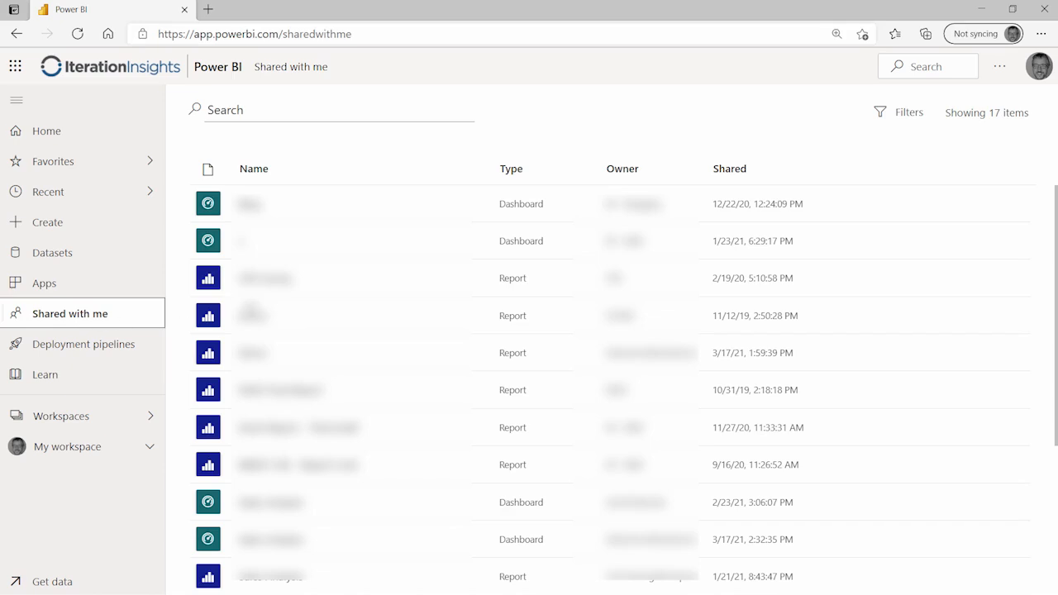
{"action": "left_click", "coordinate": [70, 131]}
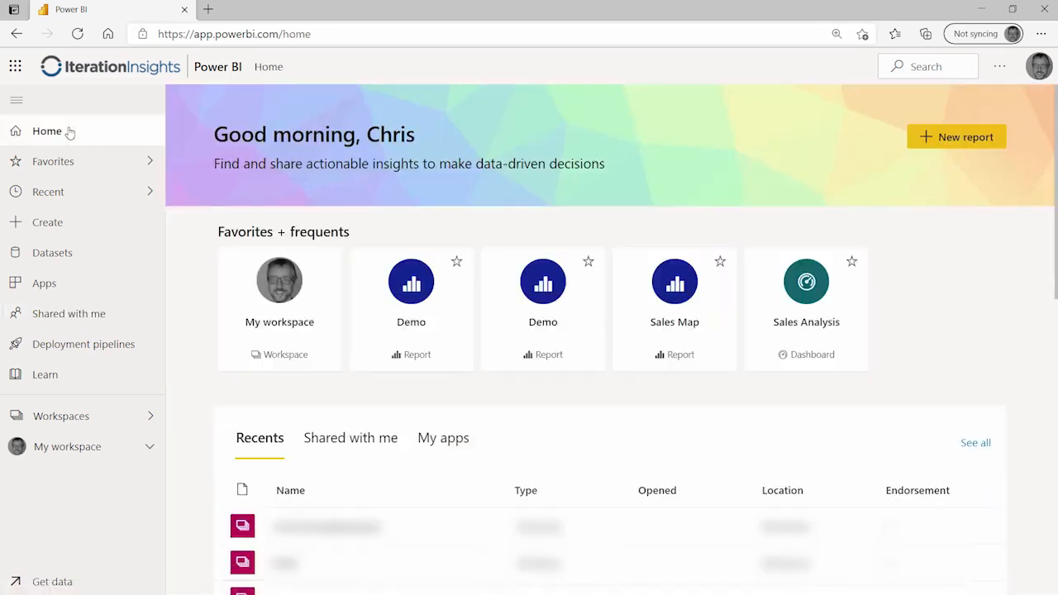
{"action": "left_click", "coordinate": [93, 314]}
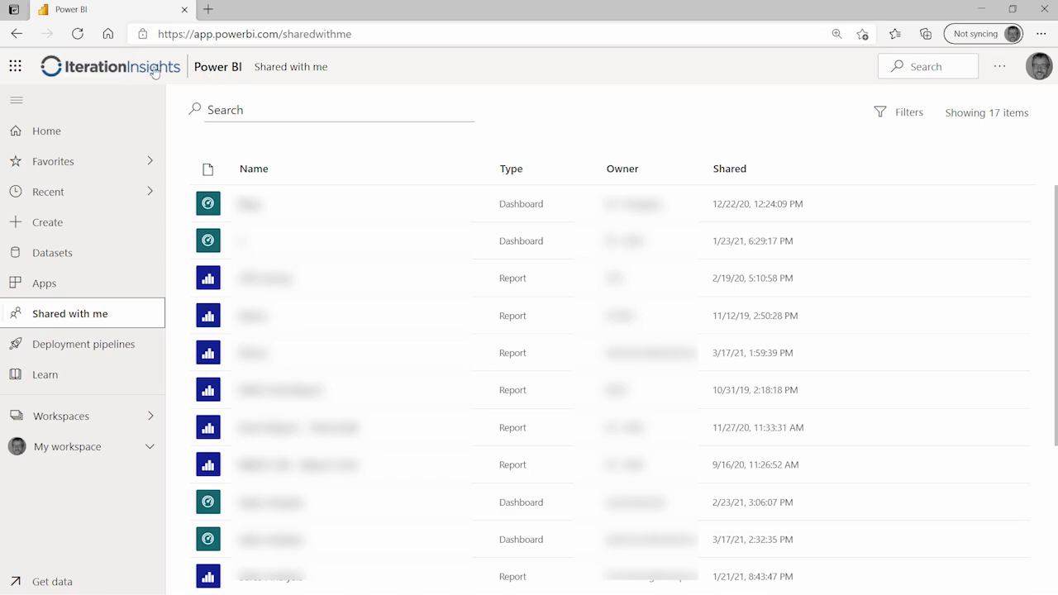
{"action": "left_click", "coordinate": [214, 70]}
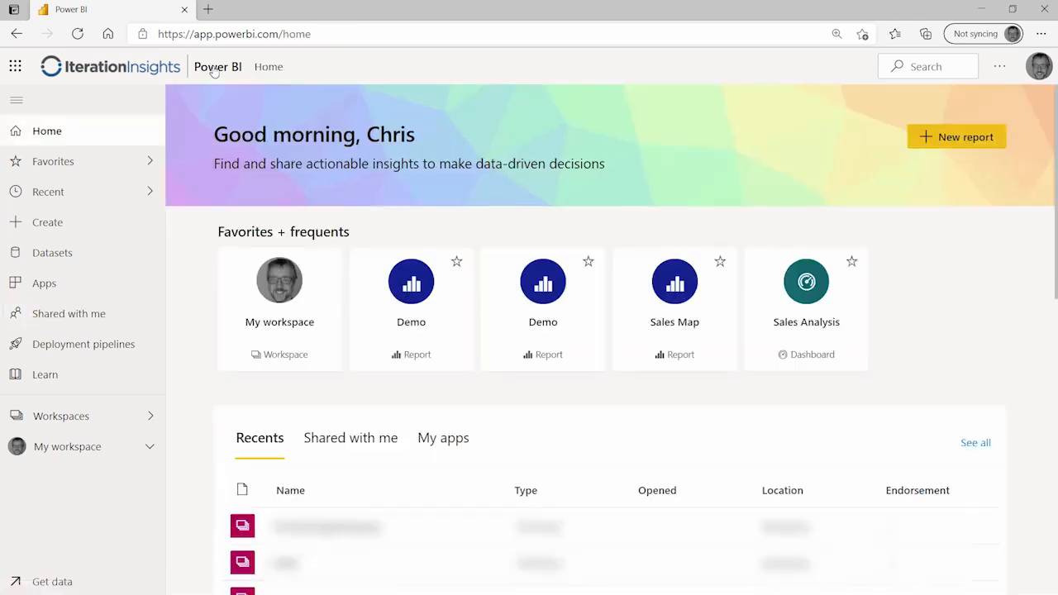
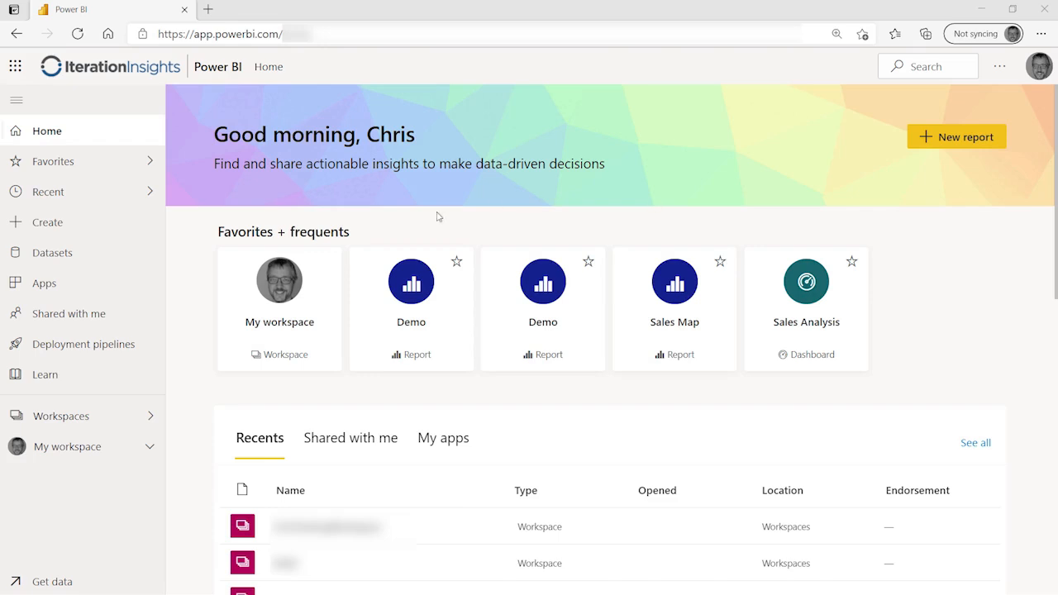
Step: Go to My workspace and open the SalesDataMart dataset's details page
{"action": "left_click", "coordinate": [67, 420]}
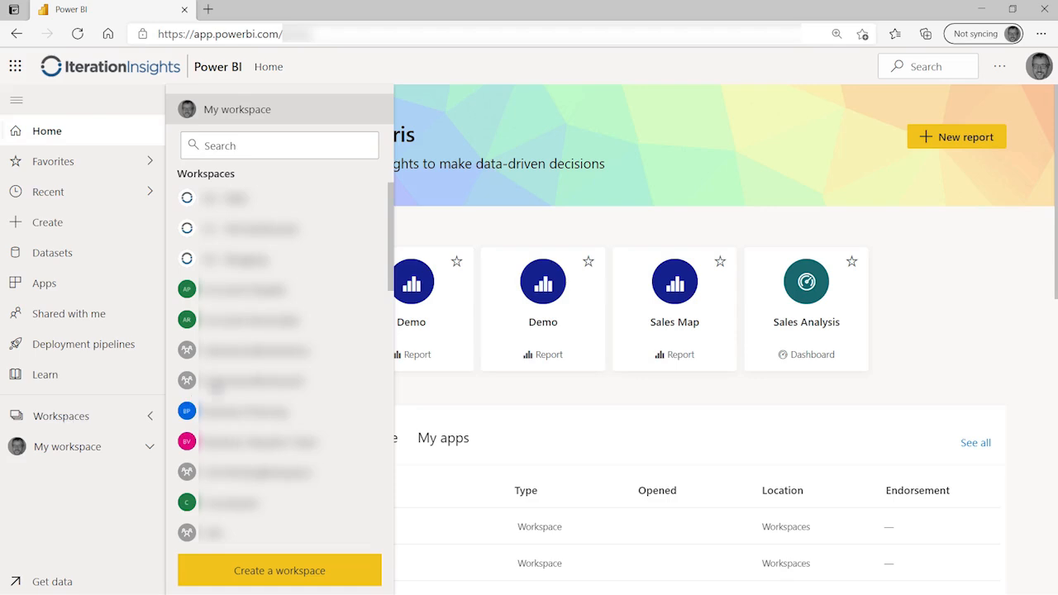
{"action": "left_click", "coordinate": [267, 117]}
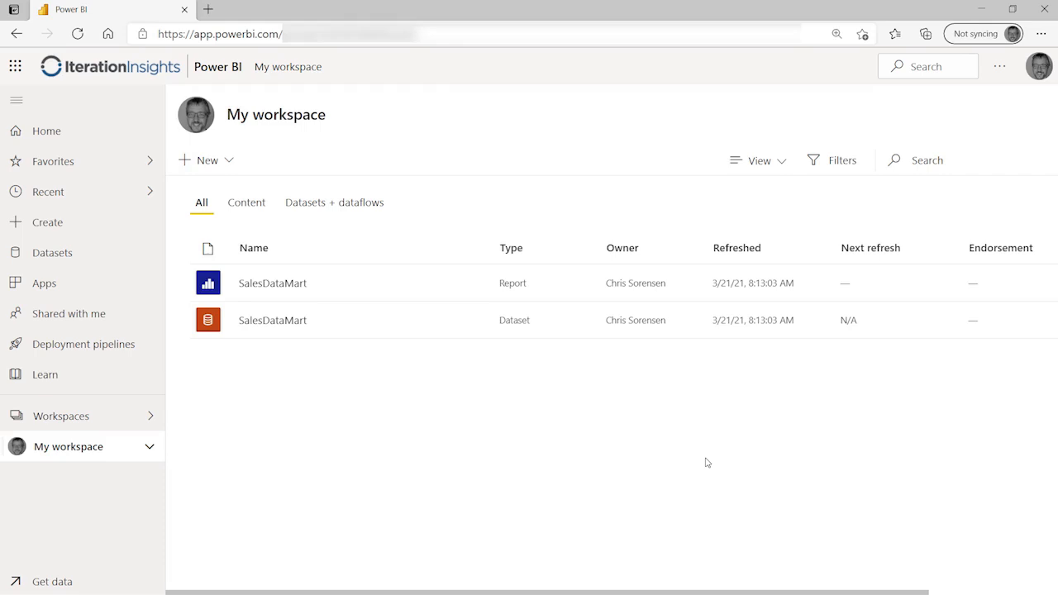
{"action": "left_click", "coordinate": [272, 321]}
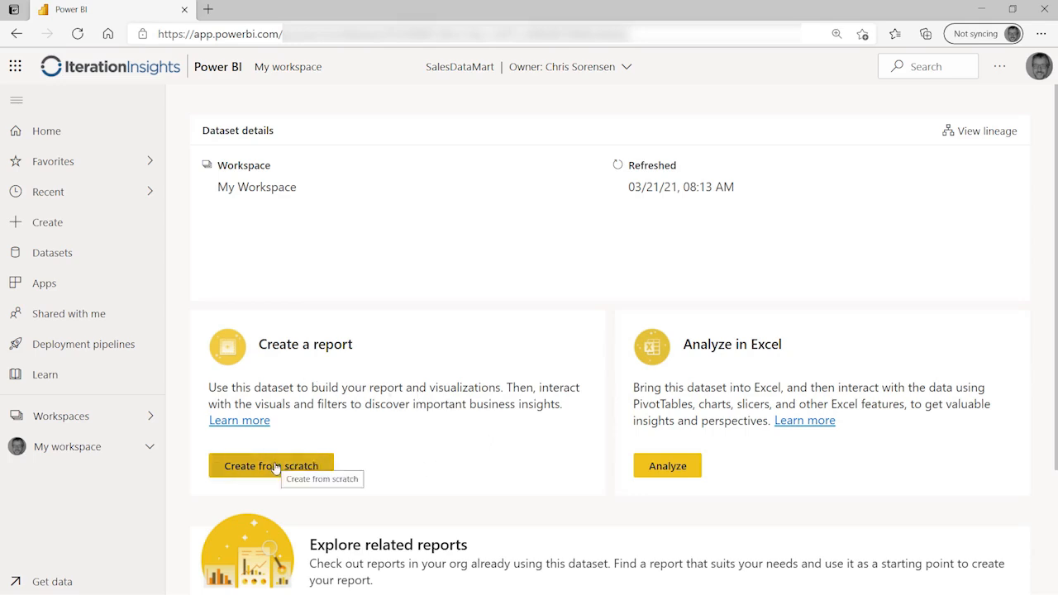
Step: Create a blank report from SalesDataMart with the Filters and navigation panes collapsed
{"action": "left_click", "coordinate": [241, 469]}
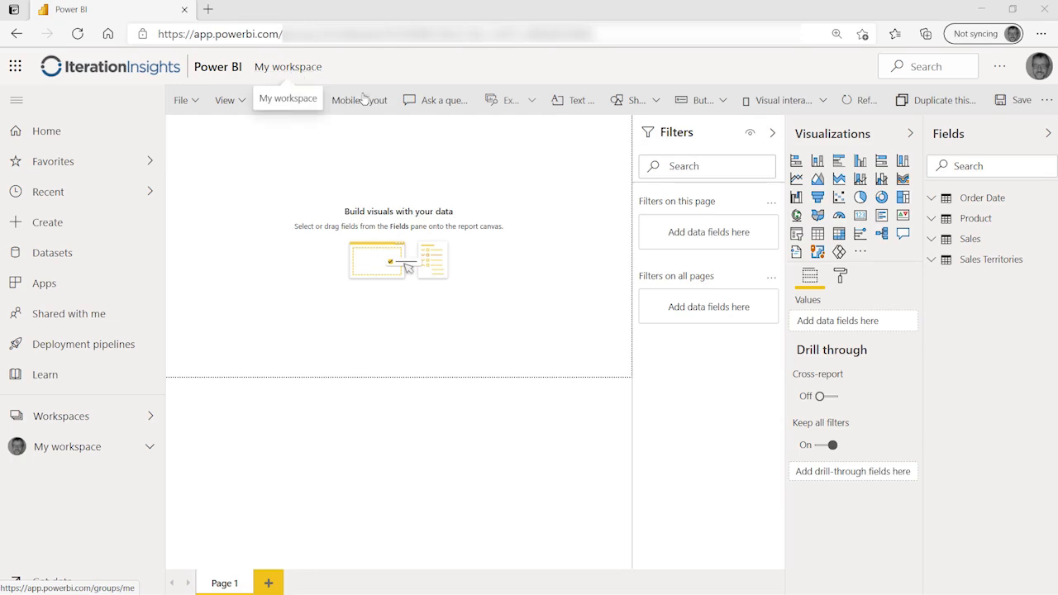
{"action": "left_click", "coordinate": [773, 135]}
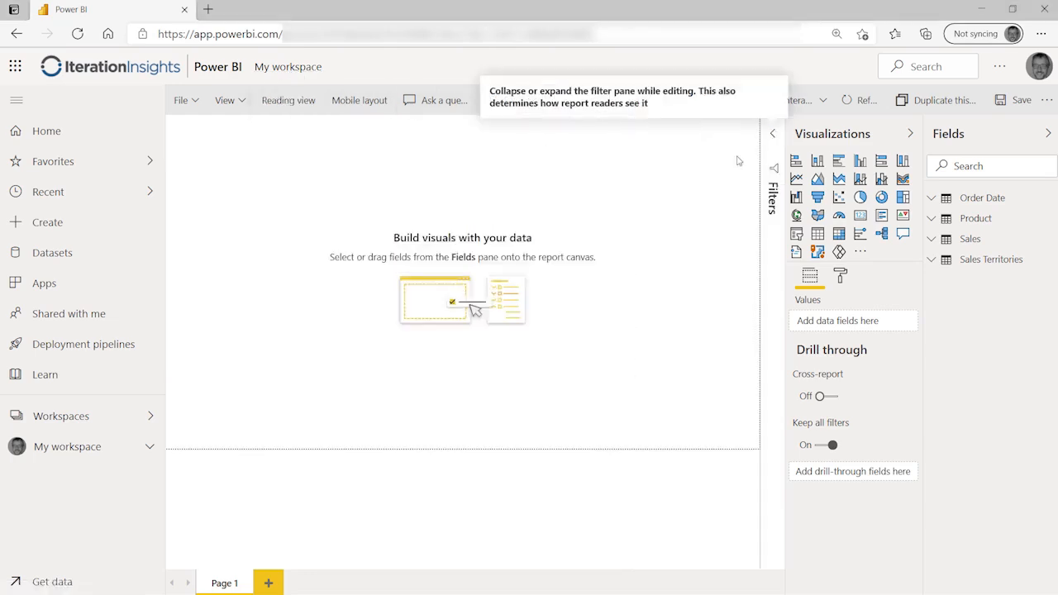
{"action": "left_click", "coordinate": [18, 102]}
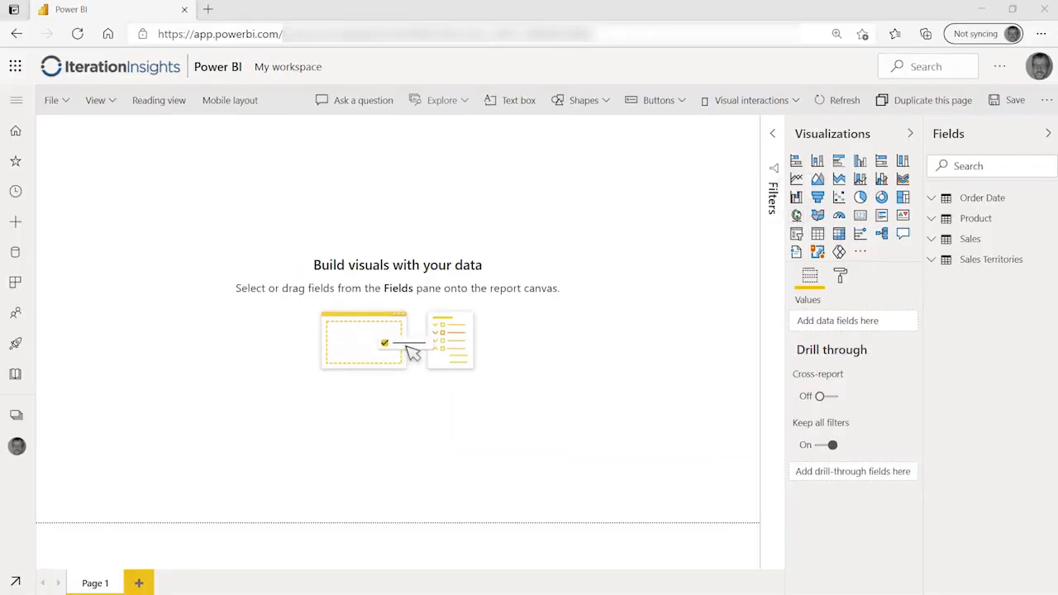
Step: Add a map stretched across the canvas, using Sales Territories Country as its Location
{"action": "left_click", "coordinate": [796, 215]}
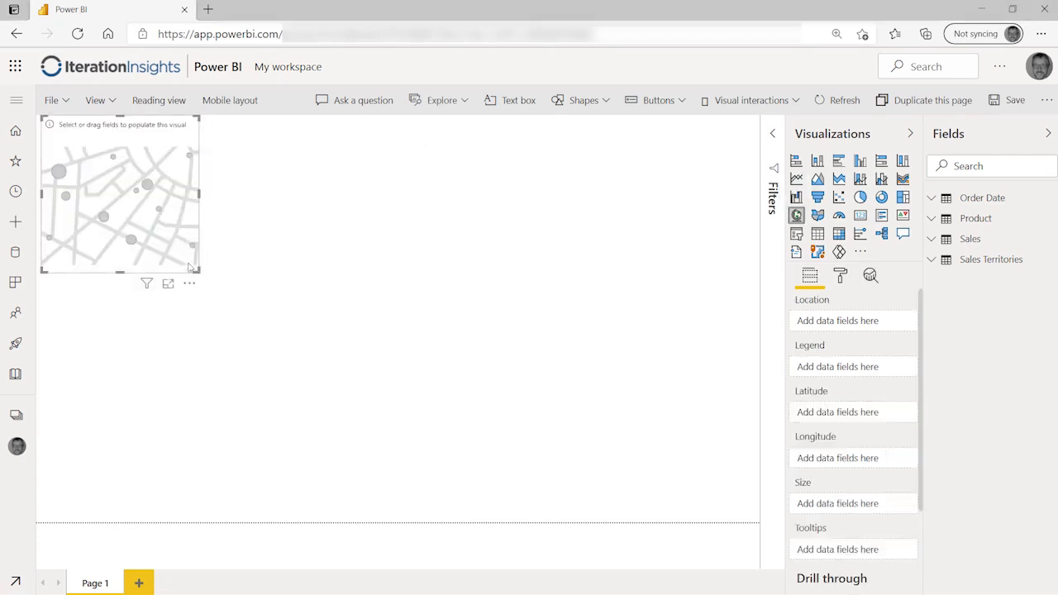
{"action": "left_click_drag", "start_coordinate": [195, 269], "coordinate": [757, 521]}
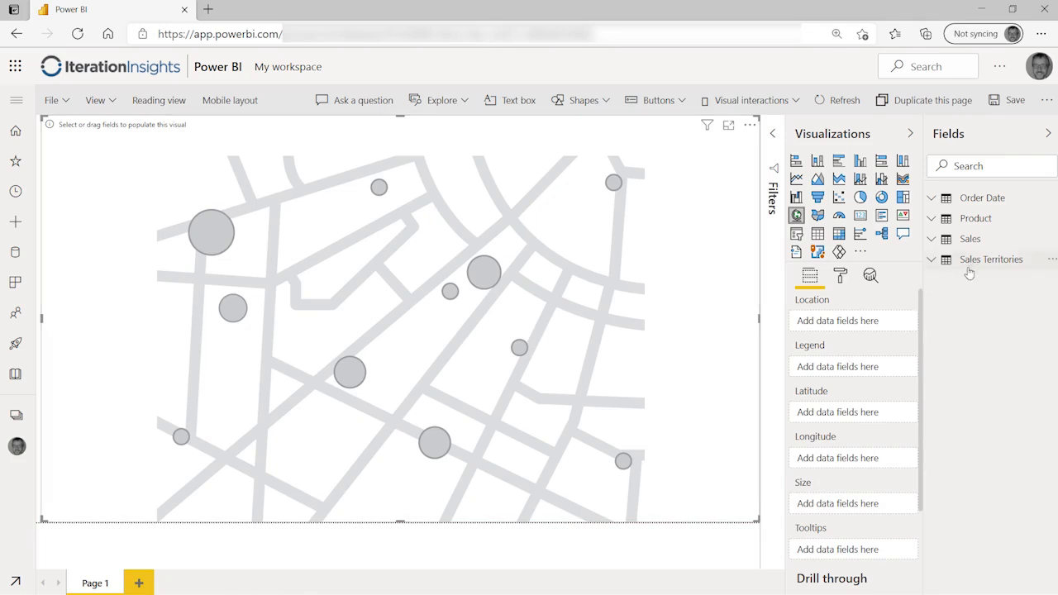
{"action": "left_click", "coordinate": [930, 260]}
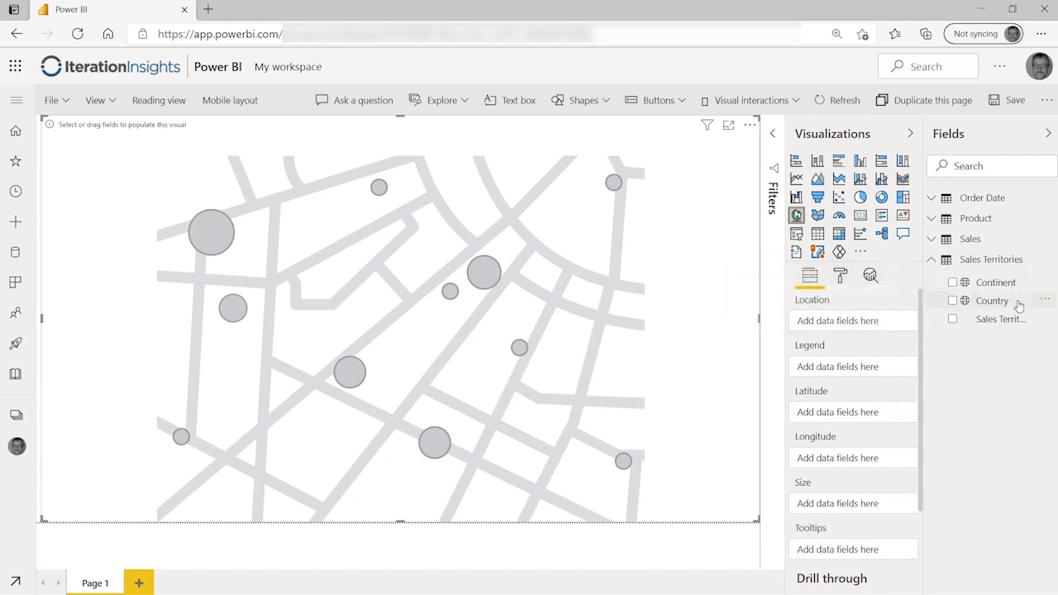
{"action": "left_click_drag", "start_coordinate": [1011, 304], "coordinate": [861, 324]}
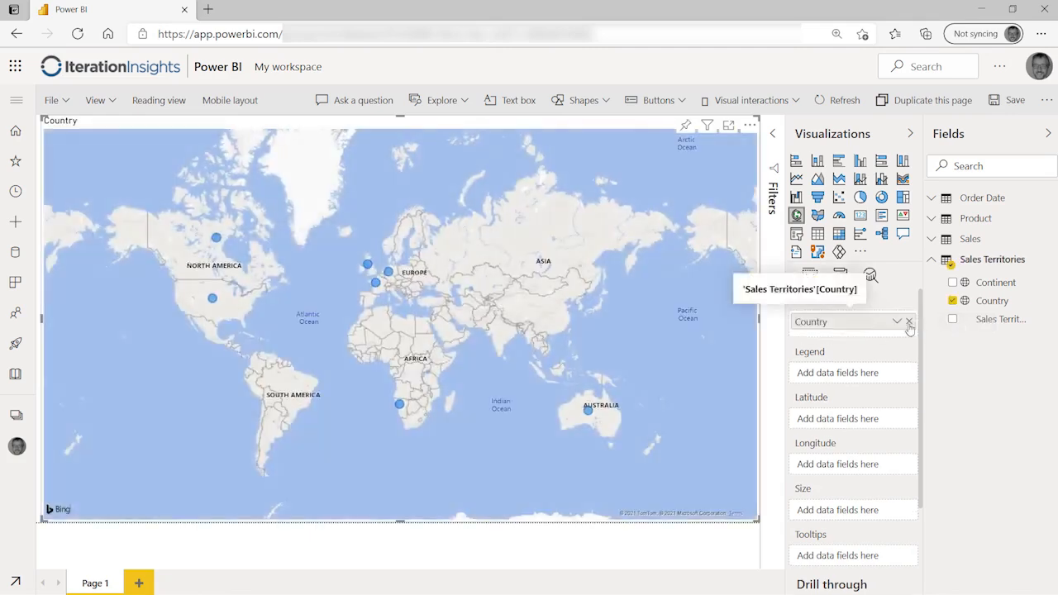
{"action": "left_click", "coordinate": [931, 260]}
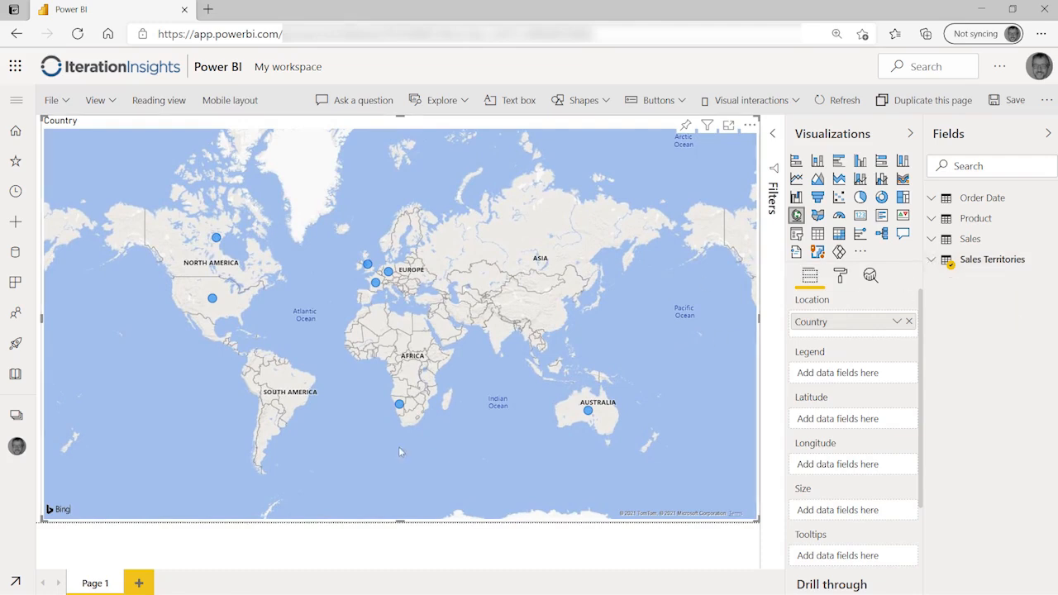
{"action": "scroll", "coordinate": [362, 301], "scroll_direction": "up", "scroll_amount": 5}
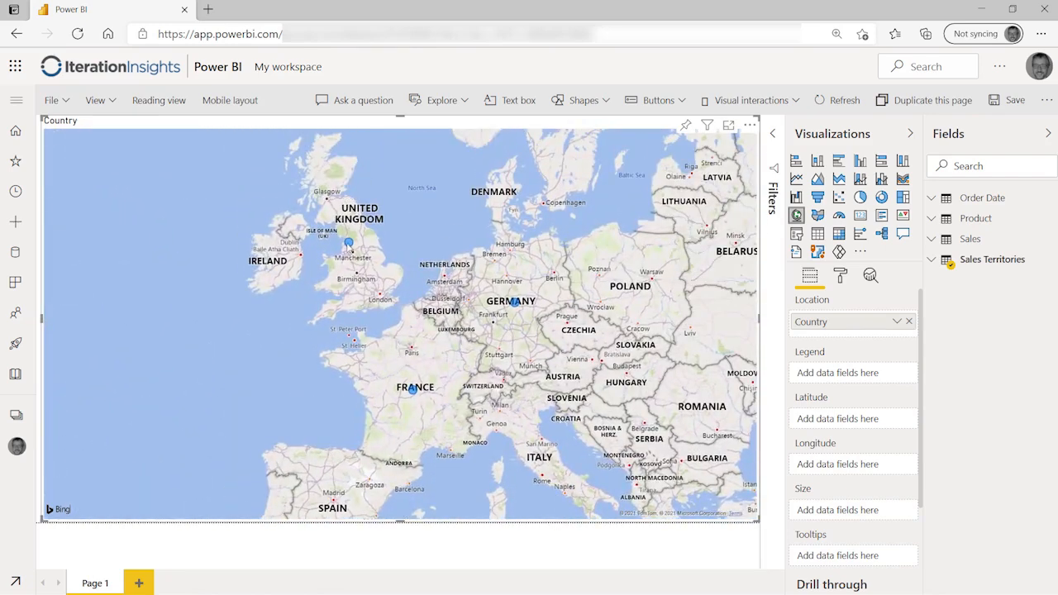
{"action": "mouse_move", "coordinate": [350, 247]}
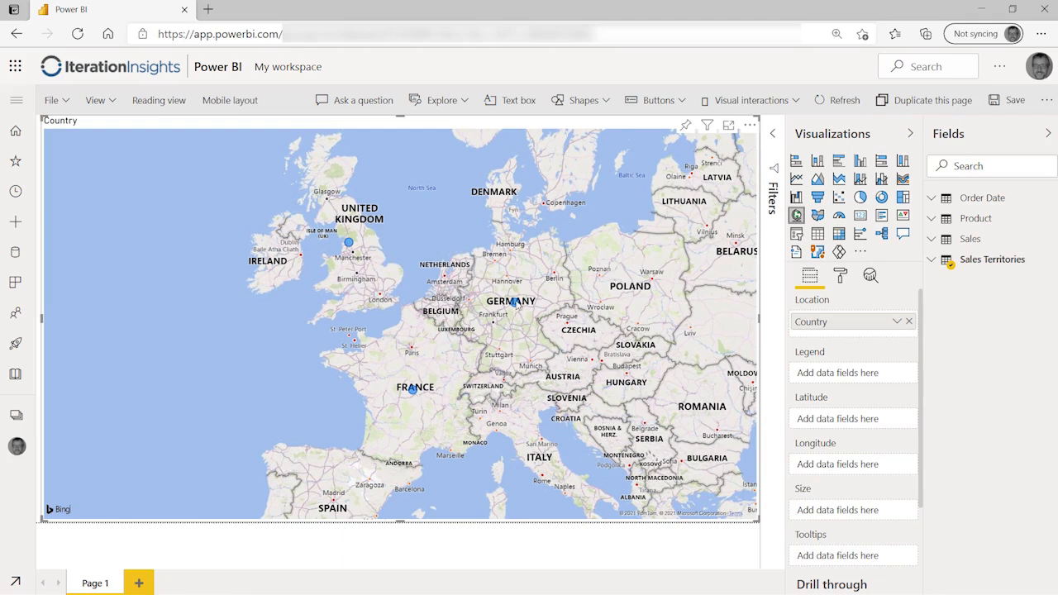
Step: Put Product Category in the map's Legend to split bubbles into Accessories, Bikes and Clothing
{"action": "left_click", "coordinate": [933, 220]}
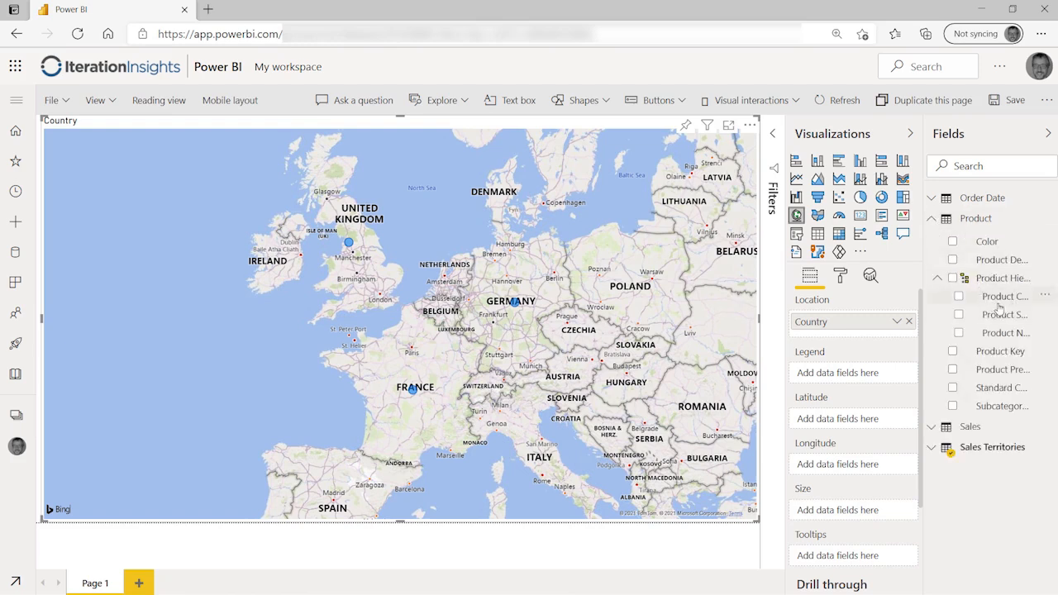
{"action": "left_click_drag", "start_coordinate": [1006, 302], "coordinate": [859, 376]}
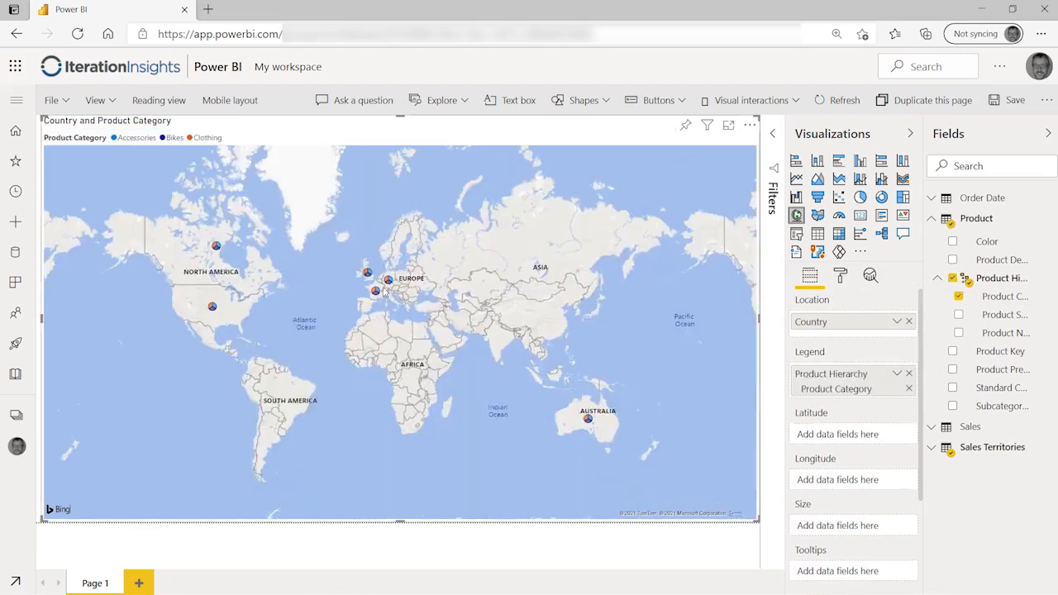
{"action": "scroll", "coordinate": [369, 298], "scroll_direction": "up", "scroll_amount": 5}
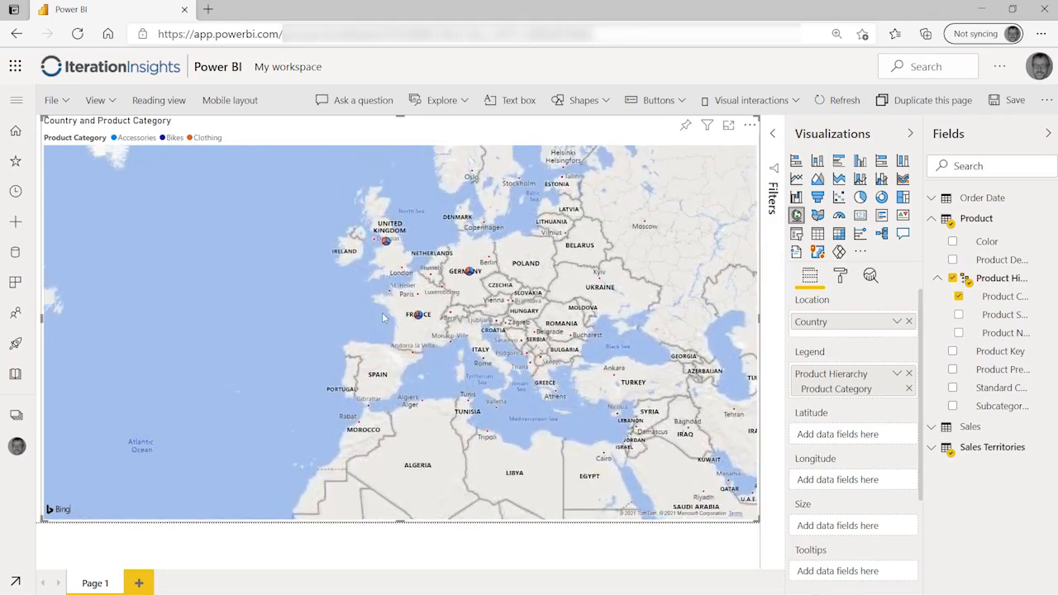
{"action": "scroll", "coordinate": [391, 340], "scroll_direction": "up", "scroll_amount": 5}
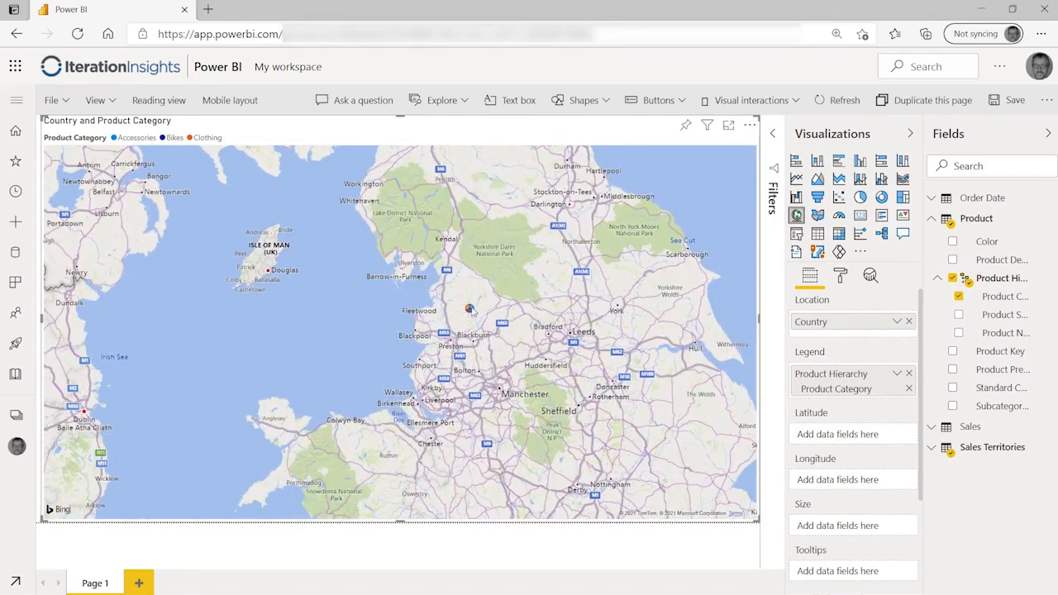
{"action": "mouse_move", "coordinate": [470, 309]}
{"action": "scroll", "coordinate": [568, 362], "scroll_direction": "down", "scroll_amount": 3}
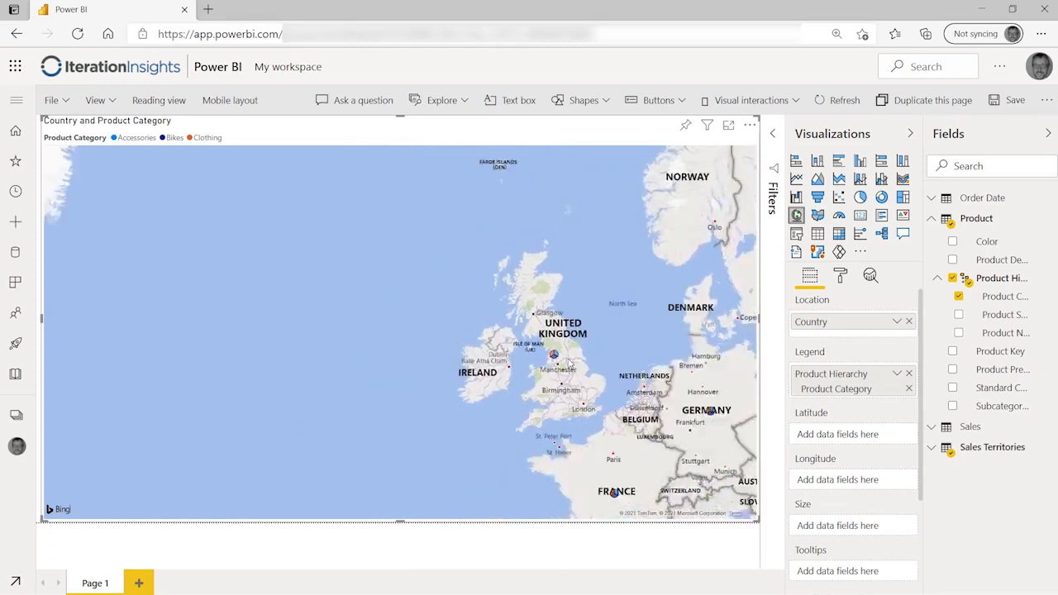
{"action": "scroll", "coordinate": [569, 362], "scroll_direction": "down", "scroll_amount": 5}
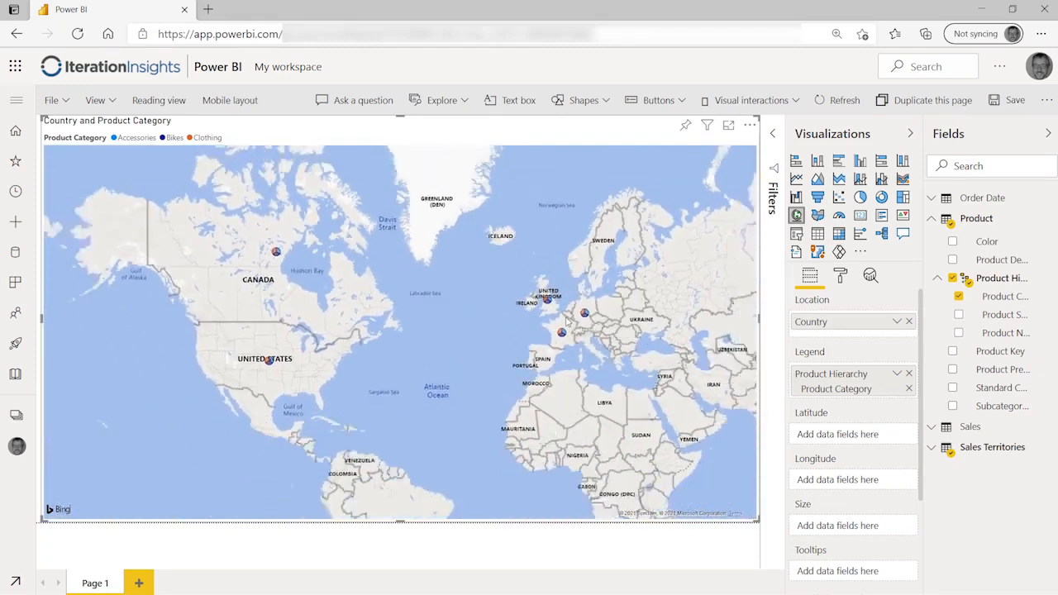
{"action": "scroll", "coordinate": [567, 323], "scroll_direction": "down", "scroll_amount": 3}
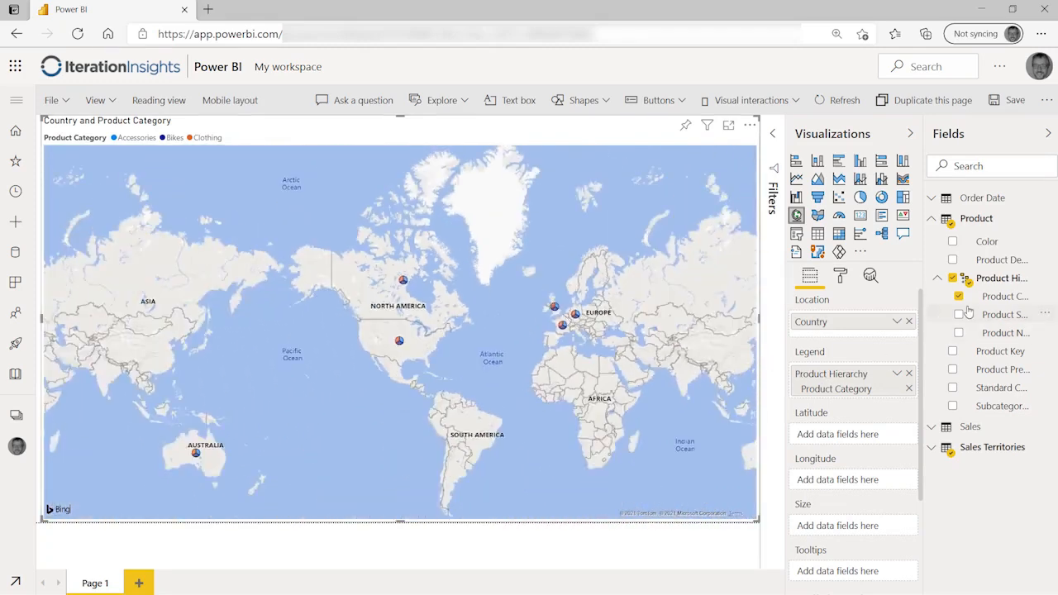
{"action": "left_click", "coordinate": [931, 219]}
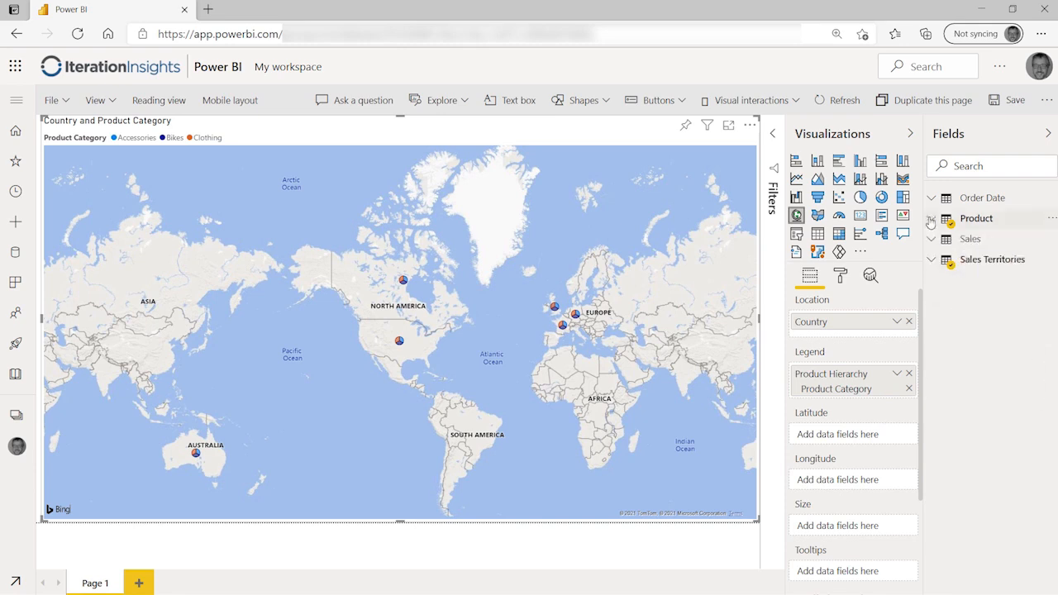
{"action": "left_click", "coordinate": [931, 239]}
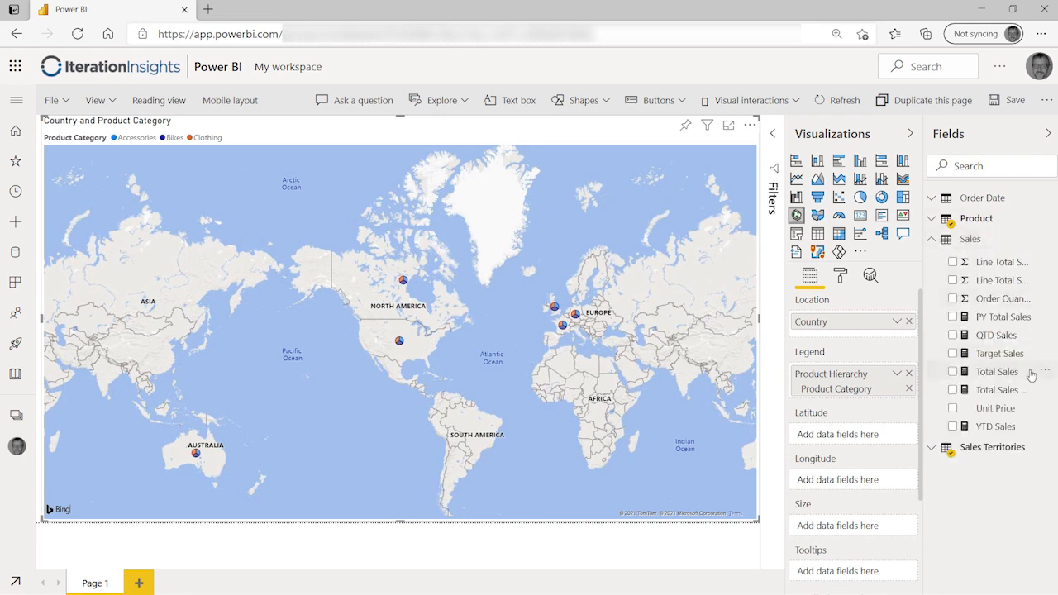
{"action": "left_click_drag", "start_coordinate": [1021, 374], "coordinate": [880, 527]}
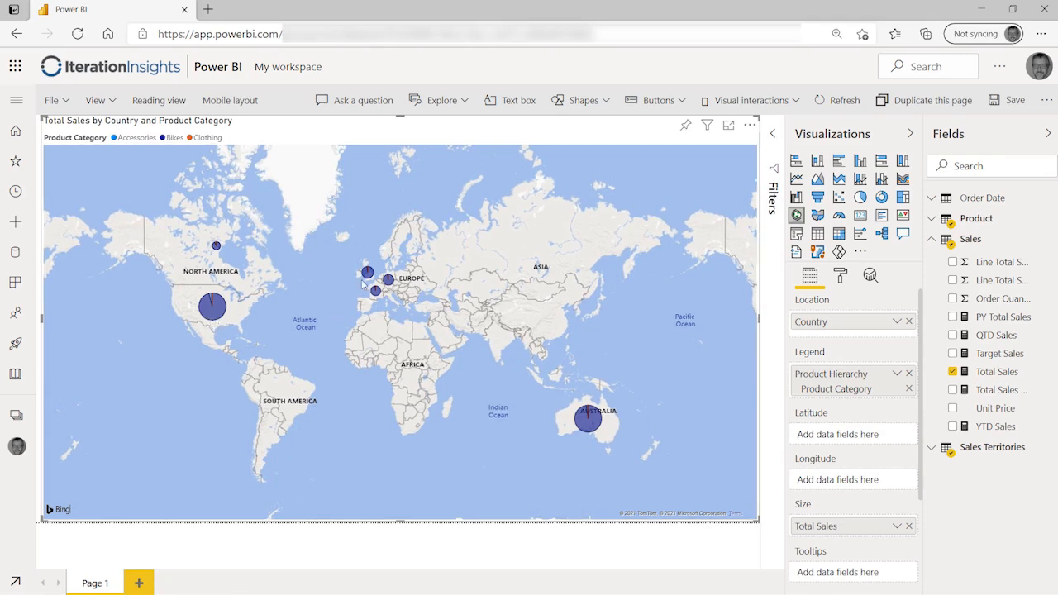
{"action": "scroll", "coordinate": [364, 280], "scroll_direction": "up", "scroll_amount": 4}
{"action": "scroll", "coordinate": [397, 351], "scroll_direction": "up", "scroll_amount": 3}
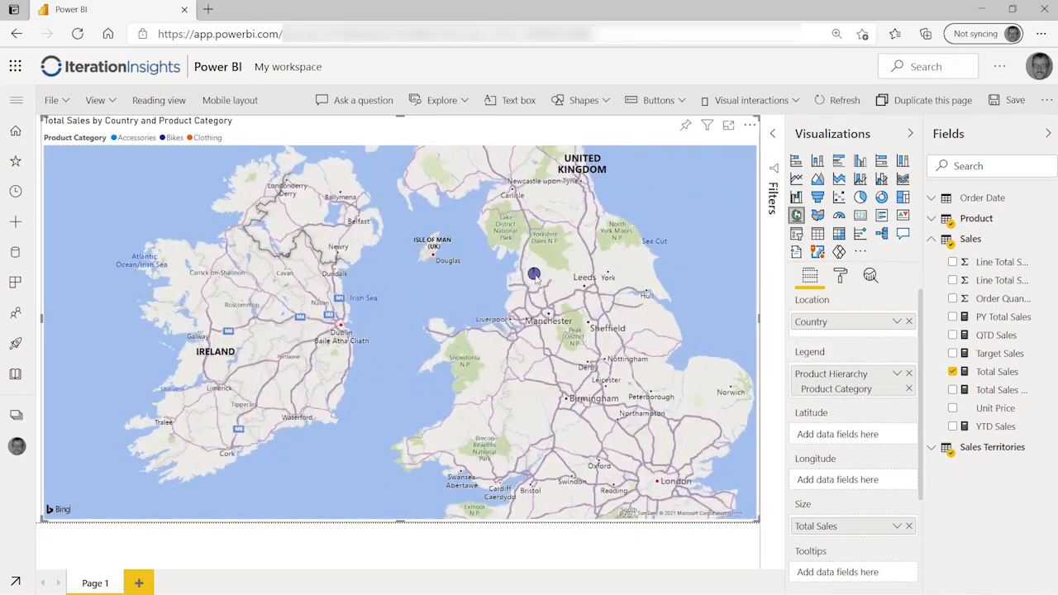
{"action": "mouse_move", "coordinate": [535, 281]}
{"action": "scroll", "coordinate": [533, 339], "scroll_direction": "down", "scroll_amount": 4}
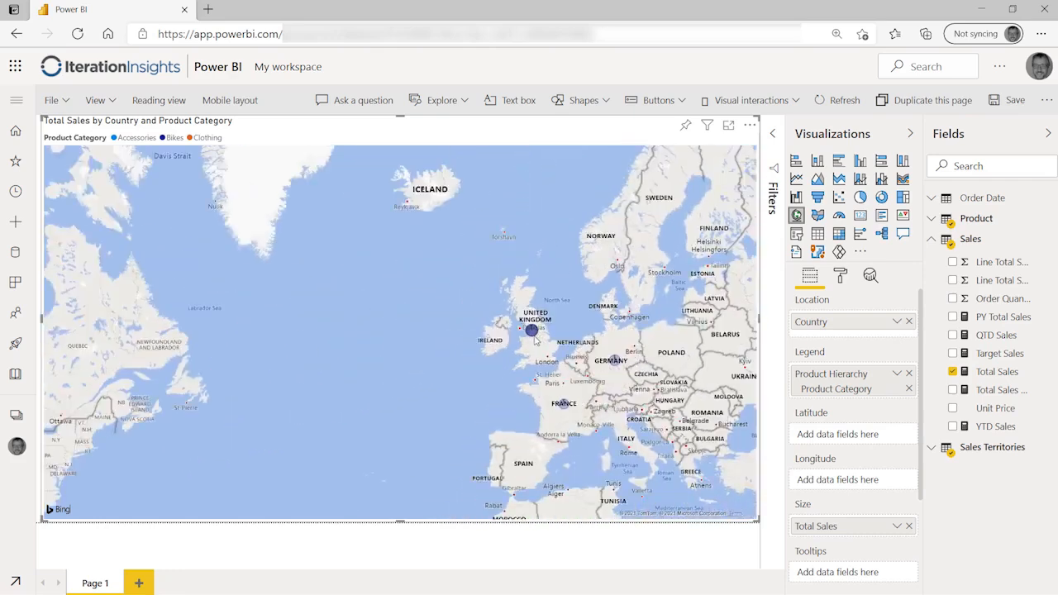
{"action": "scroll", "coordinate": [534, 338], "scroll_direction": "down", "scroll_amount": 2}
{"action": "scroll", "coordinate": [492, 403], "scroll_direction": "down", "scroll_amount": 1}
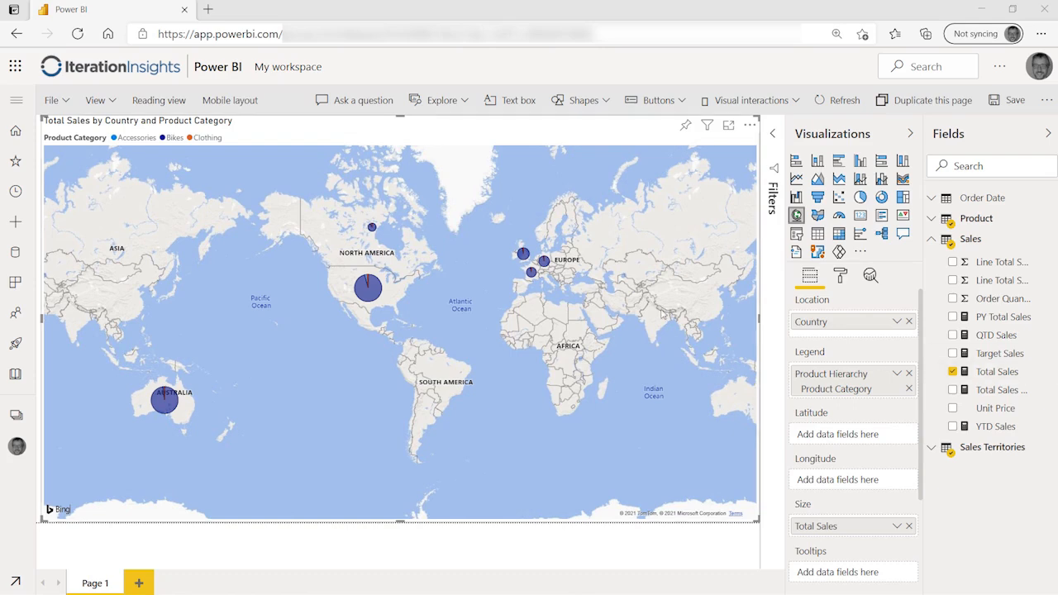
Step: Save the report with the suggested name 'Sales Map'
{"action": "left_click", "coordinate": [1008, 100]}
{"action": "left_click", "coordinate": [548, 323]}
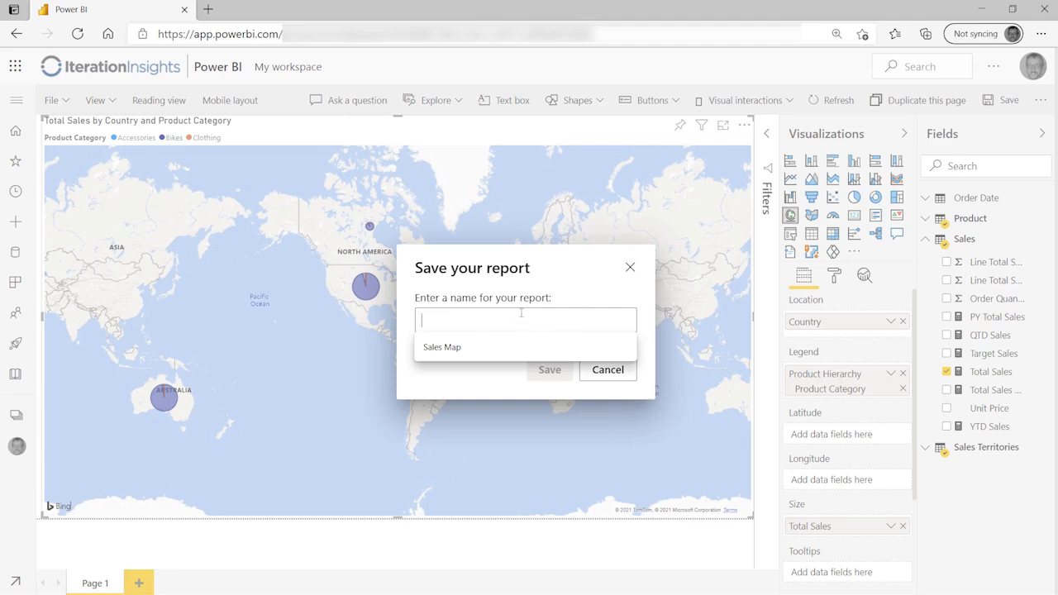
{"action": "left_click", "coordinate": [458, 348]}
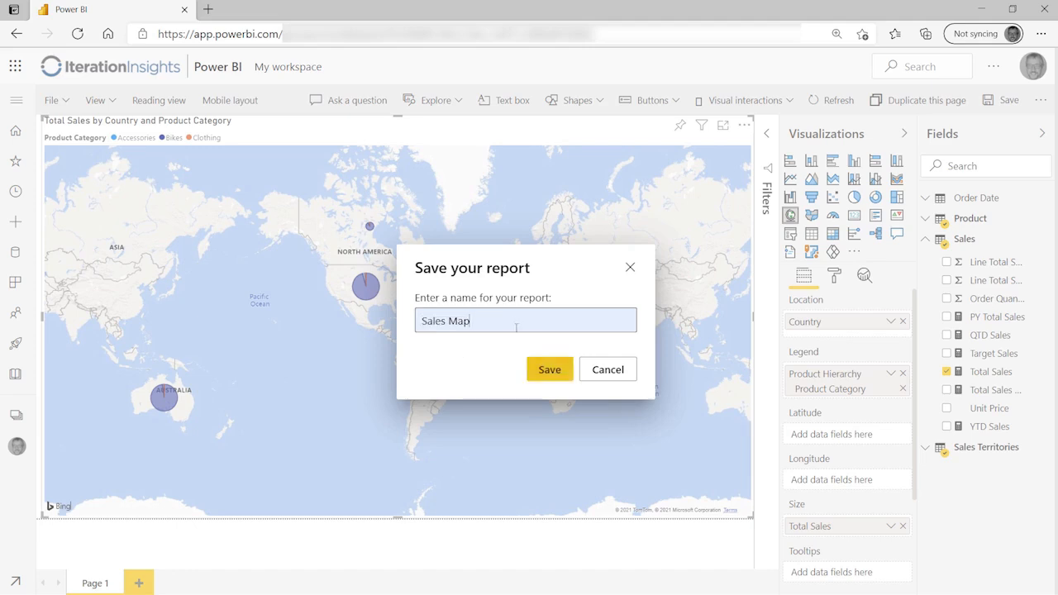
{"action": "left_click", "coordinate": [549, 369]}
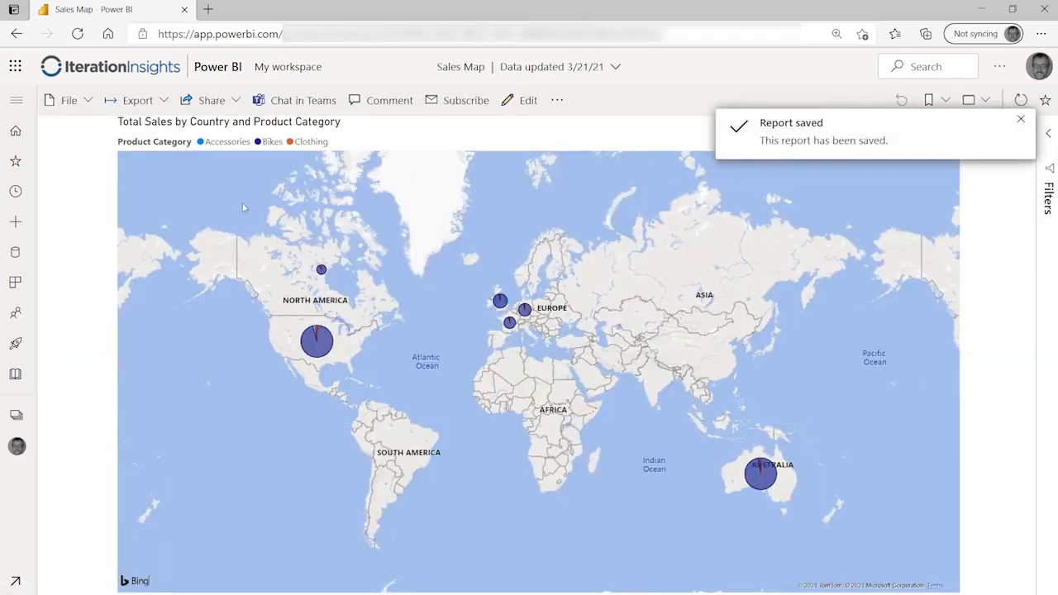
Step: Expand the navigation pane and open My workspace from the Workspaces list
{"action": "left_click", "coordinate": [16, 101]}
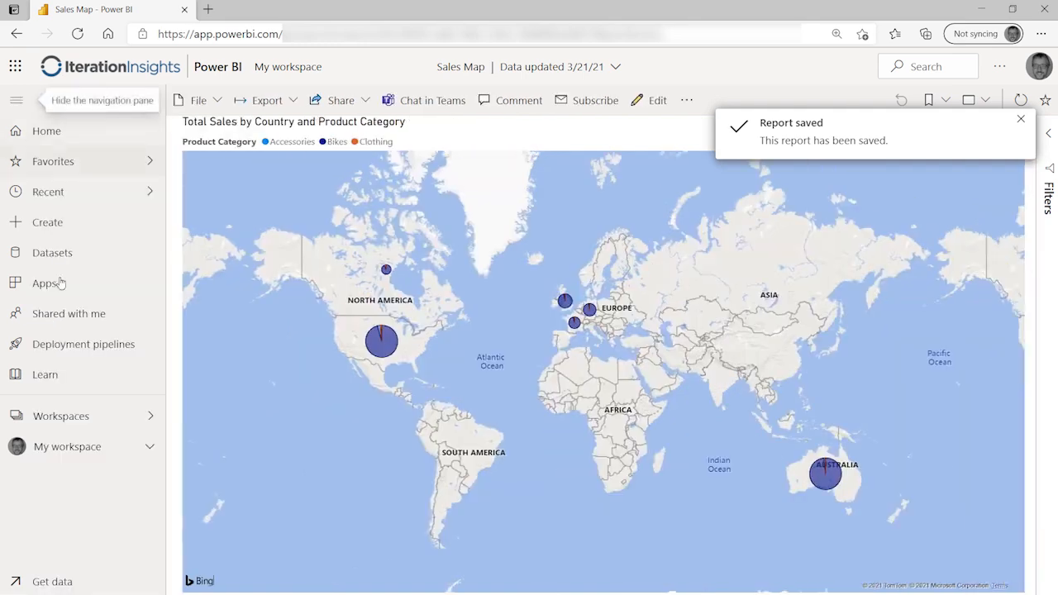
{"action": "left_click", "coordinate": [73, 422]}
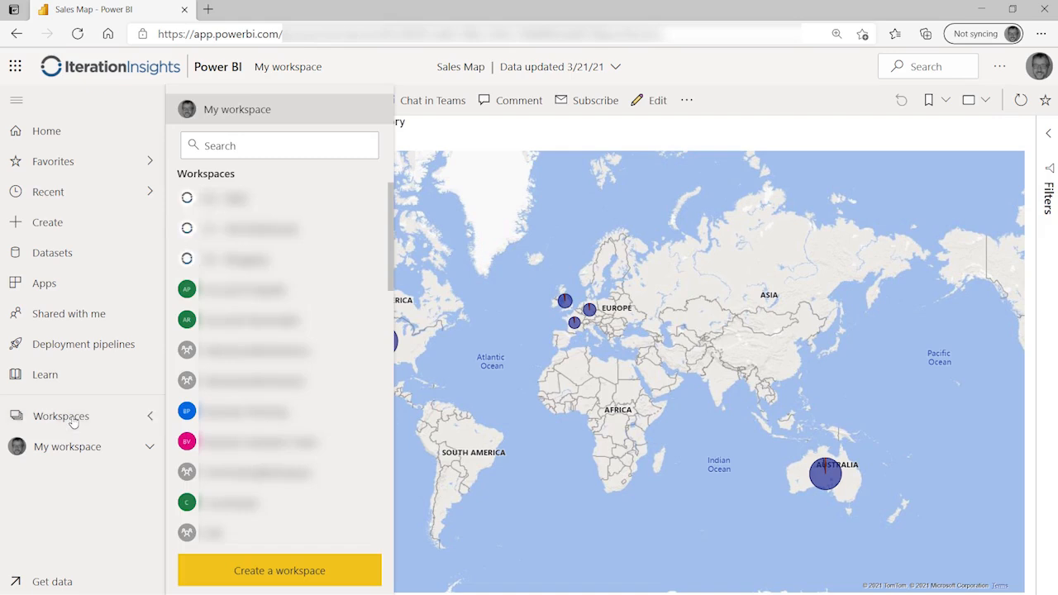
{"action": "left_click", "coordinate": [236, 110]}
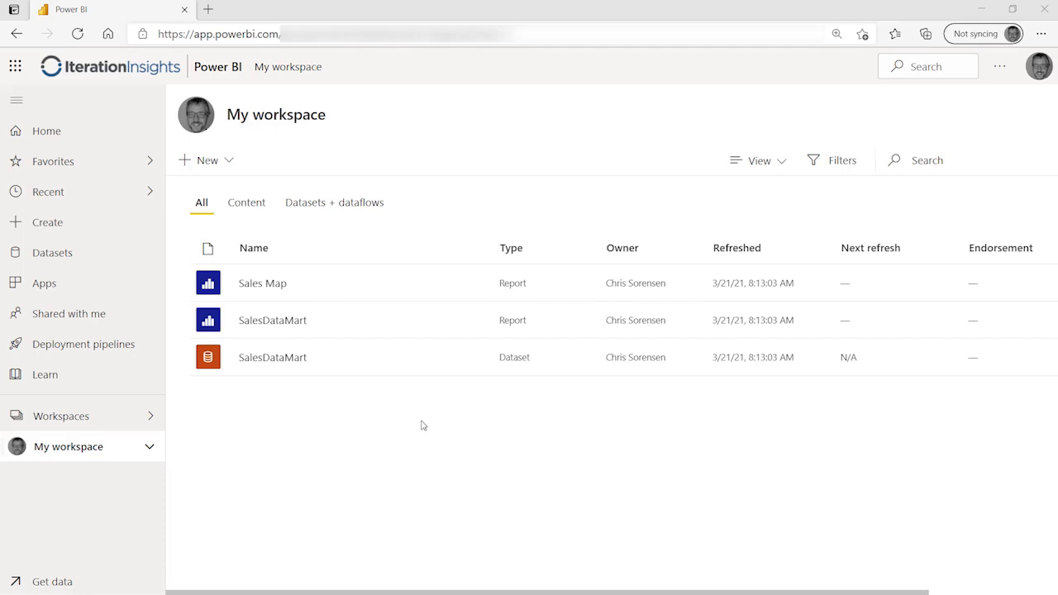
Step: Create a new dashboard named 'Sales Analysis'
{"action": "left_click", "coordinate": [231, 163]}
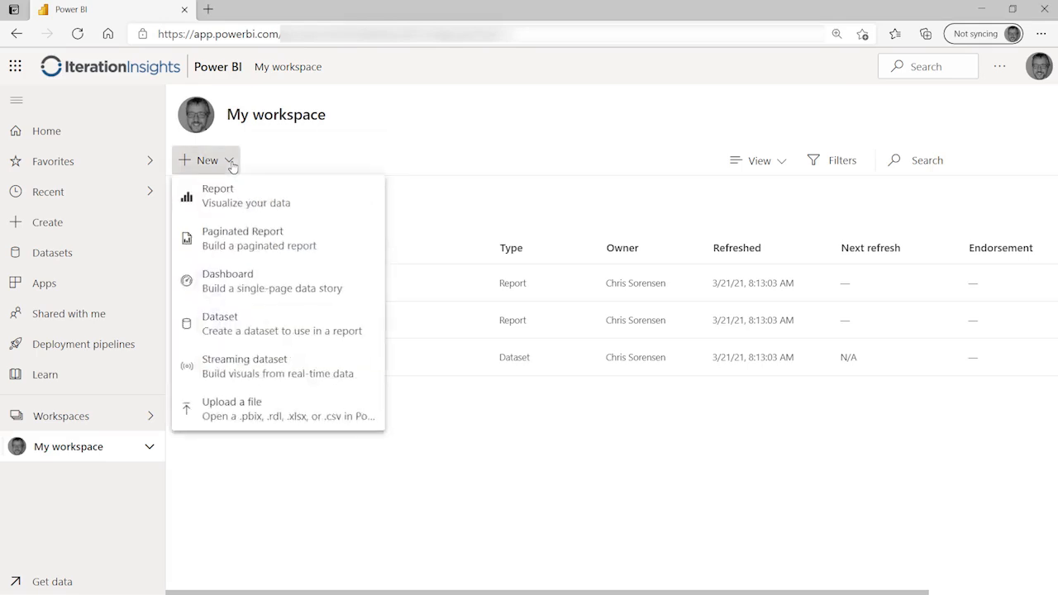
{"action": "left_click", "coordinate": [342, 276]}
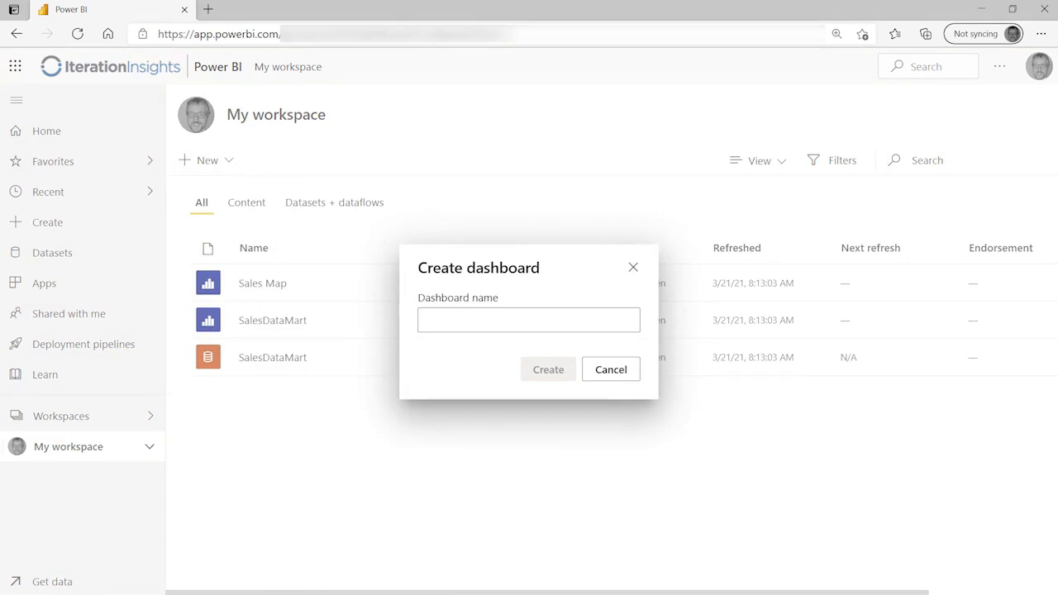
{"action": "type", "text": "Sales Analysis"}
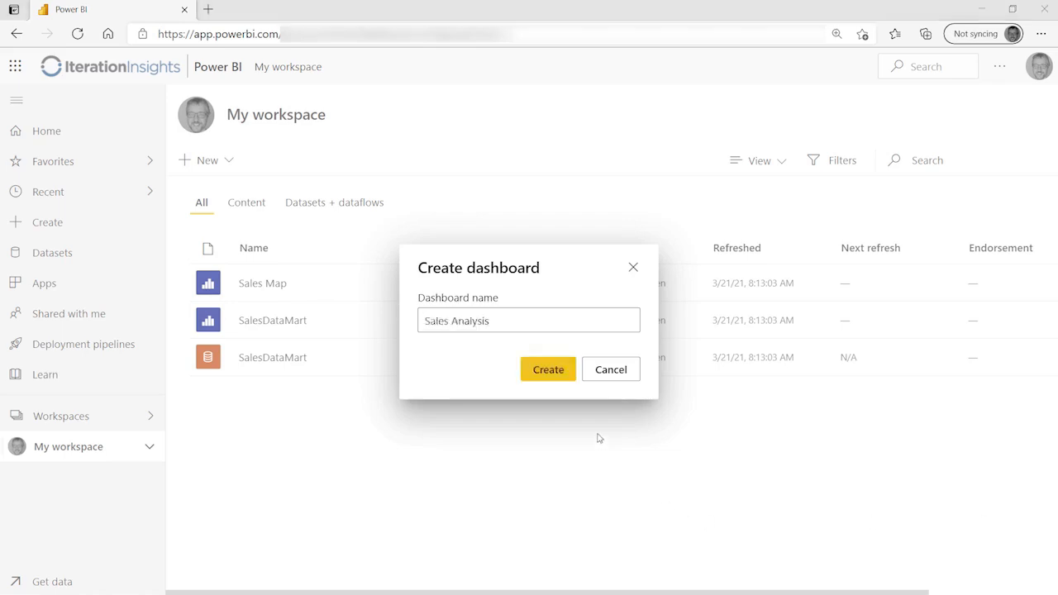
{"action": "left_click", "coordinate": [558, 372]}
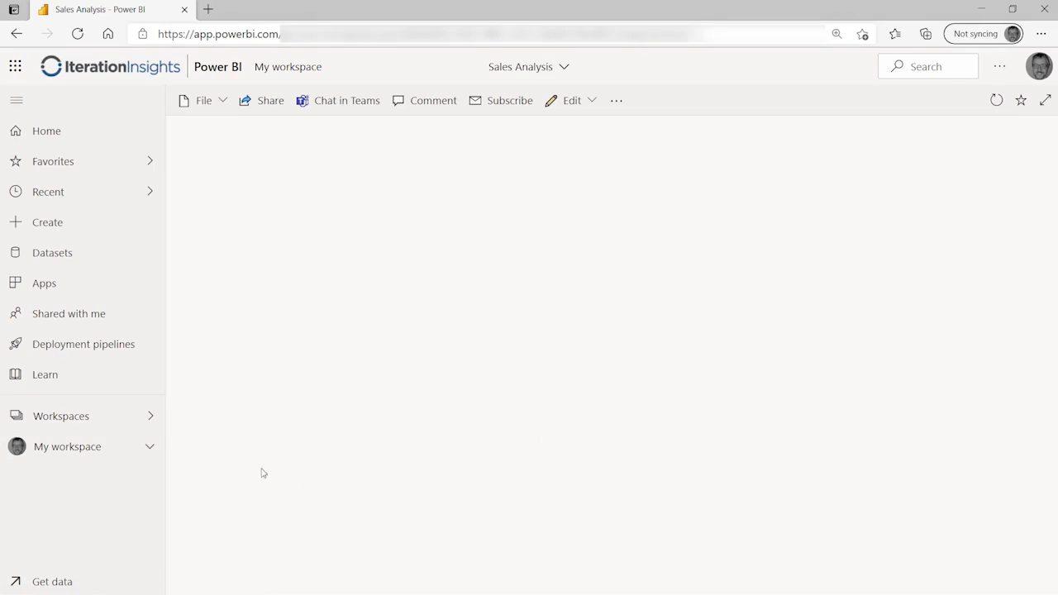
Step: Expand My workspace in the navigation pane to list its dashboards and reports
{"action": "left_click", "coordinate": [155, 447]}
{"action": "left_click", "coordinate": [156, 447]}
{"action": "scroll", "coordinate": [86, 488], "scroll_direction": "down", "scroll_amount": 1}
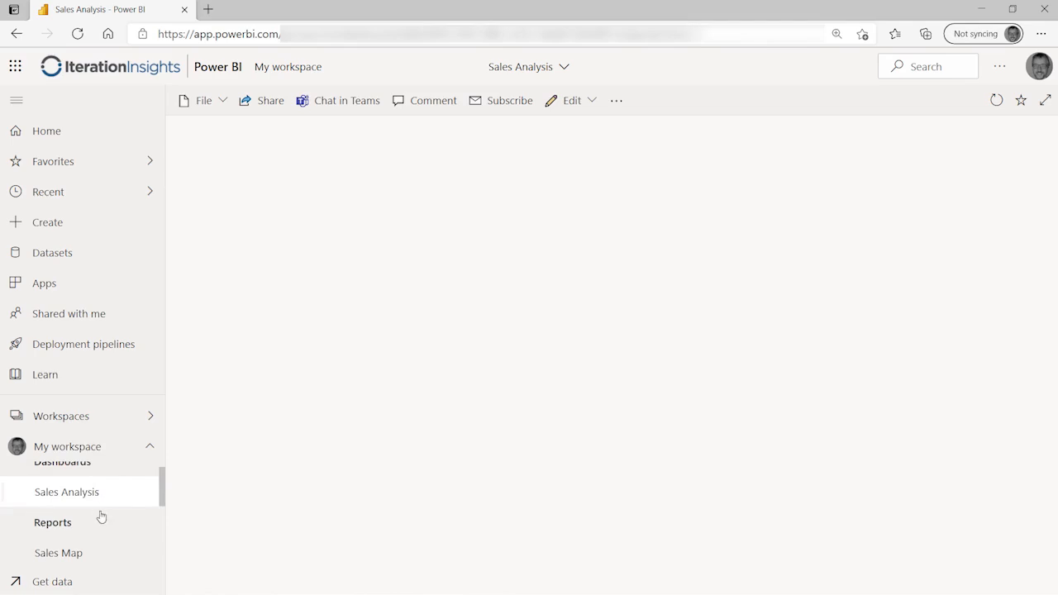
{"action": "scroll", "coordinate": [99, 512], "scroll_direction": "down", "scroll_amount": 3}
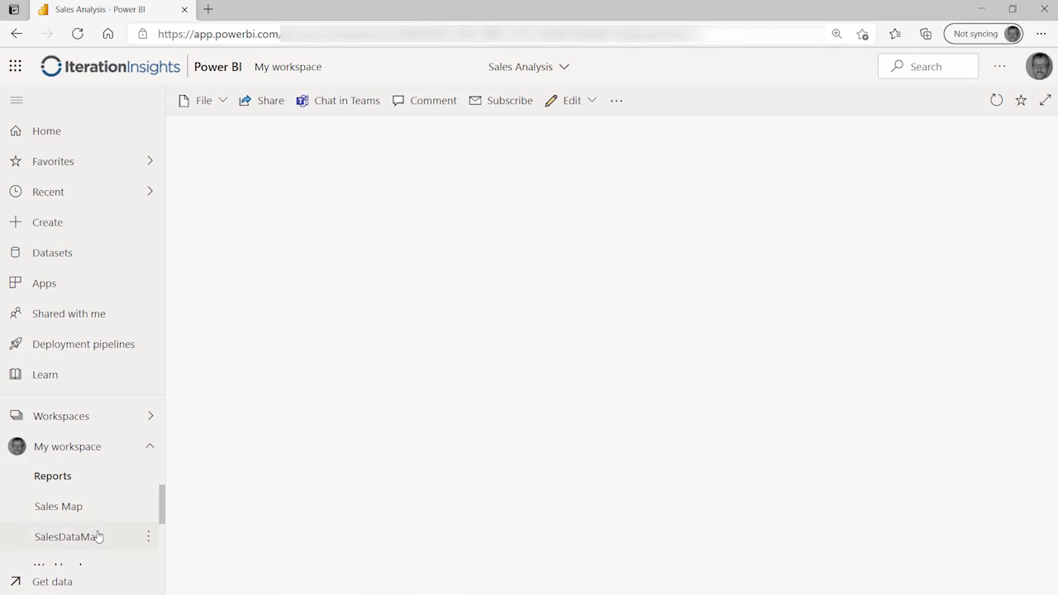
Step: Pin SalesDataMart's Sales Performance line chart to the existing Sales Analysis dashboard and view it
{"action": "left_click", "coordinate": [98, 536]}
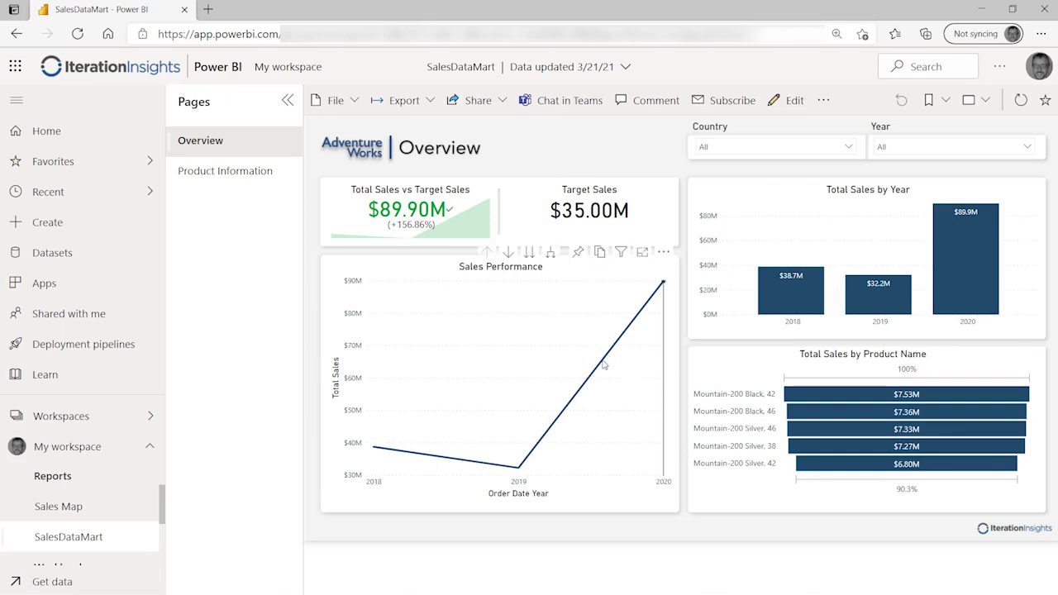
{"action": "mouse_move", "coordinate": [629, 291]}
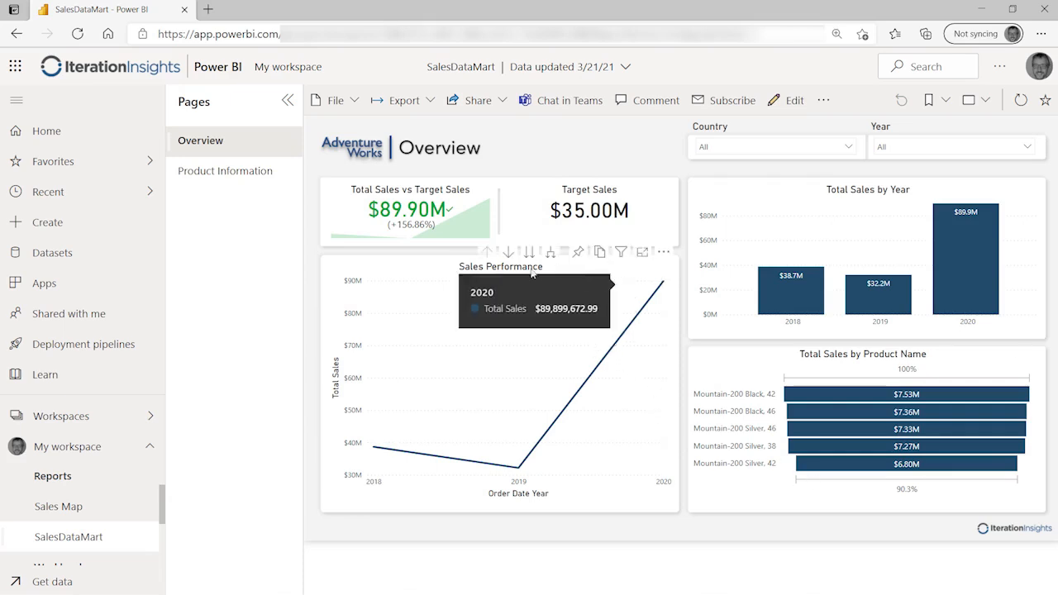
{"action": "left_click", "coordinate": [579, 253]}
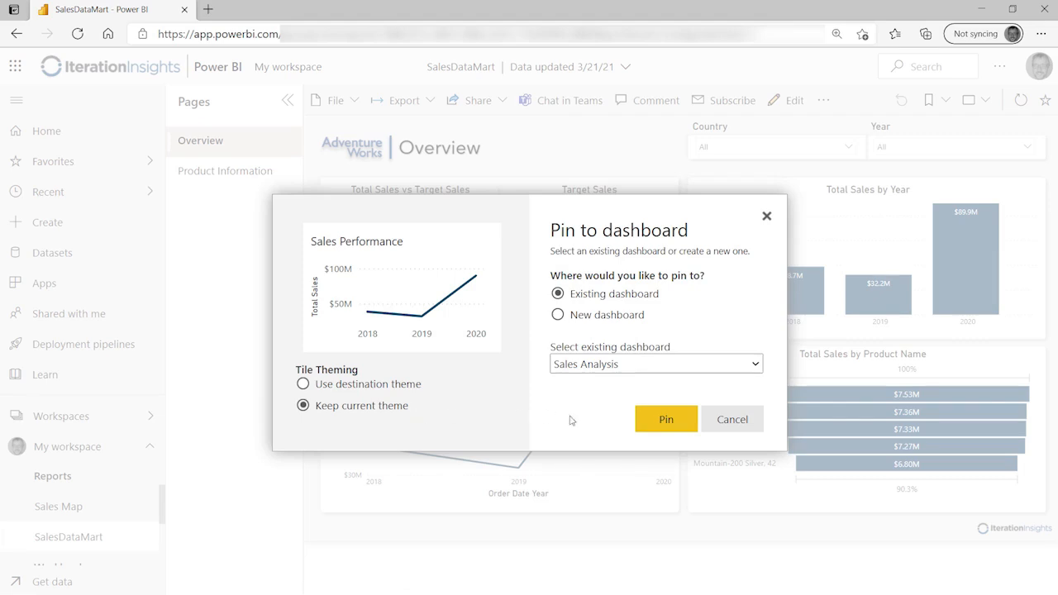
{"action": "left_click", "coordinate": [676, 421]}
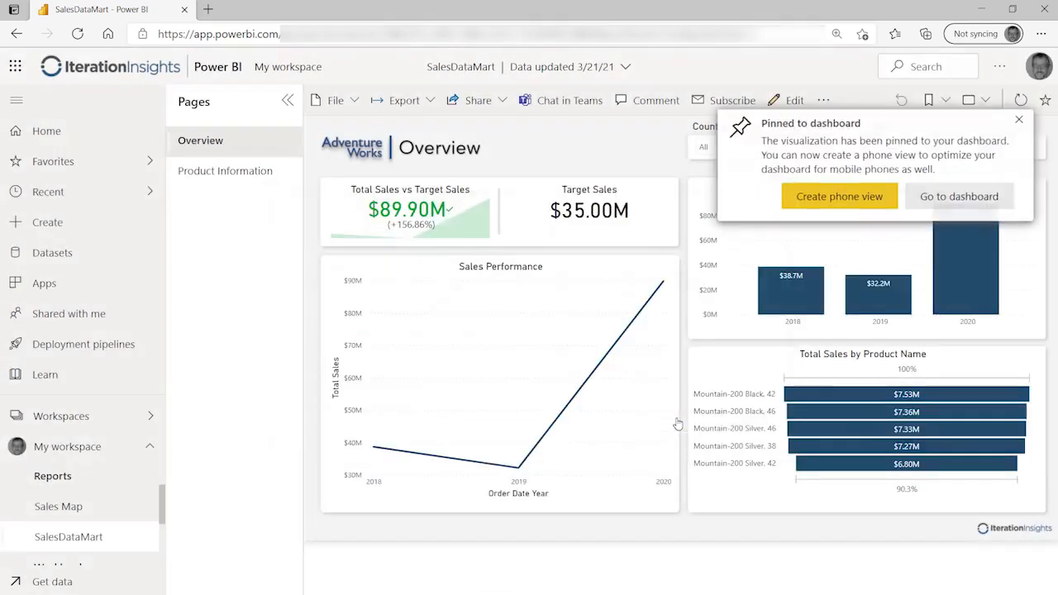
{"action": "left_click", "coordinate": [955, 197]}
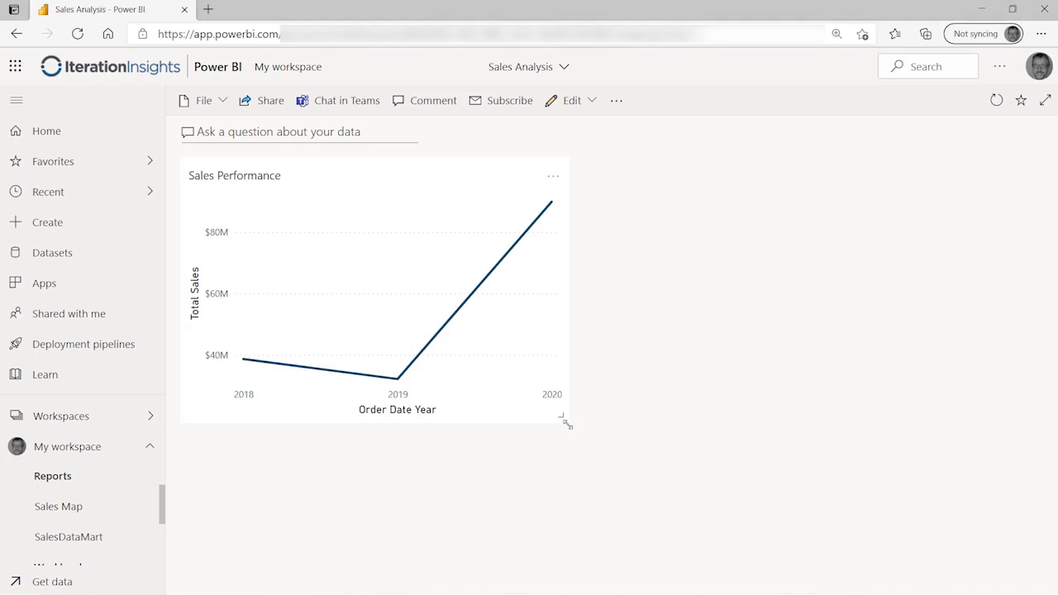
{"action": "left_click_drag", "start_coordinate": [563, 424], "coordinate": [521, 350]}
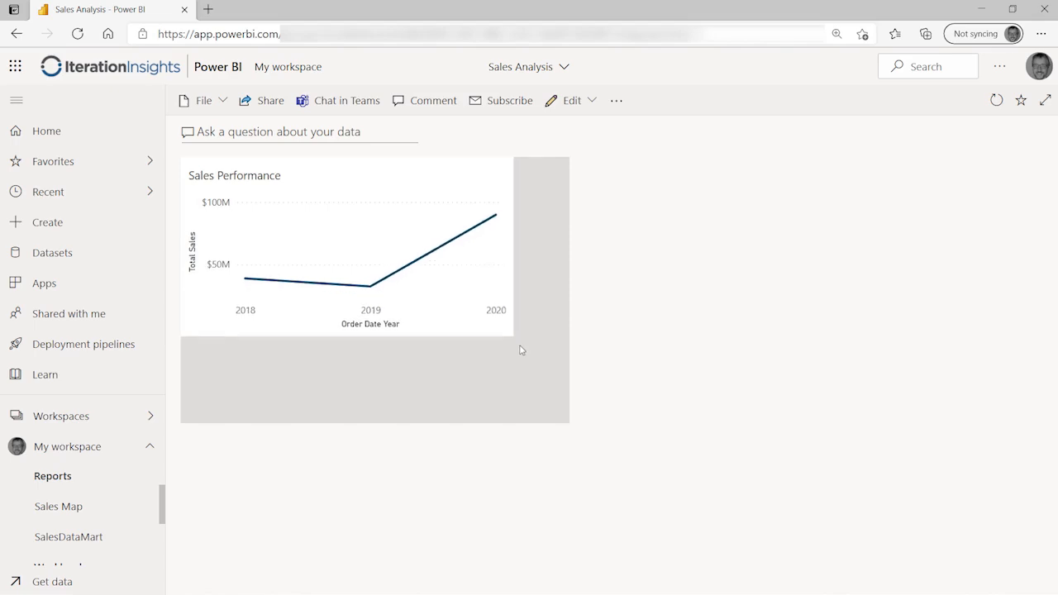
{"action": "left_click_drag", "start_coordinate": [521, 351], "coordinate": [517, 347]}
{"action": "mouse_move", "coordinate": [517, 347]}
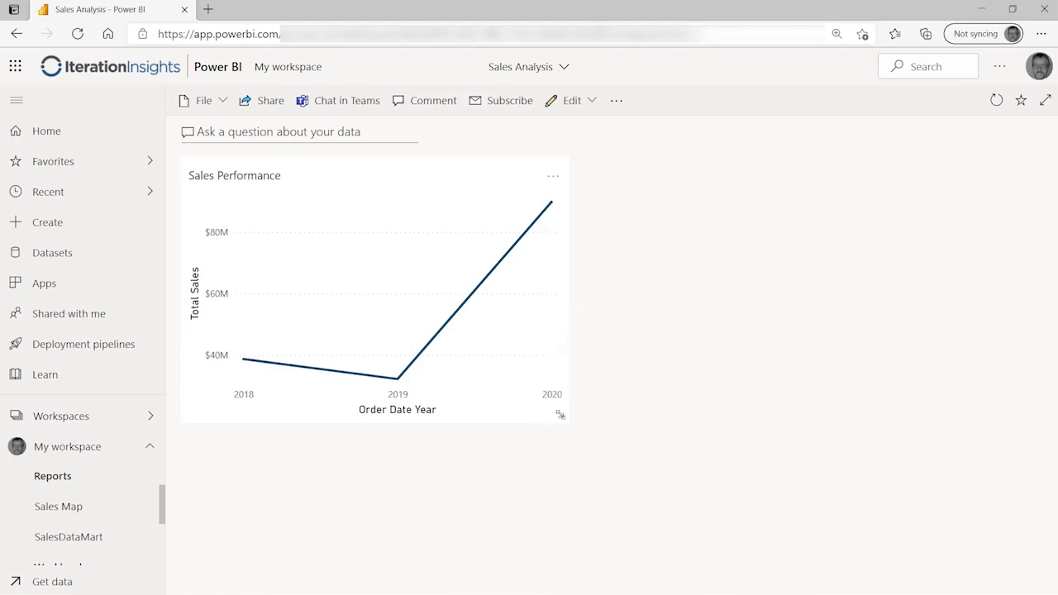
{"action": "left_click_drag", "start_coordinate": [559, 414], "coordinate": [456, 286]}
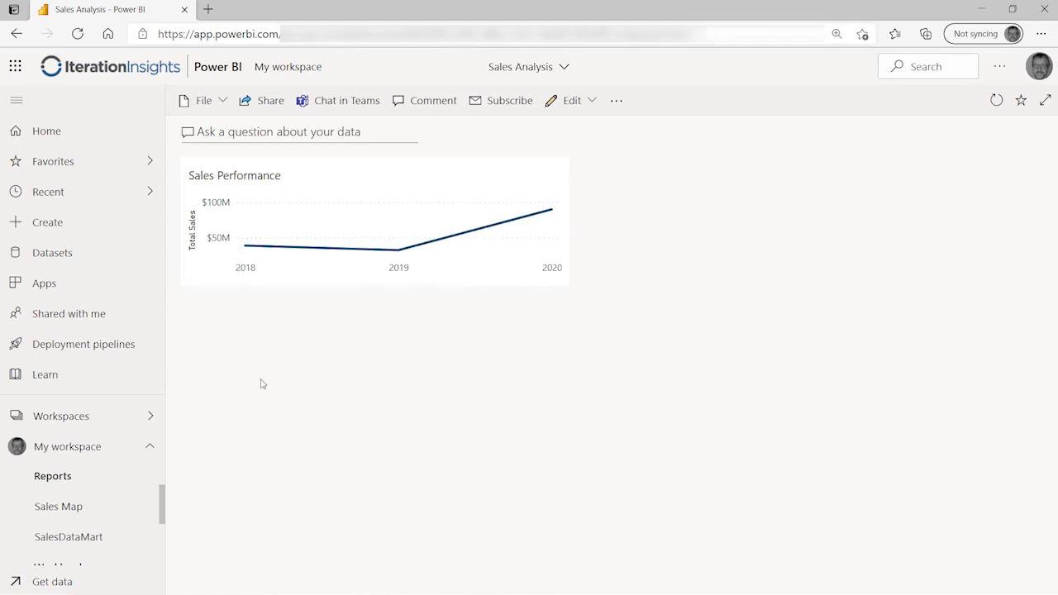
{"action": "scroll", "coordinate": [83, 512], "scroll_direction": "down", "scroll_amount": 1}
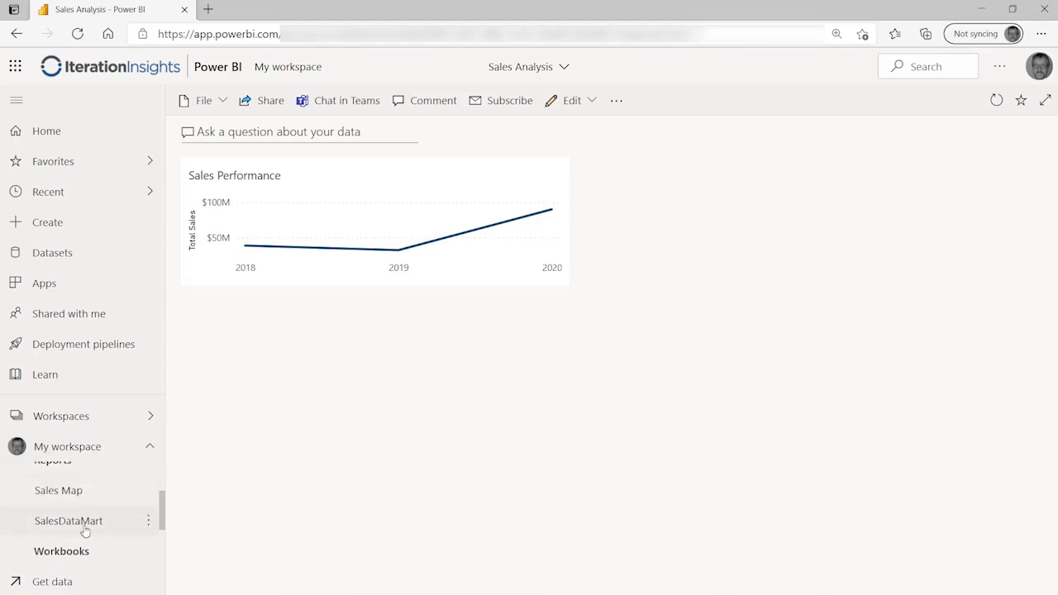
Step: Filter SalesDataMart to Mountain-200 Black, 42, then pin Total Sales by Year to Sales Analysis
{"action": "left_click", "coordinate": [75, 520]}
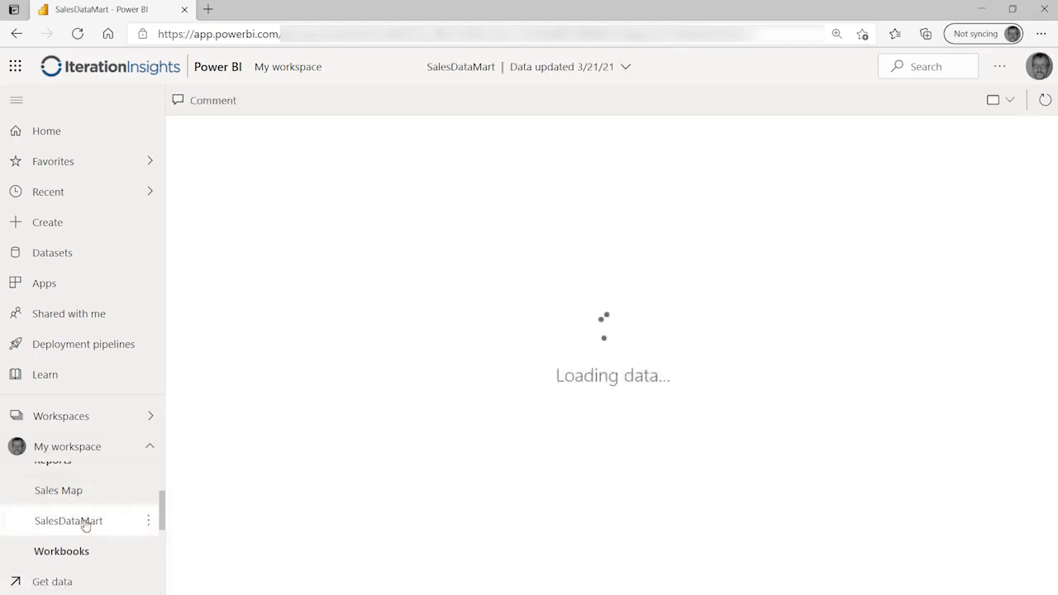
{"action": "mouse_move", "coordinate": [641, 433]}
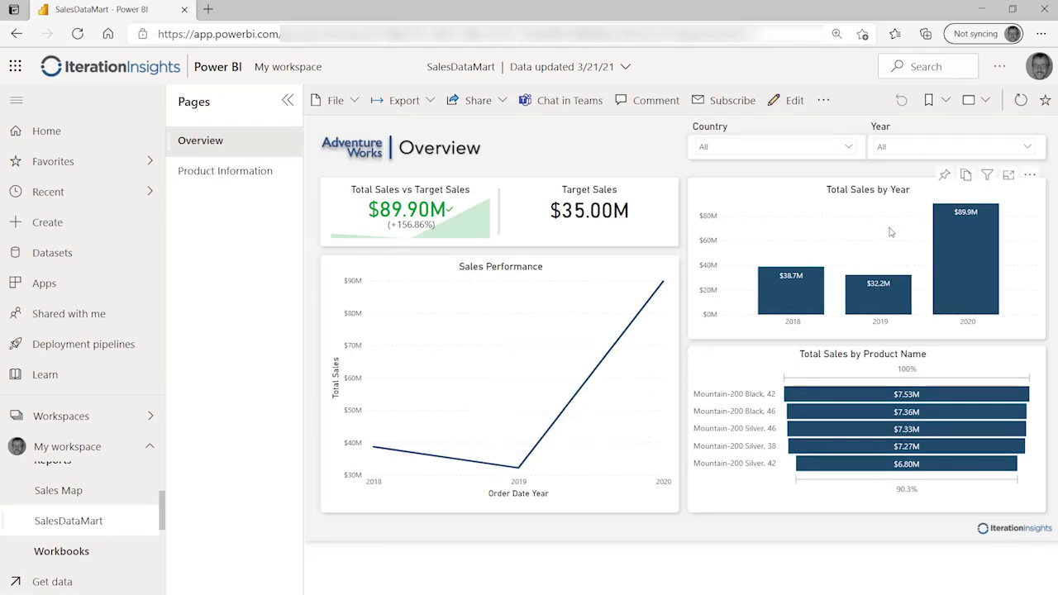
{"action": "left_click", "coordinate": [822, 399]}
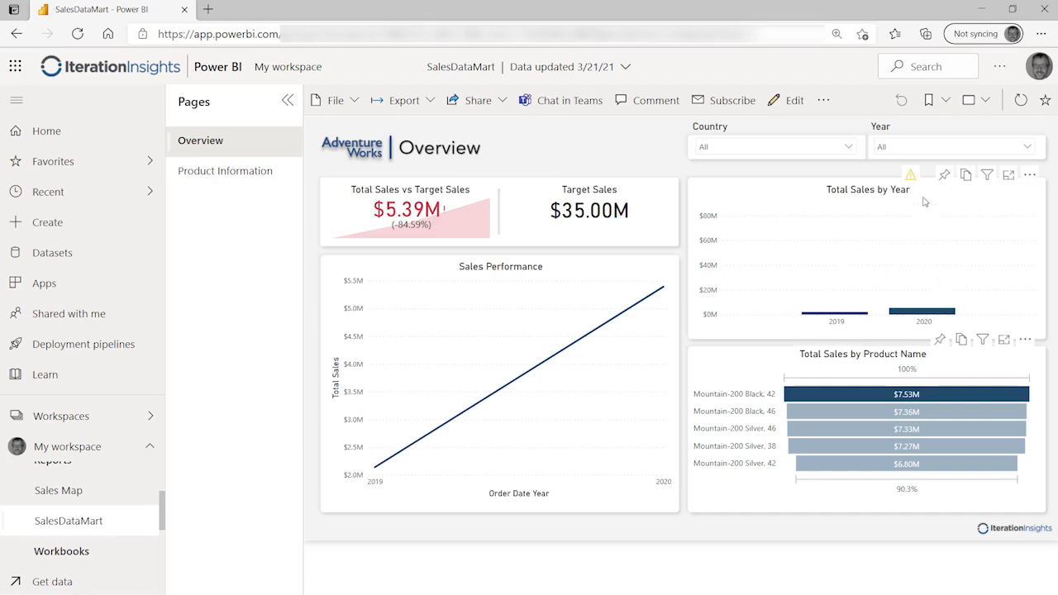
{"action": "mouse_move", "coordinate": [914, 181]}
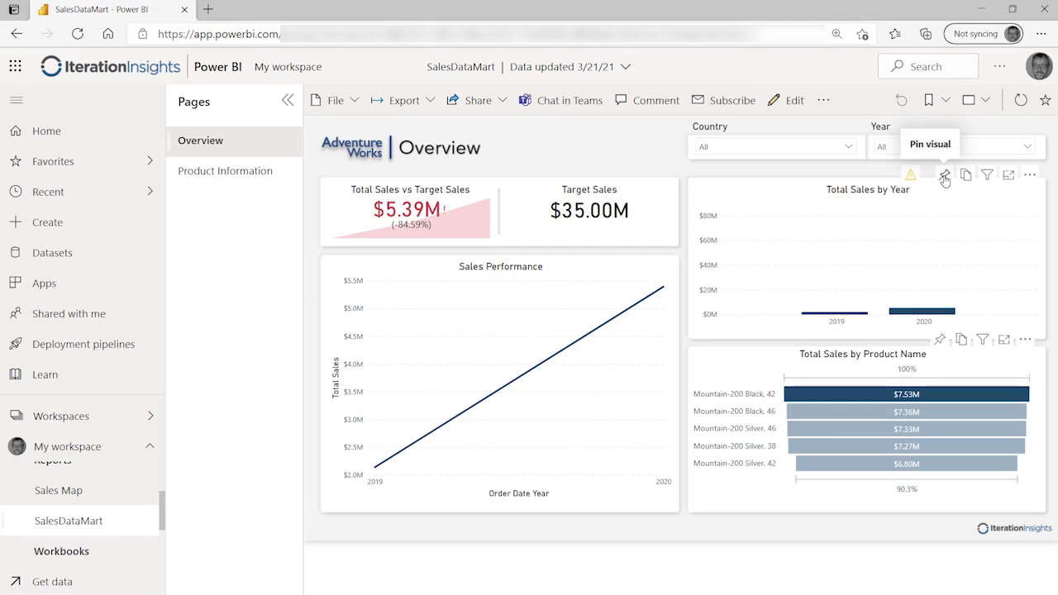
{"action": "left_click", "coordinate": [944, 176]}
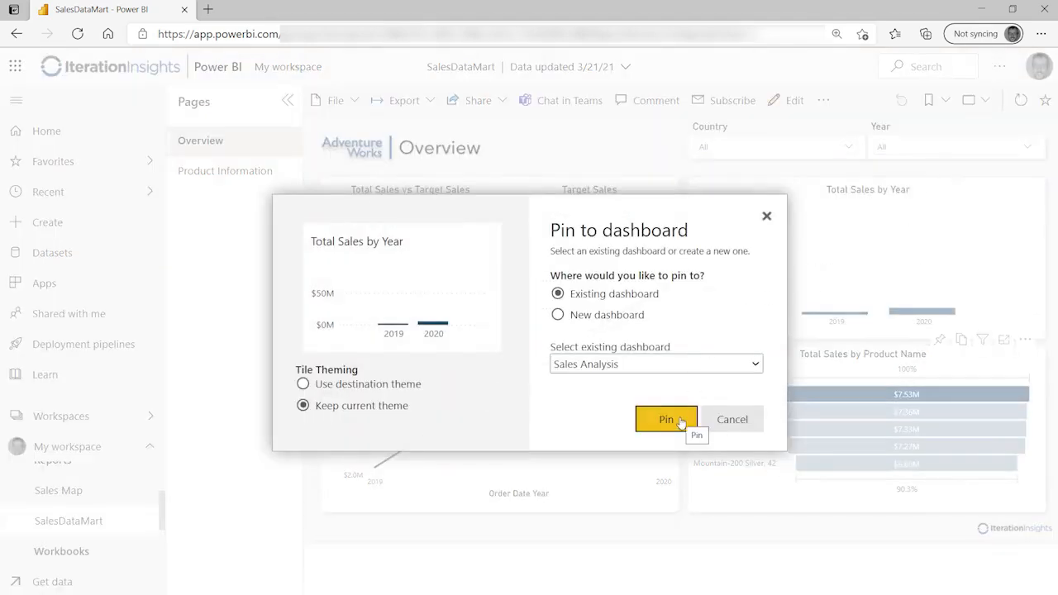
{"action": "left_click", "coordinate": [680, 421]}
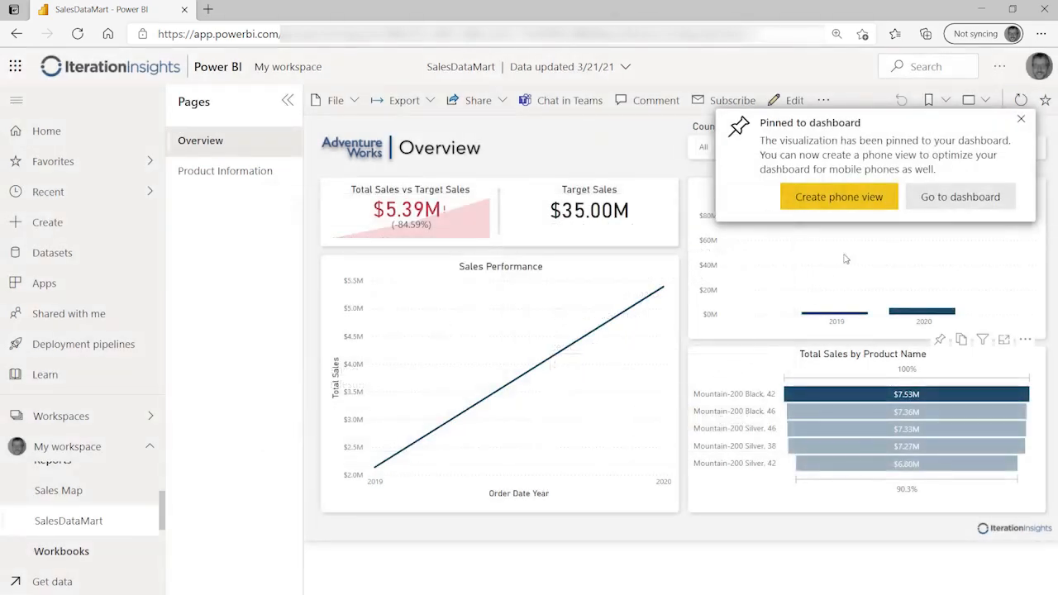
{"action": "left_click", "coordinate": [928, 202]}
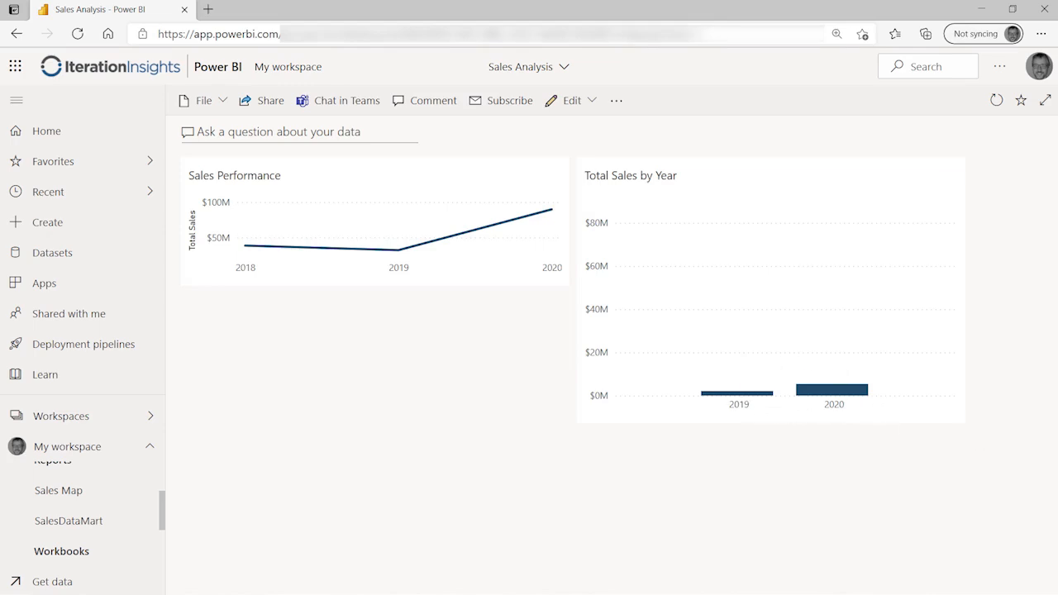
Step: Shrink the Total Sales by Year tile to half height, matching the Sales Performance tile
{"action": "left_click_drag", "start_coordinate": [959, 419], "coordinate": [950, 296]}
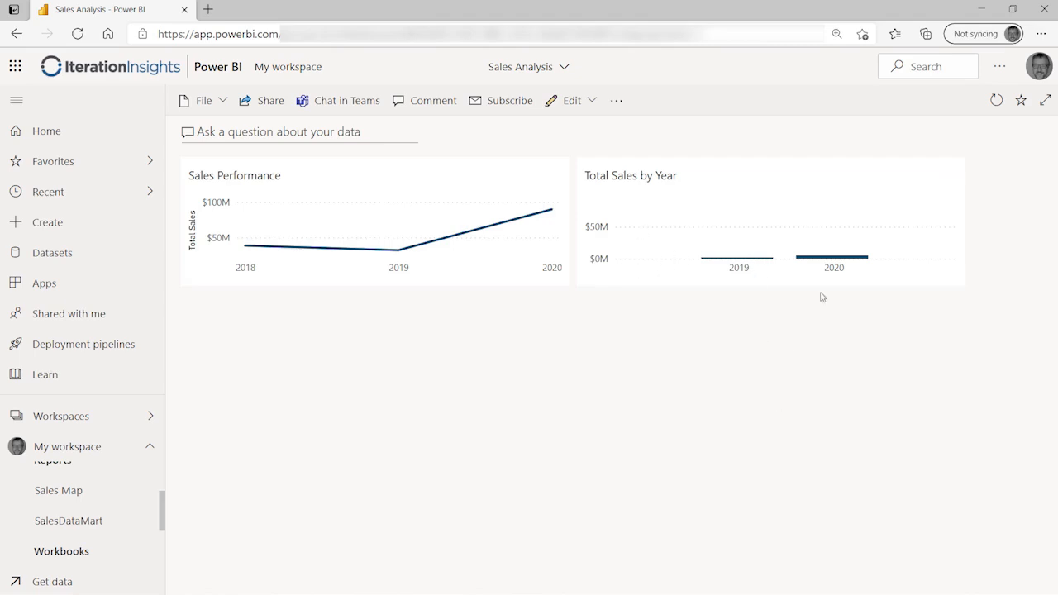
{"action": "mouse_move", "coordinate": [842, 257]}
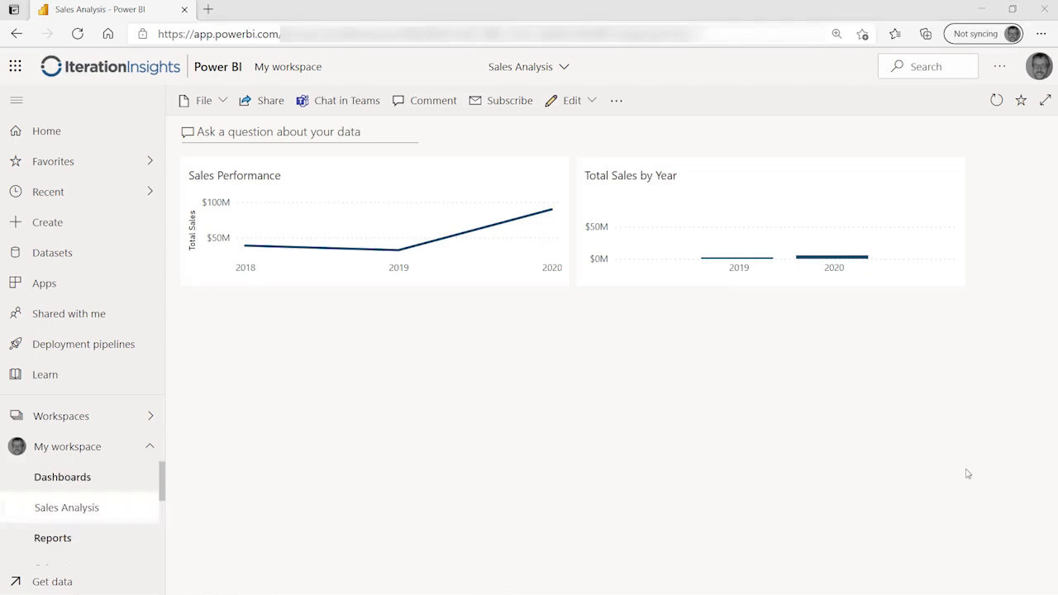
{"action": "scroll", "coordinate": [87, 504], "scroll_direction": "down", "scroll_amount": 2}
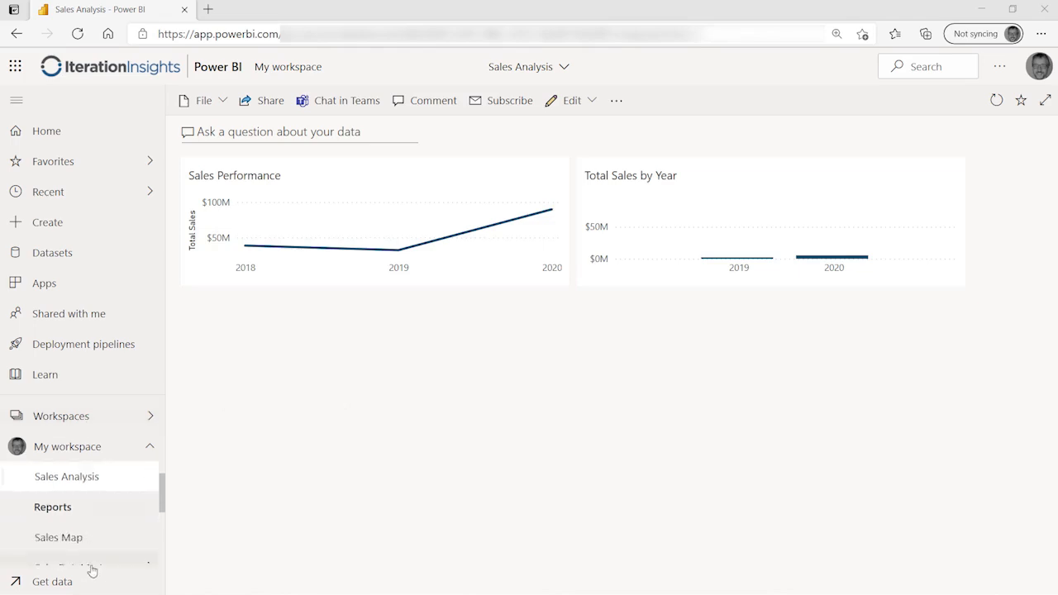
Step: Pin the Total Sales vs Target Sales KPI card from SalesDataMart to the Sales Analysis dashboard
{"action": "left_click", "coordinate": [100, 539]}
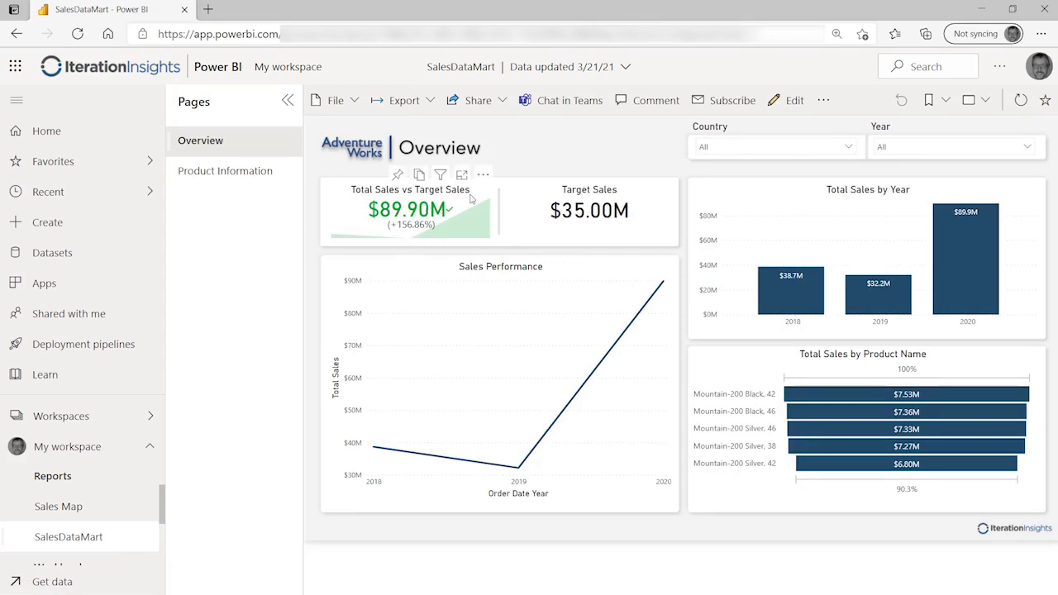
{"action": "left_click", "coordinate": [398, 175]}
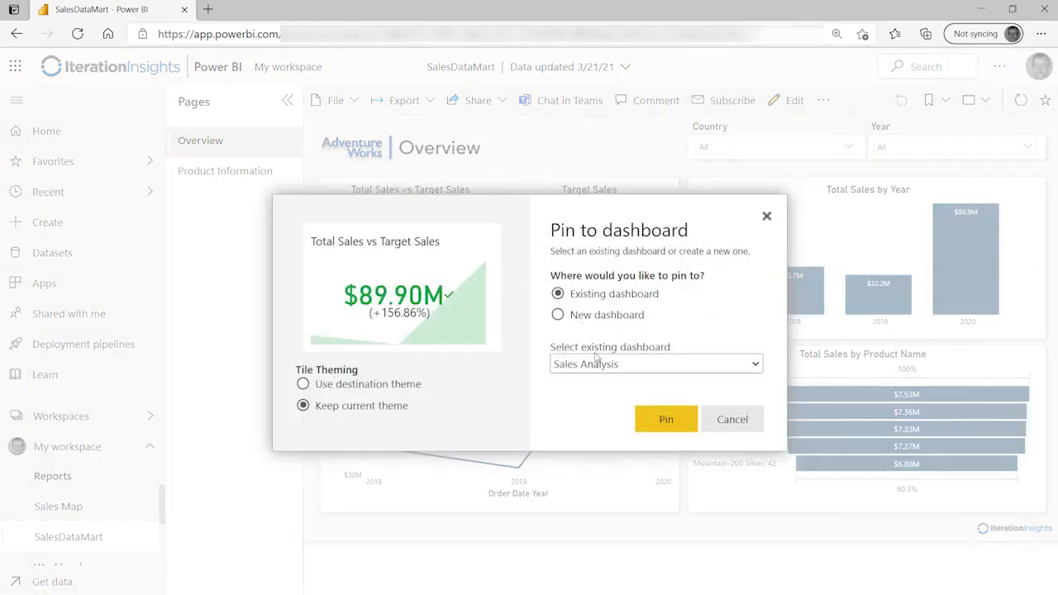
{"action": "left_click", "coordinate": [669, 421]}
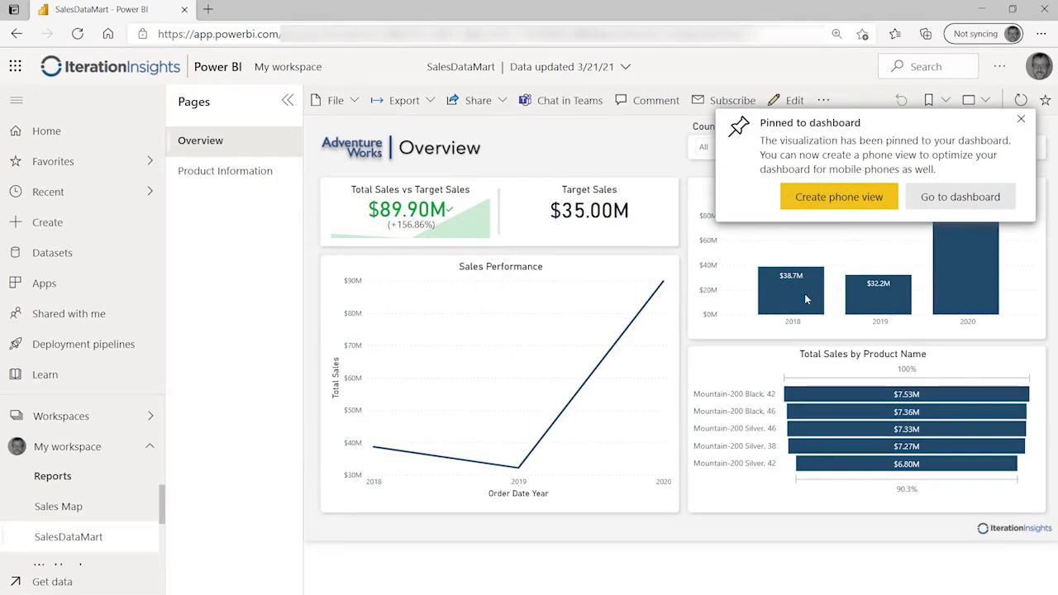
{"action": "left_click", "coordinate": [1023, 123]}
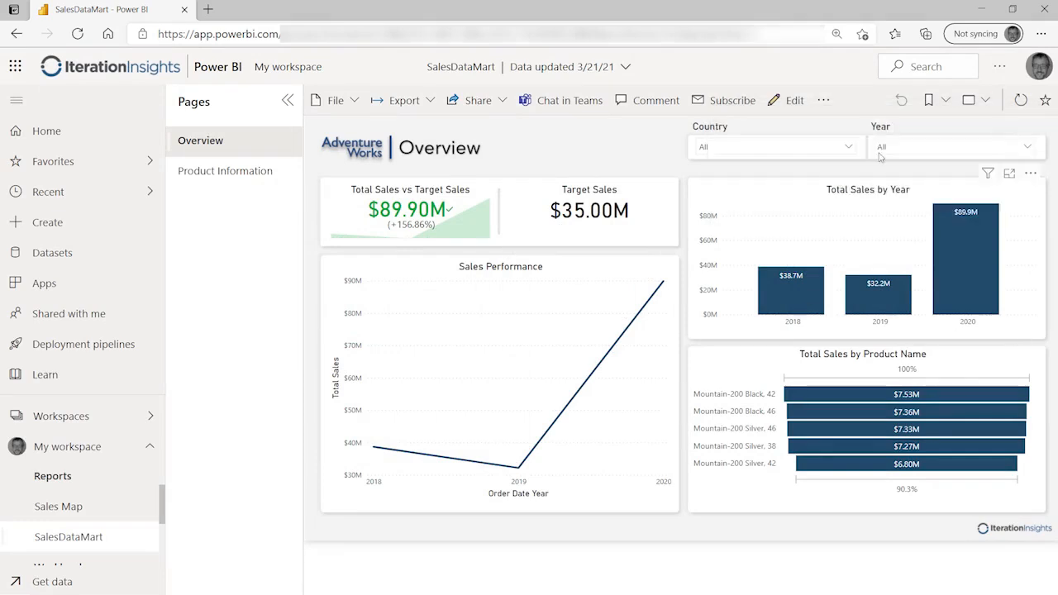
Step: Pin the Sales Map report's Total Sales map to Sales Analysis and view the dashboard
{"action": "left_click", "coordinate": [87, 507]}
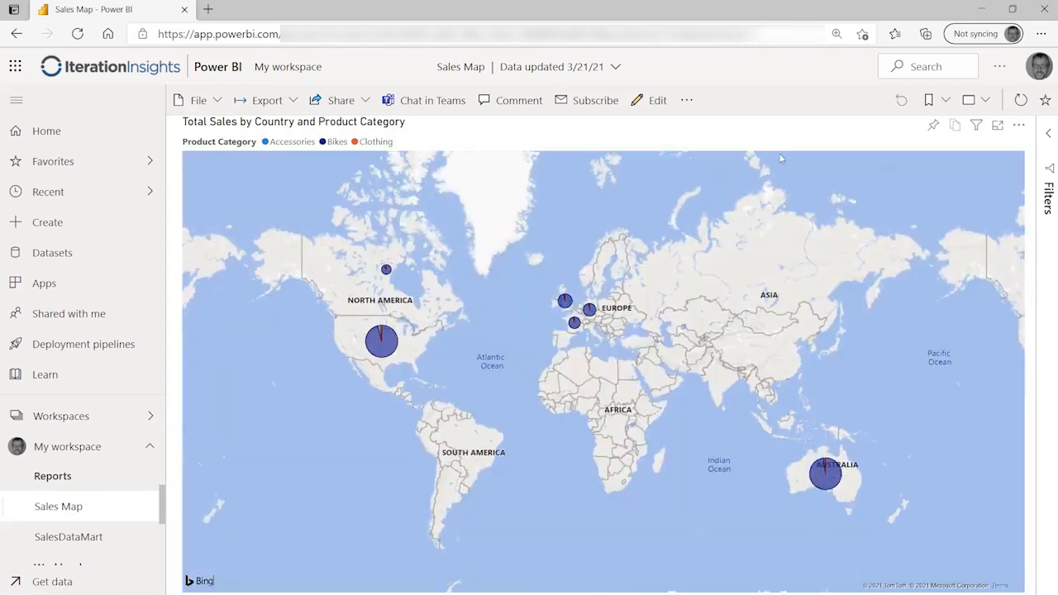
{"action": "left_click", "coordinate": [933, 126]}
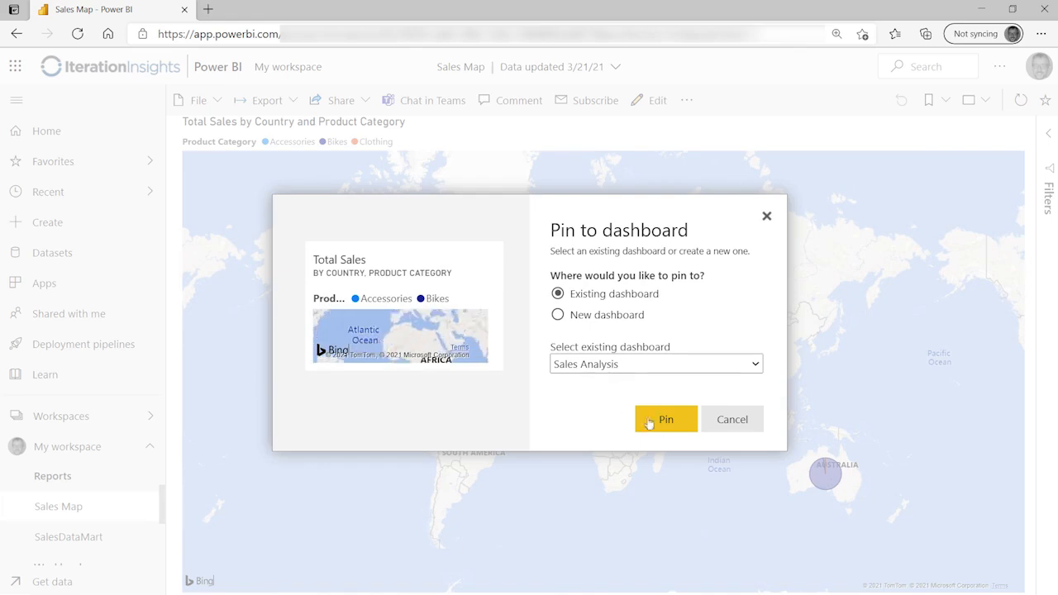
{"action": "left_click", "coordinate": [667, 421]}
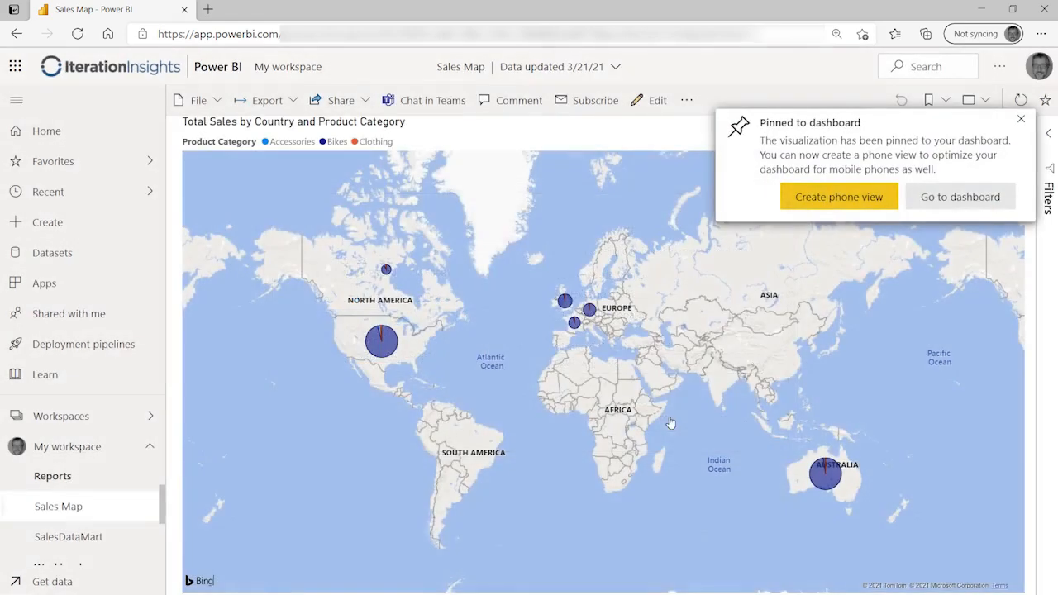
{"action": "left_click", "coordinate": [918, 204]}
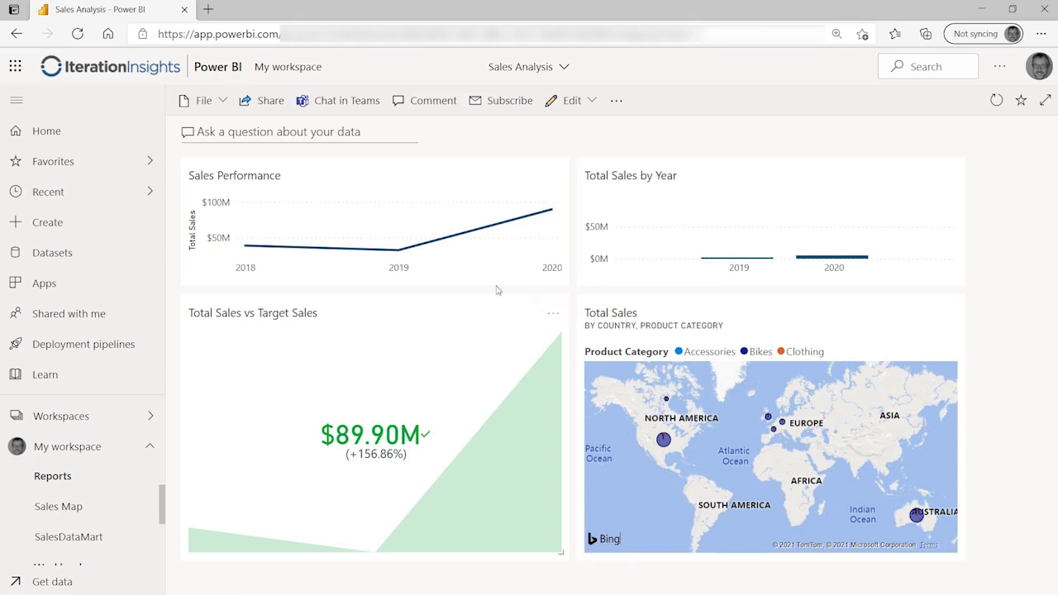
Step: Swap Sales Performance and Total Sales by Year tiles, placing the map under Sales Performance
{"action": "left_click_drag", "start_coordinate": [427, 171], "coordinate": [818, 171]}
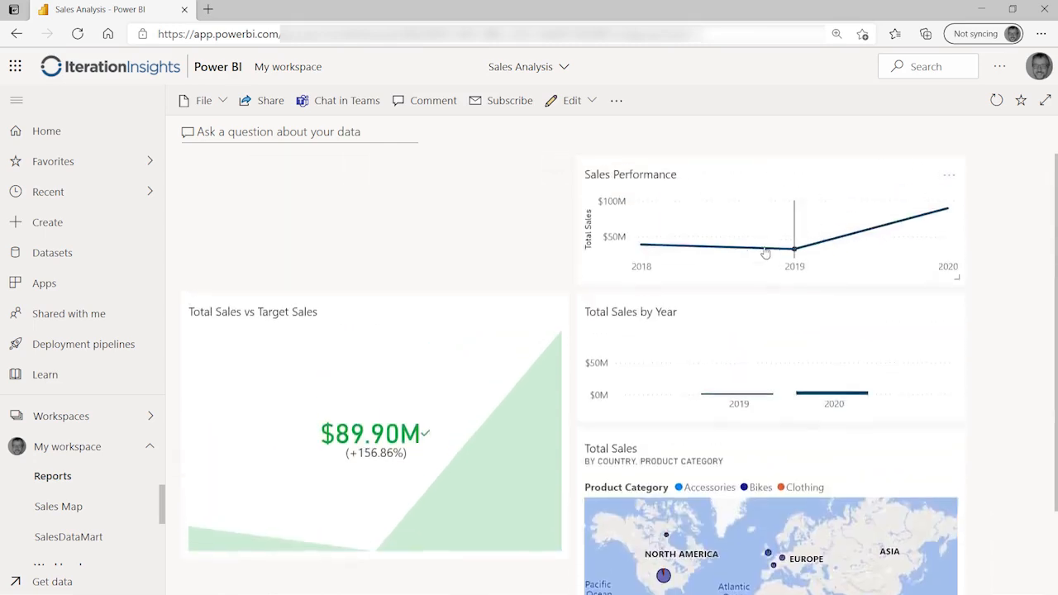
{"action": "left_click_drag", "start_coordinate": [767, 309], "coordinate": [557, 229]}
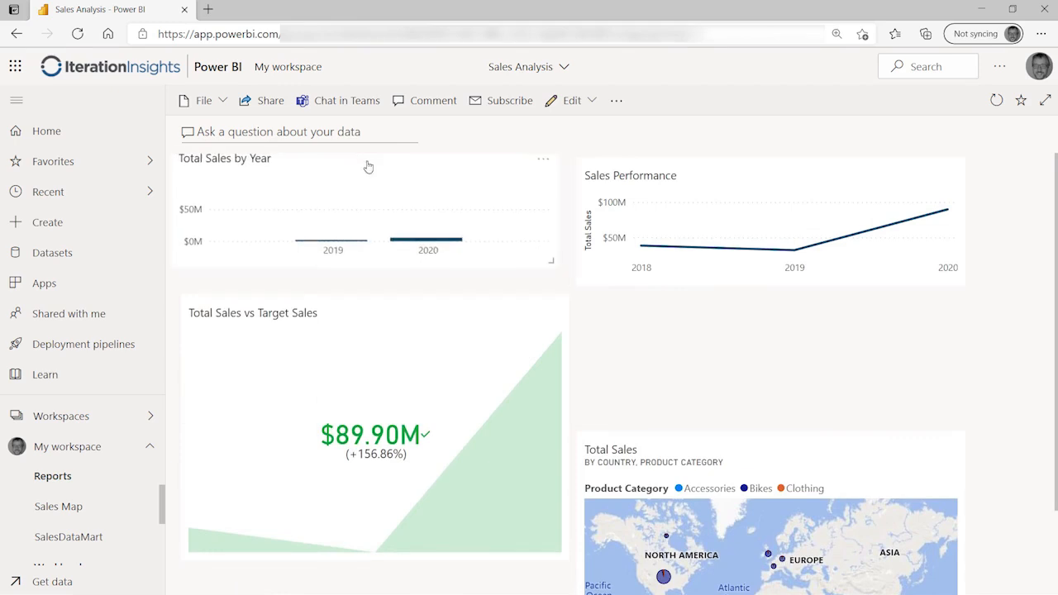
{"action": "left_click_drag", "start_coordinate": [687, 451], "coordinate": [698, 316]}
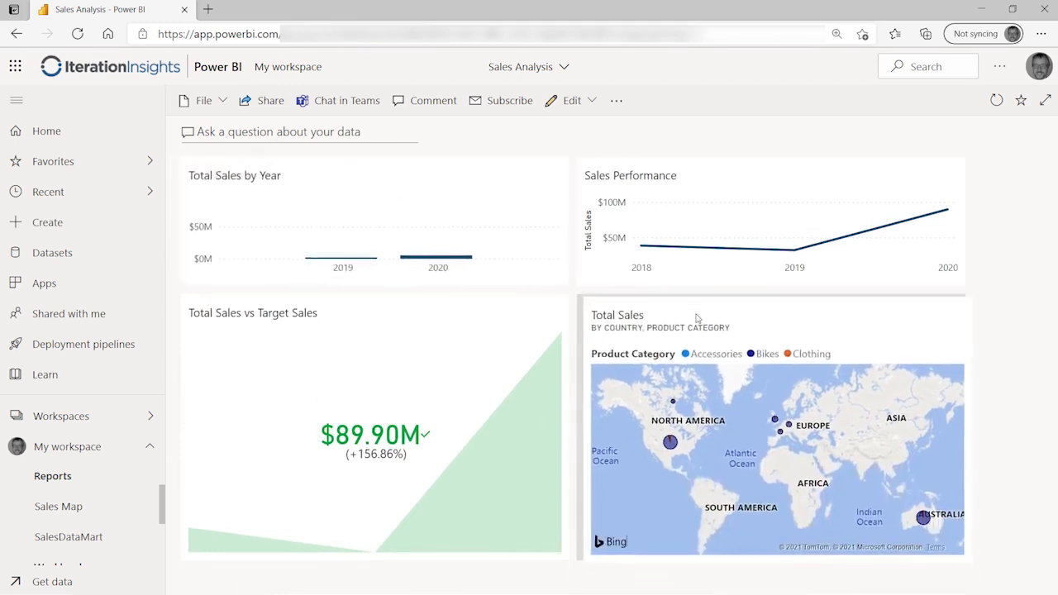
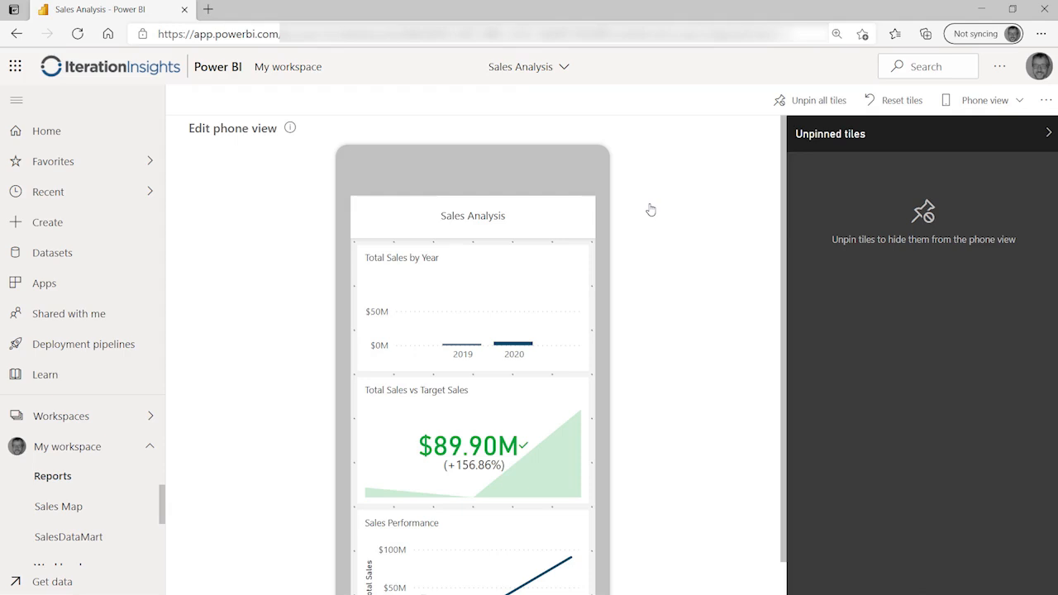
Step: Move the Total Sales vs Target Sales tile to the top of the phone layout
{"action": "mouse_move", "coordinate": [519, 352]}
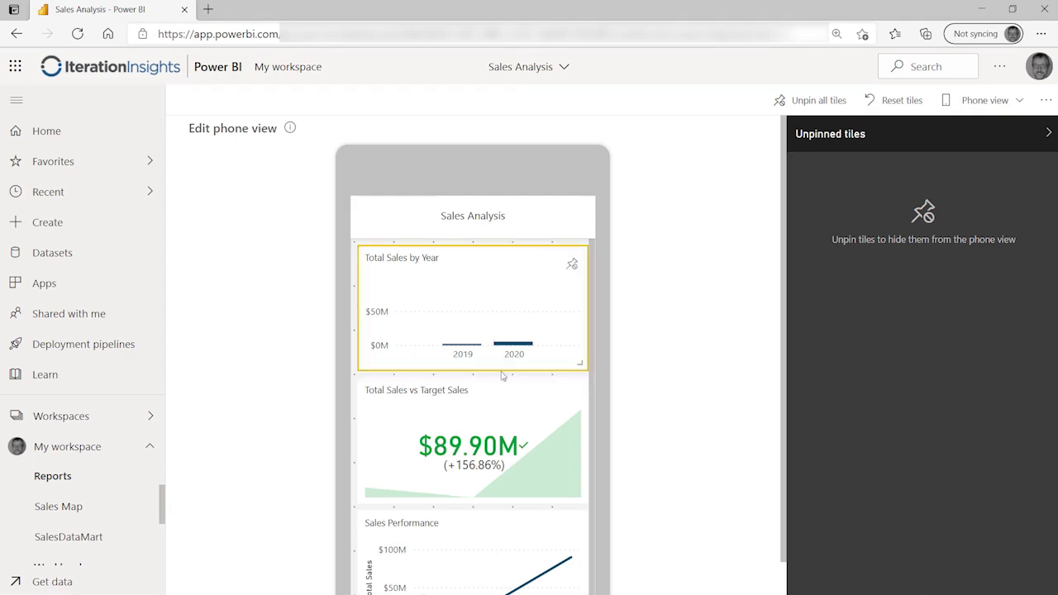
{"action": "left_click_drag", "start_coordinate": [496, 405], "coordinate": [516, 265]}
{"action": "scroll", "coordinate": [528, 438], "scroll_direction": "down", "scroll_amount": 3}
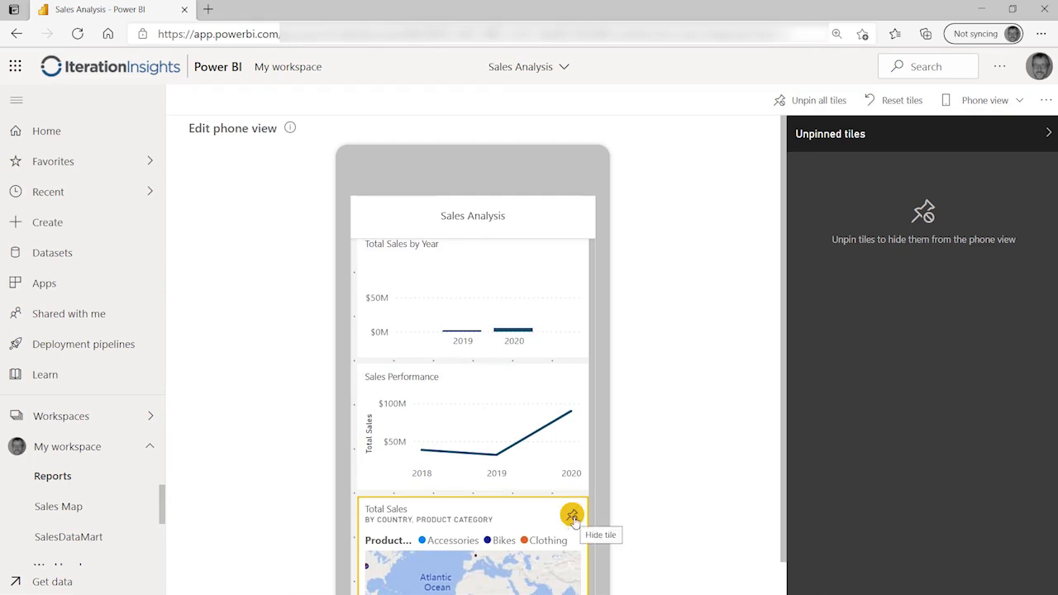
Step: Unpin the Total Sales map tile from the phone layout
{"action": "left_click", "coordinate": [572, 517]}
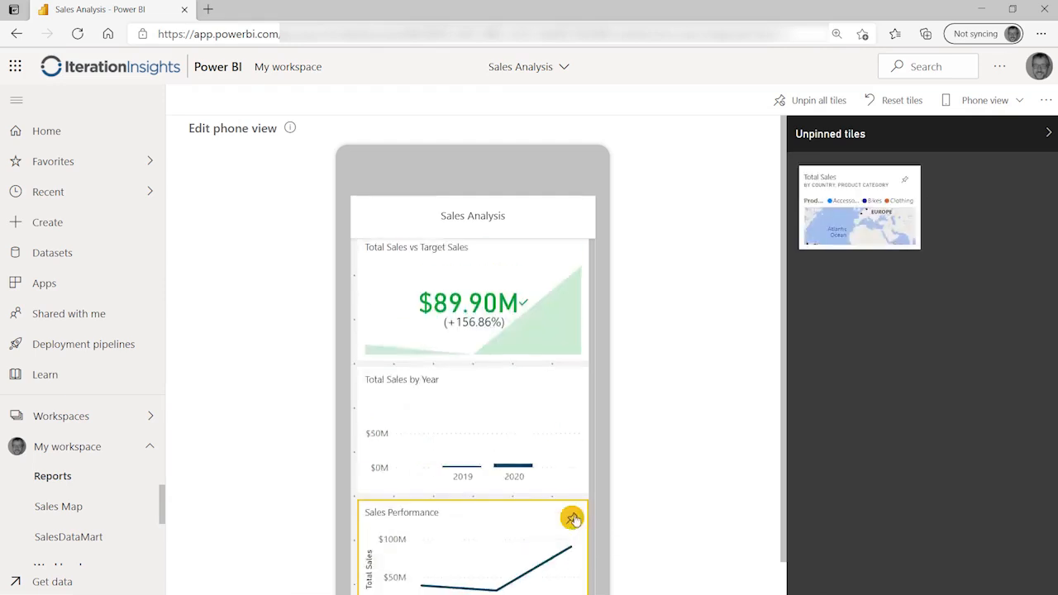
{"action": "scroll", "coordinate": [446, 324], "scroll_direction": "down", "scroll_amount": 2}
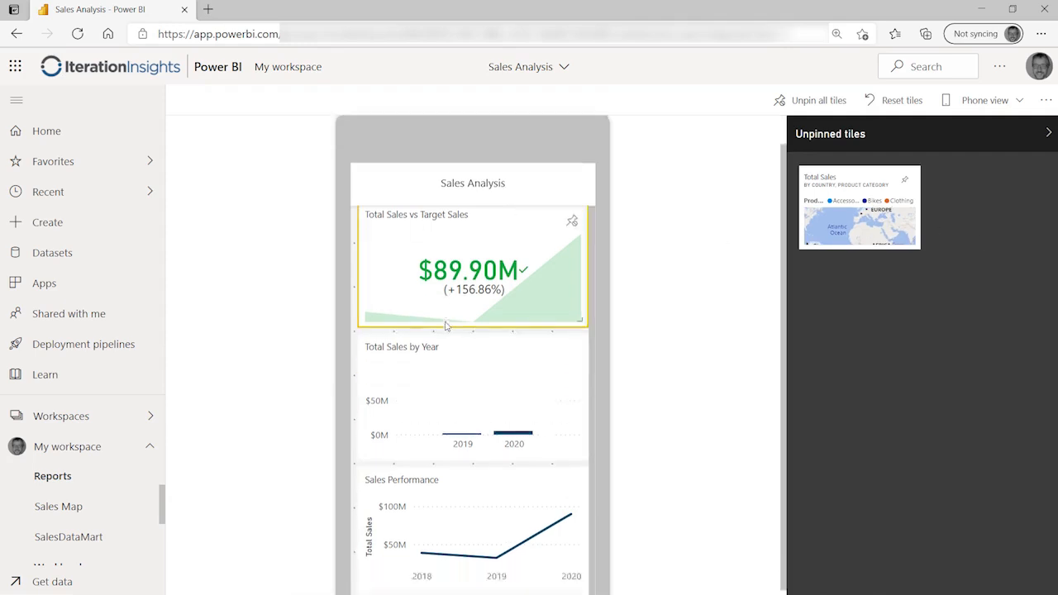
{"action": "scroll", "coordinate": [479, 413], "scroll_direction": "up", "scroll_amount": 2}
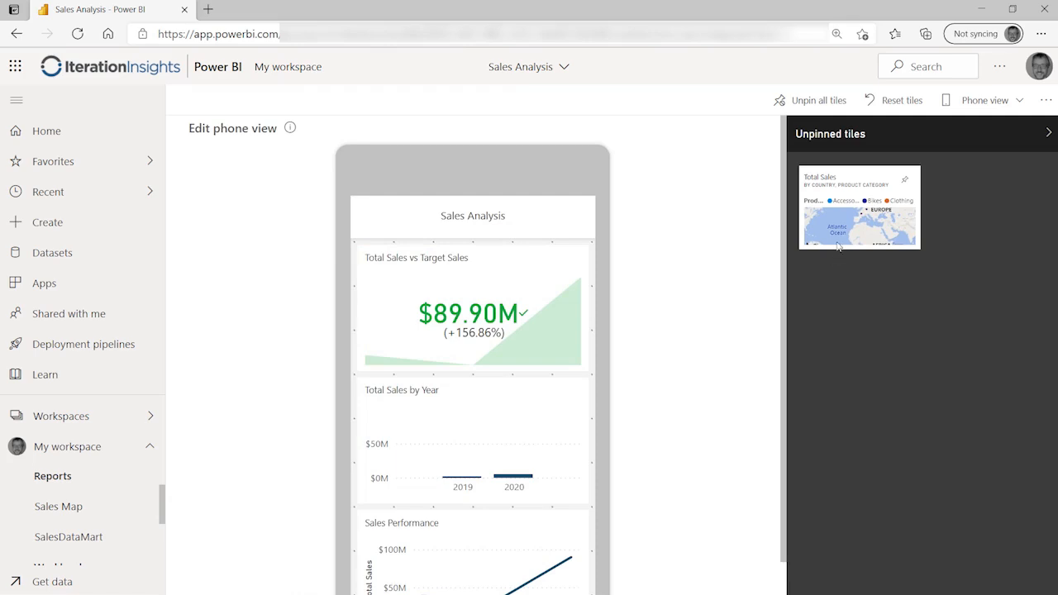
Step: Reset the phone layout tiles to their original size and order, then return to Web view
{"action": "left_click", "coordinate": [892, 101]}
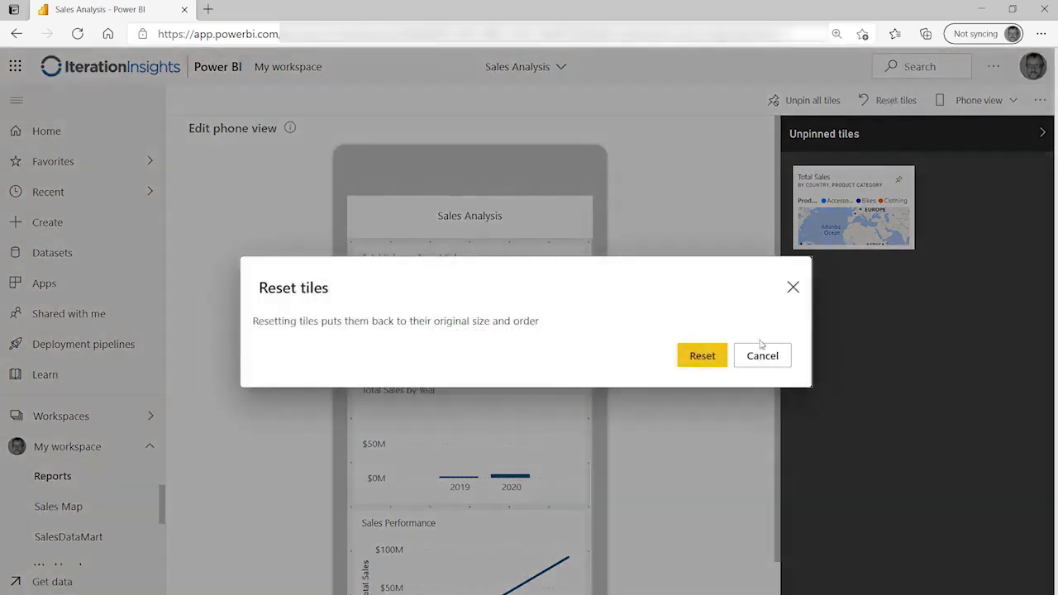
{"action": "left_click", "coordinate": [699, 357]}
{"action": "scroll", "coordinate": [439, 398], "scroll_direction": "down", "scroll_amount": 2}
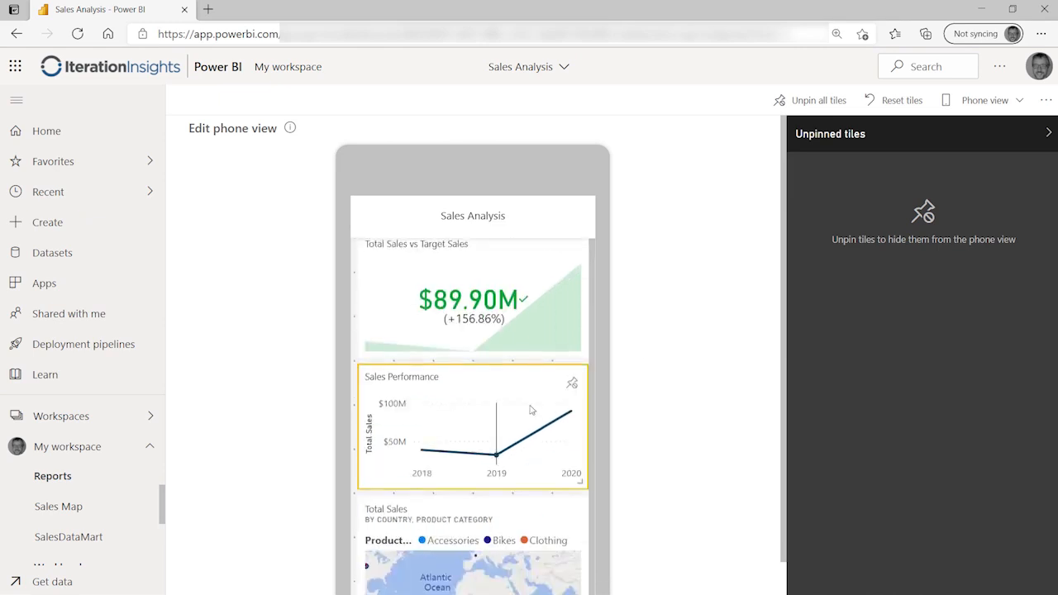
{"action": "scroll", "coordinate": [529, 408], "scroll_direction": "up", "scroll_amount": 2}
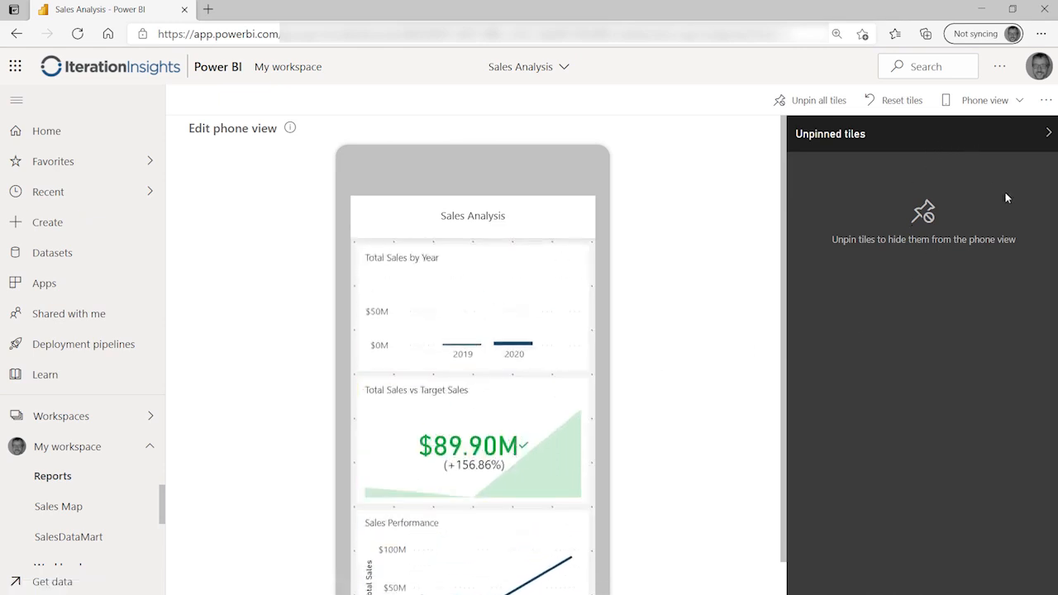
{"action": "left_click", "coordinate": [1020, 101]}
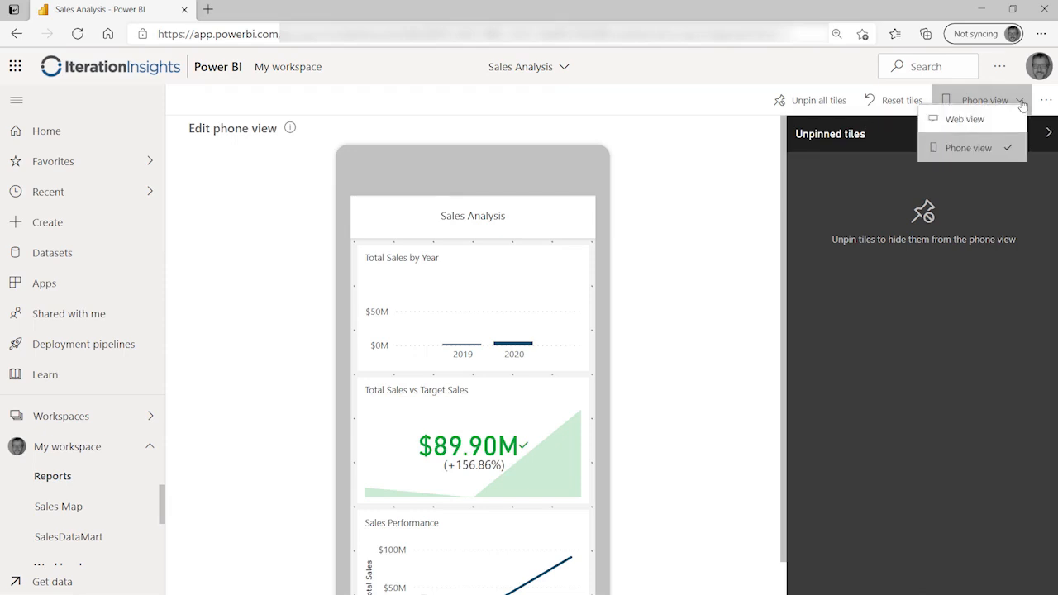
{"action": "left_click", "coordinate": [974, 121]}
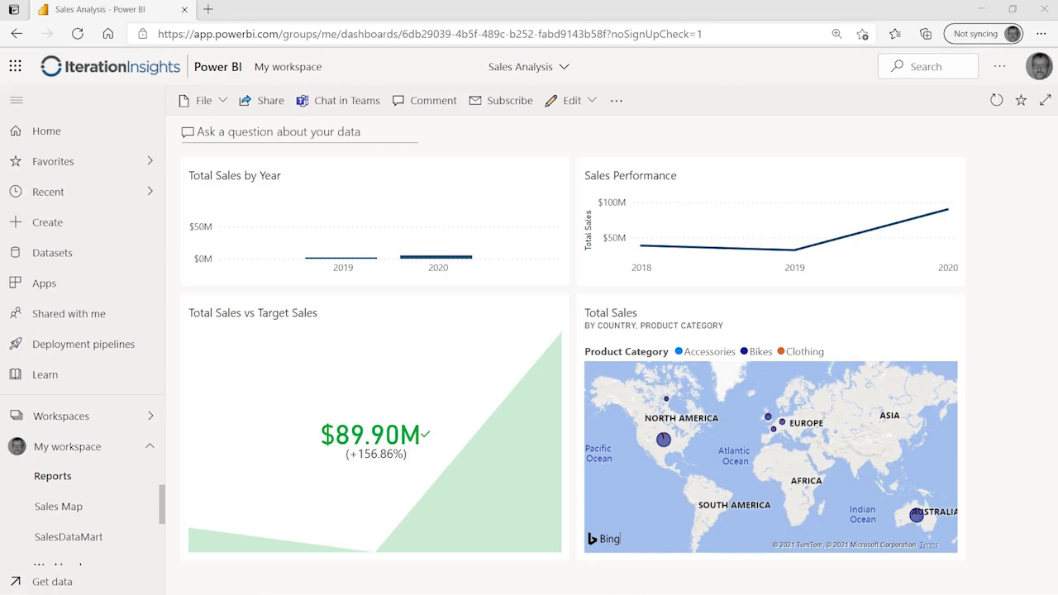
Step: Open Edit details for the Sales Performance tile from its More options menu
{"action": "mouse_move", "coordinate": [906, 173]}
{"action": "left_click", "coordinate": [949, 181]}
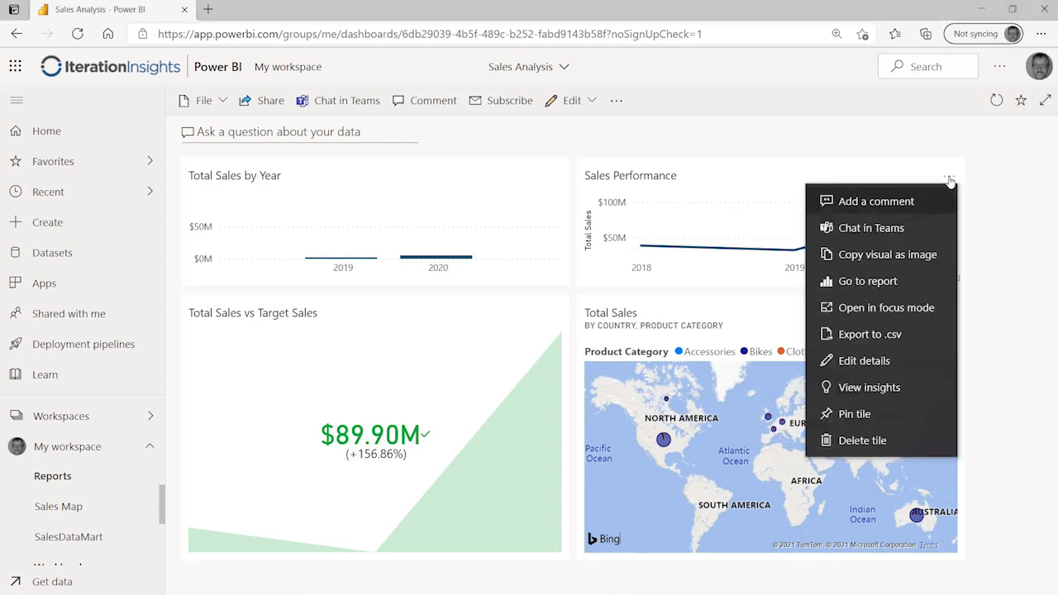
{"action": "left_click", "coordinate": [900, 360]}
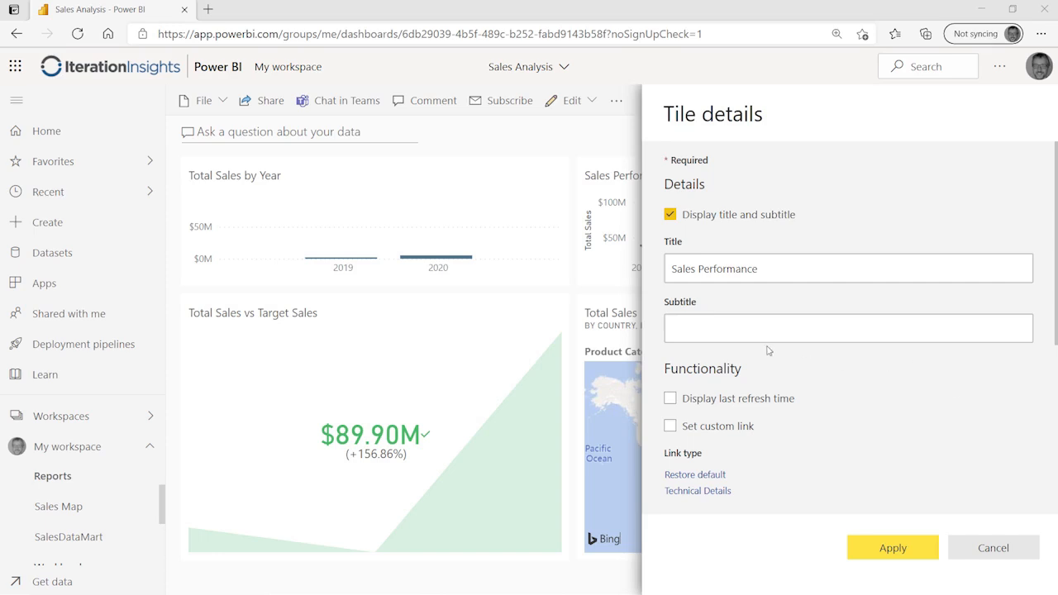
Step: Paste 'Mountain-200 Black, 42' as the Sales Performance tile's subtitle
{"action": "left_click", "coordinate": [715, 327]}
{"action": "right_click", "coordinate": [715, 327]}
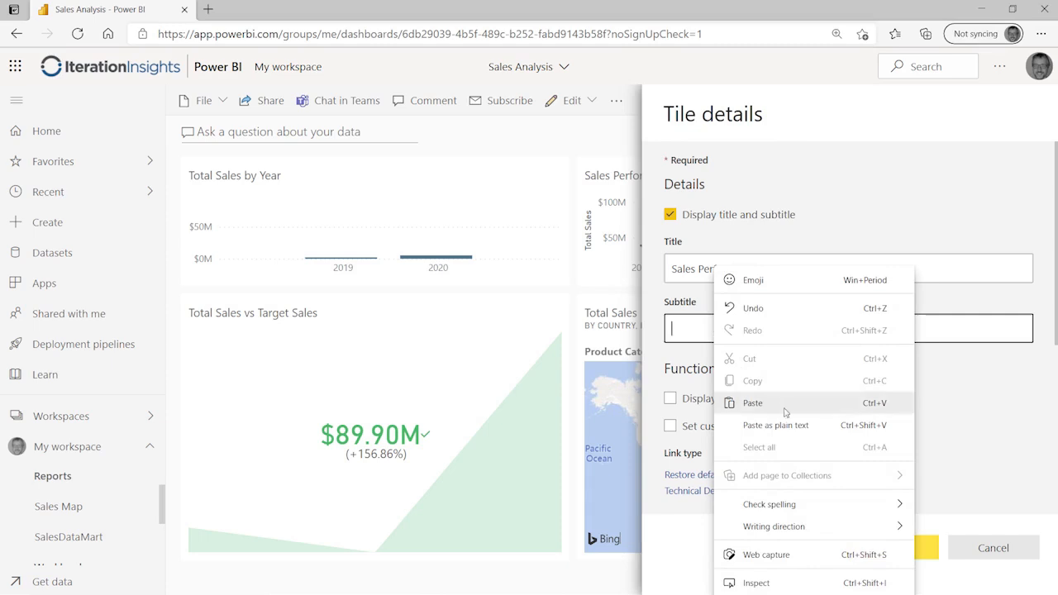
{"action": "left_click", "coordinate": [750, 402]}
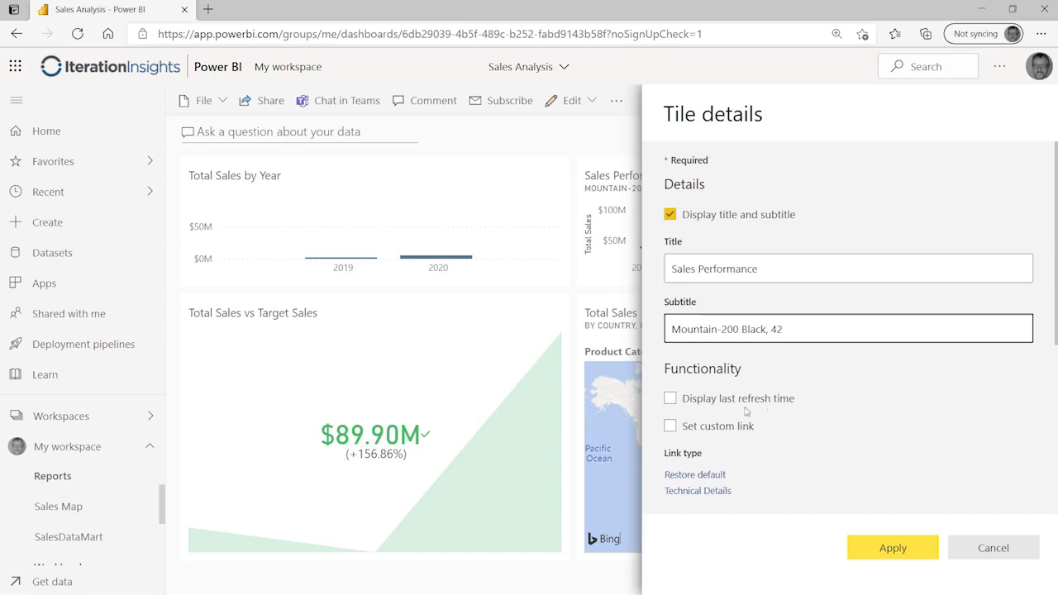
Step: Tick Display last refresh time and Set custom link, then cancel the tile details
{"action": "left_click", "coordinate": [669, 398]}
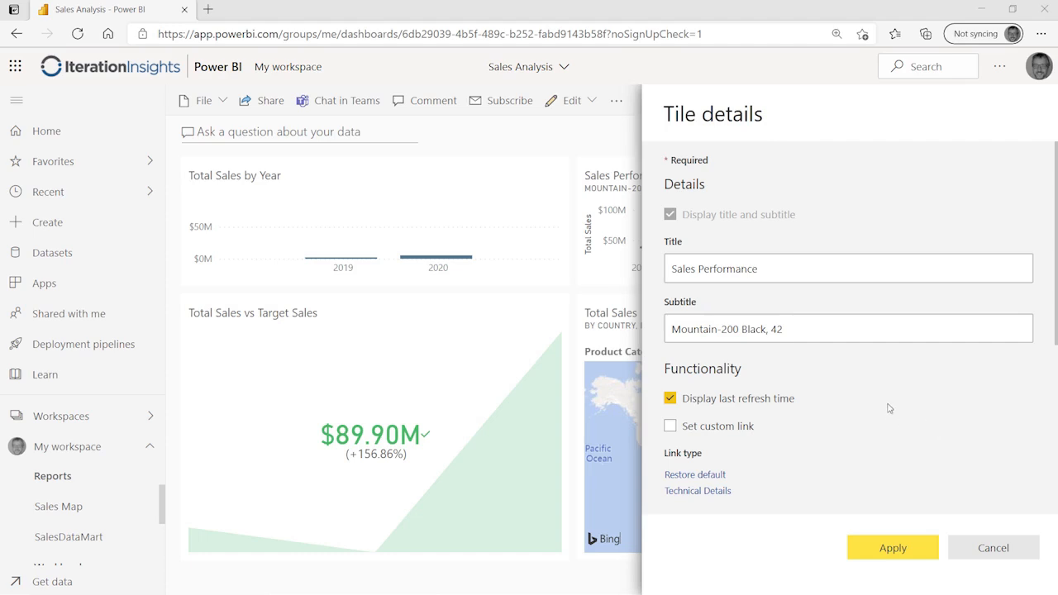
{"action": "scroll", "coordinate": [835, 405], "scroll_direction": "down", "scroll_amount": 1}
{"action": "scroll", "coordinate": [744, 347], "scroll_direction": "down", "scroll_amount": 3}
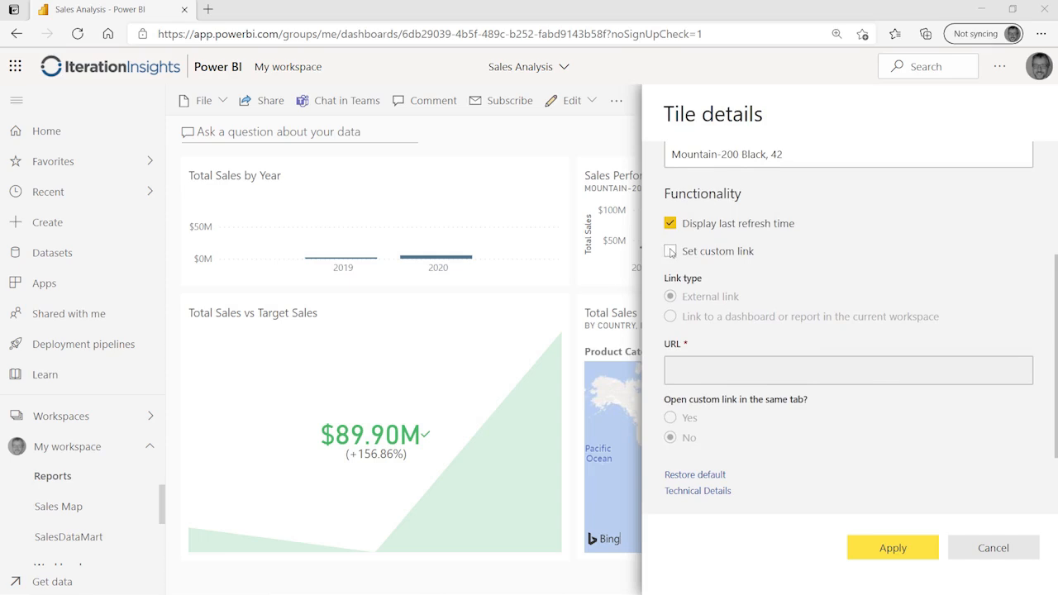
{"action": "left_click", "coordinate": [670, 251]}
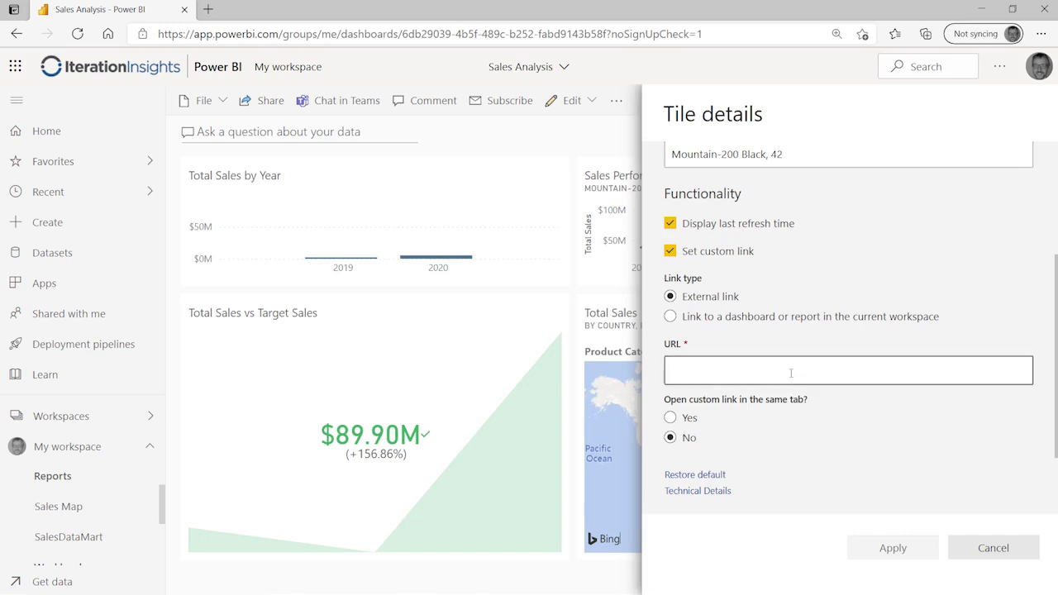
{"action": "scroll", "coordinate": [784, 330], "scroll_direction": "up", "scroll_amount": 2}
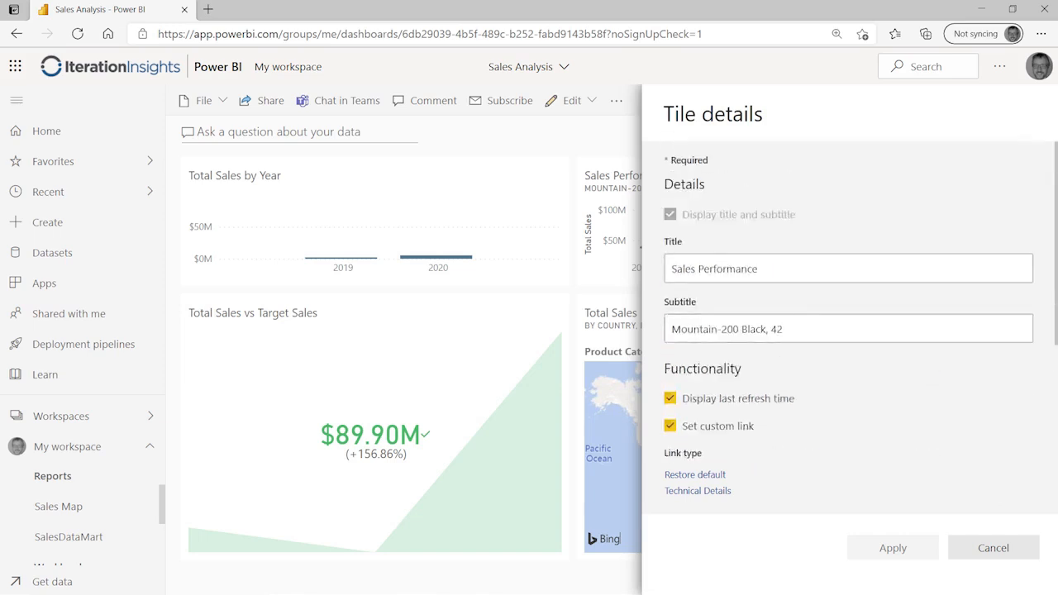
{"action": "left_click", "coordinate": [1003, 550]}
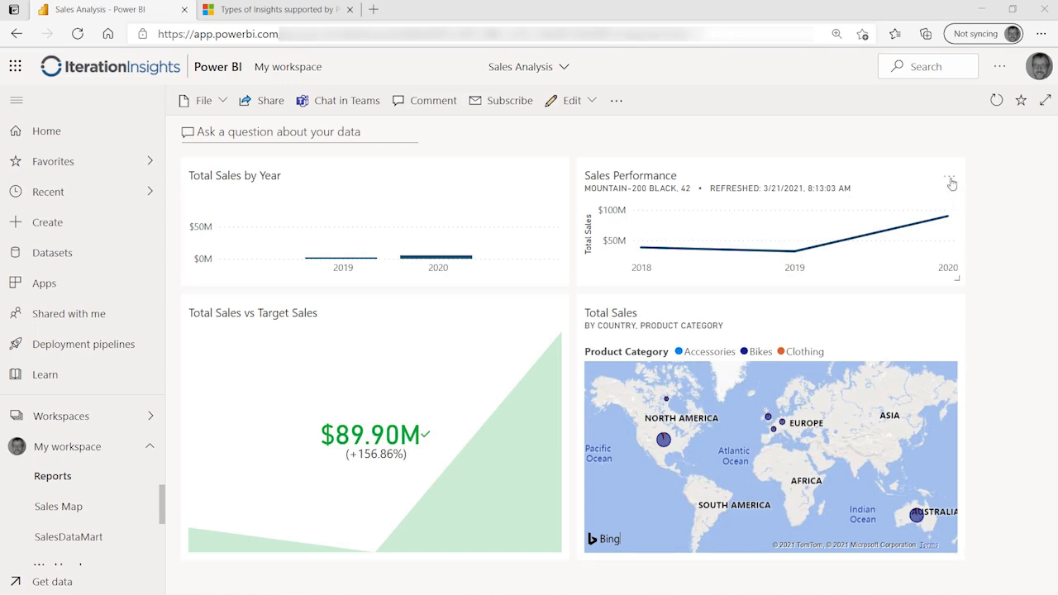
{"action": "mouse_move", "coordinate": [947, 217]}
{"action": "left_click", "coordinate": [950, 180]}
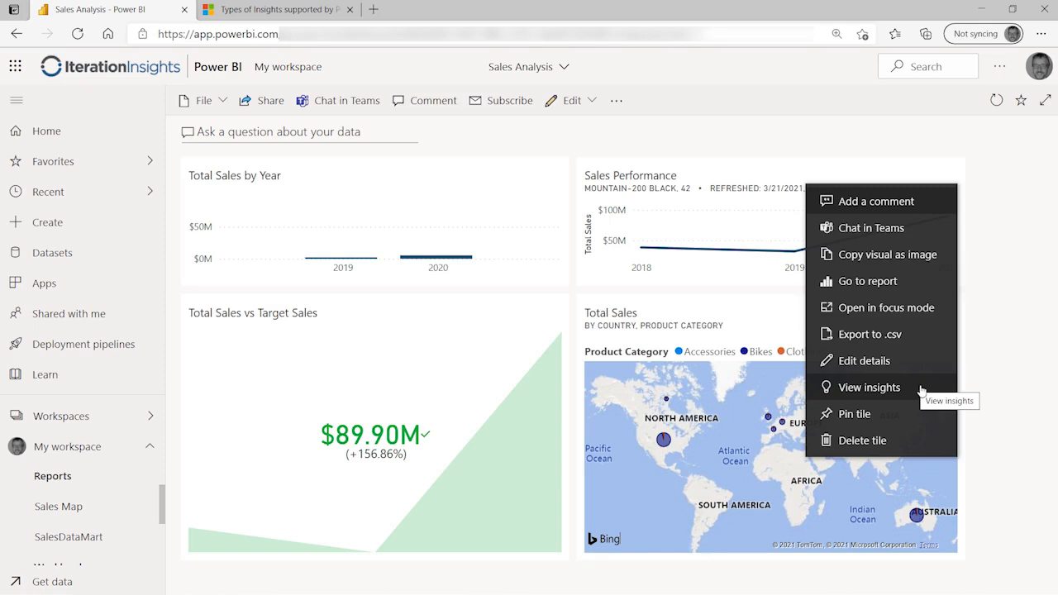
{"action": "left_click", "coordinate": [1000, 228]}
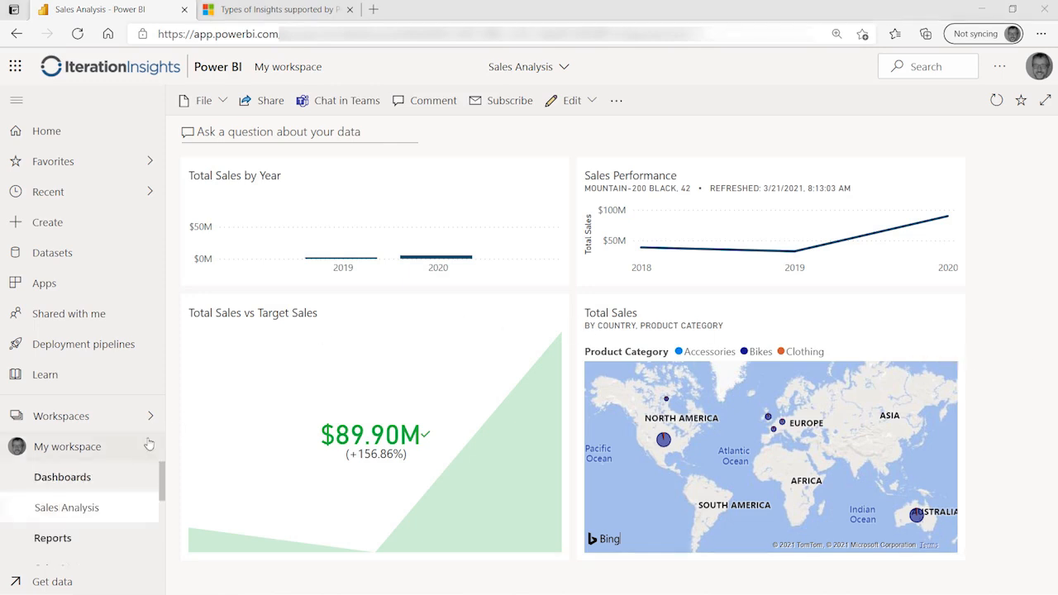
{"action": "scroll", "coordinate": [135, 500], "scroll_direction": "down", "scroll_amount": 1}
{"action": "scroll", "coordinate": [136, 504], "scroll_direction": "down", "scroll_amount": 4}
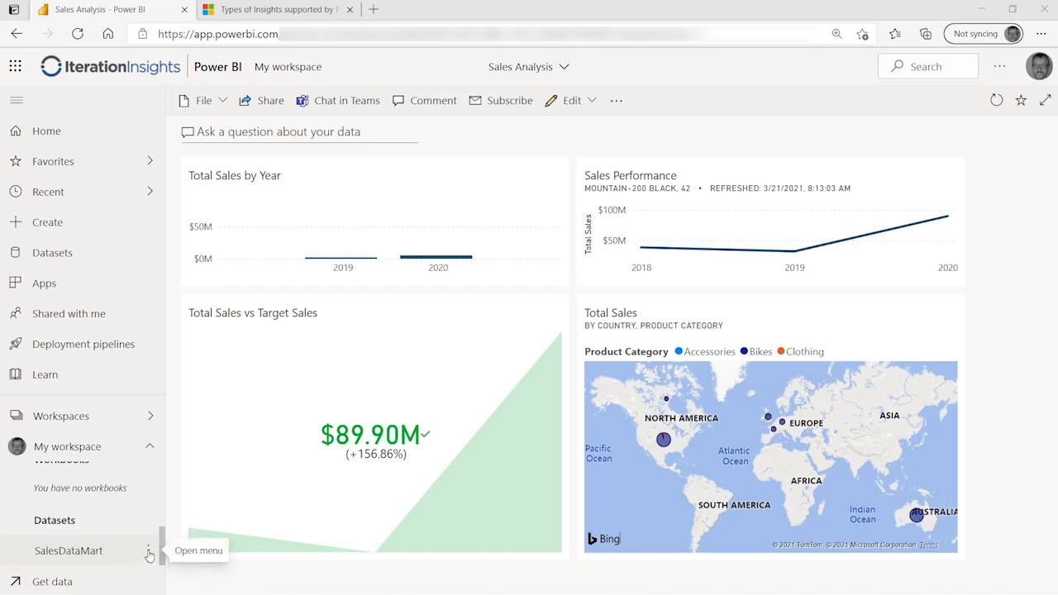
{"action": "left_click", "coordinate": [149, 552]}
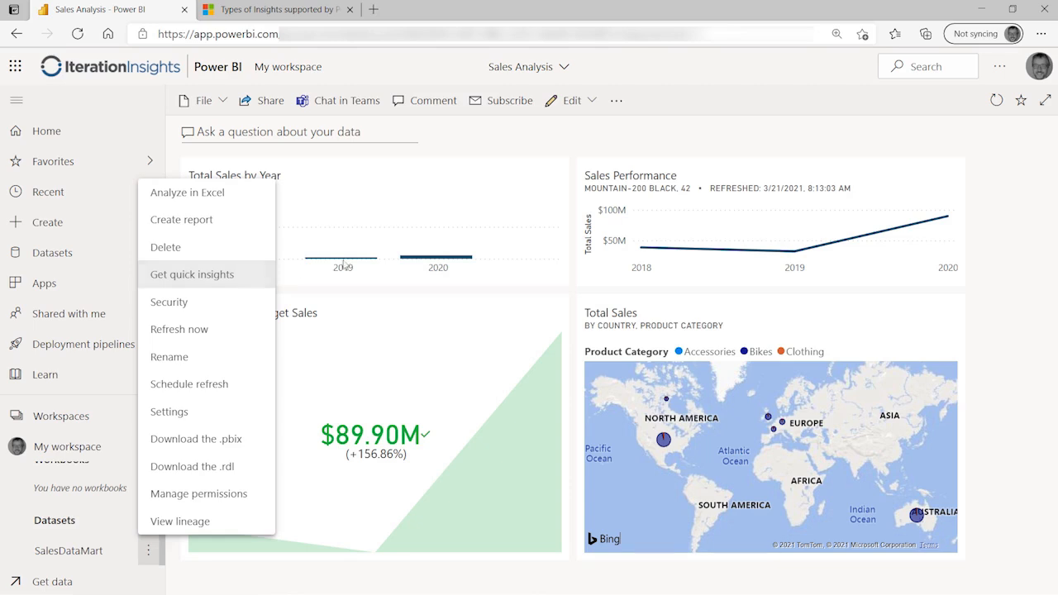
{"action": "left_click", "coordinate": [1024, 150]}
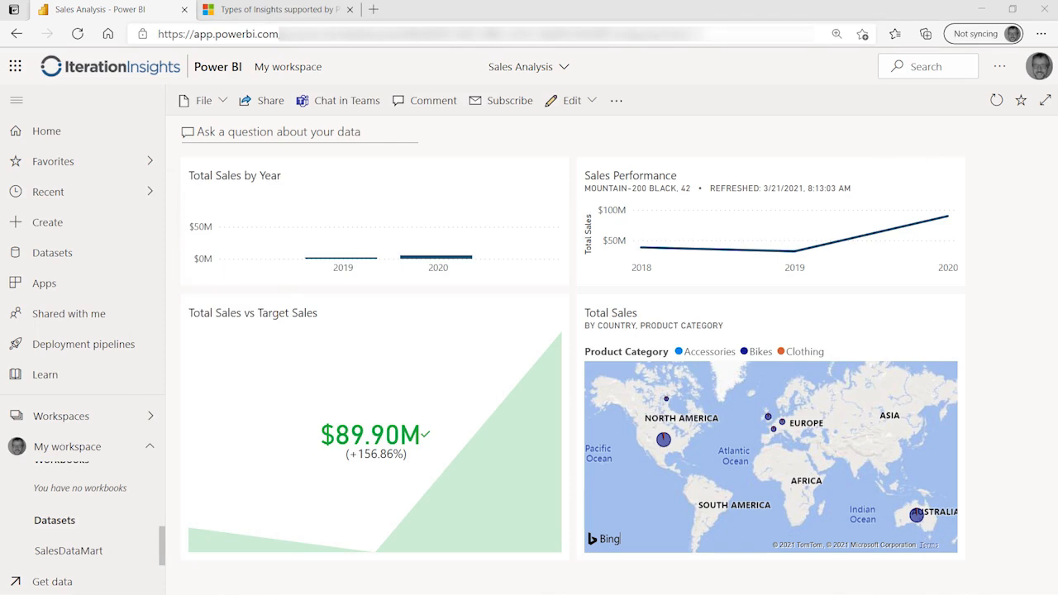
Step: View quick insights for Sales Performance in focus mode and scroll through the Insights pane
{"action": "mouse_move", "coordinate": [906, 242]}
{"action": "left_click", "coordinate": [949, 179]}
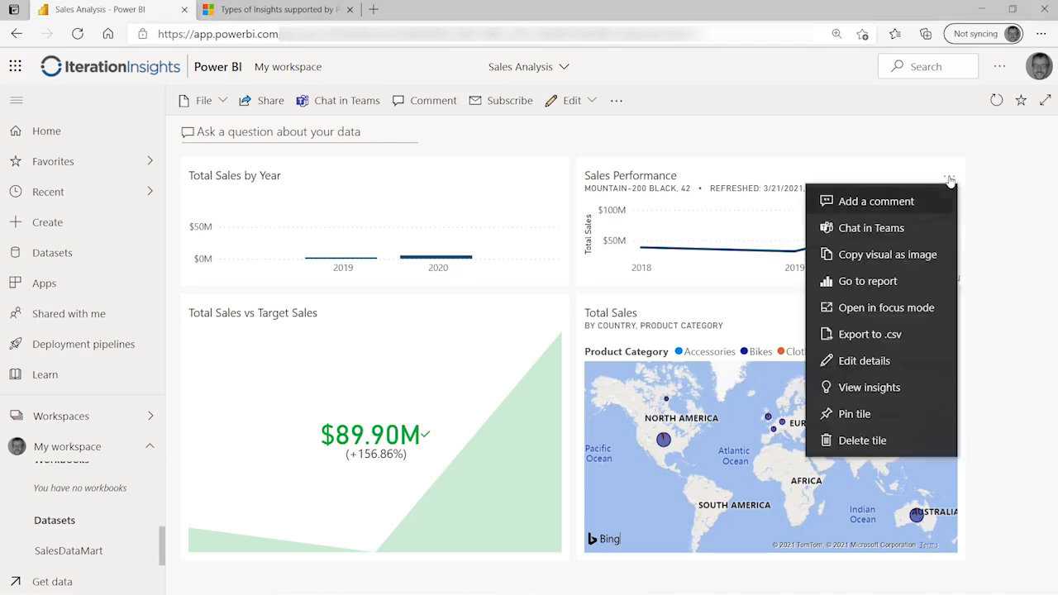
{"action": "left_click", "coordinate": [872, 386]}
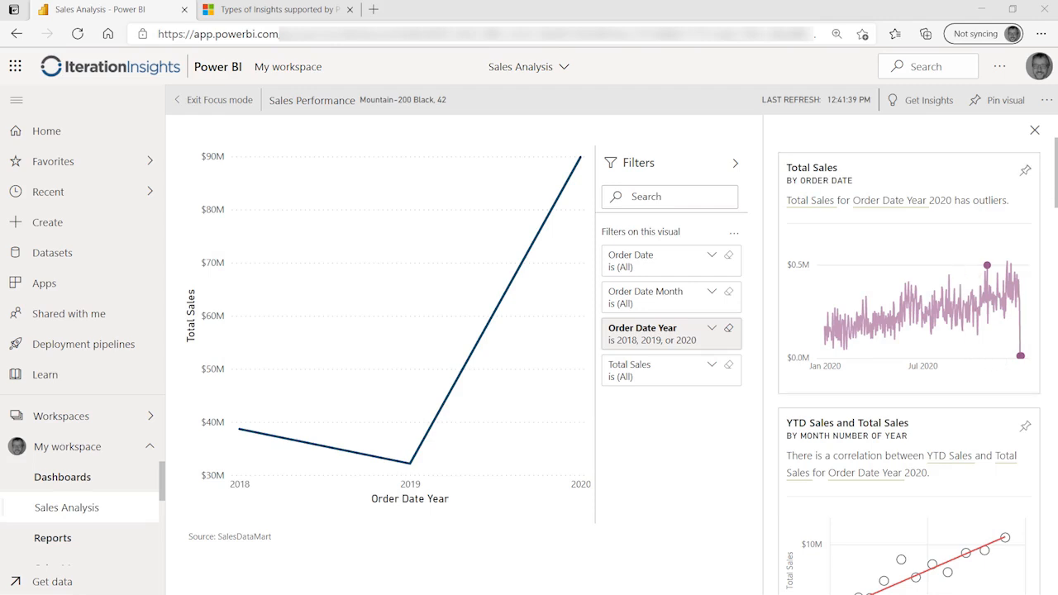
{"action": "mouse_move", "coordinate": [1055, 165]}
{"action": "left_mouse_down"}
{"action": "mouse_move", "coordinate": [1043, 216]}
{"action": "mouse_move", "coordinate": [1052, 547]}
{"action": "left_mouse_up"}
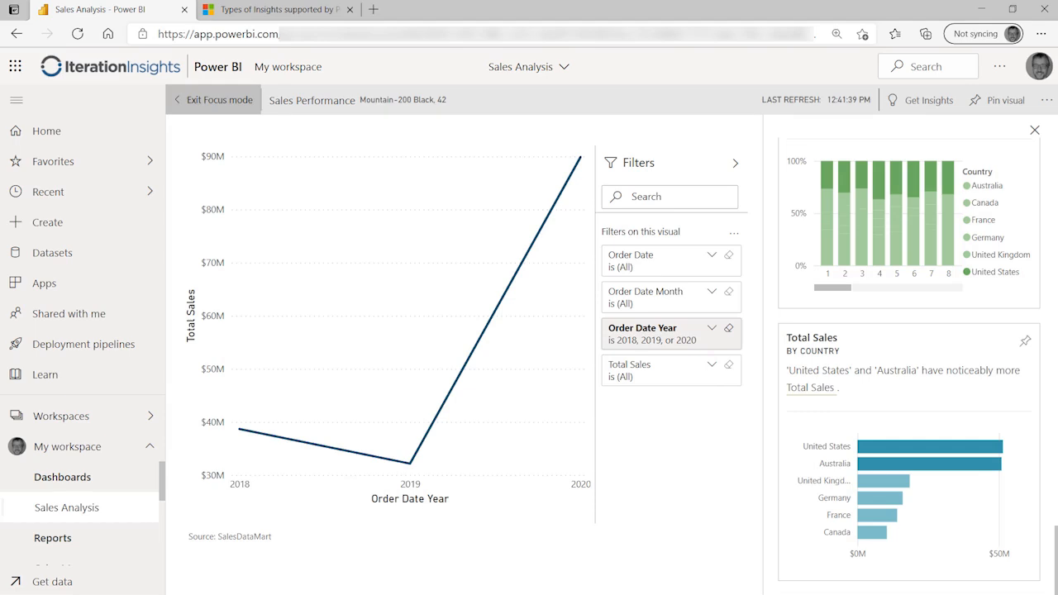
{"action": "key", "text": "ctrl+Tab"}
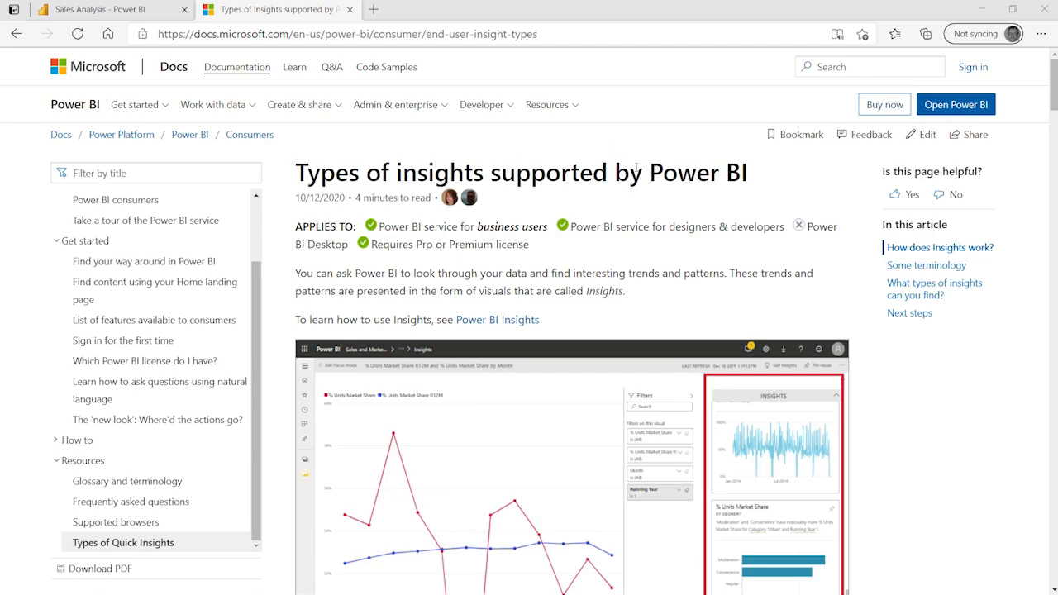
Step: Scroll the Types of insights article from Category outliers down through the time-series insight sections
{"action": "scroll", "coordinate": [713, 277], "scroll_direction": "down", "scroll_amount": 10}
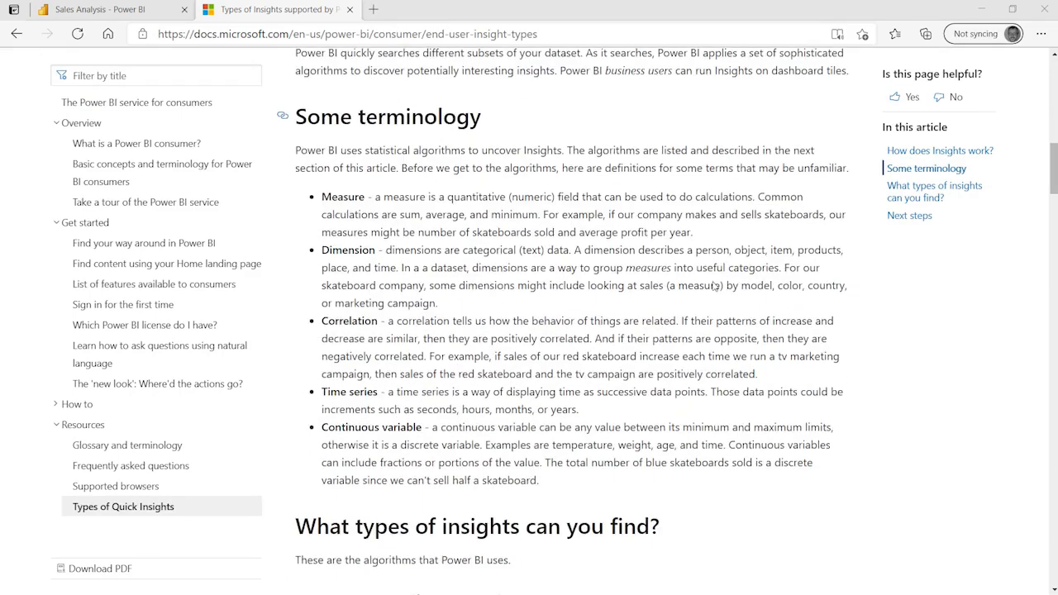
{"action": "scroll", "coordinate": [713, 285], "scroll_direction": "down", "scroll_amount": 3}
{"action": "scroll", "coordinate": [706, 282], "scroll_direction": "down", "scroll_amount": 2}
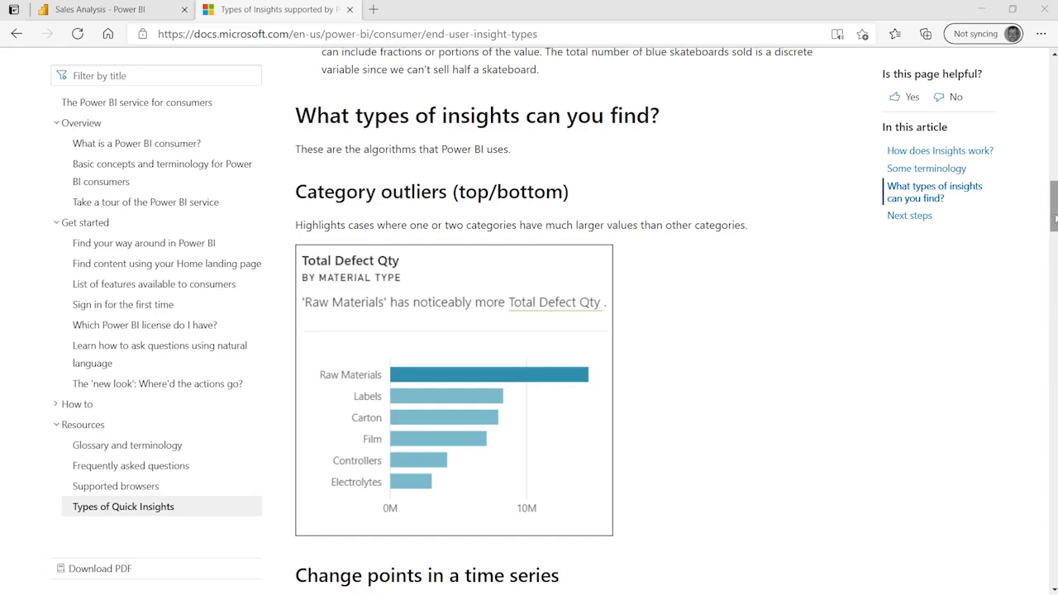
{"action": "left_click_drag", "start_coordinate": [1053, 217], "coordinate": [1054, 223]}
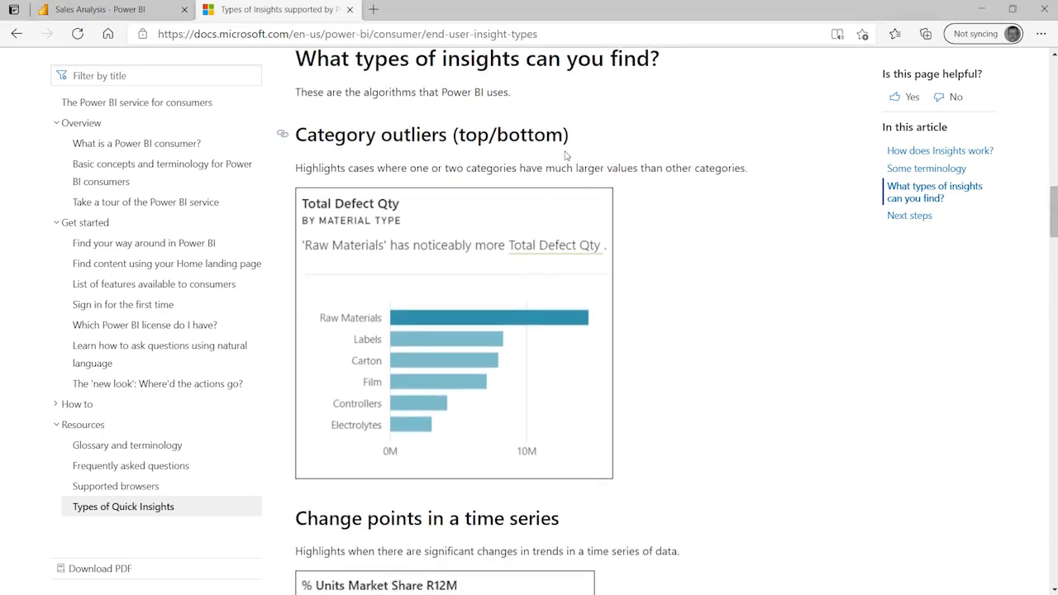
{"action": "scroll", "coordinate": [715, 416], "scroll_direction": "down", "scroll_amount": 4}
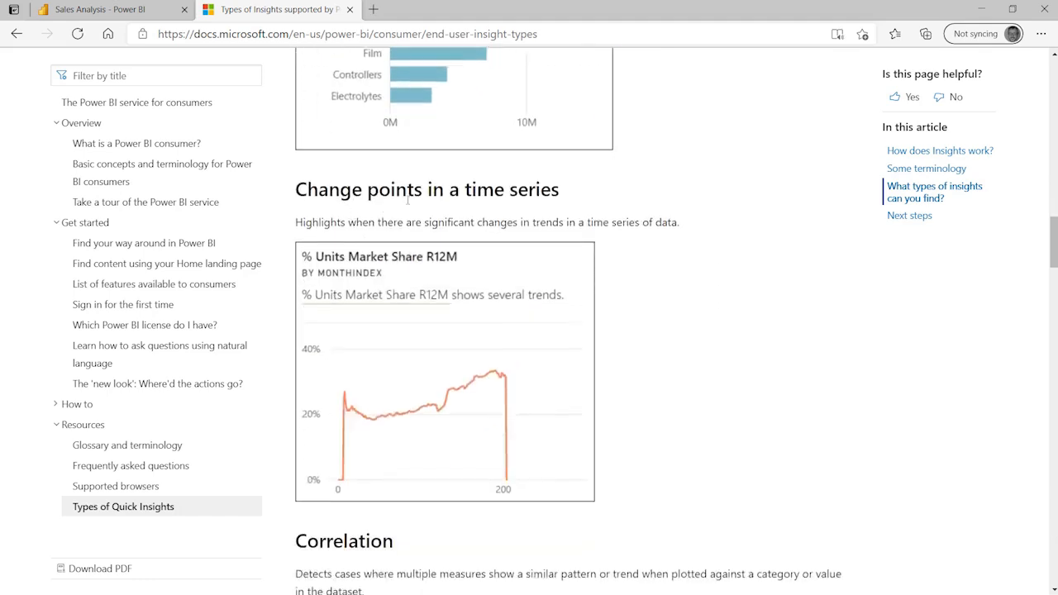
{"action": "scroll", "coordinate": [658, 326], "scroll_direction": "down", "scroll_amount": 4}
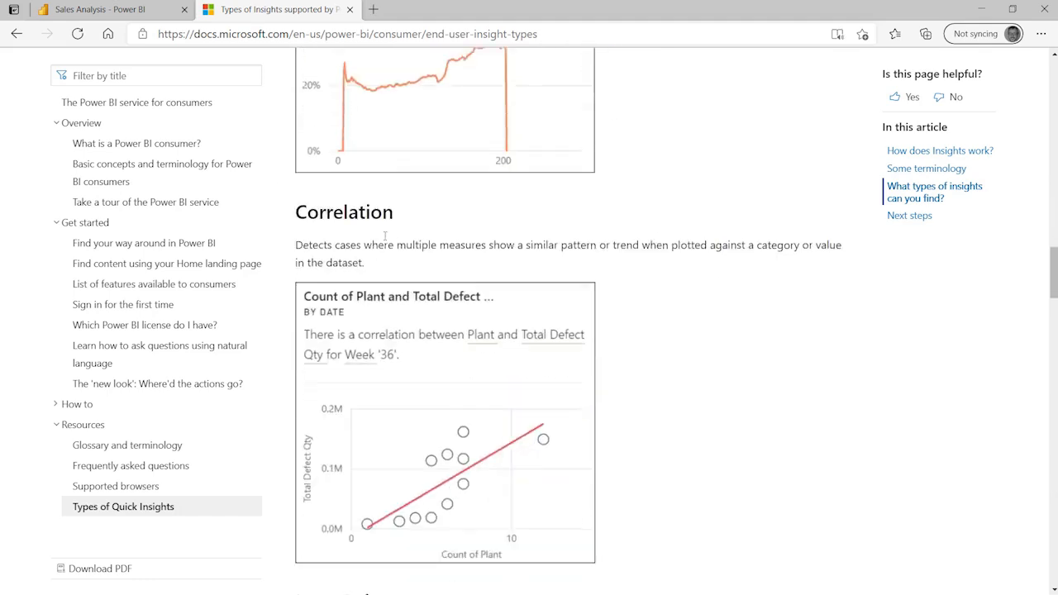
{"action": "scroll", "coordinate": [830, 447], "scroll_direction": "down", "scroll_amount": 7}
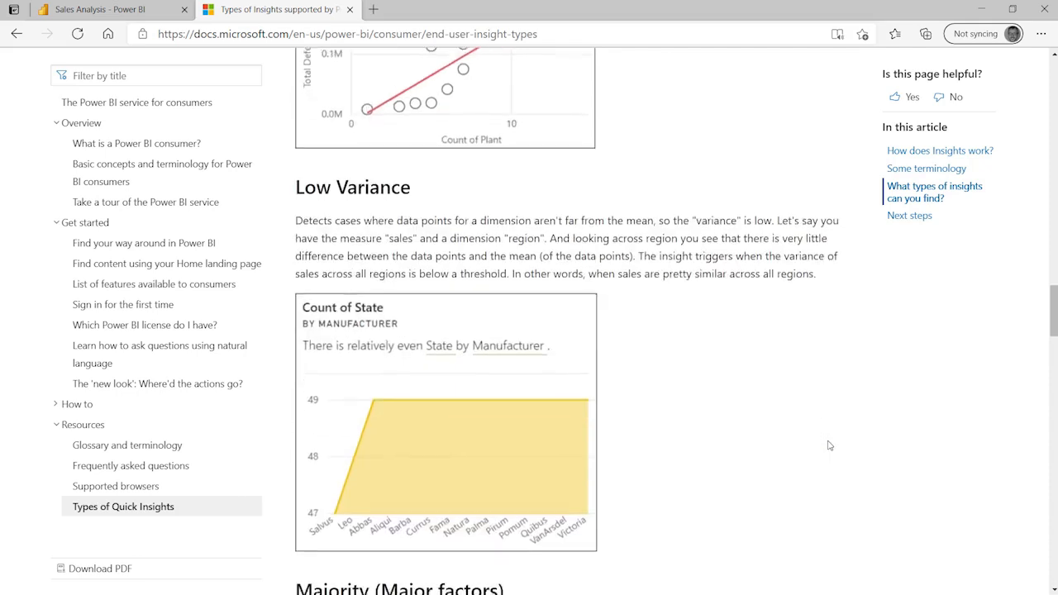
{"action": "scroll", "coordinate": [829, 445], "scroll_direction": "down", "scroll_amount": 6}
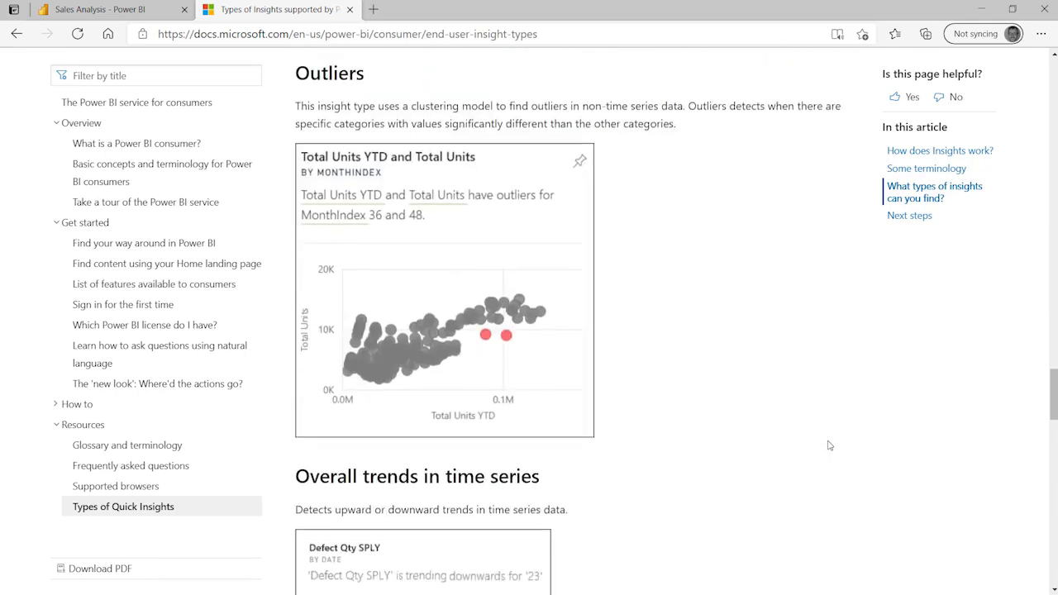
{"action": "scroll", "coordinate": [829, 445], "scroll_direction": "down", "scroll_amount": 5}
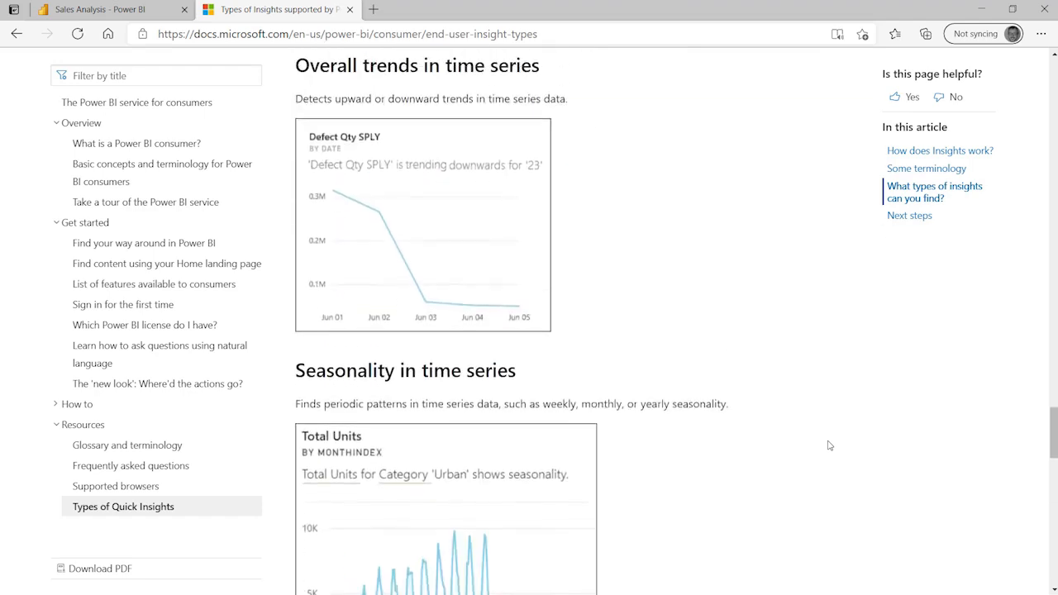
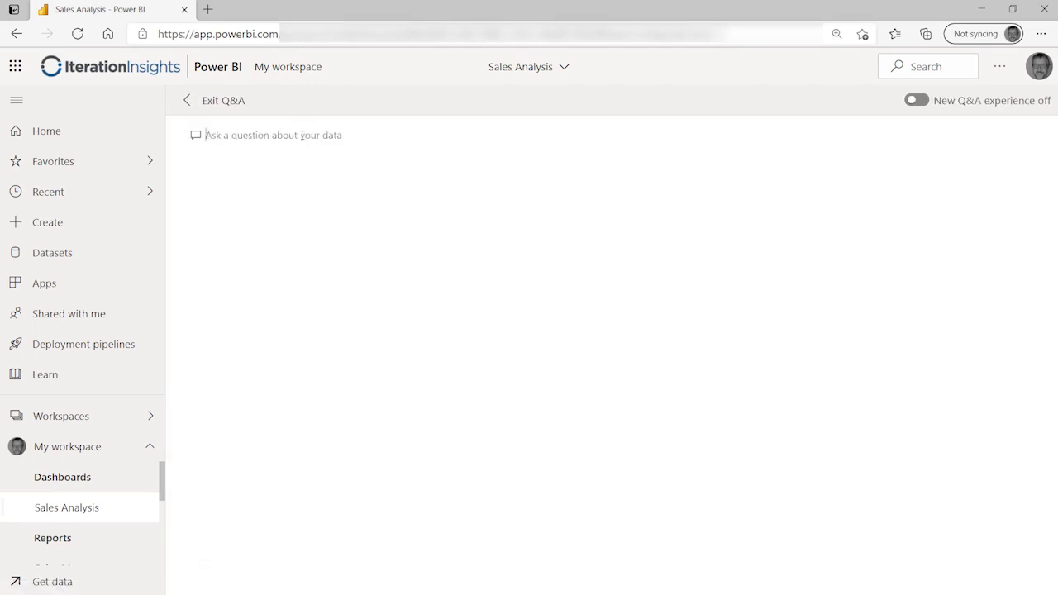
Step: Ask Q&A 'SHOW TOTAL SALES BY PRODUCT NAME', fixing the mistyped start of the question
{"action": "type", "text": "sH"}
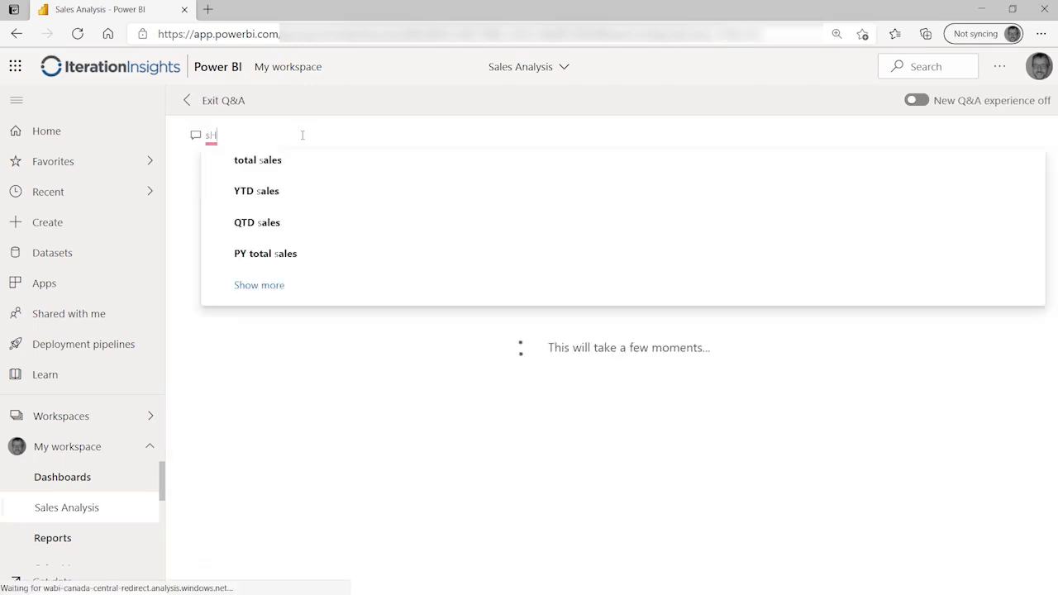
{"action": "key", "text": "BackSpace"}
{"action": "key", "text": "BackSpace"}
{"action": "type", "text": "S"}
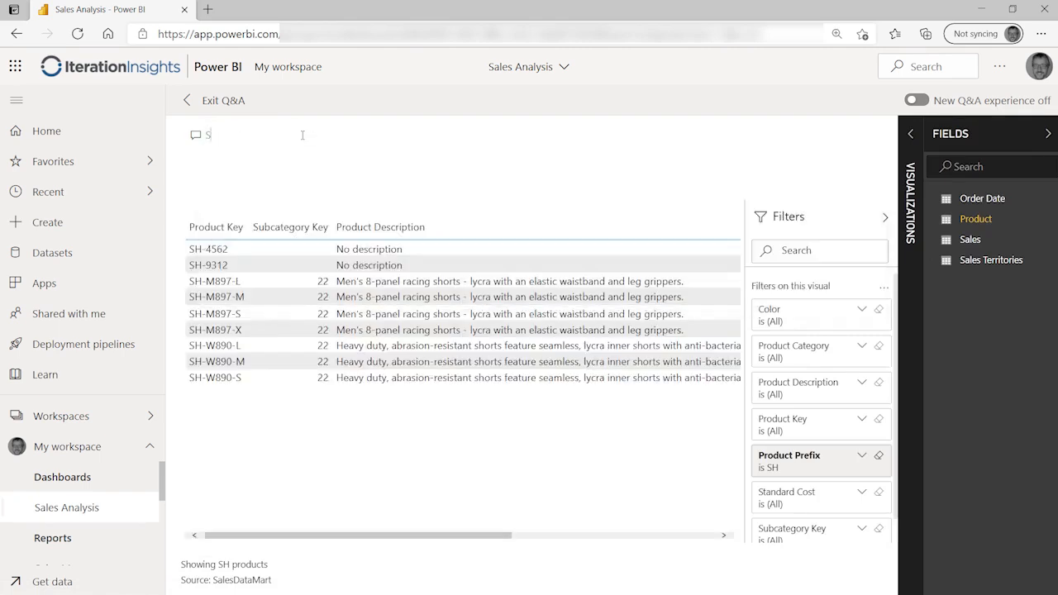
{"action": "type", "text": "HOW TO"}
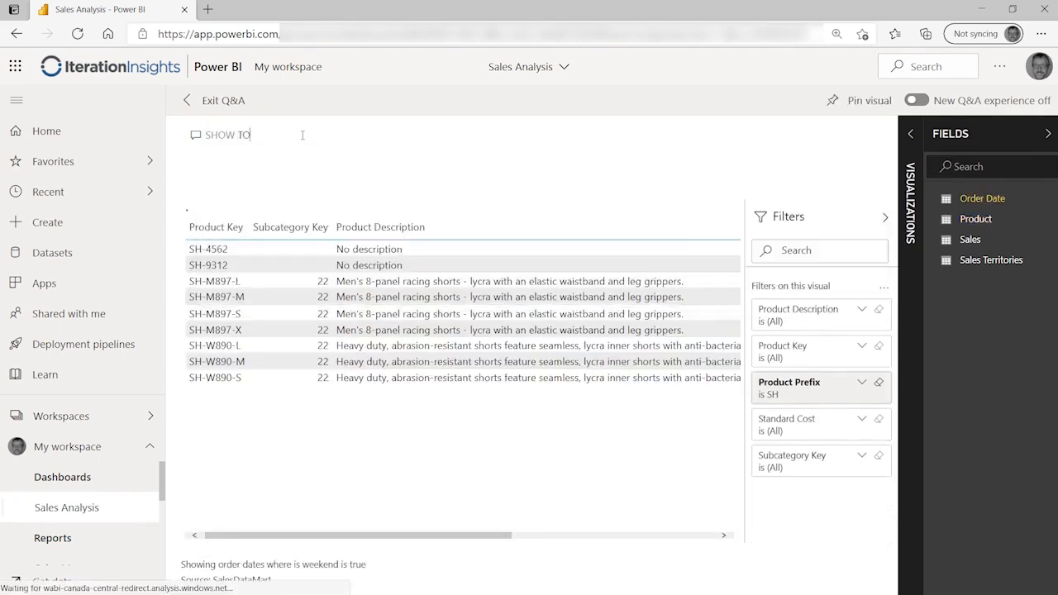
{"action": "type", "text": "TAL SALES"}
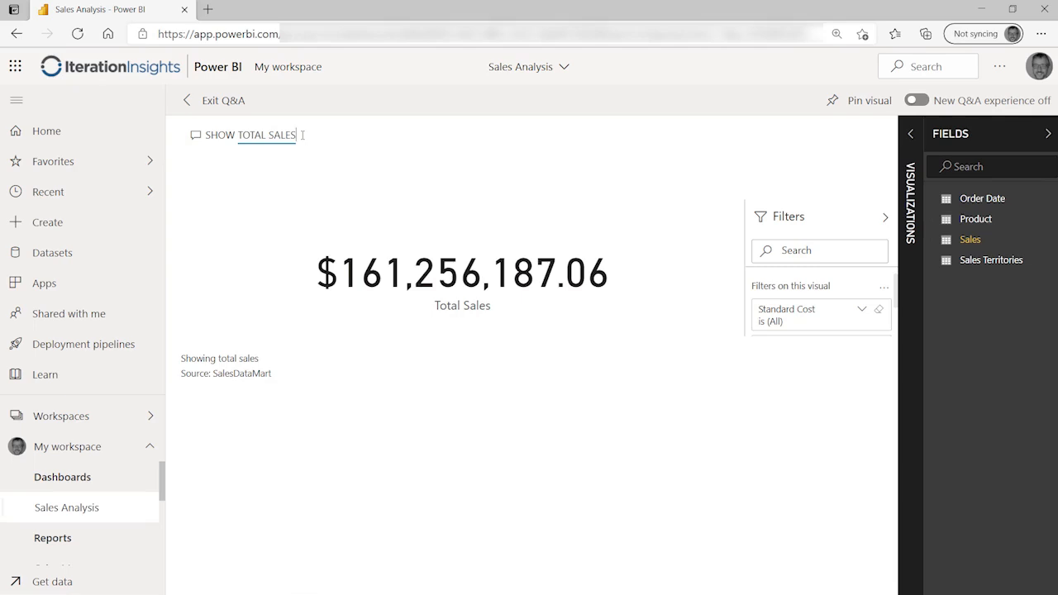
{"action": "type", "text": "BY"}
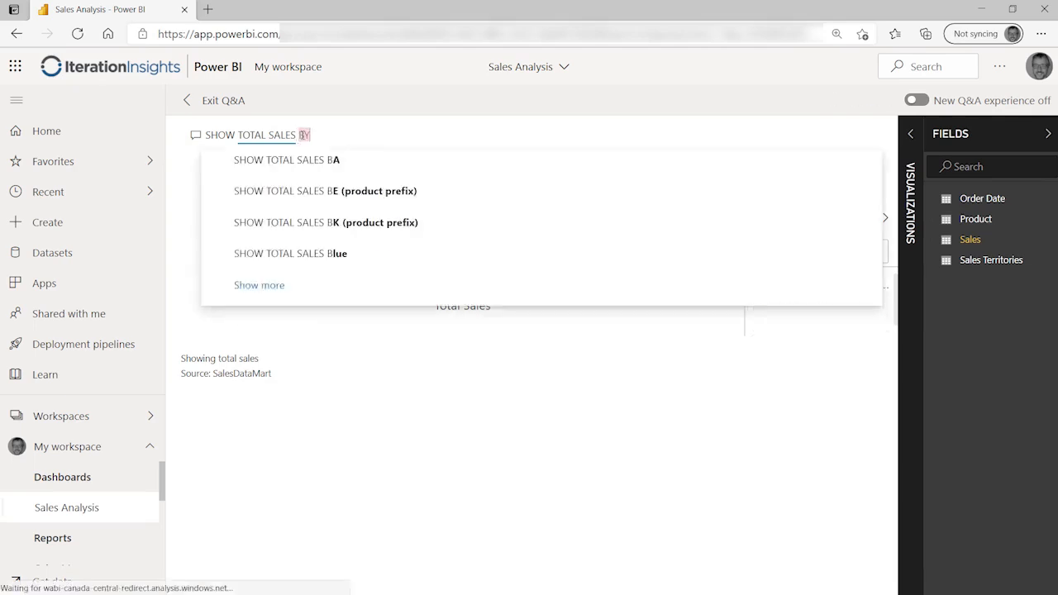
{"action": "type", "text": " PRODUCT NAME"}
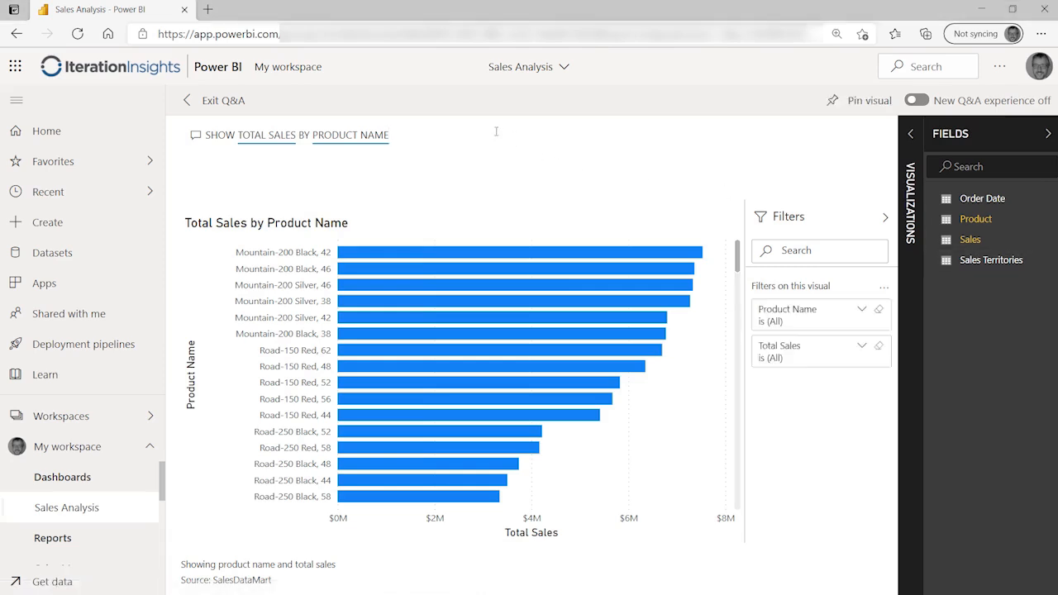
{"action": "type", "text": "ON A "}
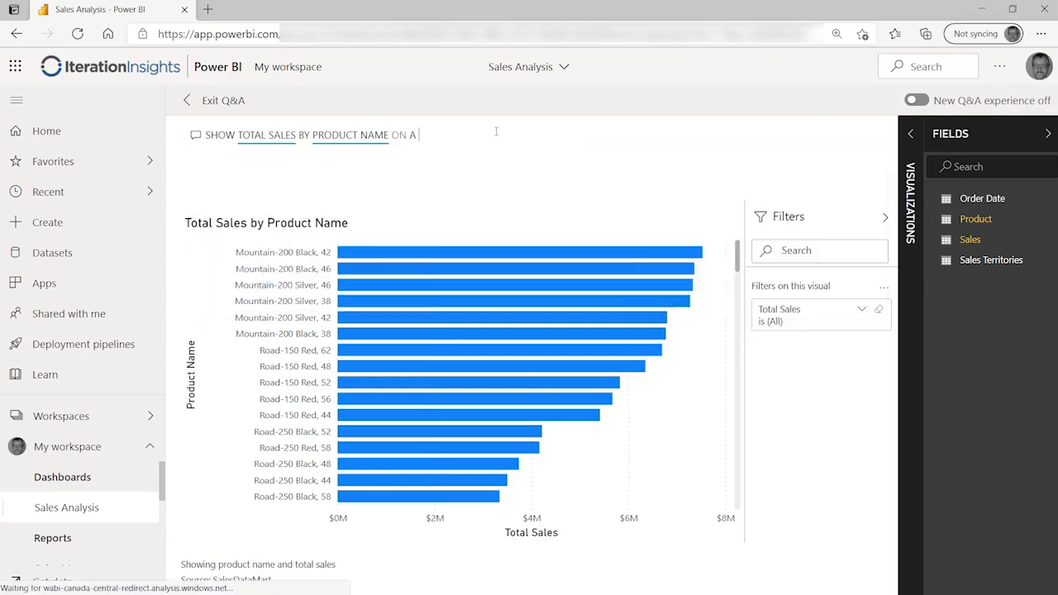
{"action": "type", "text": "PIECHAART"}
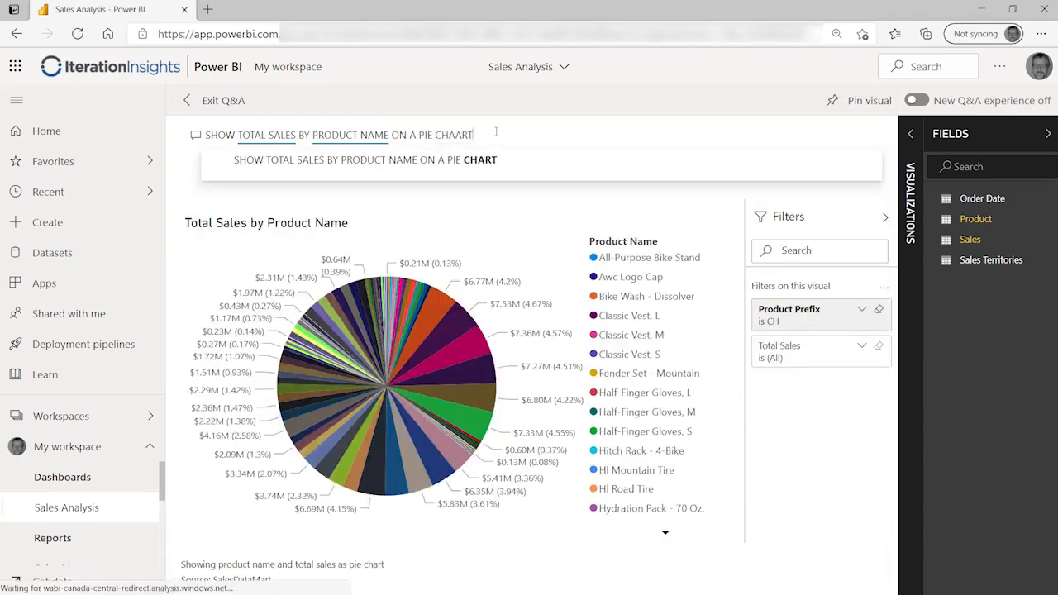
{"action": "key", "text": "BackSpace"}
{"action": "key", "text": "BackSpace"}
{"action": "key", "text": "BackSpace"}
{"action": "type", "text": "RT"}
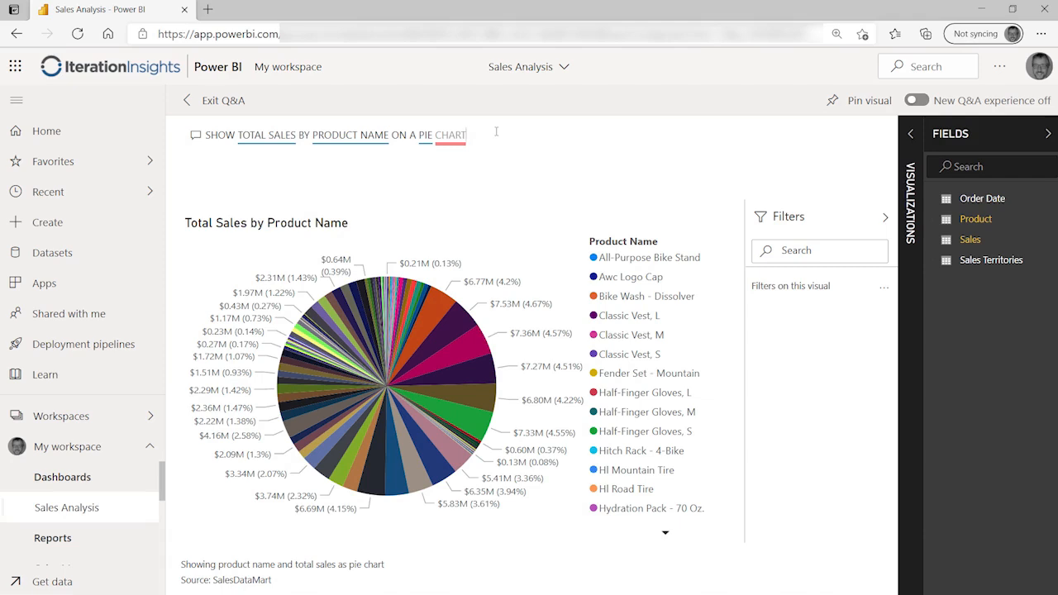
{"action": "key", "text": "BackSpace"}
{"action": "key", "text": "BackSpace"}
{"action": "key", "text": "BackSpace"}
{"action": "key", "text": "BackSpace"}
{"action": "key", "text": "BackSpace"}
{"action": "key", "text": "BackSpace"}
{"action": "key", "text": "BackSpace"}
{"action": "key", "text": "BackSpace"}
{"action": "key", "text": "BackSpace"}
{"action": "key", "text": "BackSpace"}
{"action": "key", "text": "BackSpace"}
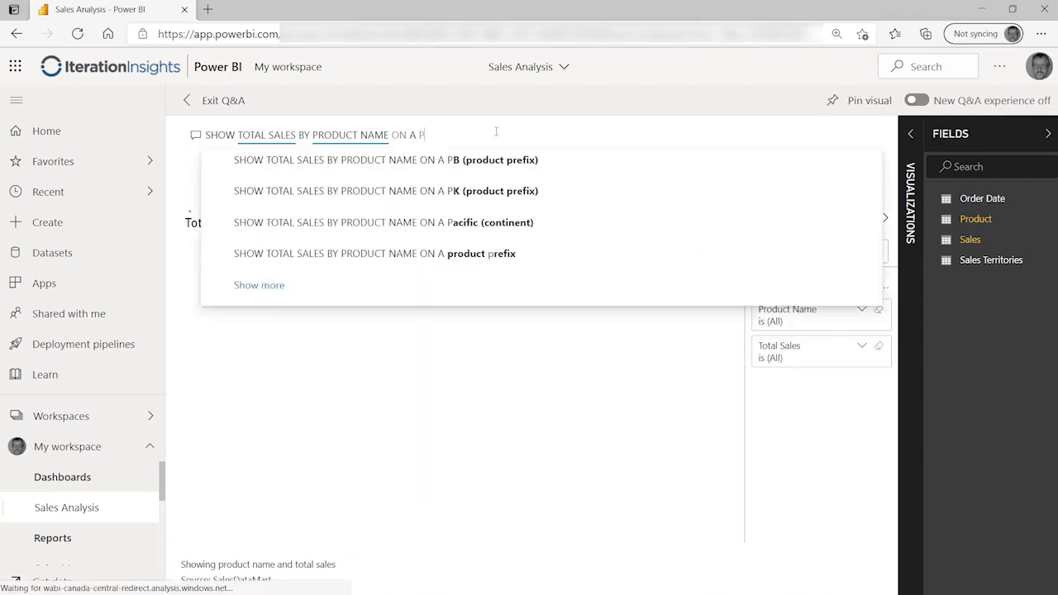
{"action": "key", "text": "BackSpace"}
{"action": "key", "text": "BackSpace"}
{"action": "key", "text": "BackSpace"}
{"action": "key", "text": "BackSpace"}
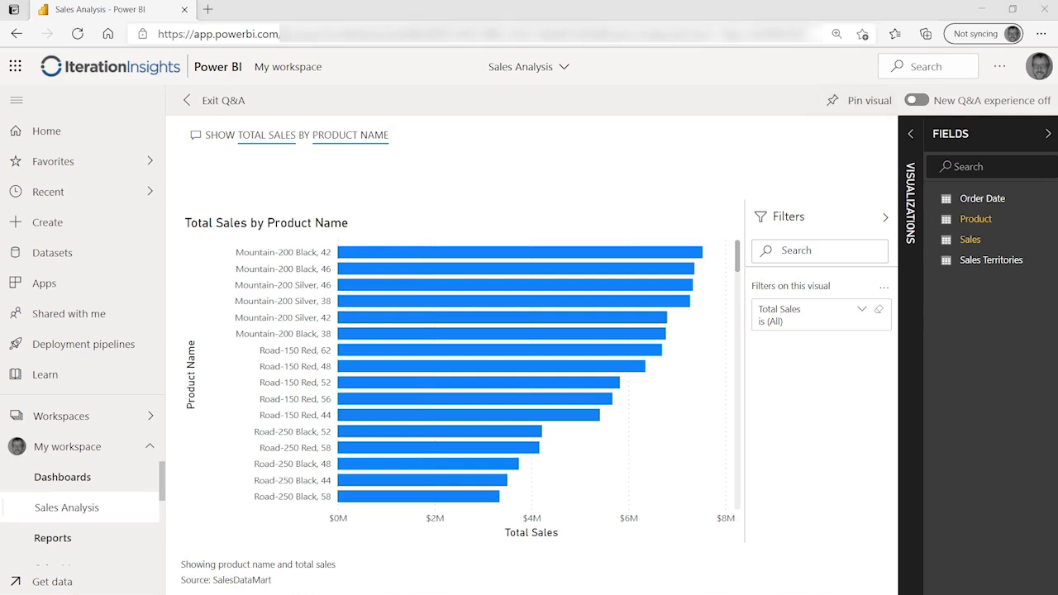
Step: Pin the product sales bar chart to the existing 'Sales Analysis' dashboard and dismiss the confirmation
{"action": "left_click", "coordinate": [859, 101]}
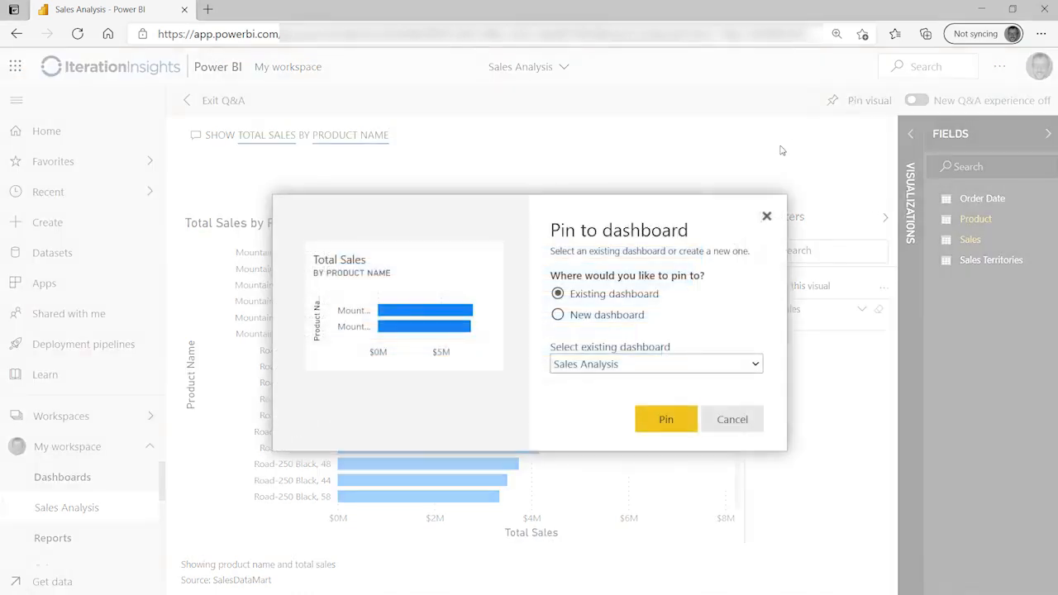
{"action": "left_click", "coordinate": [676, 420]}
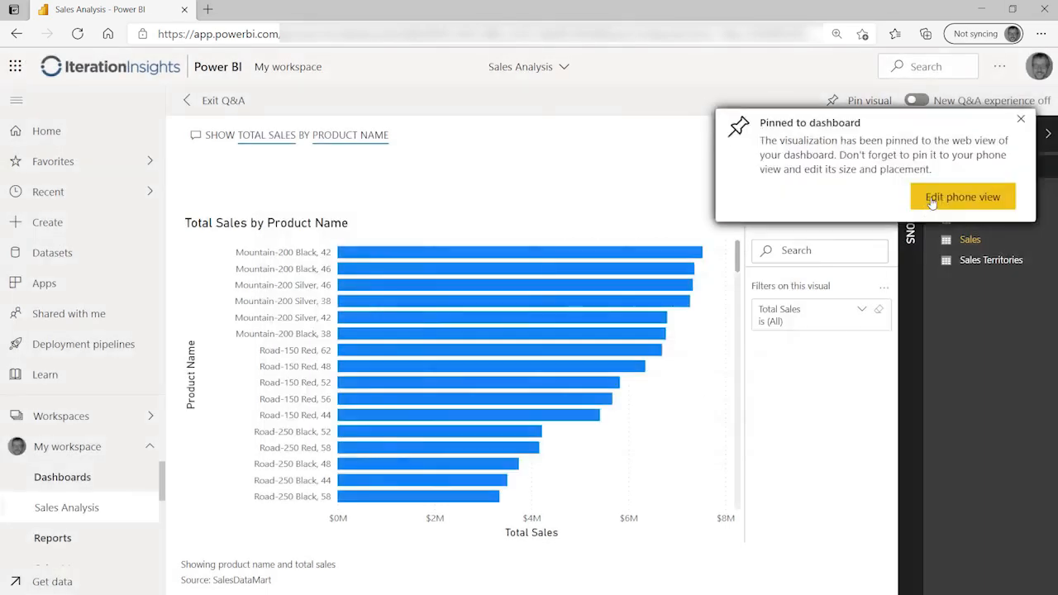
{"action": "left_click", "coordinate": [1025, 121]}
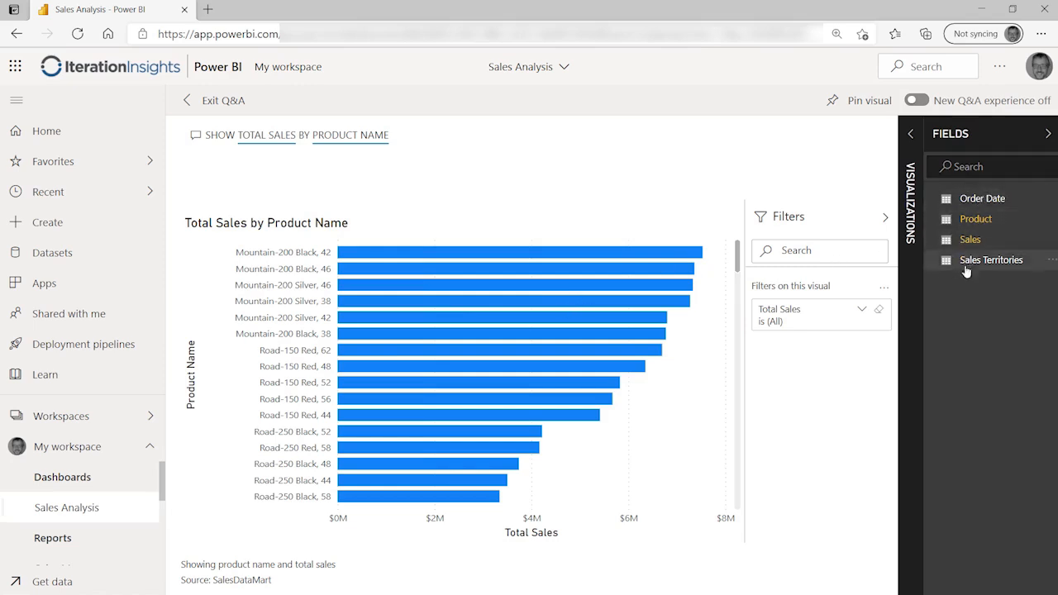
Step: Expand the Visualizations pane and try a stacked column chart before returning to stacked bars
{"action": "left_click", "coordinate": [907, 134]}
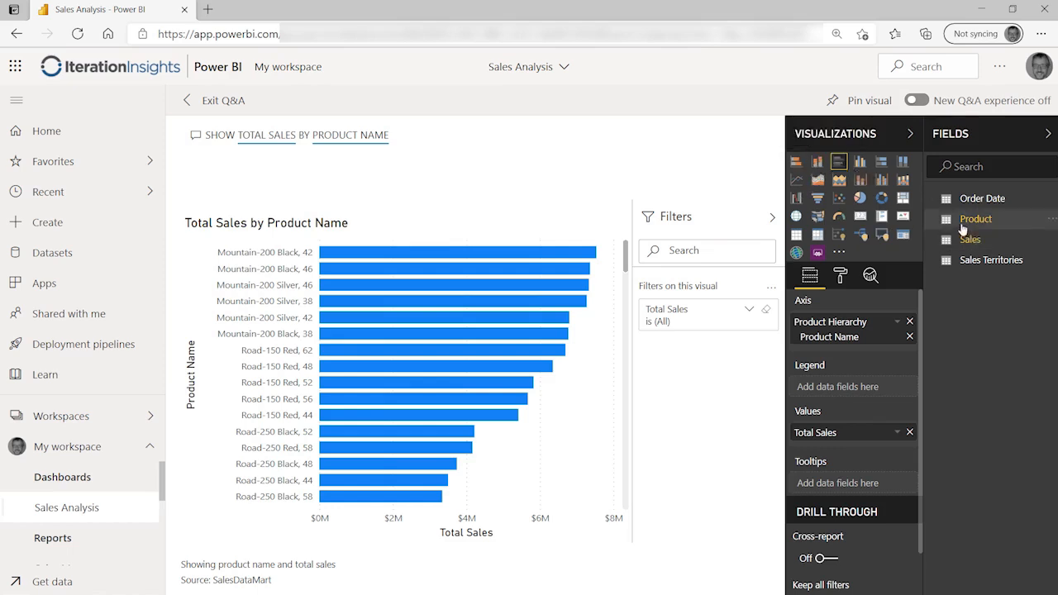
{"action": "left_click", "coordinate": [818, 162]}
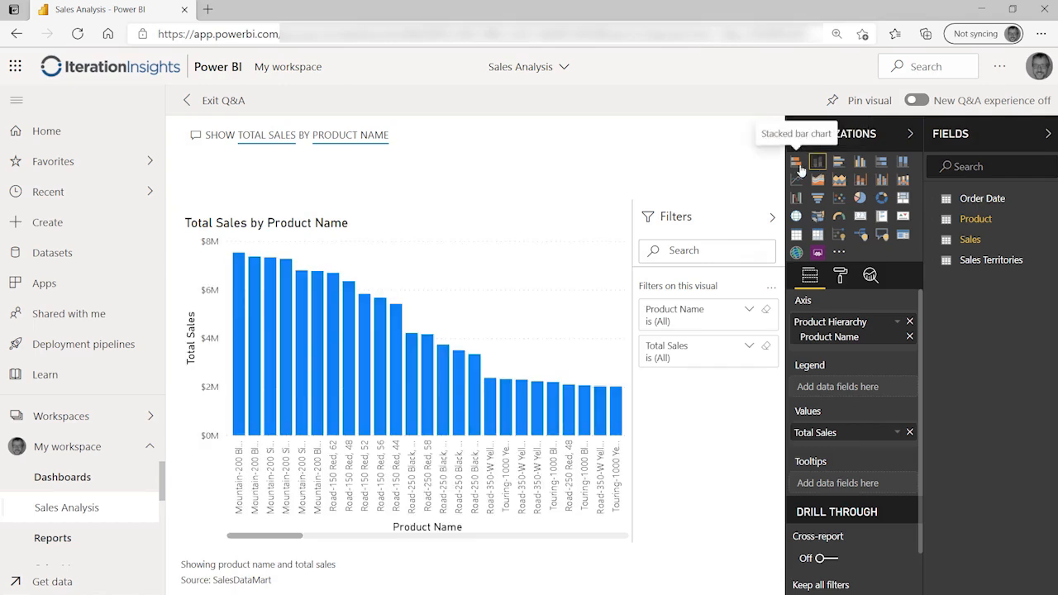
{"action": "left_click", "coordinate": [798, 166]}
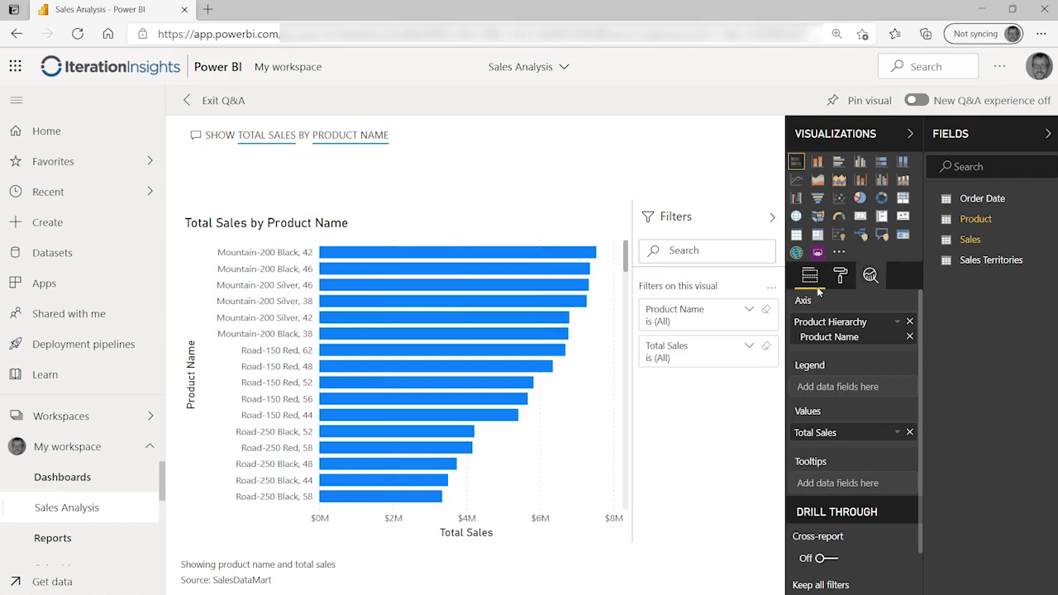
Step: Expand and collapse the Product Name filter card, then list the Product table's fields
{"action": "left_click", "coordinate": [748, 311]}
{"action": "left_click", "coordinate": [748, 311]}
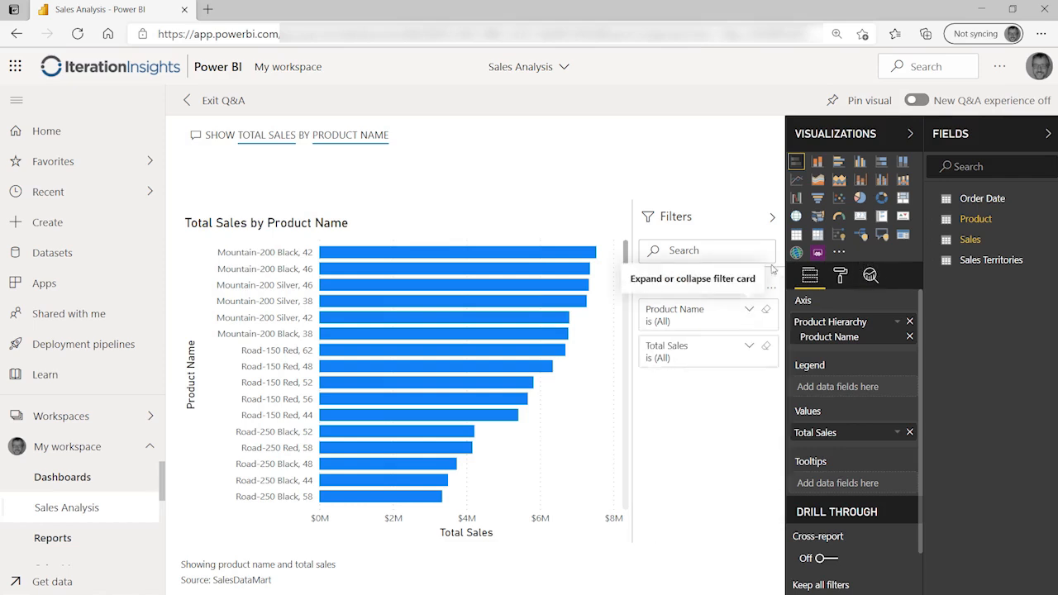
{"action": "left_click", "coordinate": [994, 219]}
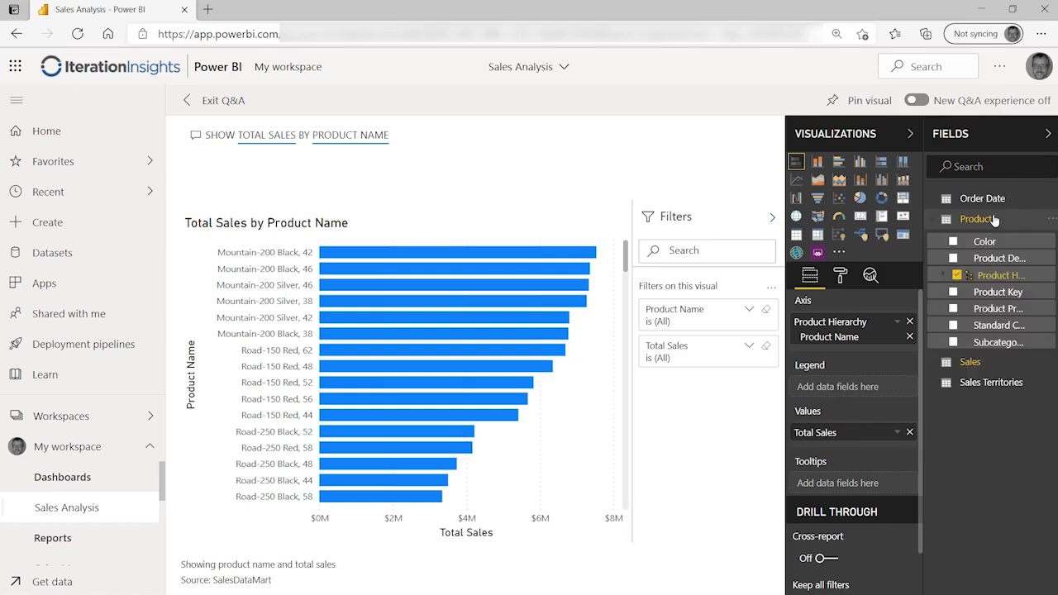
Step: Show the Product Hierarchy levels, then return to the Sales Analysis dashboard
{"action": "left_click", "coordinate": [944, 278]}
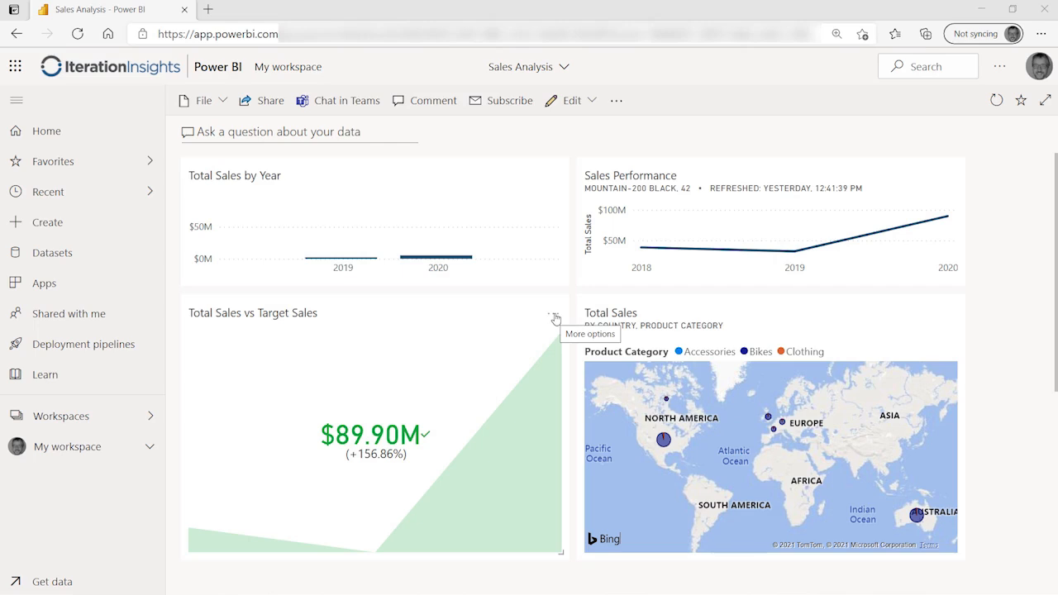
Step: Open Manage alerts from the Total Sales vs Target Sales tile's More options menu
{"action": "left_click", "coordinate": [555, 318]}
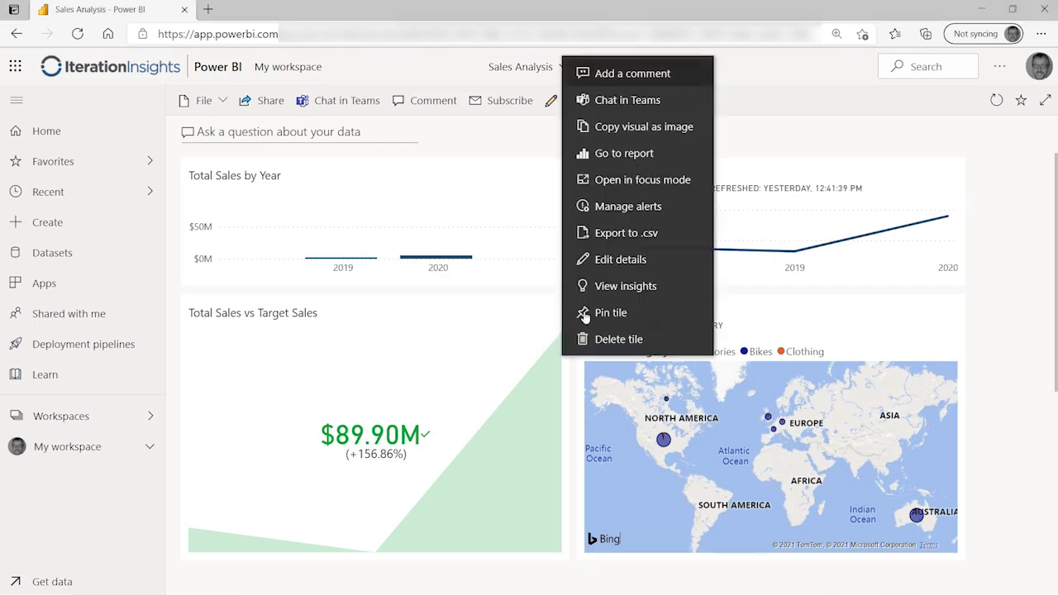
{"action": "left_click", "coordinate": [685, 214]}
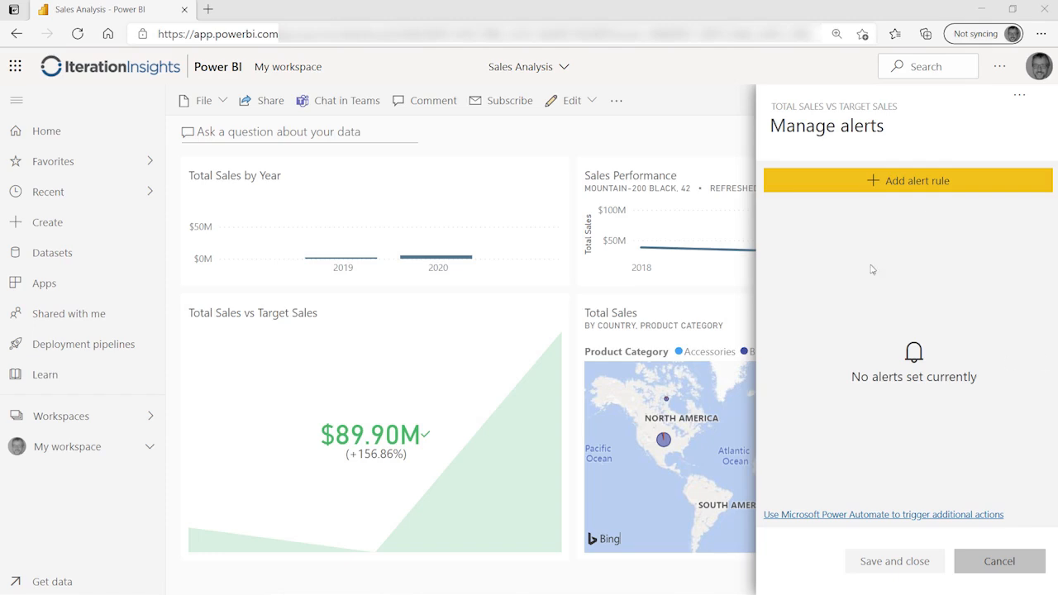
{"action": "left_click", "coordinate": [887, 183]}
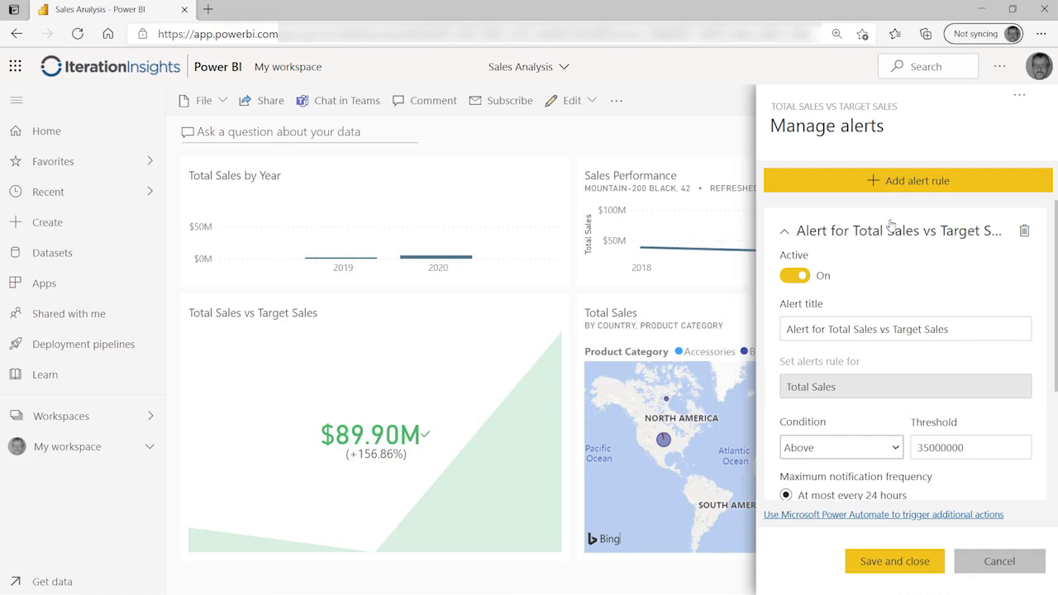
{"action": "left_click", "coordinate": [1024, 230]}
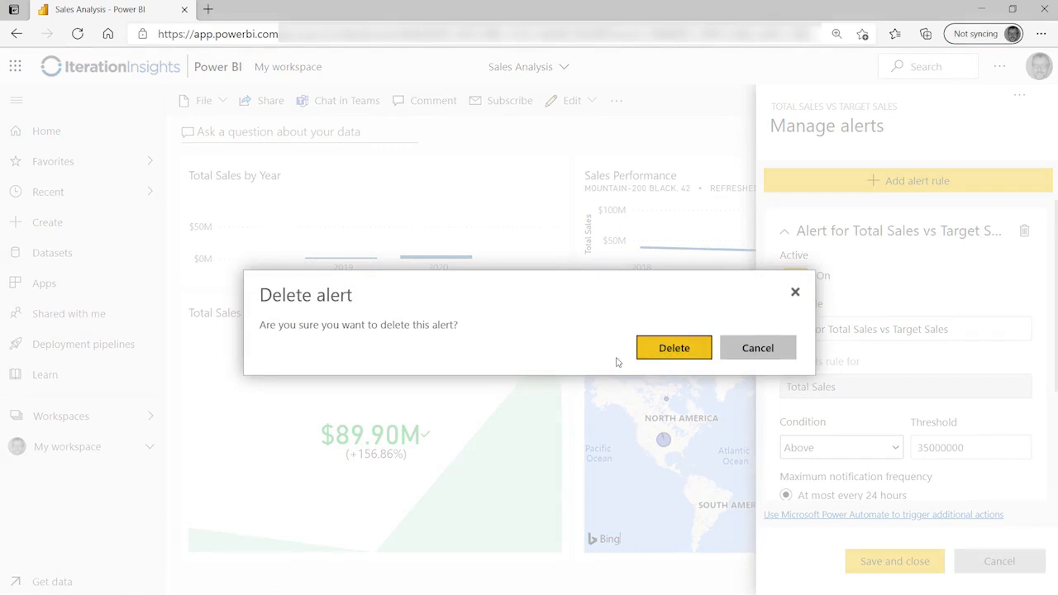
{"action": "left_click", "coordinate": [668, 346]}
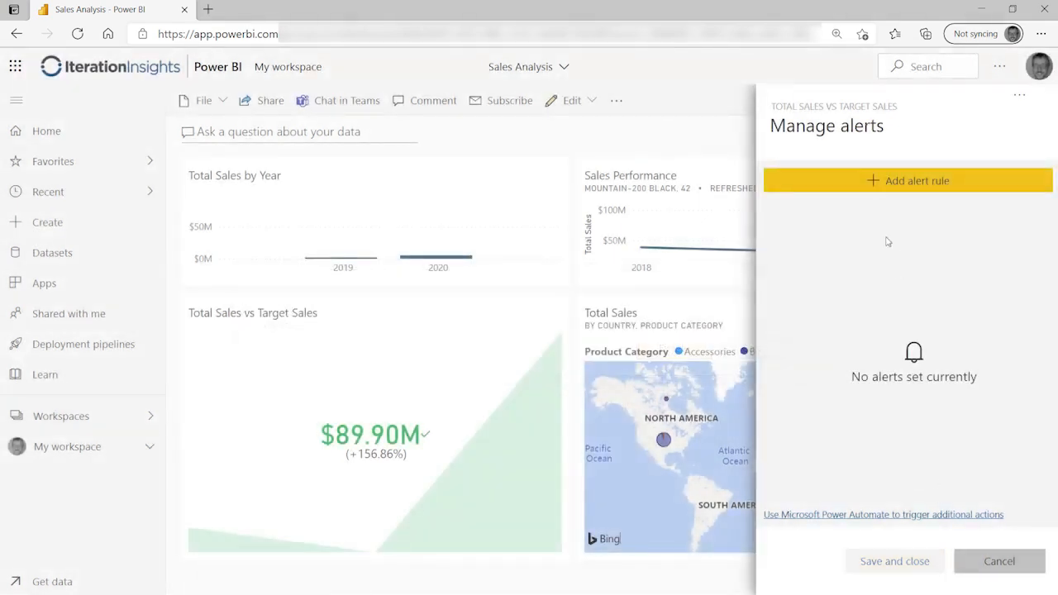
Step: Add a new alert rule and rename it to 'Alert for Total Sales over 45M'
{"action": "left_click", "coordinate": [893, 188]}
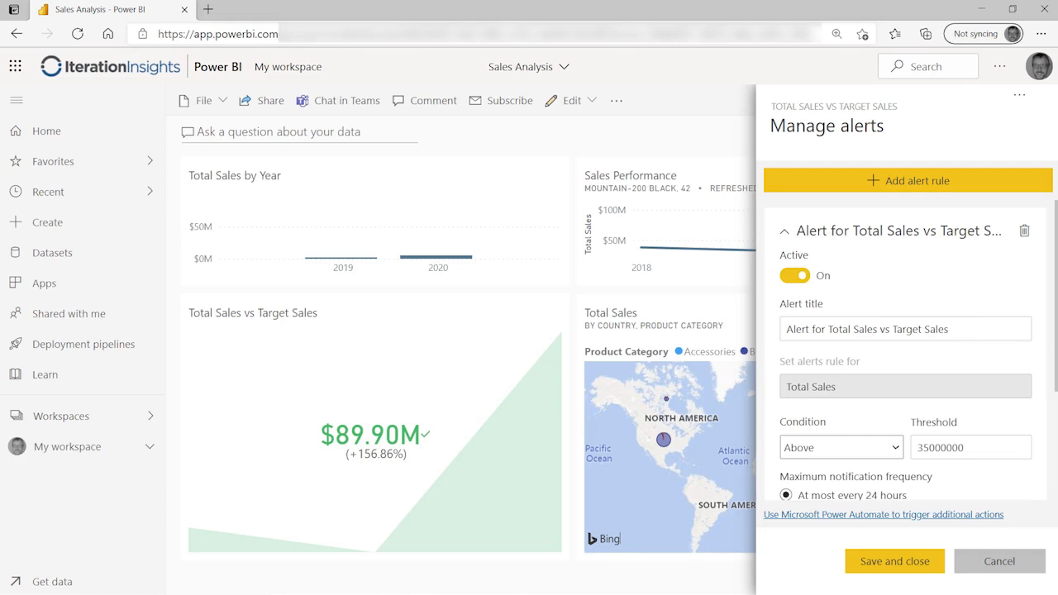
{"action": "left_click", "coordinate": [967, 324]}
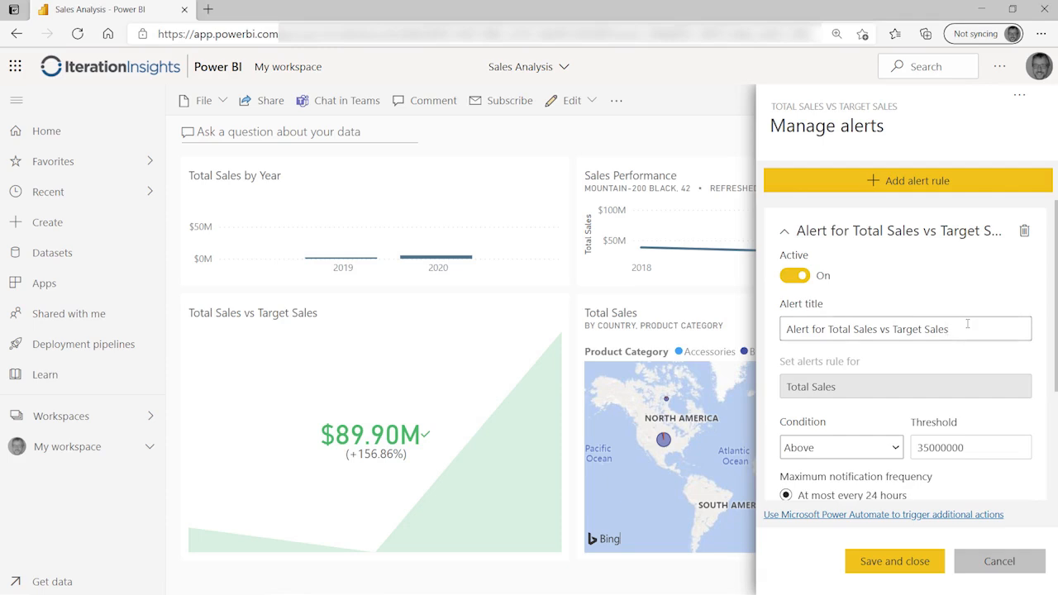
{"action": "key", "text": "BackSpace"}
{"action": "key", "text": "BackSpace"}
{"action": "key", "text": "BackSpace"}
{"action": "key", "text": "BackSpace"}
{"action": "key", "text": "BackSpace"}
{"action": "key", "text": "BackSpace"}
{"action": "key", "text": "BackSpace"}
{"action": "key", "text": "BackSpace"}
{"action": "key", "text": "BackSpace"}
{"action": "key", "text": "BackSpace"}
{"action": "key", "text": "BackSpace"}
{"action": "key", "text": "BackSpace"}
{"action": "key", "text": "BackSpace"}
{"action": "key", "text": "BackSpace"}
{"action": "key", "text": "BackSpace"}
{"action": "type", "text": "o"}
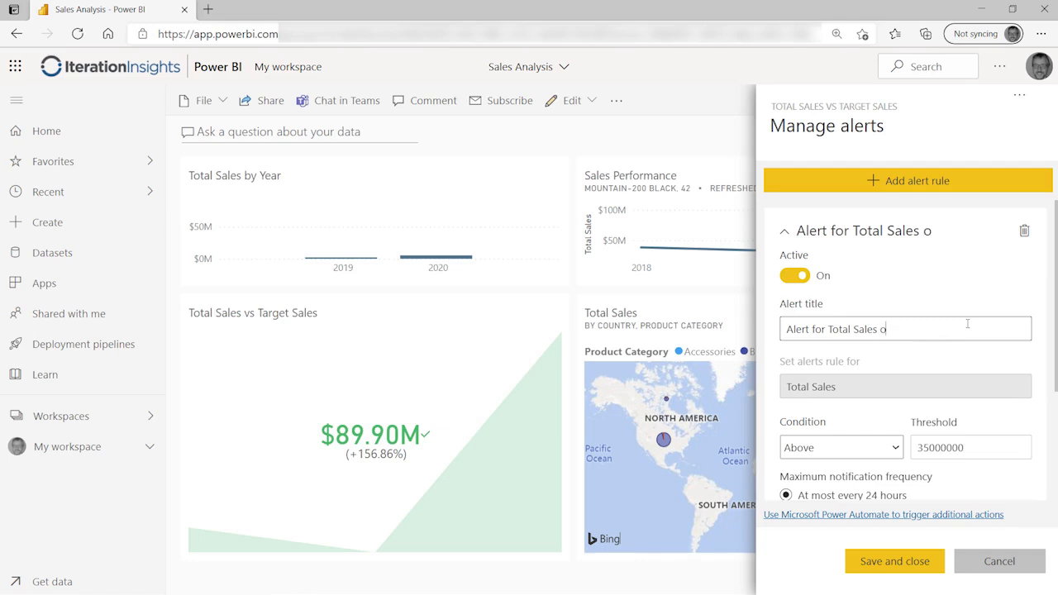
{"action": "type", "text": "ver 4"}
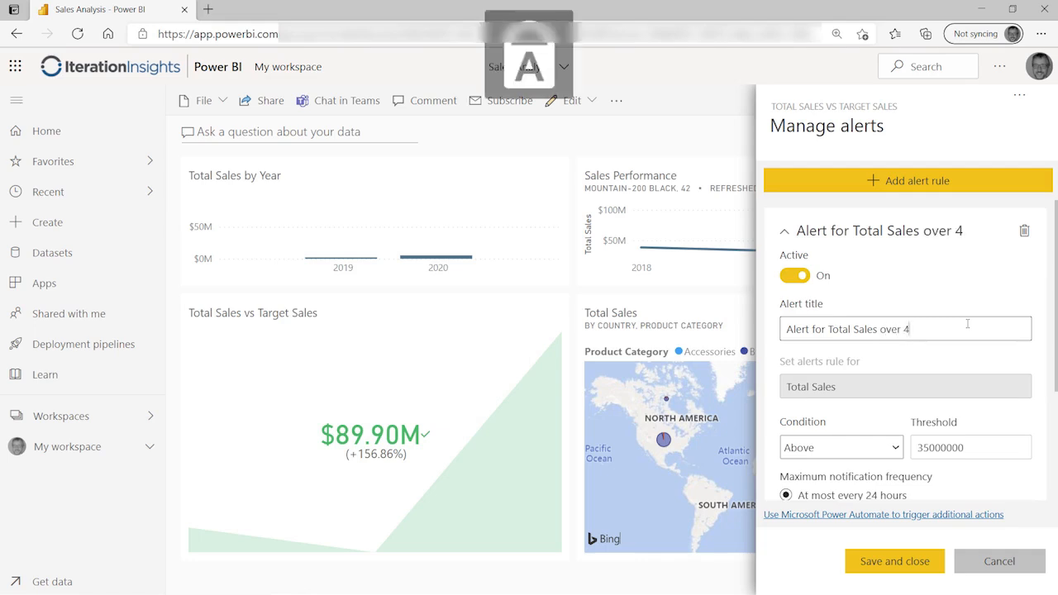
{"action": "type", "text": "5M"}
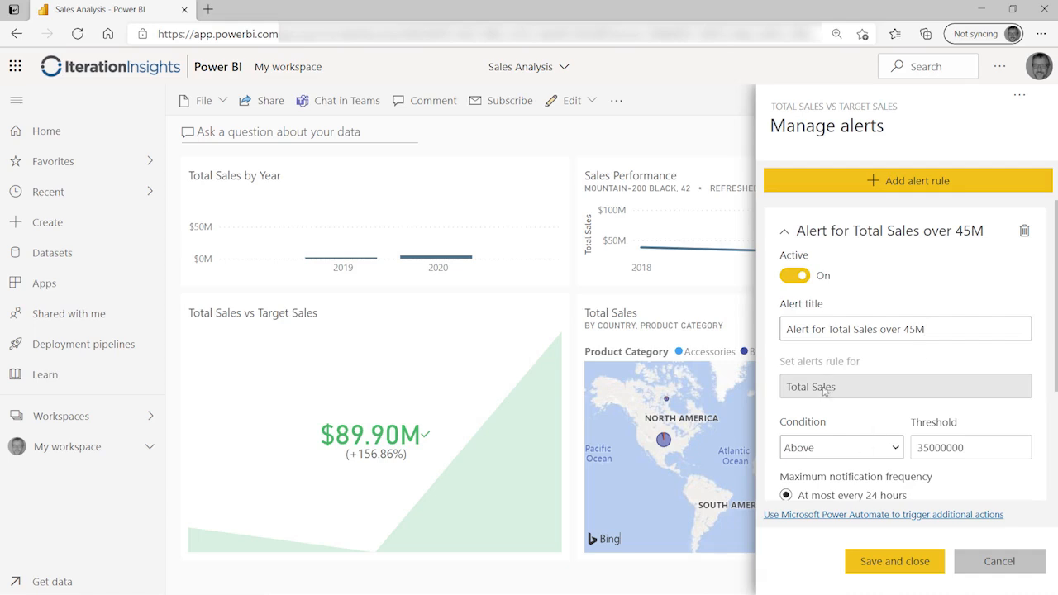
{"action": "left_click", "coordinate": [927, 453]}
Step: Change the alert threshold from 35000000 to 45000000 and notify at most once an hour
{"action": "key", "text": "BackSpace"}
{"action": "type", "text": "4"}
{"action": "scroll", "coordinate": [927, 470], "scroll_direction": "down", "scroll_amount": 3}
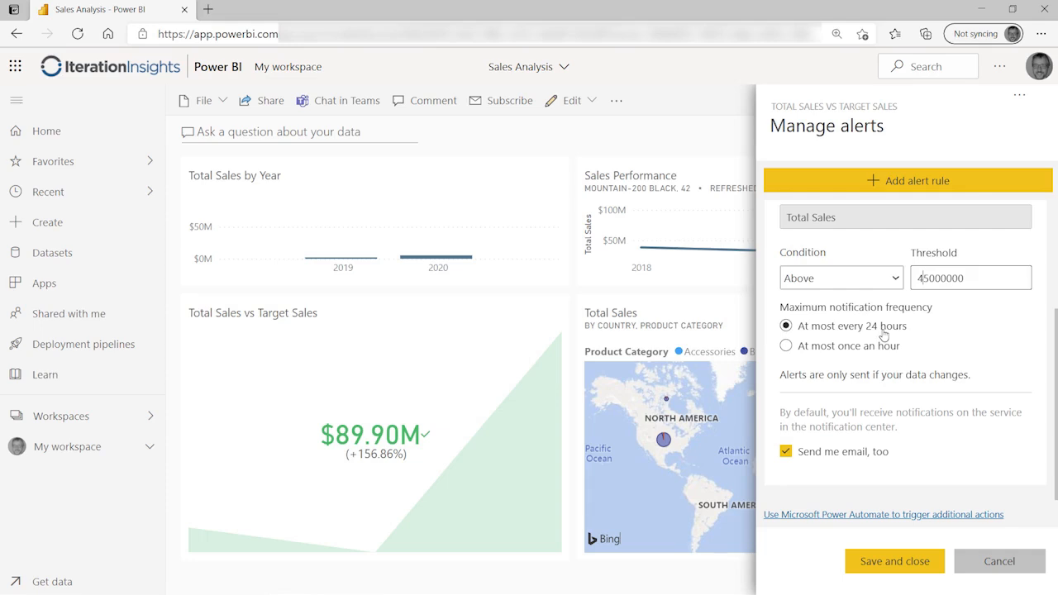
{"action": "left_click", "coordinate": [860, 348]}
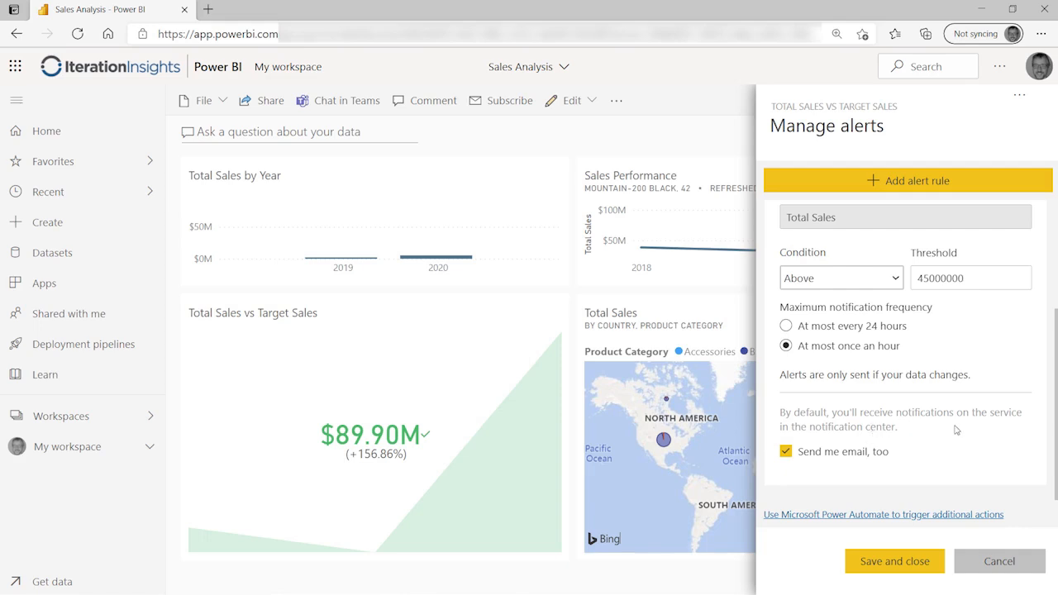
{"action": "left_click", "coordinate": [1001, 71]}
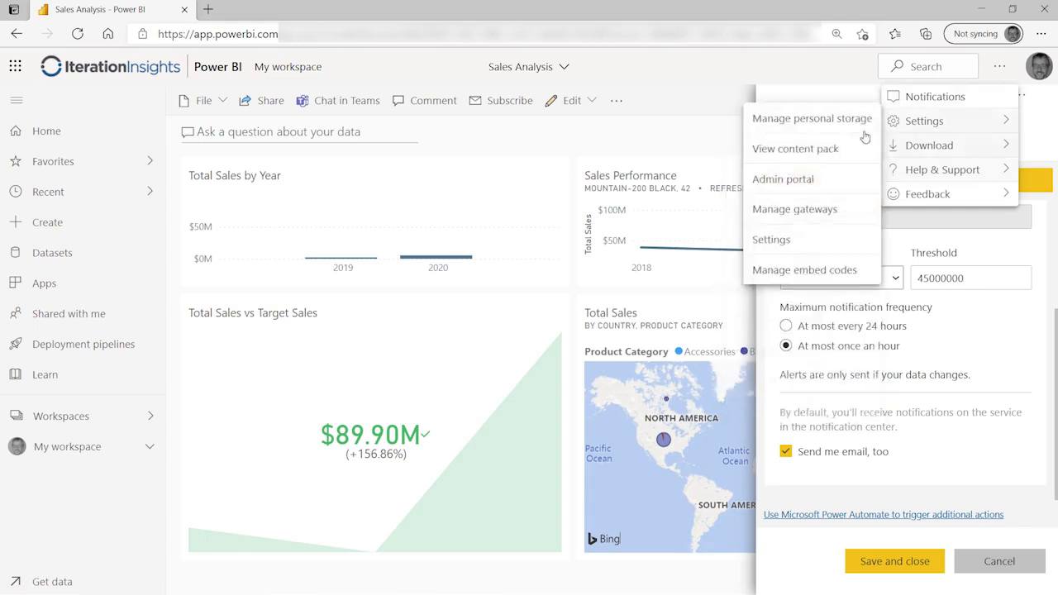
Step: Close the settings menu, keep 'Send me email, too' on, and save the 45M alert rule
{"action": "left_click", "coordinate": [1002, 334]}
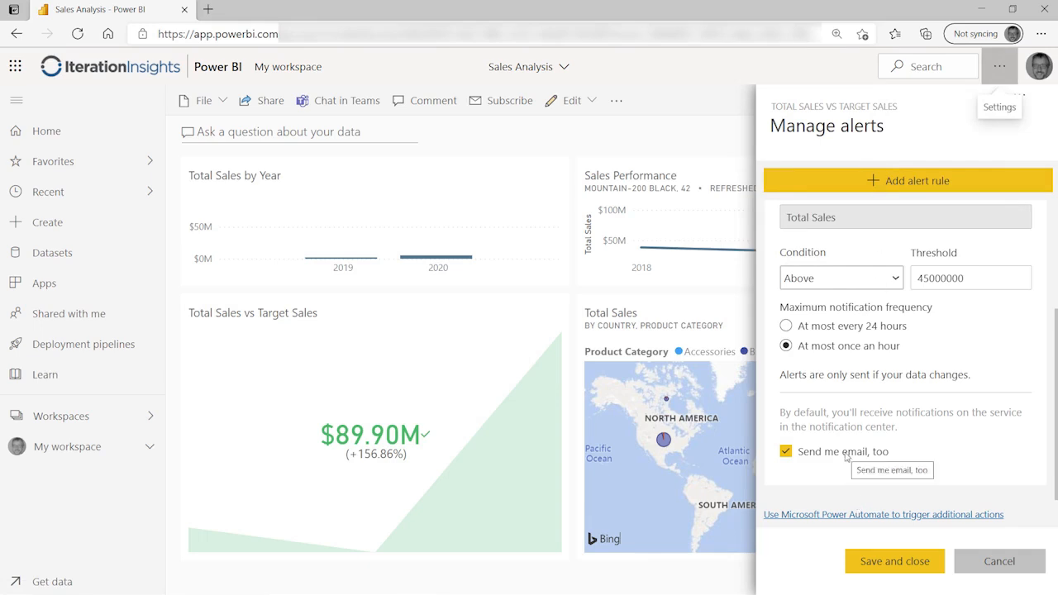
{"action": "left_click", "coordinate": [785, 452]}
{"action": "left_click", "coordinate": [784, 452]}
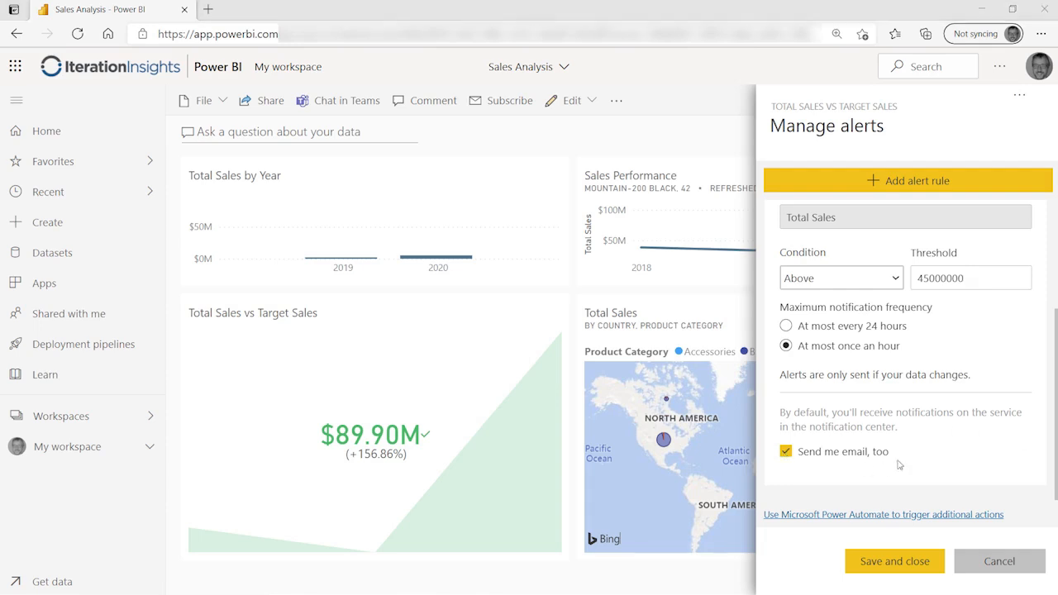
{"action": "left_click", "coordinate": [905, 562]}
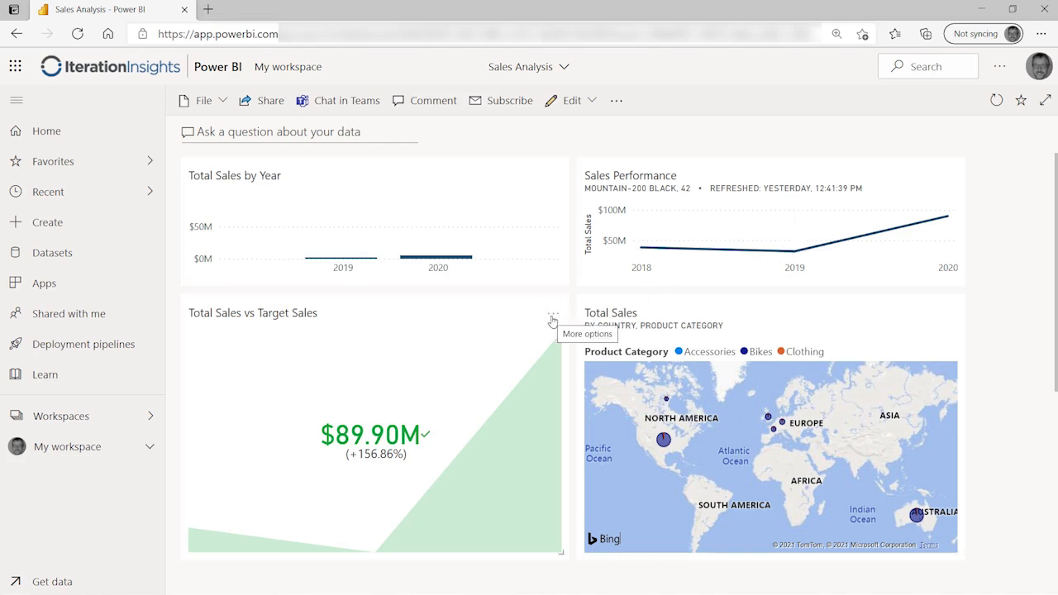
Step: Switch the 45M Total Sales alert to Off in the tile's Manage alerts and save
{"action": "left_click", "coordinate": [553, 318]}
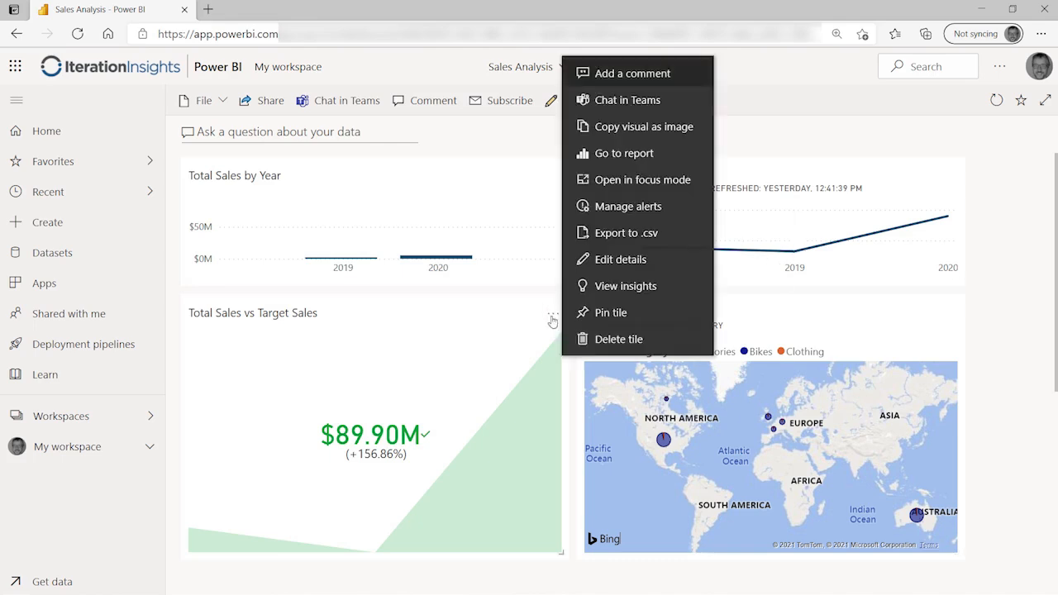
{"action": "left_click", "coordinate": [663, 208]}
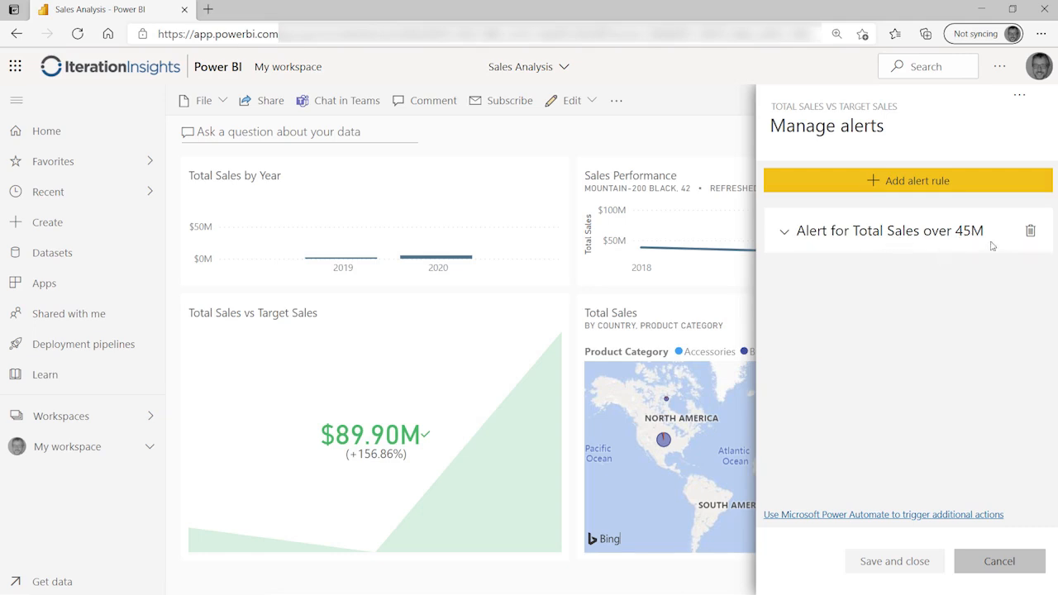
{"action": "left_click", "coordinate": [789, 244]}
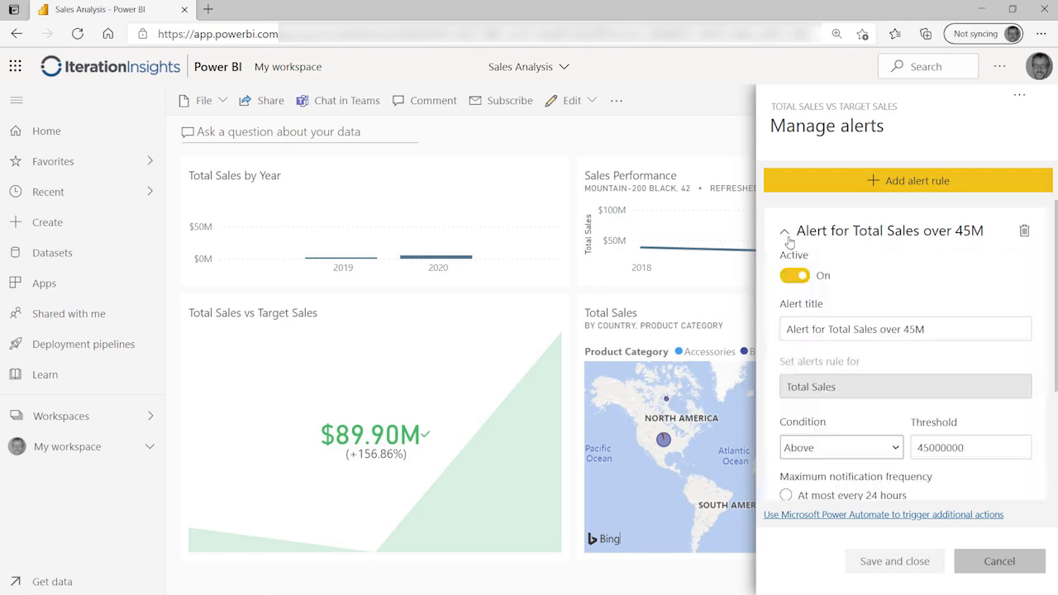
{"action": "scroll", "coordinate": [902, 352], "scroll_direction": "down", "scroll_amount": 3}
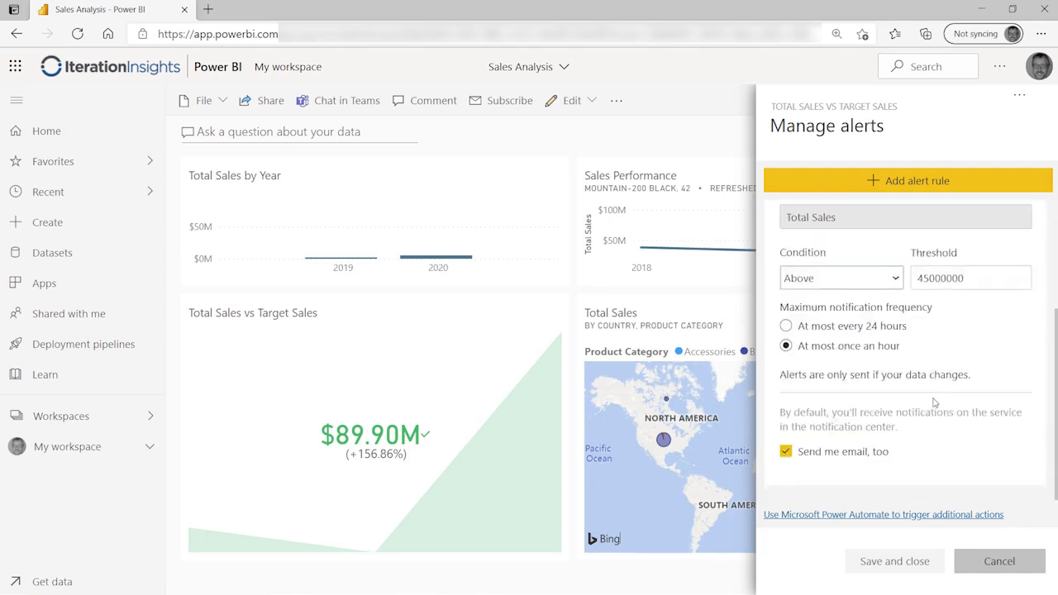
{"action": "scroll", "coordinate": [930, 319], "scroll_direction": "up", "scroll_amount": 3}
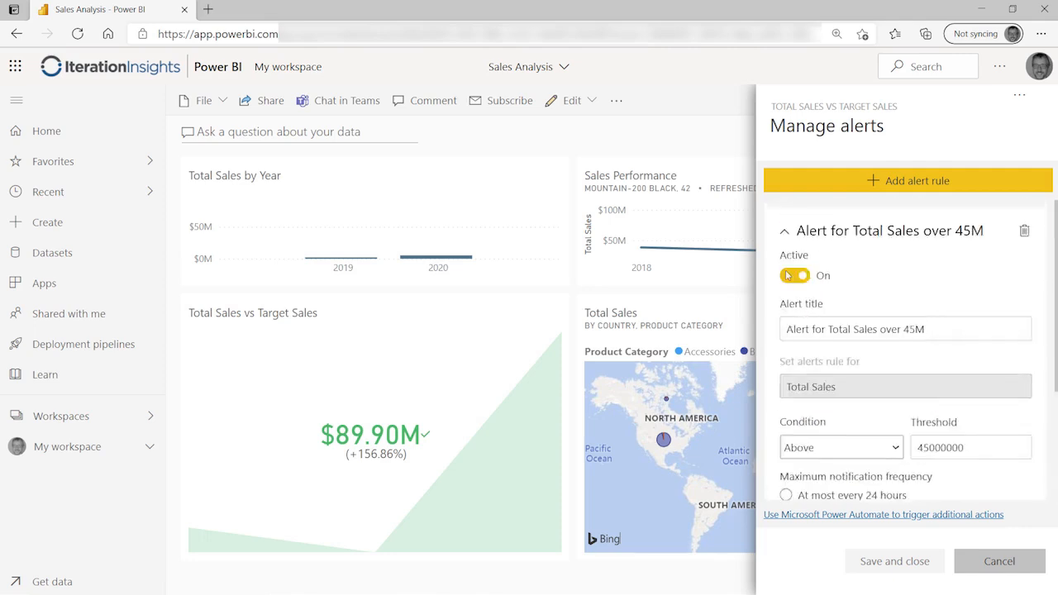
{"action": "left_click", "coordinate": [793, 275]}
{"action": "left_click", "coordinate": [893, 561]}
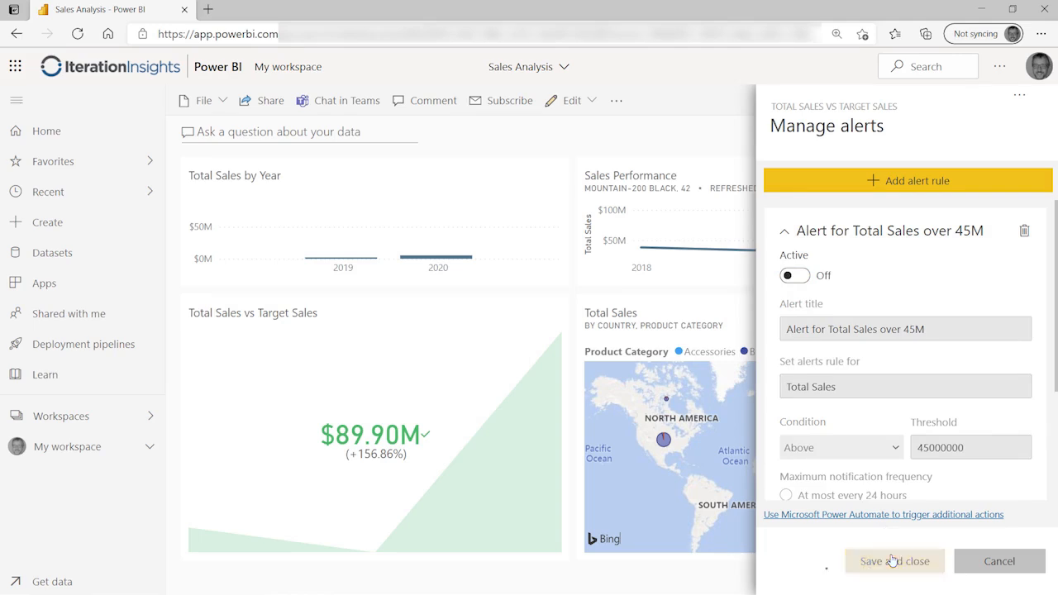
Step: Reopen the tile's Manage alerts and switch the 45M Total Sales alert back On
{"action": "left_click", "coordinate": [555, 316]}
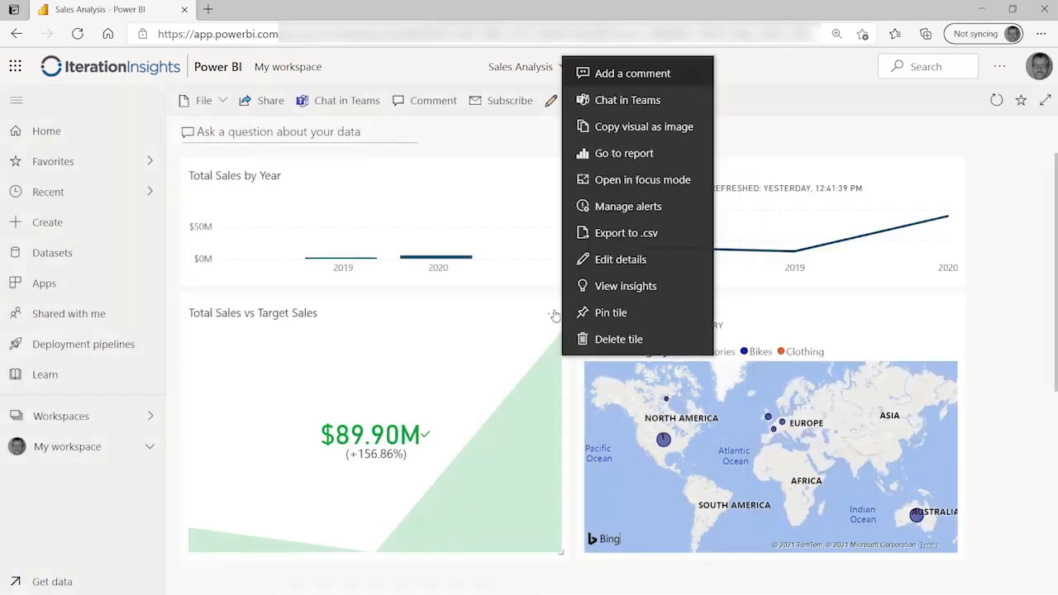
{"action": "left_click", "coordinate": [640, 208]}
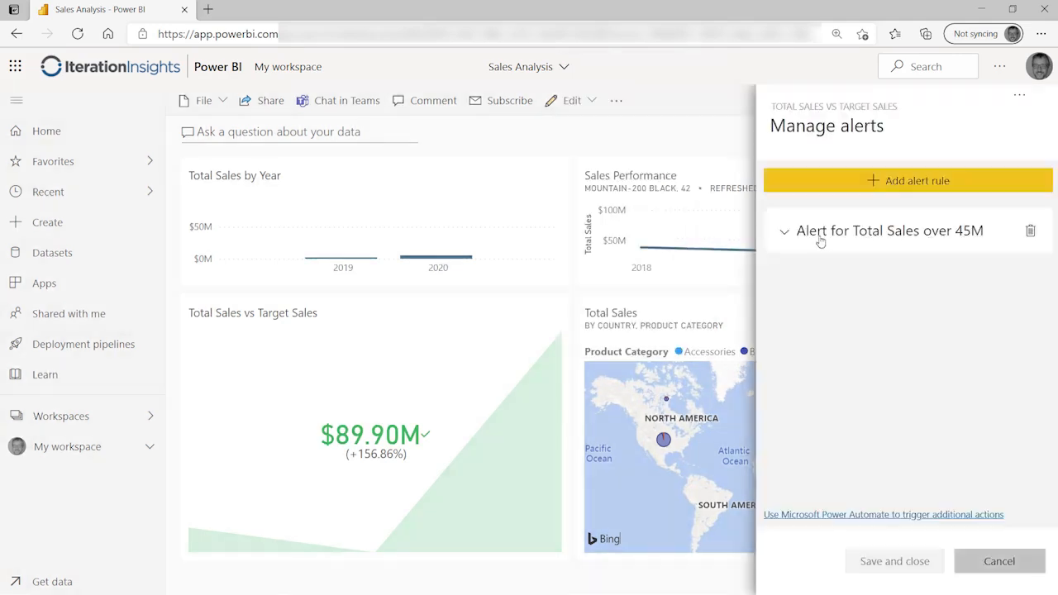
{"action": "left_click", "coordinate": [786, 232]}
{"action": "left_click", "coordinate": [808, 276]}
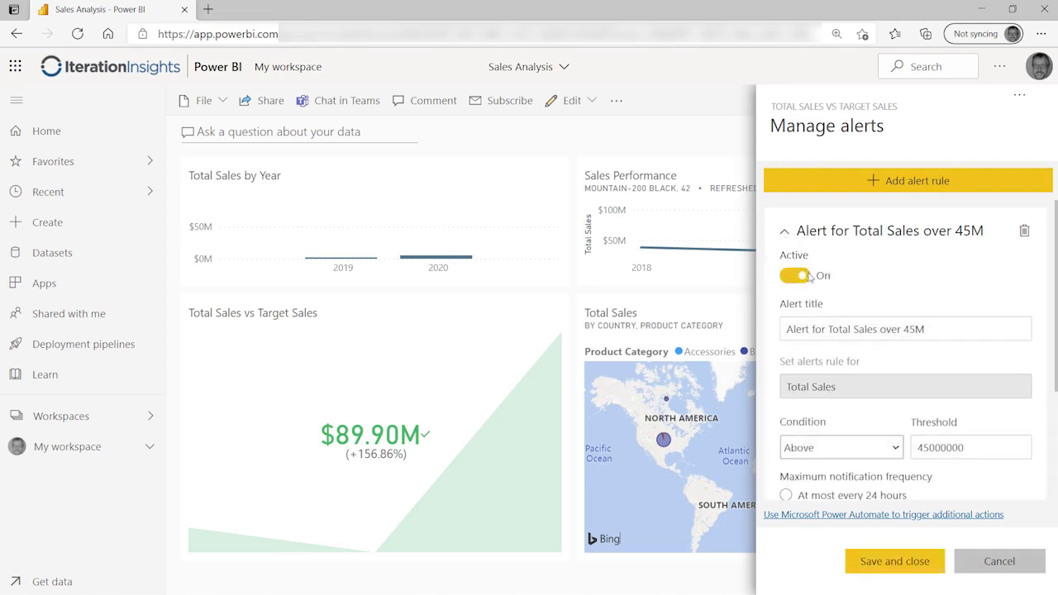
Step: Save the reactivated alert and reopen the tile's Manage alerts to confirm the 45M rule
{"action": "left_click", "coordinate": [894, 561]}
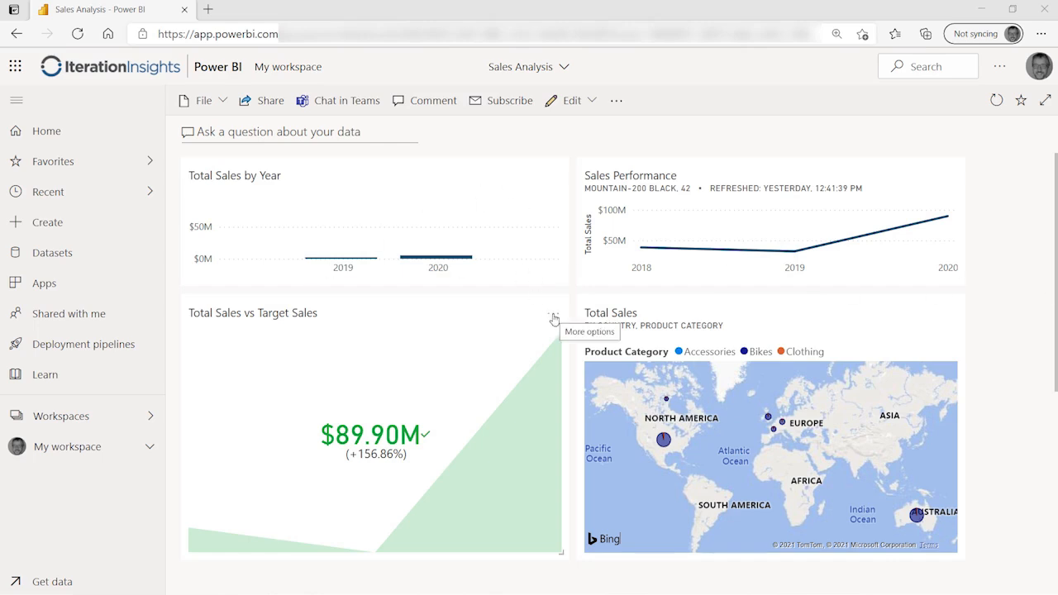
{"action": "left_click", "coordinate": [552, 317]}
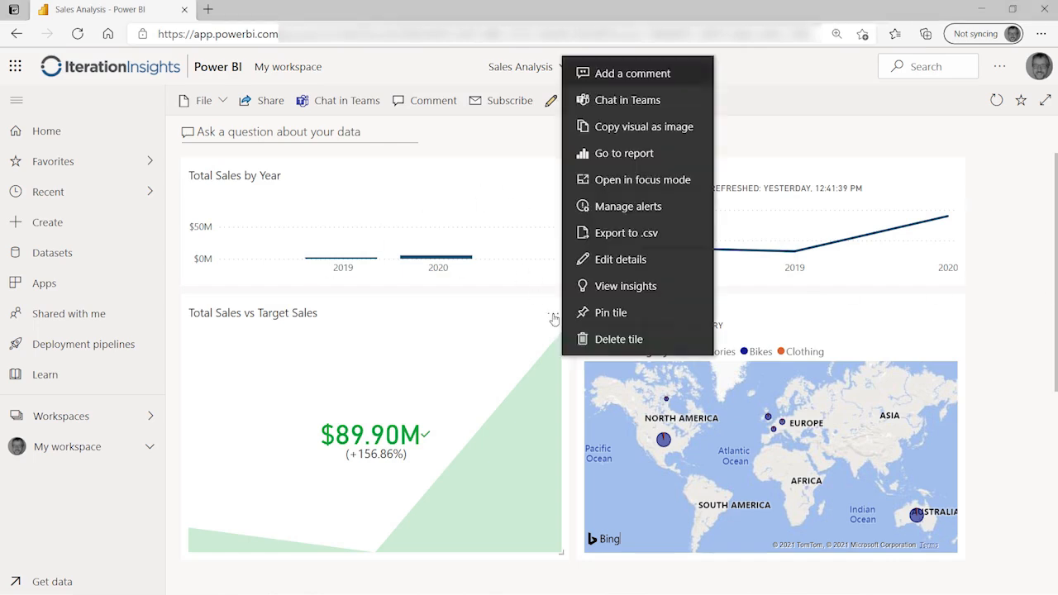
{"action": "left_click", "coordinate": [628, 211]}
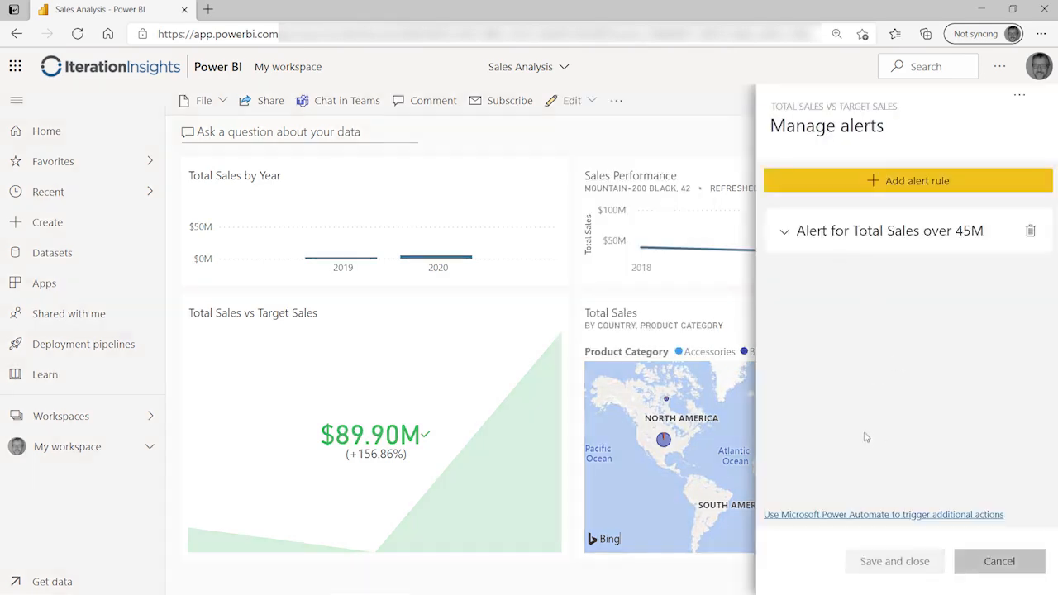
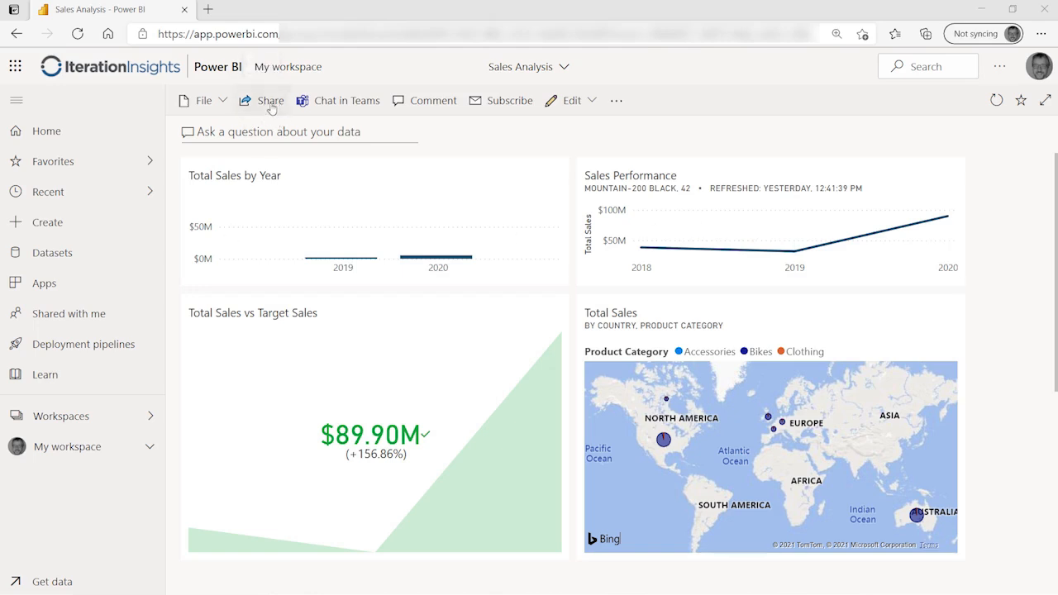
Step: Open the Sales Analysis dashboard's sharing form with resharing and building new content turned off
{"action": "left_click", "coordinate": [263, 106]}
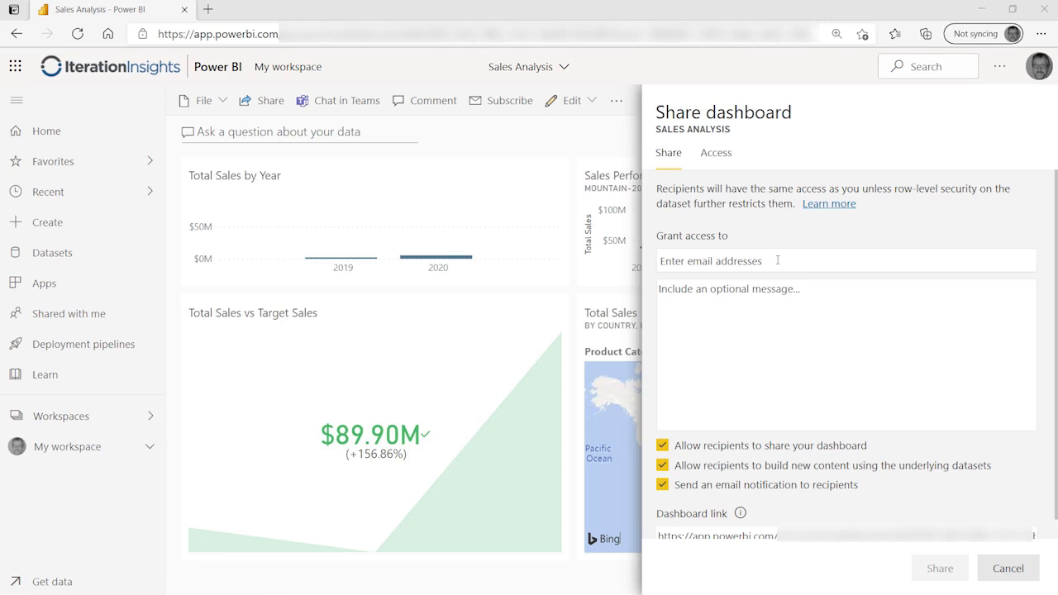
{"action": "left_click", "coordinate": [777, 260]}
{"action": "scroll", "coordinate": [809, 389], "scroll_direction": "down", "scroll_amount": 1}
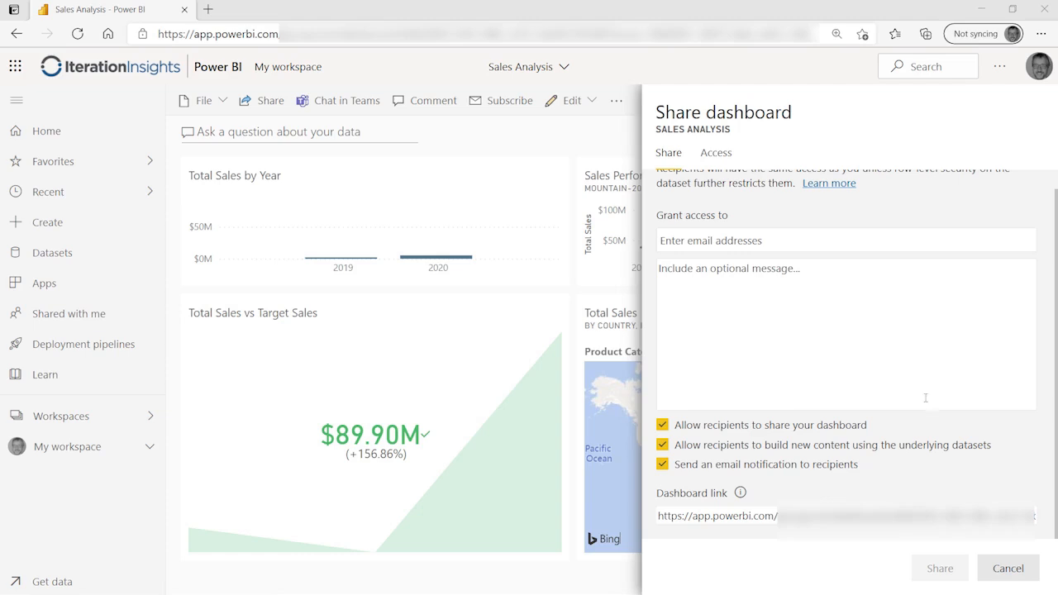
{"action": "left_click", "coordinate": [664, 426]}
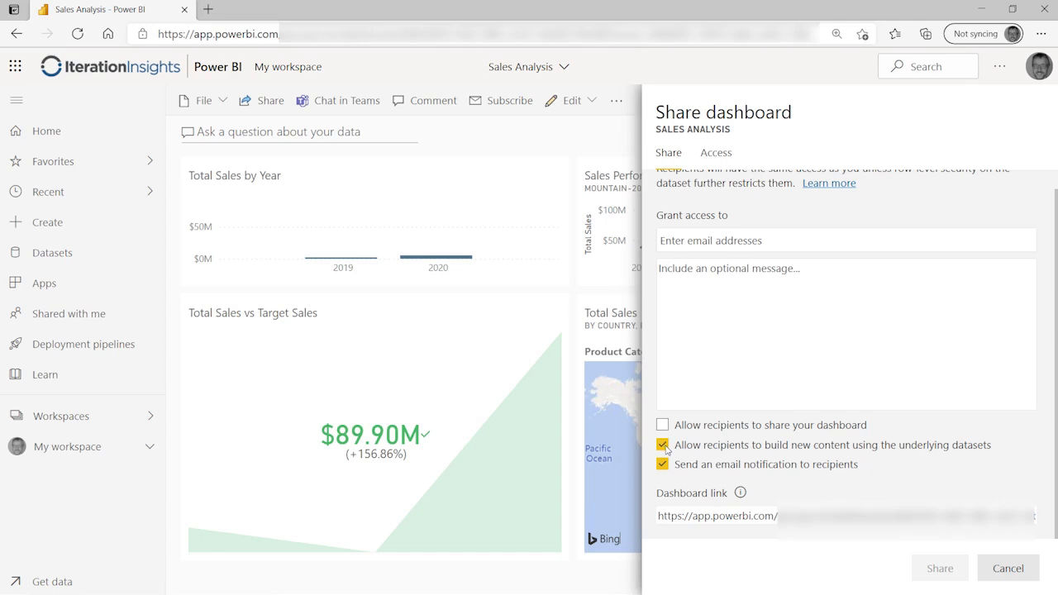
{"action": "left_click", "coordinate": [665, 445]}
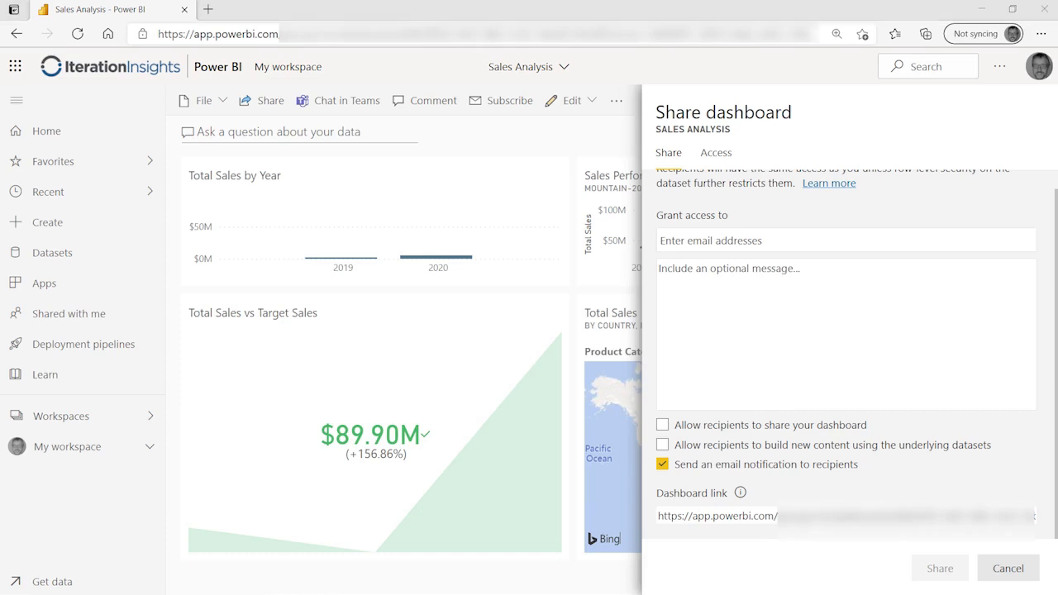
{"action": "scroll", "coordinate": [827, 366], "scroll_direction": "up", "scroll_amount": 1}
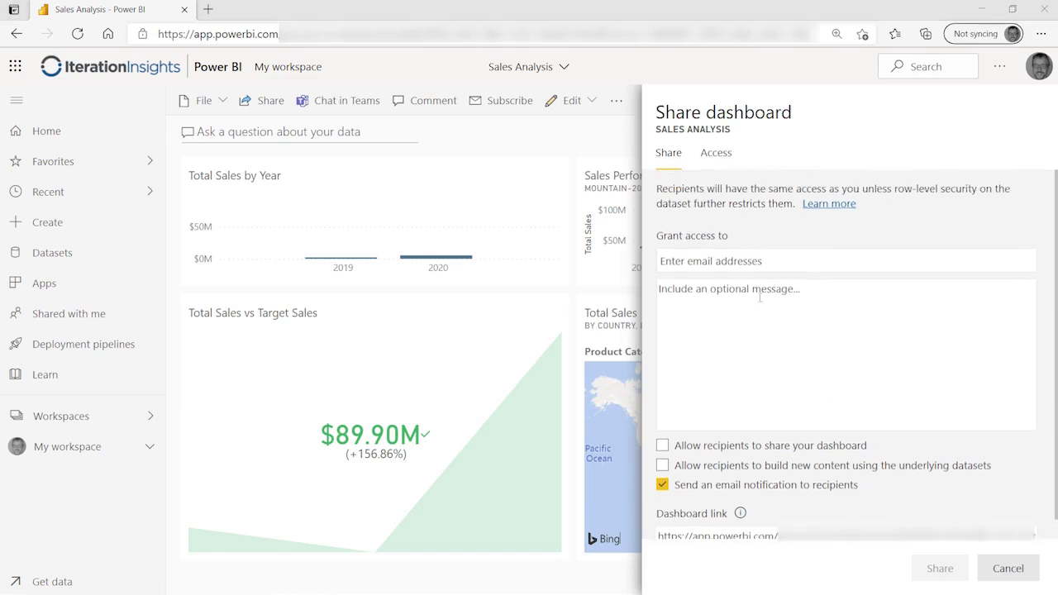
Step: Share the Sales Analysis dashboard with a colleague and dismiss the success message
{"action": "left_click", "coordinate": [757, 261]}
{"action": "type", "text": "JAR"}
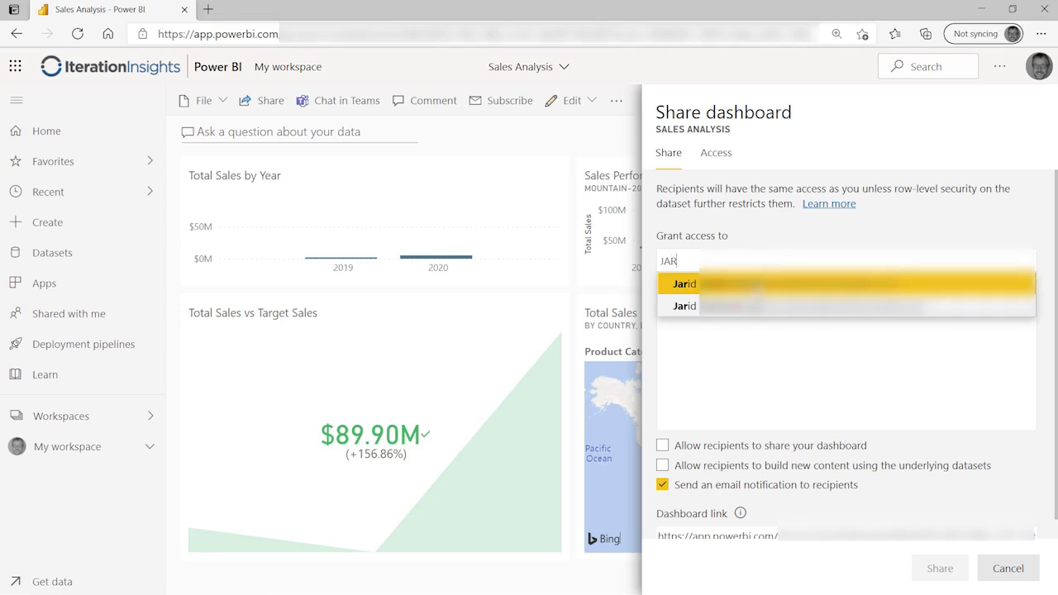
{"action": "left_click", "coordinate": [767, 308]}
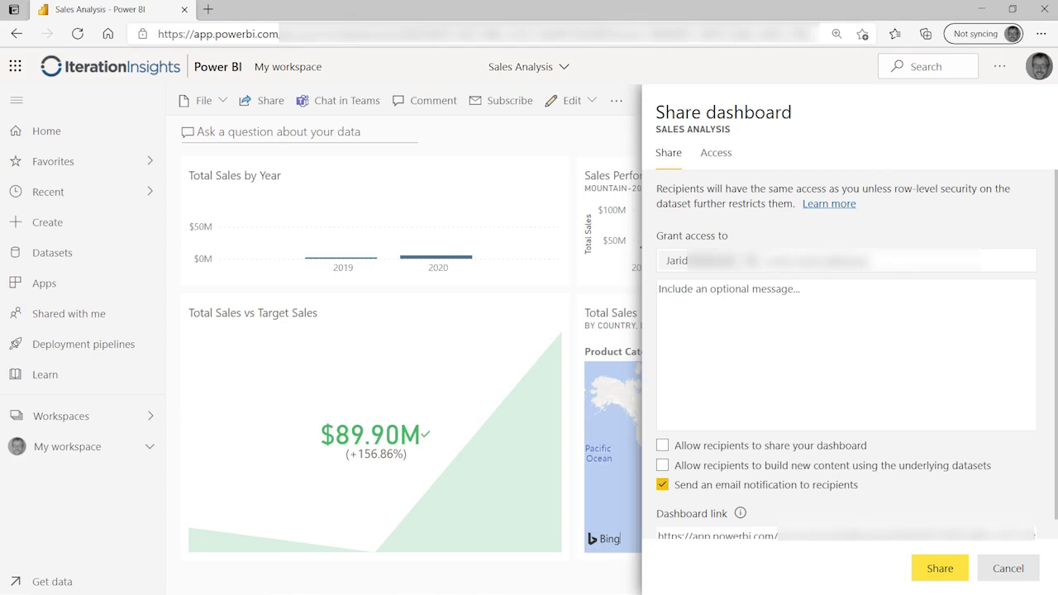
{"action": "key", "text": "Return"}
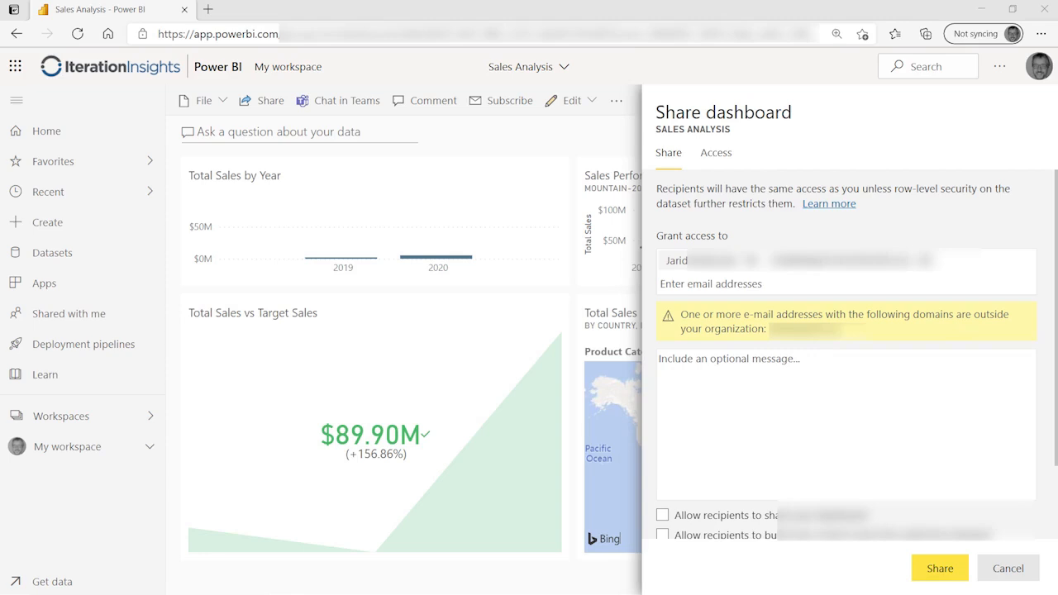
{"action": "left_click", "coordinate": [942, 576]}
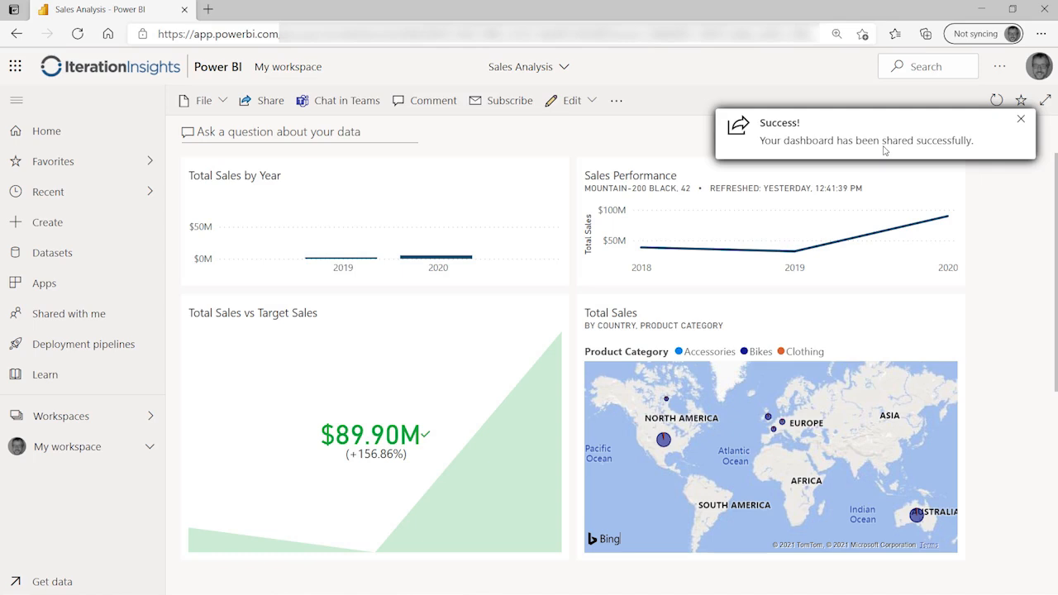
{"action": "left_click", "coordinate": [1019, 121]}
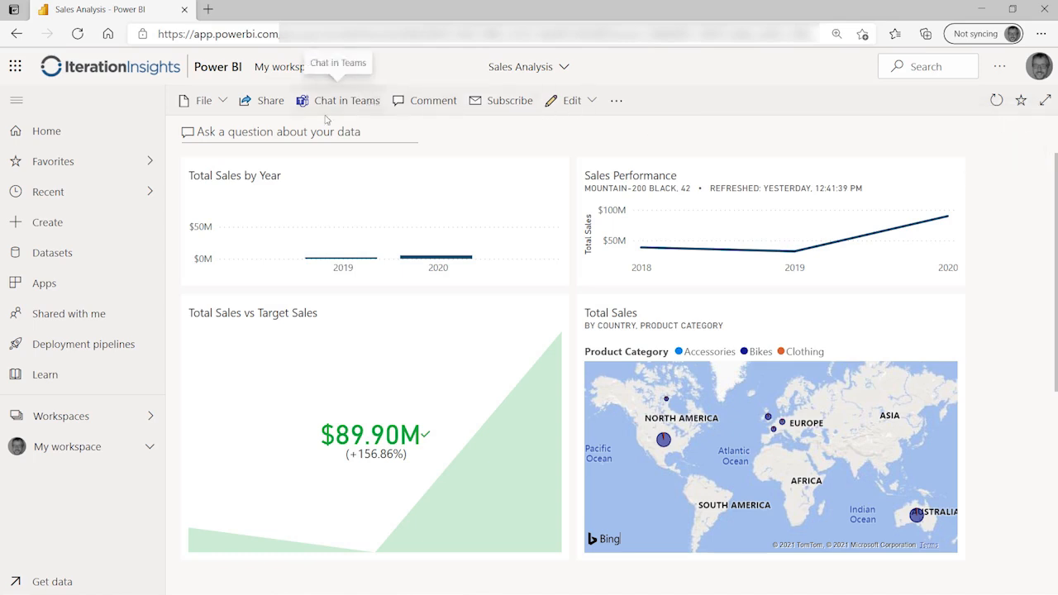
Step: Lower the colleague's dashboard access from Read and reshare to Read in the Access list
{"action": "left_click", "coordinate": [273, 103]}
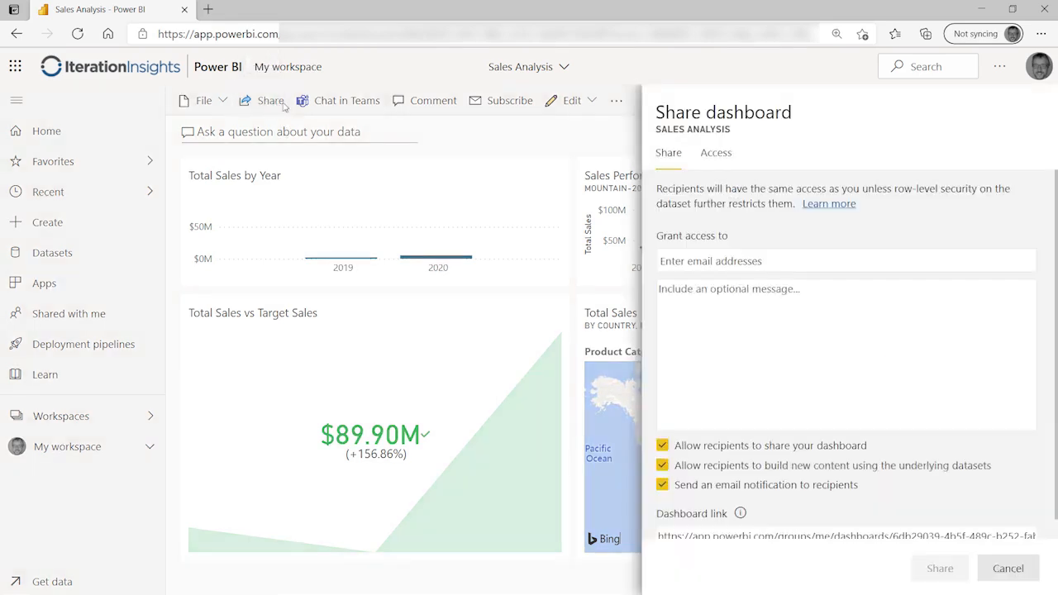
{"action": "left_click", "coordinate": [716, 153]}
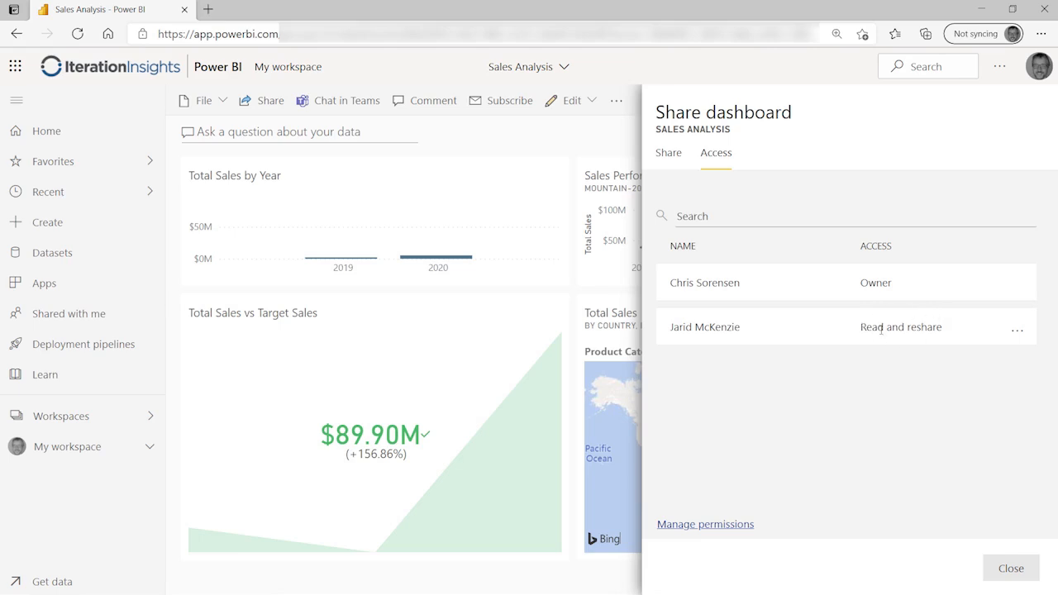
{"action": "left_click", "coordinate": [1017, 335]}
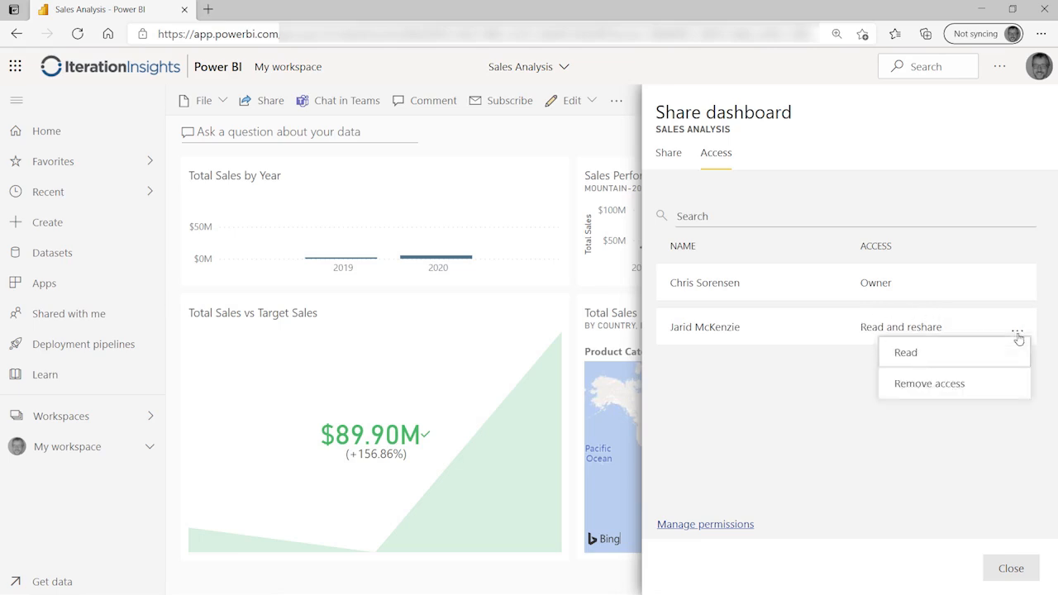
{"action": "left_click", "coordinate": [907, 352]}
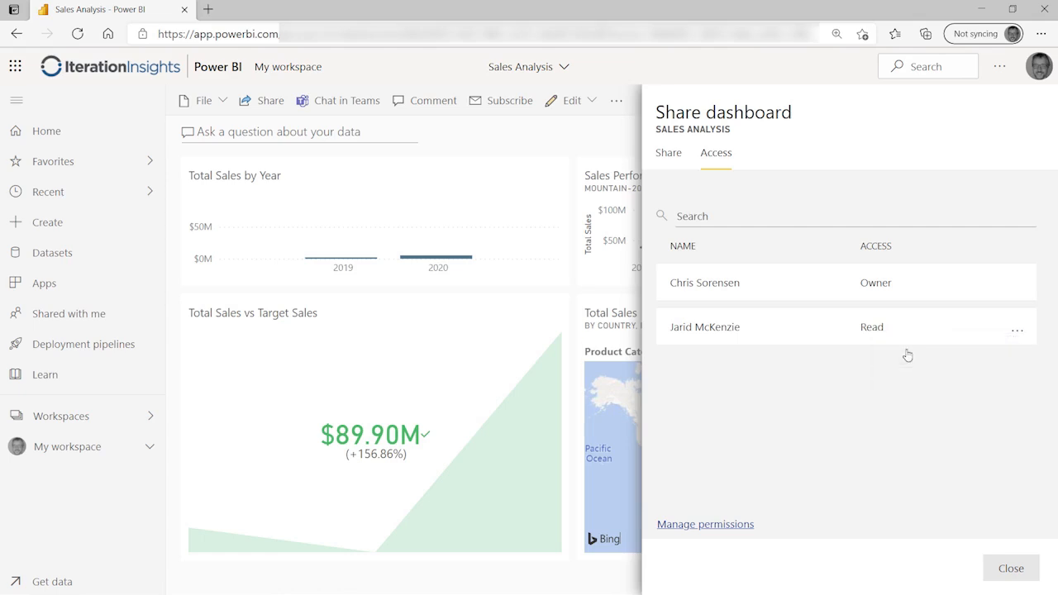
{"action": "left_click", "coordinate": [1018, 332]}
Step: Revoke the colleague's access to the dashboard, the SalesDataMart and Sales Map reports, and the SalesDataMart dataset
{"action": "left_click", "coordinate": [957, 383]}
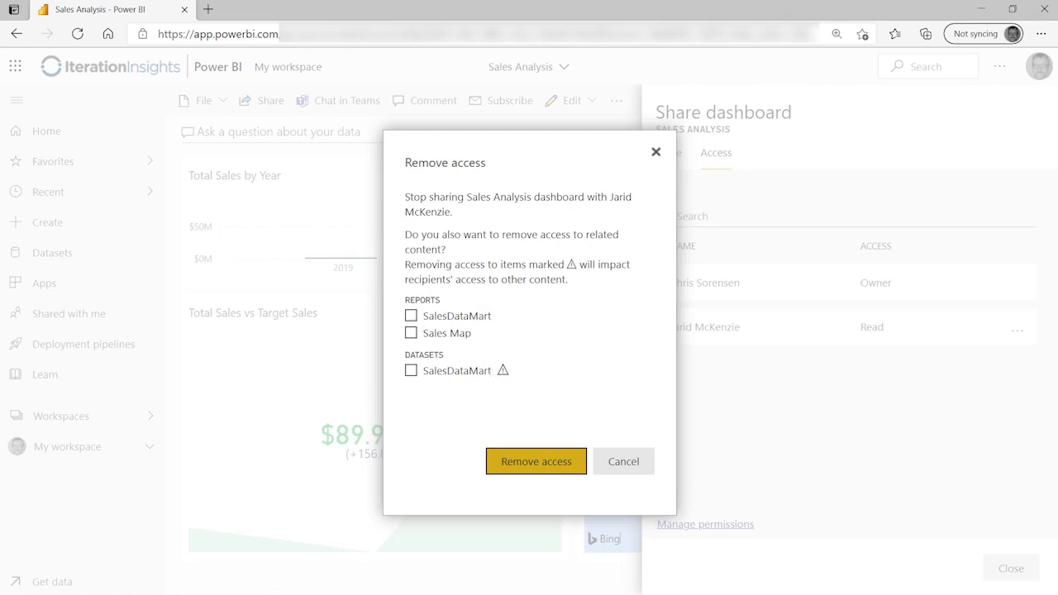
{"action": "left_click", "coordinate": [411, 315]}
{"action": "left_click", "coordinate": [410, 333]}
{"action": "left_click", "coordinate": [410, 371]}
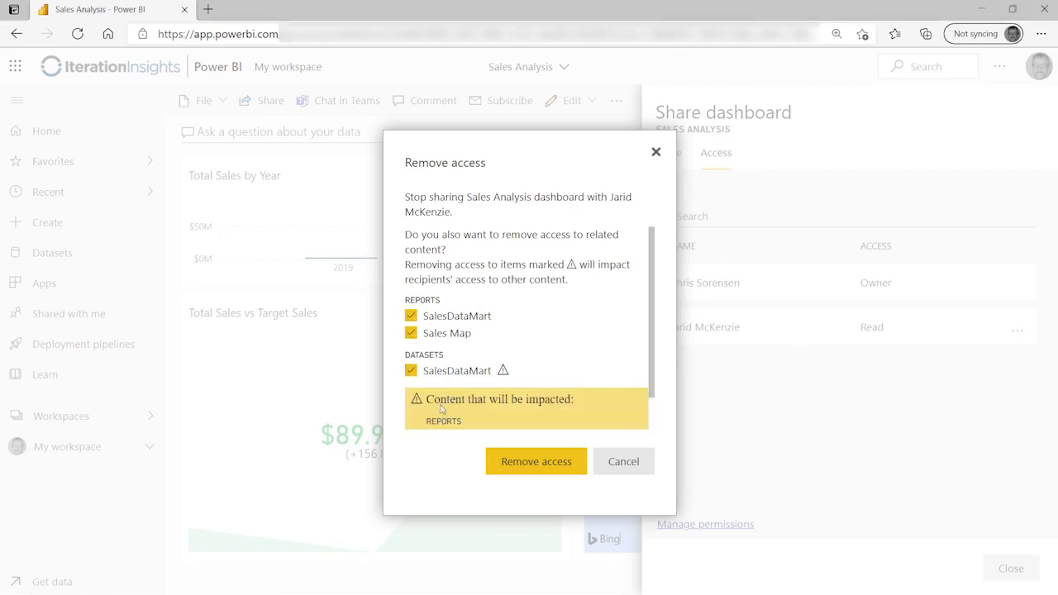
{"action": "left_click", "coordinate": [535, 461]}
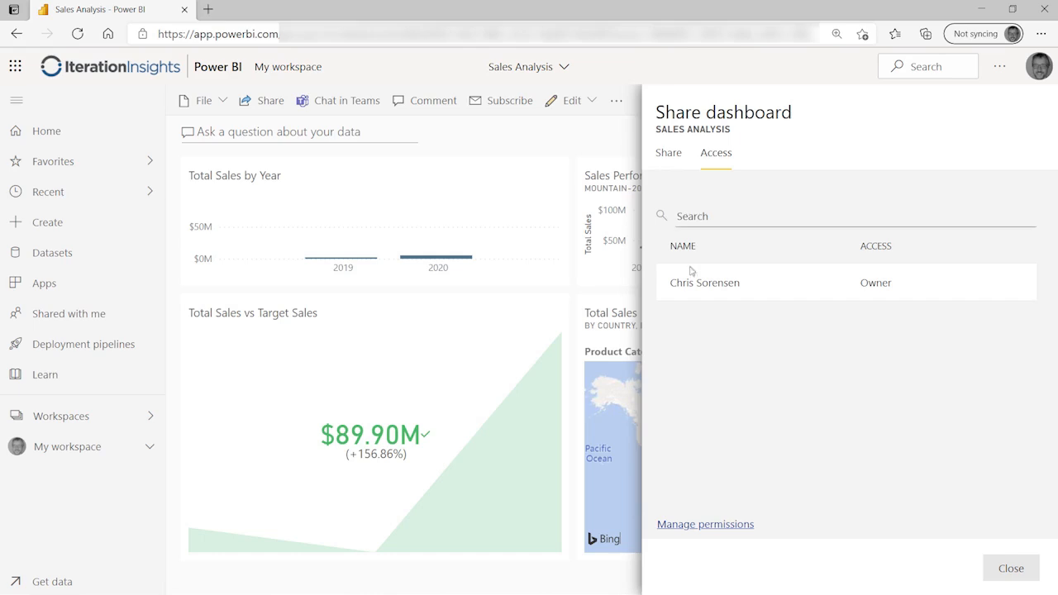
{"action": "left_click", "coordinate": [668, 155]}
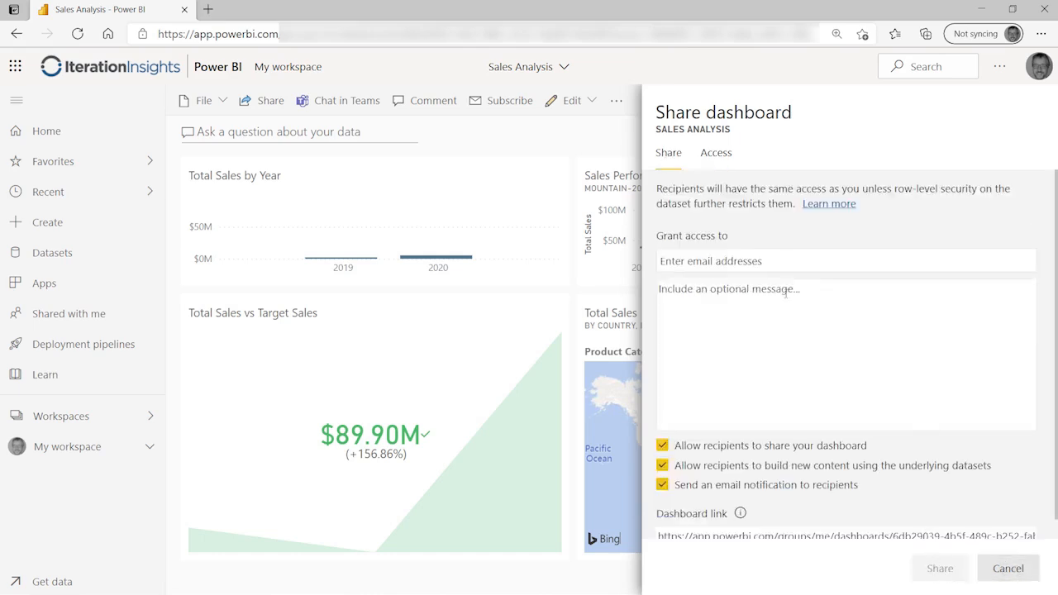
{"action": "left_click", "coordinate": [720, 163]}
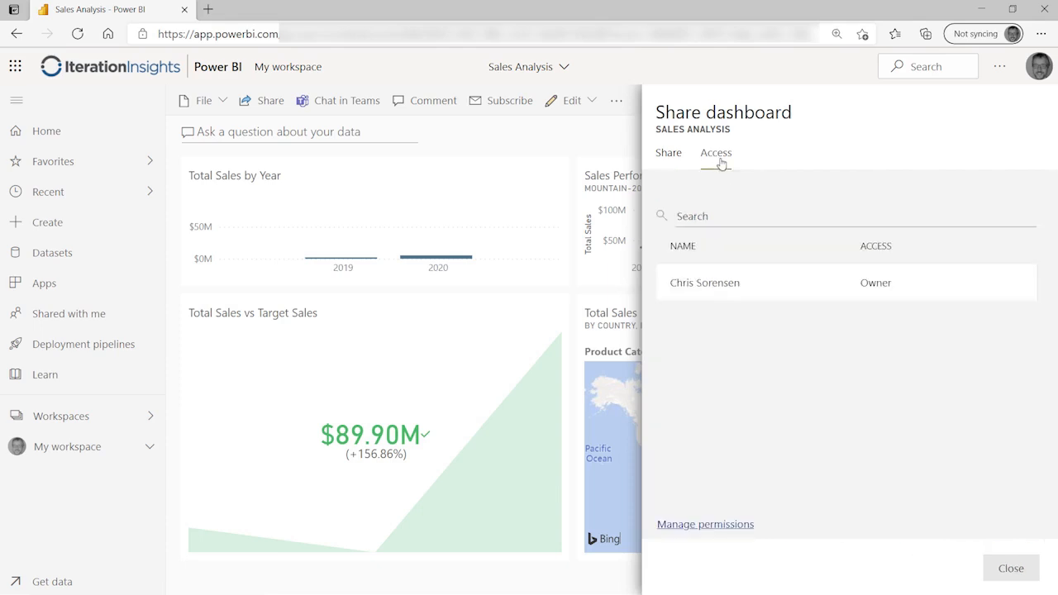
Step: Close the sharing panel and look at the Shared with me list
{"action": "left_click", "coordinate": [1009, 568]}
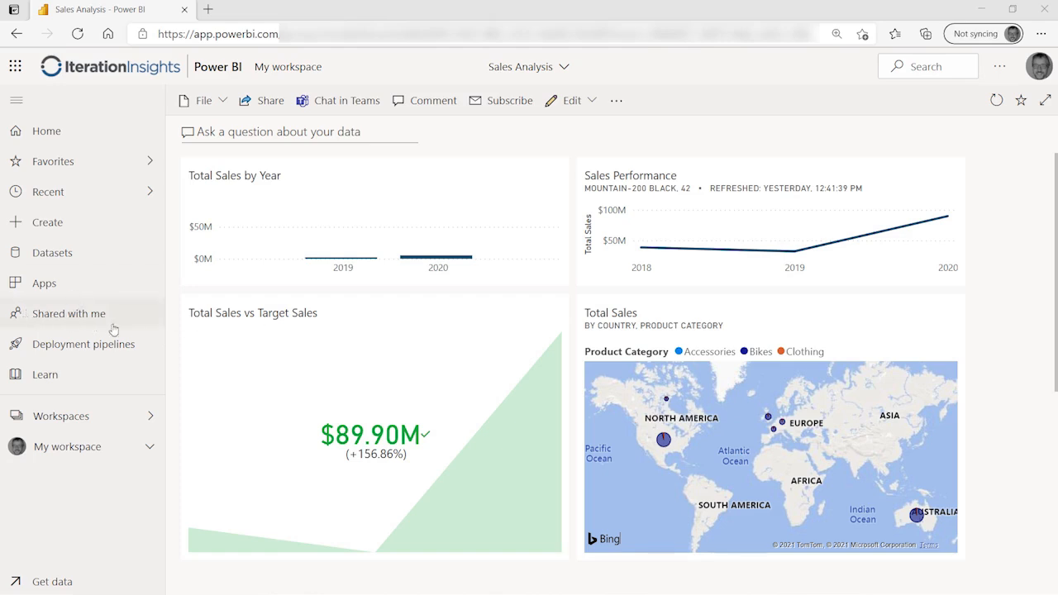
{"action": "left_click", "coordinate": [60, 315]}
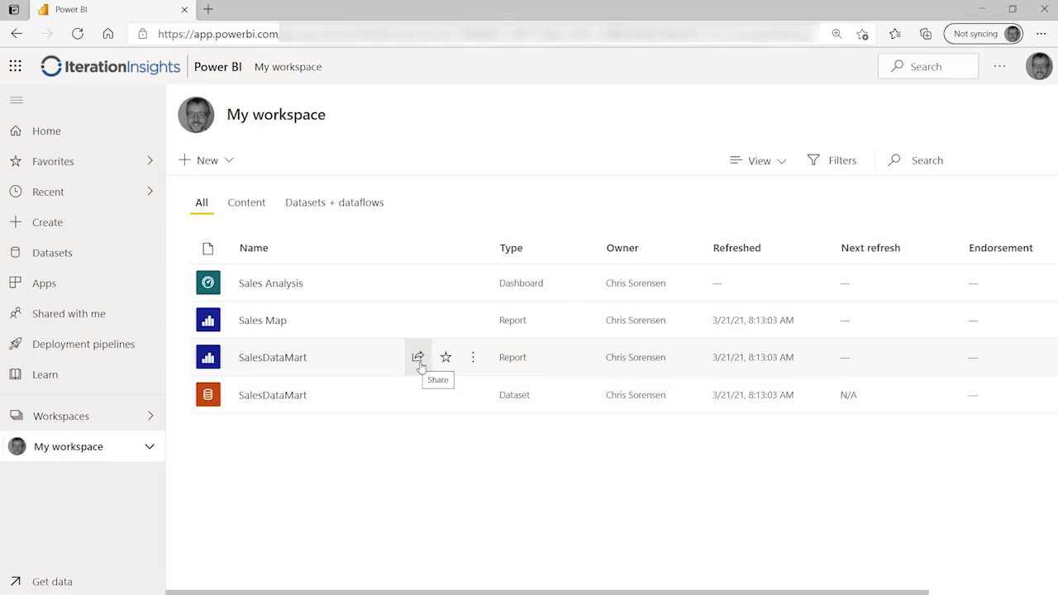
Step: Check the SalesDataMart report's Share choices, then start sharing it from its My workspace row
{"action": "left_click", "coordinate": [295, 357]}
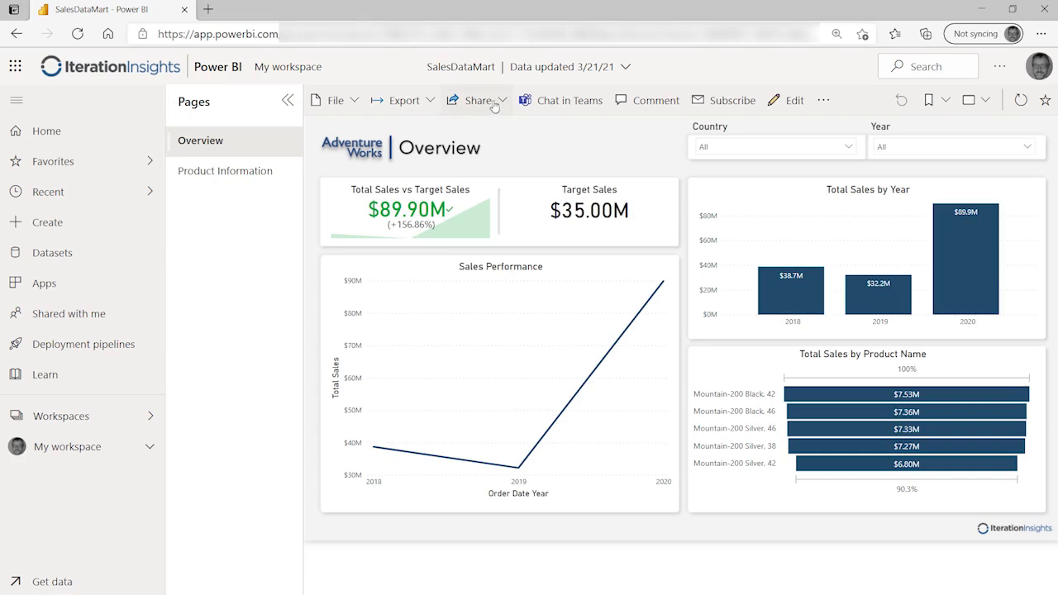
{"action": "left_click", "coordinate": [502, 101]}
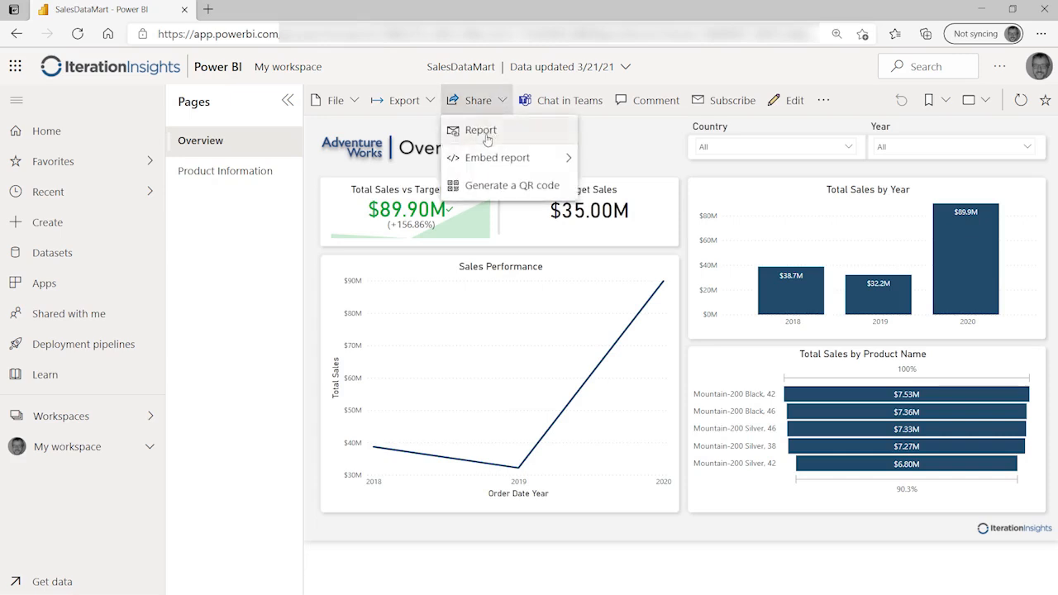
{"action": "left_click", "coordinate": [60, 450]}
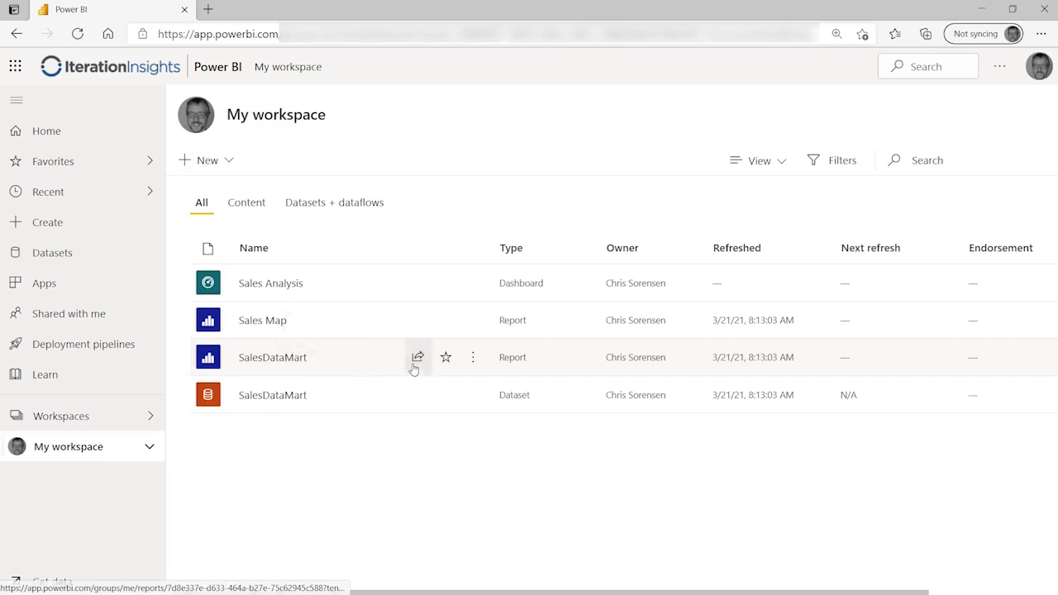
{"action": "left_click", "coordinate": [419, 360]}
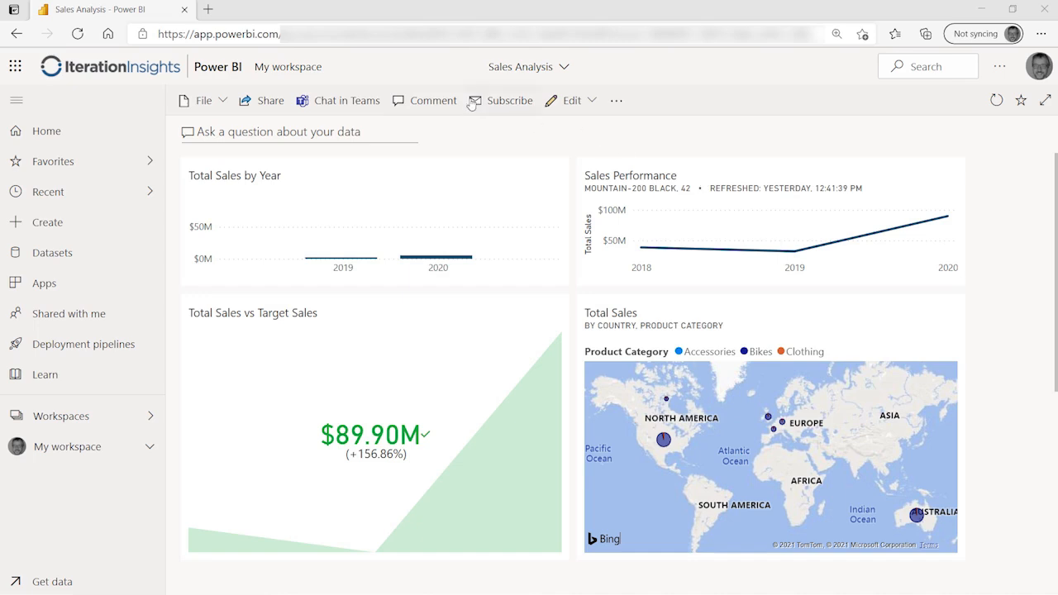
{"action": "left_click", "coordinate": [423, 103]}
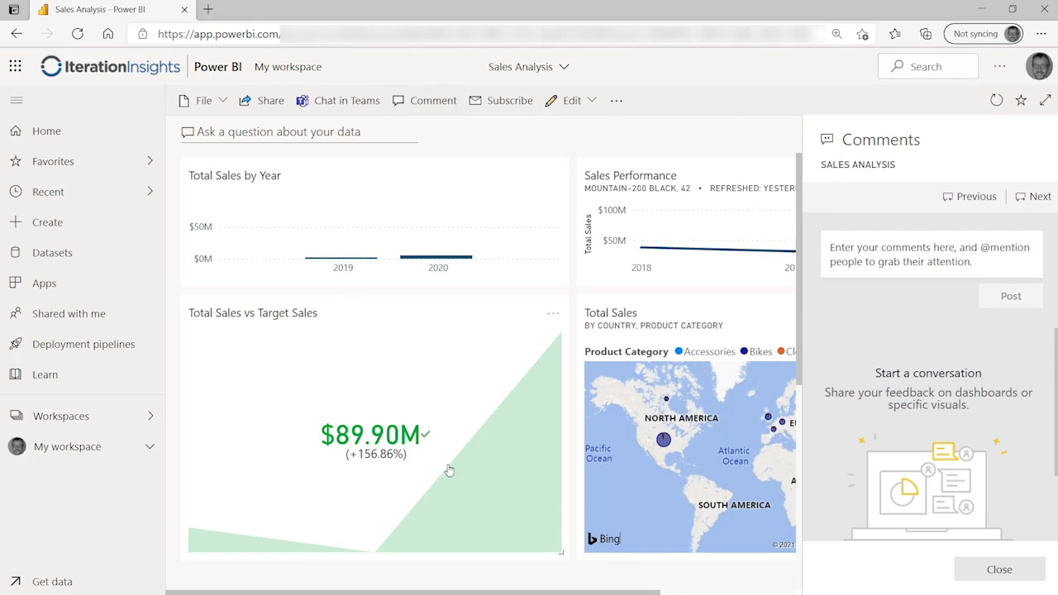
{"action": "left_click", "coordinate": [913, 257]}
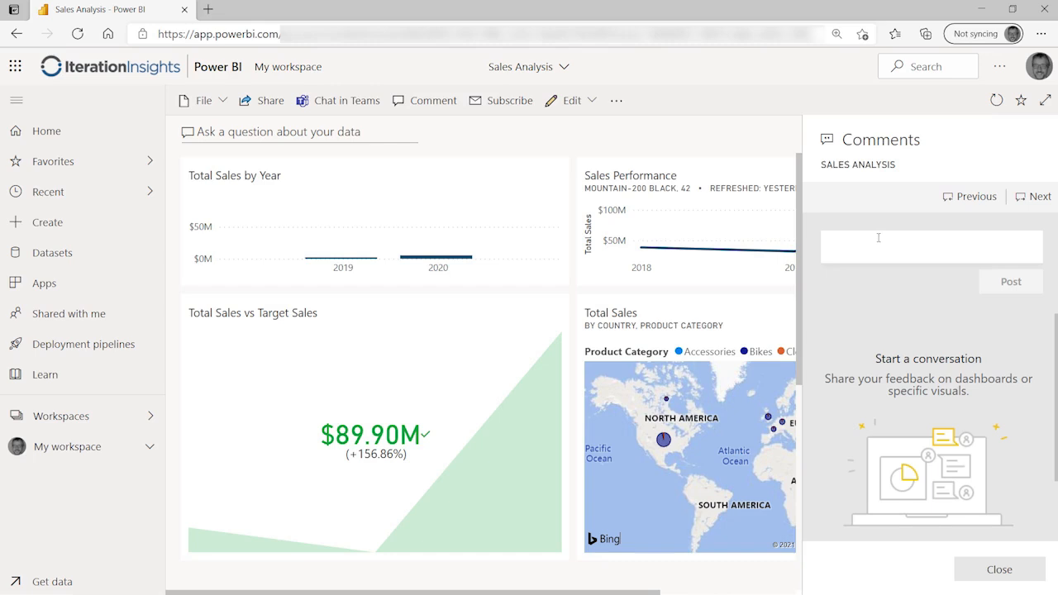
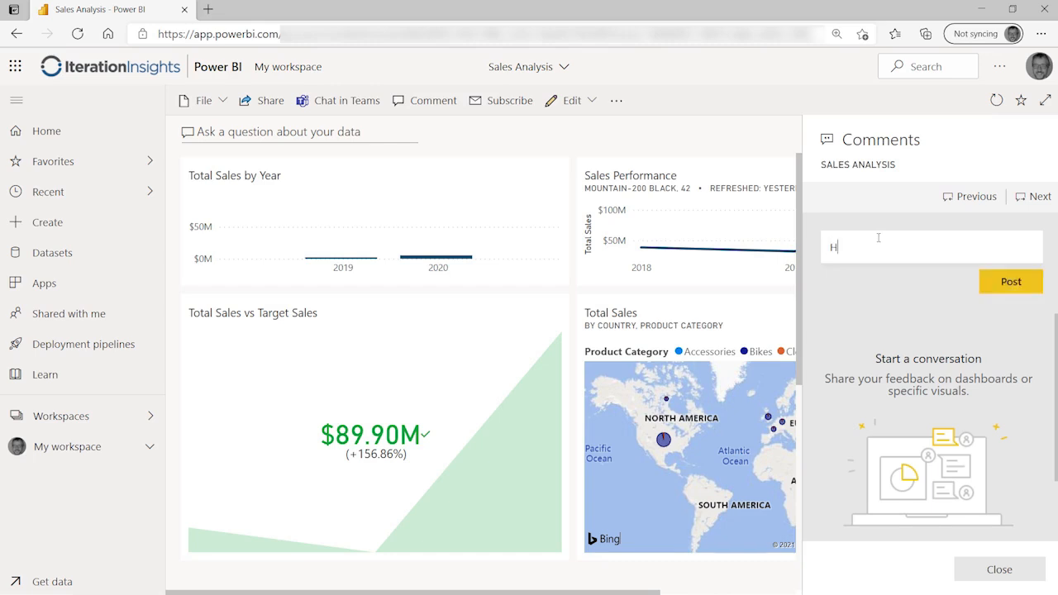
{"action": "key", "text": "Left"}
{"action": "key", "text": "Left"}
{"action": "key", "text": "Home"}
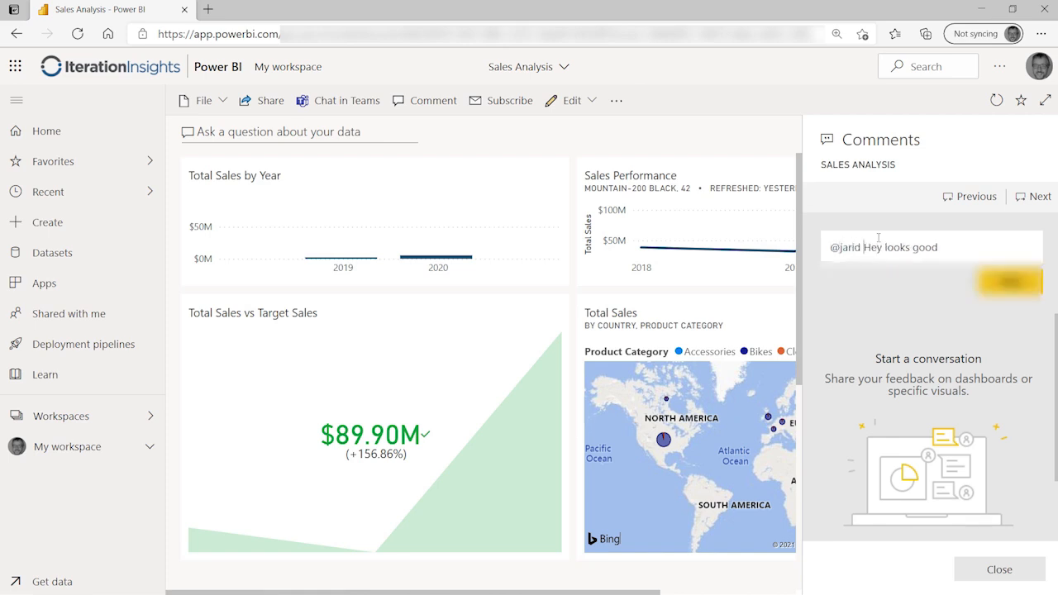
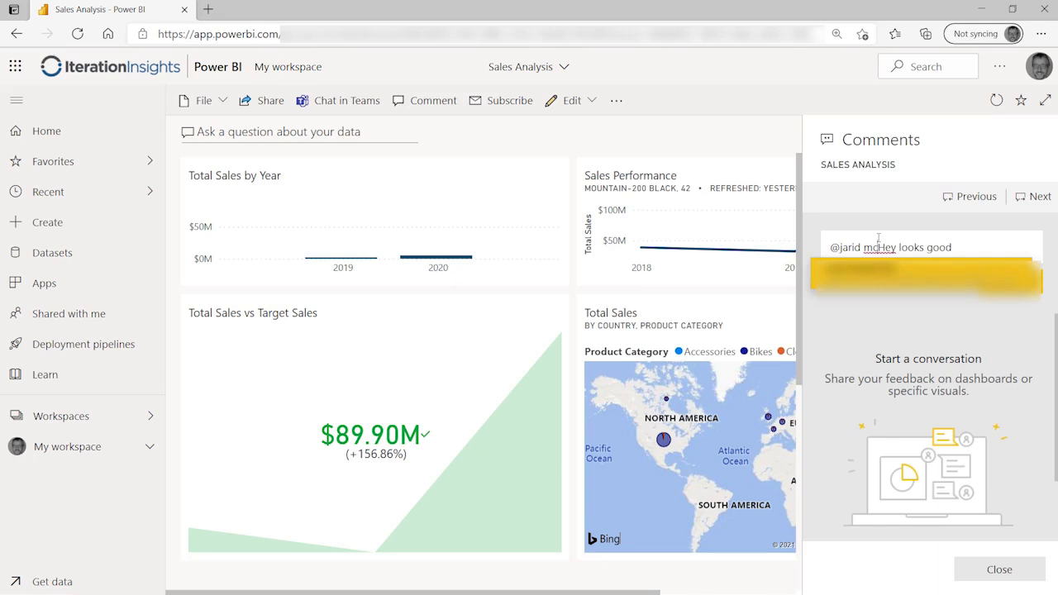
{"action": "left_click", "coordinate": [891, 269]}
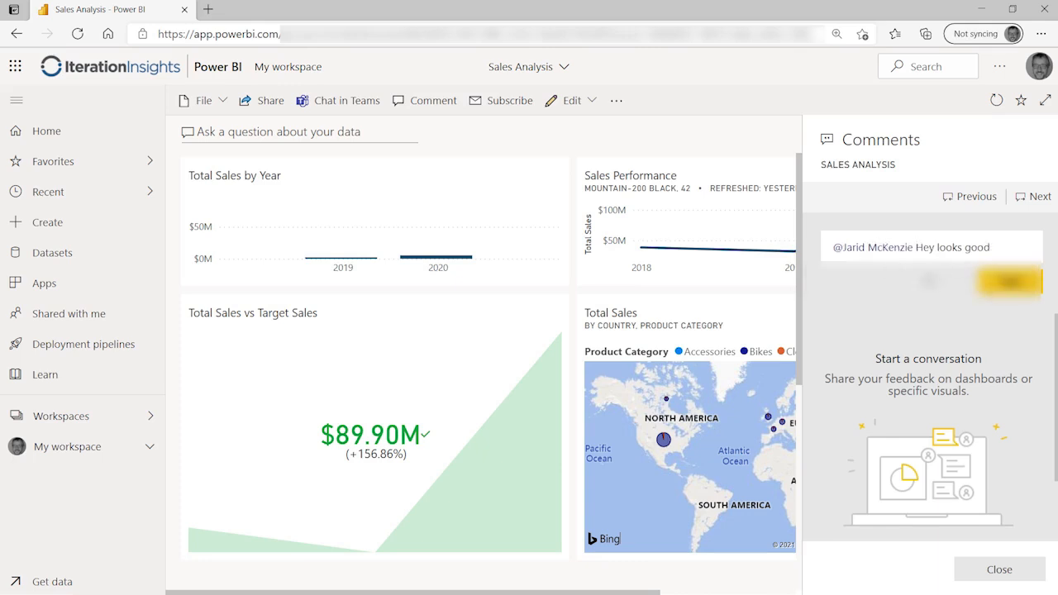
{"action": "left_click", "coordinate": [1010, 281]}
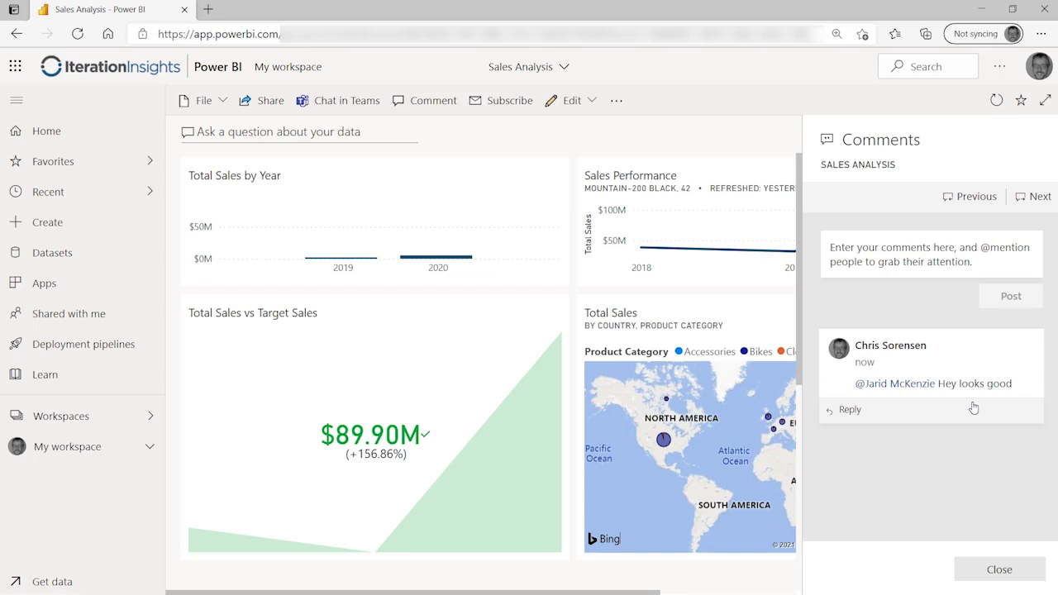
{"action": "left_click", "coordinate": [995, 569]}
{"action": "left_click", "coordinate": [948, 180]}
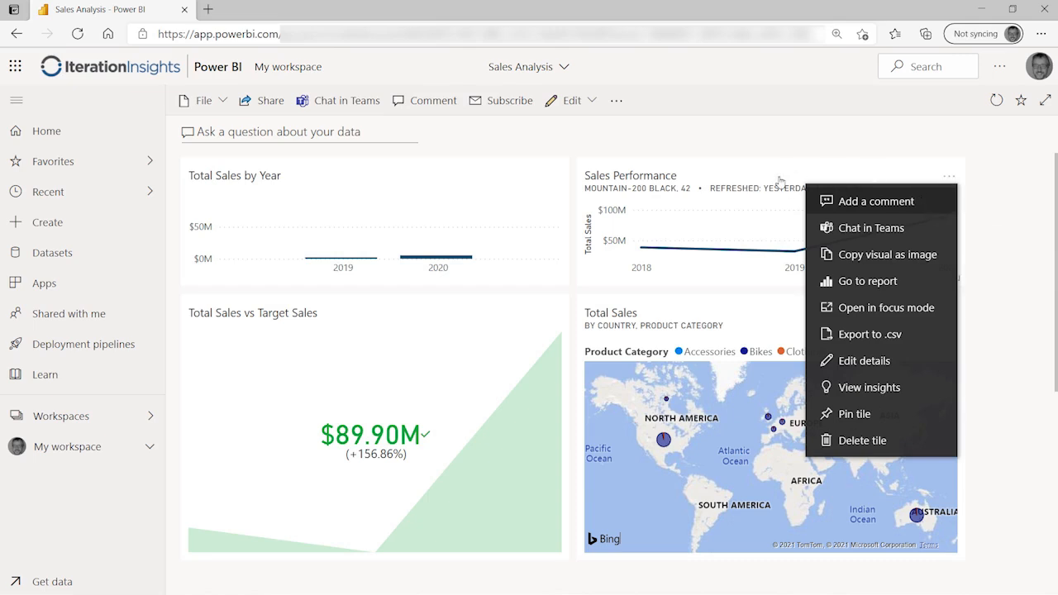
{"action": "left_click", "coordinate": [848, 202]}
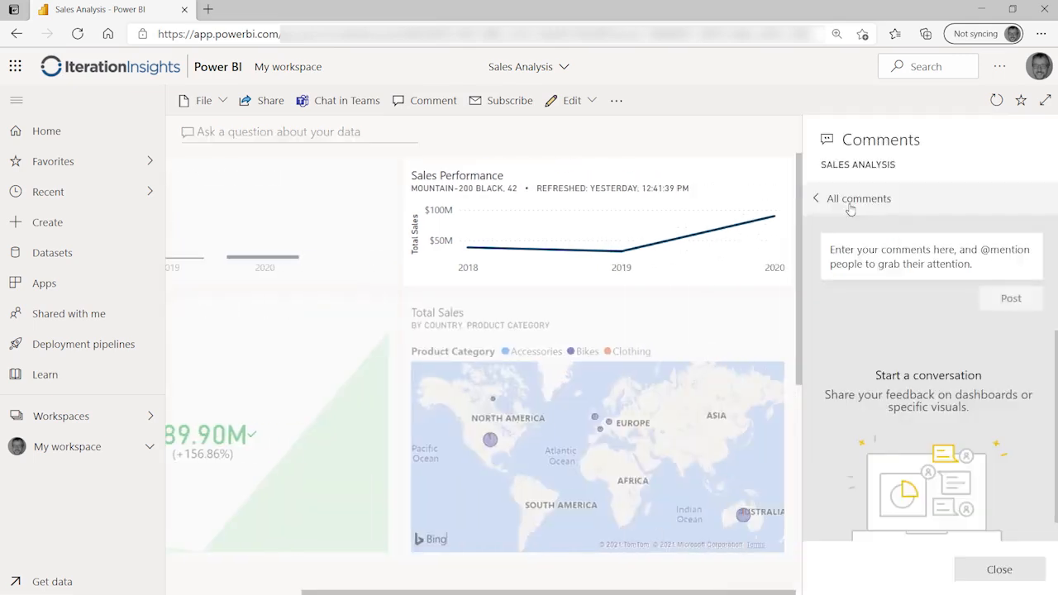
{"action": "left_click", "coordinate": [917, 253]}
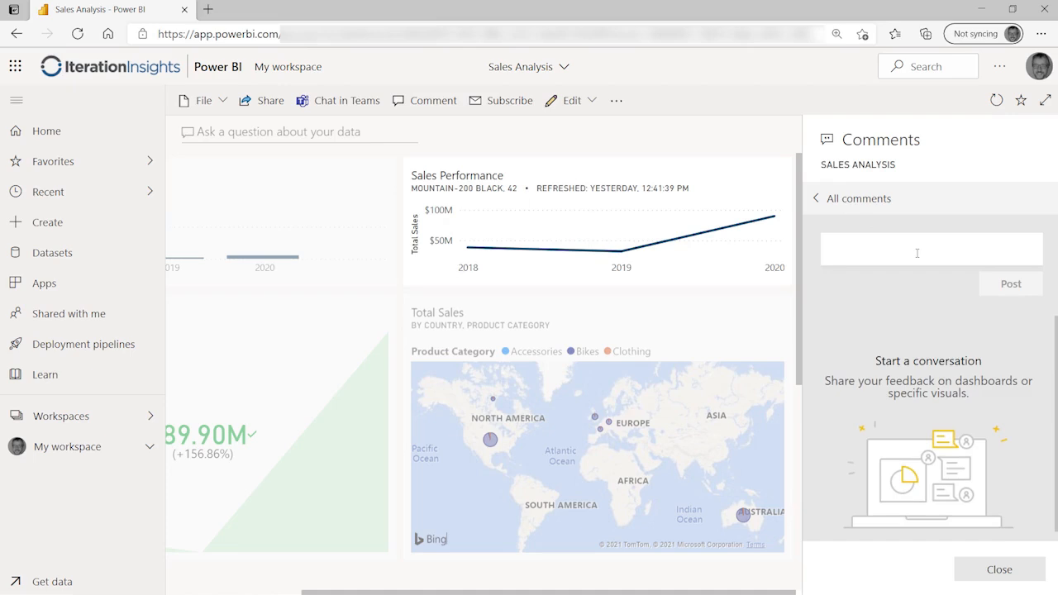
{"action": "type", "text": "@jaeid"}
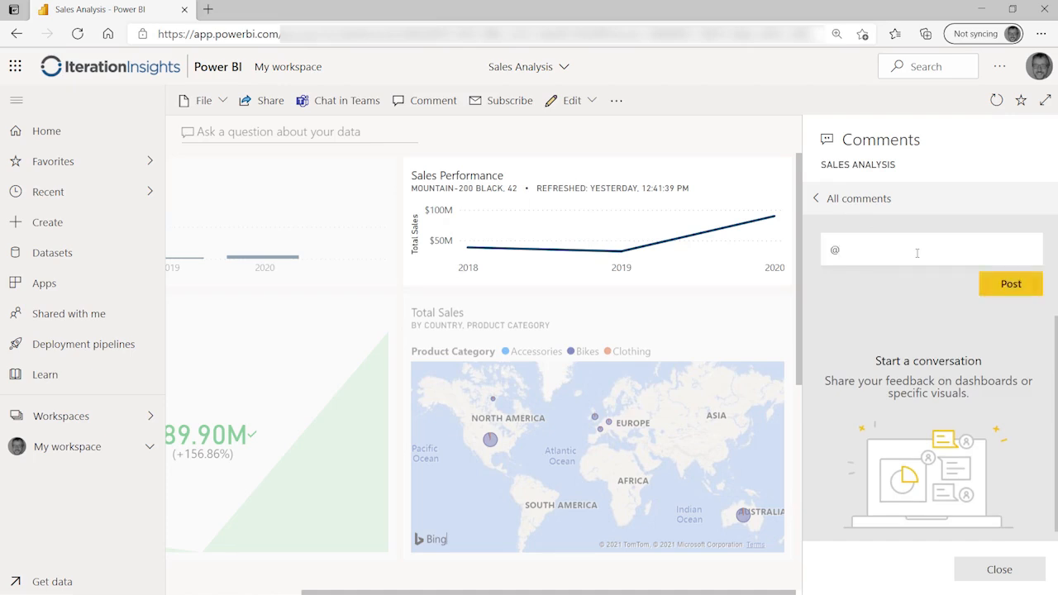
{"action": "key", "text": "BackSpace"}
{"action": "key", "text": "BackSpace"}
{"action": "key", "text": "BackSpace"}
{"action": "key", "text": "BackSpace"}
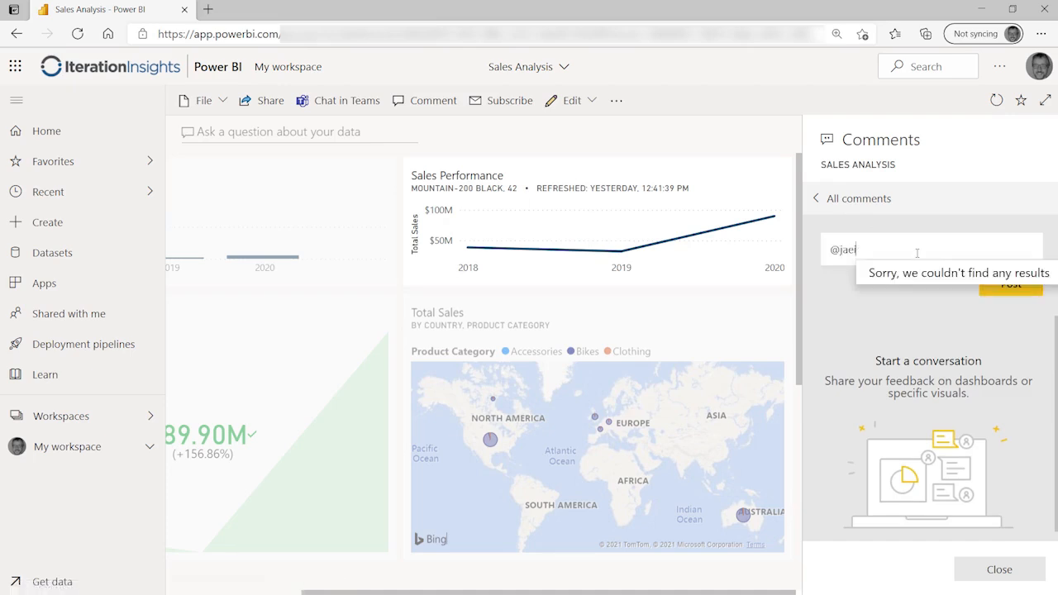
{"action": "type", "text": "rid"}
{"action": "key", "text": "Return"}
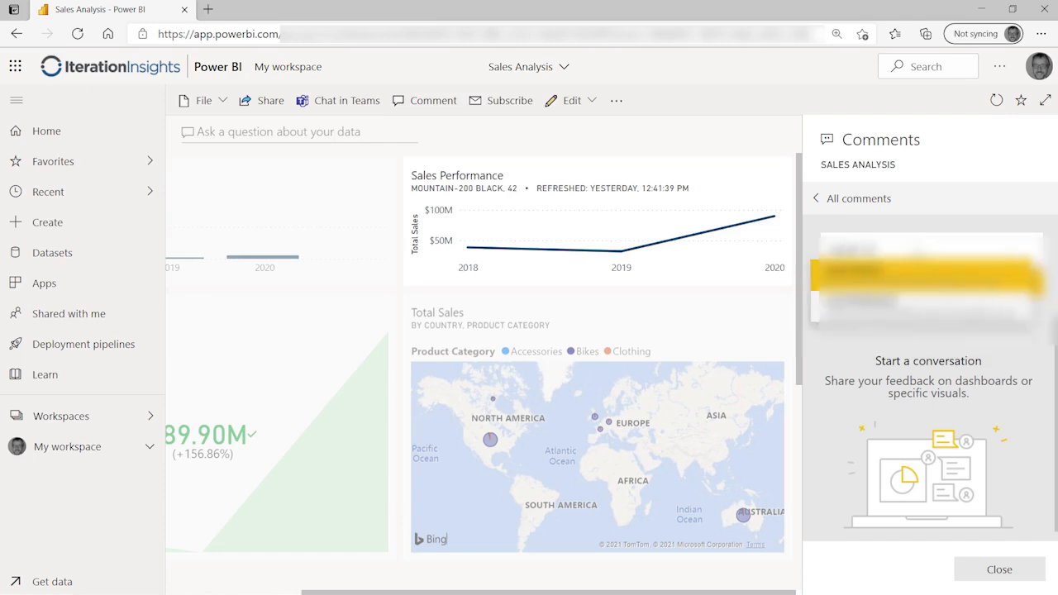
{"action": "left_click", "coordinate": [905, 280]}
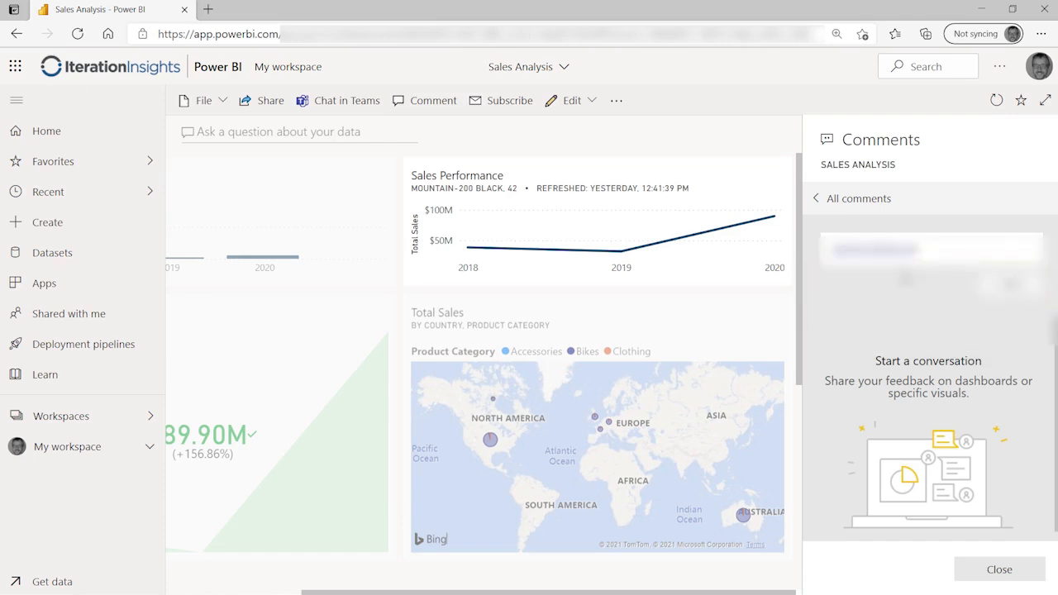
{"action": "type", "text": "sales a"}
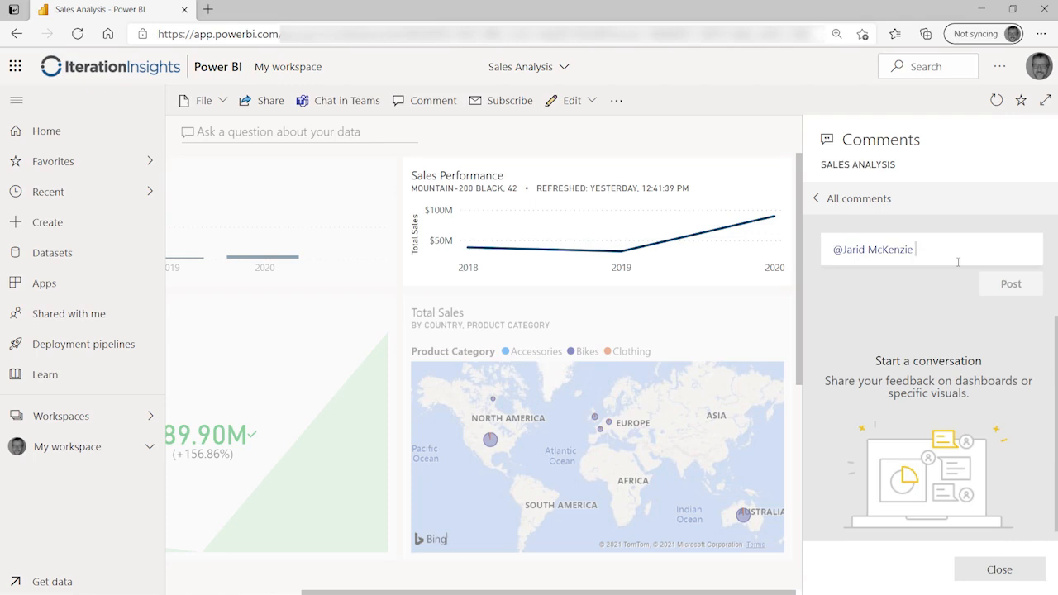
{"action": "type", "text": "r"}
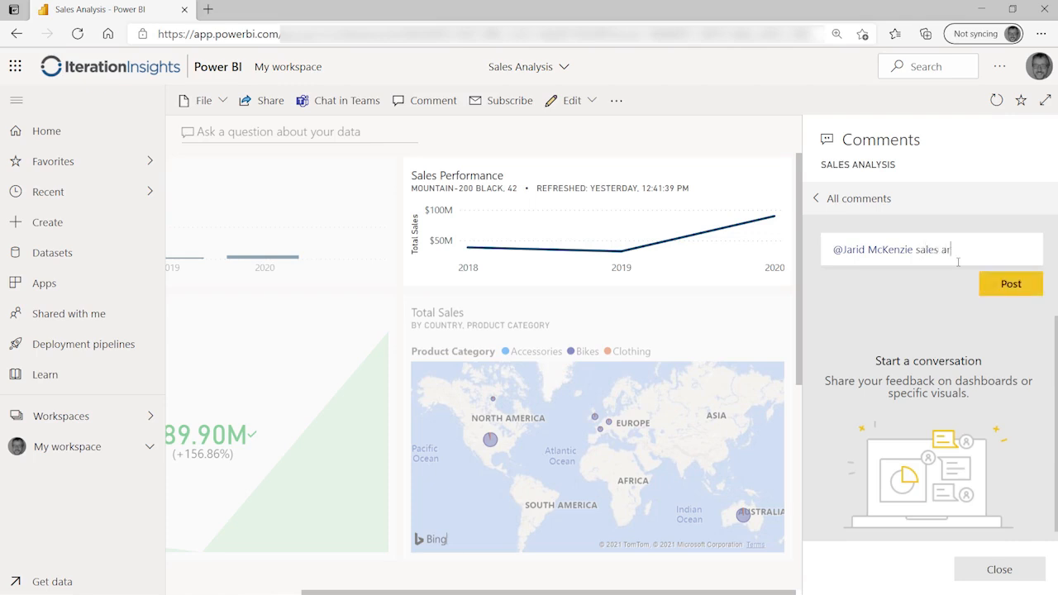
{"action": "type", "text": "e trending right"}
{"action": "left_click", "coordinate": [997, 286]}
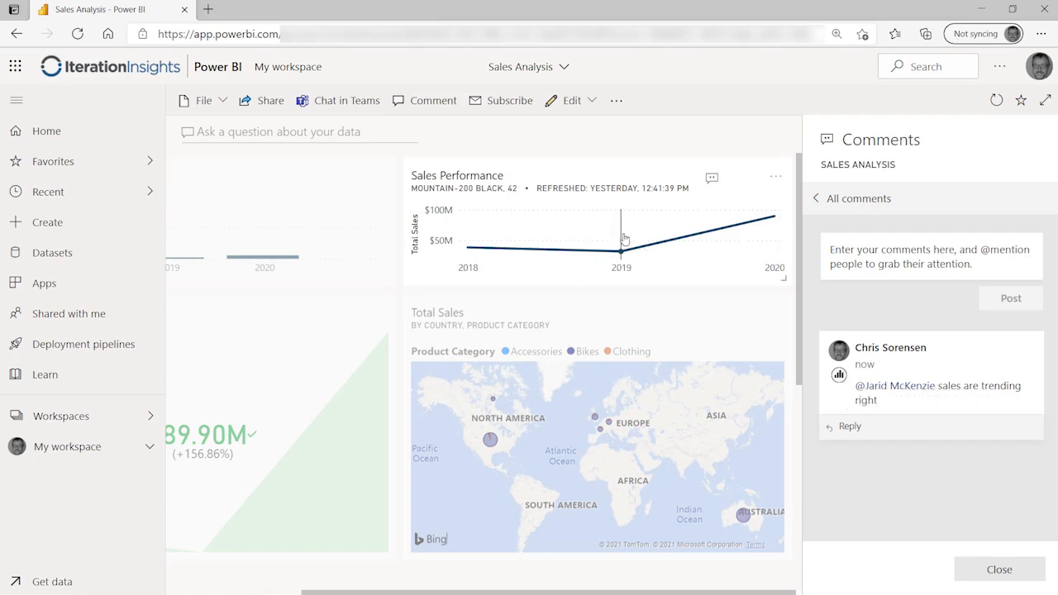
{"action": "left_click", "coordinate": [712, 182]}
{"action": "left_click", "coordinate": [1017, 570]}
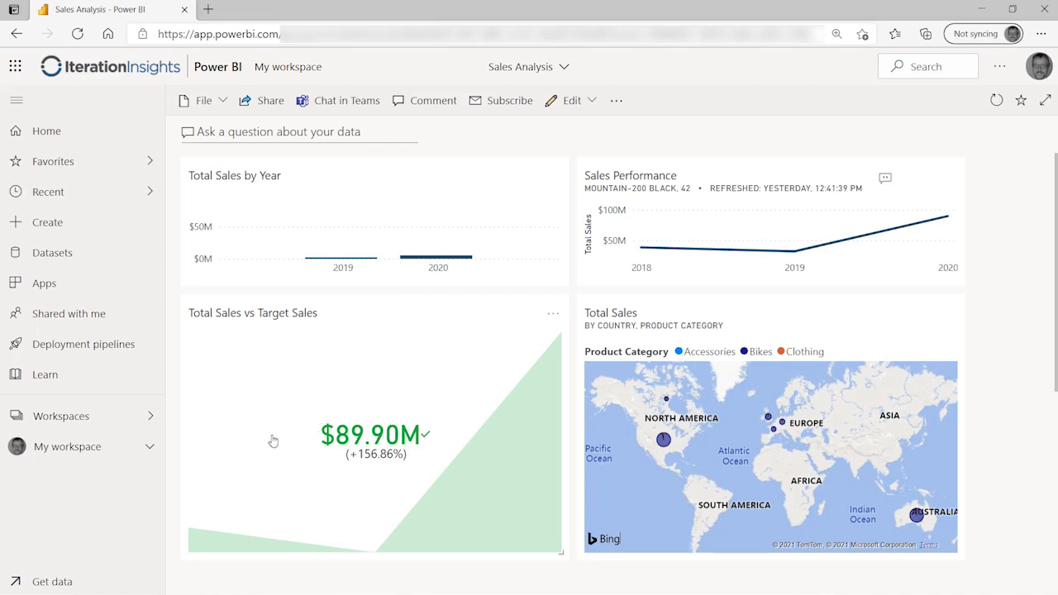
Step: Open the SalesDataMart report from My workspace and begin a report-level comment
{"action": "left_click", "coordinate": [72, 448]}
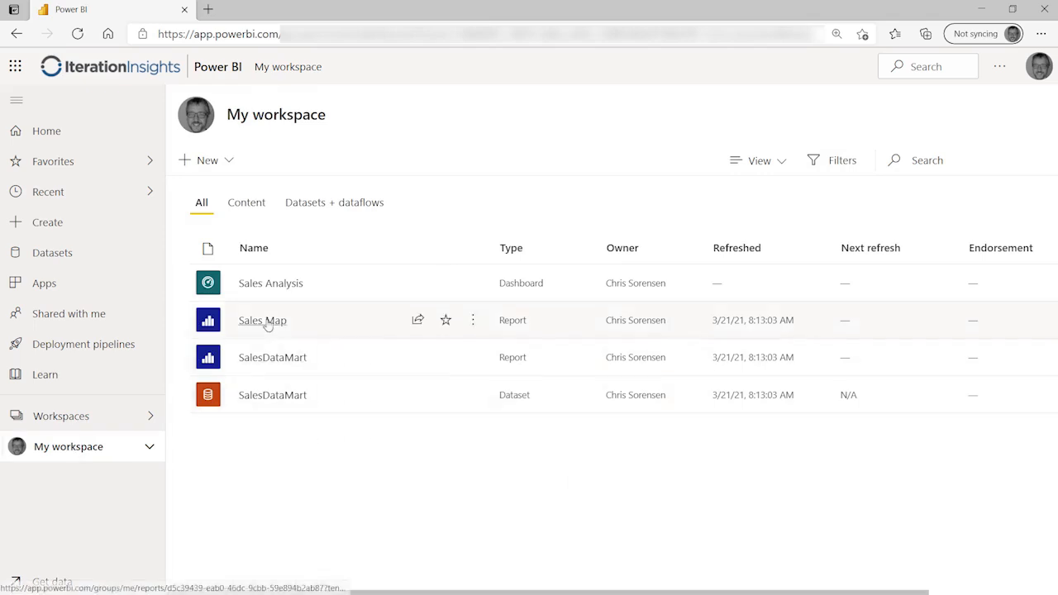
{"action": "left_click", "coordinate": [268, 357]}
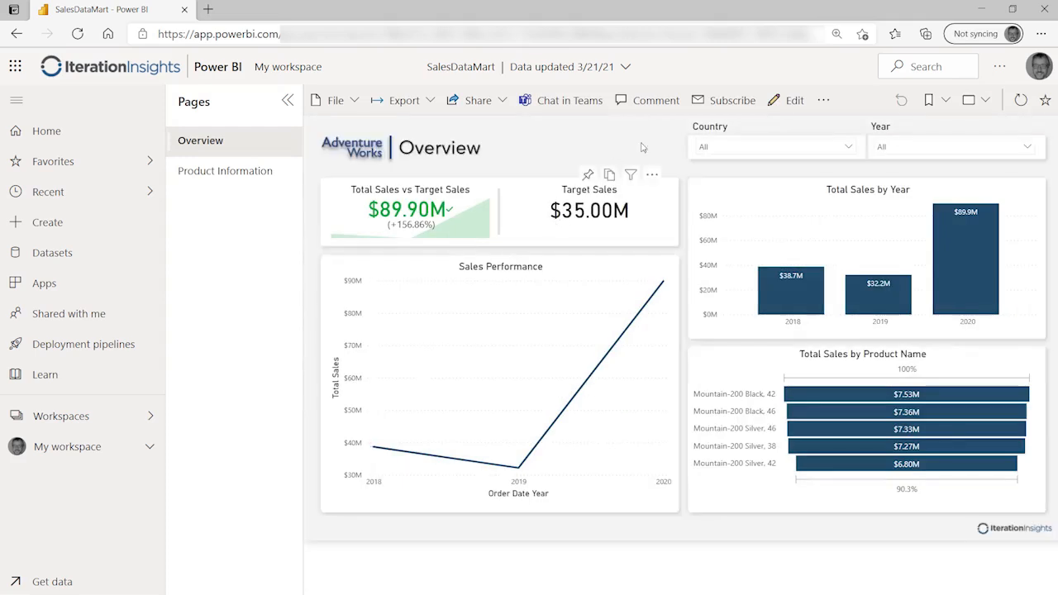
{"action": "left_click", "coordinate": [651, 99]}
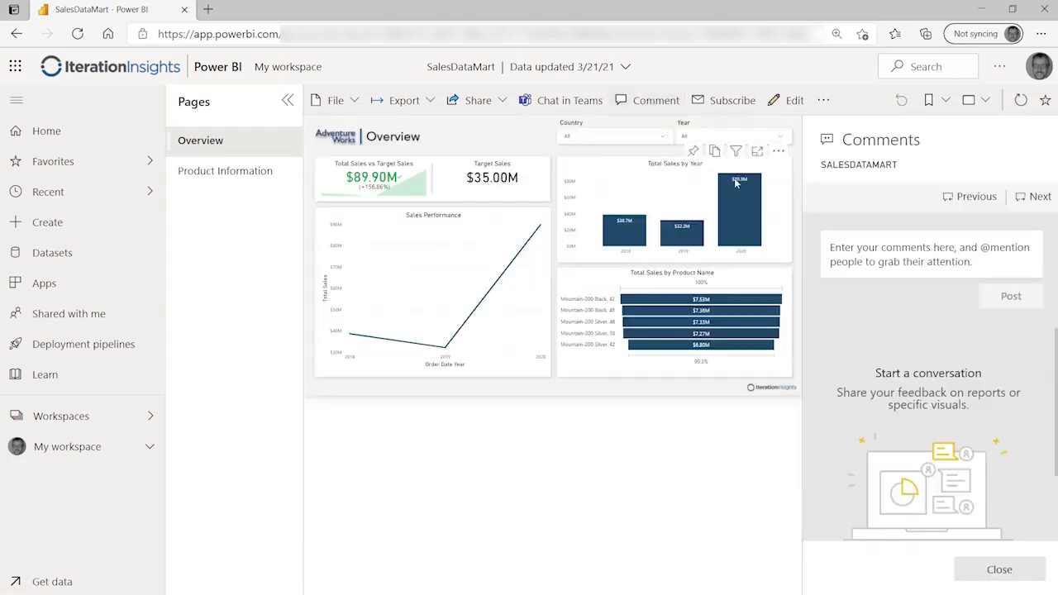
{"action": "left_click", "coordinate": [877, 251]}
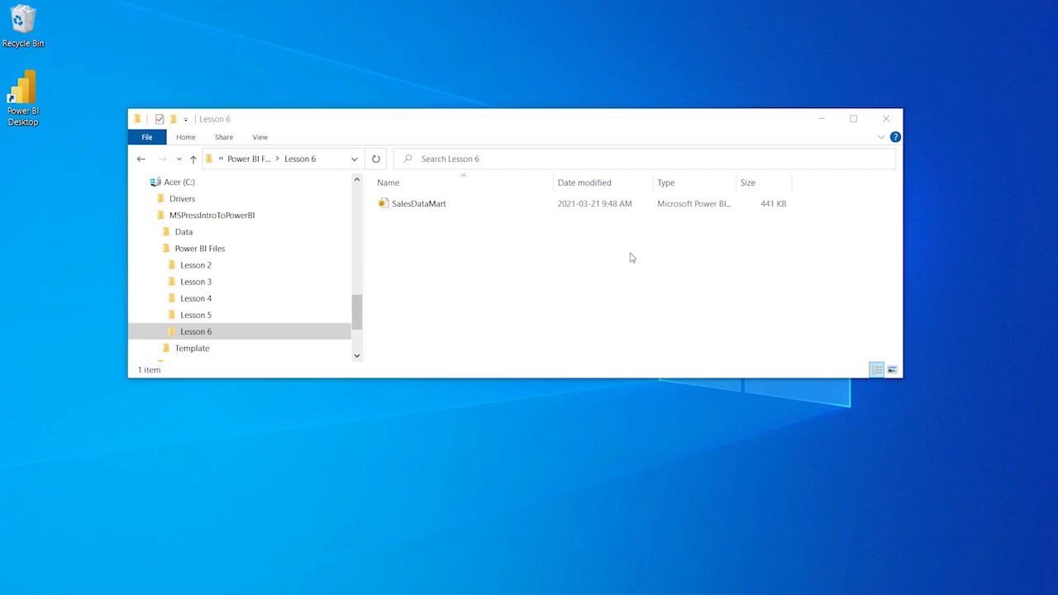
Step: Open the SalesDataMart file from the Lesson 6 folder in Power BI Desktop
{"action": "left_click", "coordinate": [434, 208]}
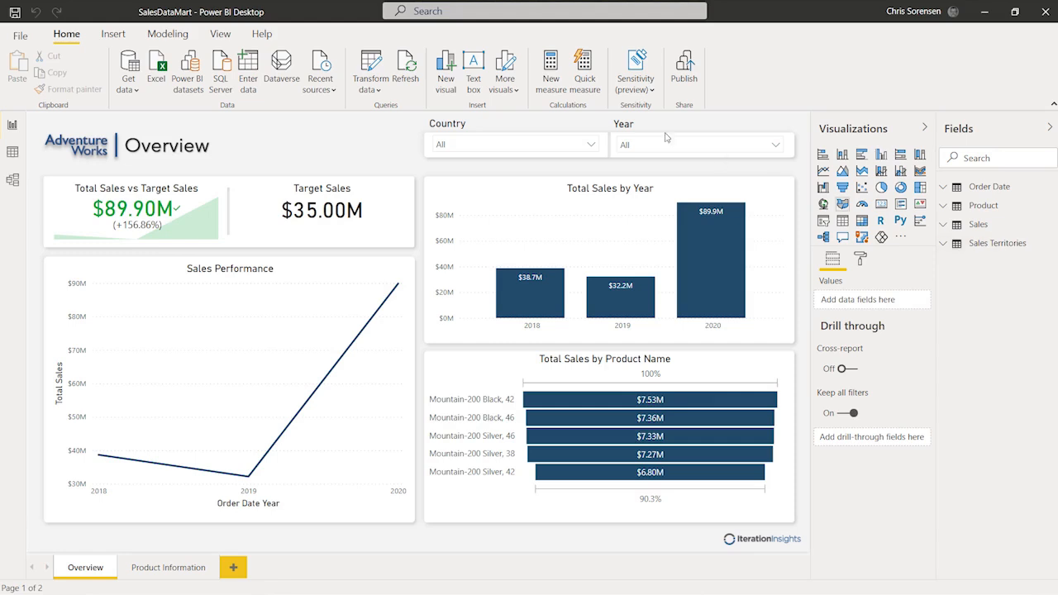
Step: Open Manage roles and create a security role named 'EU and UK manager'
{"action": "left_click", "coordinate": [165, 33]}
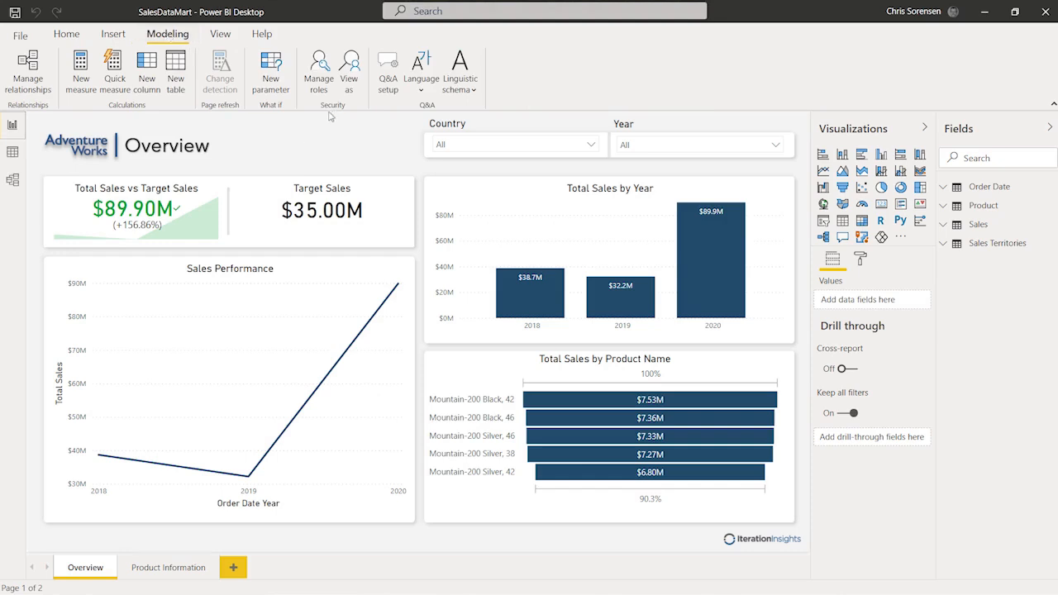
{"action": "left_click", "coordinate": [319, 66]}
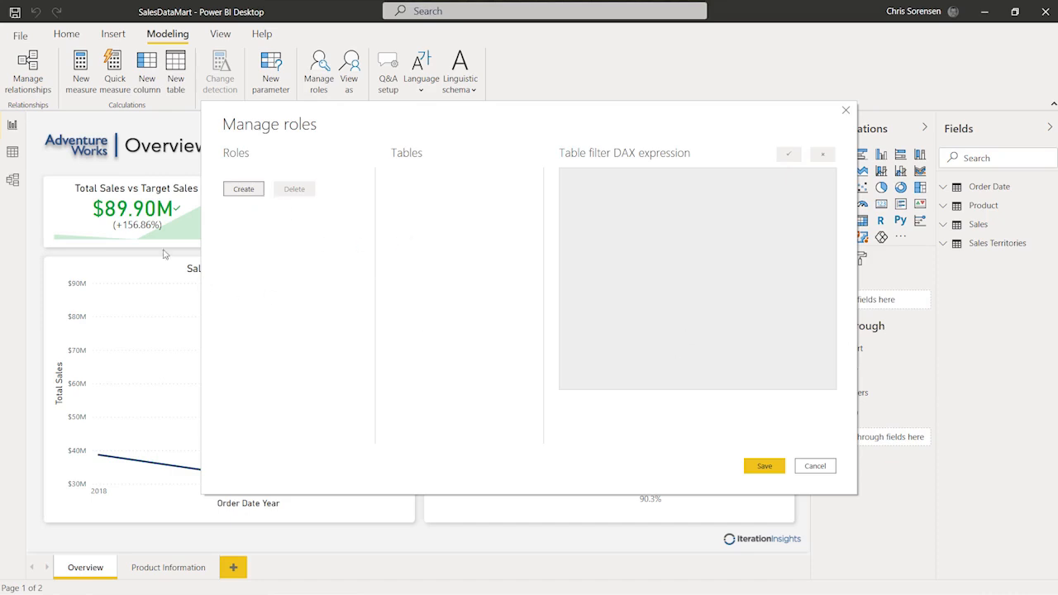
{"action": "left_click", "coordinate": [233, 191]}
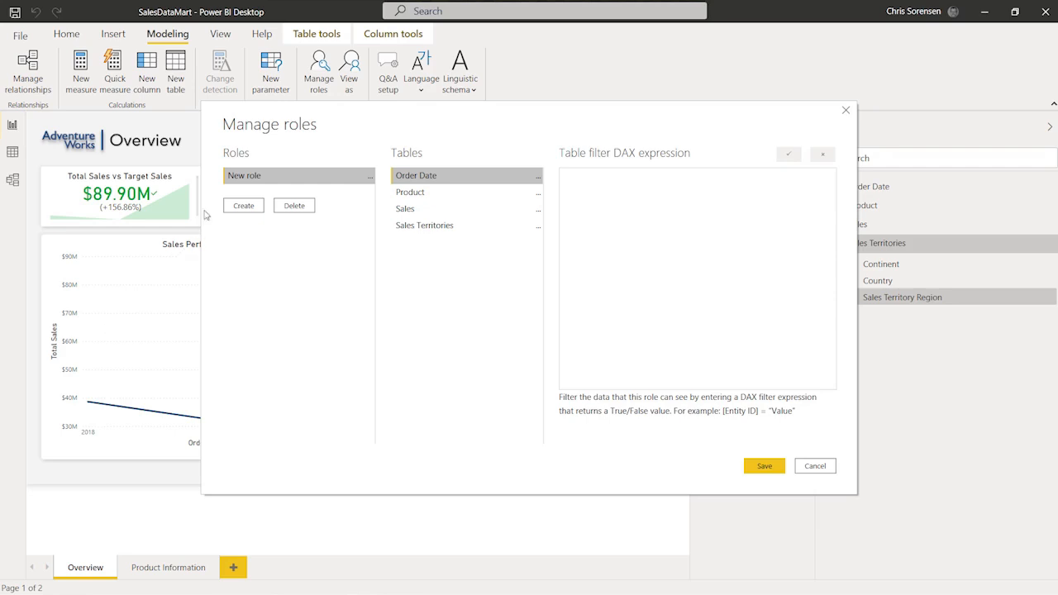
{"action": "double_click", "coordinate": [253, 178]}
{"action": "left_click", "coordinate": [262, 177]}
{"action": "left_click_drag", "start_coordinate": [262, 177], "coordinate": [228, 175]}
{"action": "type", "text": "EU and UK manager"}
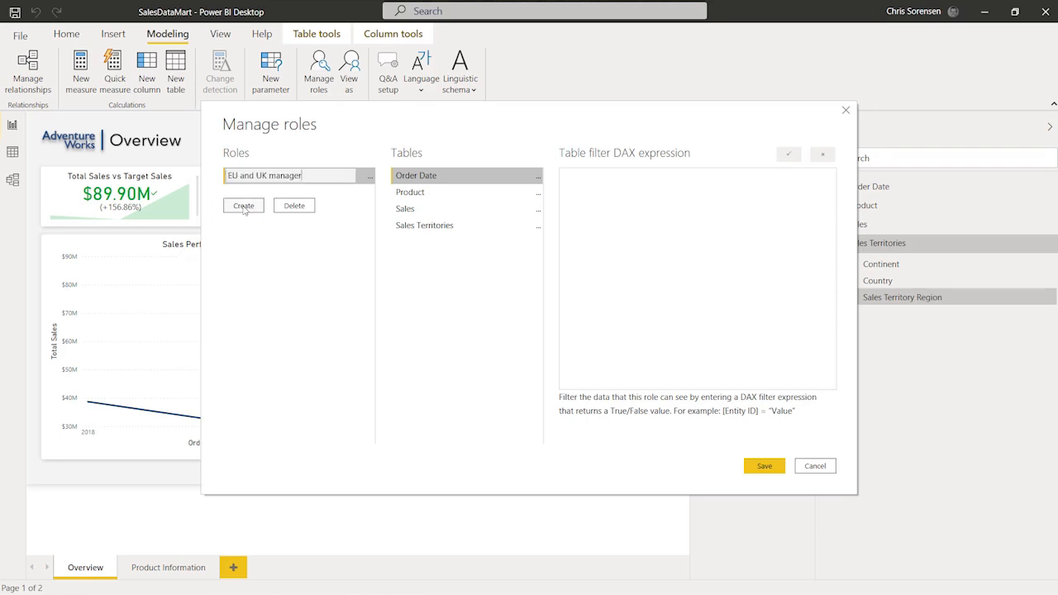
Step: Add a second security role named 'Pacific Manager'
{"action": "left_click", "coordinate": [245, 210]}
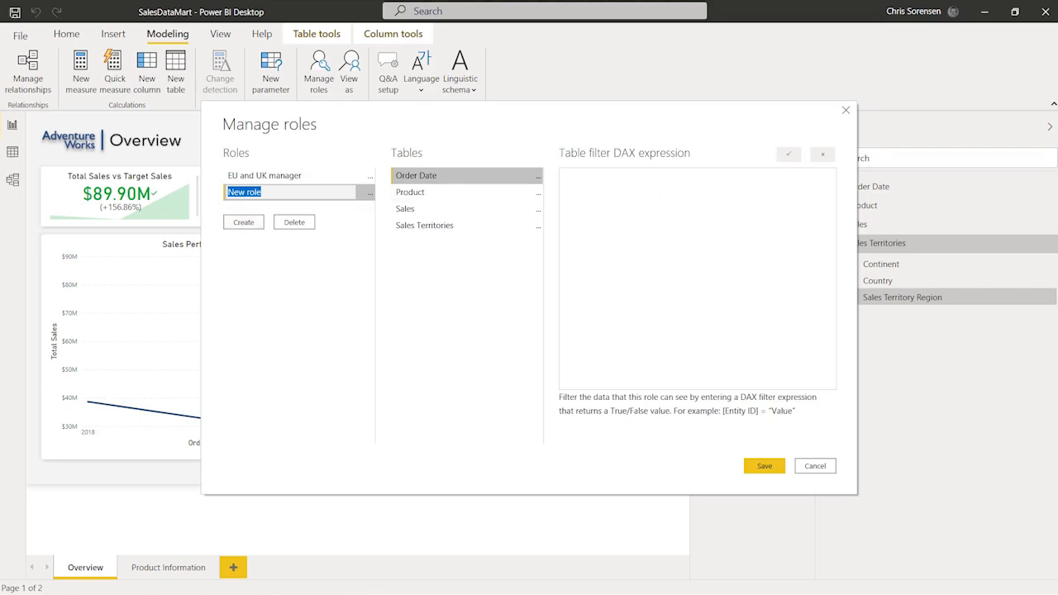
{"action": "key", "text": "Return"}
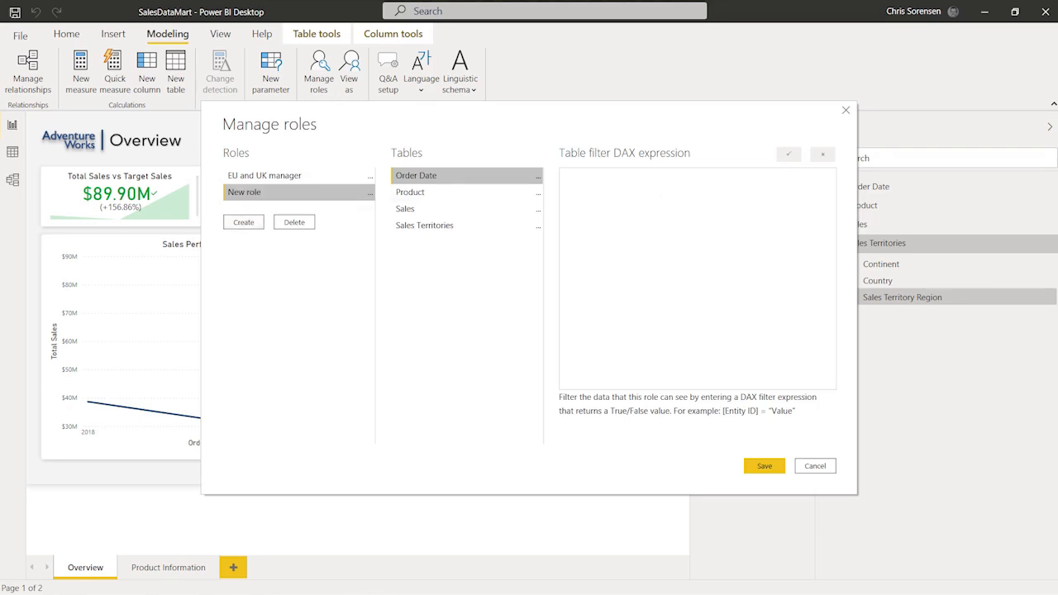
{"action": "double_click", "coordinate": [247, 192]}
{"action": "type", "text": "Pacific Manager"}
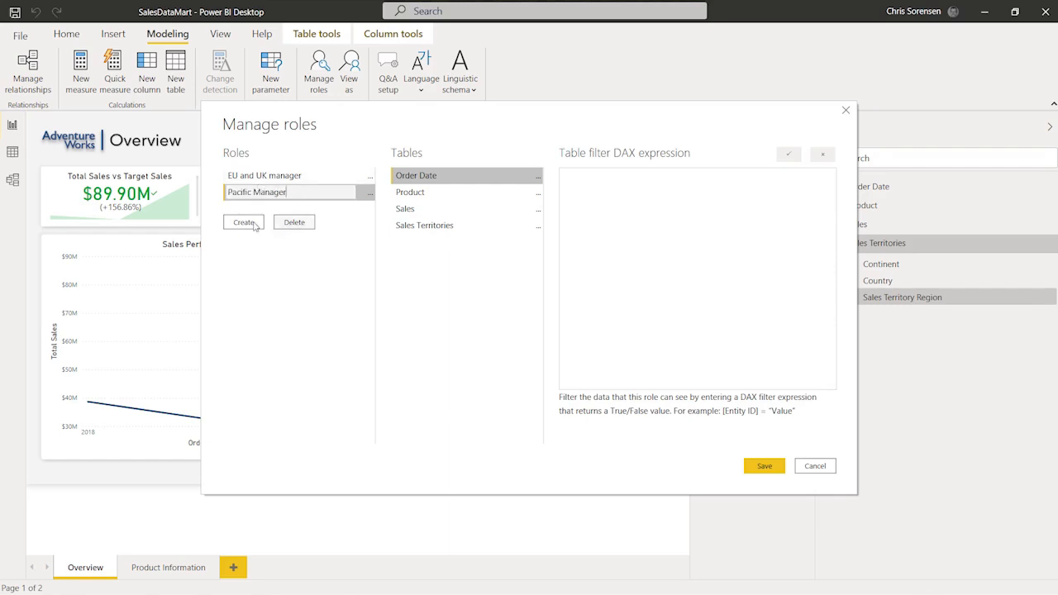
Step: Delete the extra default 'New role' and confirm the deletion
{"action": "left_click", "coordinate": [245, 223]}
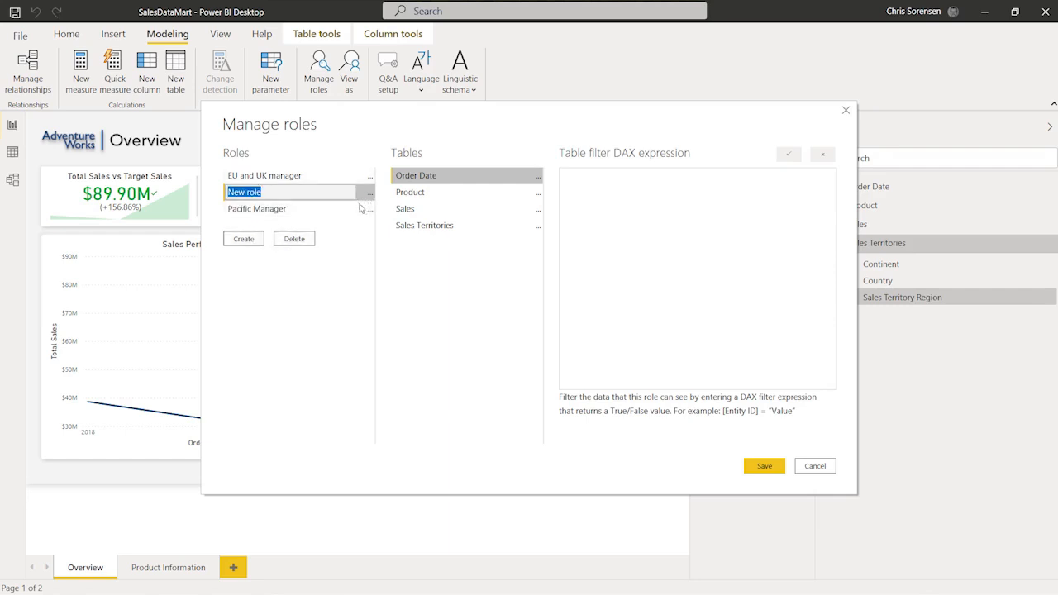
{"action": "left_click", "coordinate": [370, 196]}
{"action": "left_click", "coordinate": [370, 195]}
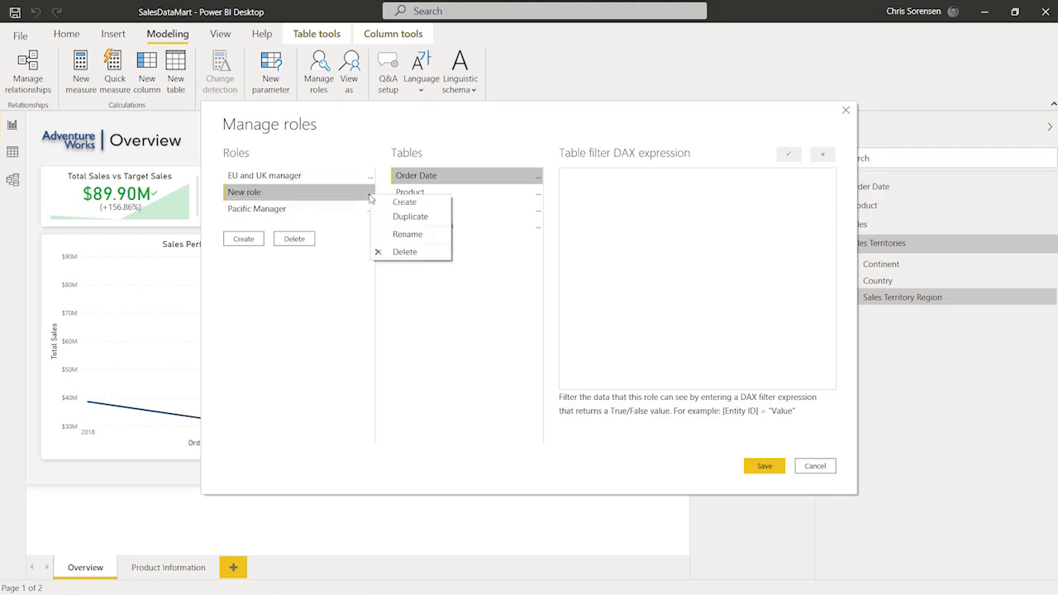
{"action": "left_click", "coordinate": [412, 252]}
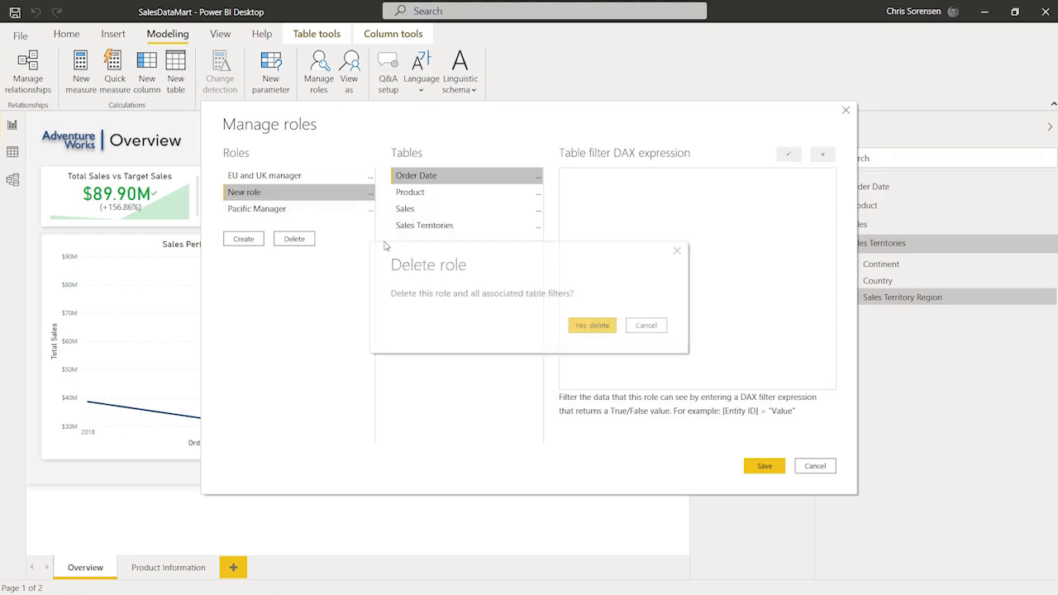
{"action": "left_click", "coordinate": [588, 326]}
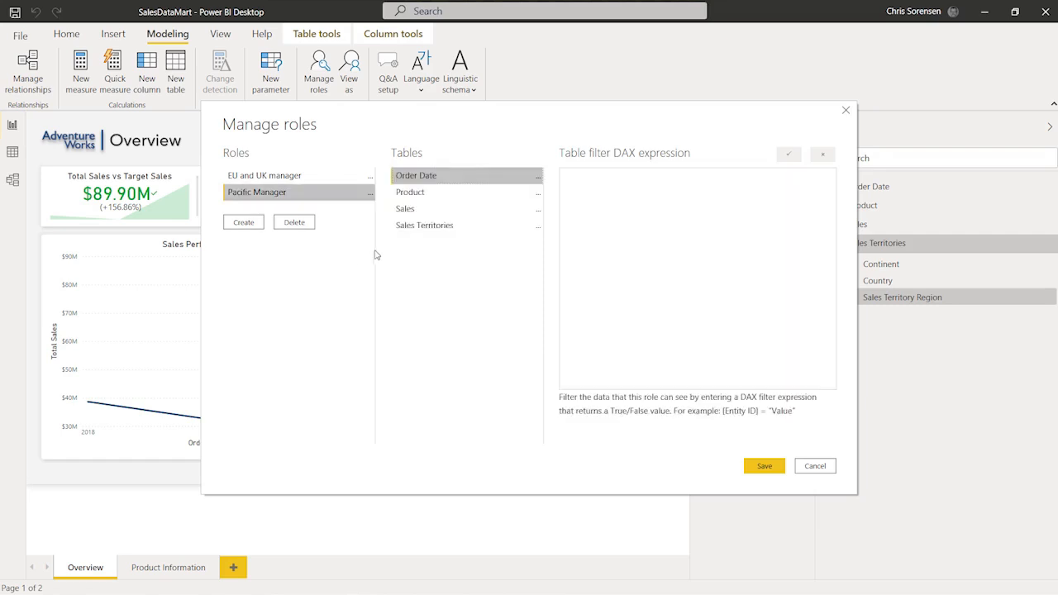
Step: Filter EU and UK manager's Sales Territories to United Kingdom, France and Germany, and verify the DAX
{"action": "left_click", "coordinate": [299, 176]}
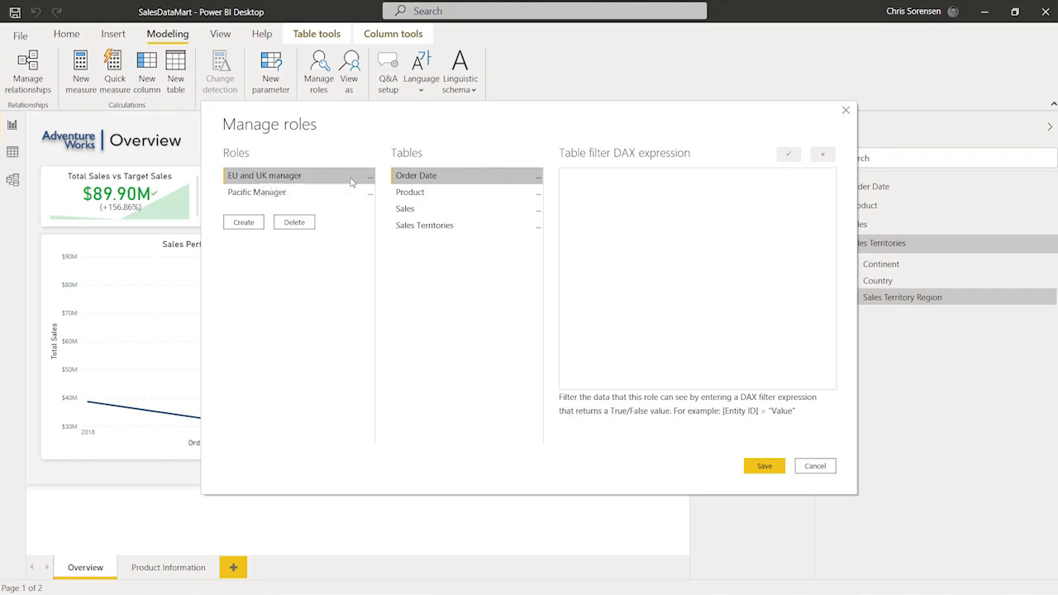
{"action": "left_click", "coordinate": [431, 228]}
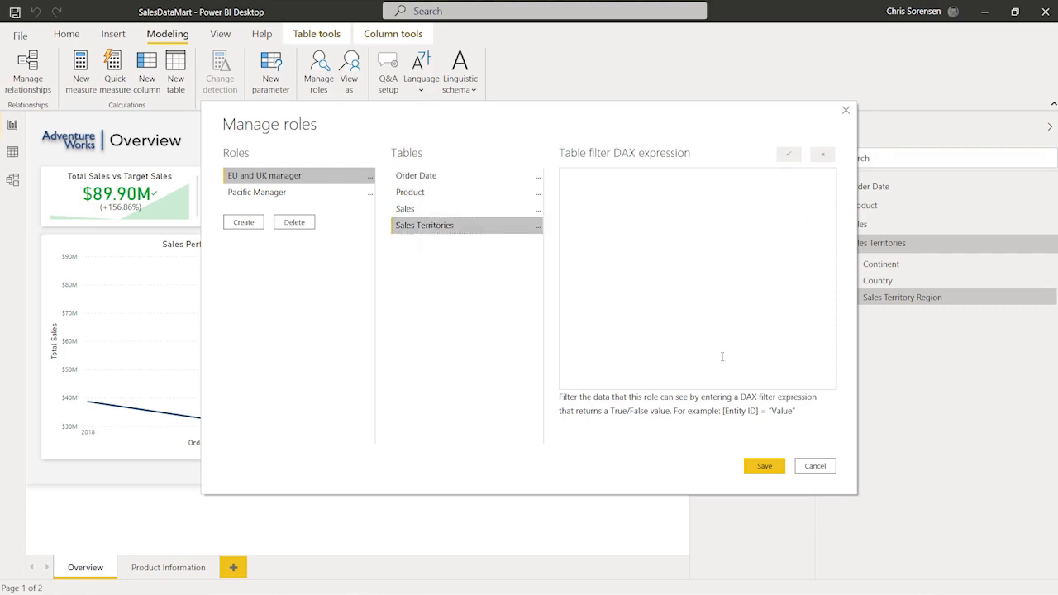
{"action": "left_click", "coordinate": [596, 269]}
{"action": "type", "text": "( [Sales Territory Region] = \"United Kingdom\" || [Sales Territory Region] = \"France\" || [Sales Territory Region] = \"Germany\" )"}
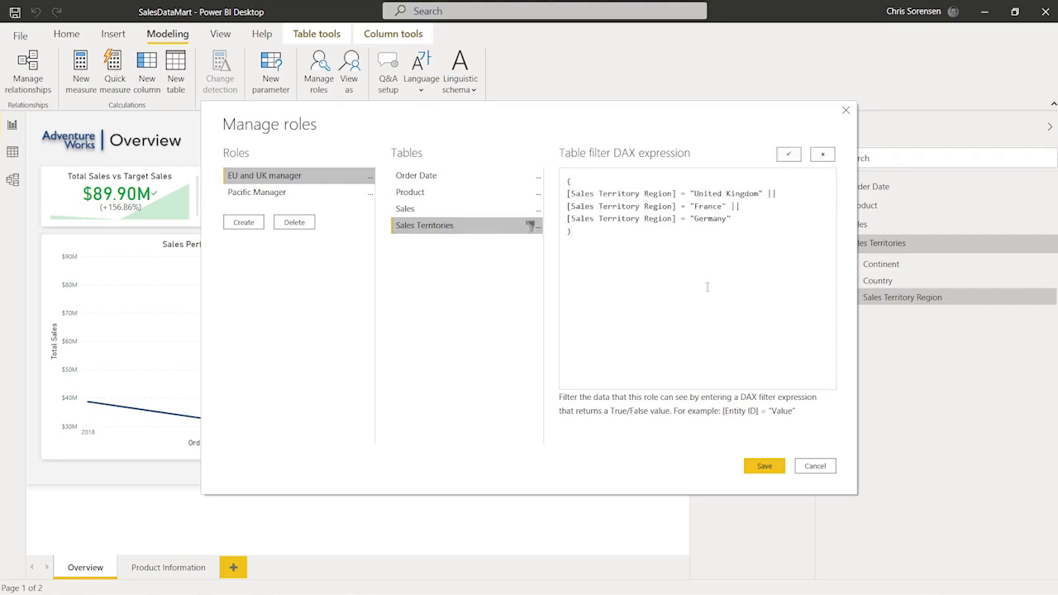
{"action": "left_click", "coordinate": [789, 155]}
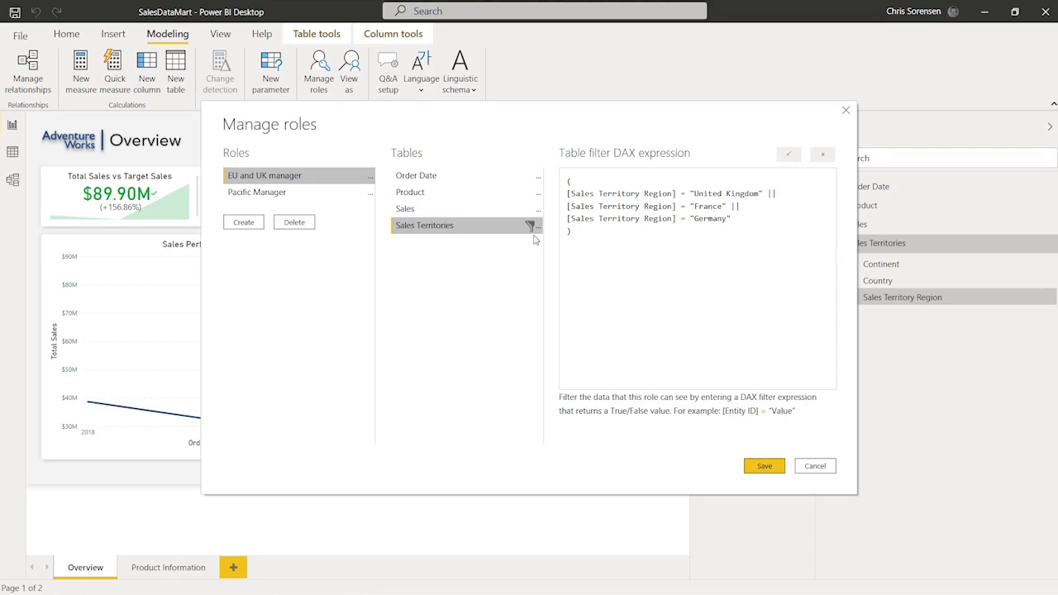
{"action": "left_click", "coordinate": [306, 195]}
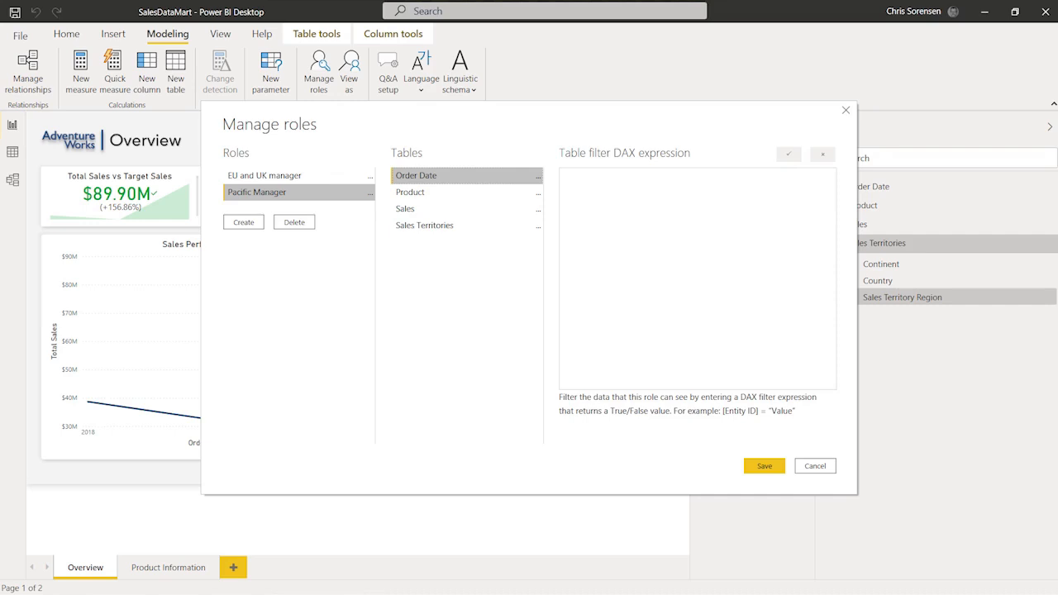
Step: Filter Pacific Manager's Sales Territories to the Australia region, verify it, and save both roles
{"action": "type", "text": "( [Sales Territory Region] = \"Australia\" )"}
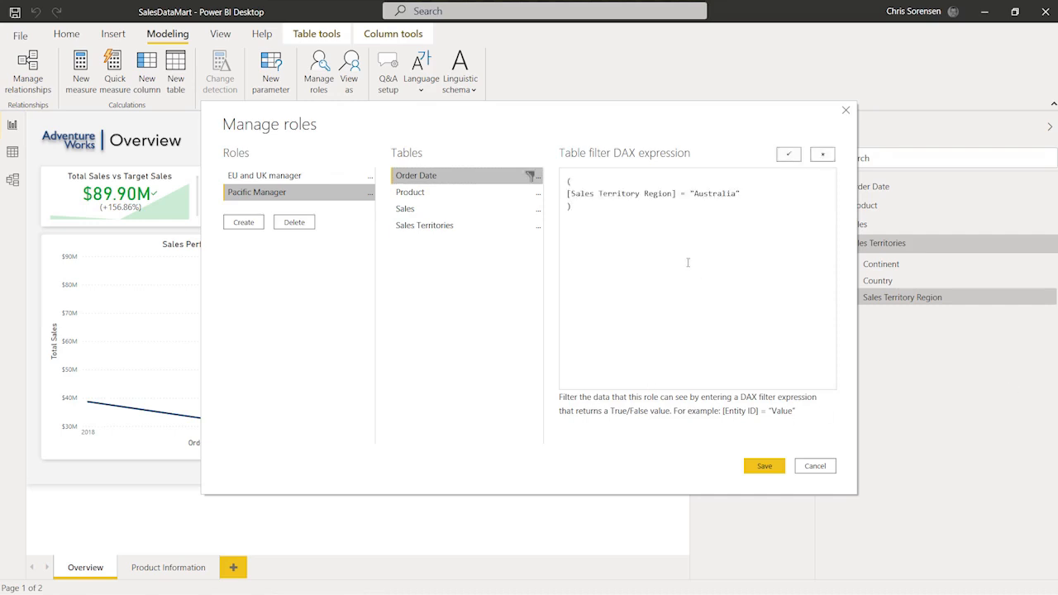
{"action": "key", "text": "ctrl+z"}
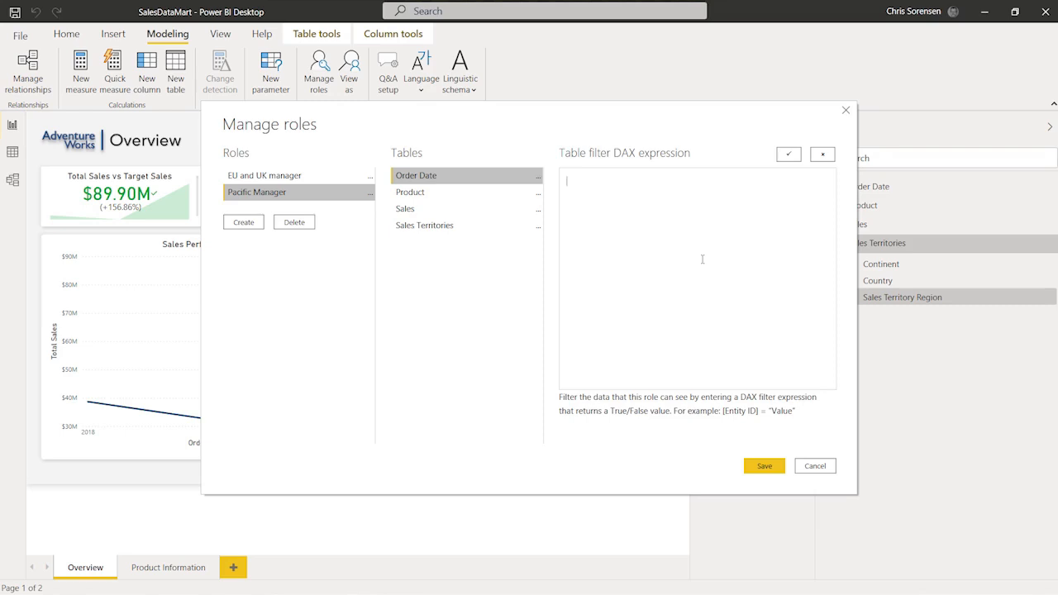
{"action": "left_click", "coordinate": [487, 226]}
{"action": "left_click", "coordinate": [657, 210]}
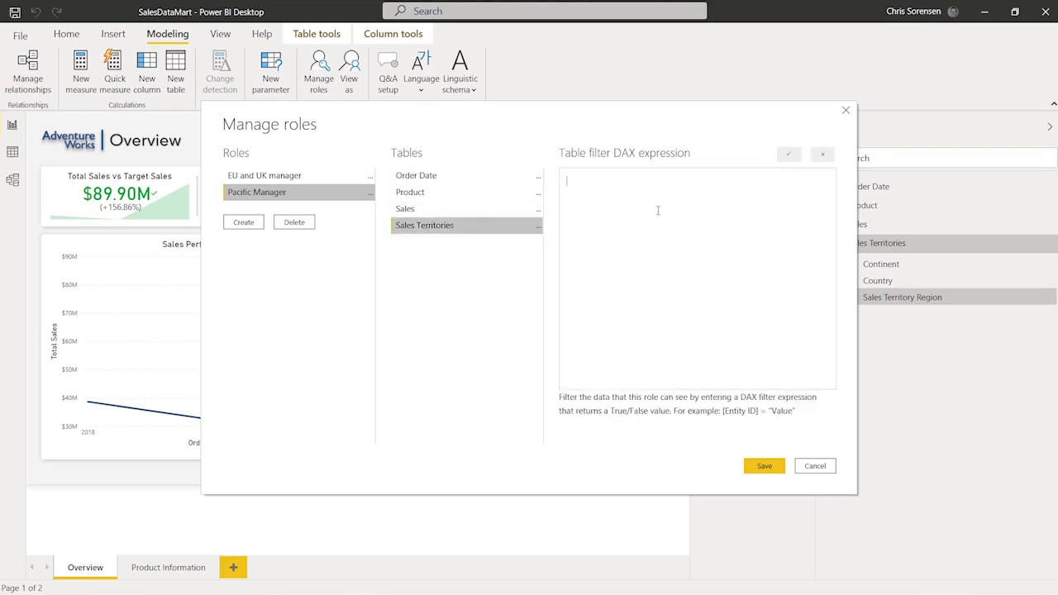
{"action": "type", "text": "( [Sales Territory Region] = \"Australia\" )"}
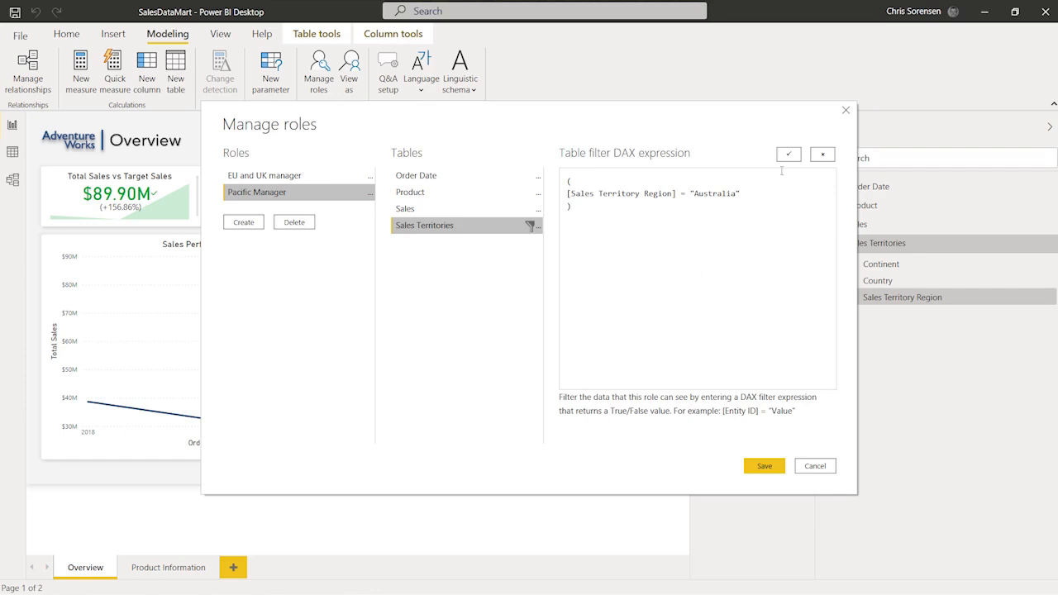
{"action": "left_click", "coordinate": [789, 155]}
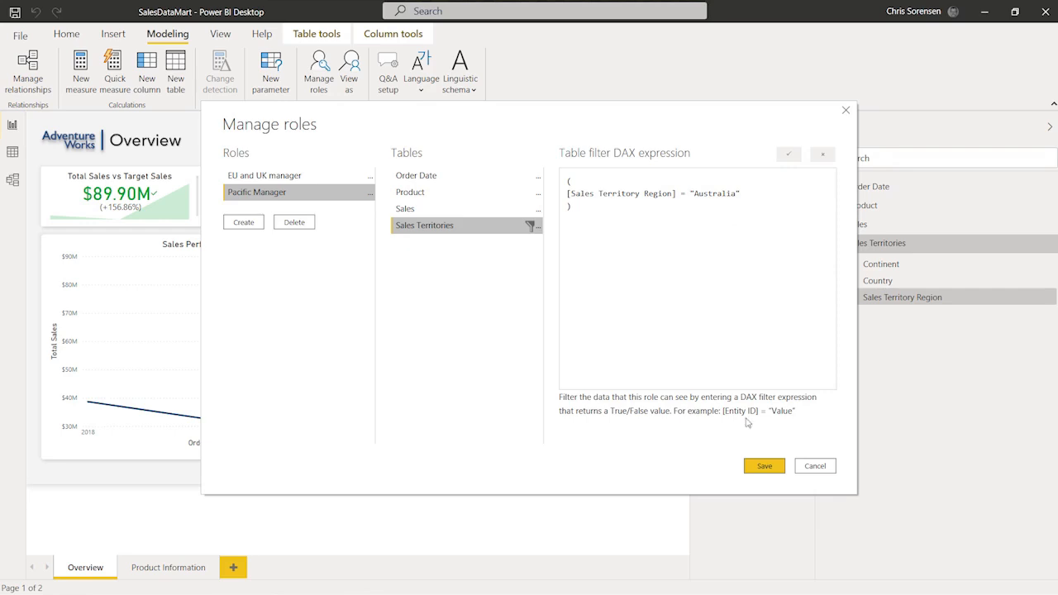
{"action": "left_click", "coordinate": [764, 467]}
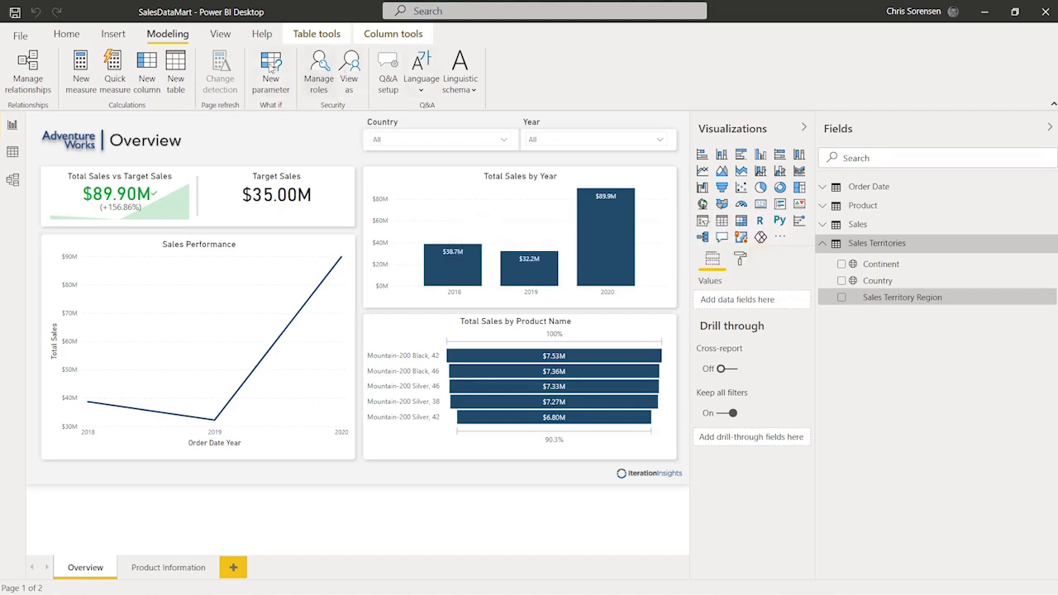
Step: View the report as EU and UK manager and confirm the Country slicer lists only France, Germany, United Kingdom
{"action": "left_click", "coordinate": [356, 70]}
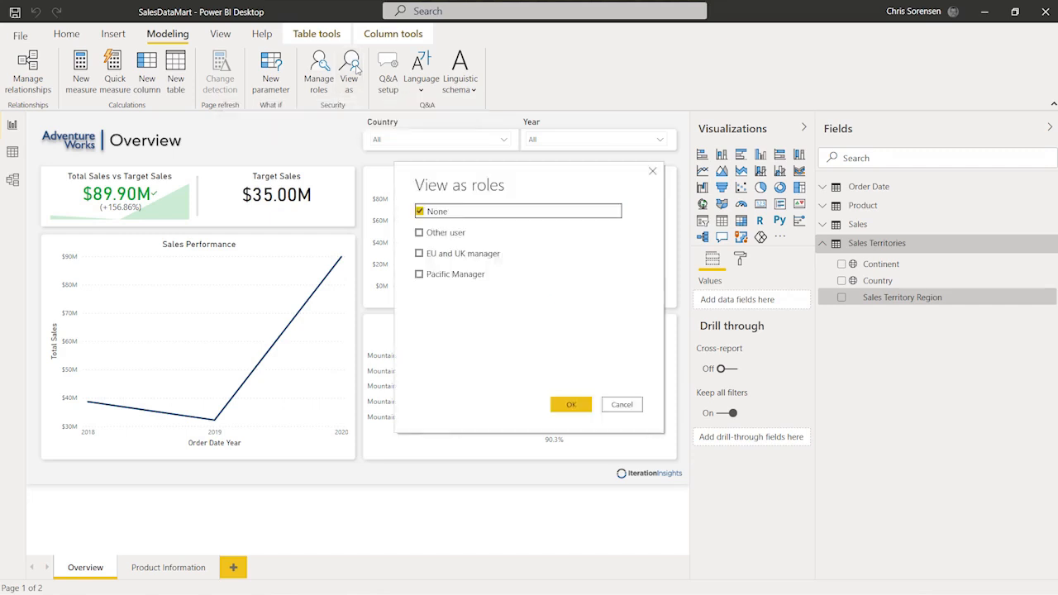
{"action": "left_click", "coordinate": [419, 253]}
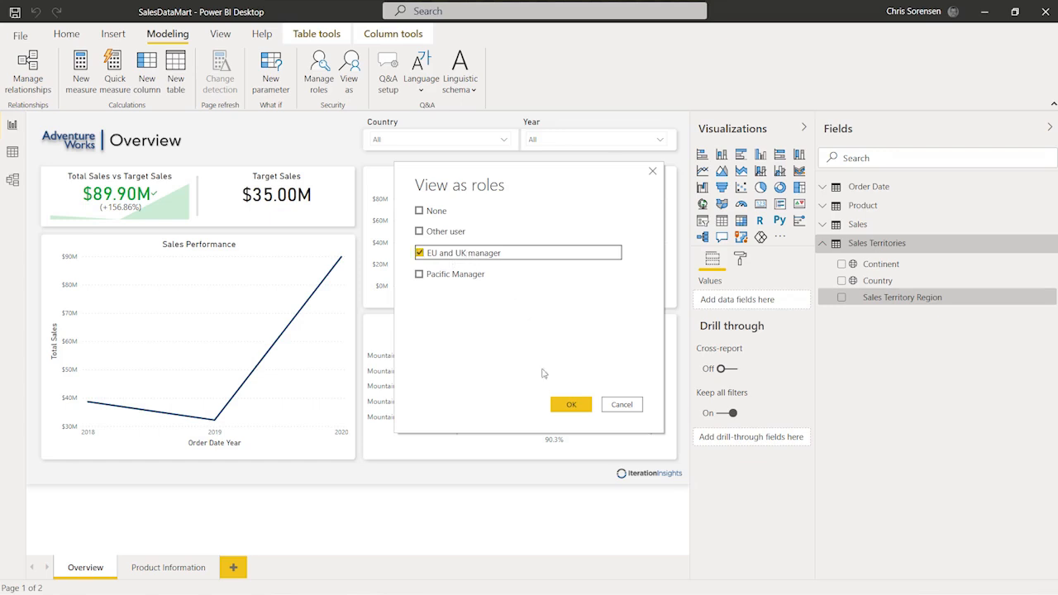
{"action": "left_click", "coordinate": [572, 407]}
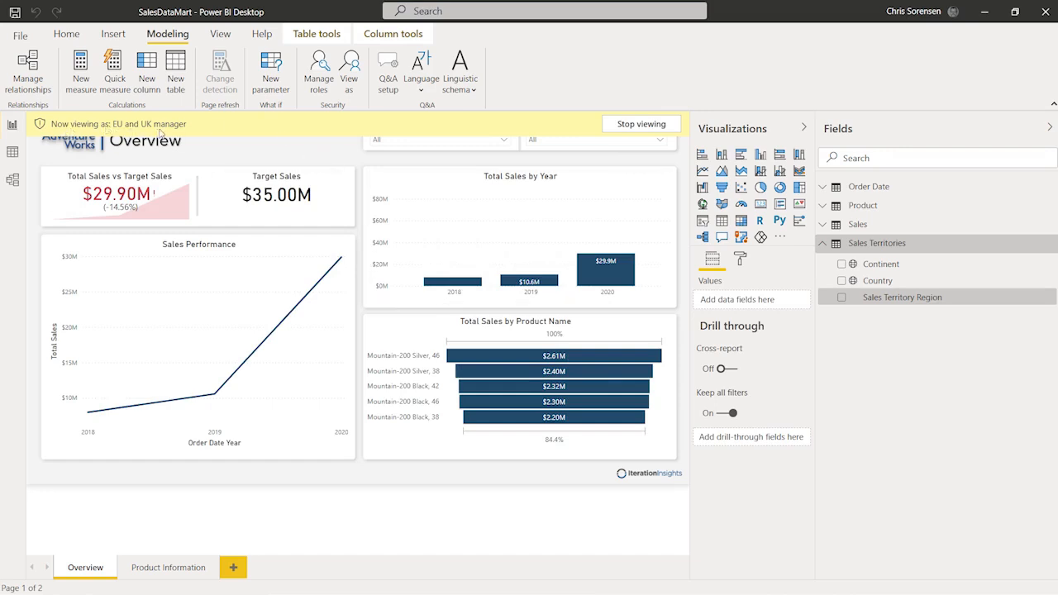
{"action": "left_click", "coordinate": [504, 140]}
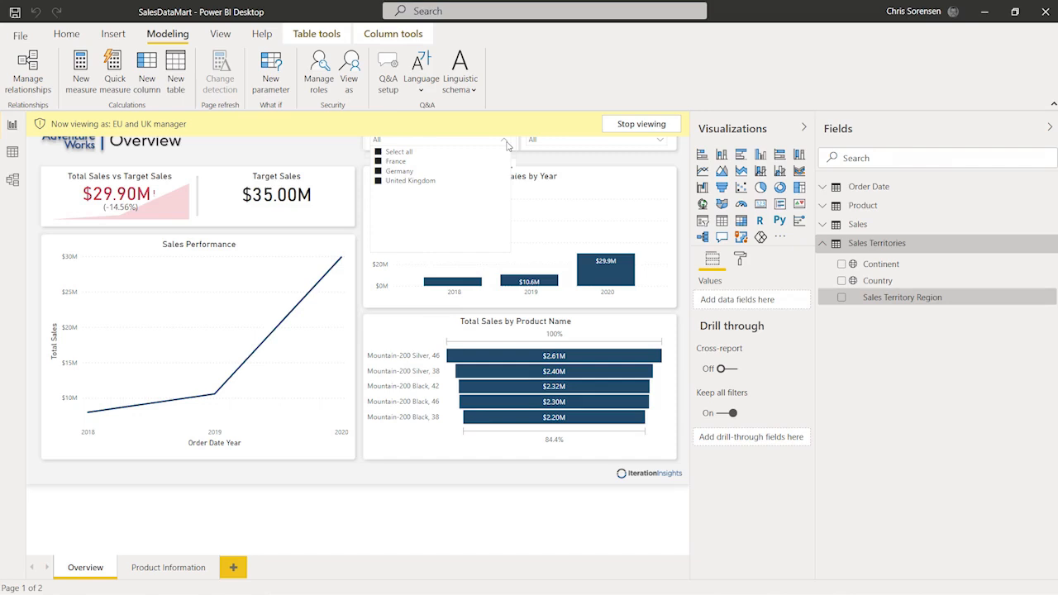
{"action": "left_click", "coordinate": [312, 151]}
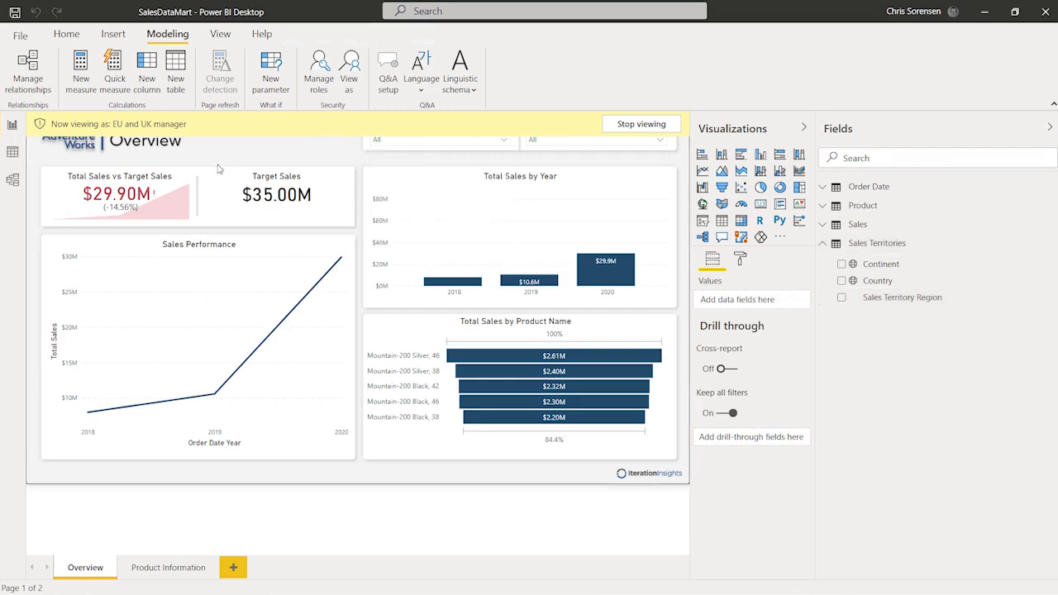
Step: Show the Model view diagram of the Order Date, Sales, Product and Sales Territories tables
{"action": "left_click", "coordinate": [13, 183]}
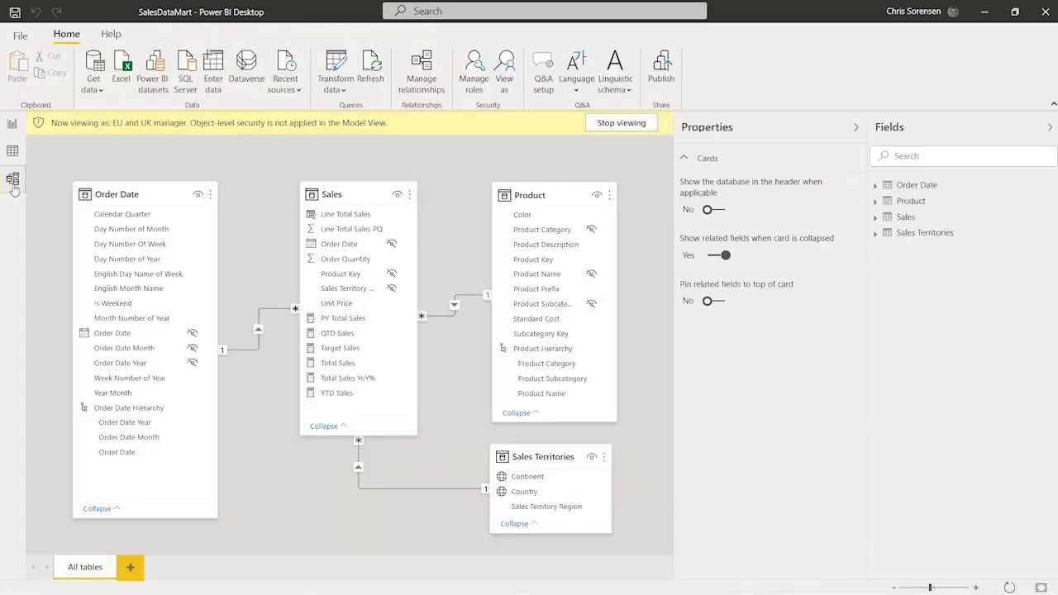
{"action": "mouse_move", "coordinate": [547, 455]}
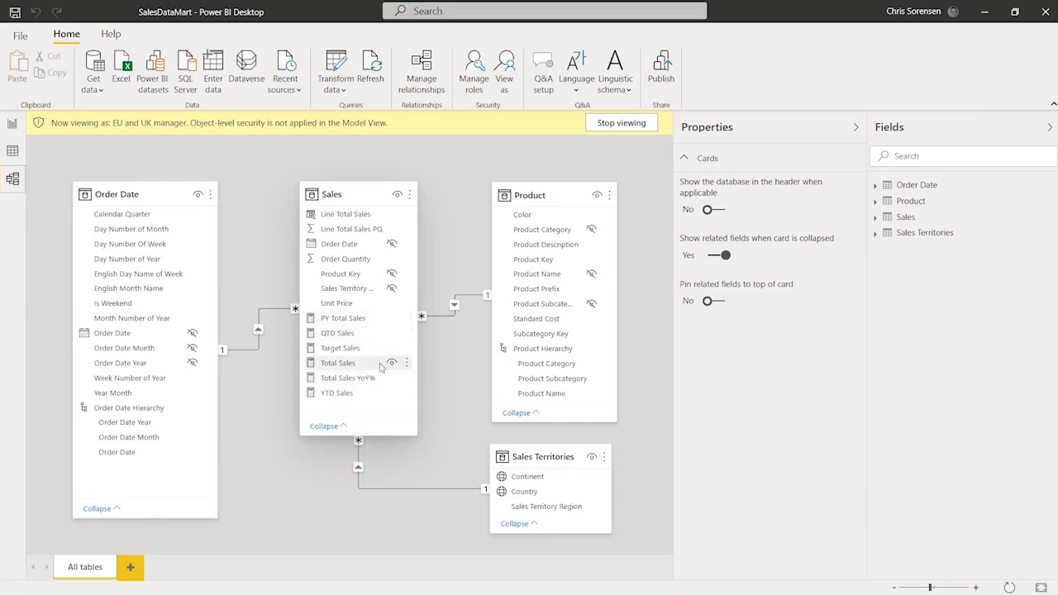
Step: View the report as Pacific Manager, confirm only Australia appears, then stop role viewing
{"action": "left_click", "coordinate": [15, 125]}
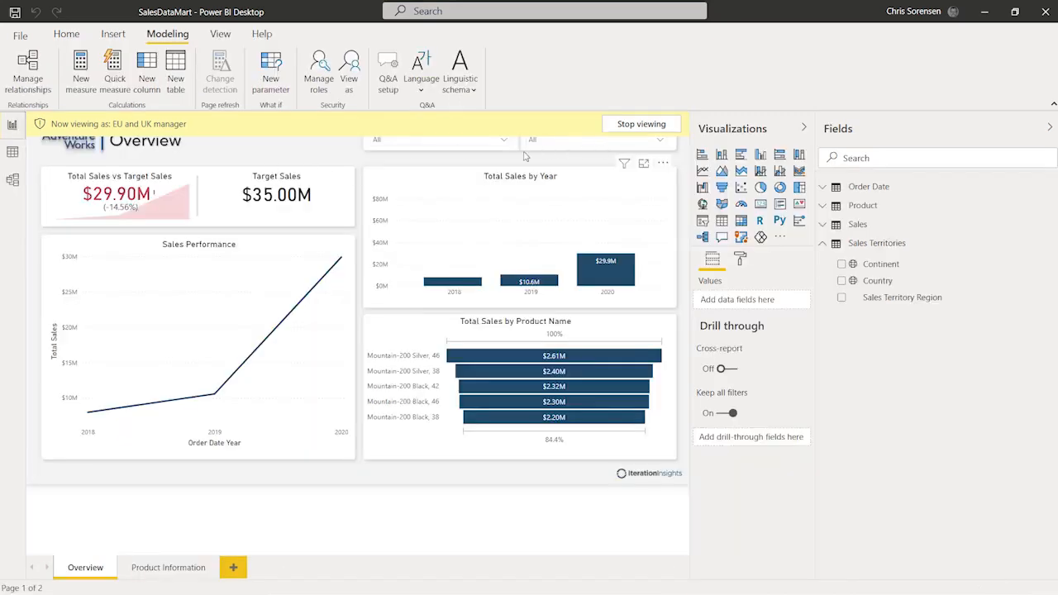
{"action": "left_click", "coordinate": [649, 124]}
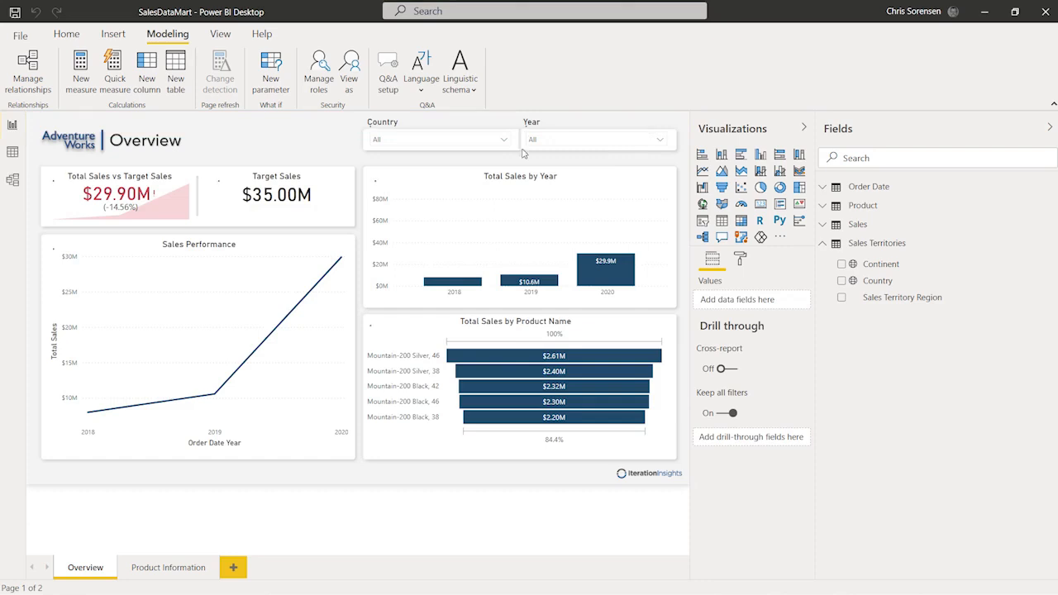
{"action": "left_click", "coordinate": [349, 70]}
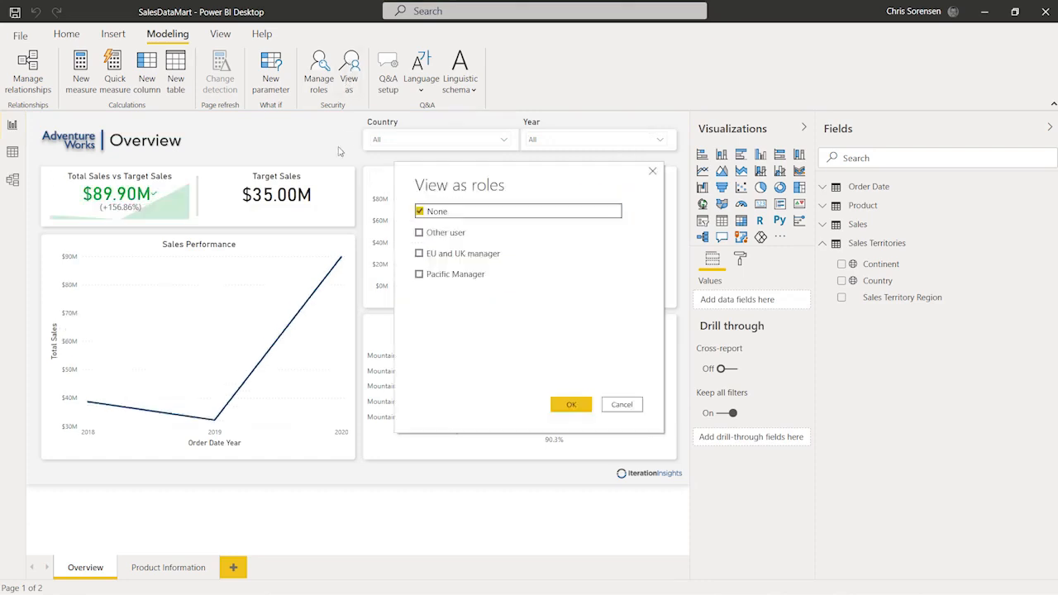
{"action": "left_click", "coordinate": [419, 273]}
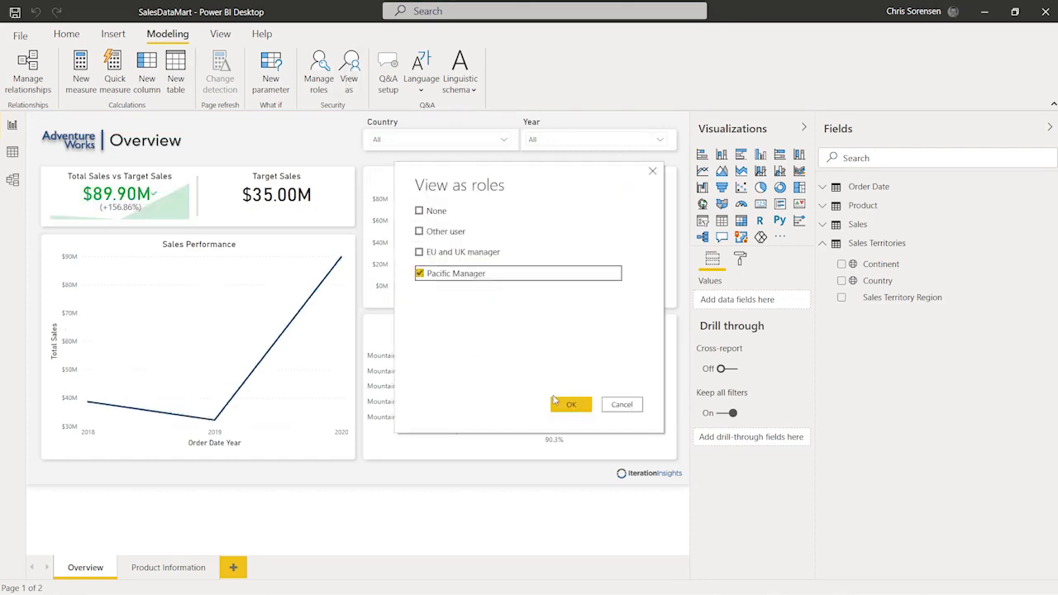
{"action": "left_click", "coordinate": [557, 403]}
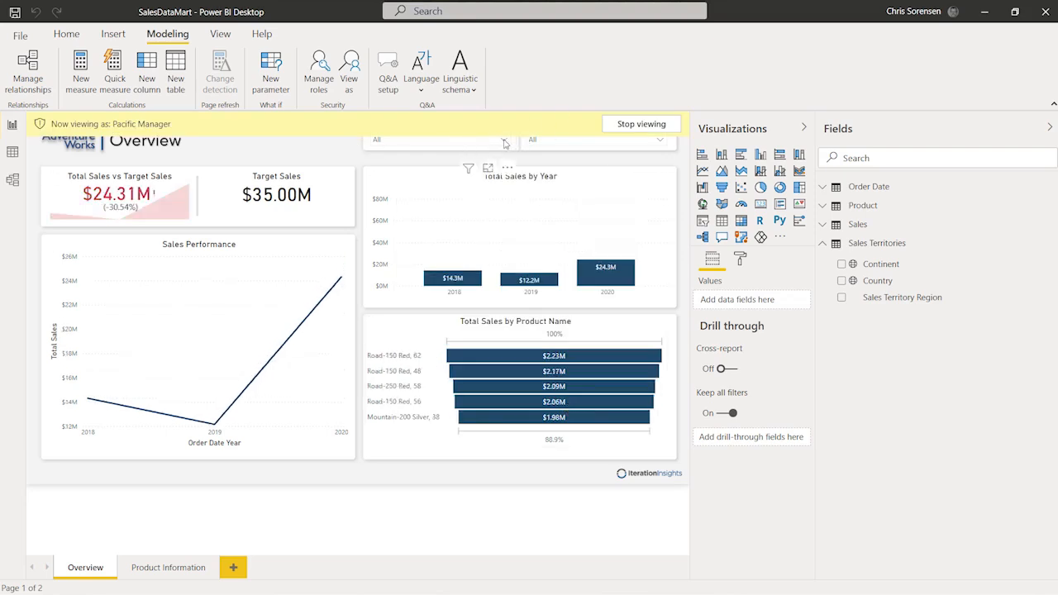
{"action": "left_click", "coordinate": [504, 140]}
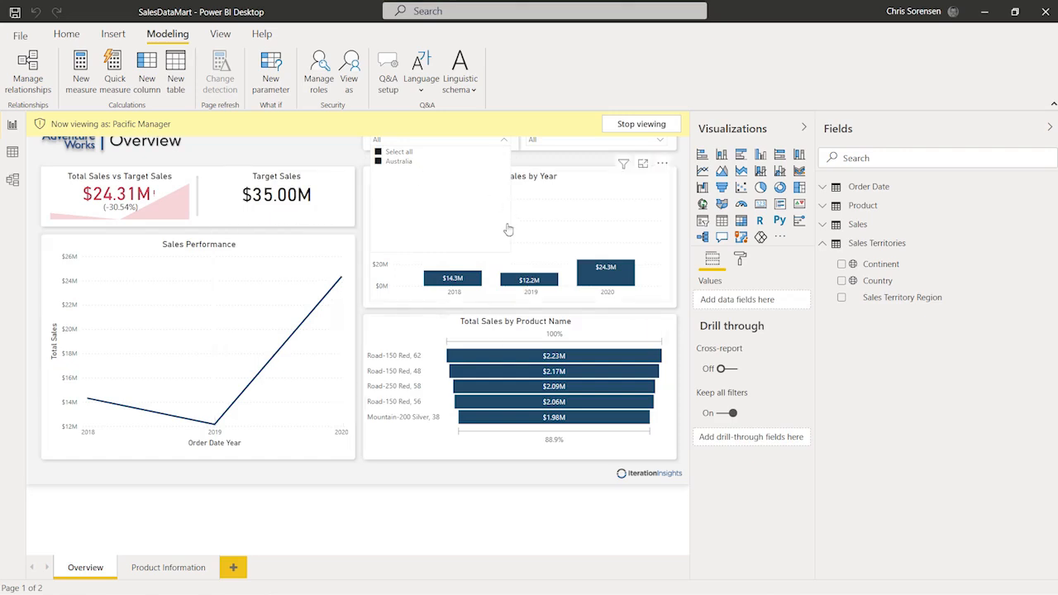
{"action": "left_click", "coordinate": [313, 152]}
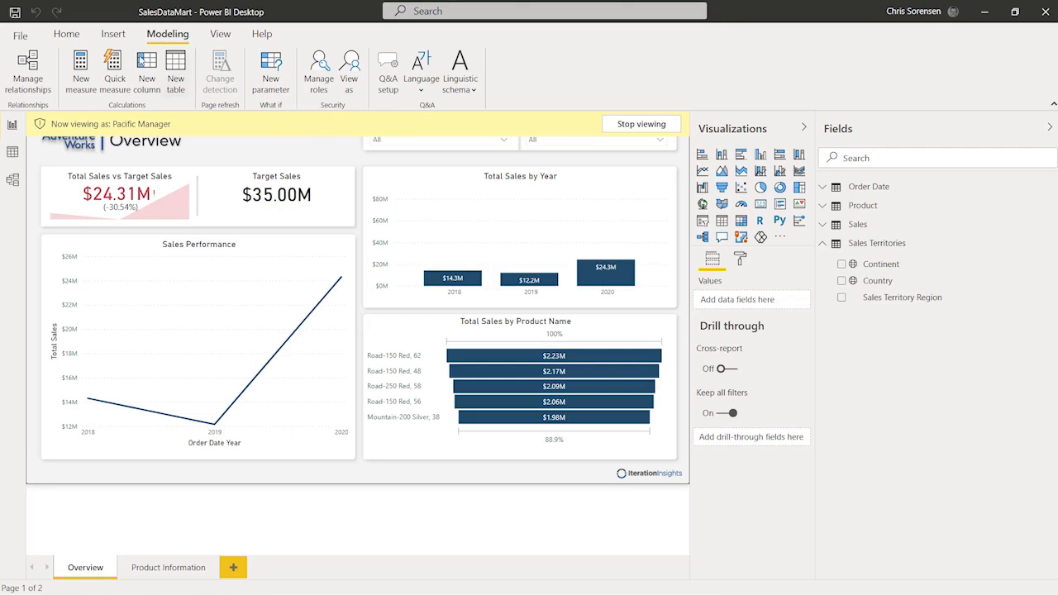
{"action": "left_click", "coordinate": [67, 33]}
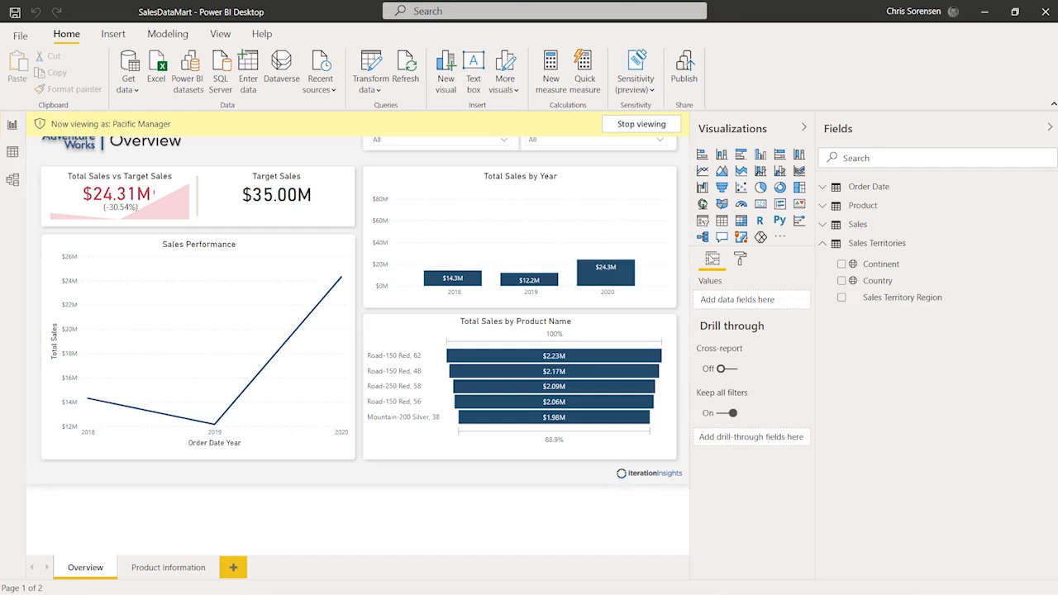
{"action": "left_click", "coordinate": [633, 126]}
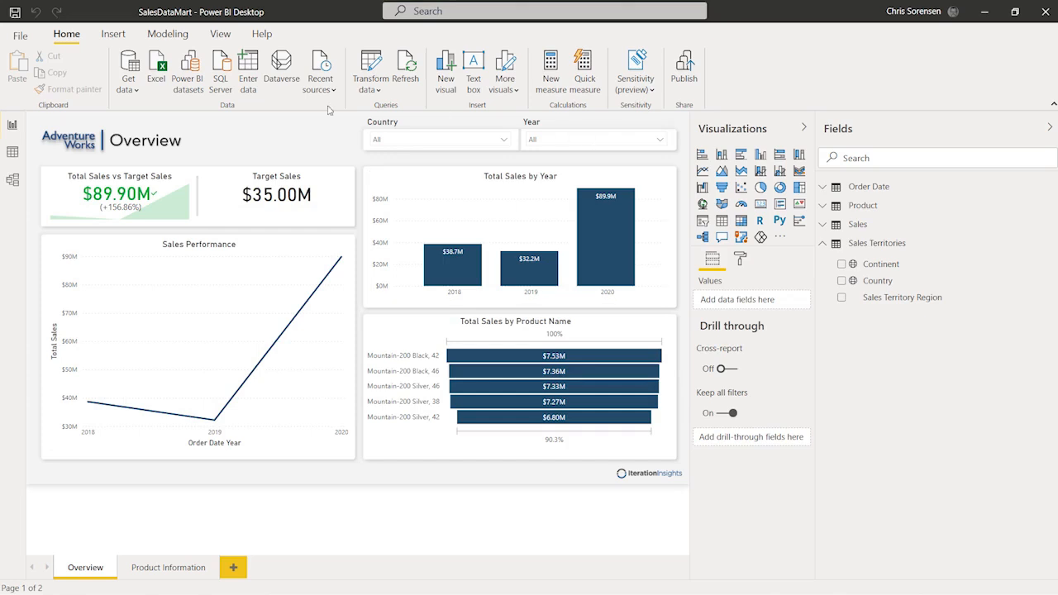
Step: Save SalesDataMart and publish it to My workspace, replacing the existing SalesDataMart dataset
{"action": "mouse_move", "coordinate": [325, 350]}
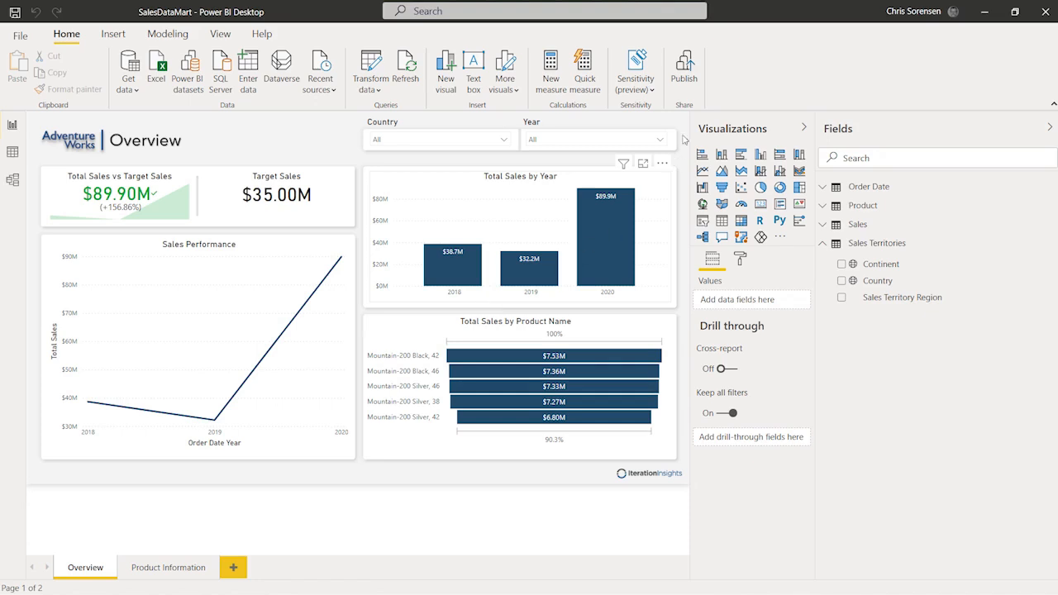
{"action": "left_click", "coordinate": [686, 71]}
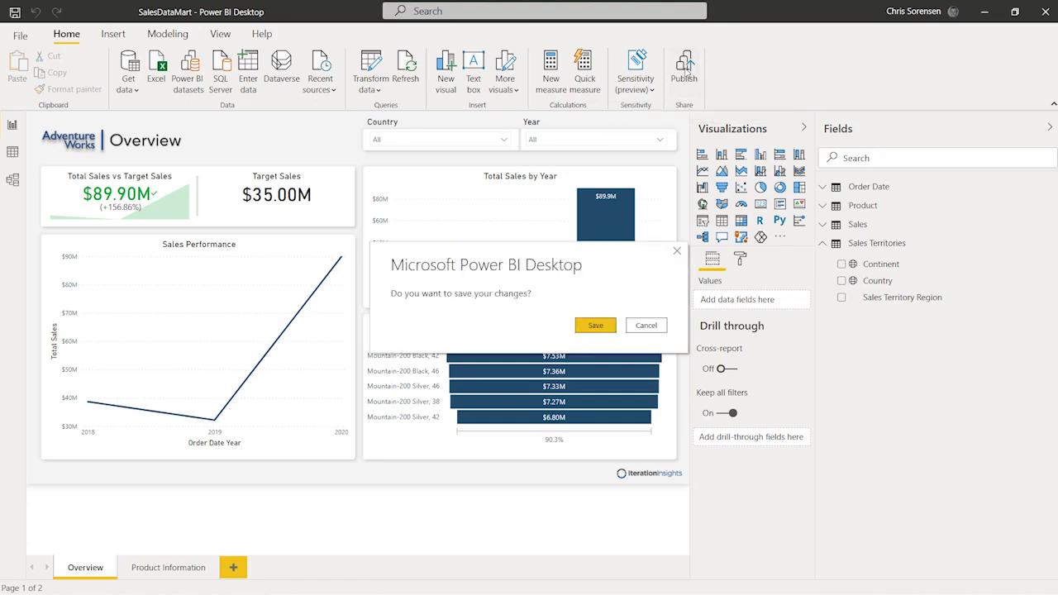
{"action": "left_click", "coordinate": [591, 325]}
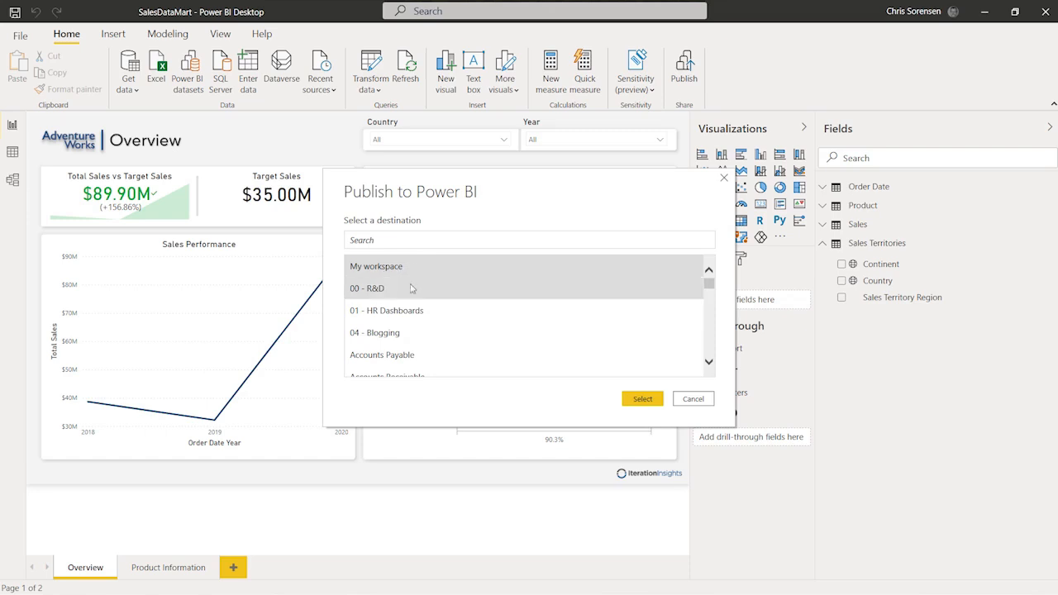
{"action": "left_click", "coordinate": [636, 400]}
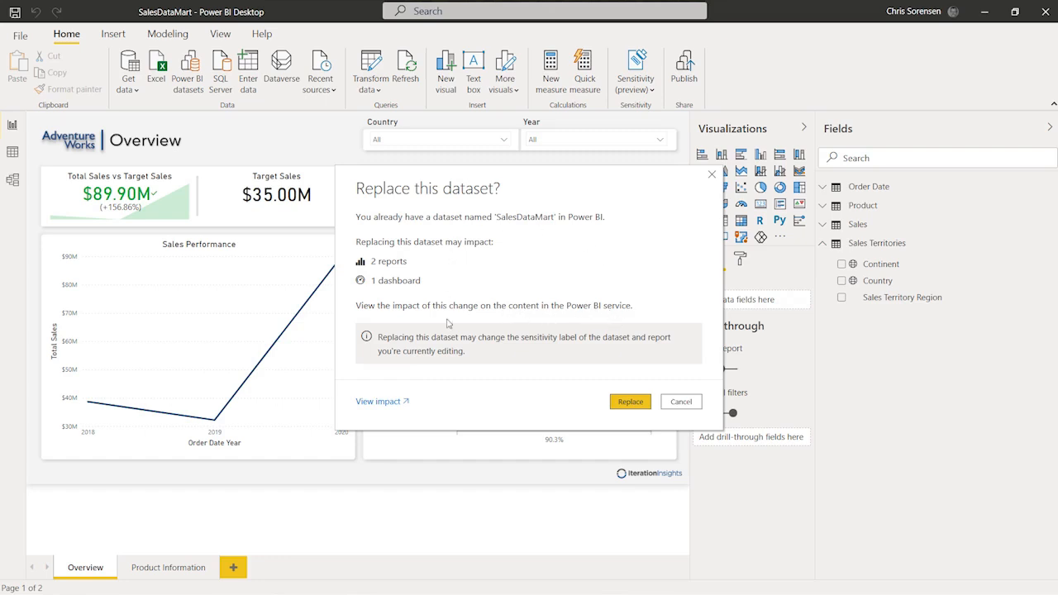
{"action": "left_click", "coordinate": [629, 401]}
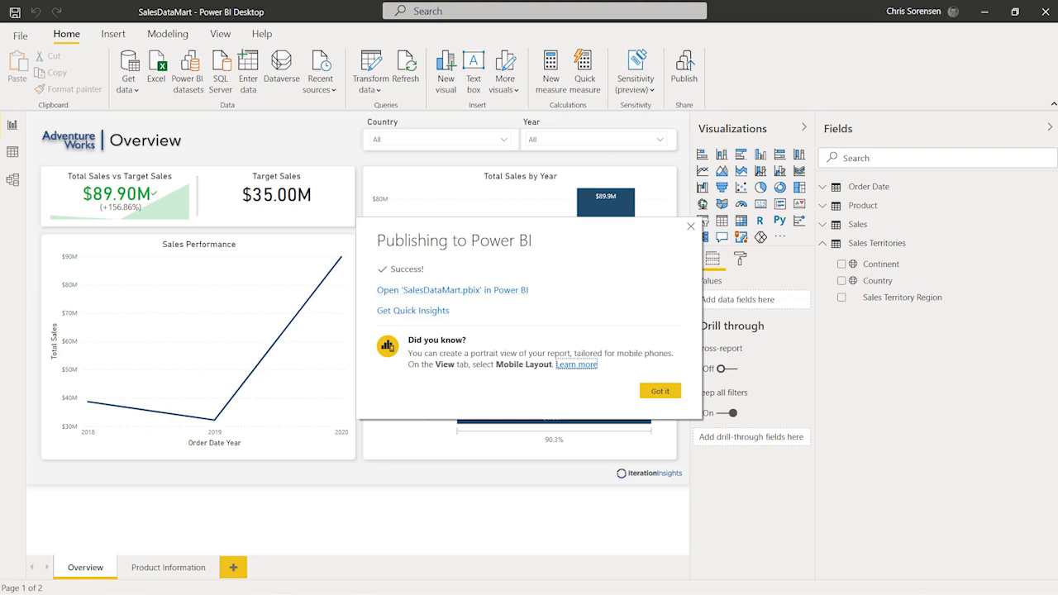
Step: Dismiss the publish success message and open the SalesDataMart dataset's More options menu
{"action": "left_click", "coordinate": [658, 393]}
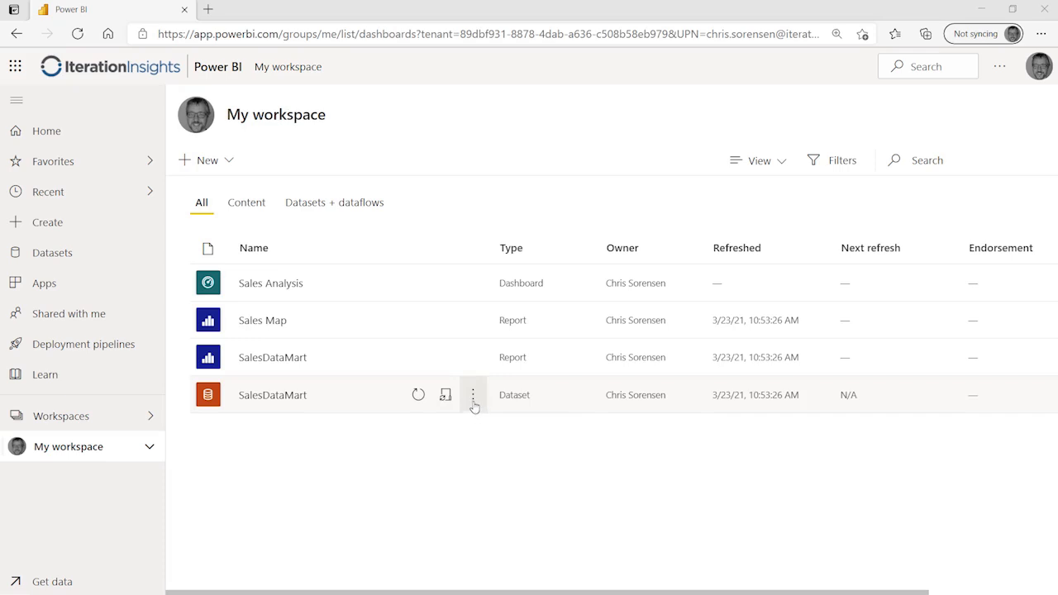
{"action": "left_click", "coordinate": [473, 398]}
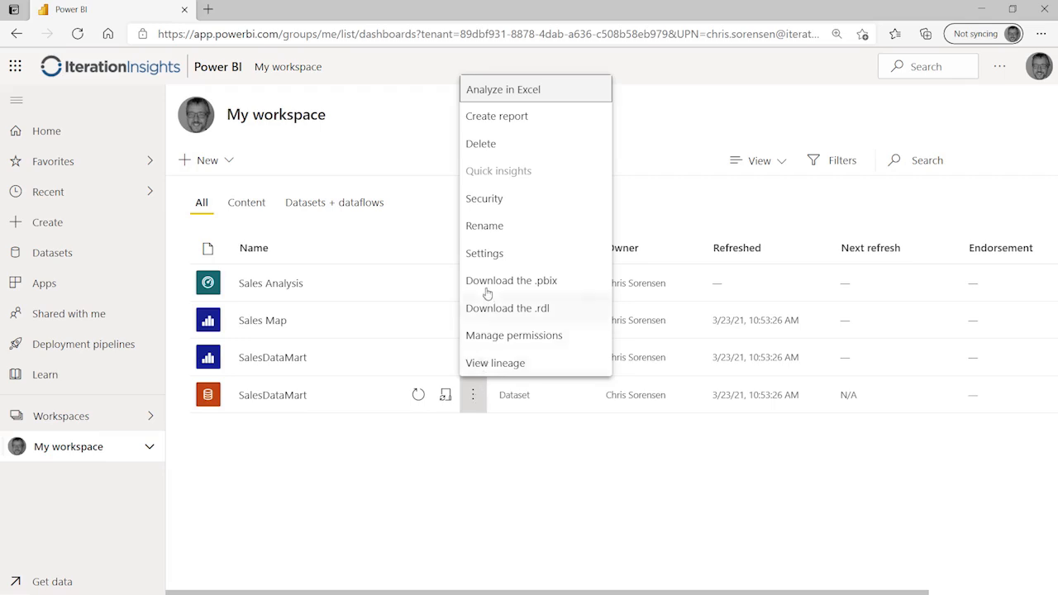
Step: From the dataset's Row-Level Security page, test the report as the EU and UK manager role
{"action": "left_click", "coordinate": [537, 204]}
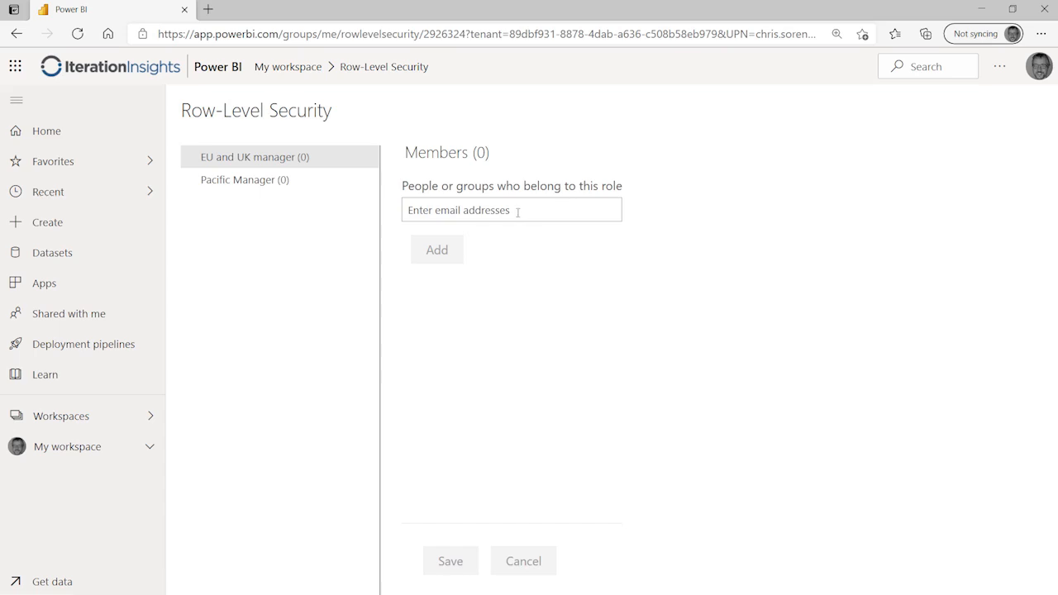
{"action": "mouse_move", "coordinate": [372, 181]}
{"action": "mouse_move", "coordinate": [372, 161]}
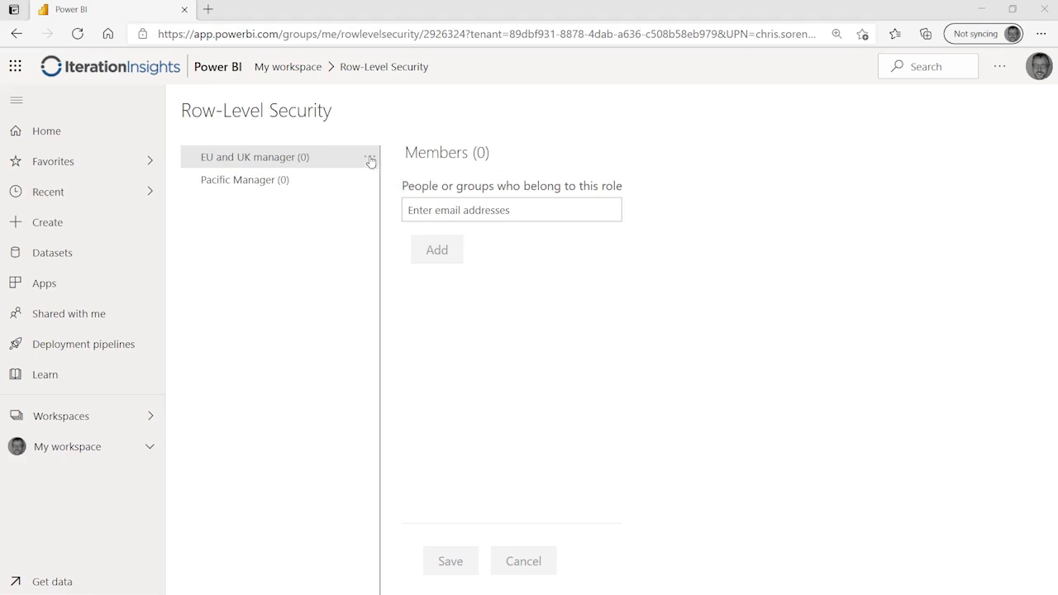
{"action": "left_click", "coordinate": [370, 159]}
{"action": "left_click", "coordinate": [385, 181]}
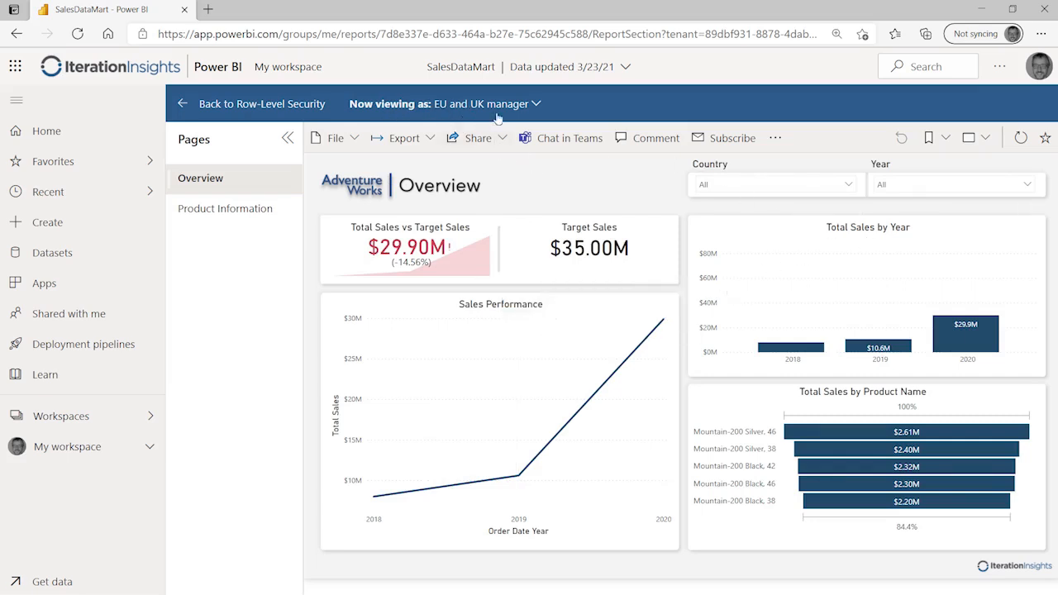
Step: Confirm the Country slicer shows France, Germany and United Kingdom, then return to Row-Level Security
{"action": "left_click", "coordinate": [852, 183]}
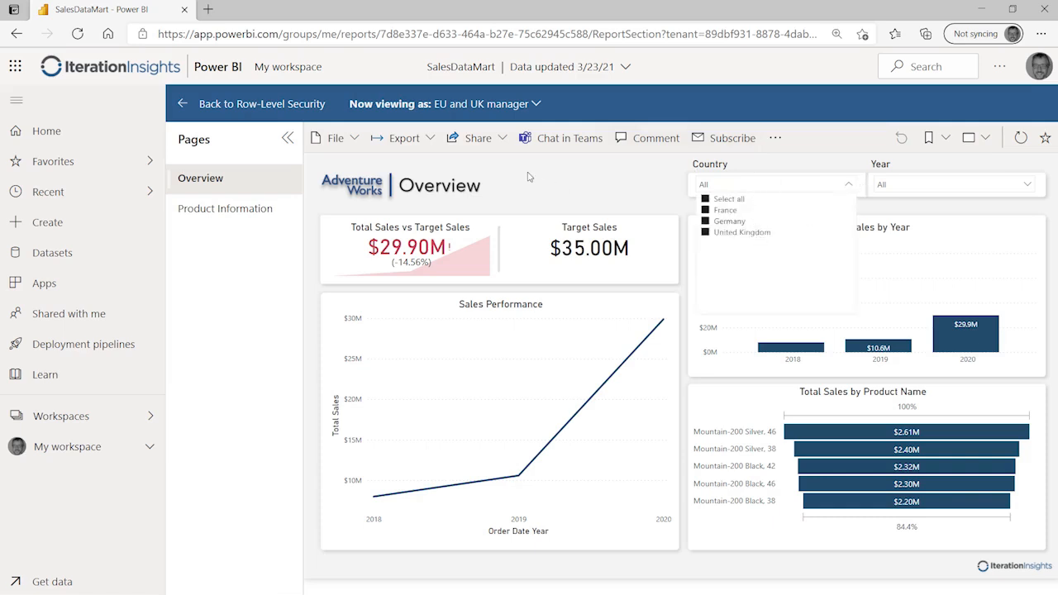
{"action": "left_click", "coordinate": [535, 182]}
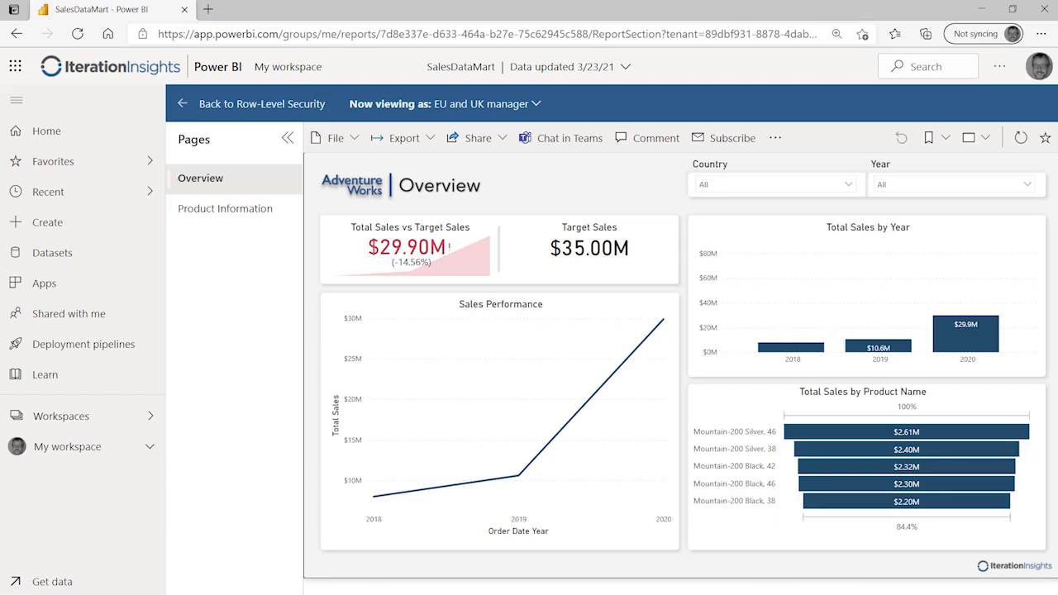
{"action": "left_click", "coordinate": [182, 104]}
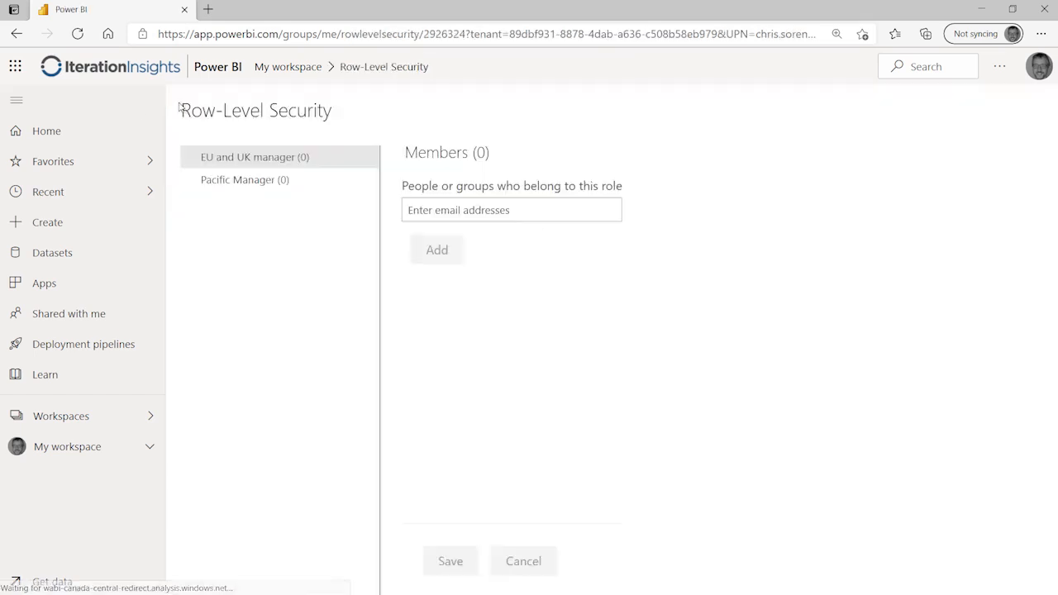